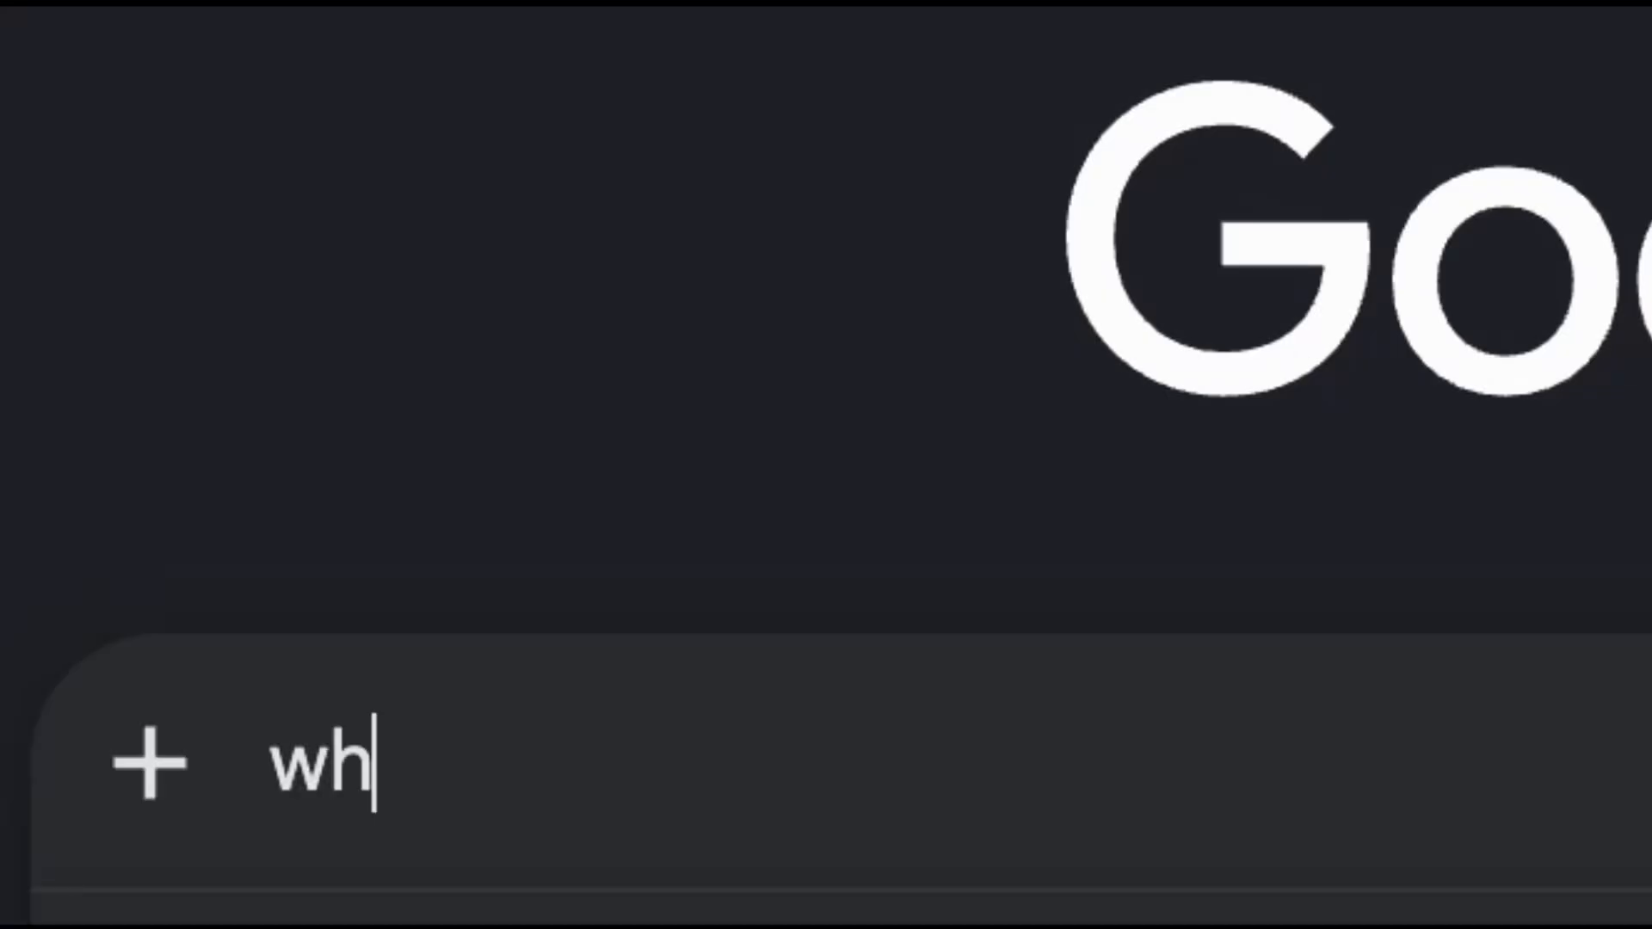
Enter the query "what's a pop" in Google search.
text(at's a pop)
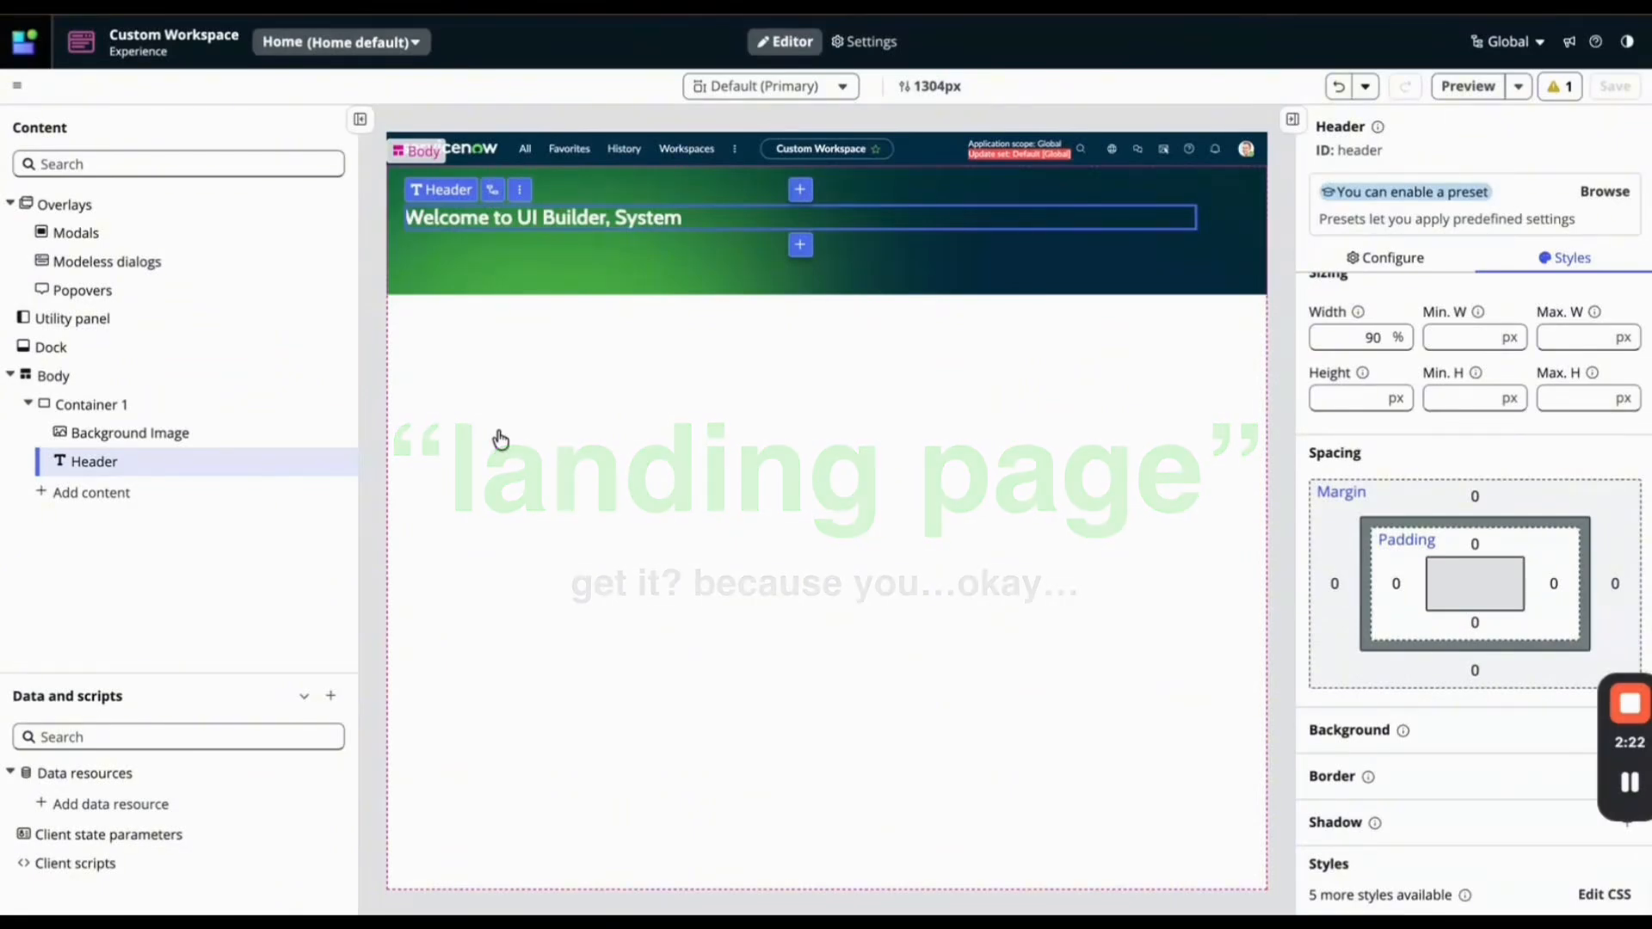
Add a Two columns layout to the page body below the header container.
click(928, 381)
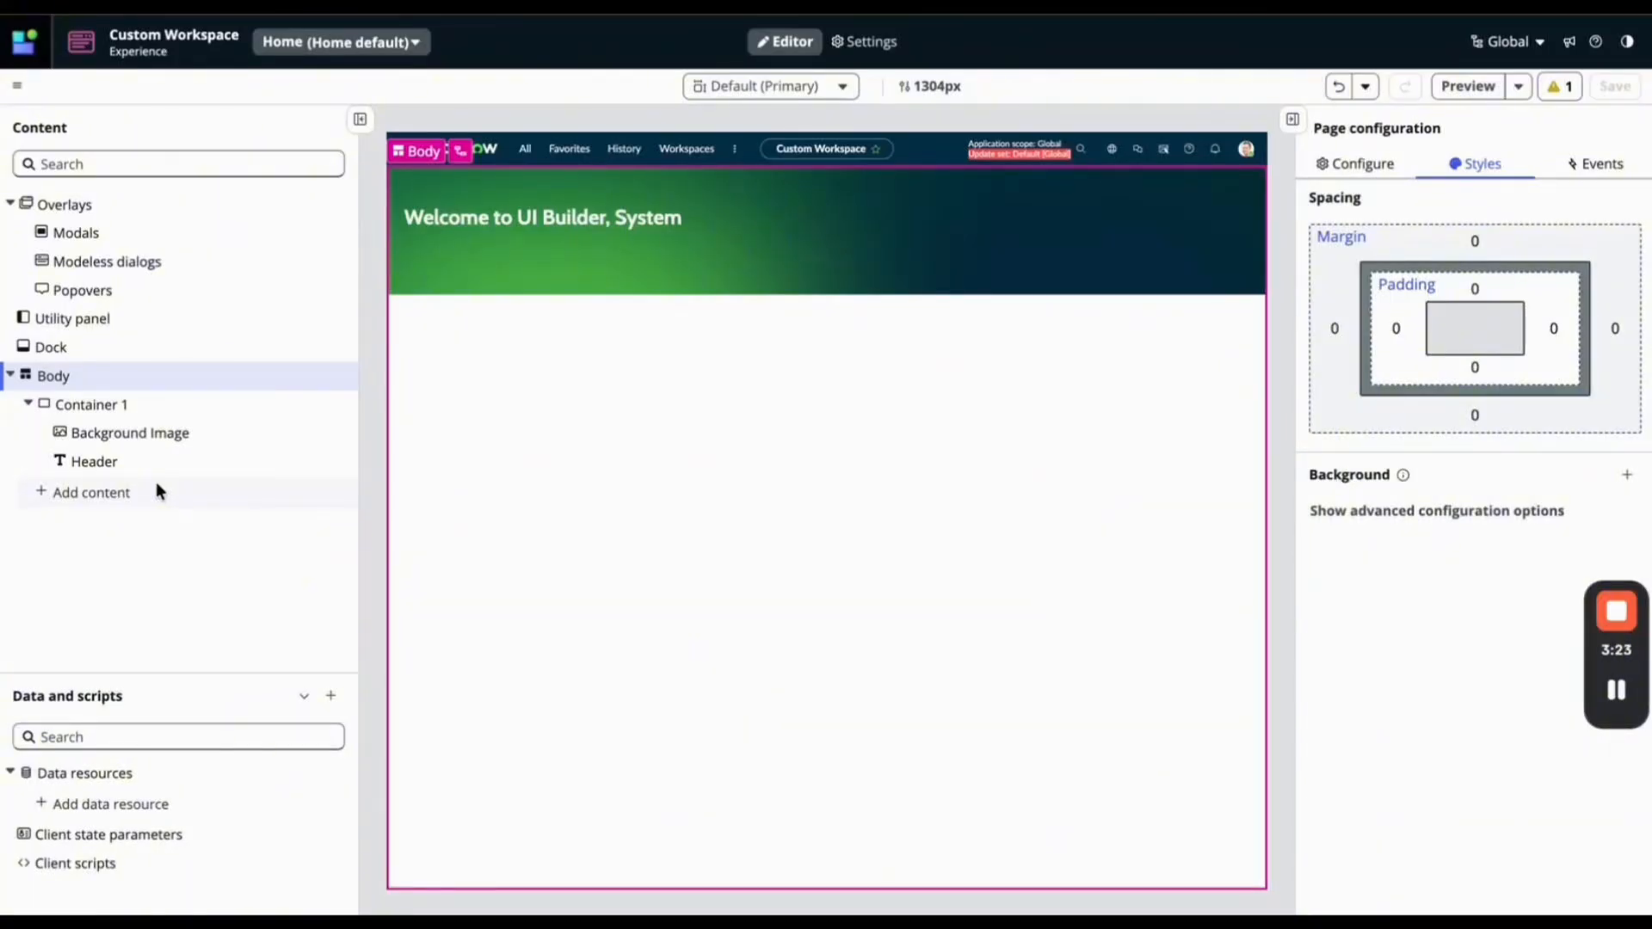
click(91, 494)
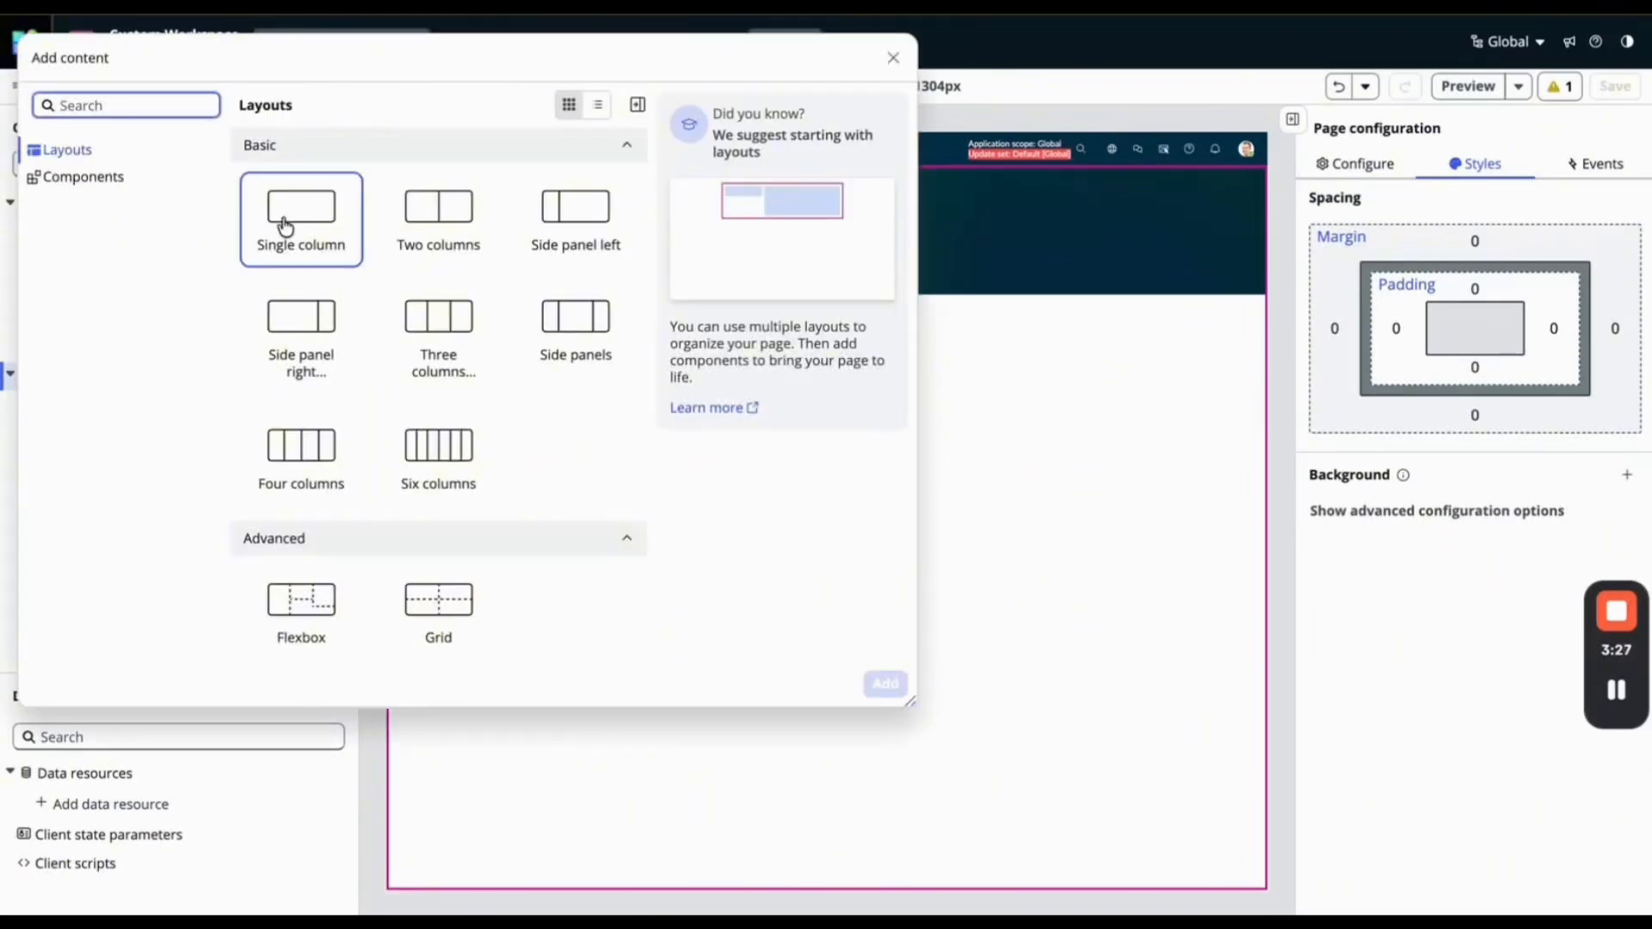
click(465, 241)
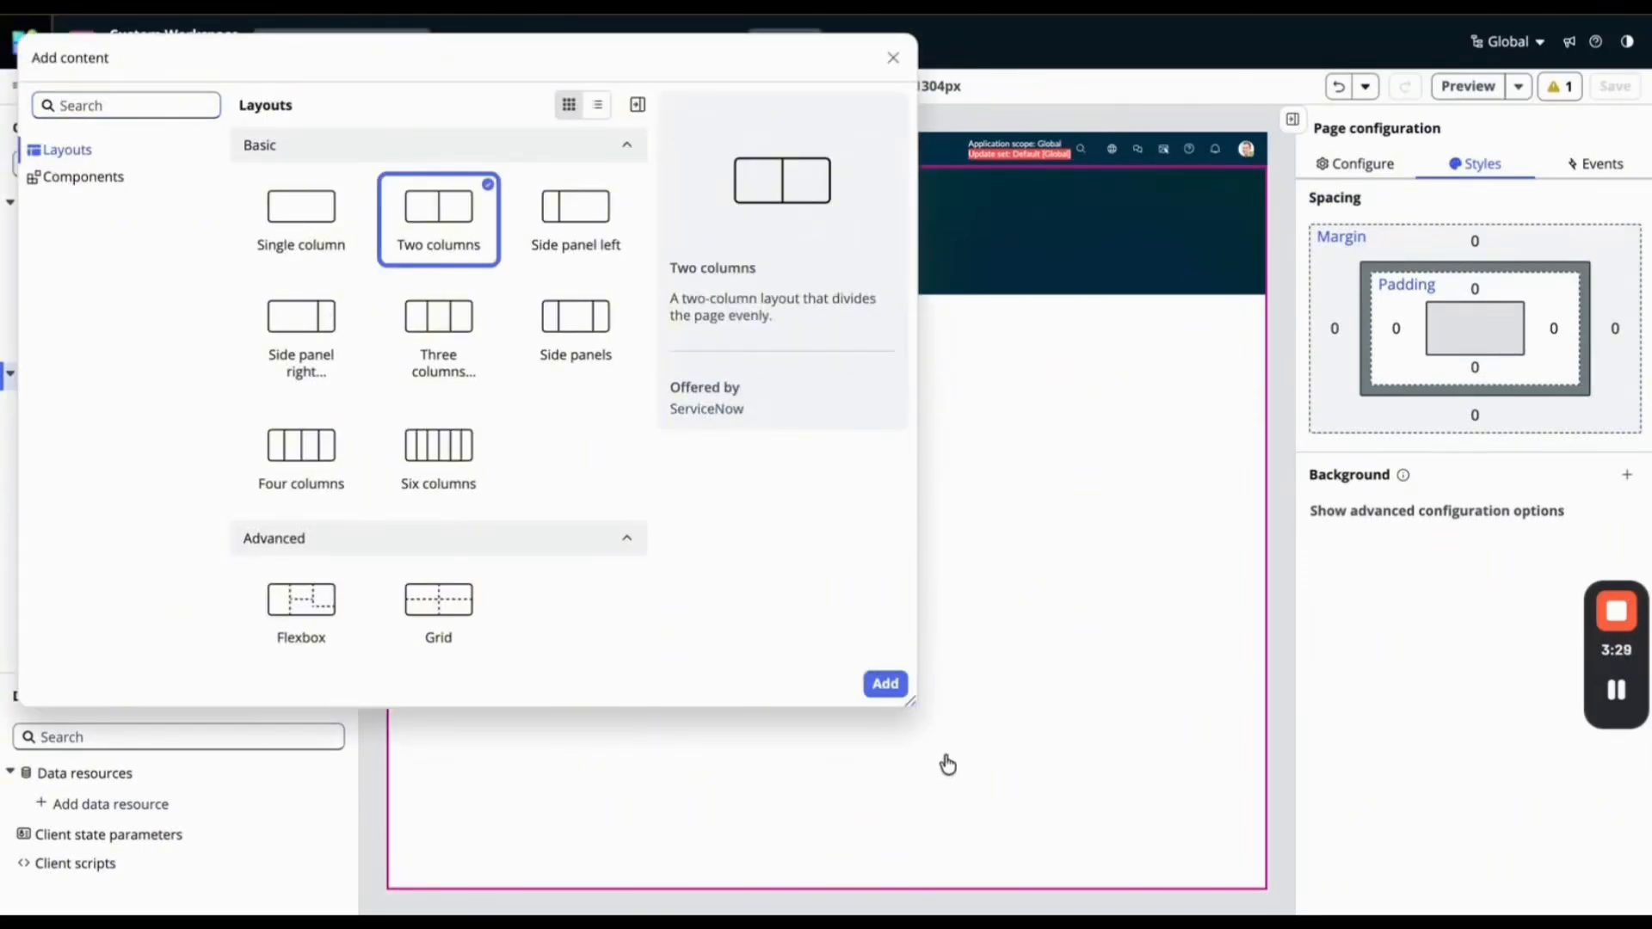
click(893, 683)
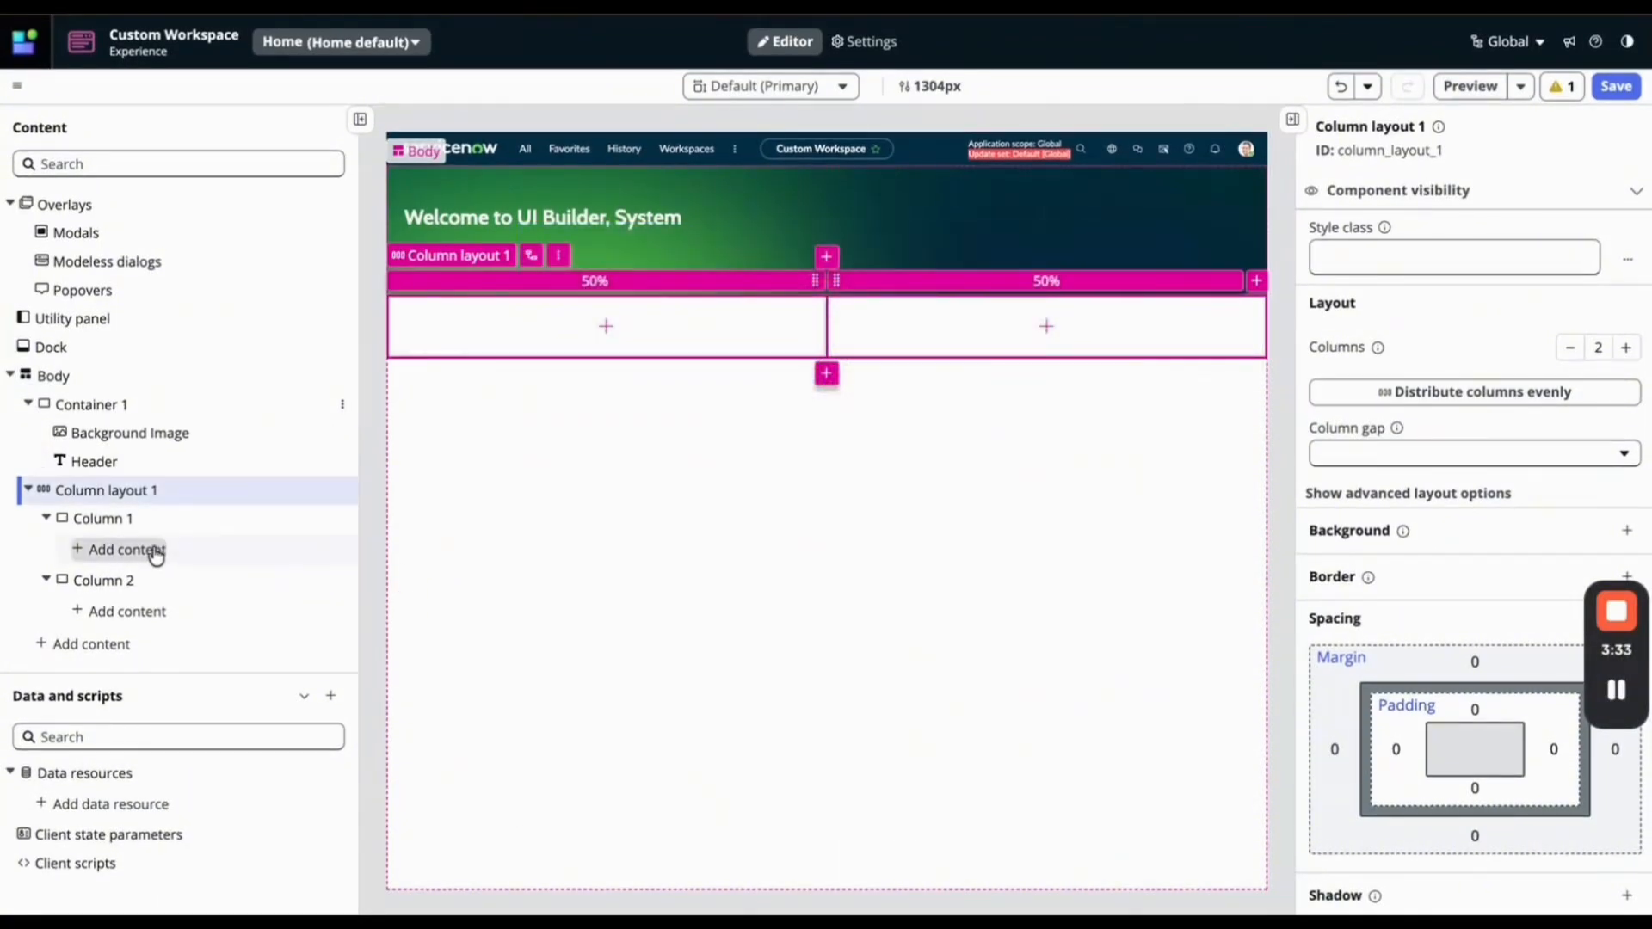
Add a Data visualization component to Column 1 of the new column layout.
click(125, 551)
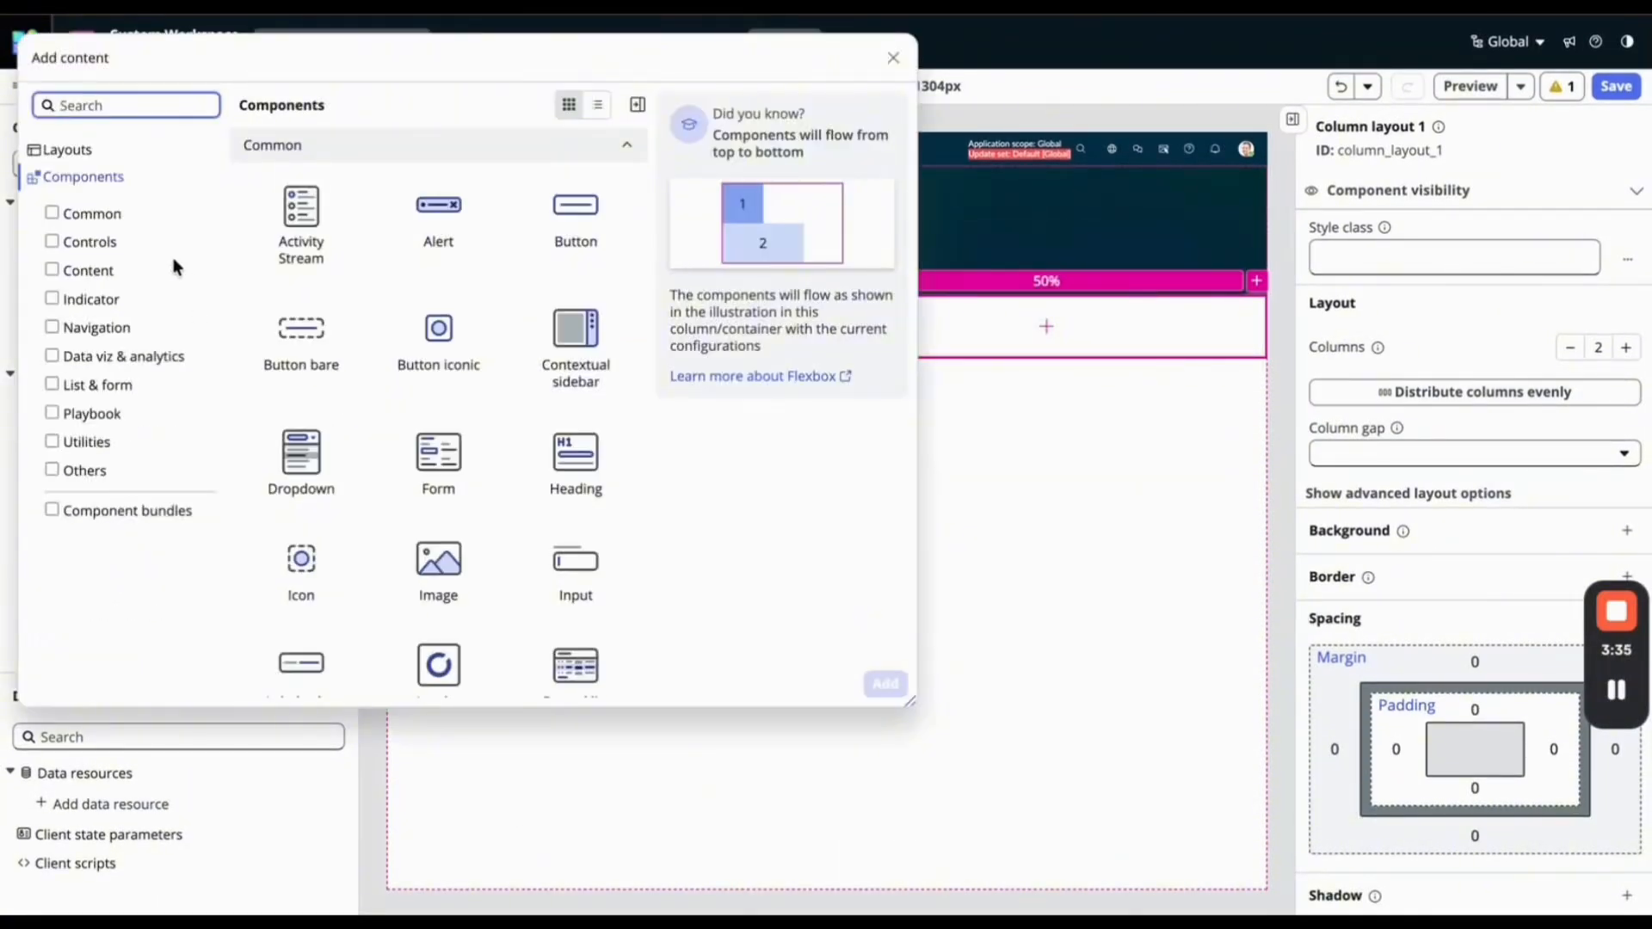
text(data vi)
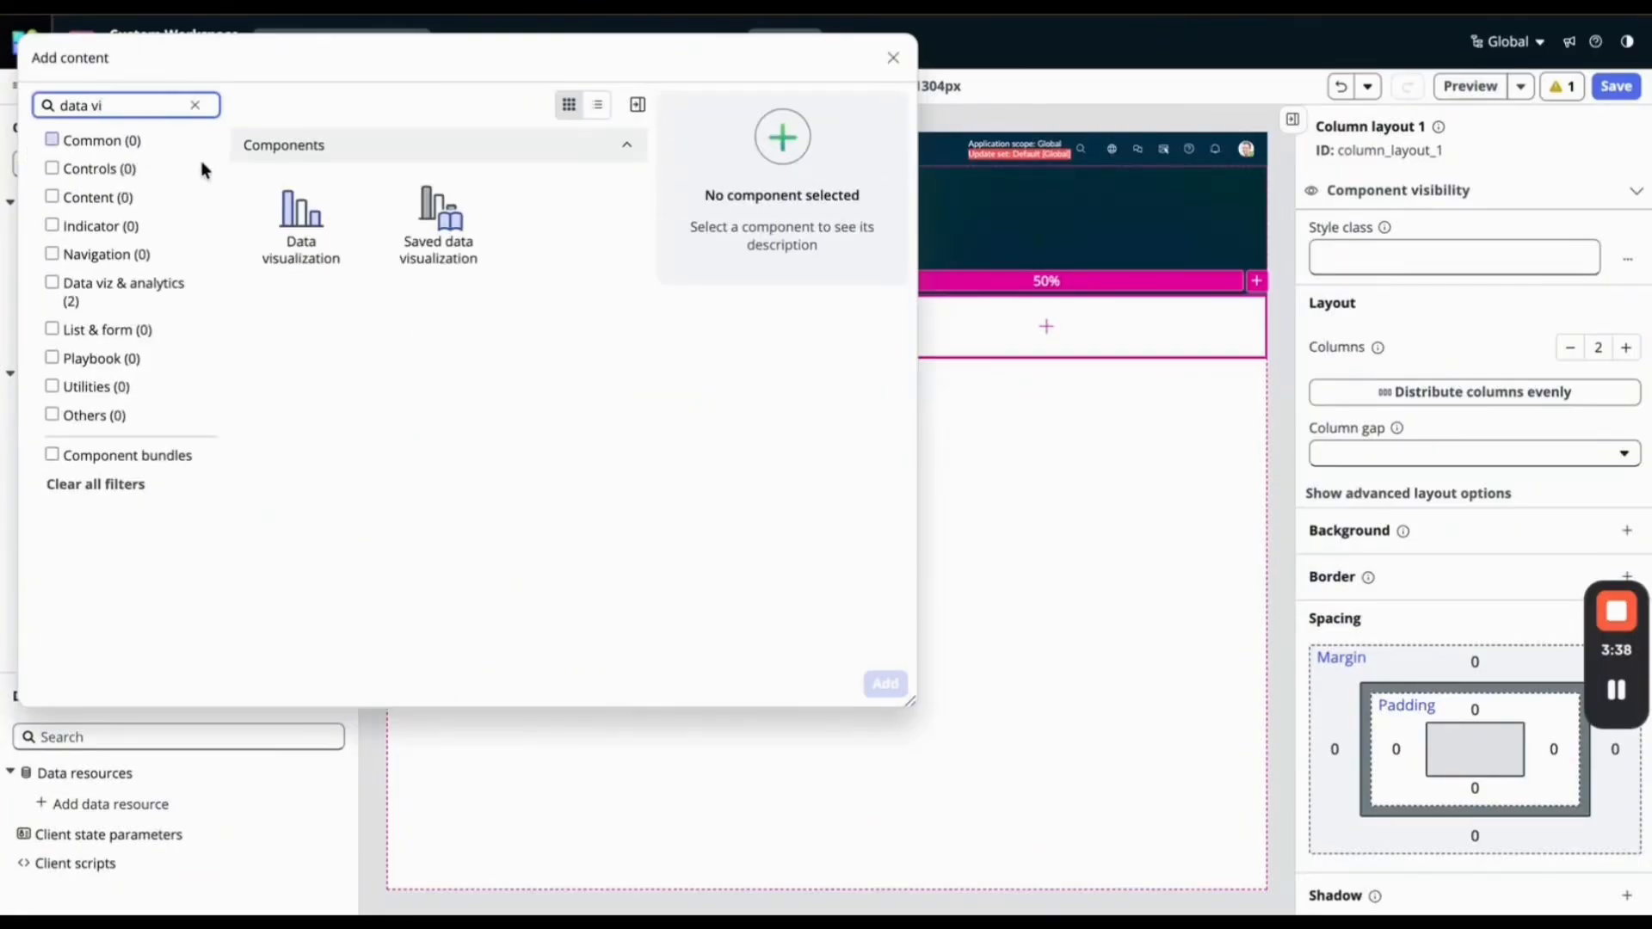
click(296, 219)
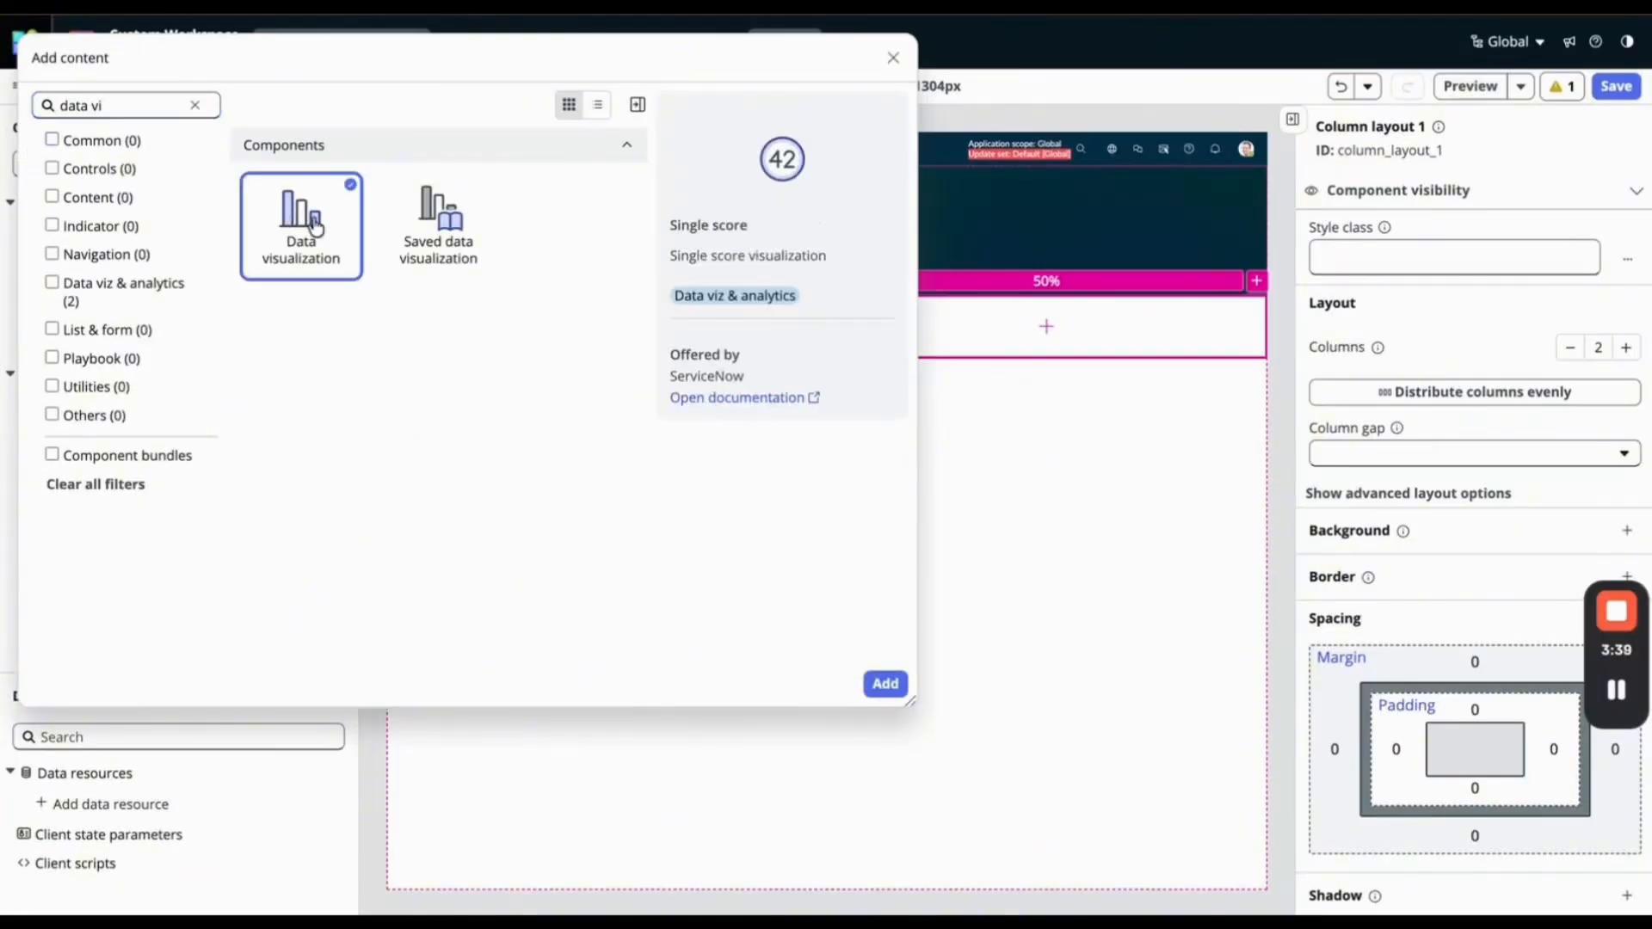
click(884, 685)
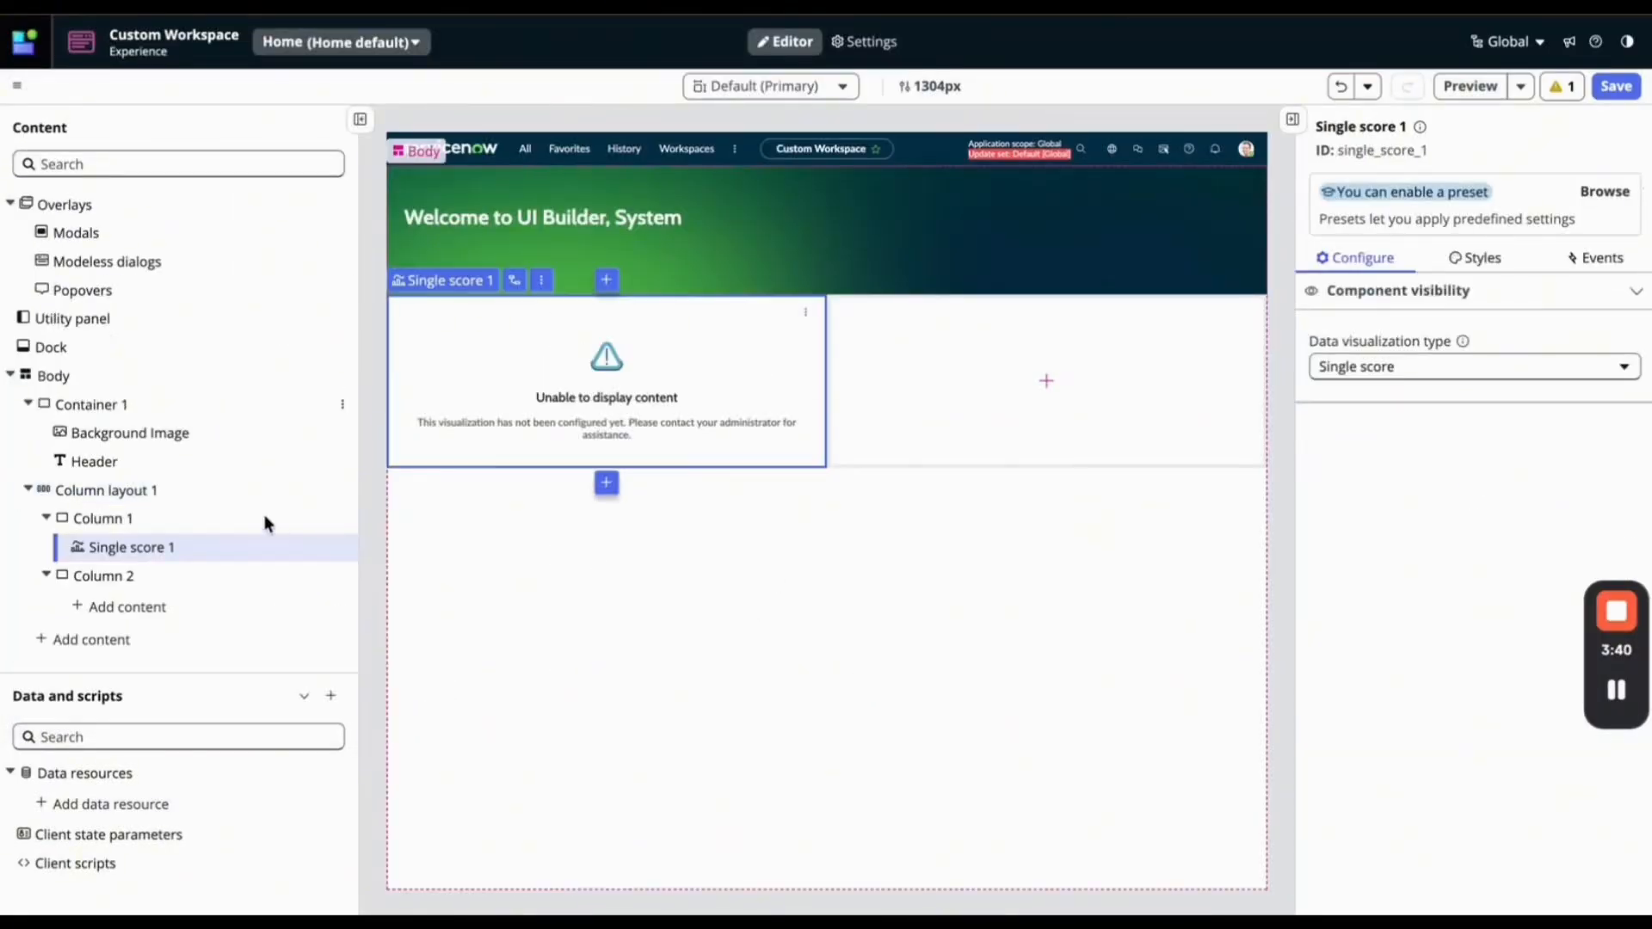
Add a Button component to Column 2 and save the page.
click(129, 606)
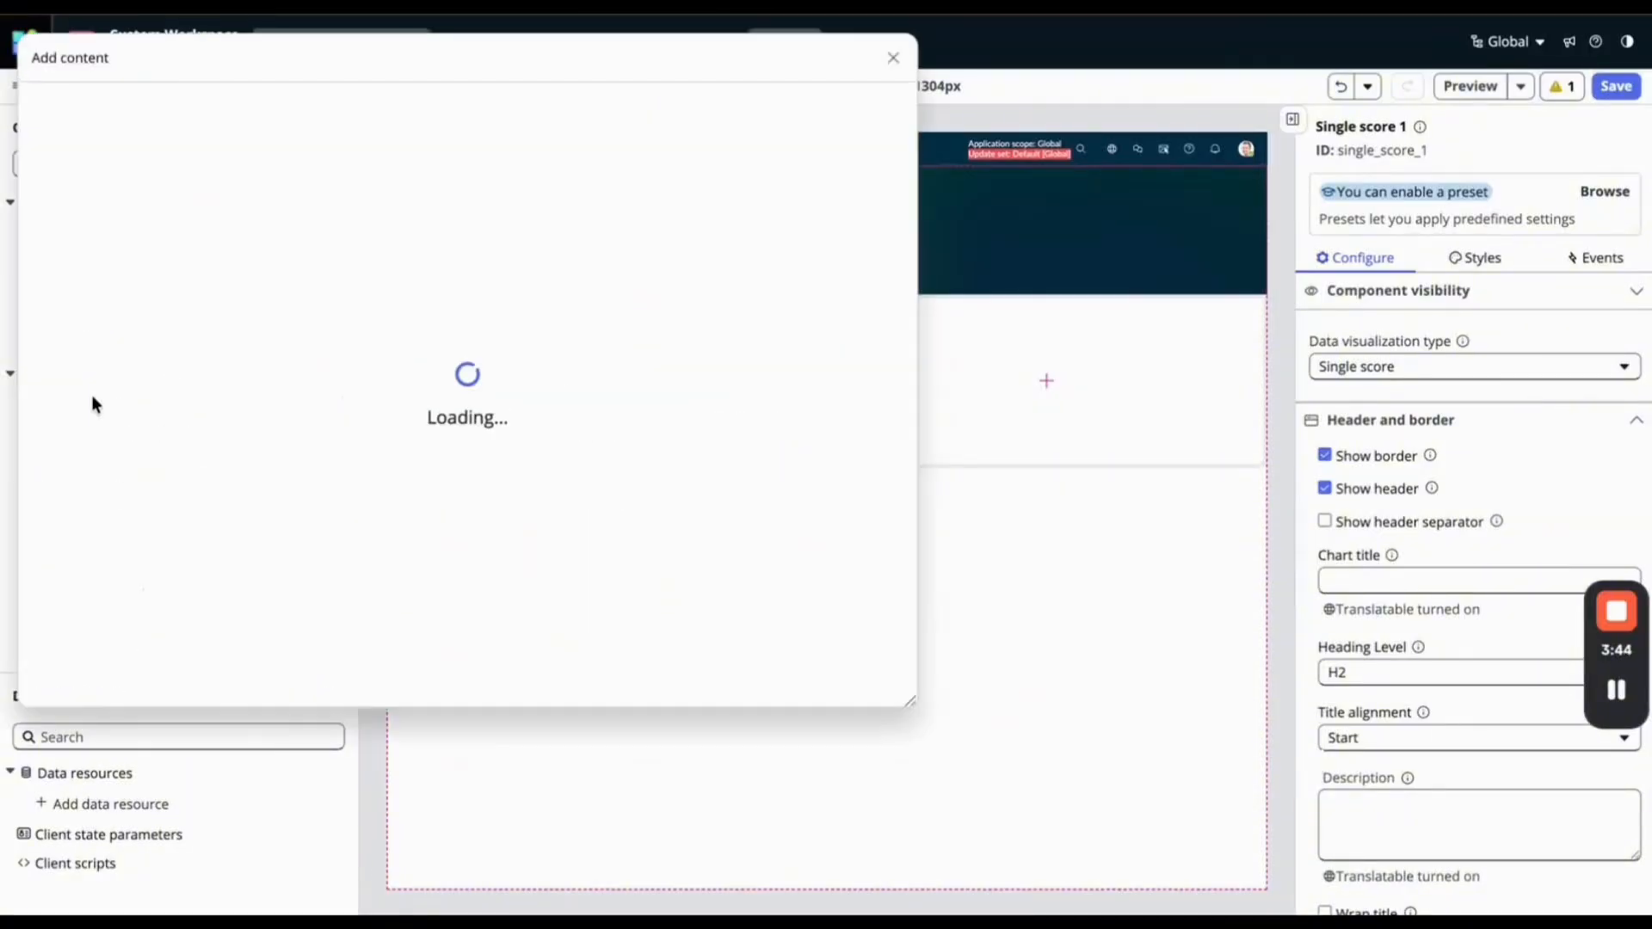
text(b)
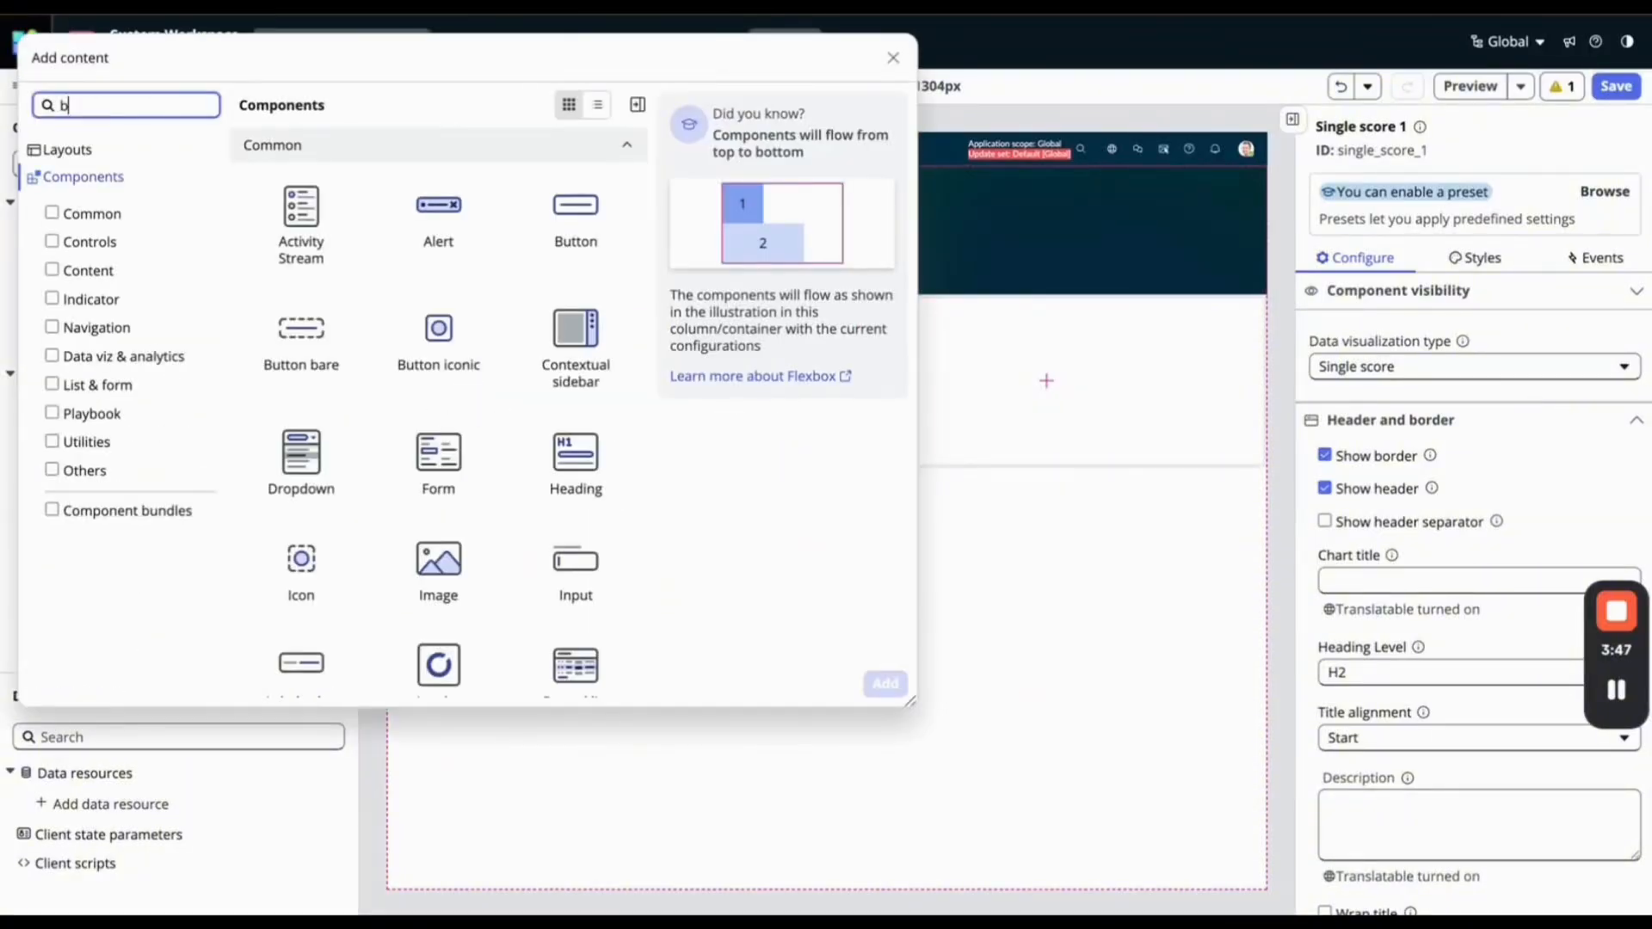
text(utto)
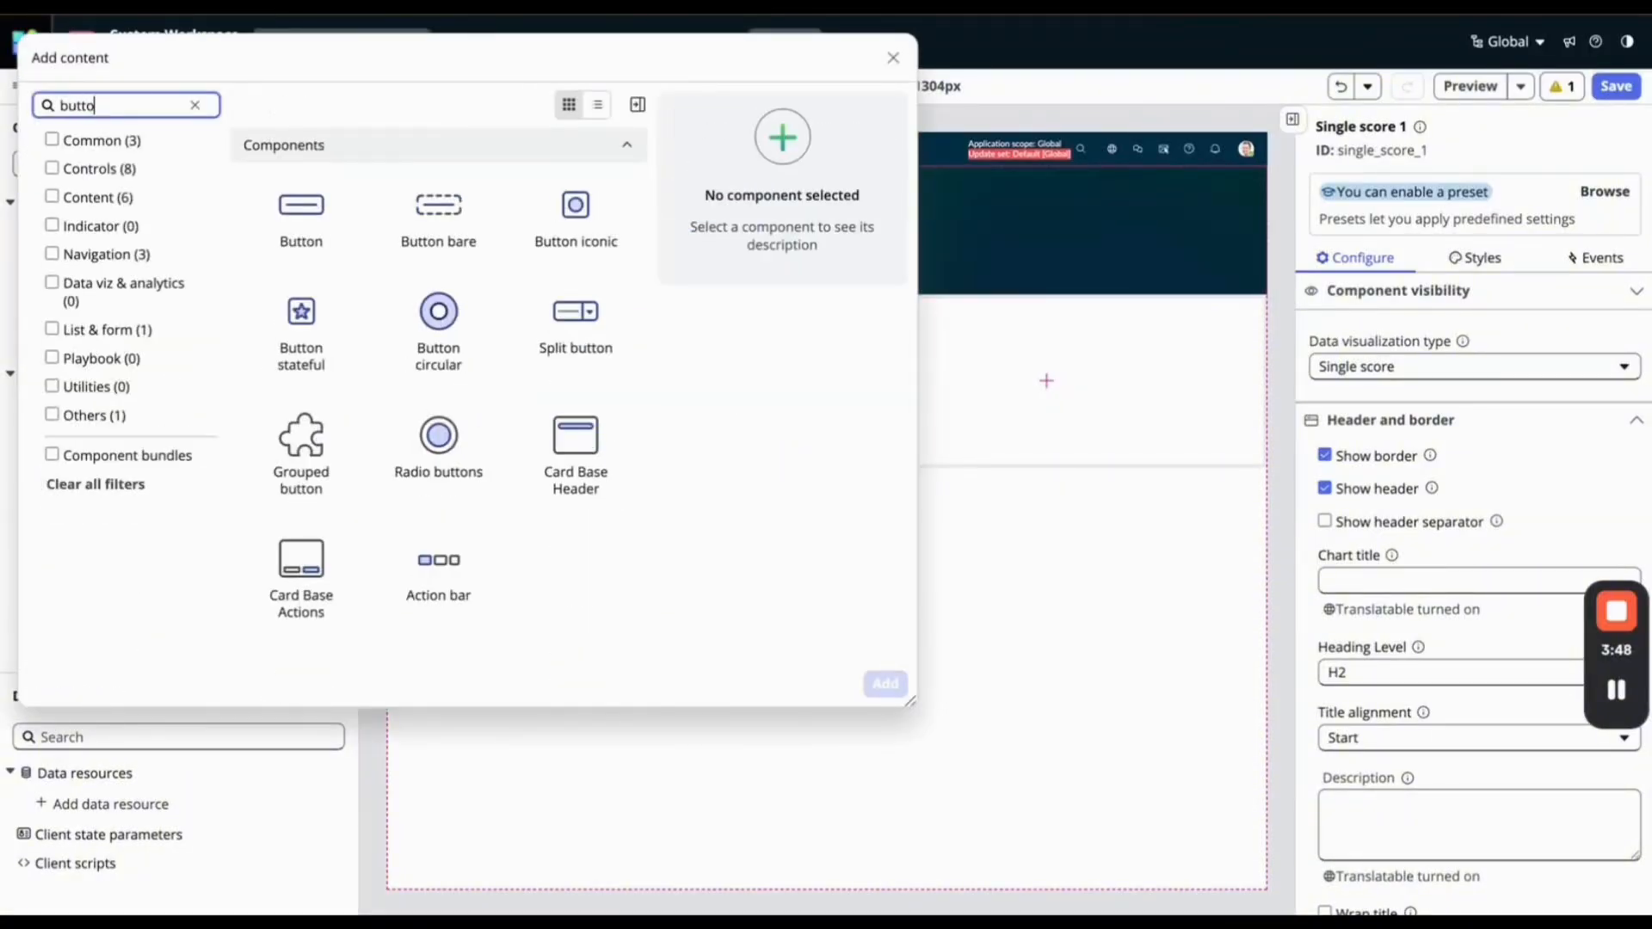
click(332, 187)
click(886, 686)
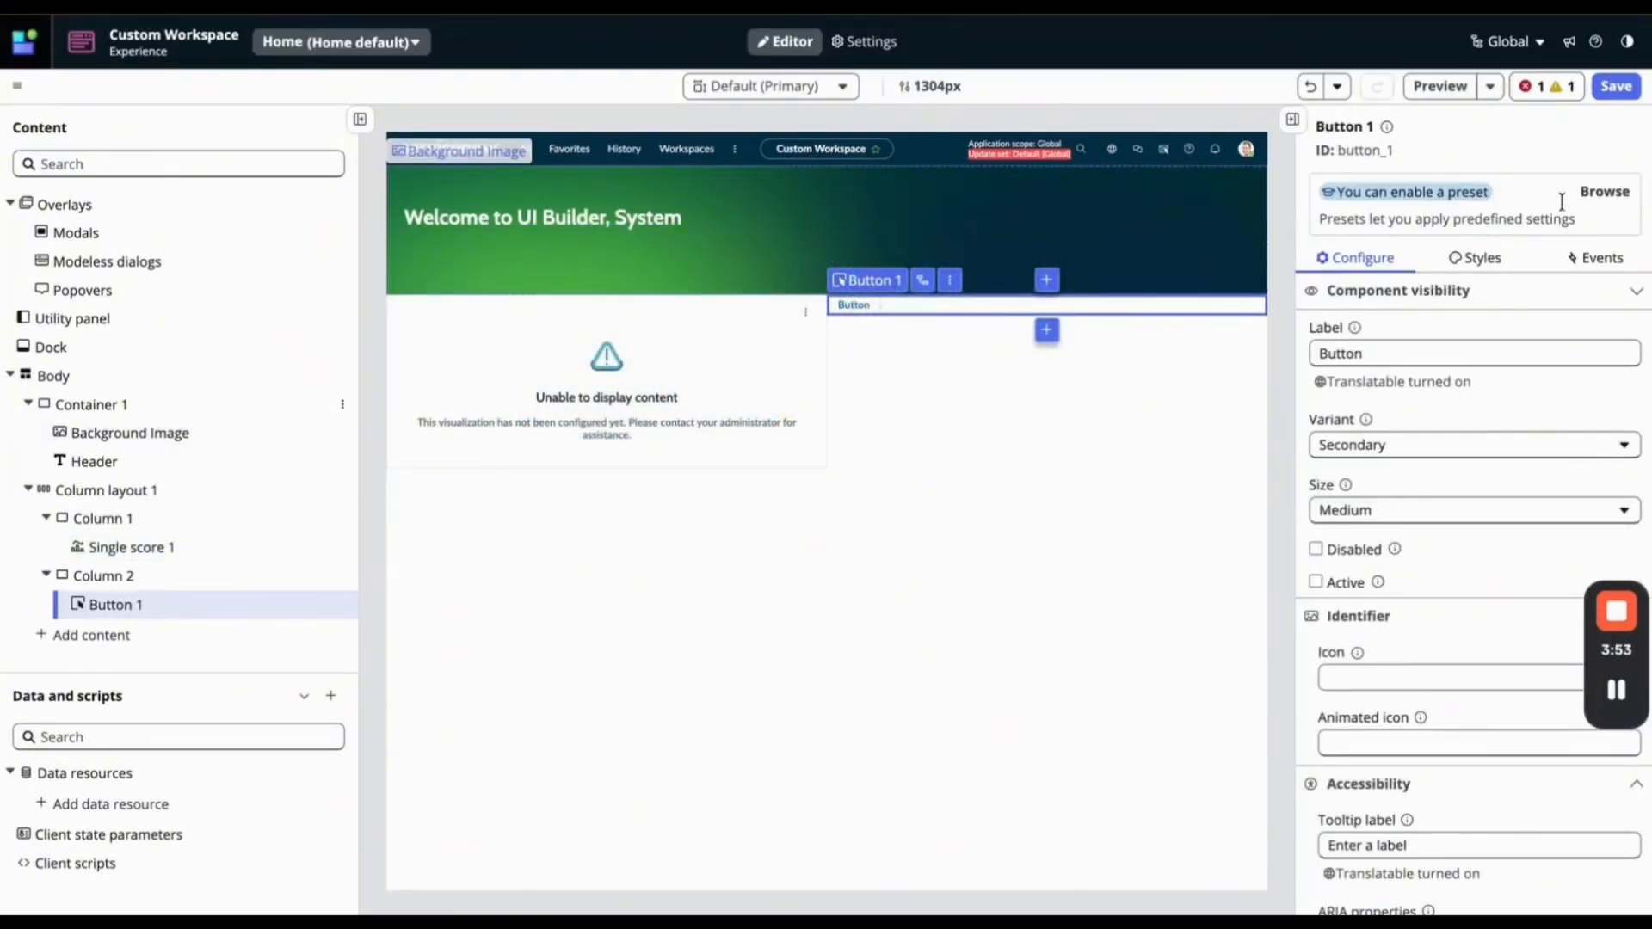
click(1616, 86)
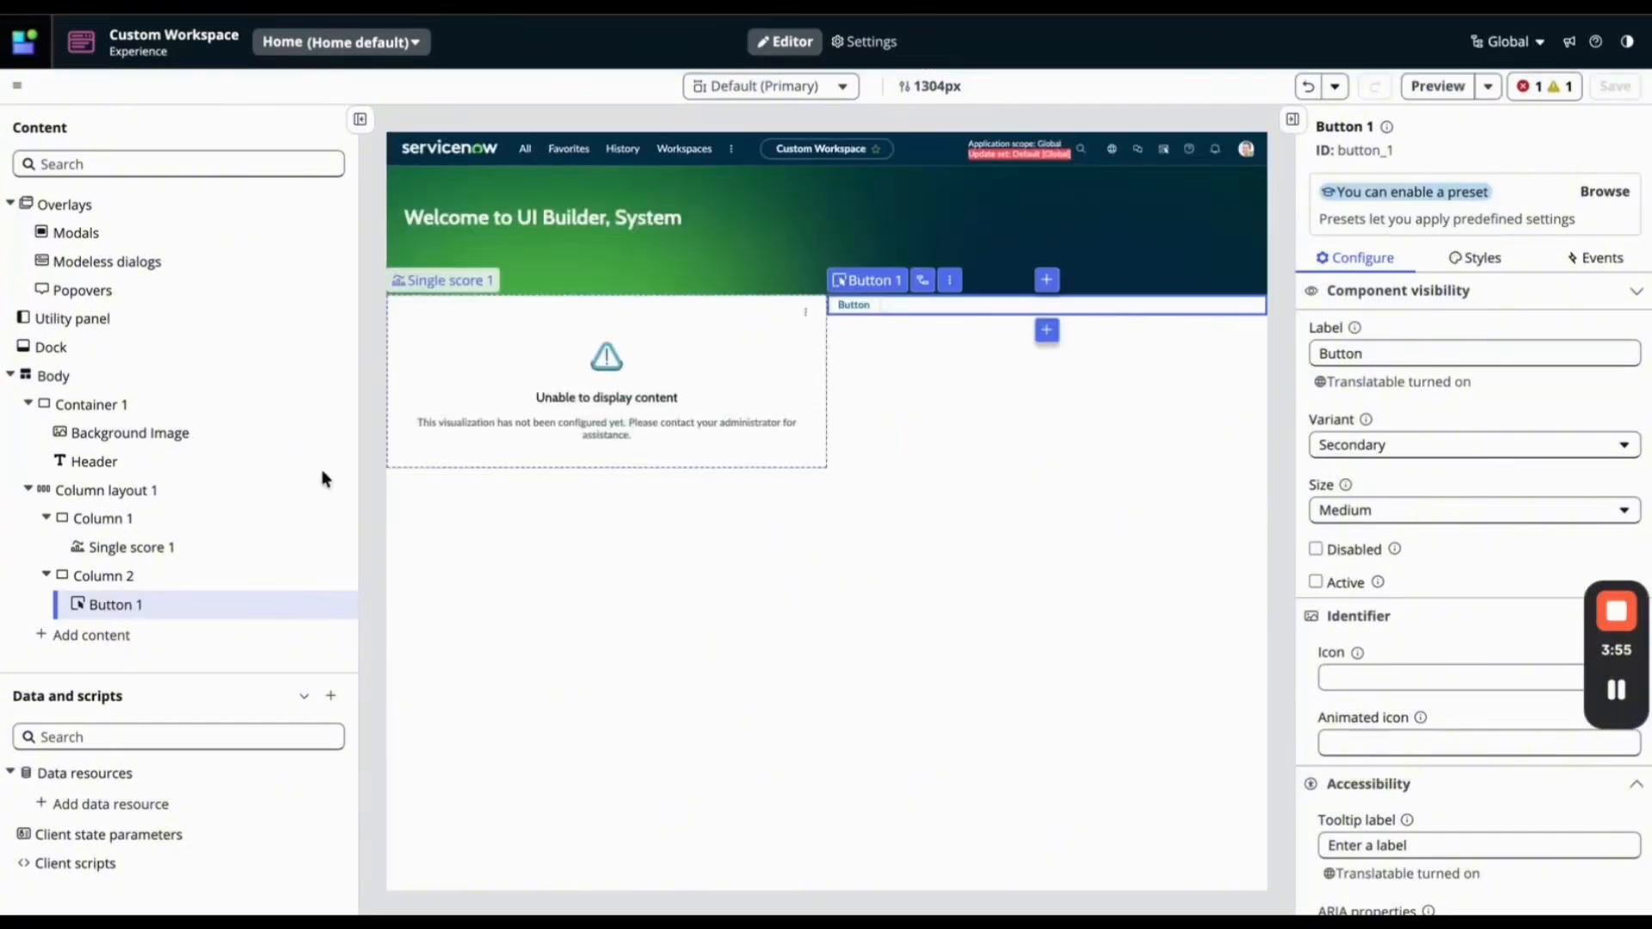
Change the component label of the data visualization in Column 1 to "Pie Chart" and apply it.
click(183, 553)
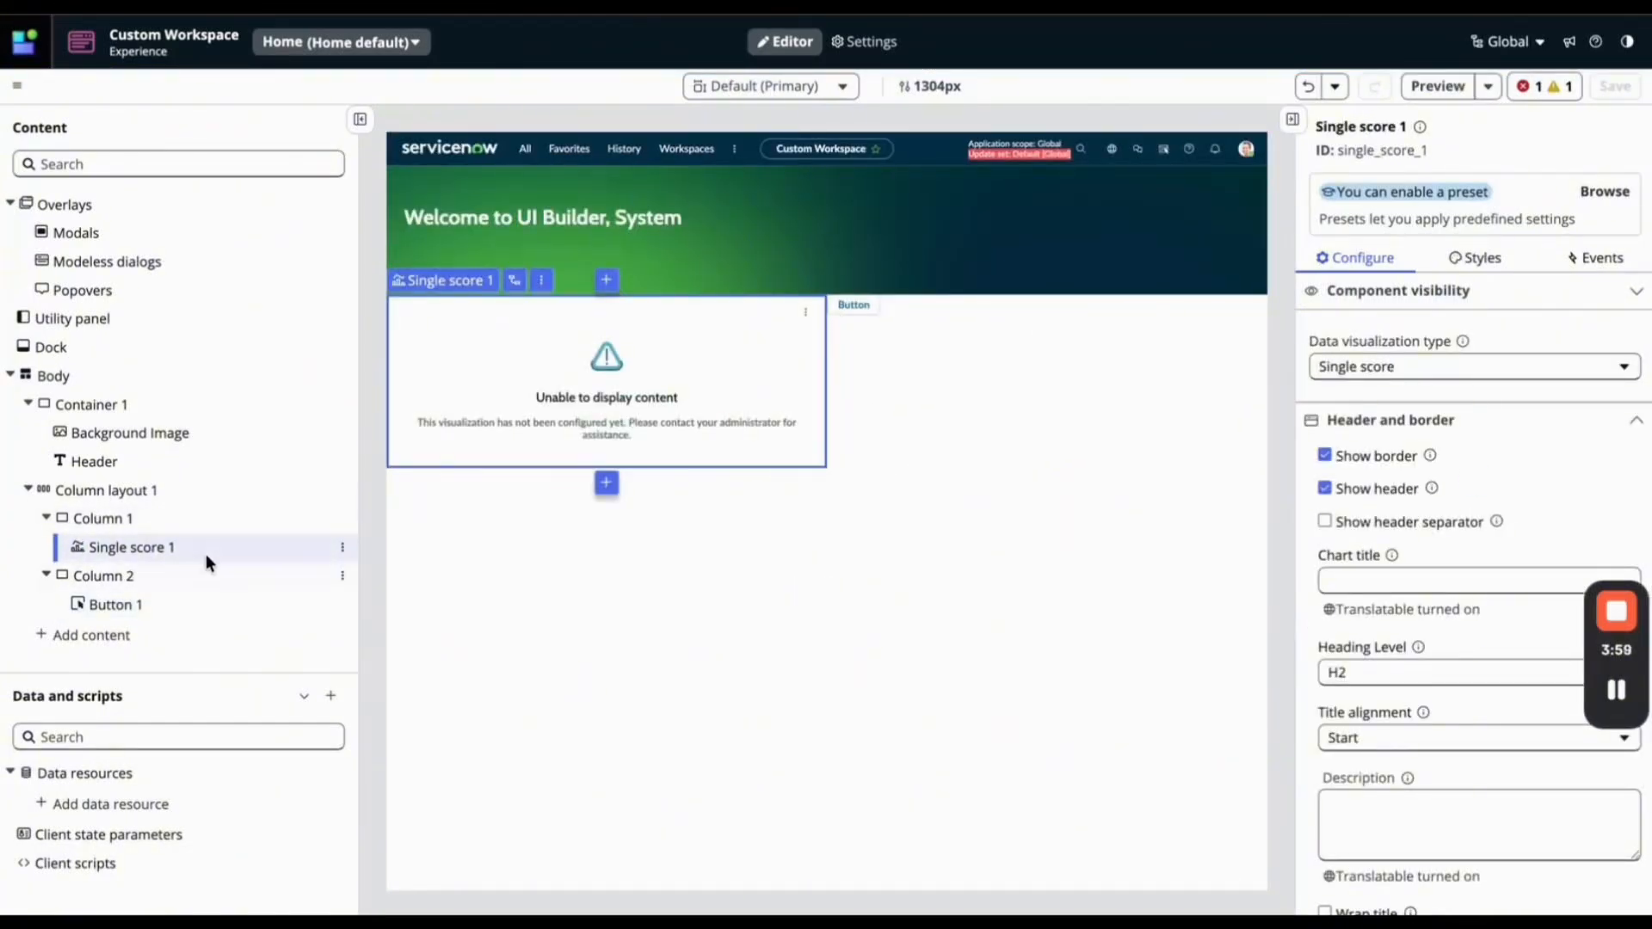
click(1400, 136)
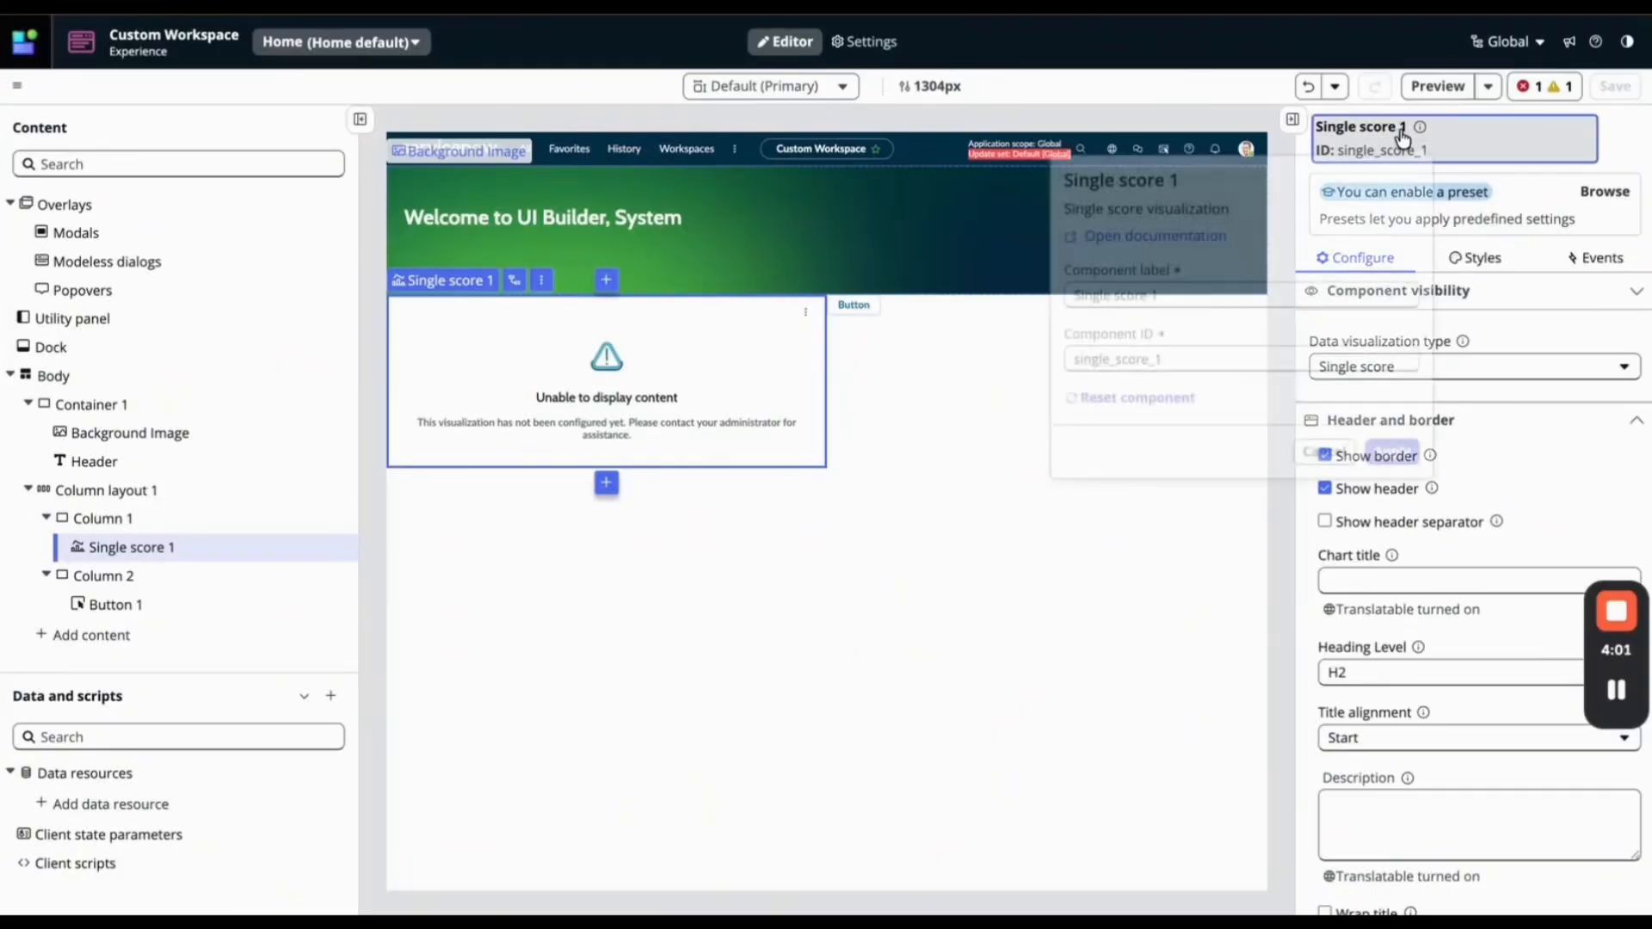
double_click(1076, 299)
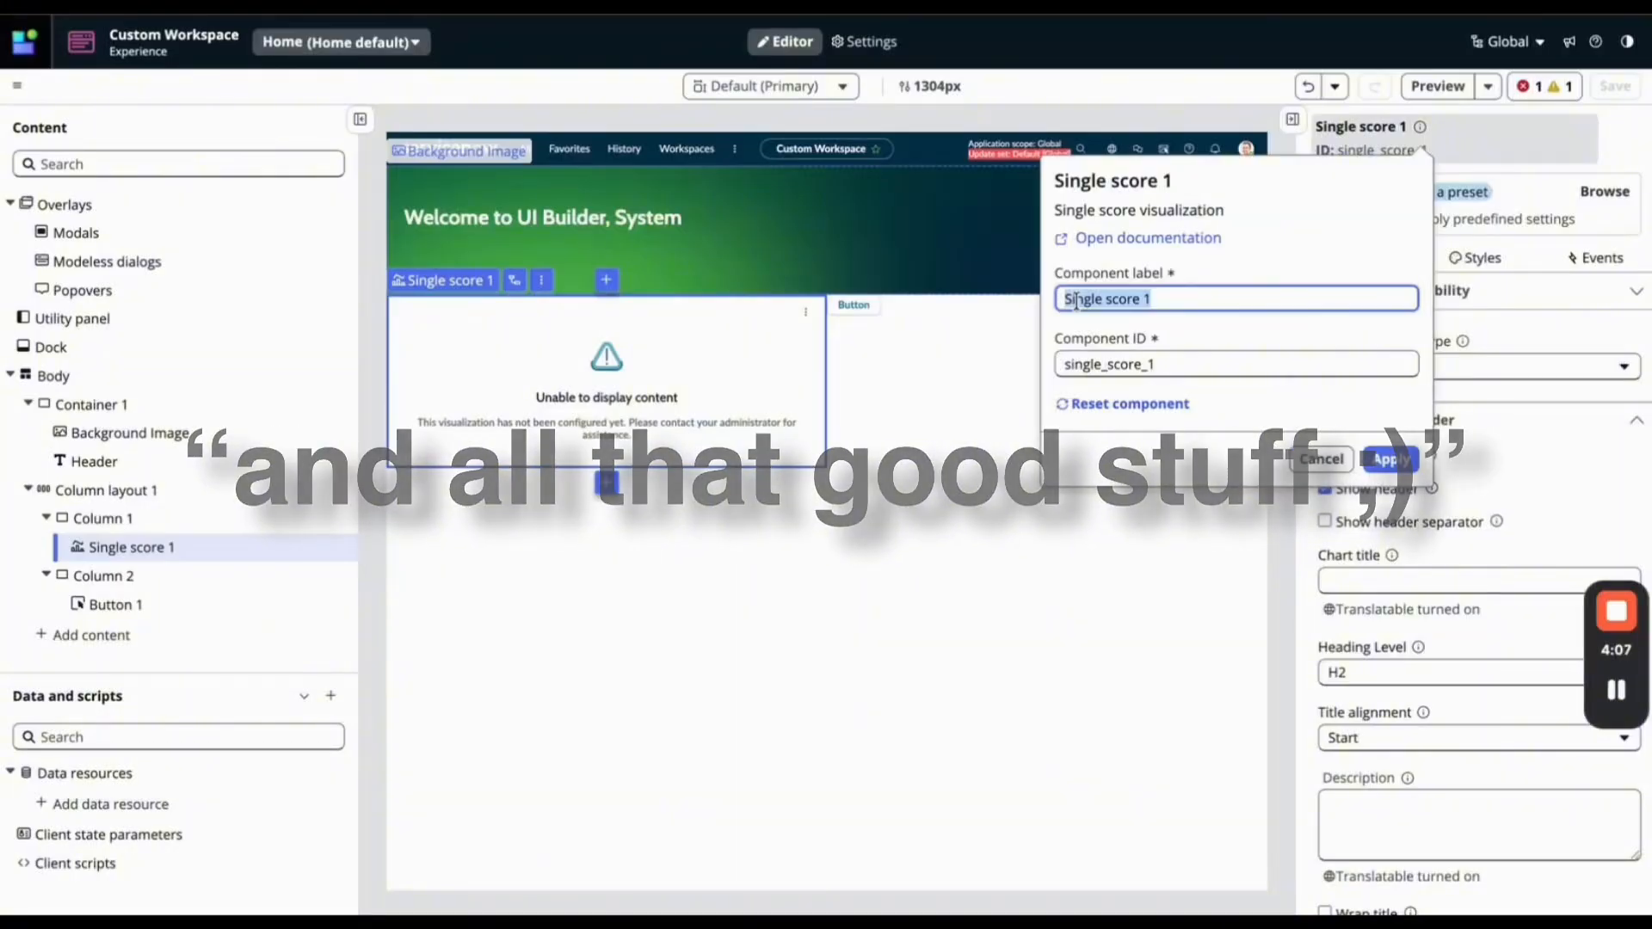
text(Pie Chart)
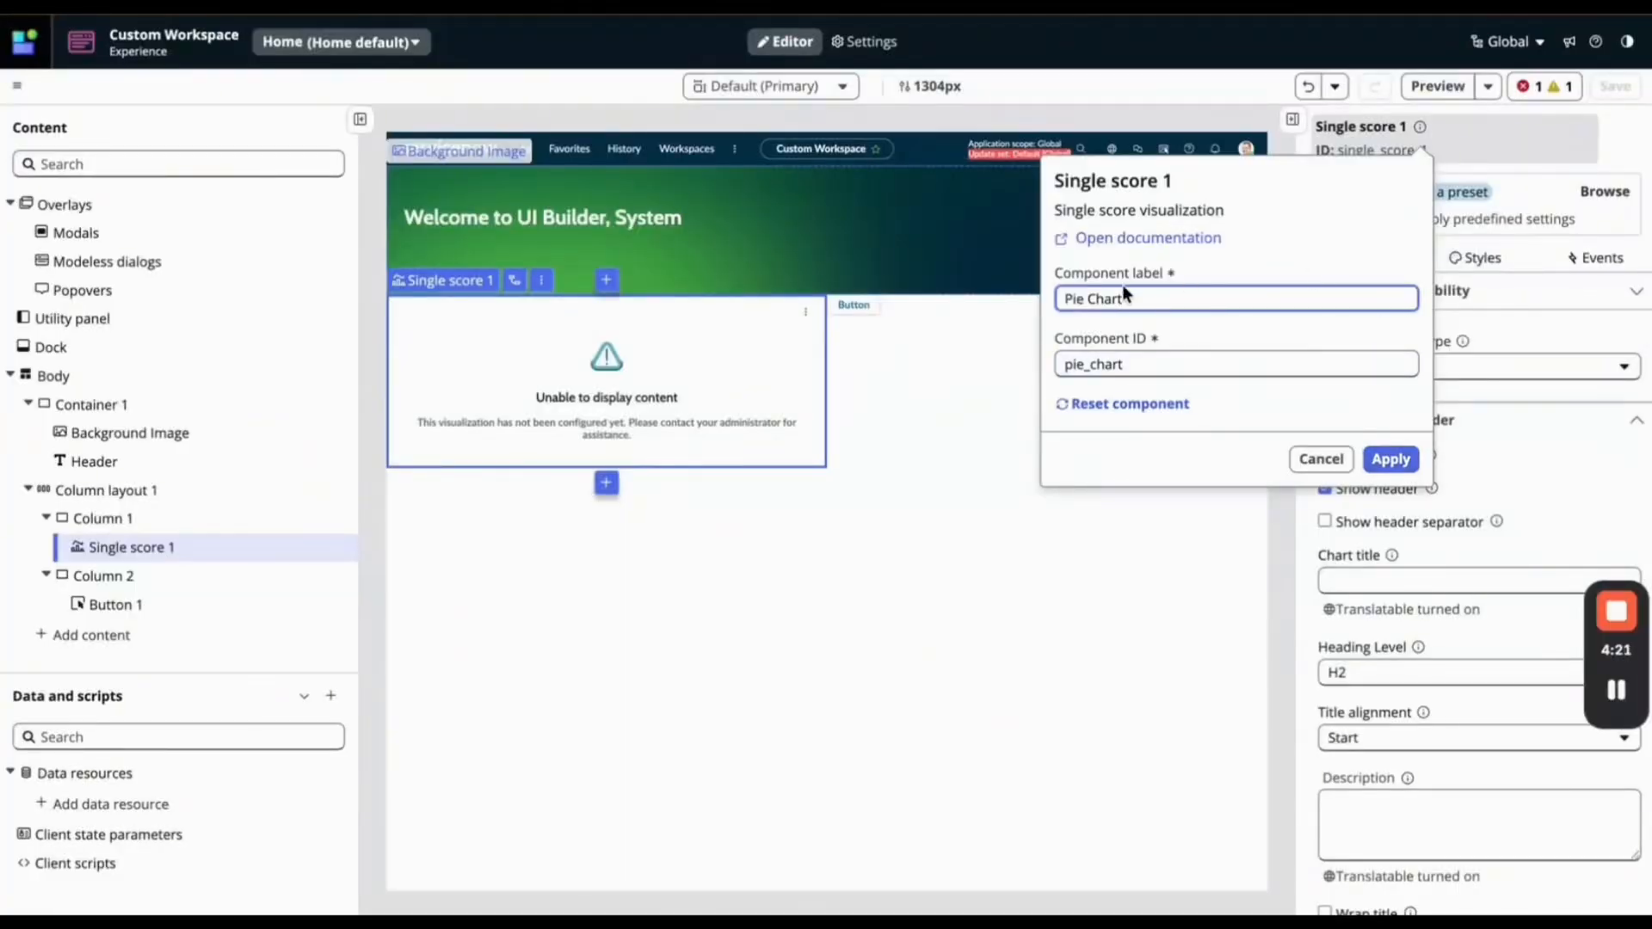
click(1390, 458)
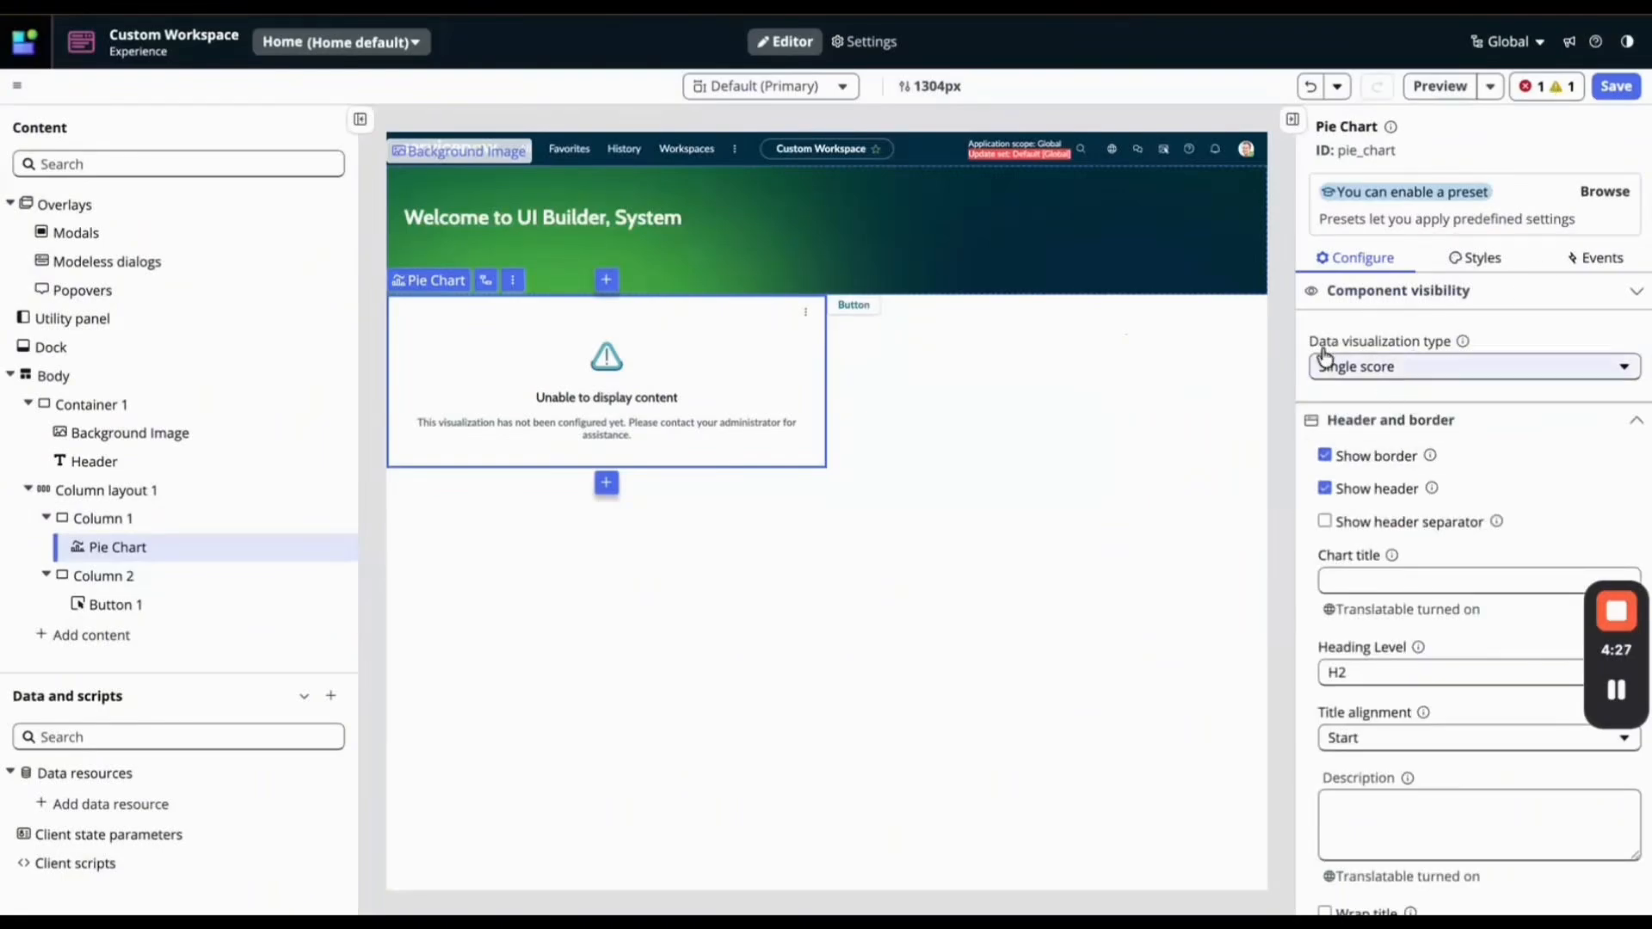
Set the data visualization type of the component in Column 1 to Pie and save the page.
click(1362, 370)
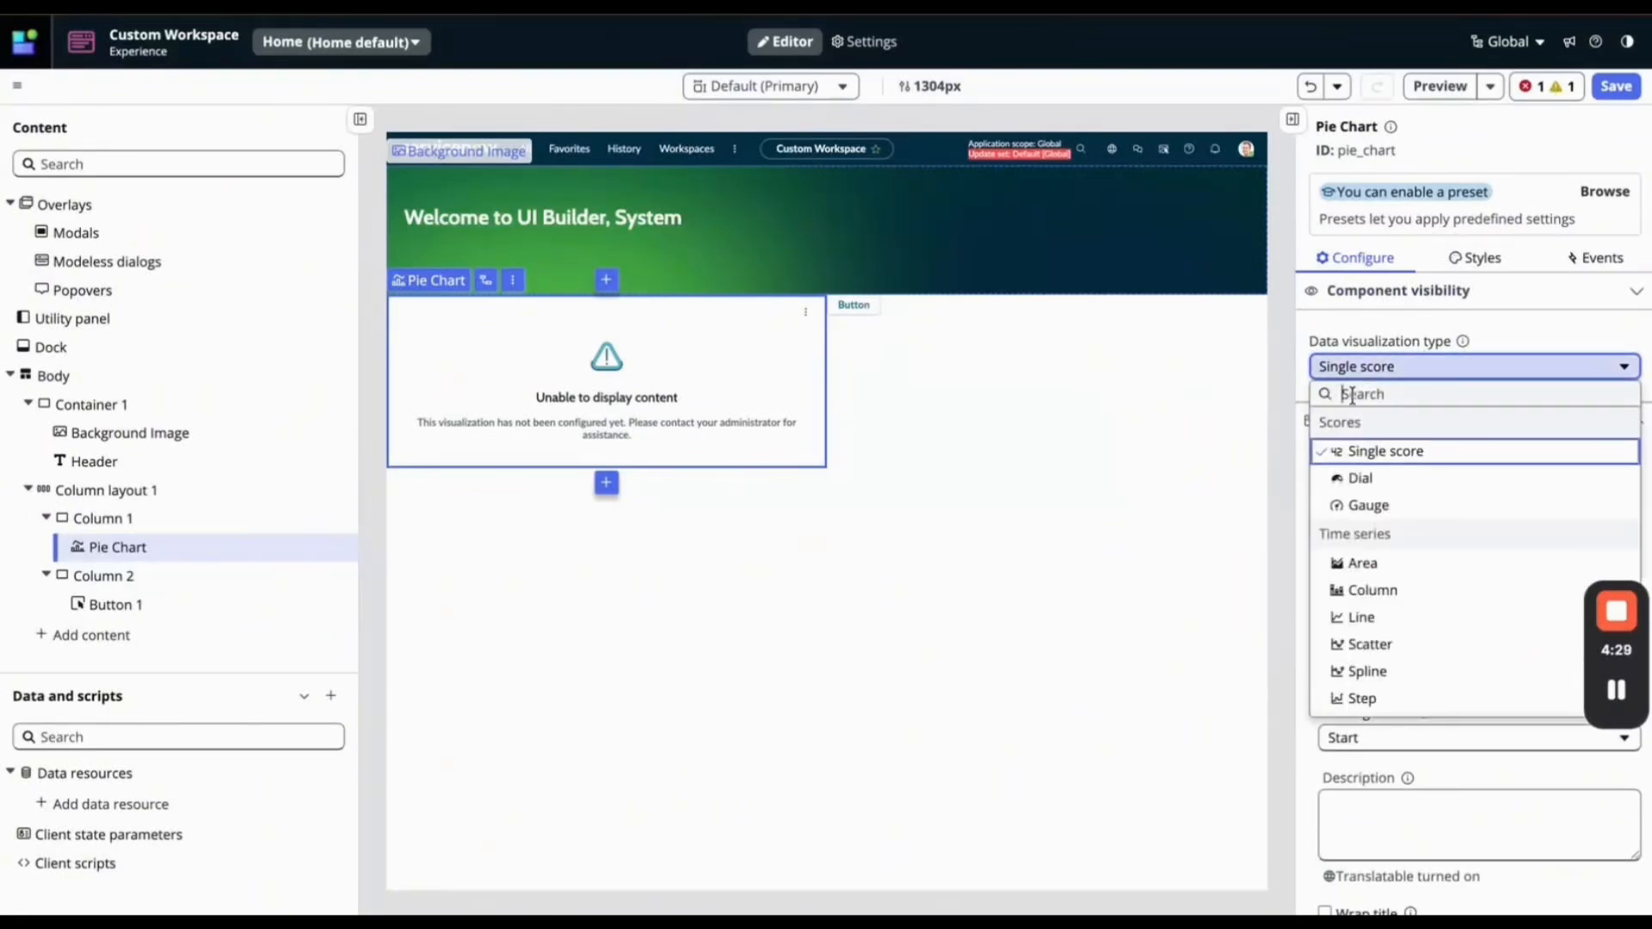
text(pie)
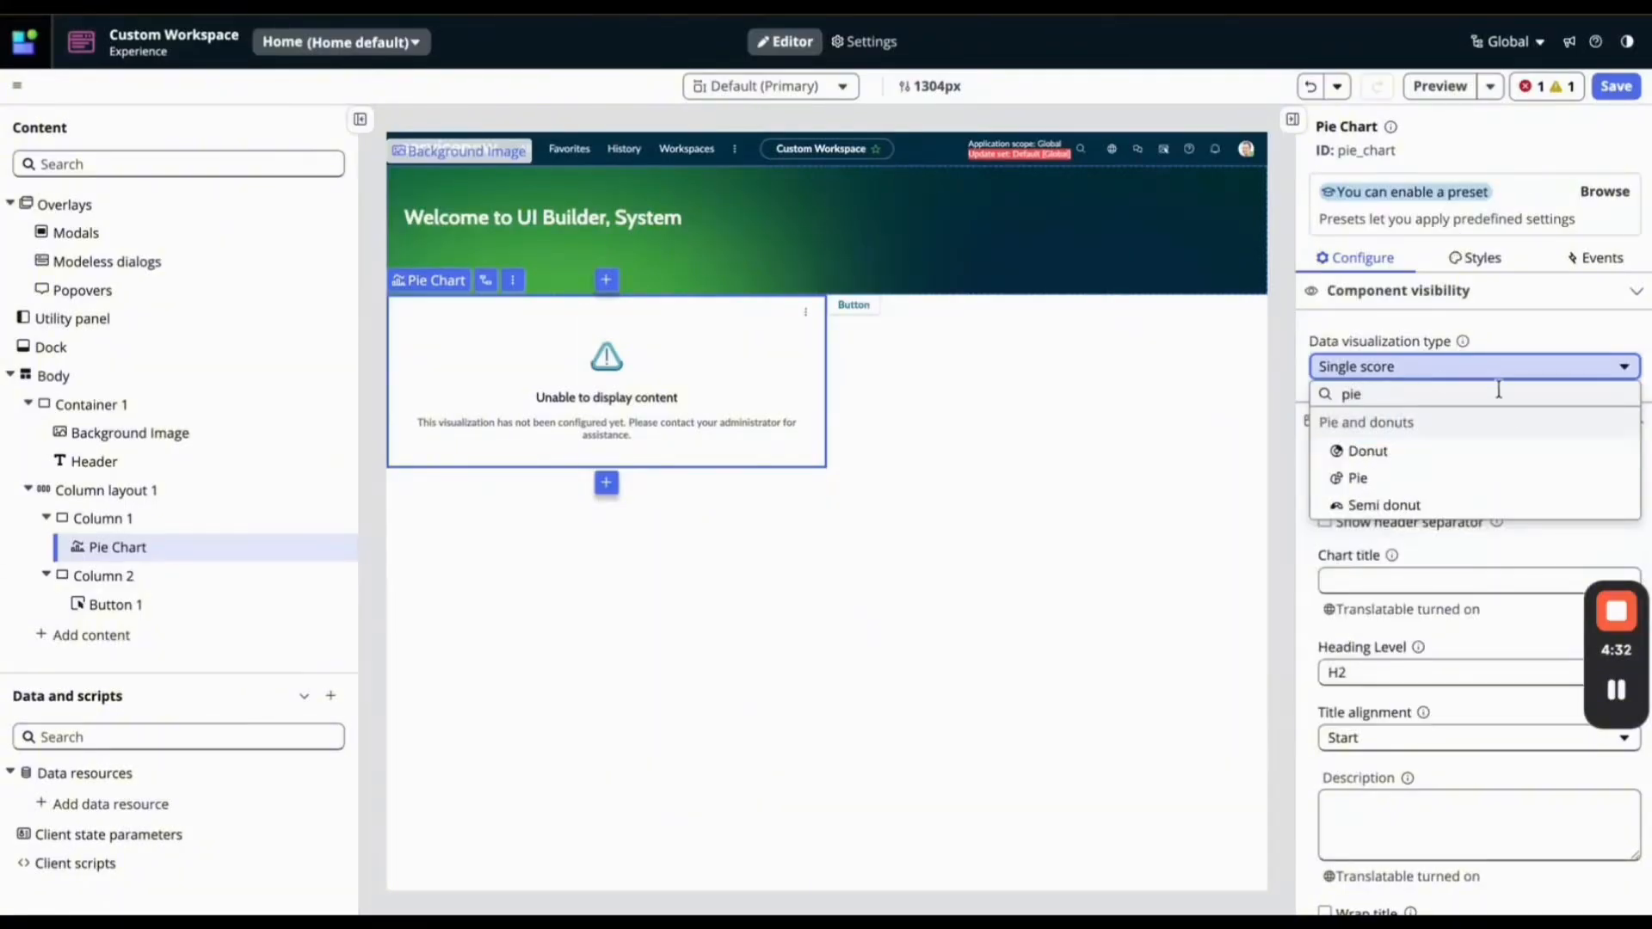
click(1359, 478)
click(1616, 86)
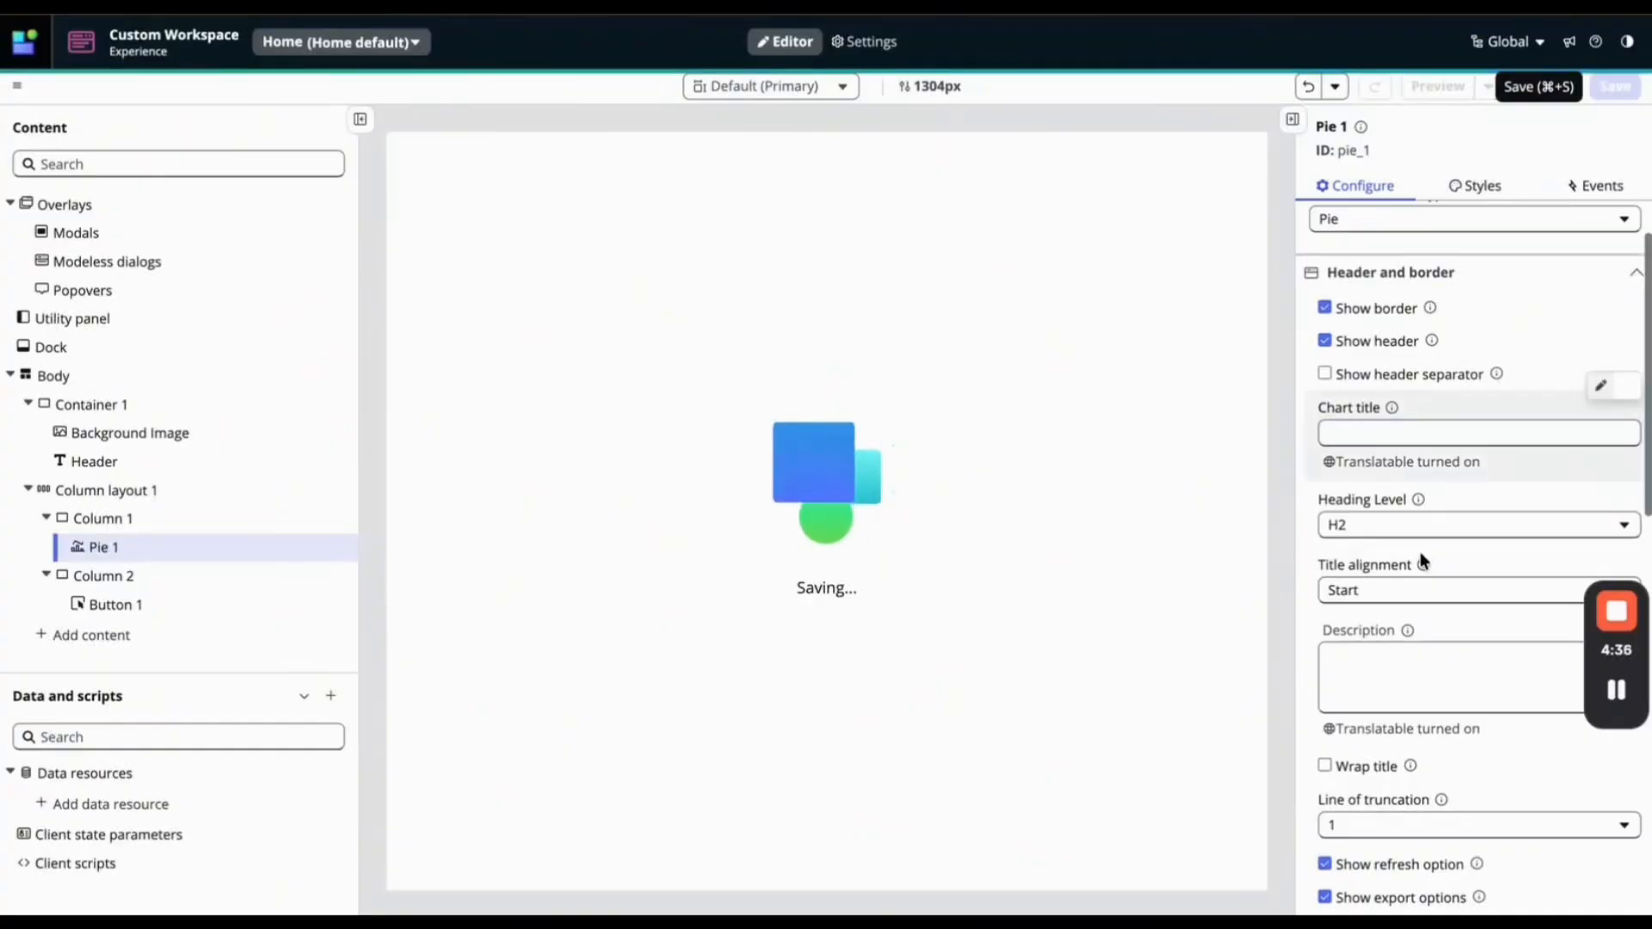
Add the Problem [problem] table as the pie chart's data source.
scroll(1419, 550, down, 3)
scroll(1419, 551, down, 6)
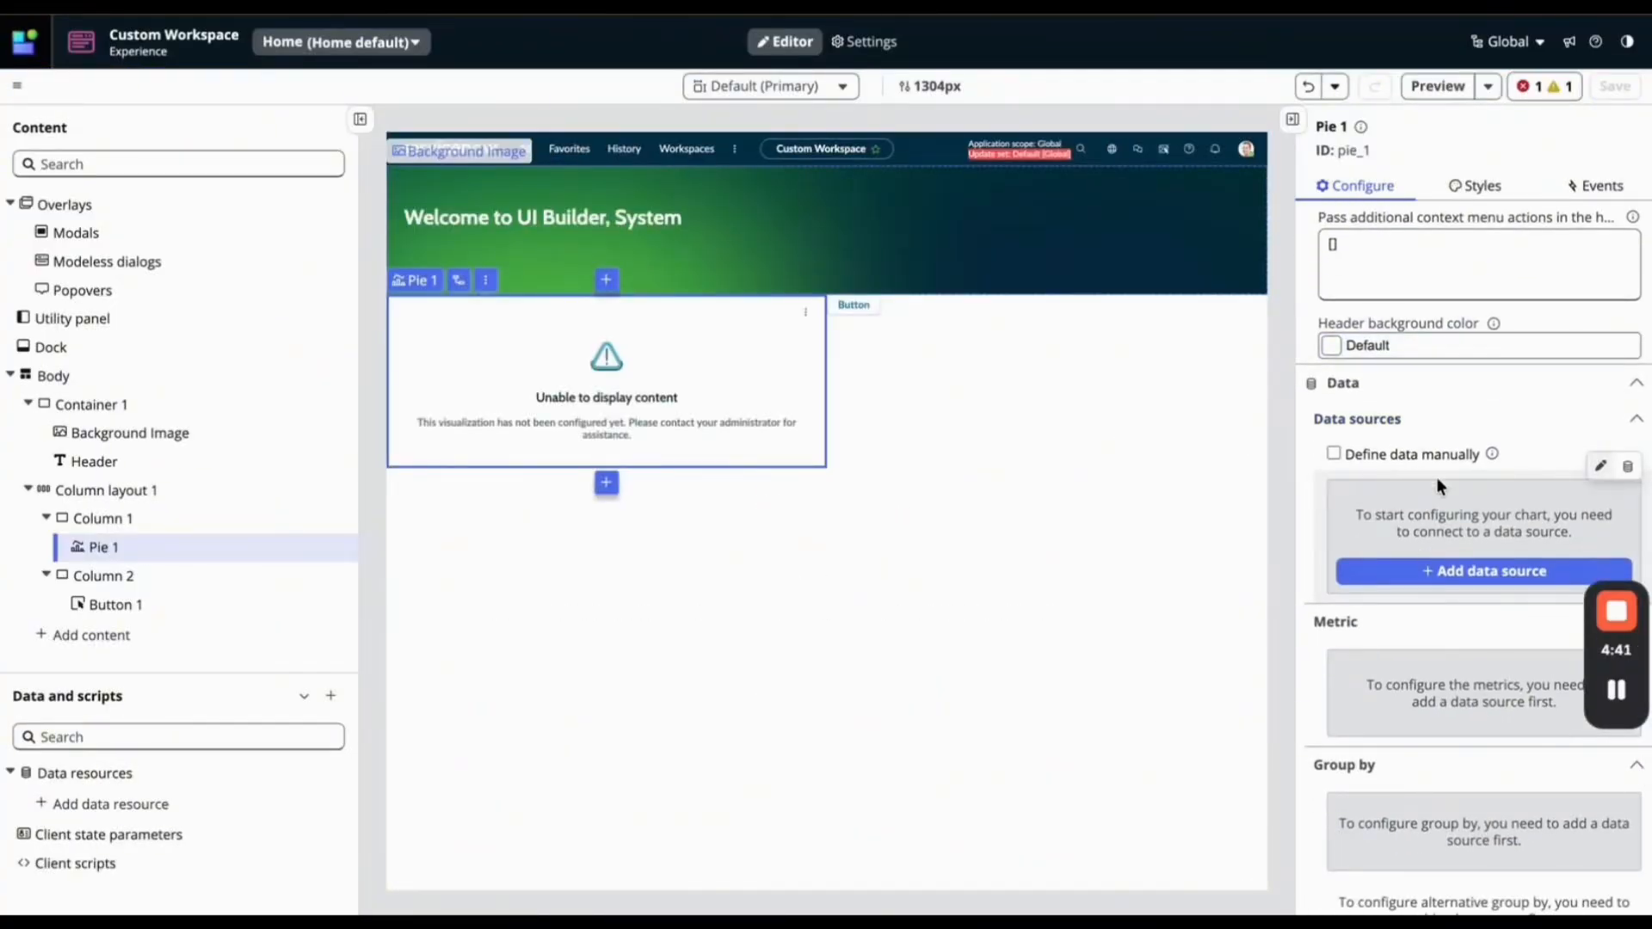
click(1451, 568)
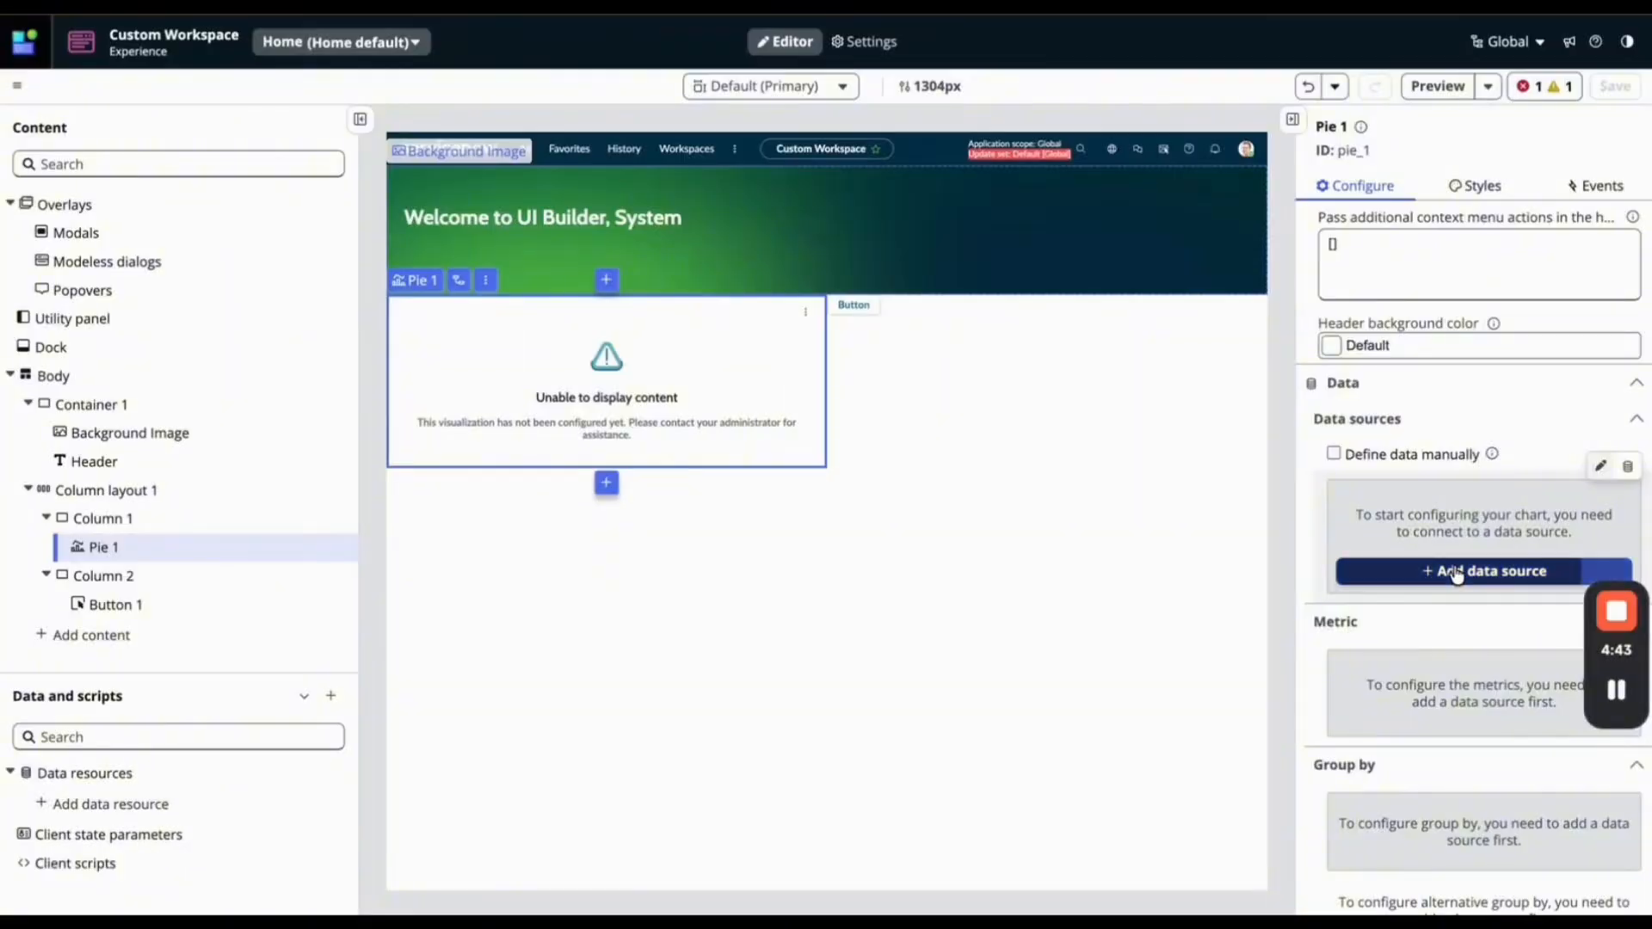
click(425, 127)
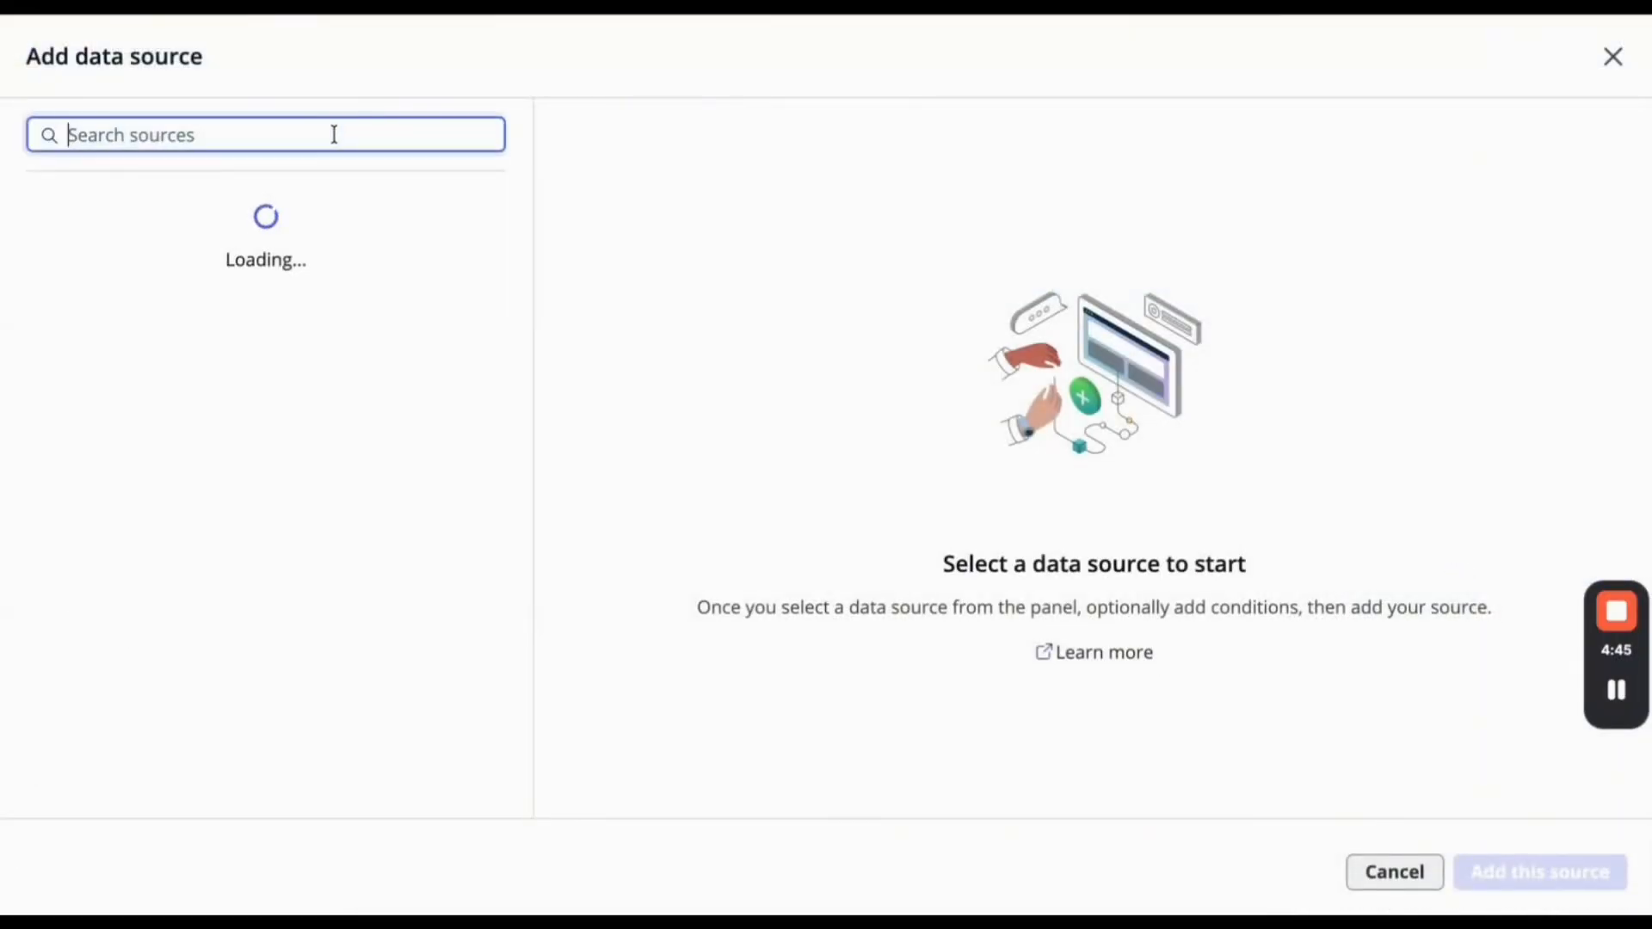
text(proble)
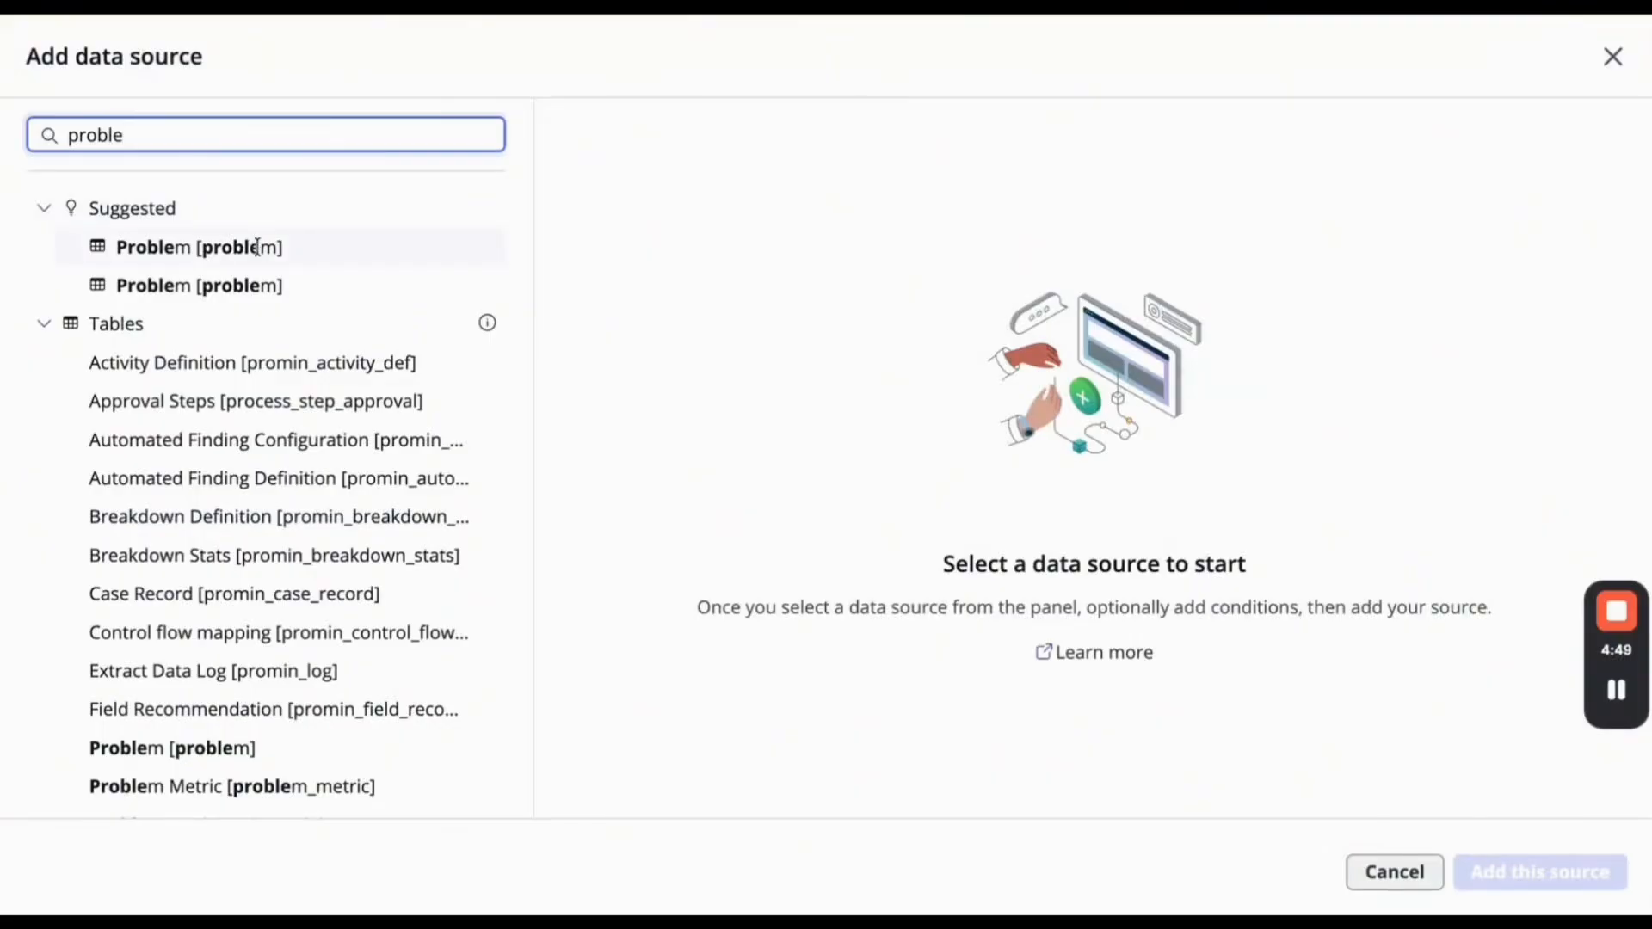
click(257, 248)
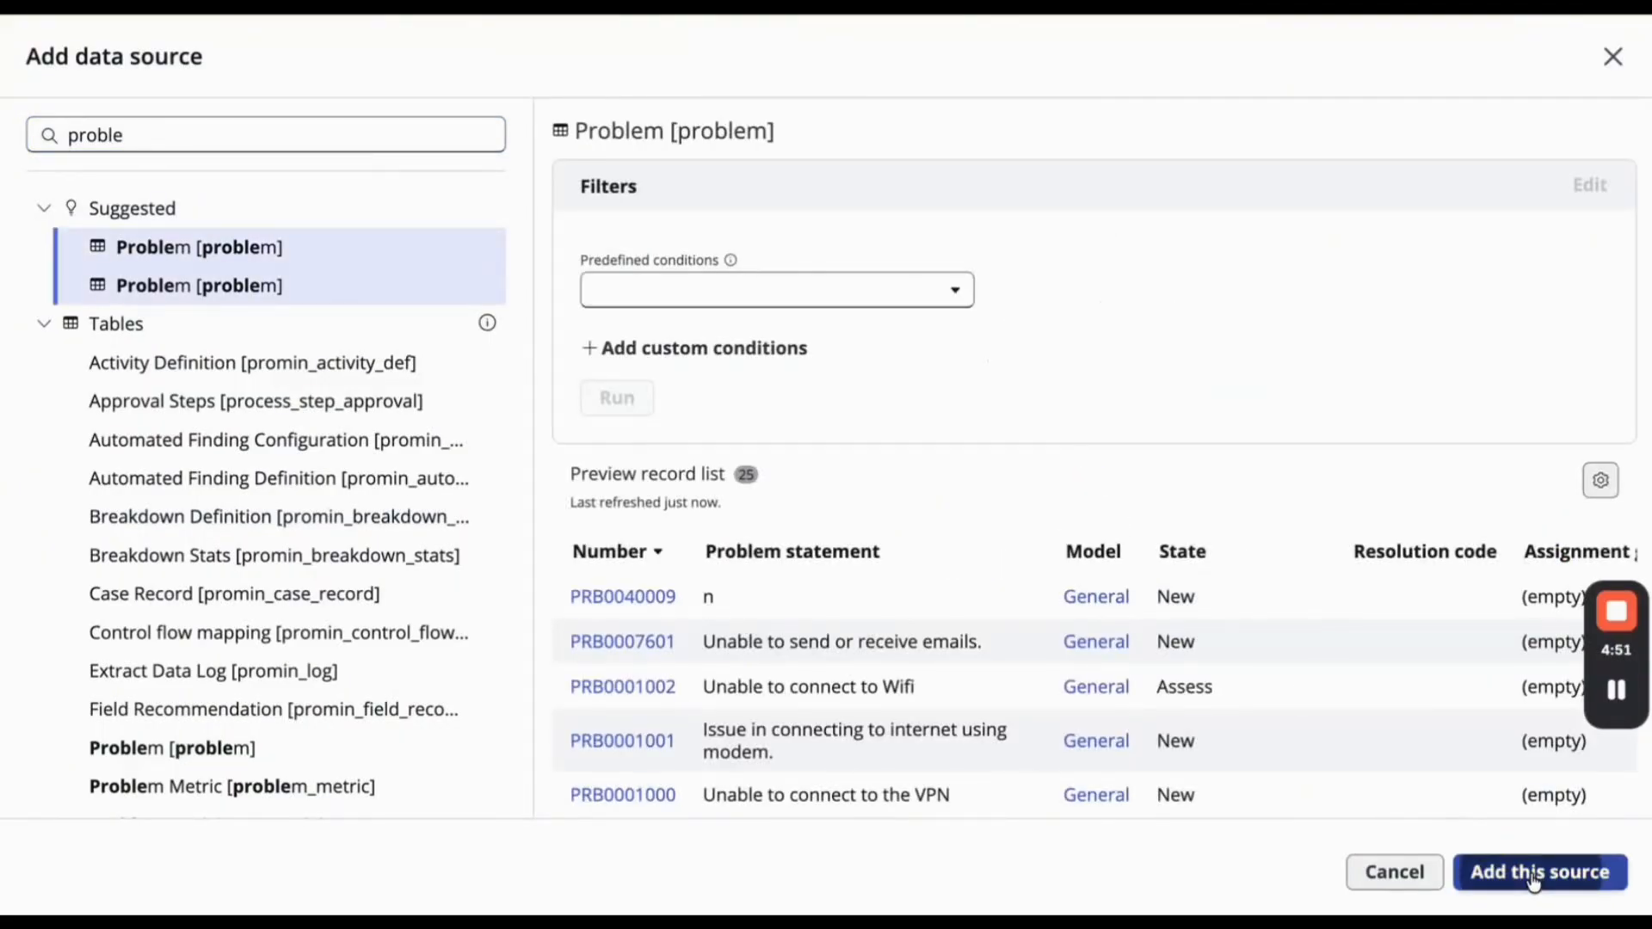
click(1532, 874)
Group the pie chart's problem records by the State field and save the page.
scroll(1444, 571, down, 3)
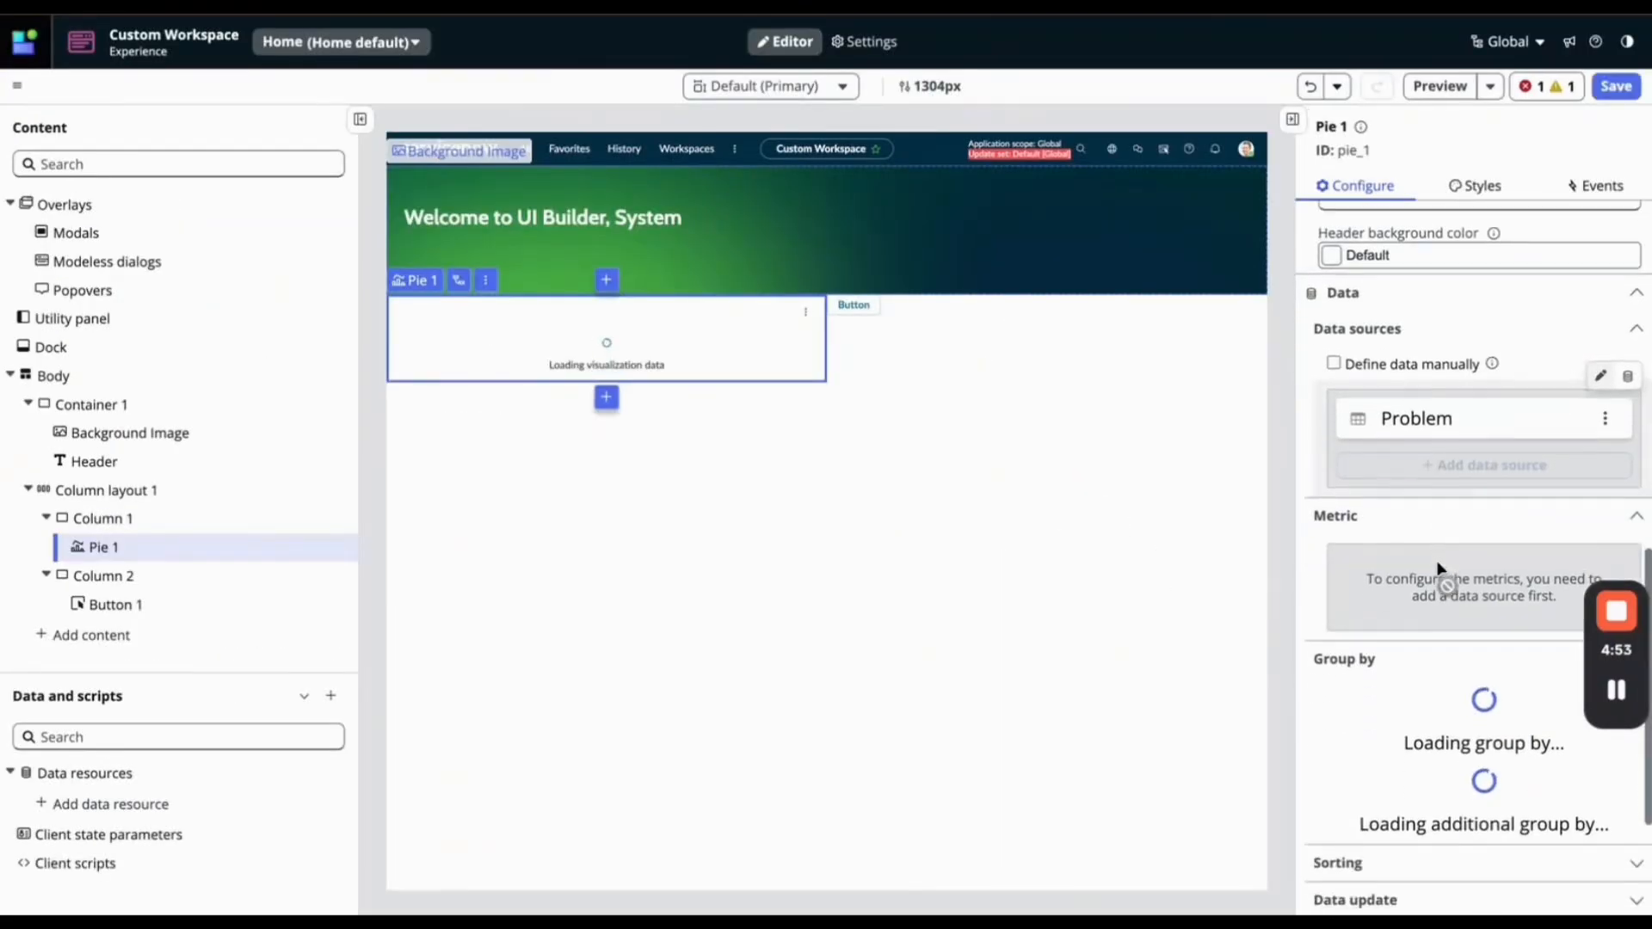
scroll(1438, 565, down, 1)
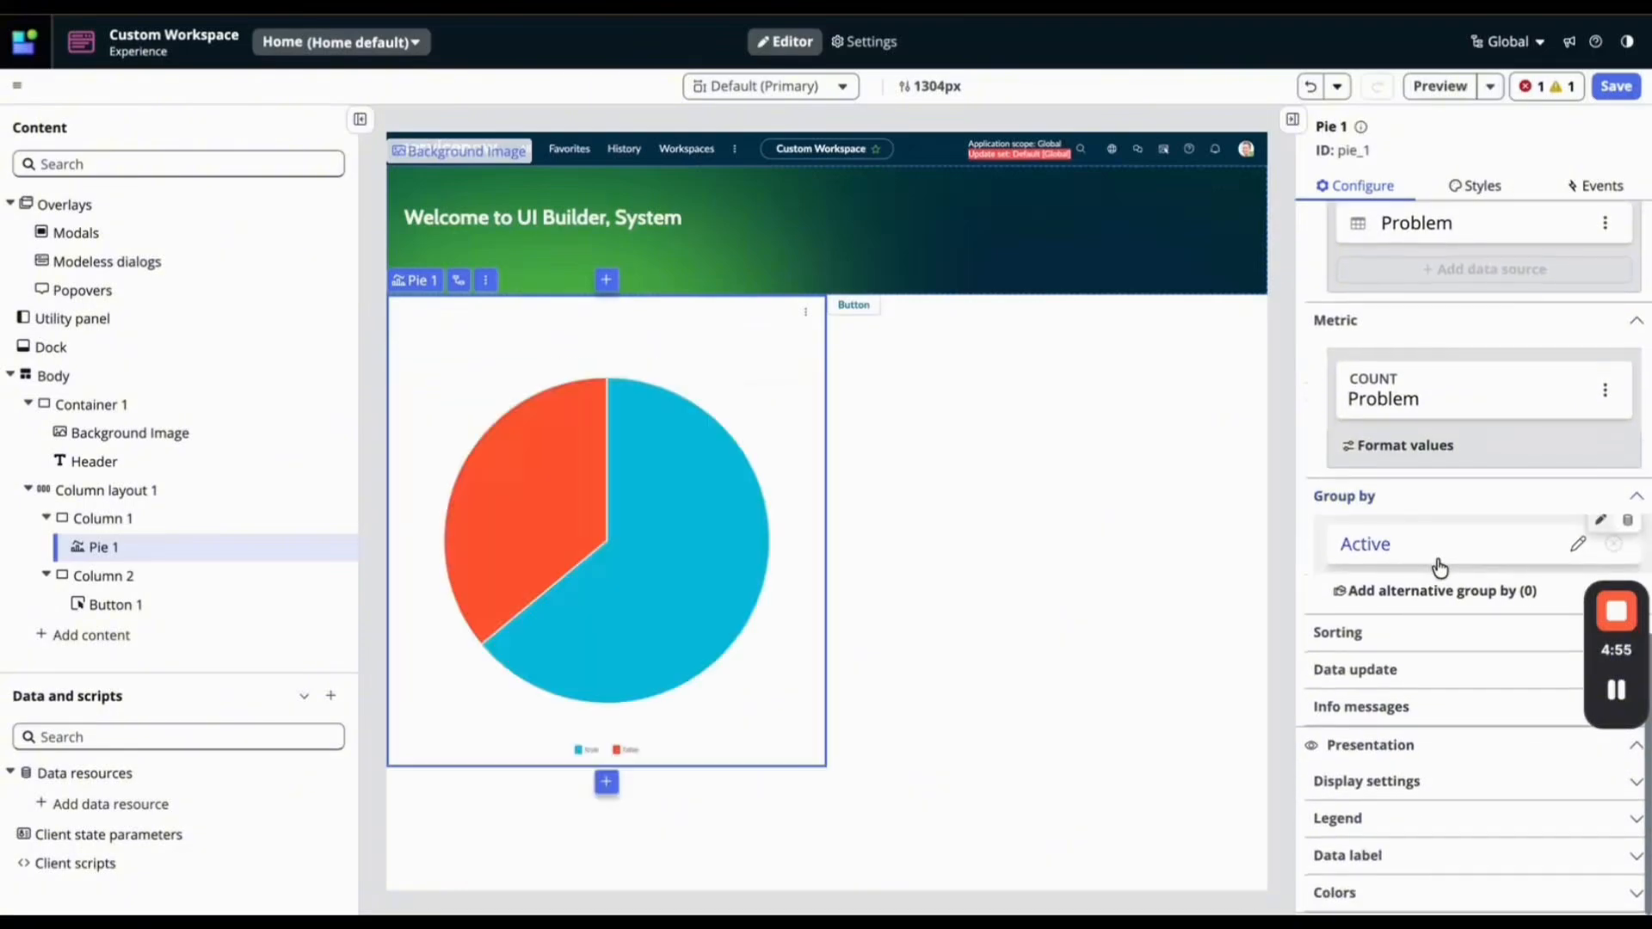
click(1576, 545)
click(1148, 507)
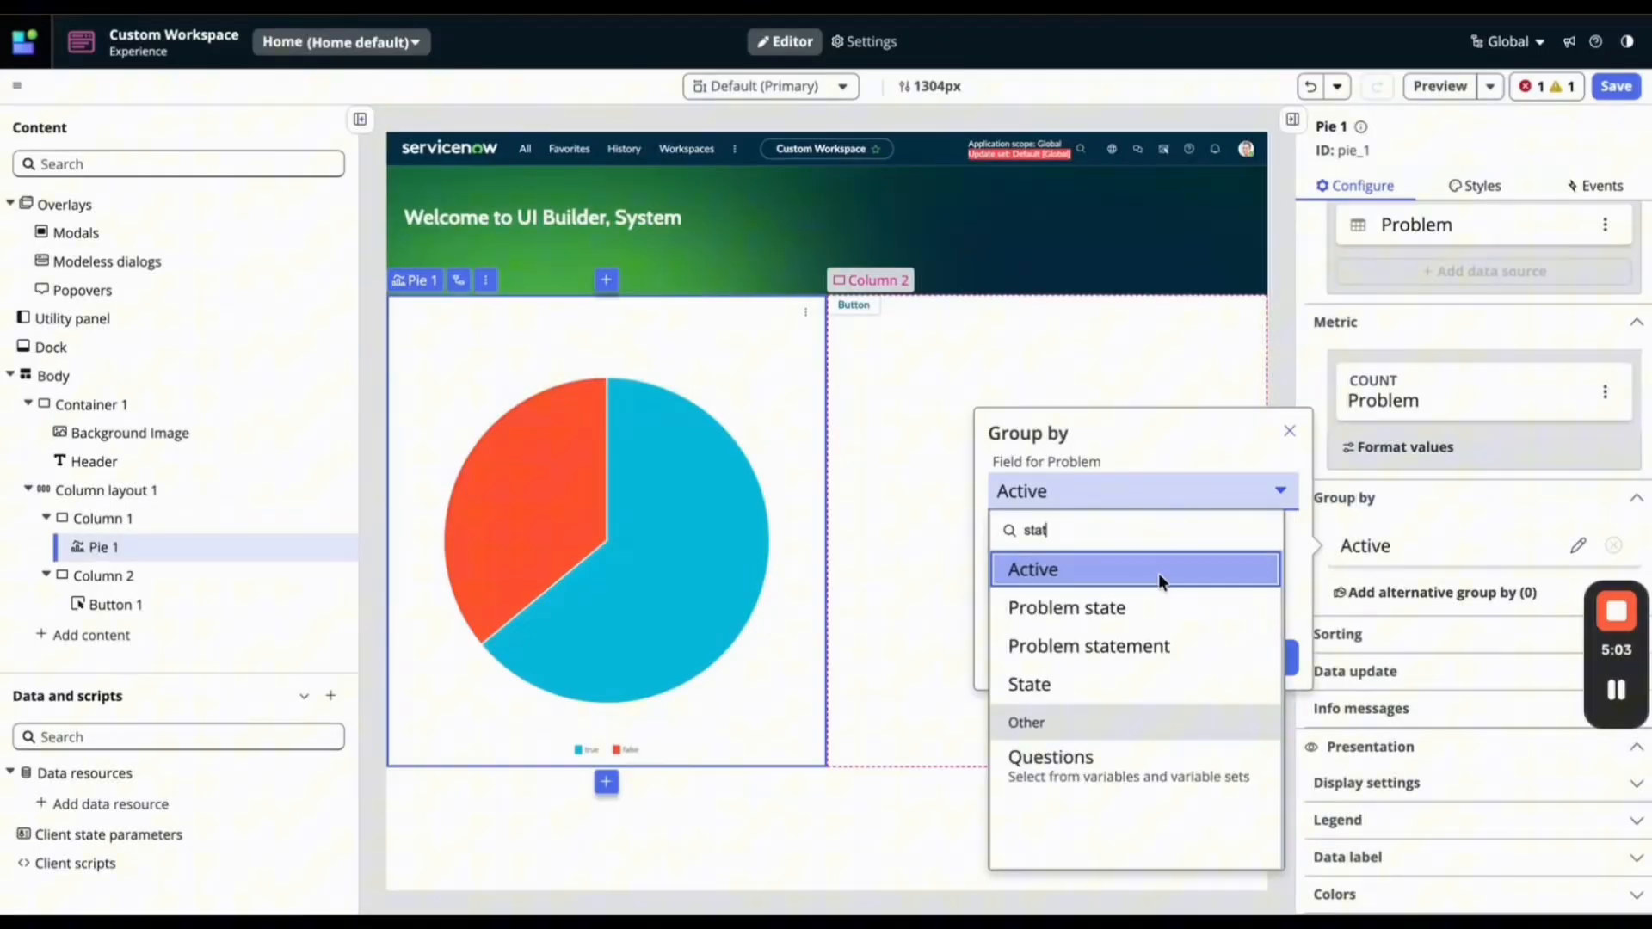
click(1174, 686)
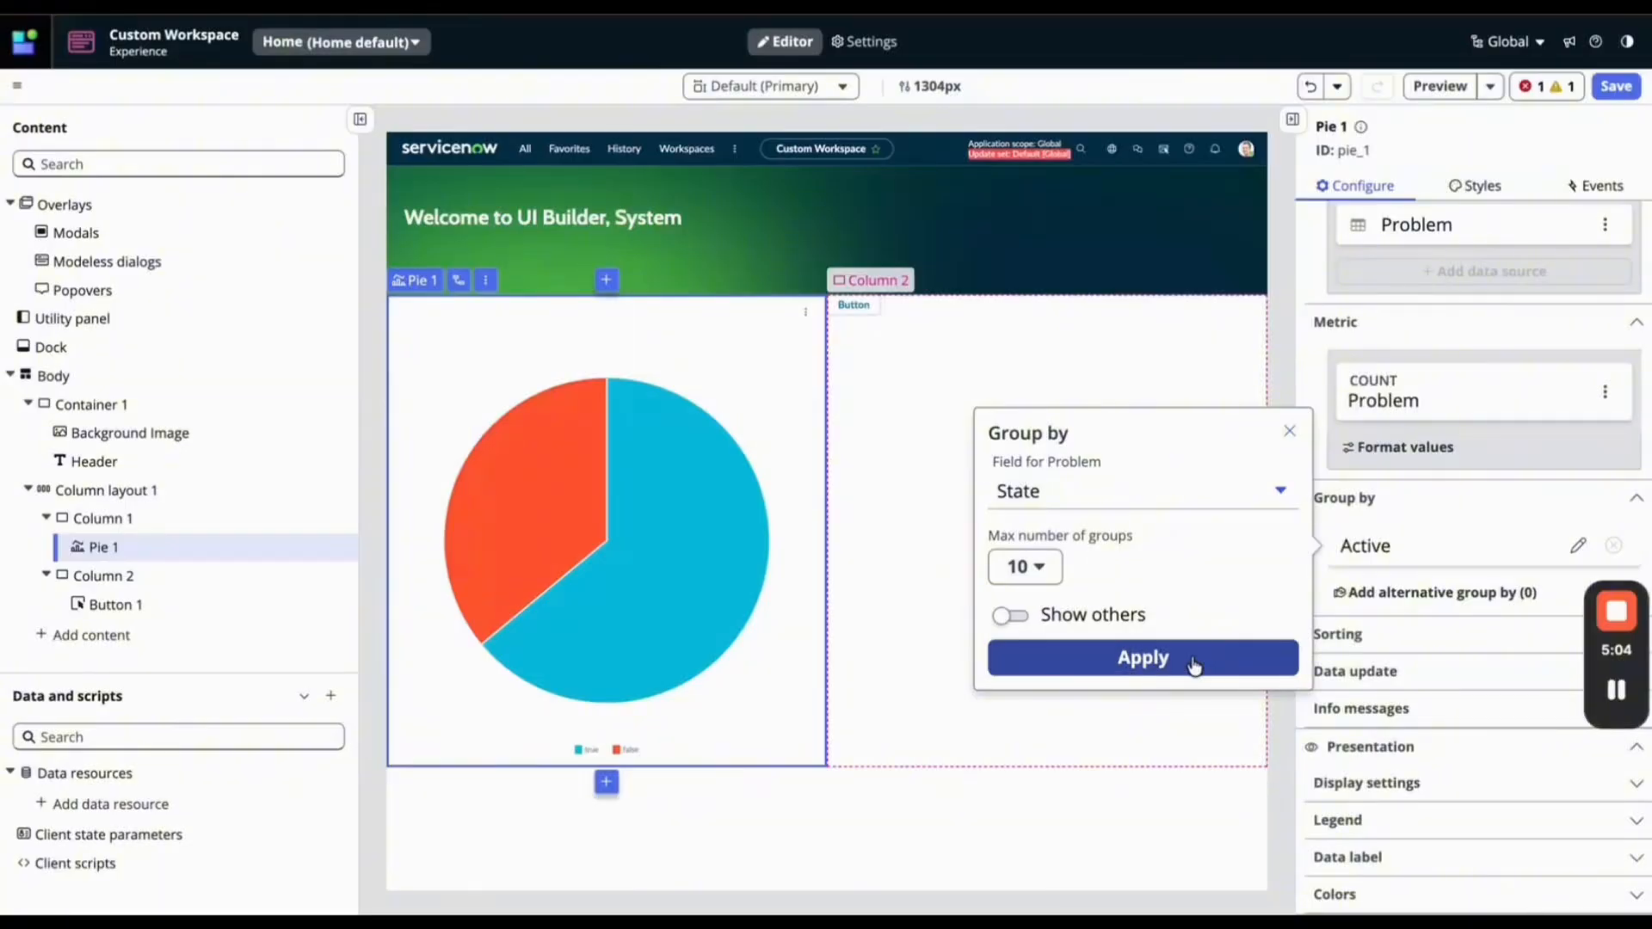
click(1238, 657)
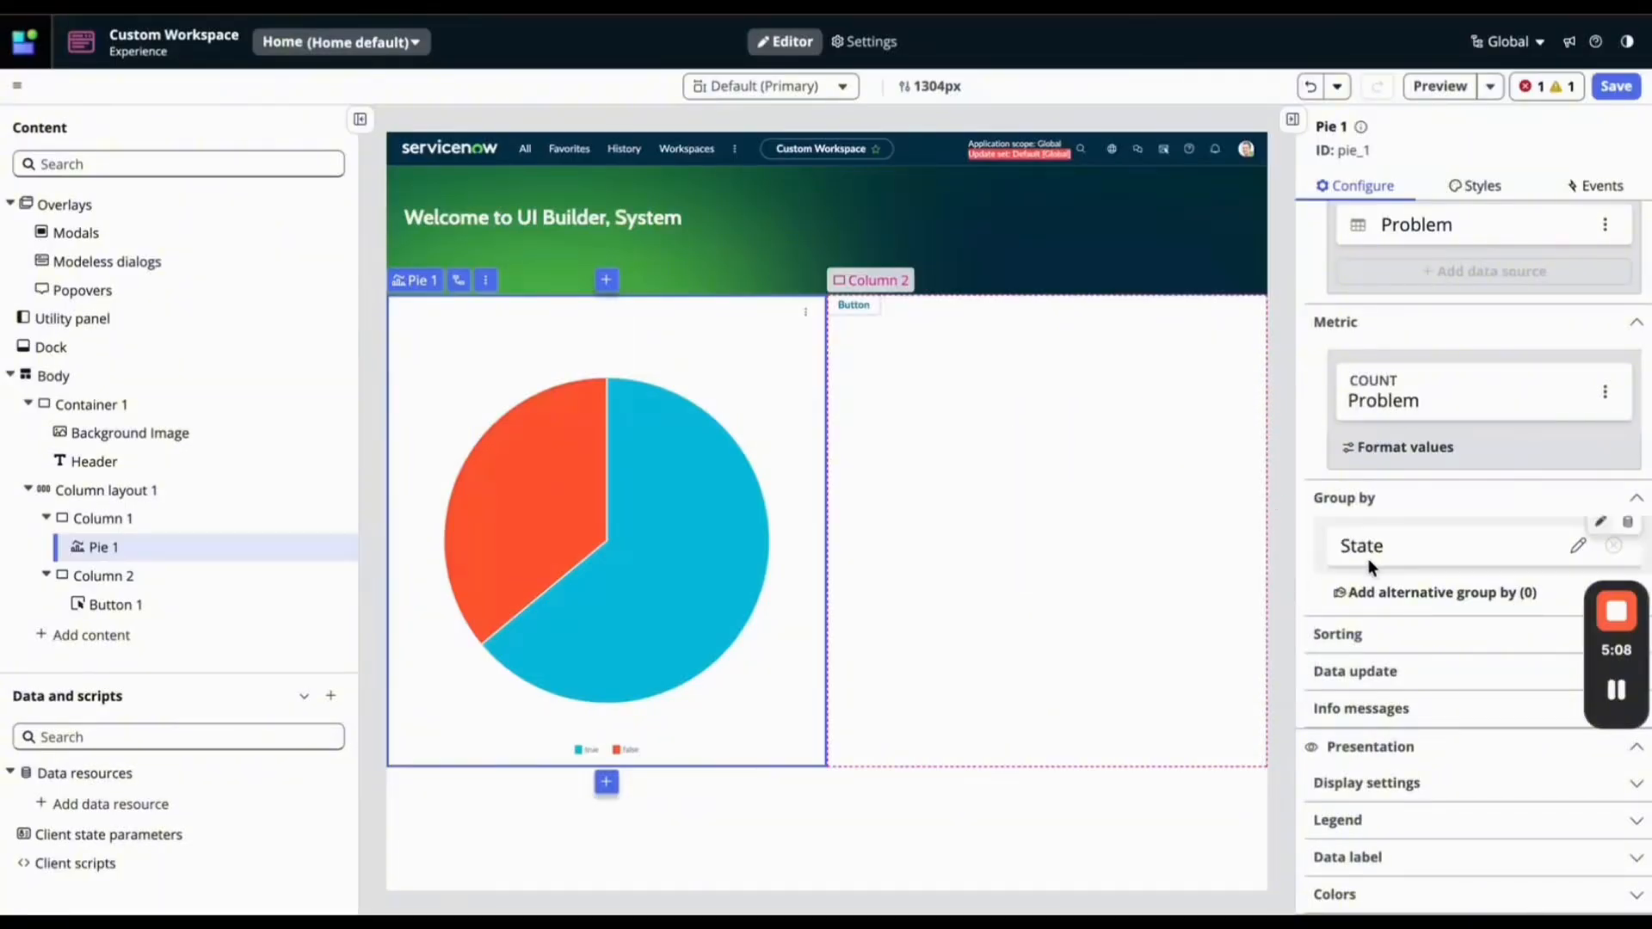
click(1616, 86)
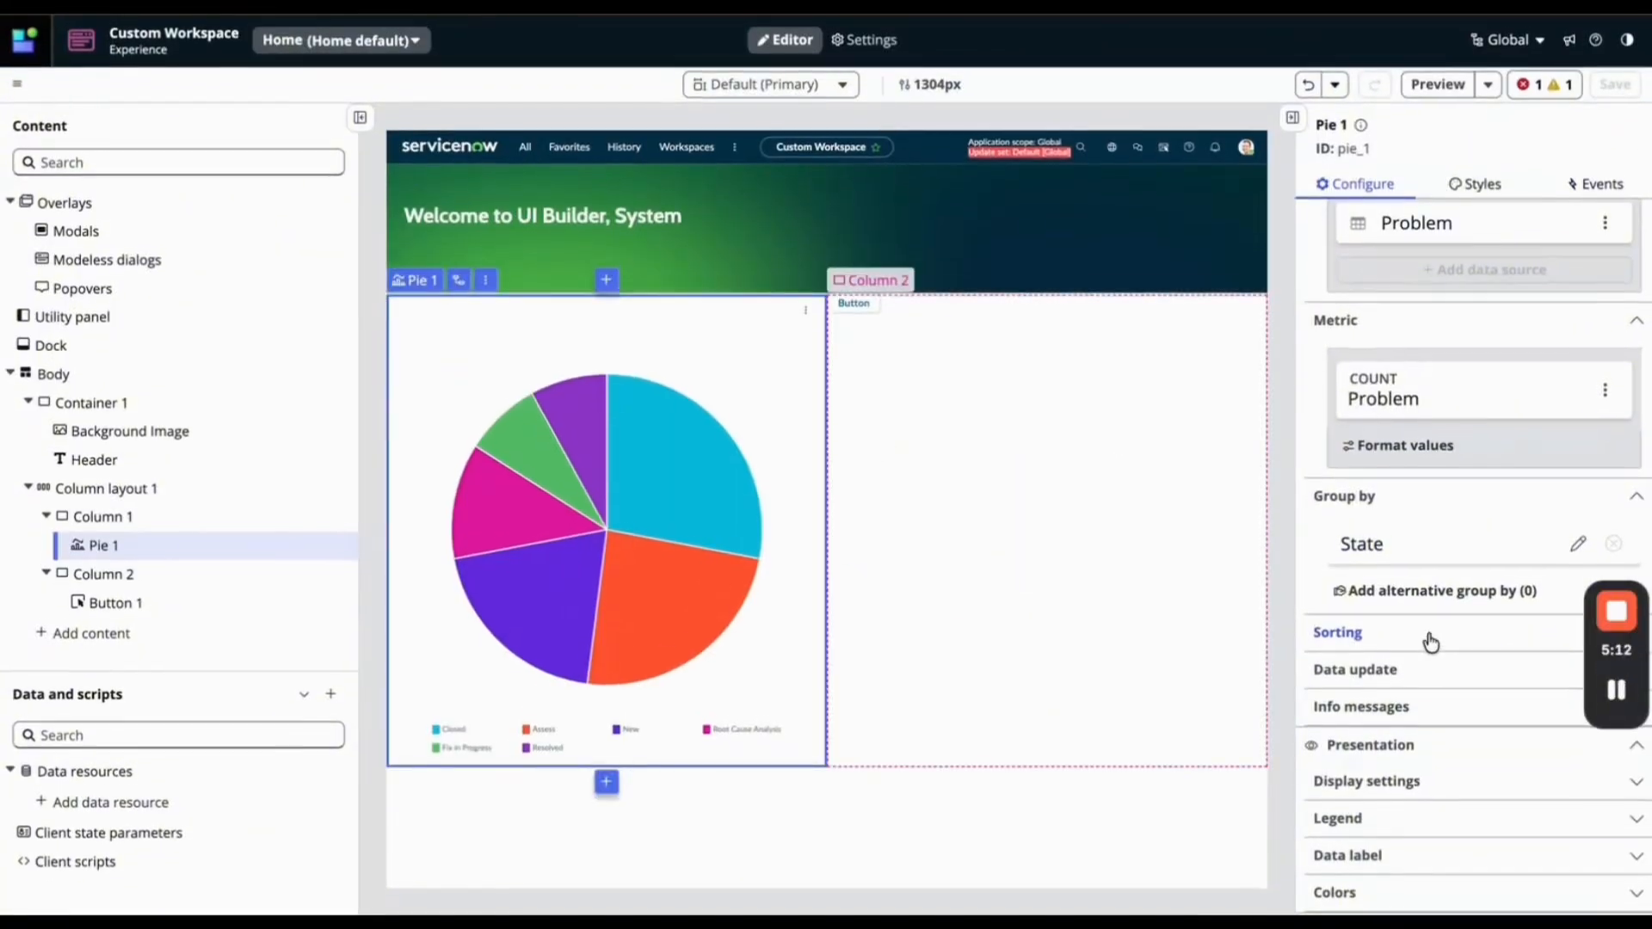
Enable Show legend value in the pie chart's legend settings.
click(1338, 820)
scroll(1353, 808, down, 3)
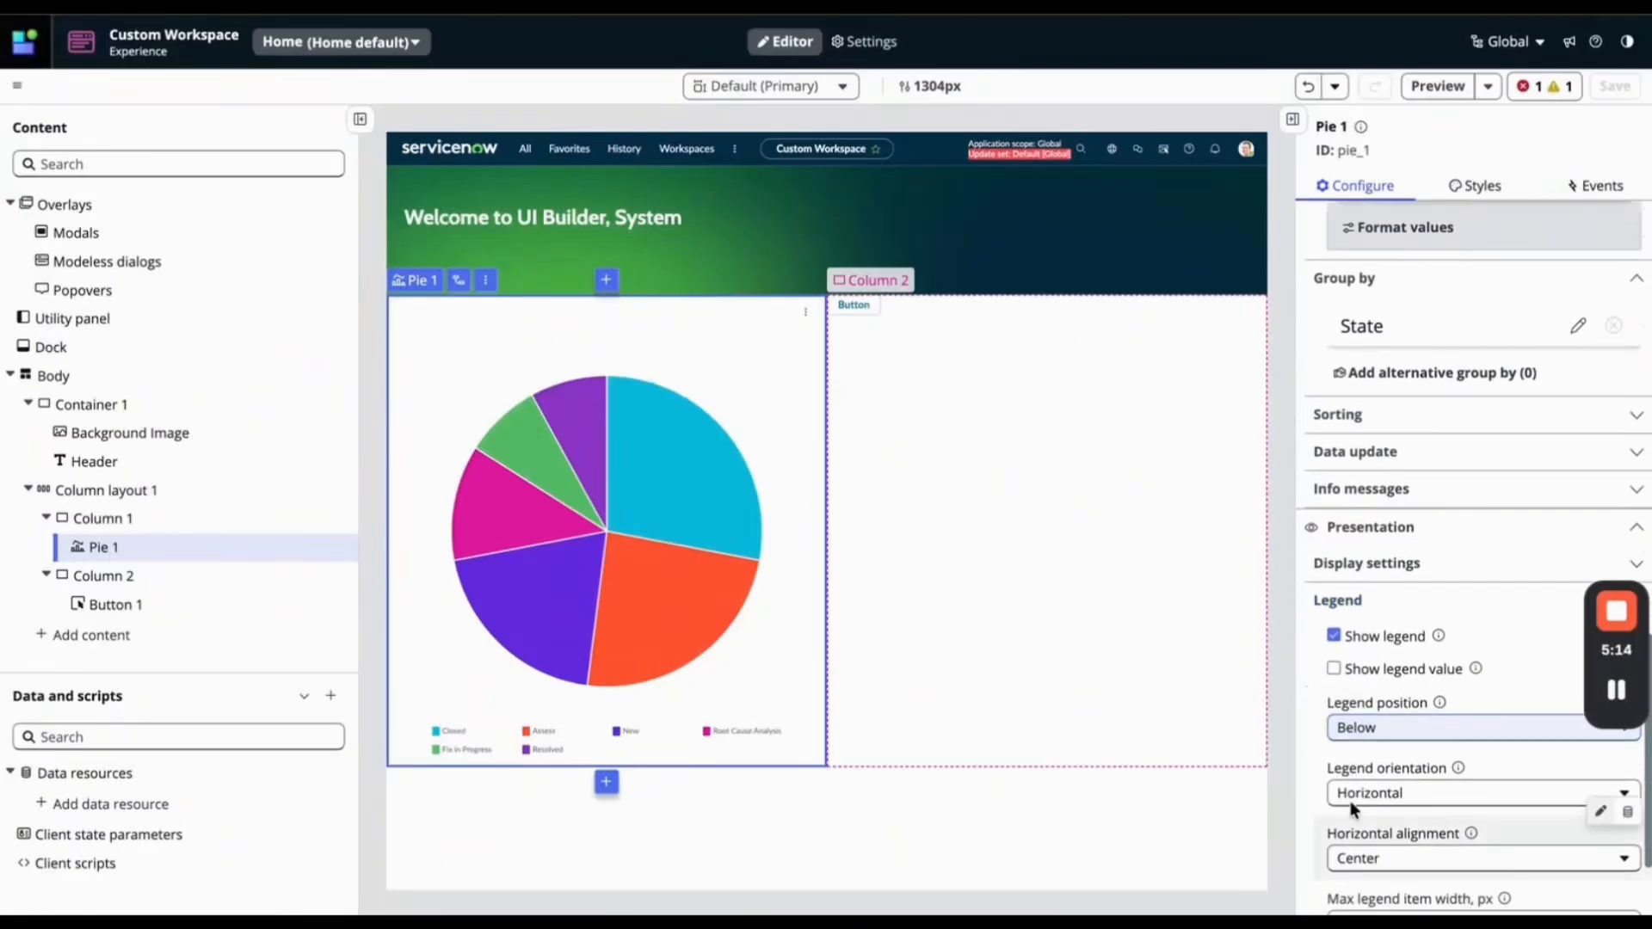
click(1333, 667)
scroll(1335, 667, down, 2)
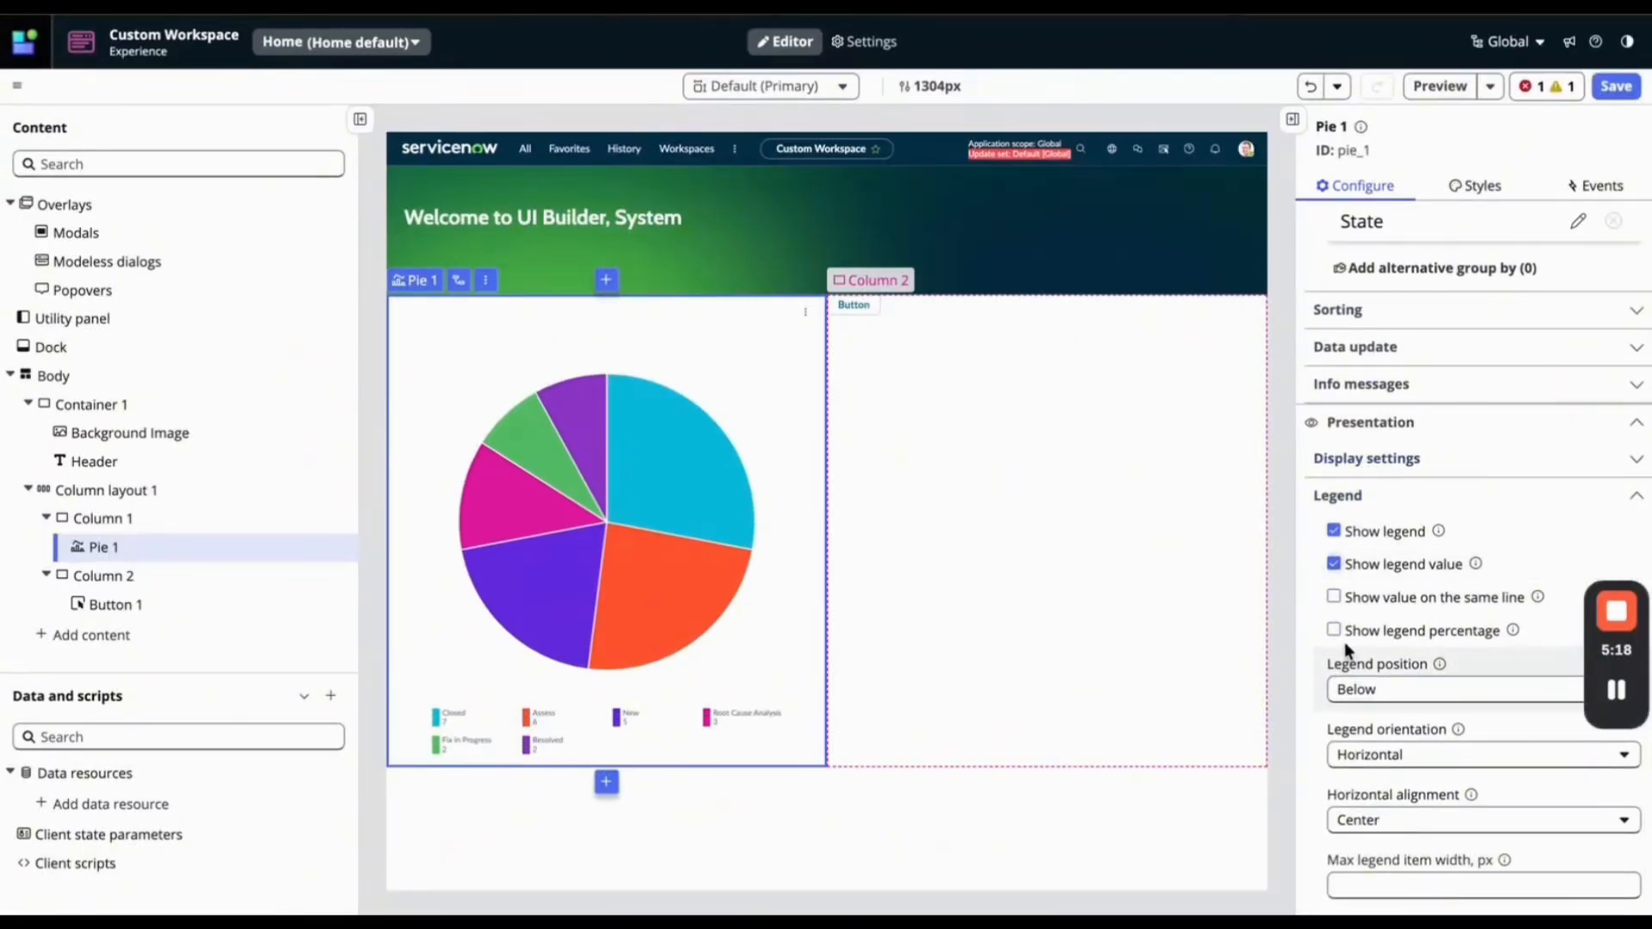
Enable Show legend percentage in the pie chart's legend settings and turn on Show data labels.
scroll(1335, 636, down, 2)
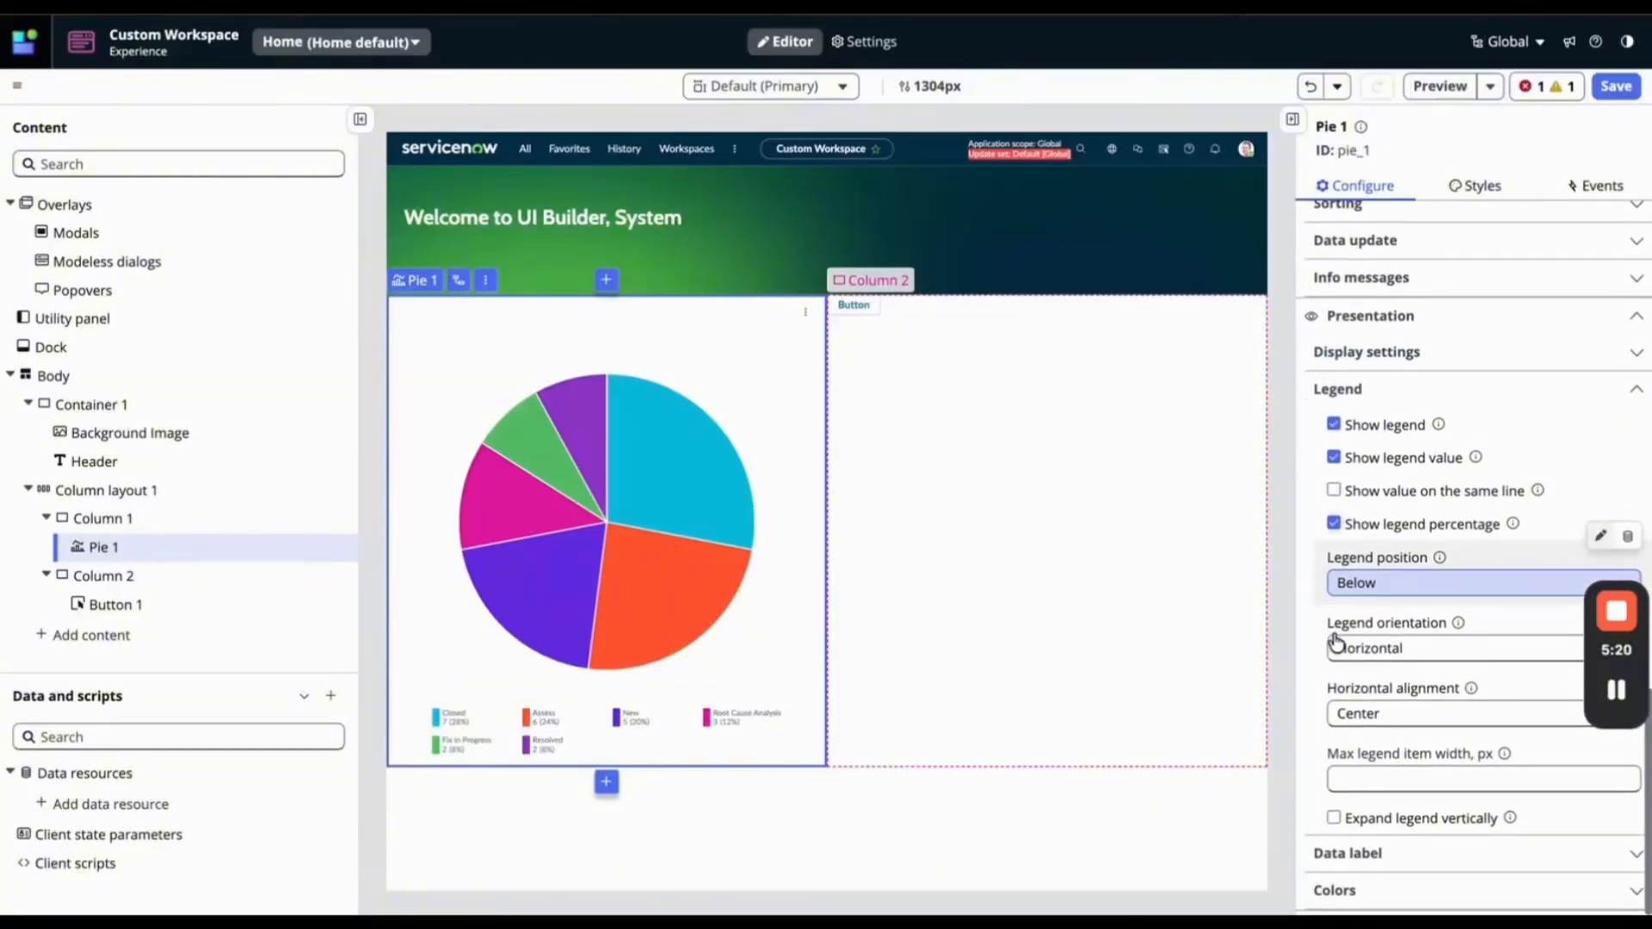
click(1372, 859)
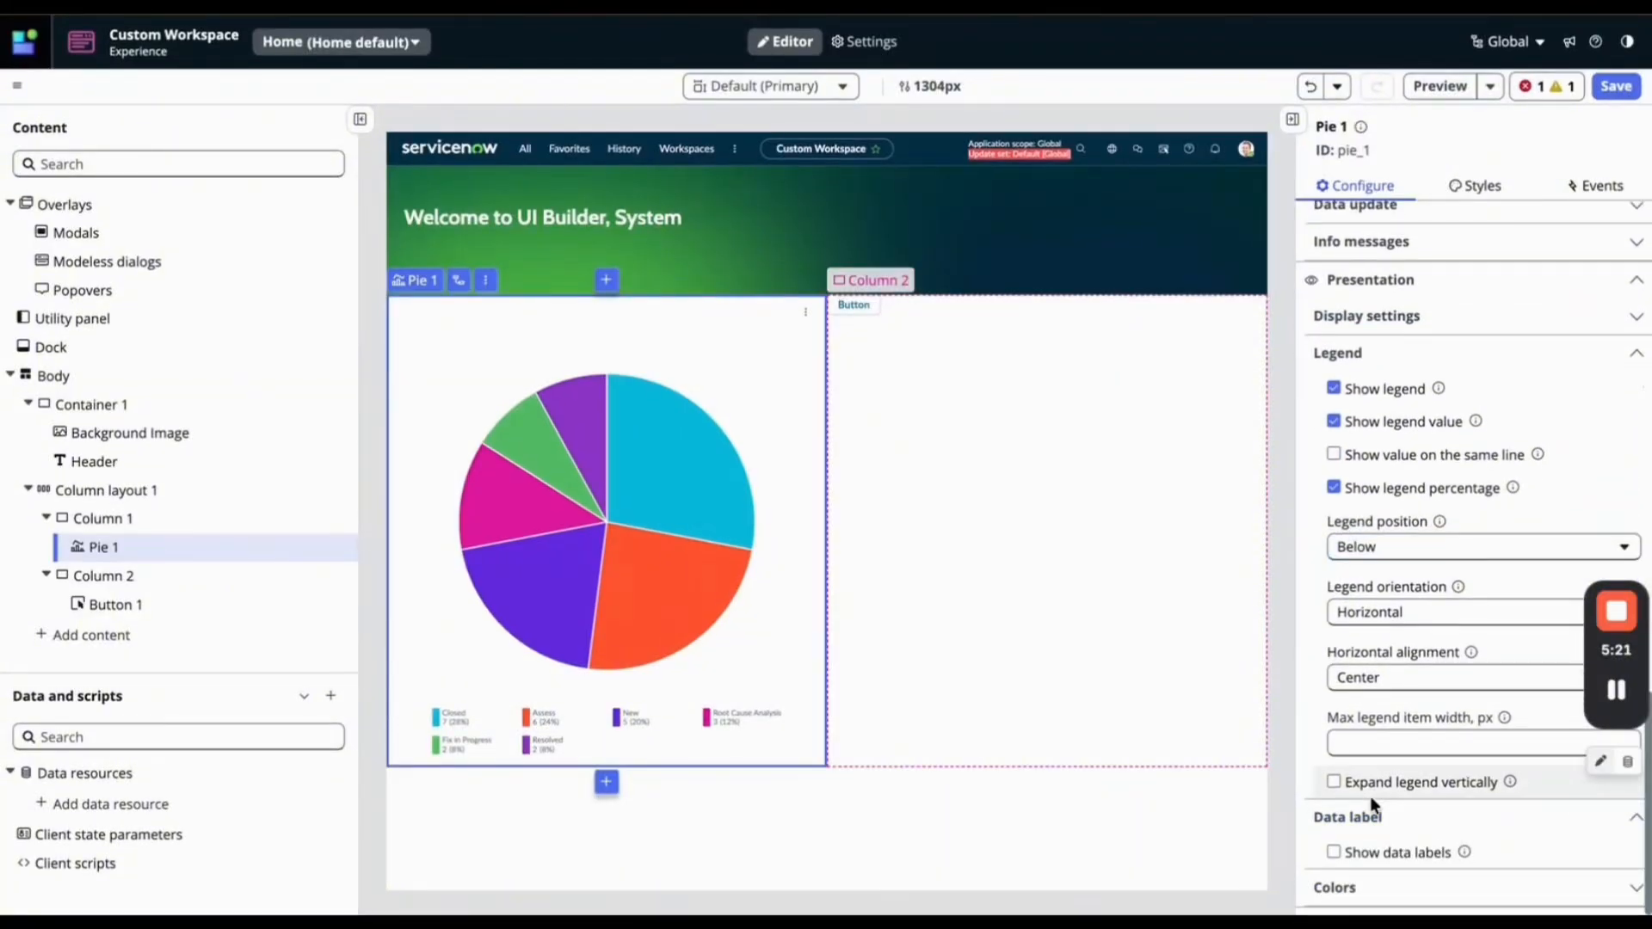
click(1331, 860)
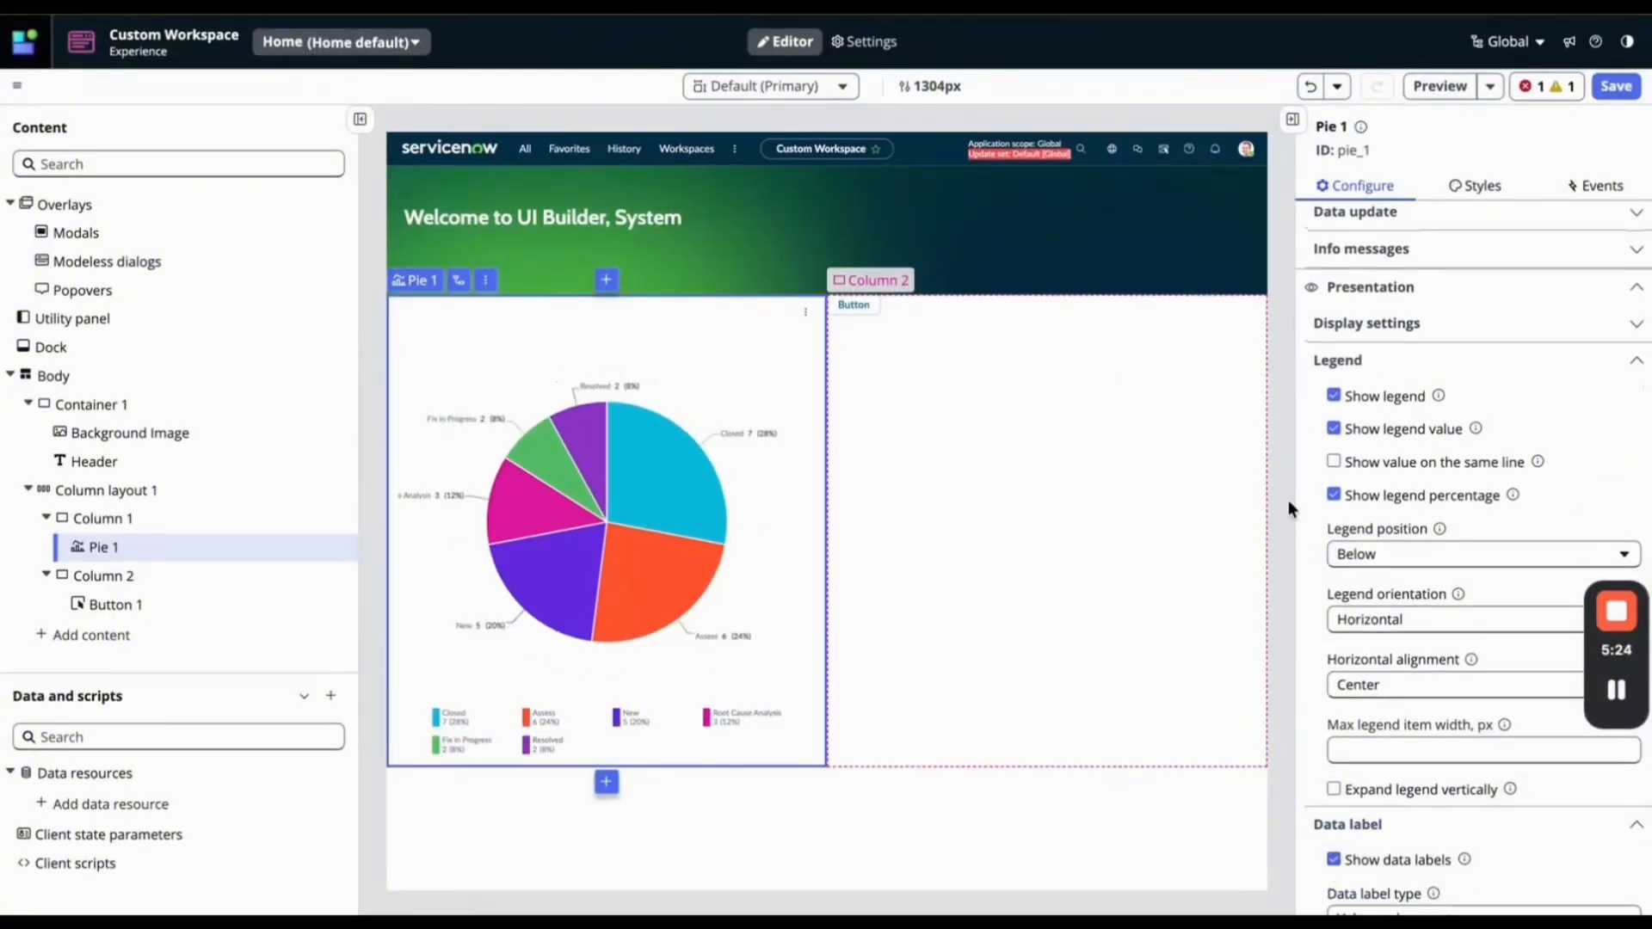
Set the pie chart's width to 100% and its height to 250 px, and save the page.
click(1480, 187)
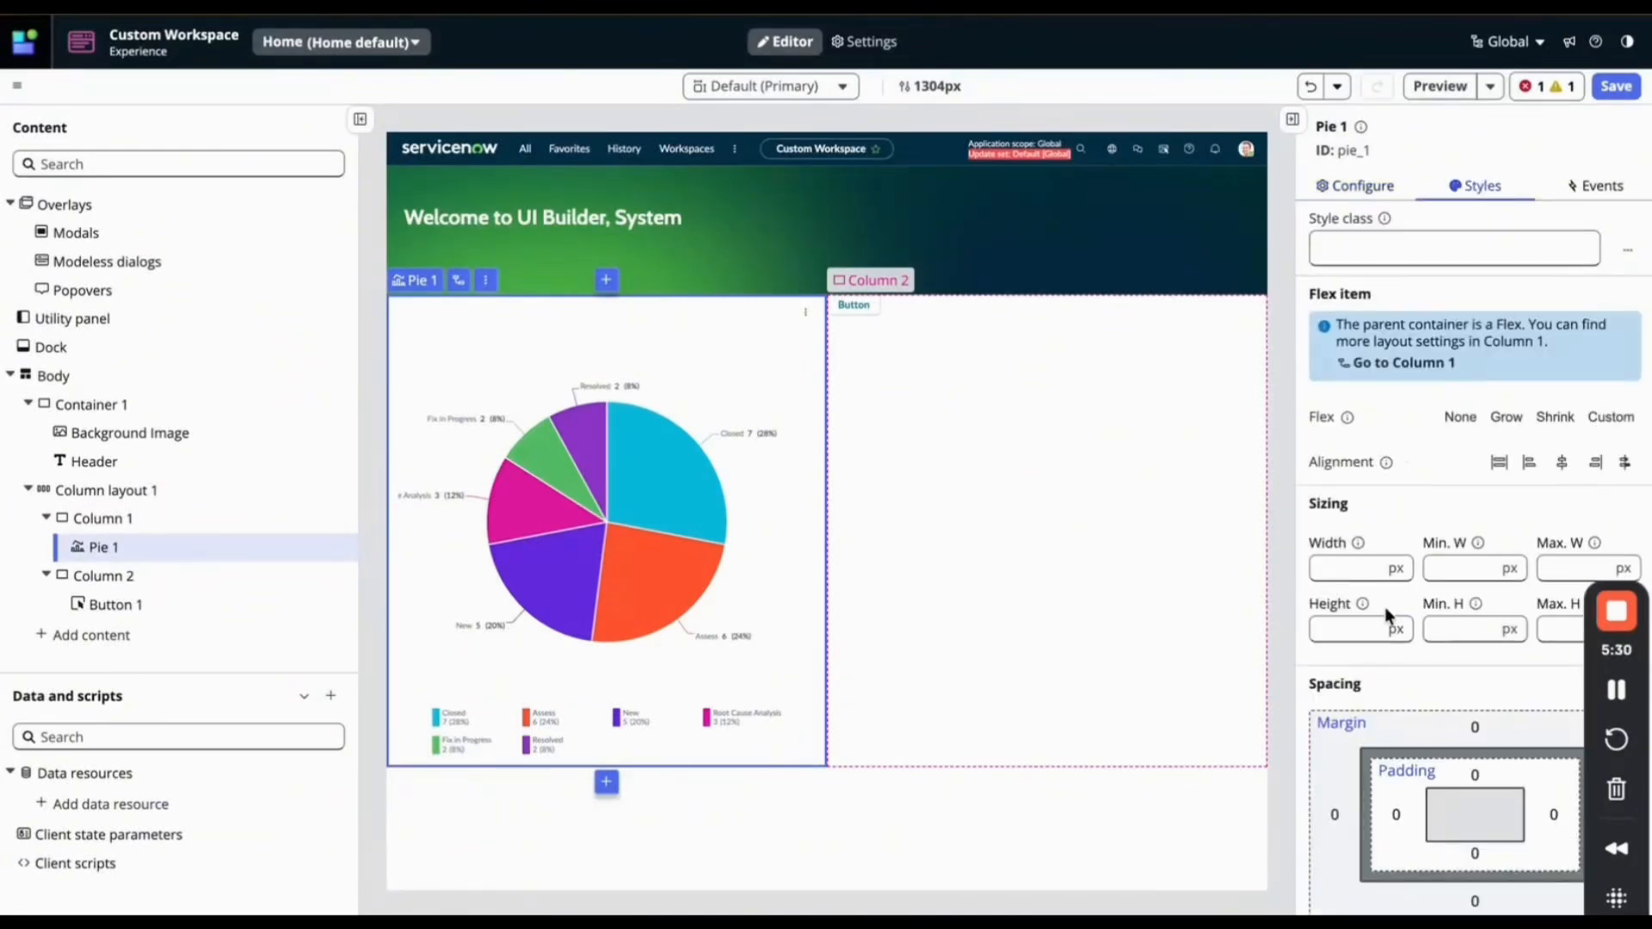
scroll(1384, 606, down, 2)
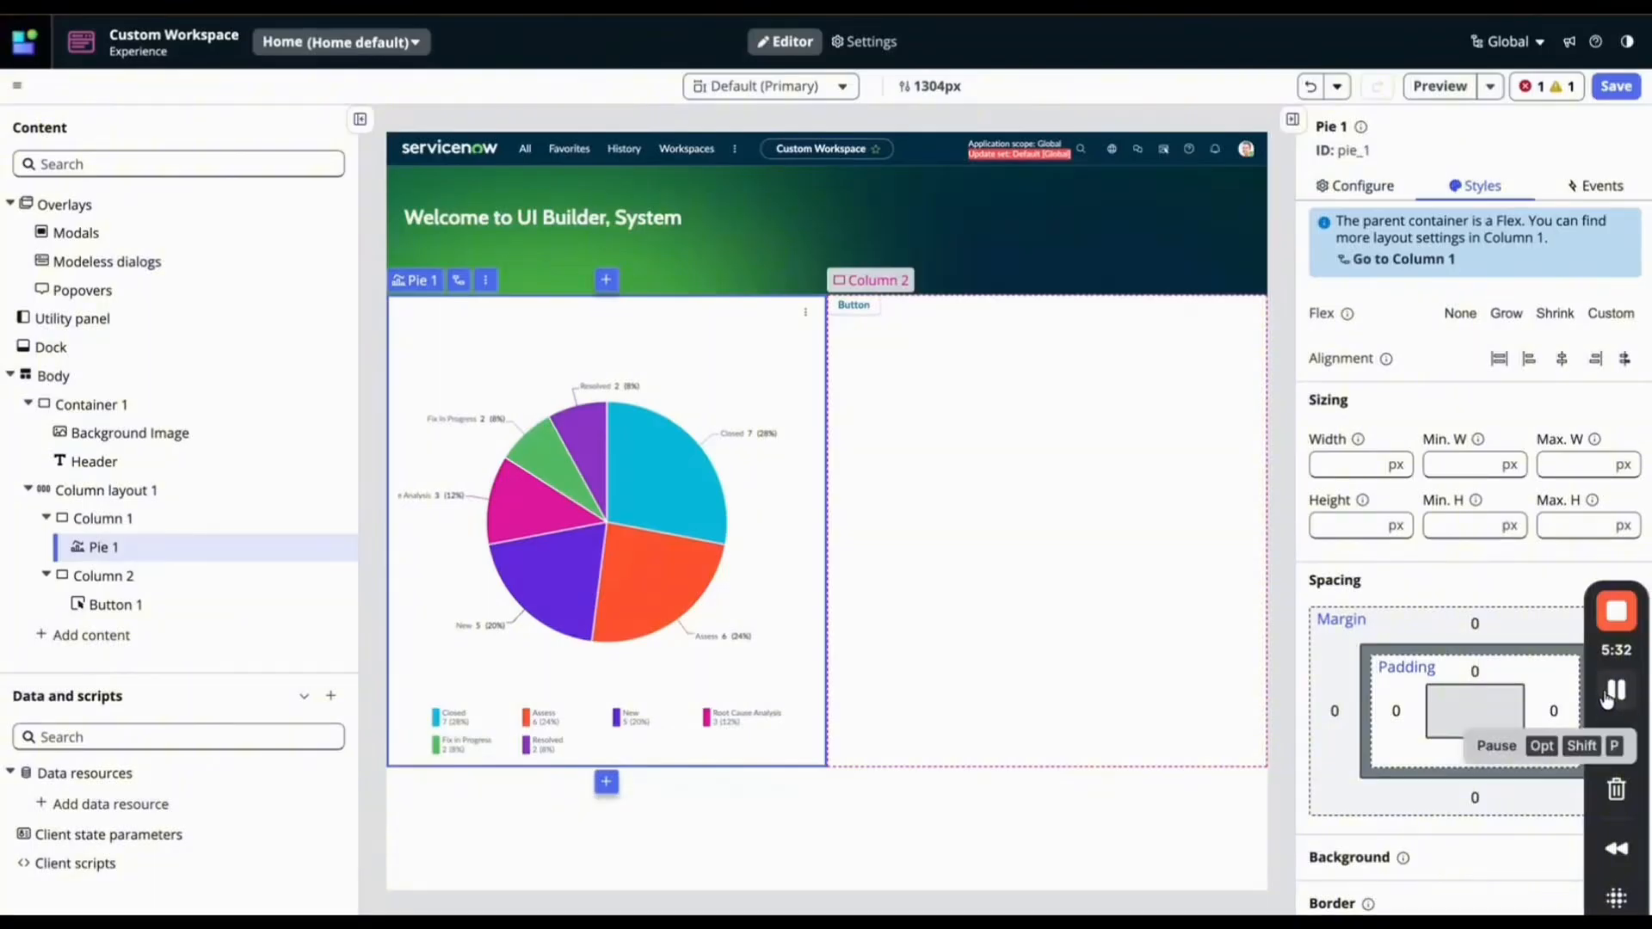
click(1396, 465)
click(1412, 548)
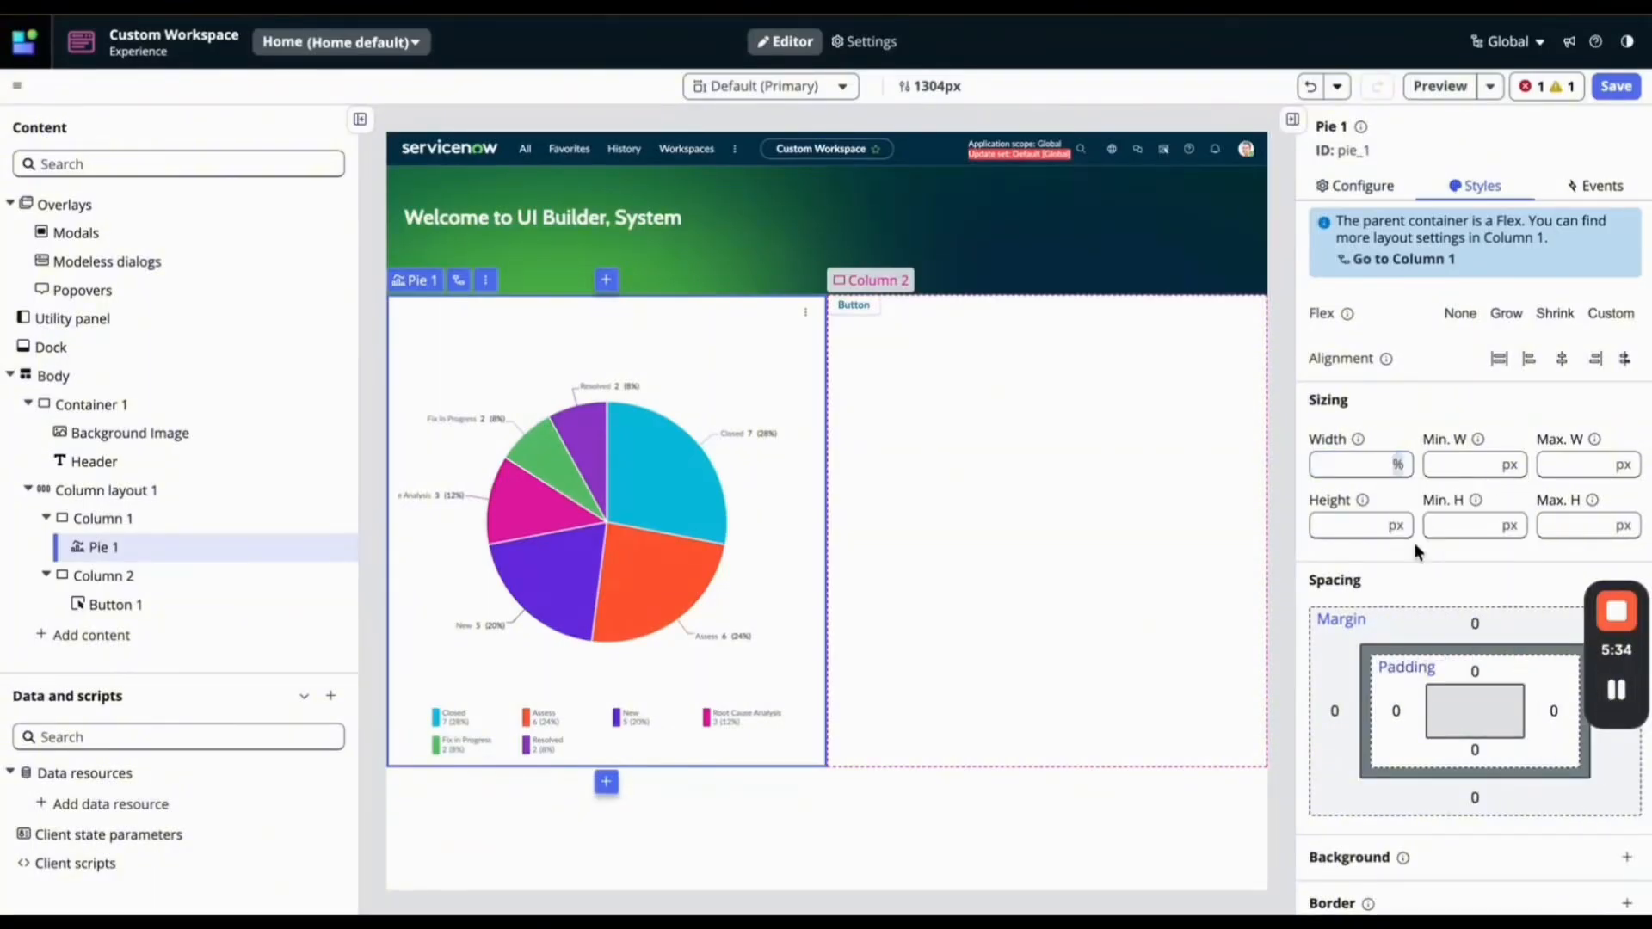
click(1329, 464)
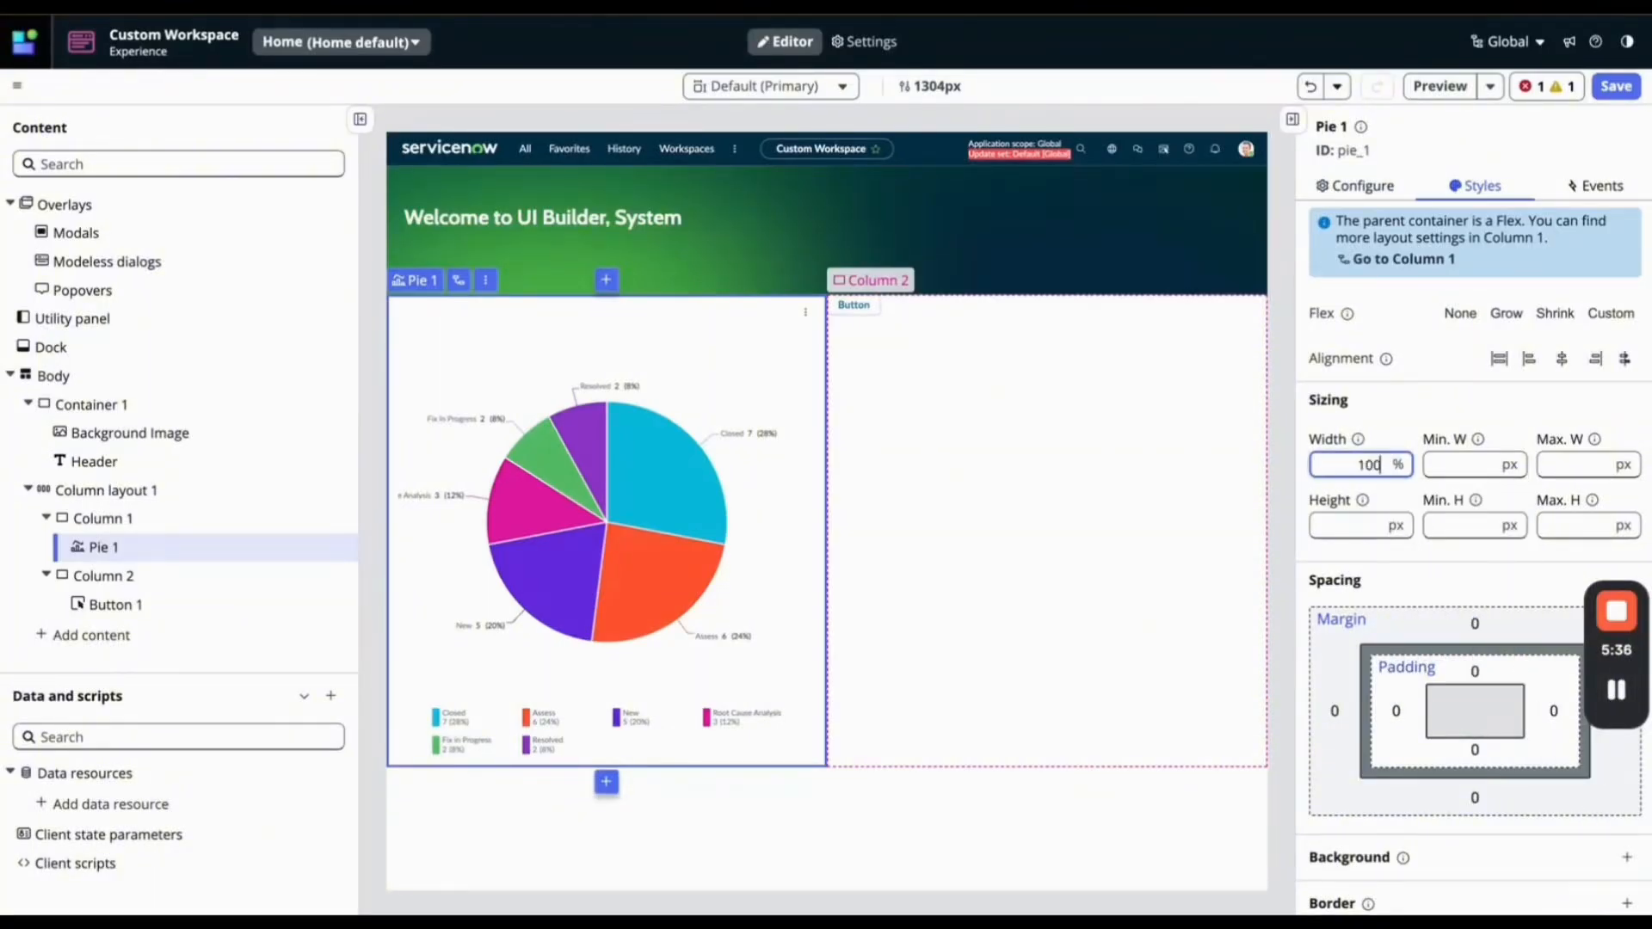
click(1329, 520)
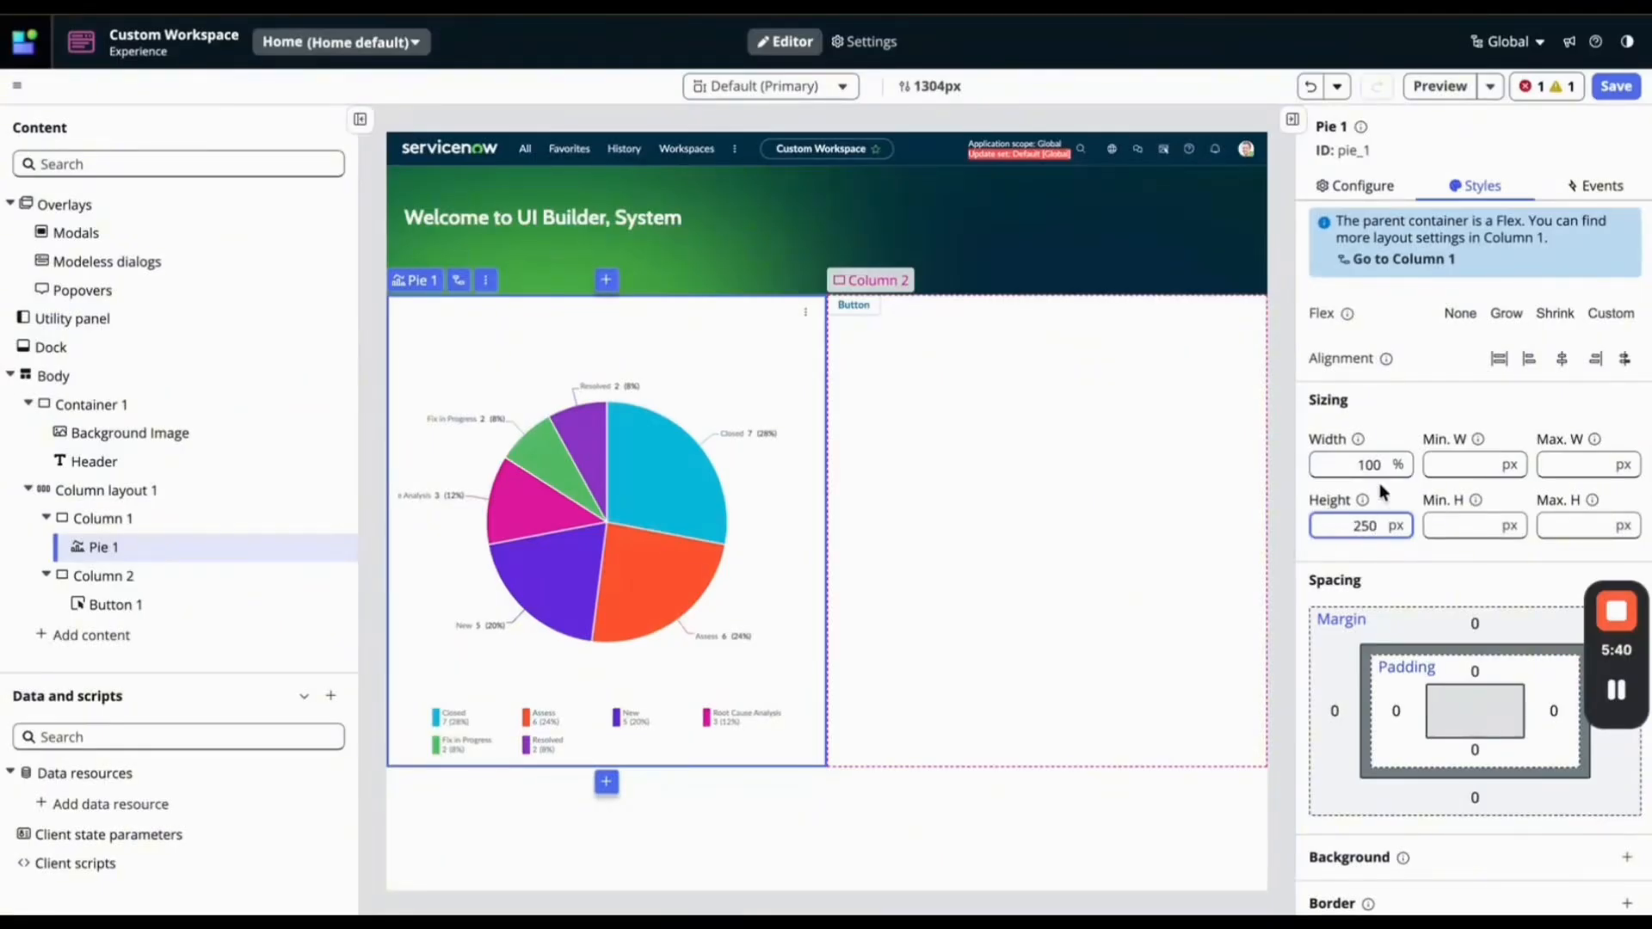
click(1614, 89)
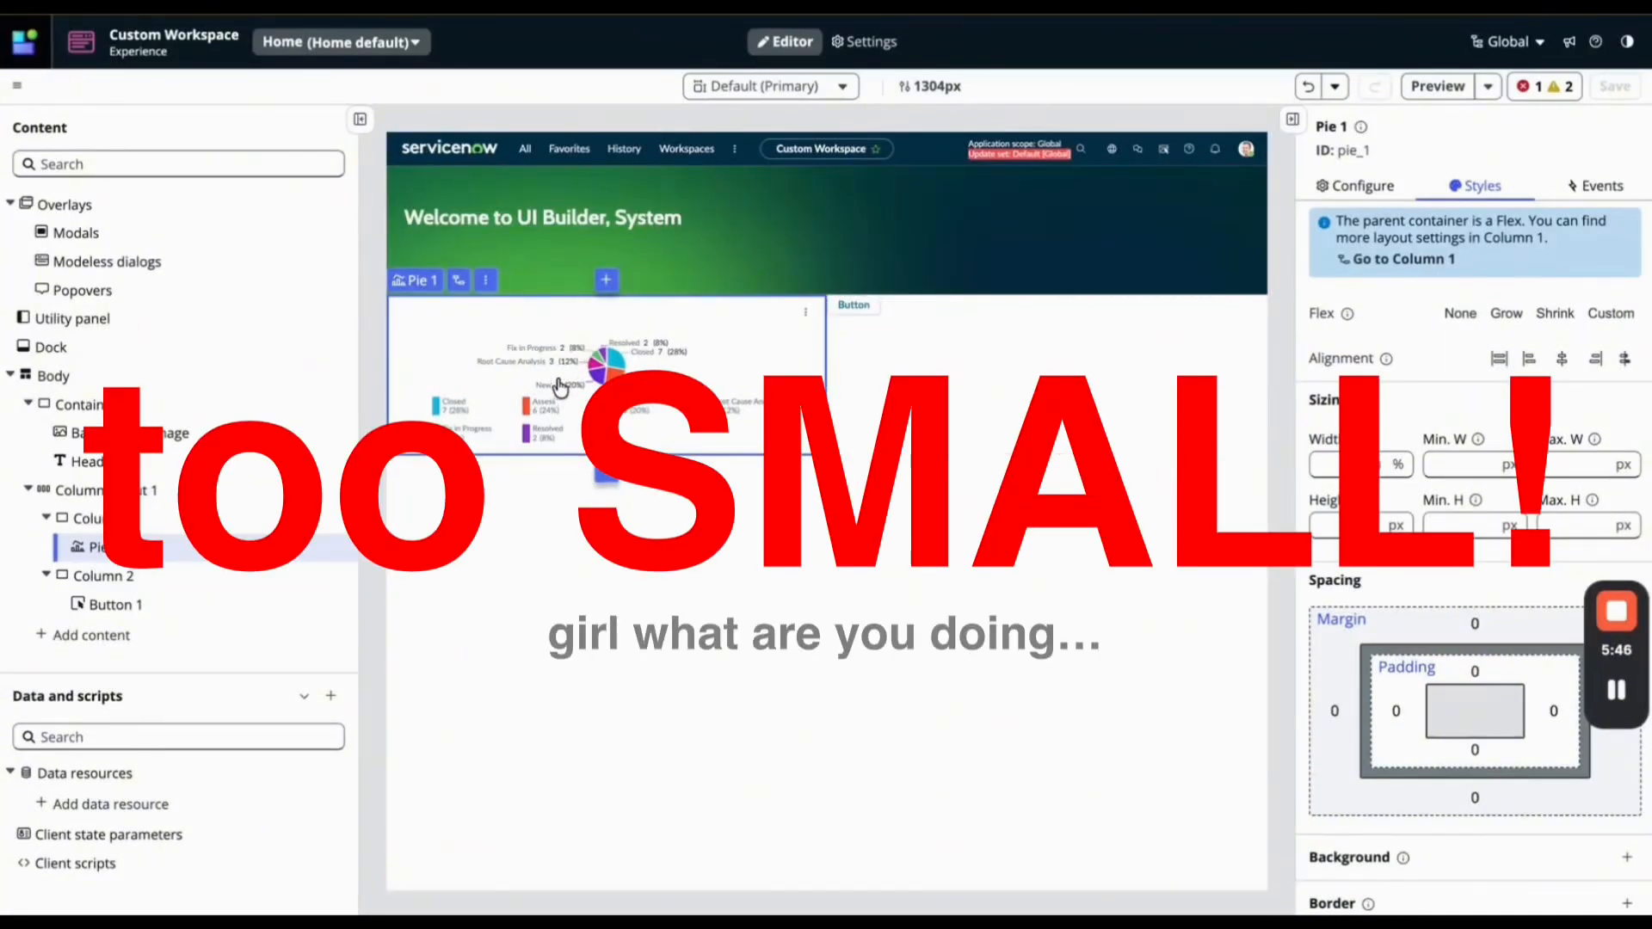
Turn off Show legend value in the pie chart's legend settings.
click(1380, 186)
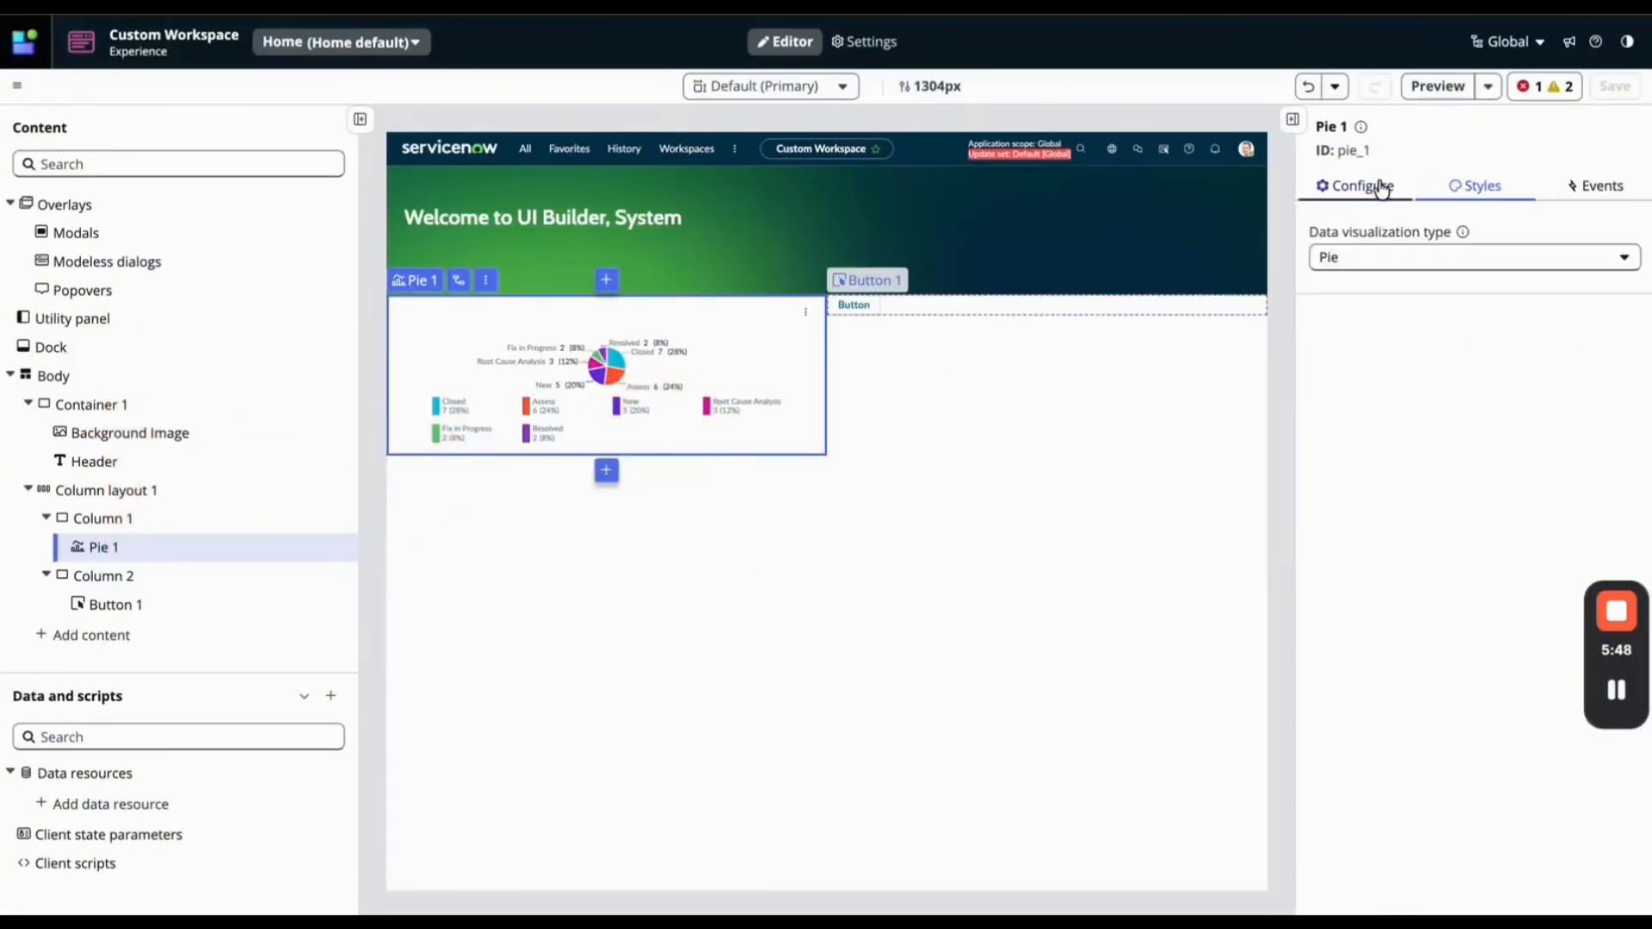
scroll(1431, 584, down, 2)
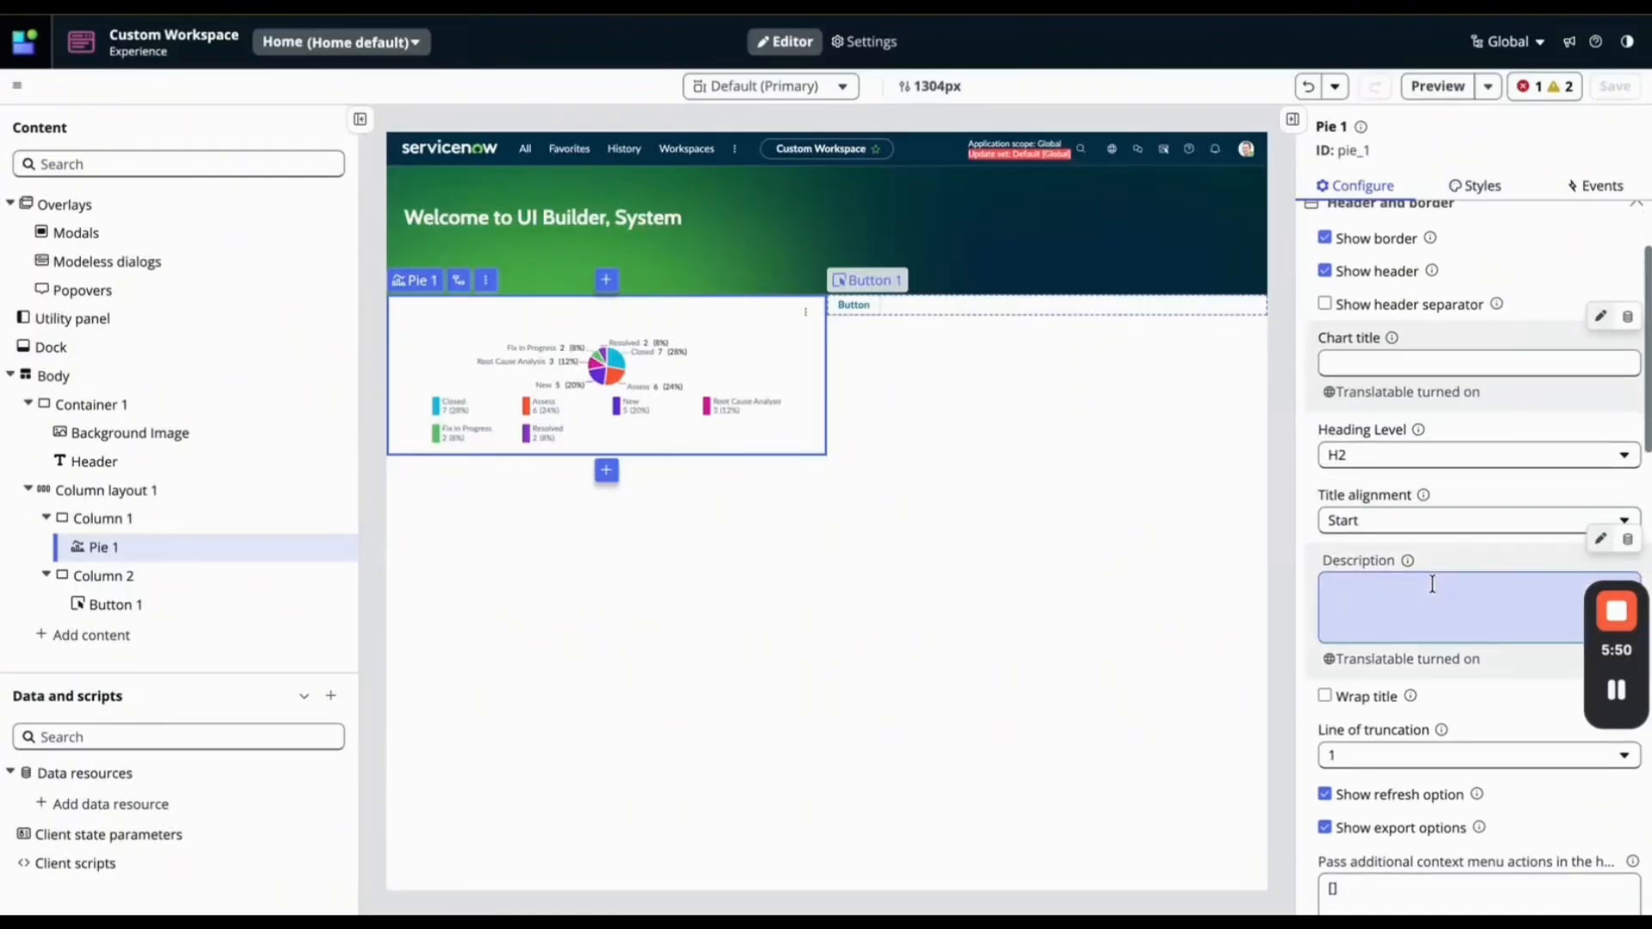
scroll(1432, 584, down, 10)
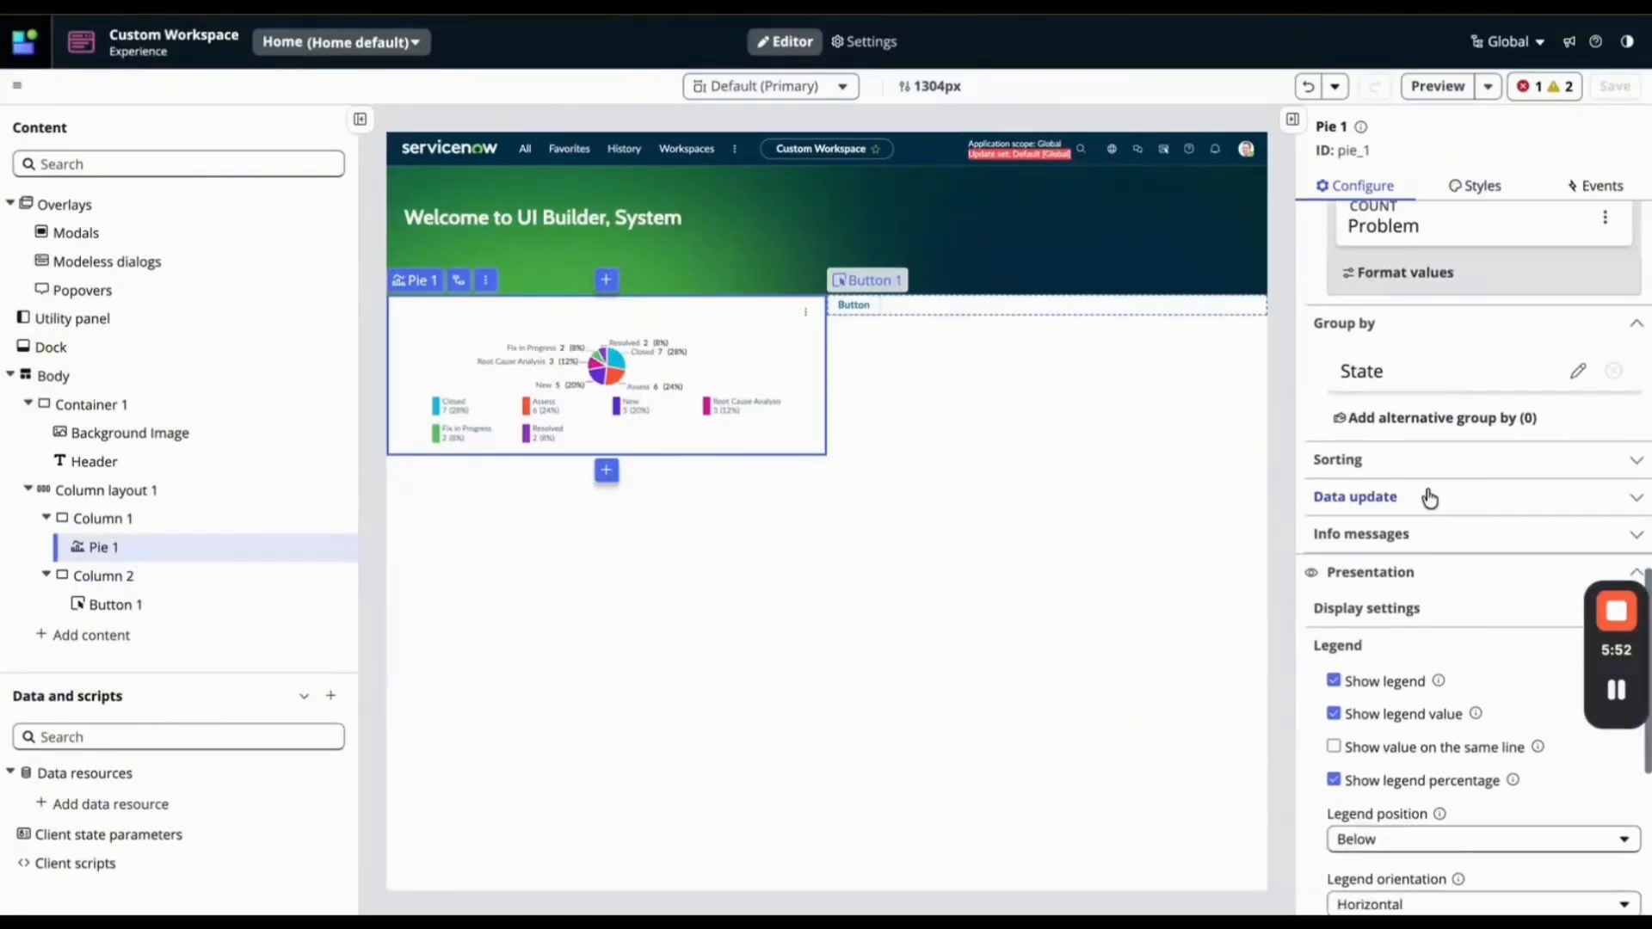
click(1335, 713)
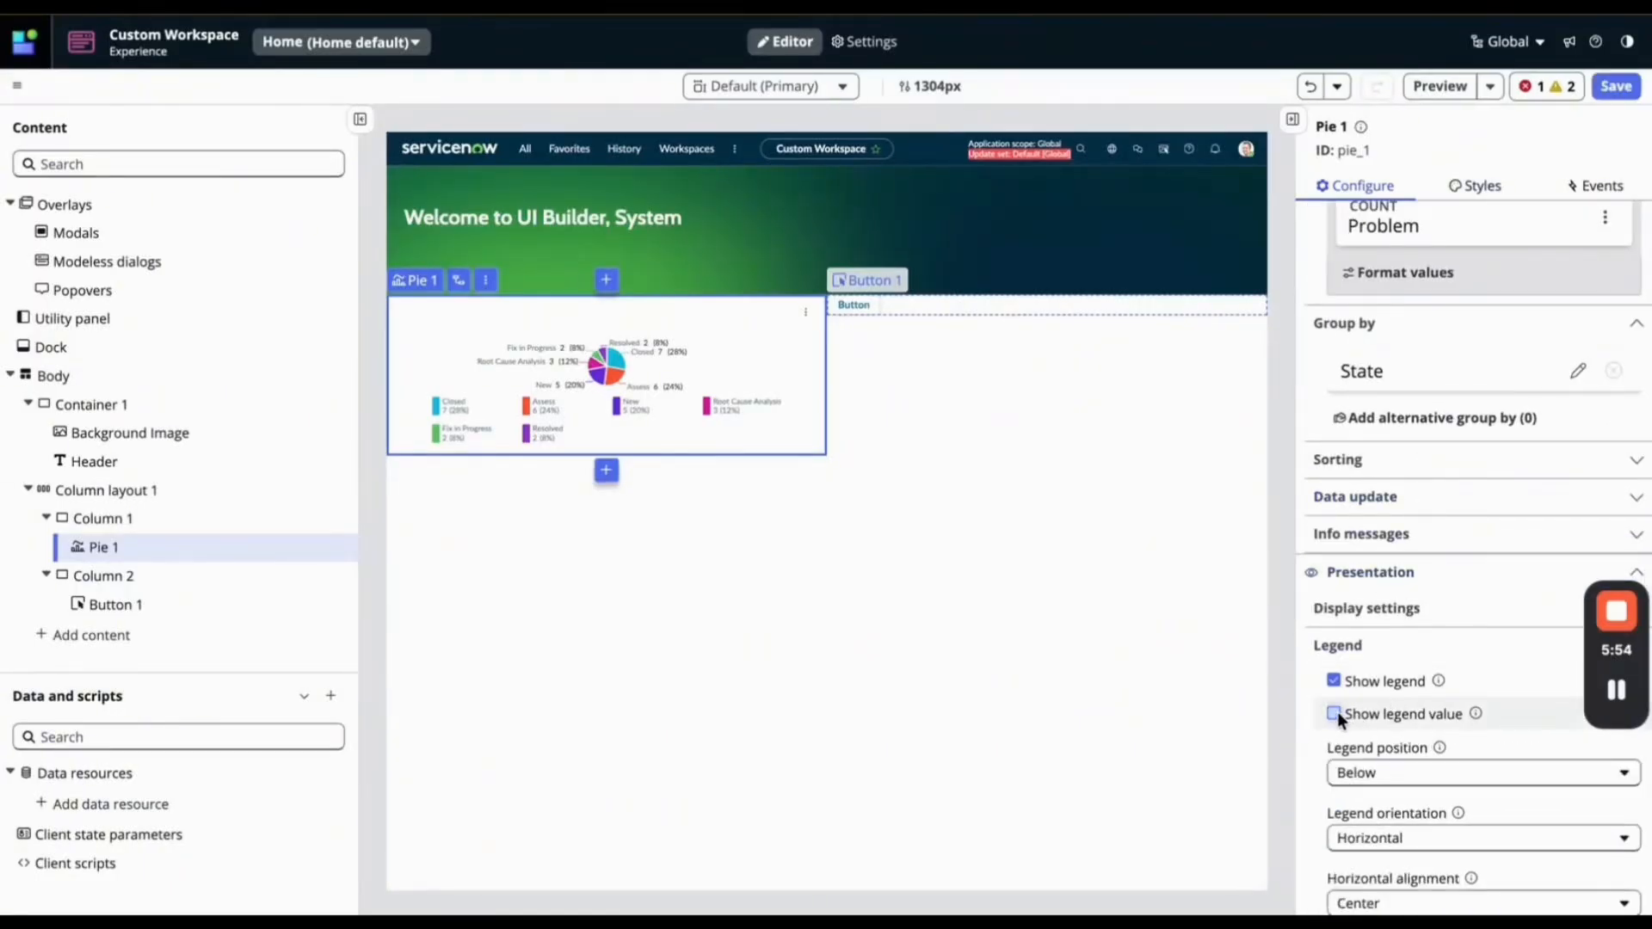
Try the pie chart without data labels and turn Show data labels back on.
scroll(1341, 787, down, 3)
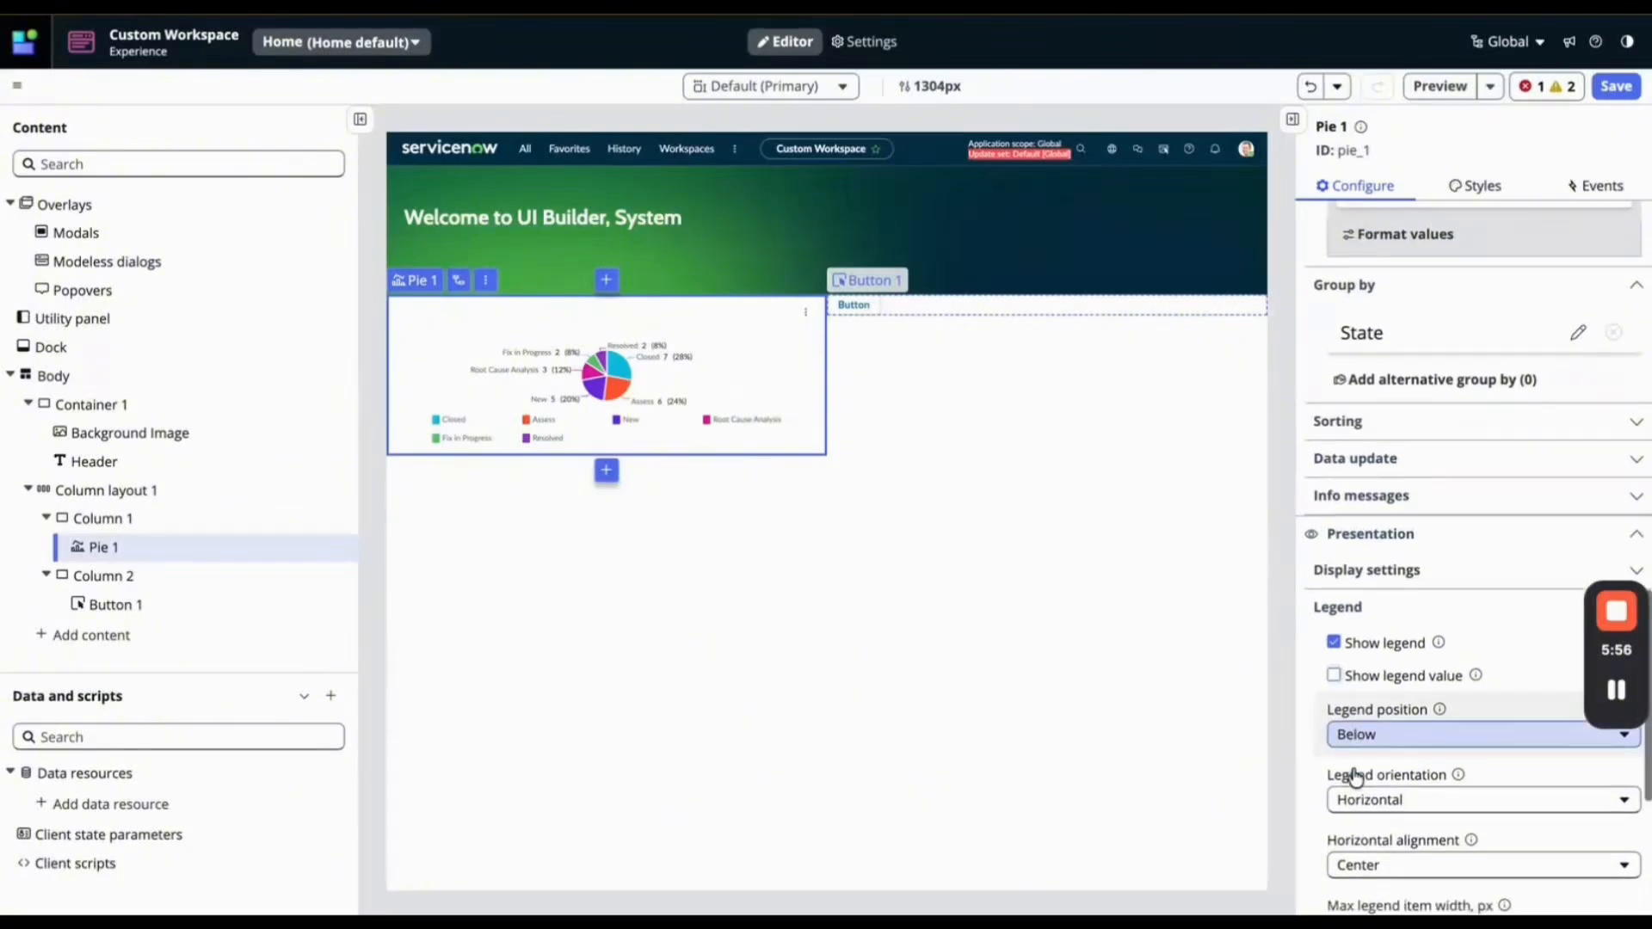
scroll(1351, 767, down, 2)
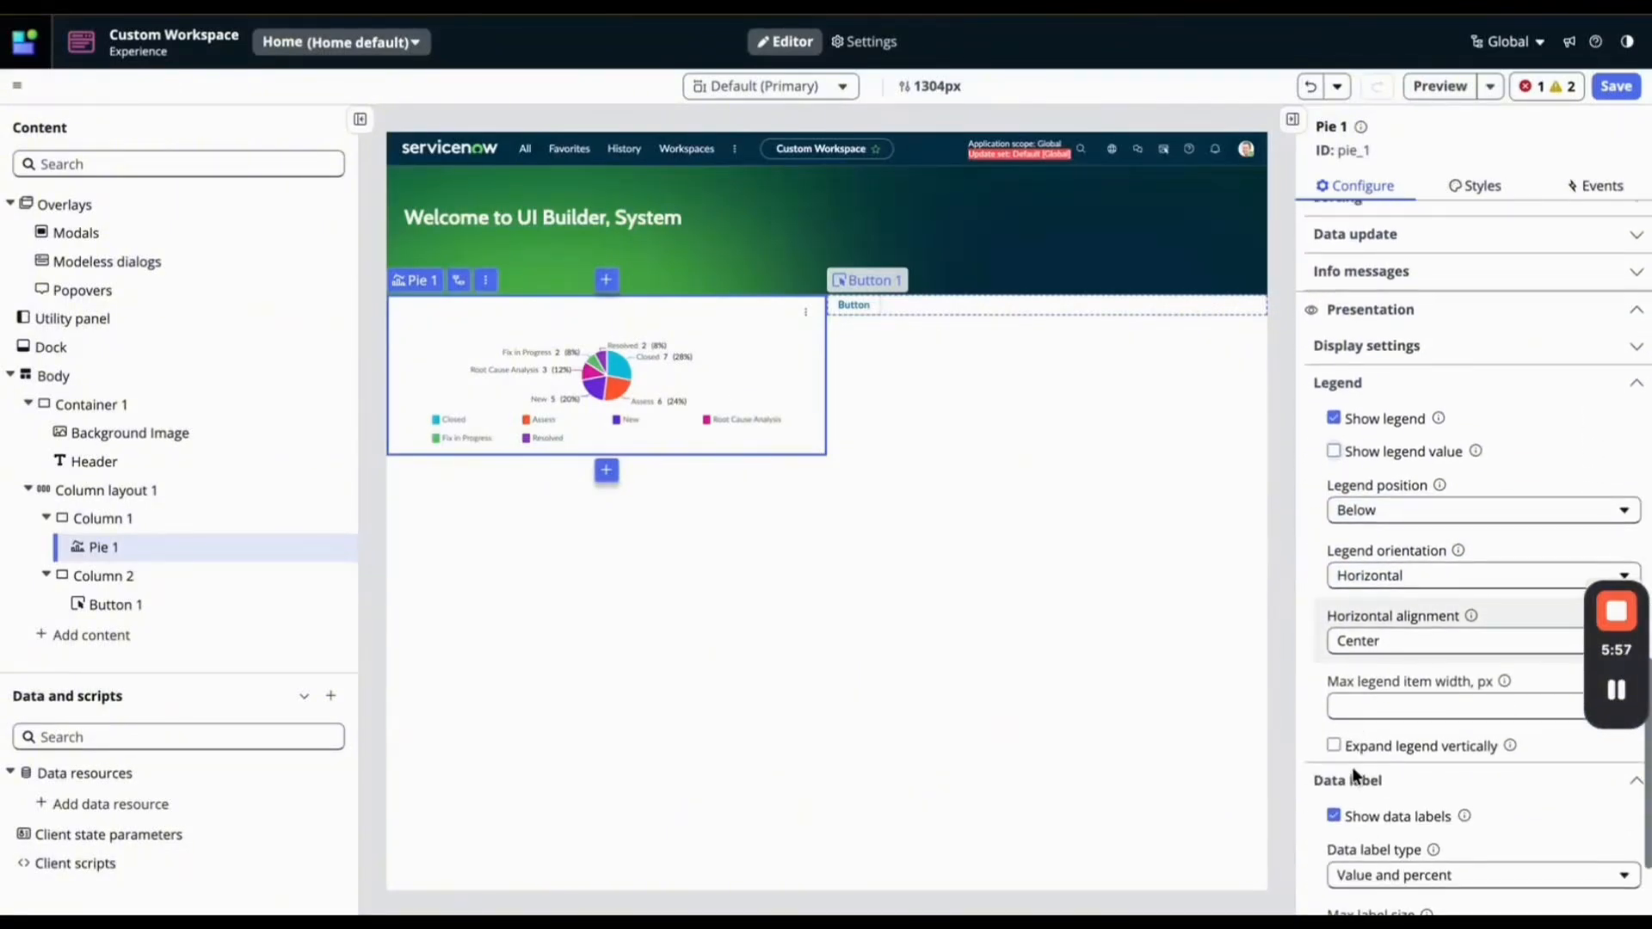
click(1334, 814)
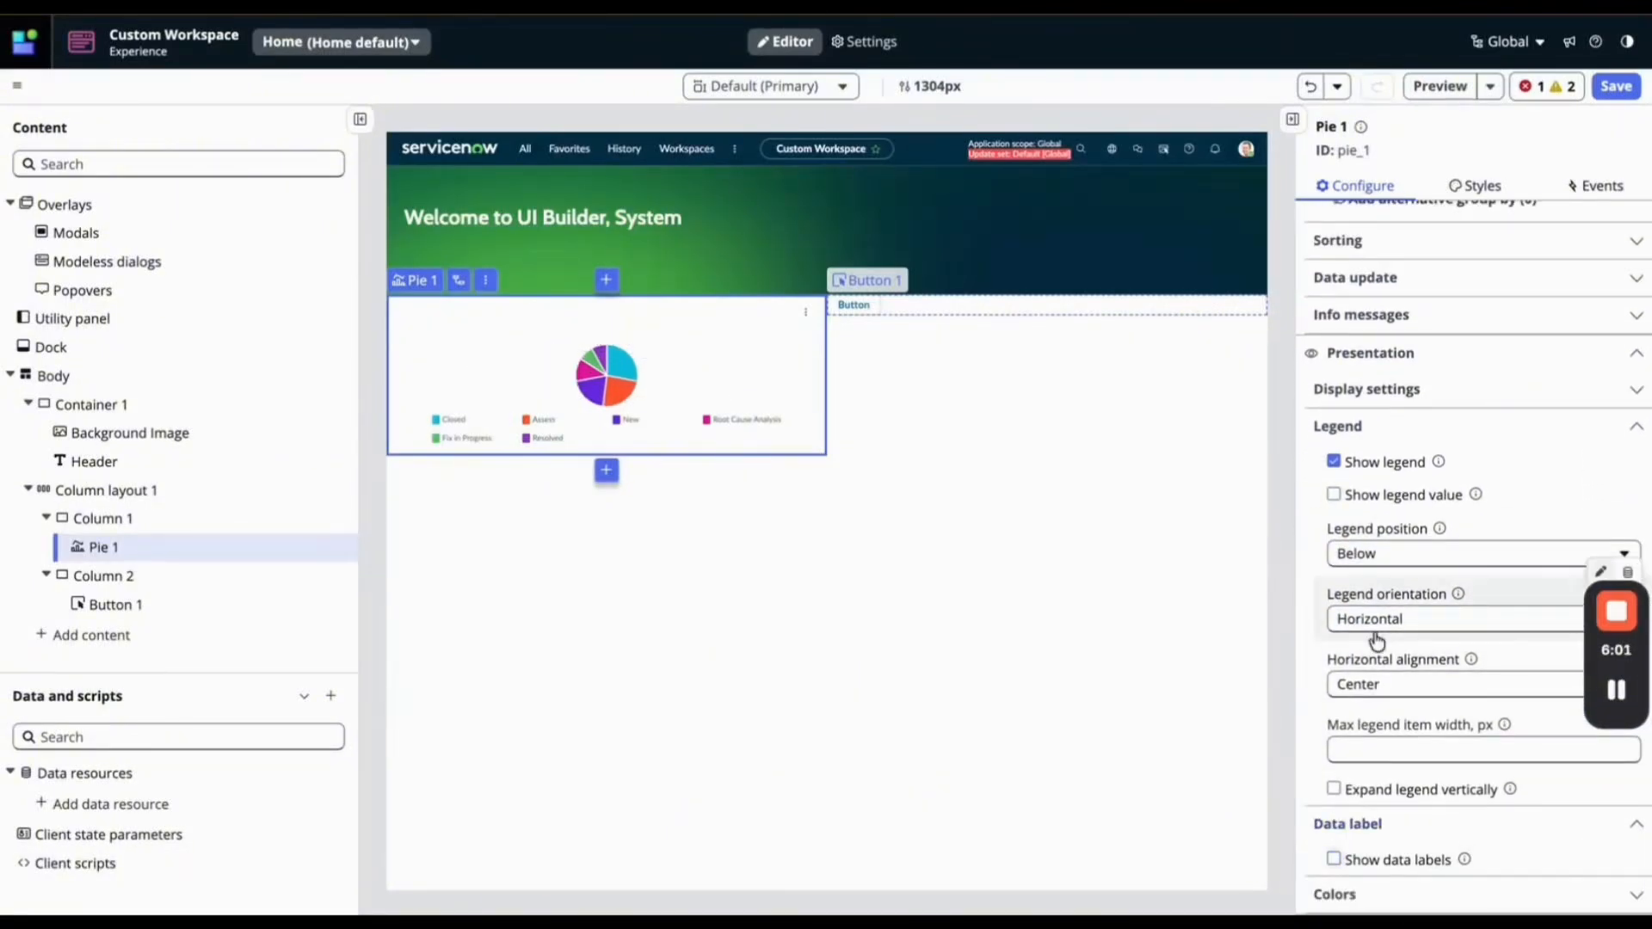
scroll(1336, 826, down, 1)
click(1333, 814)
Save the page, preview it in its default variant, and return to the editor.
click(1616, 86)
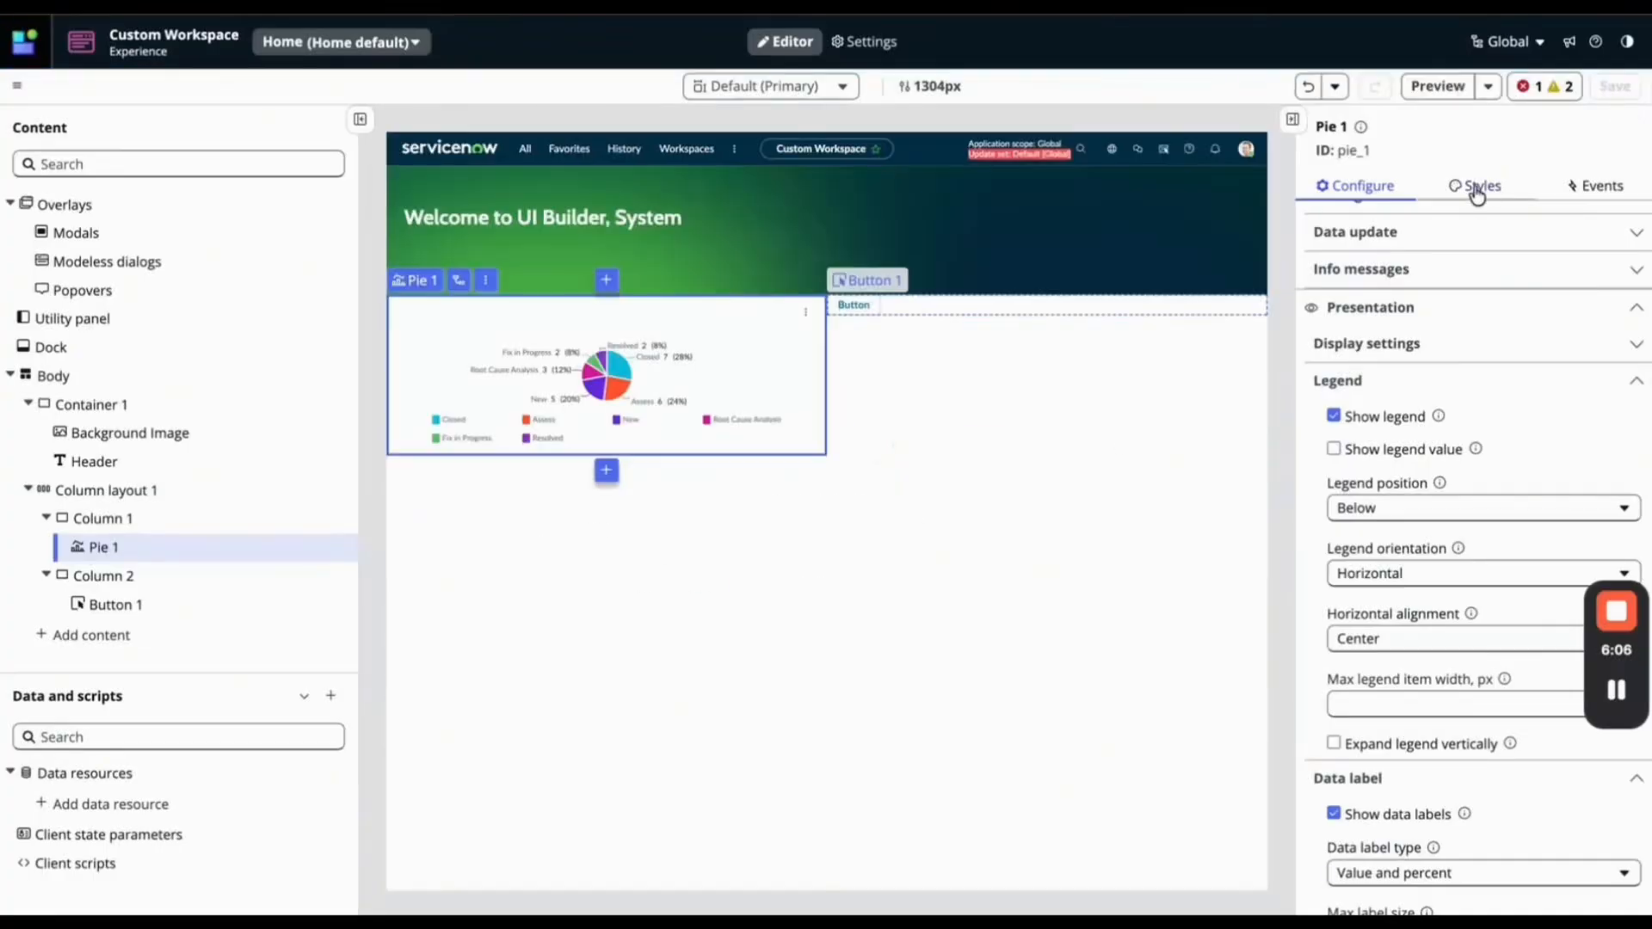
click(1479, 191)
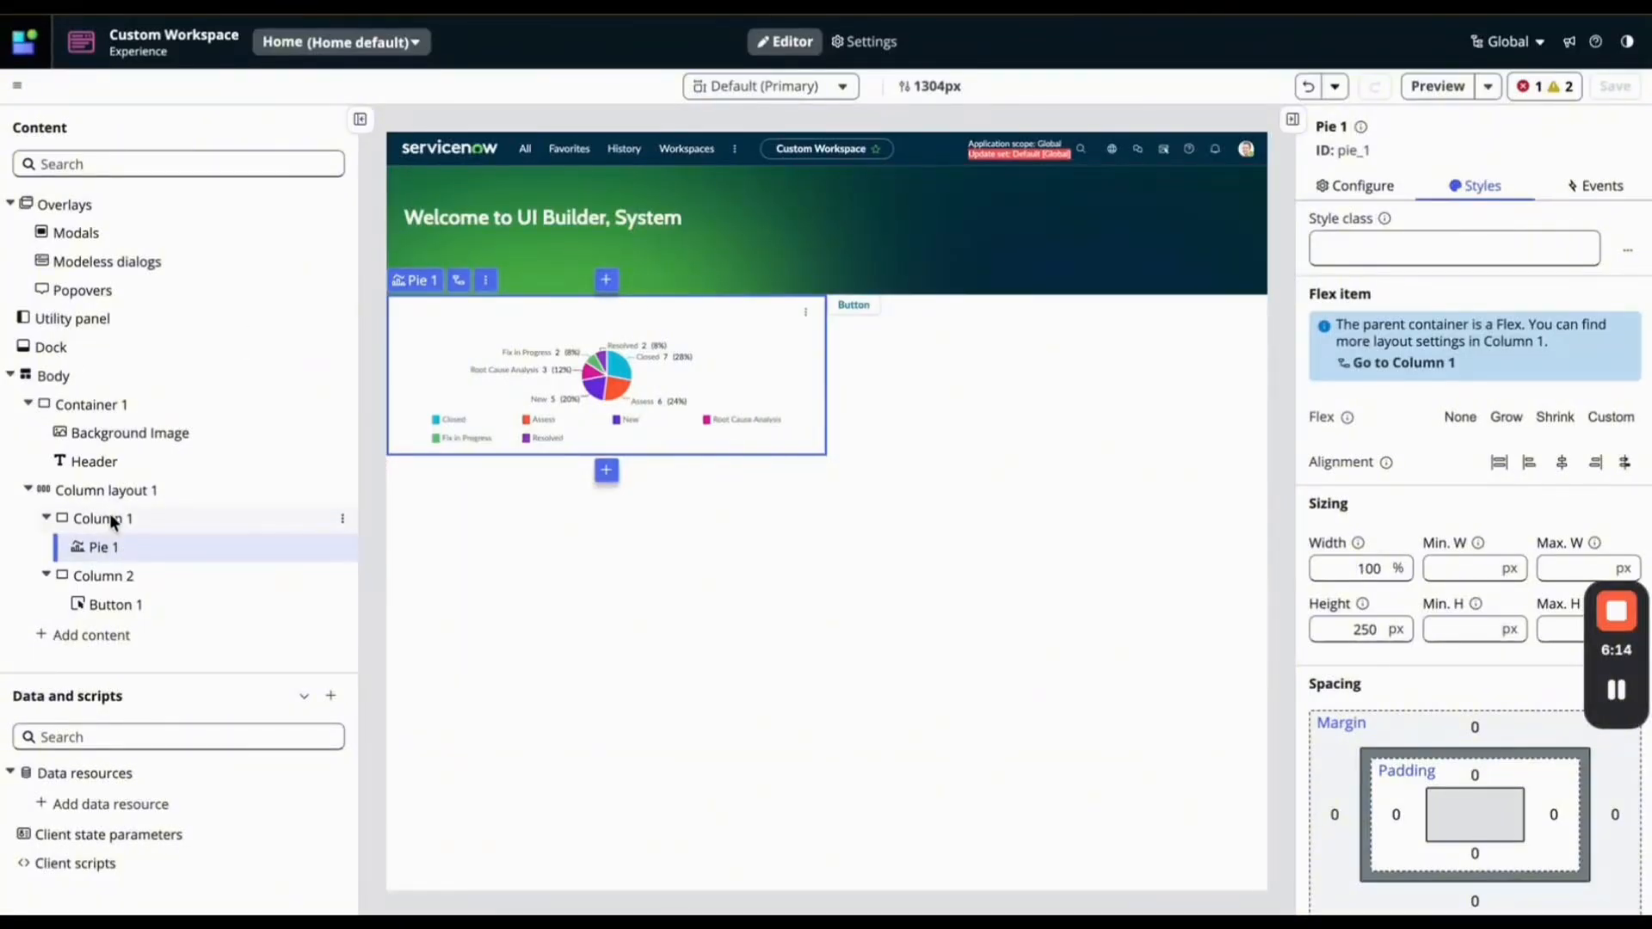
click(916, 368)
click(1436, 86)
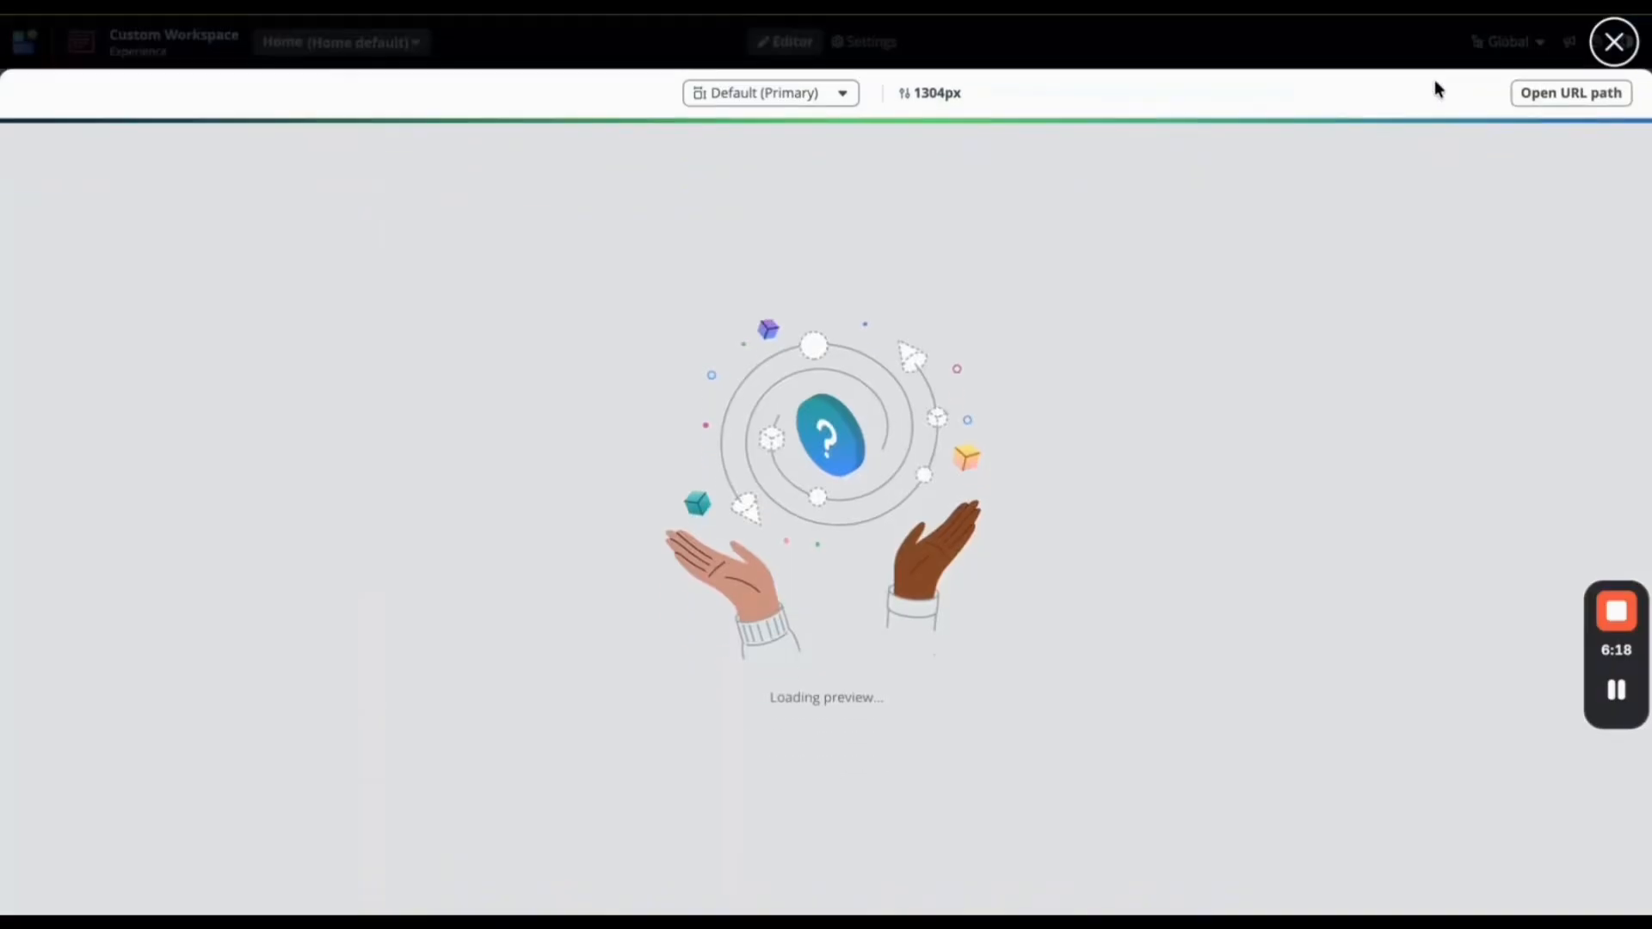
click(1524, 406)
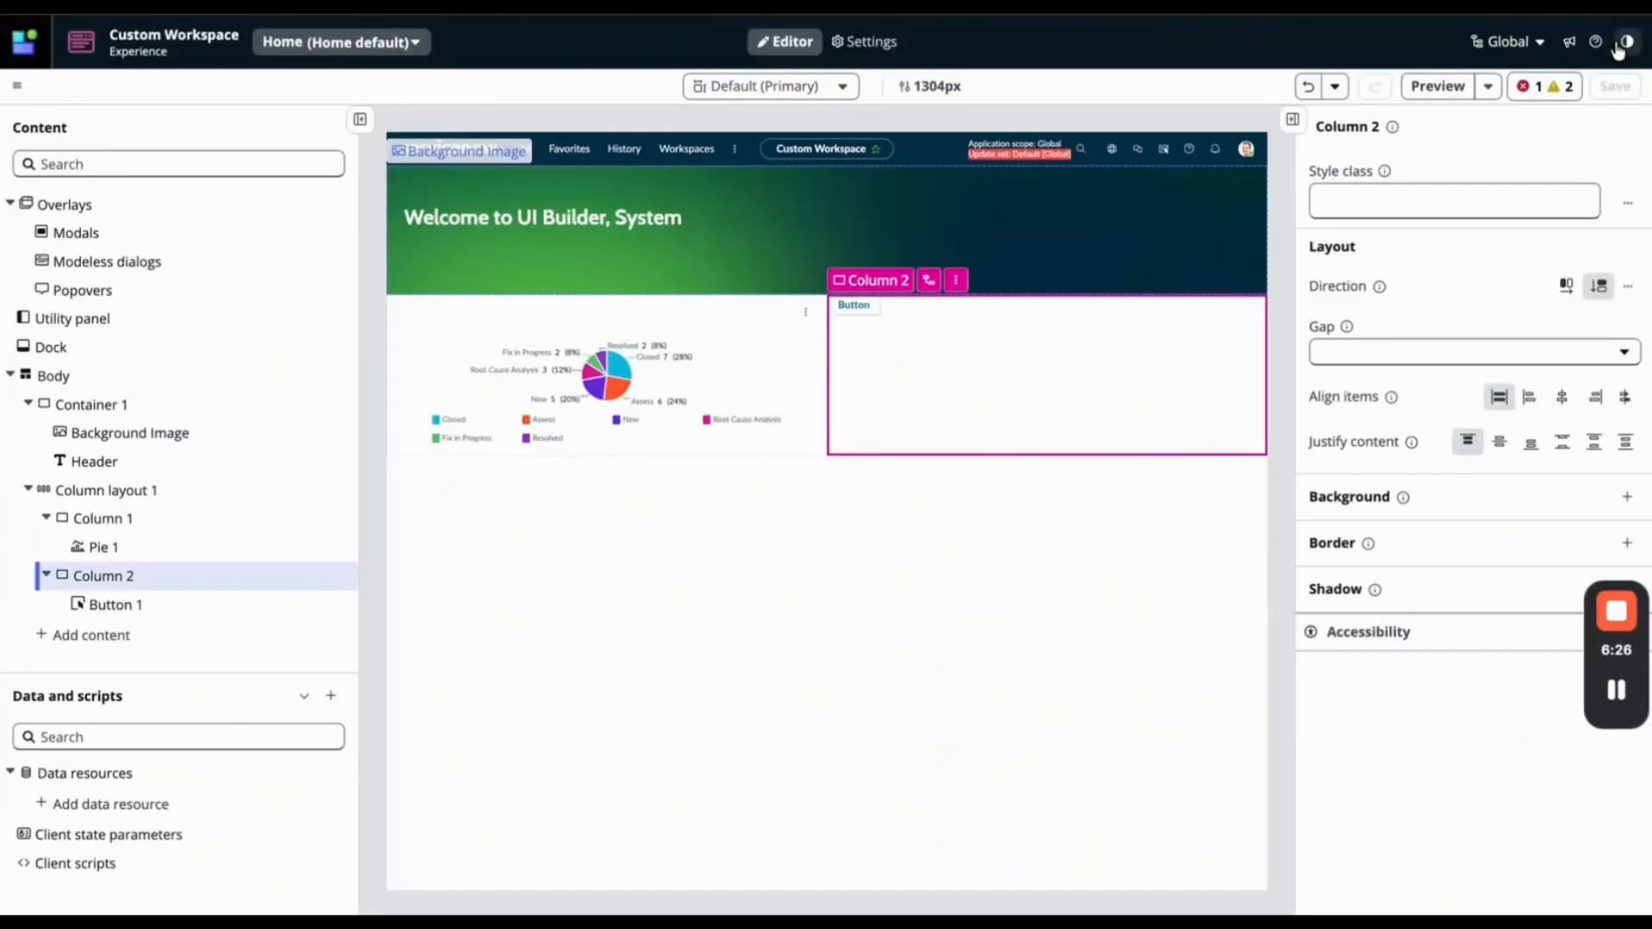
click(1614, 41)
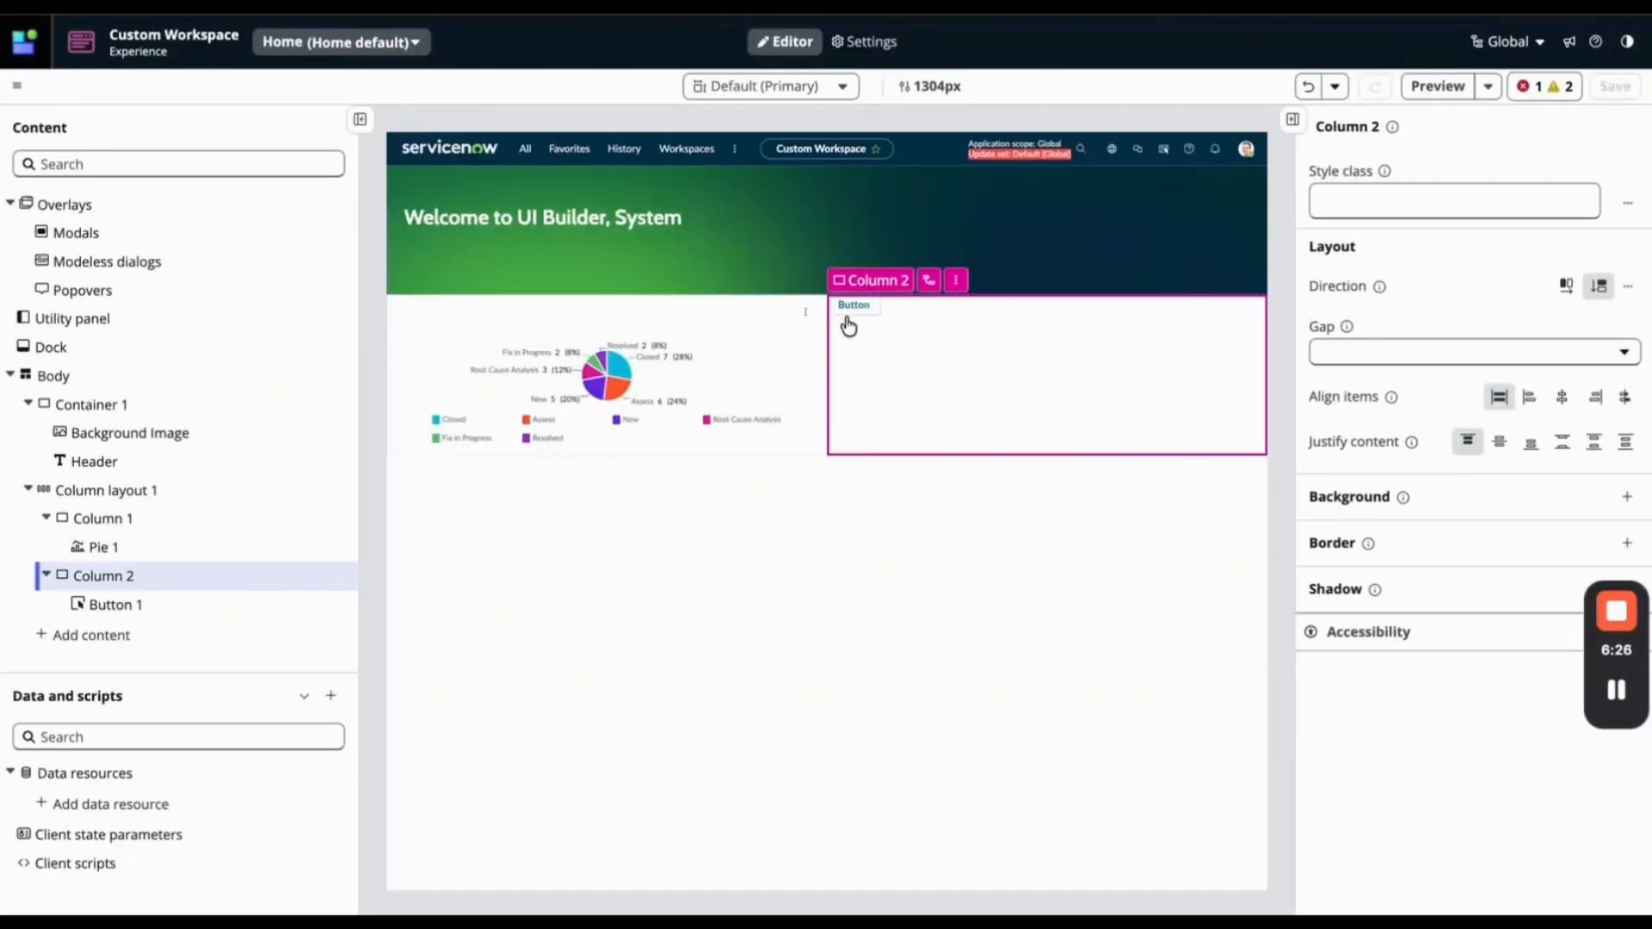
Align Column 1's items to the end, set Justify content to Center, and save the page.
click(100, 519)
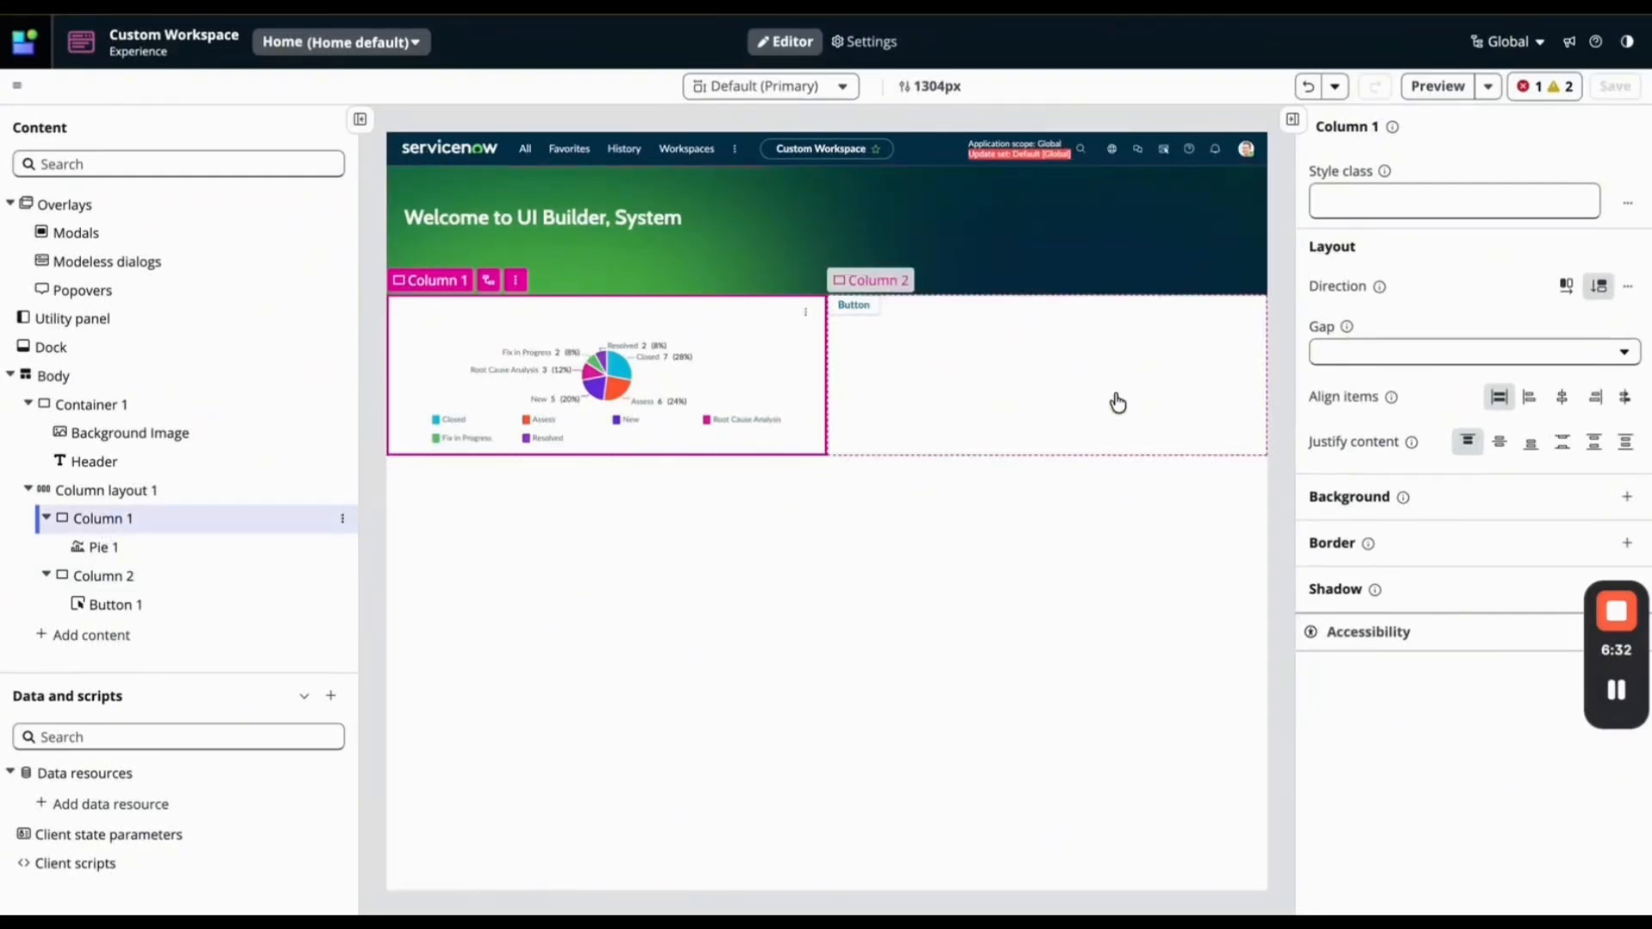
click(1592, 403)
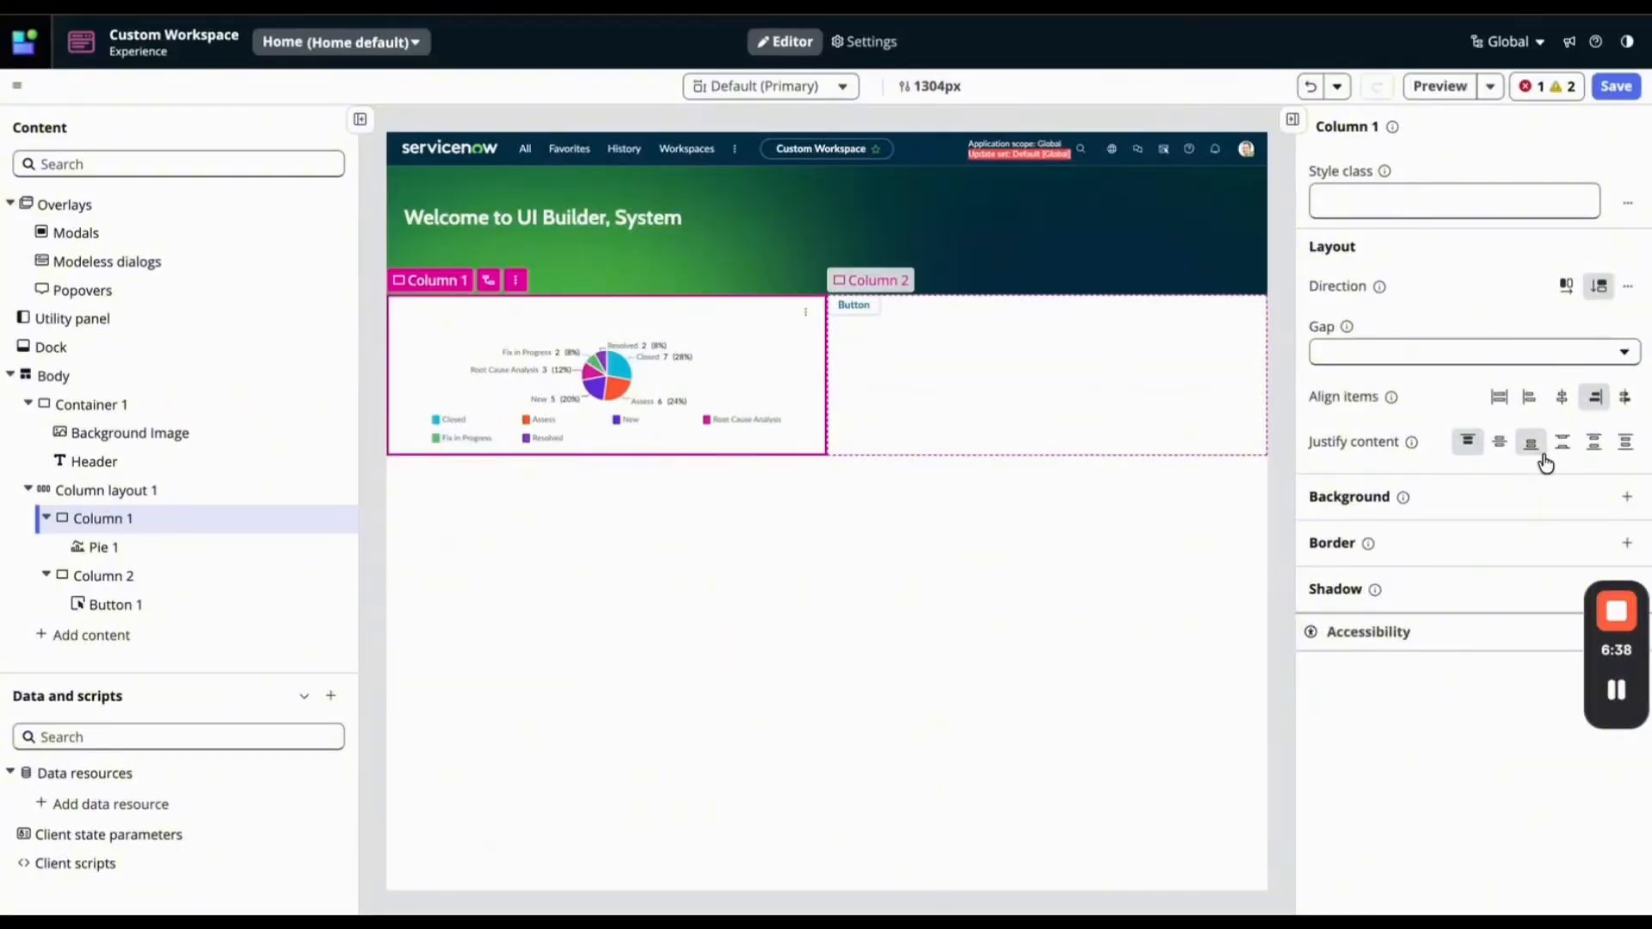
click(1496, 454)
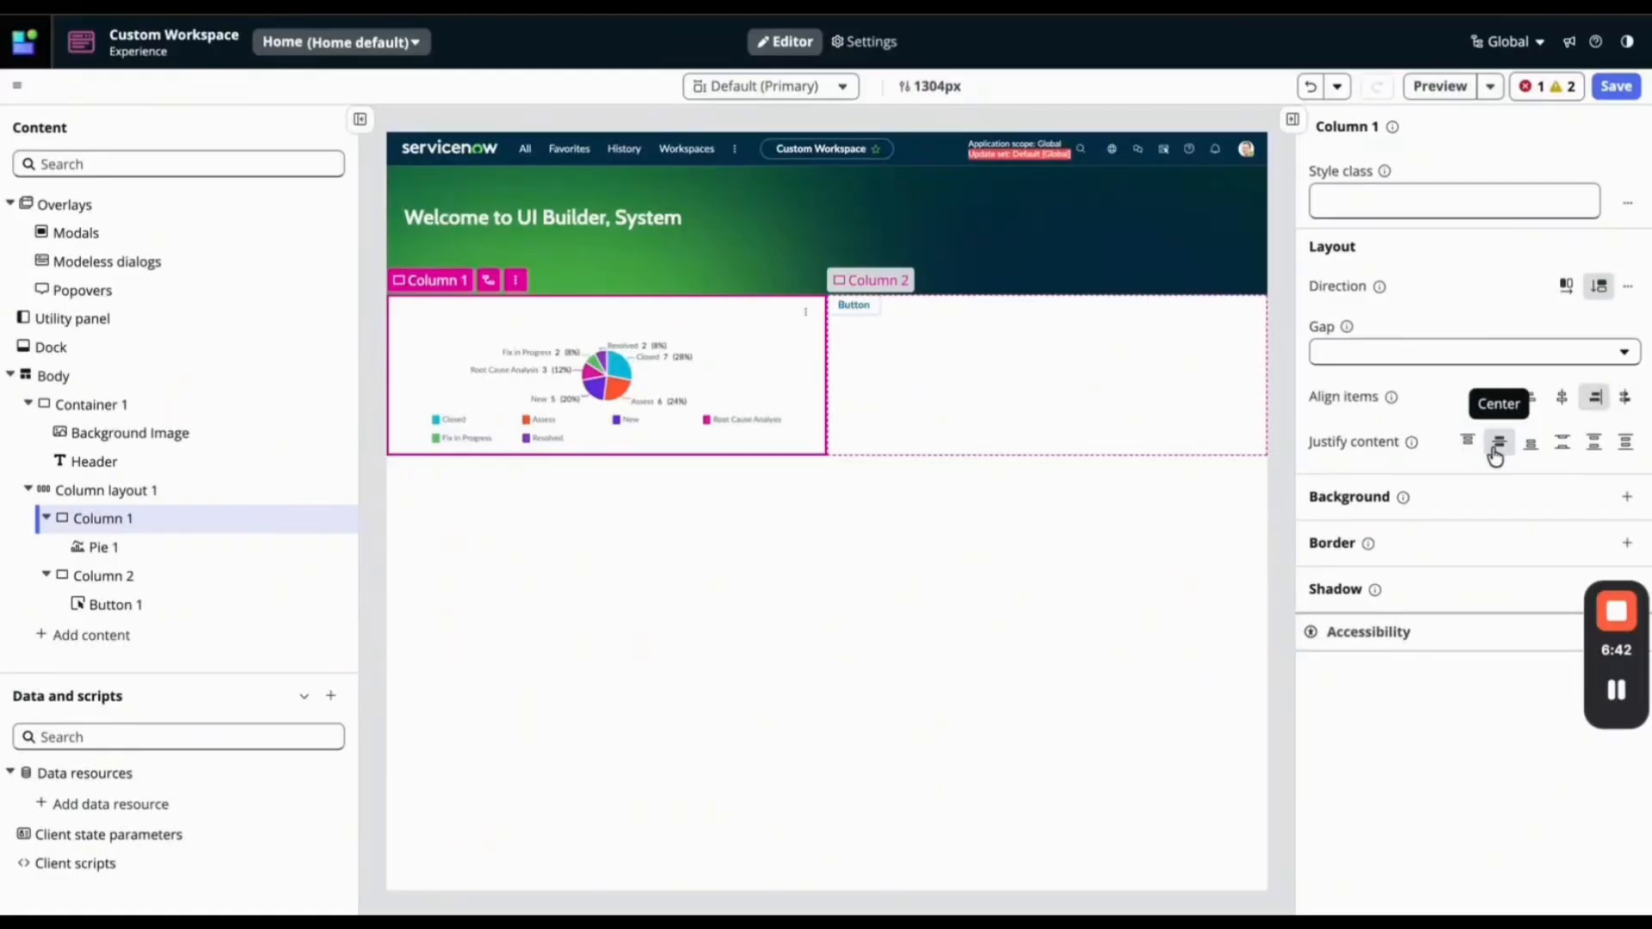
click(1615, 86)
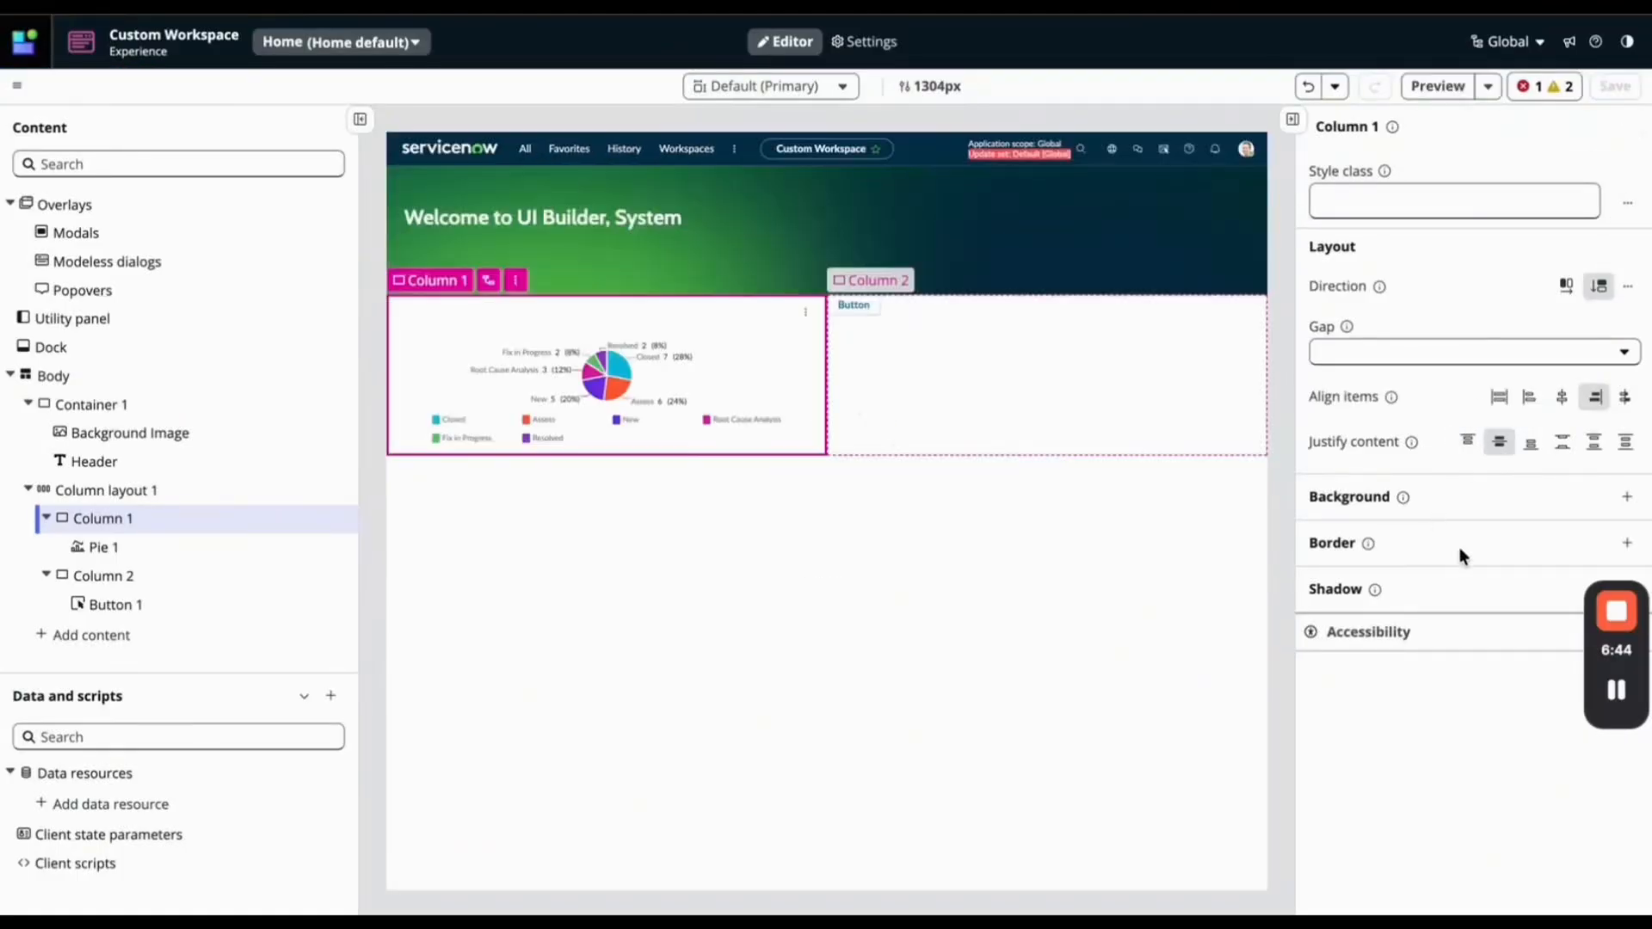
Add a border setting to Column 1 with custom empty thickness and type none, and save the page.
click(1626, 543)
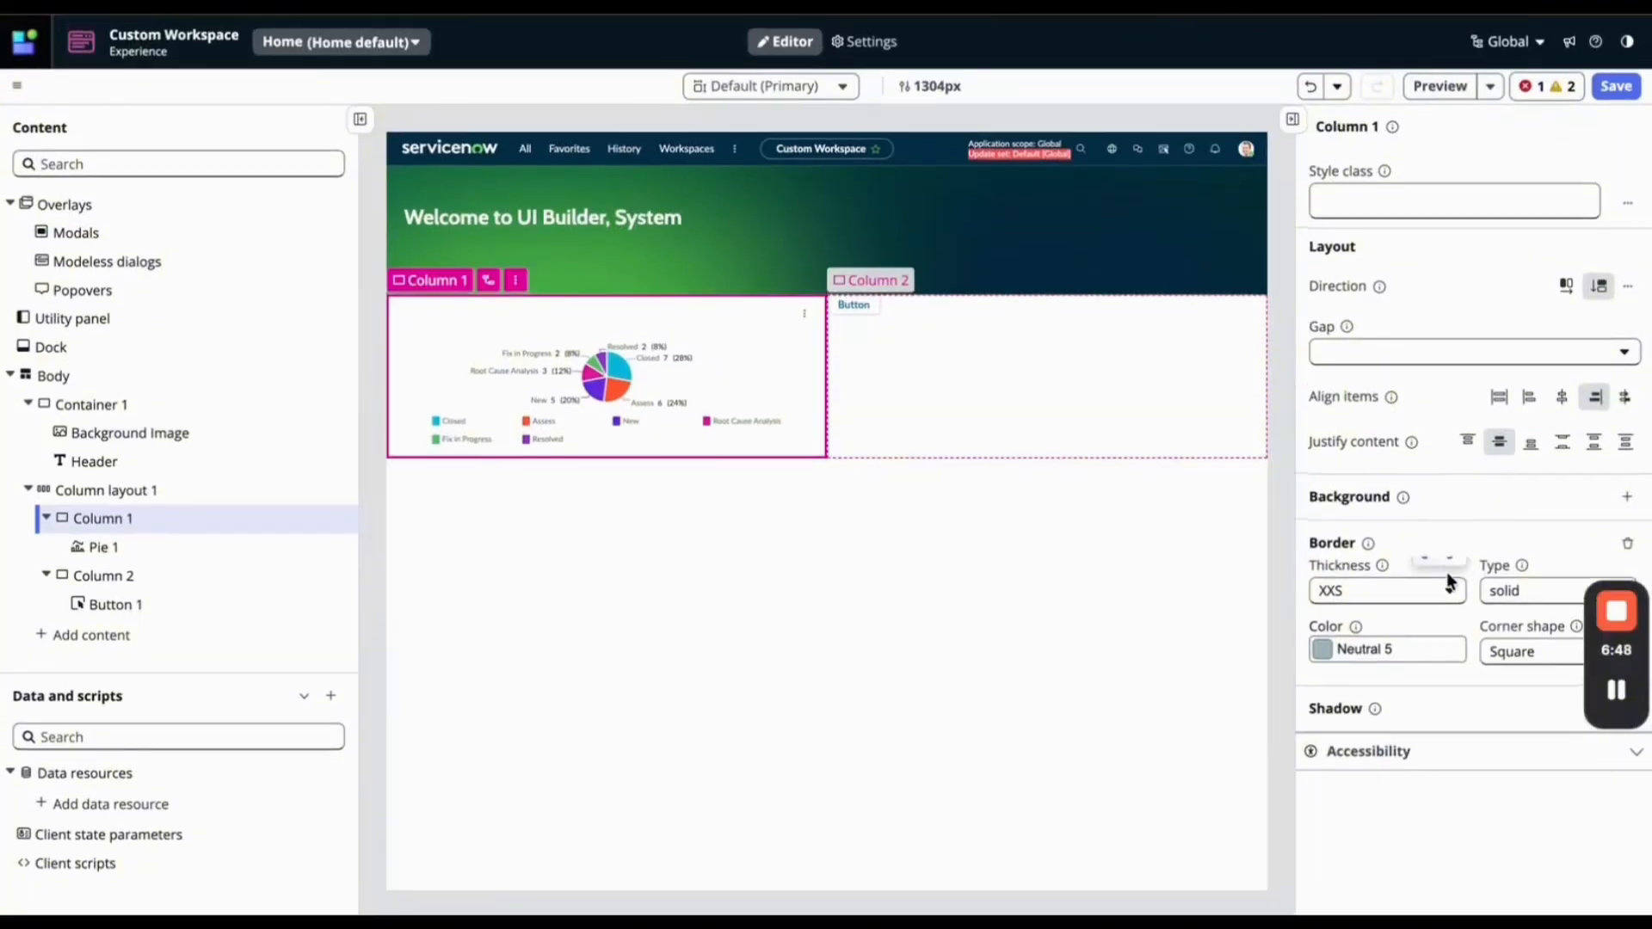
click(1446, 591)
click(1452, 570)
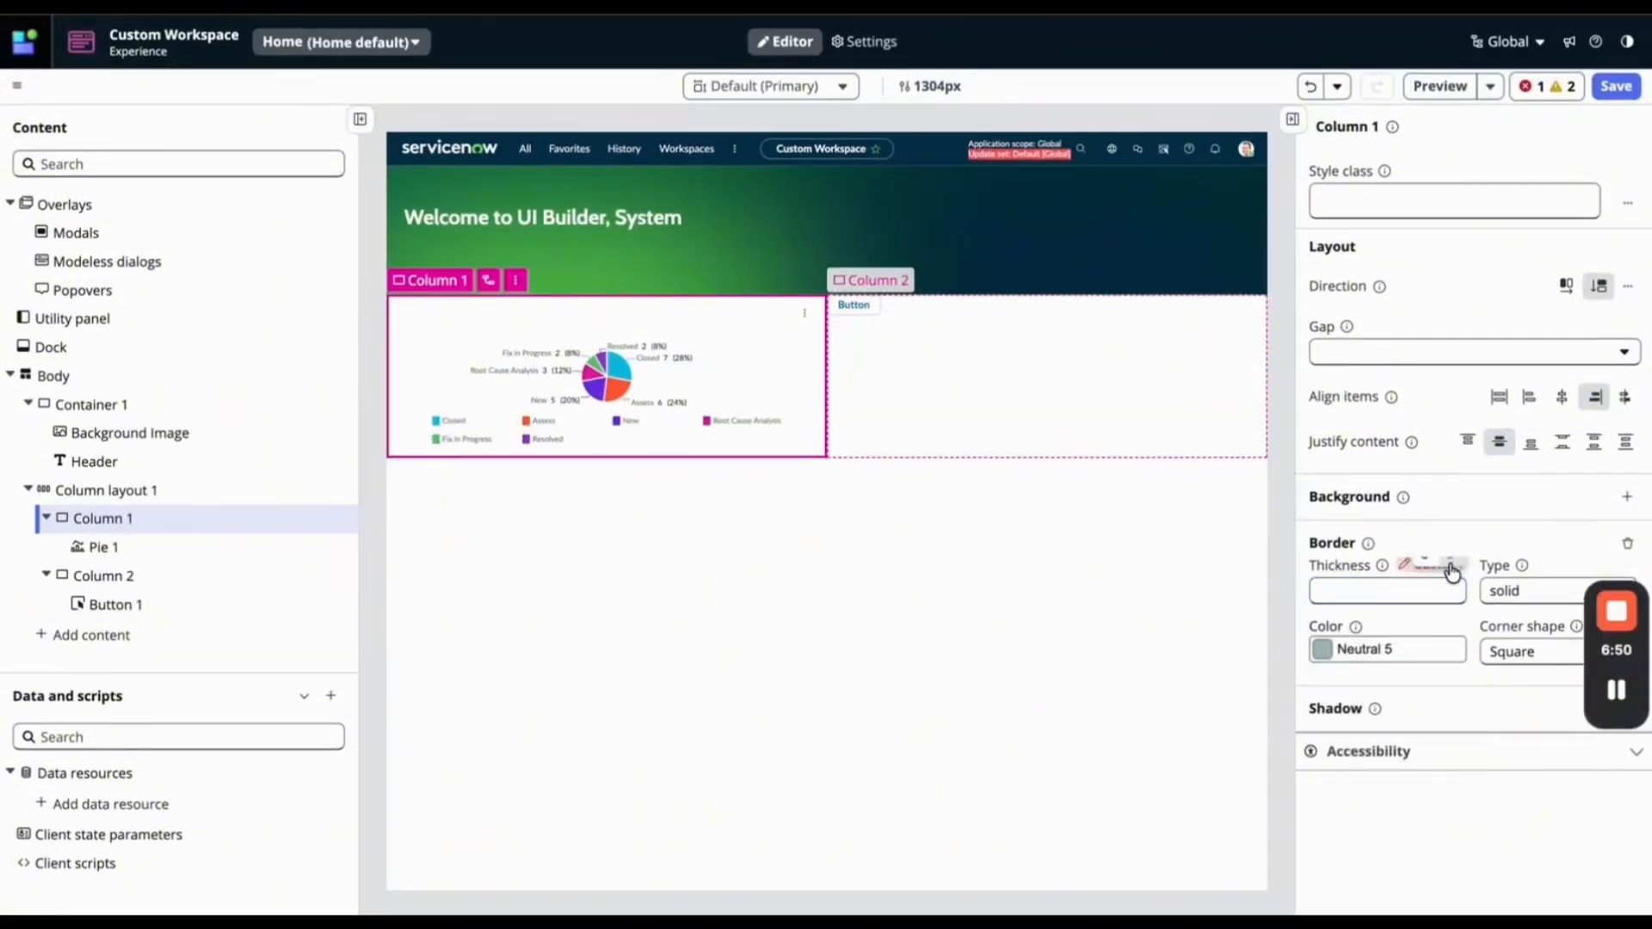
click(1522, 594)
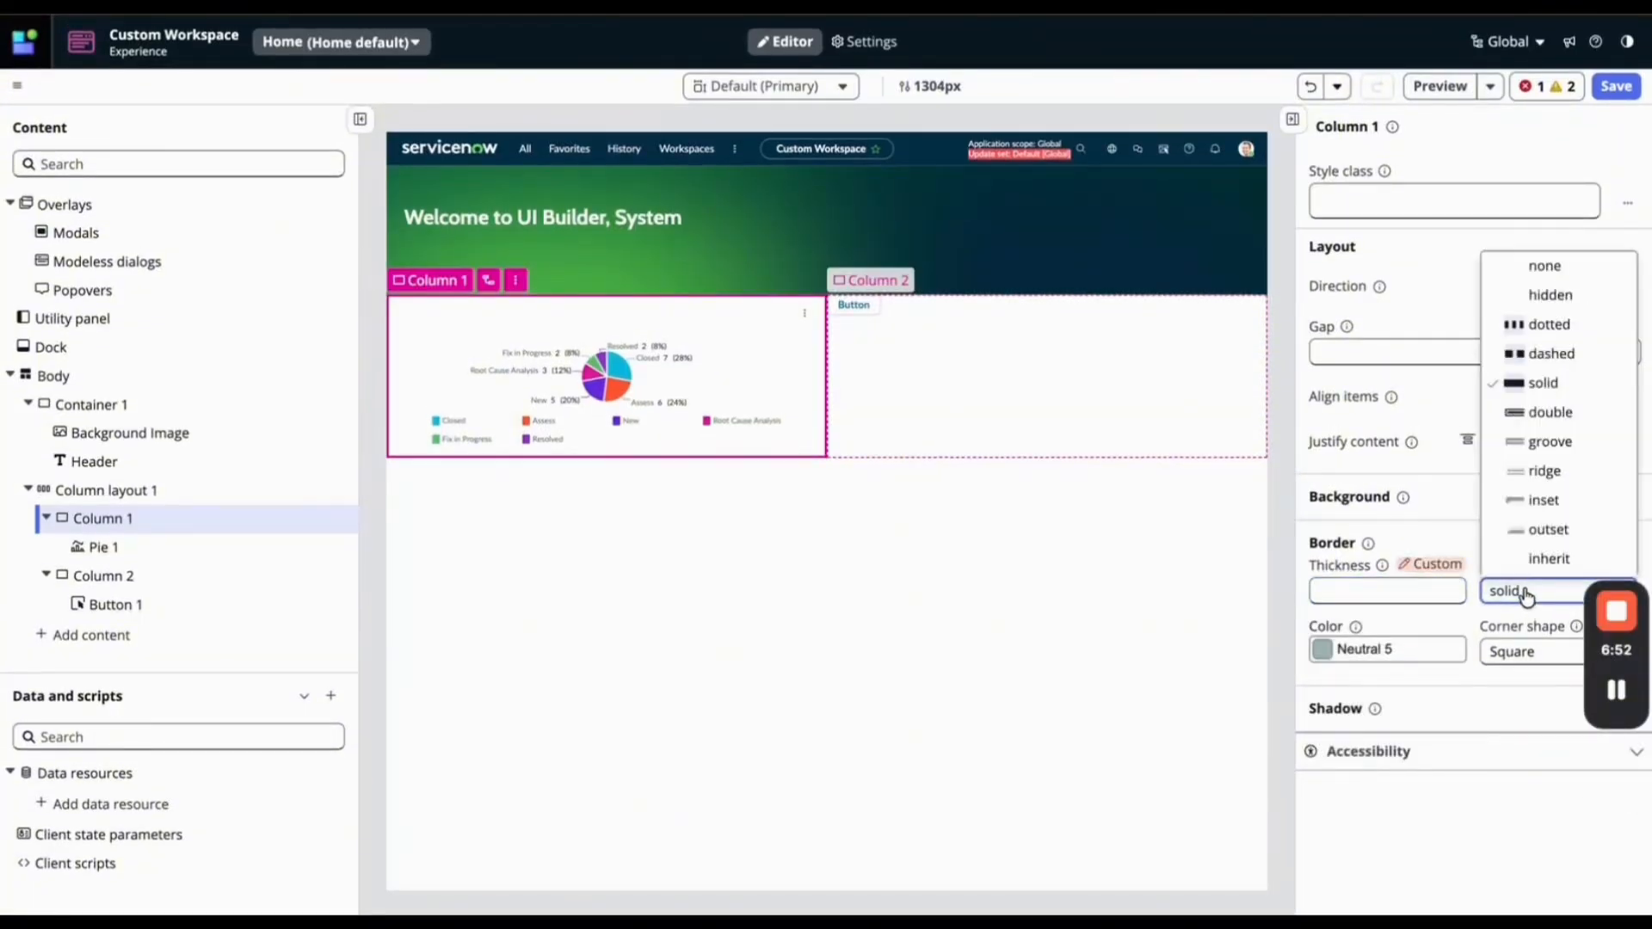
click(1534, 255)
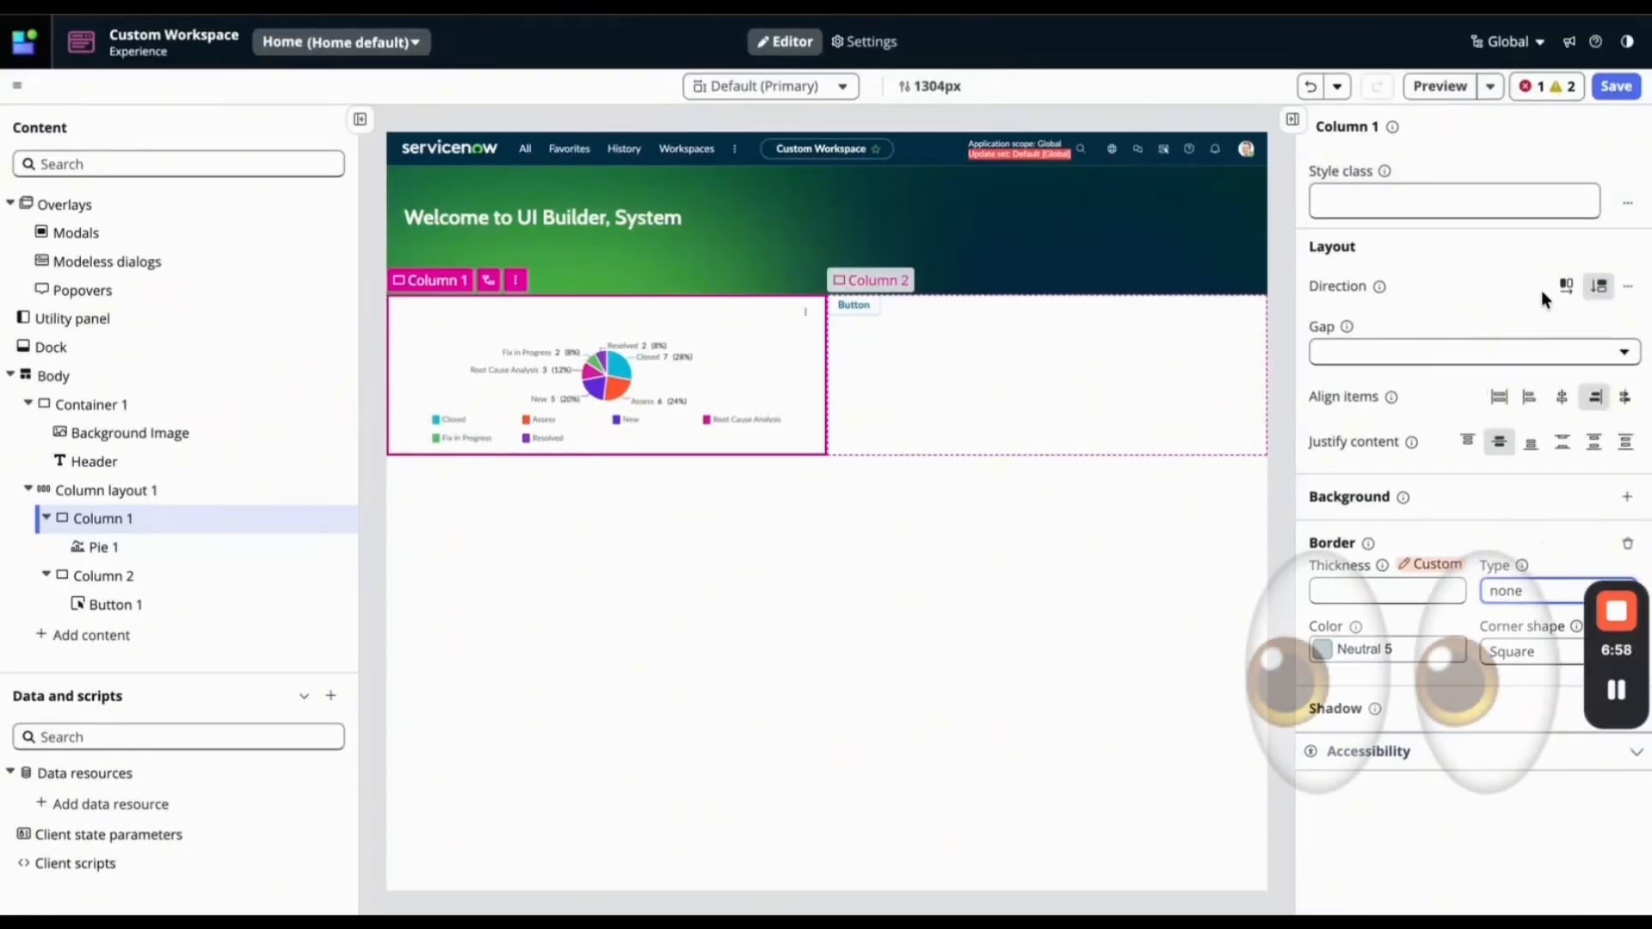
click(1632, 89)
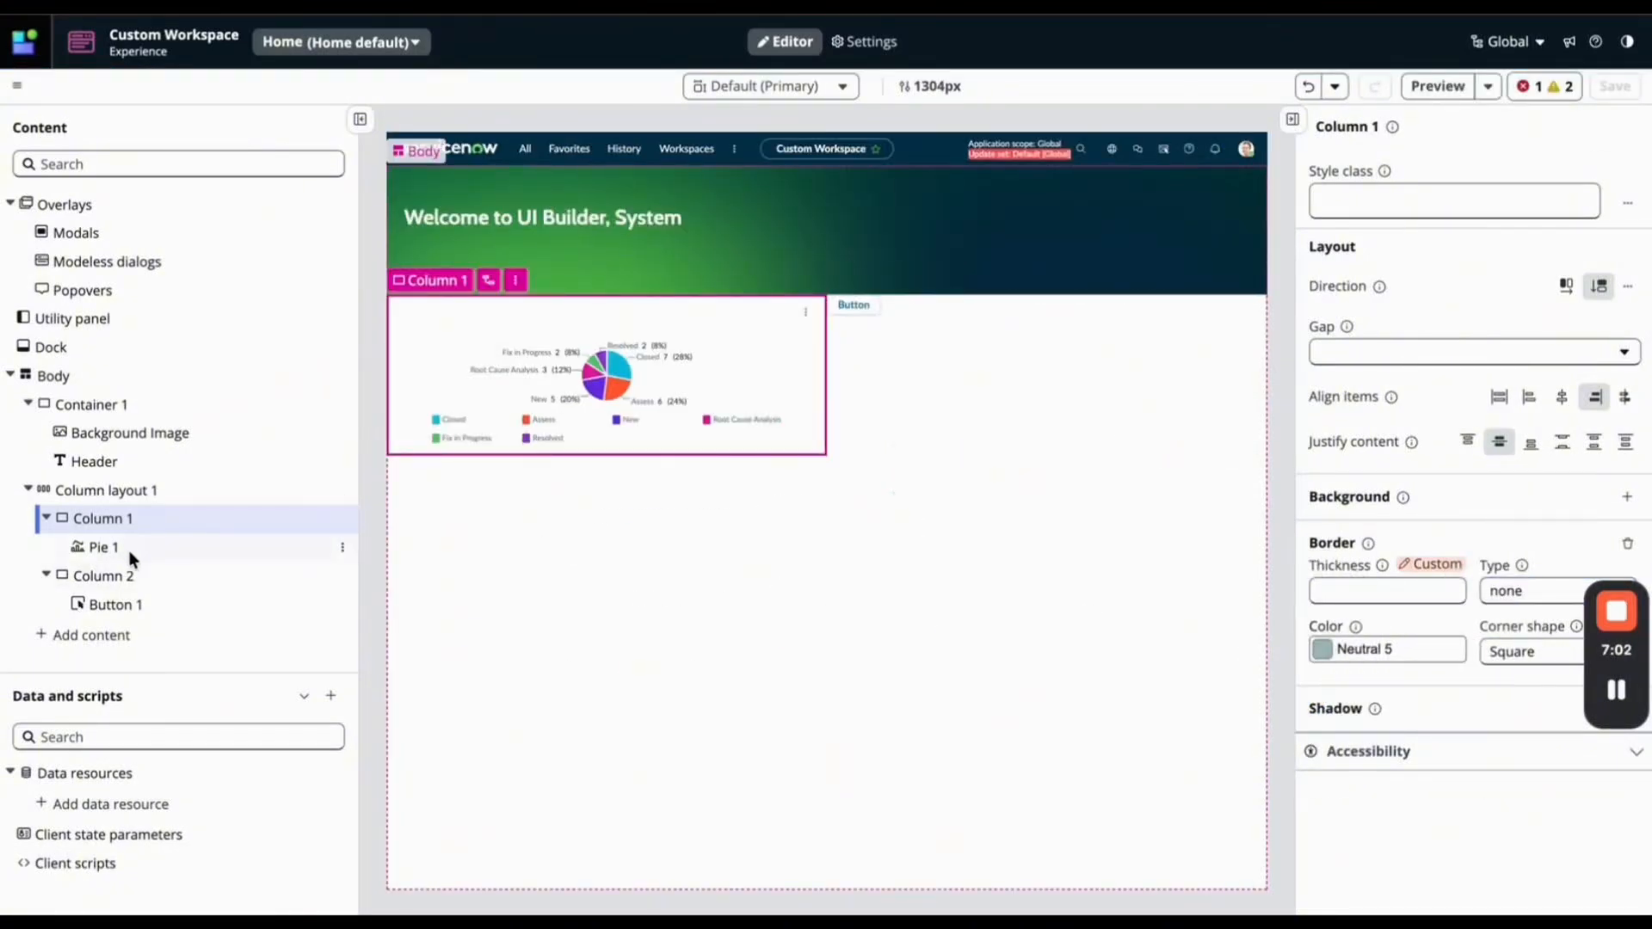
Turn off Show border in the pie chart's header and border settings and save the page.
click(125, 547)
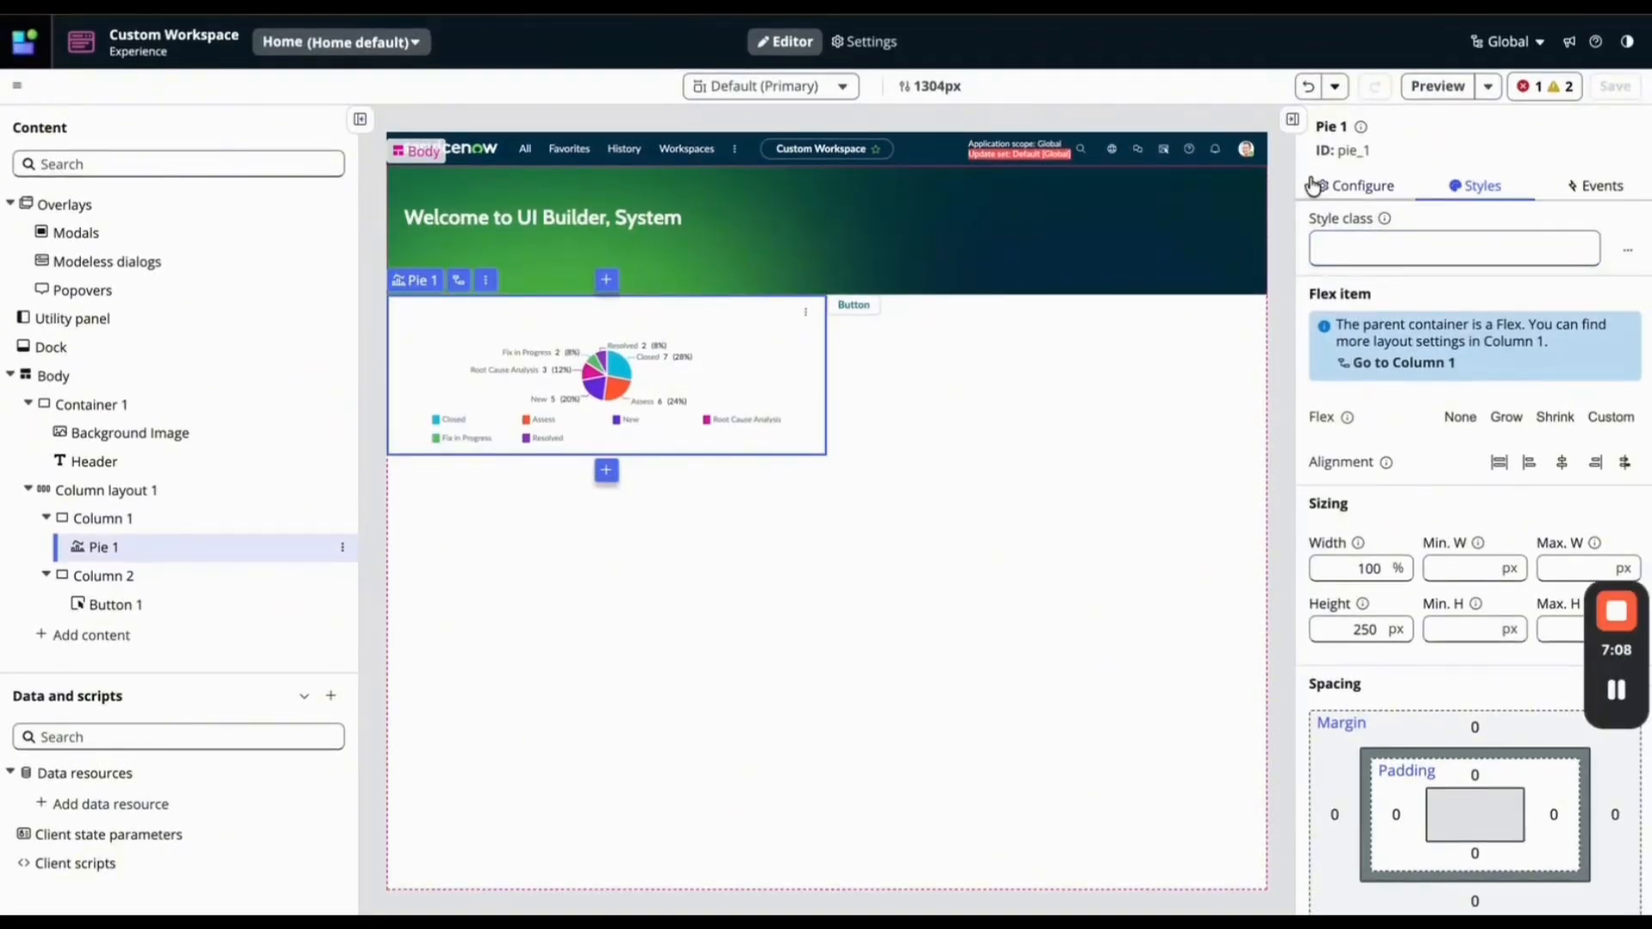
click(1359, 187)
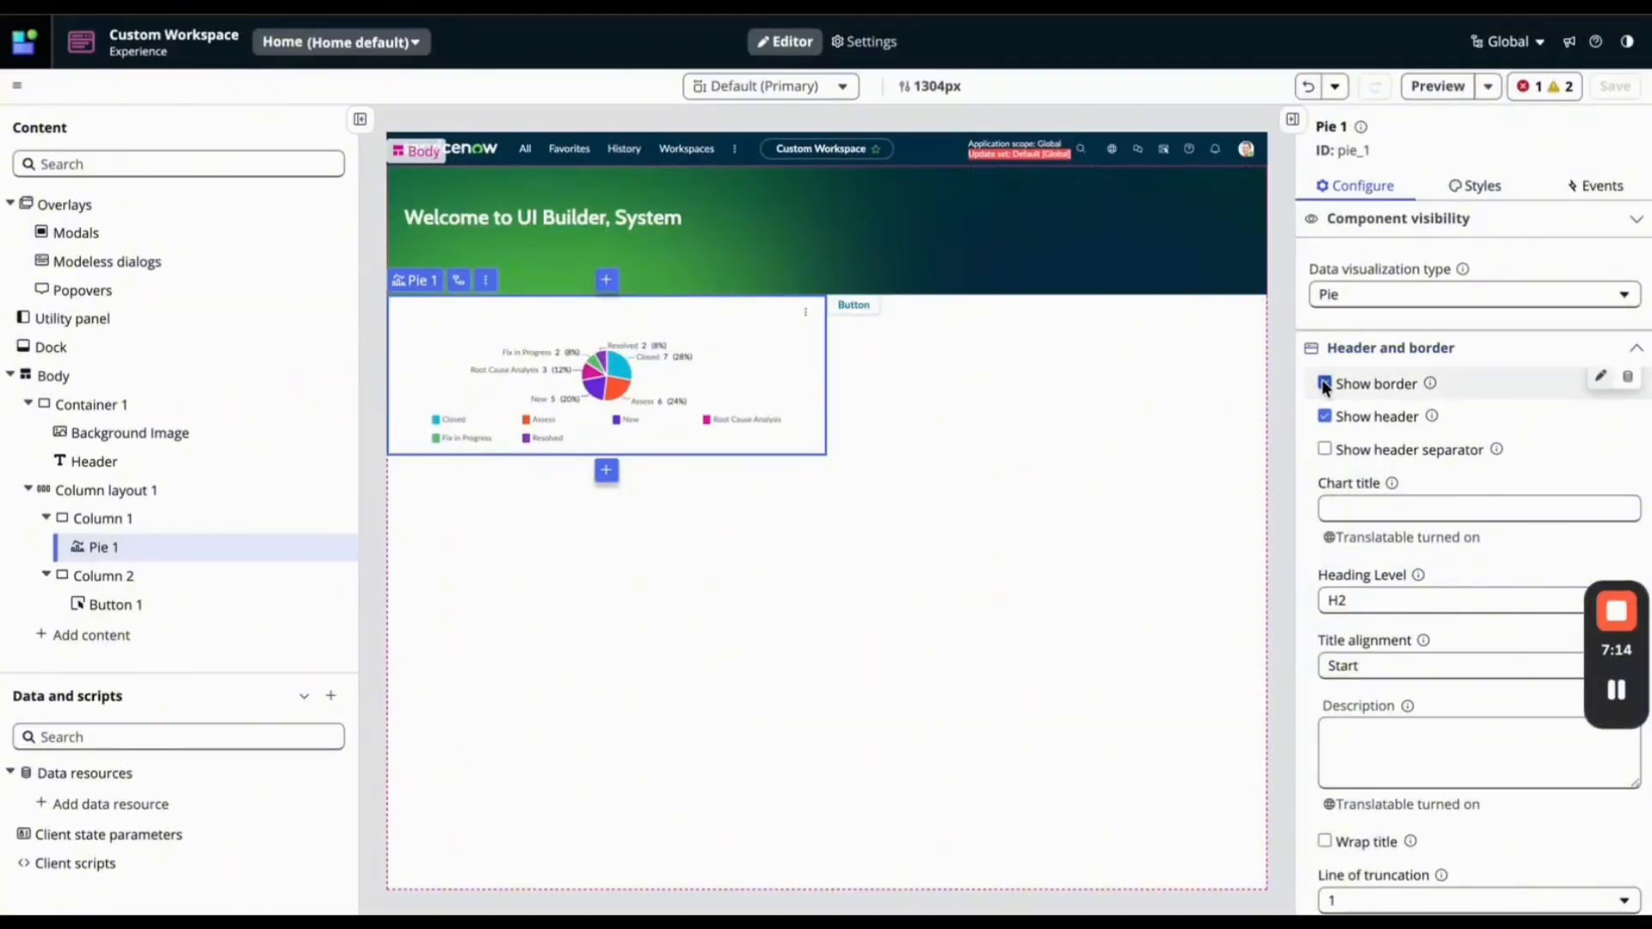
click(1323, 381)
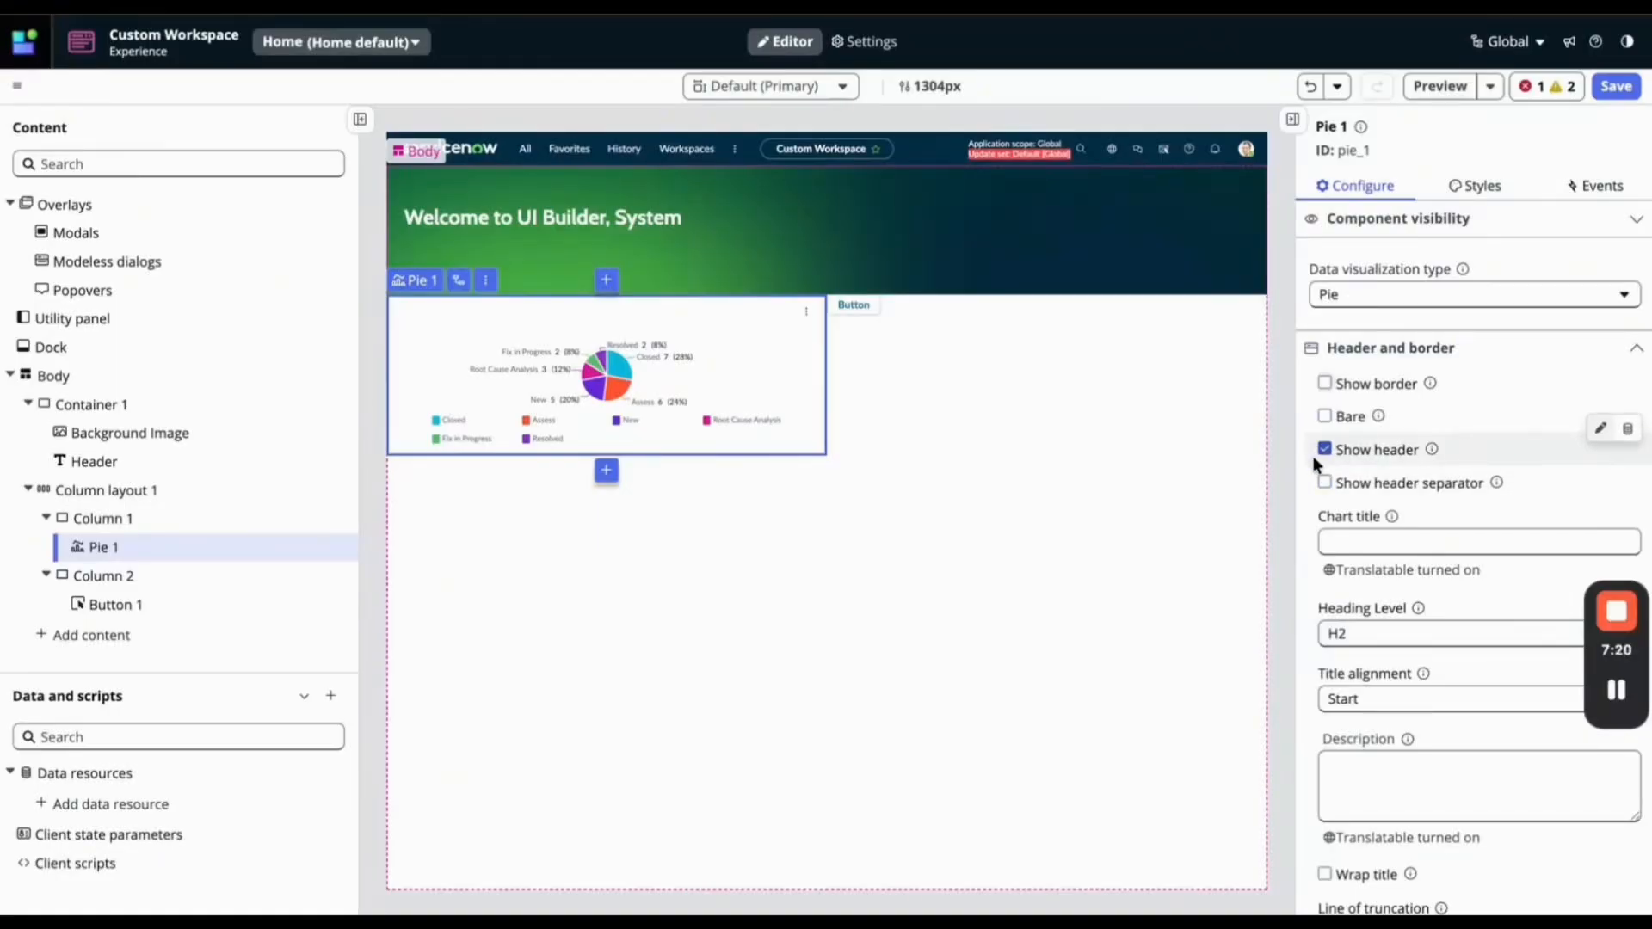
click(1617, 87)
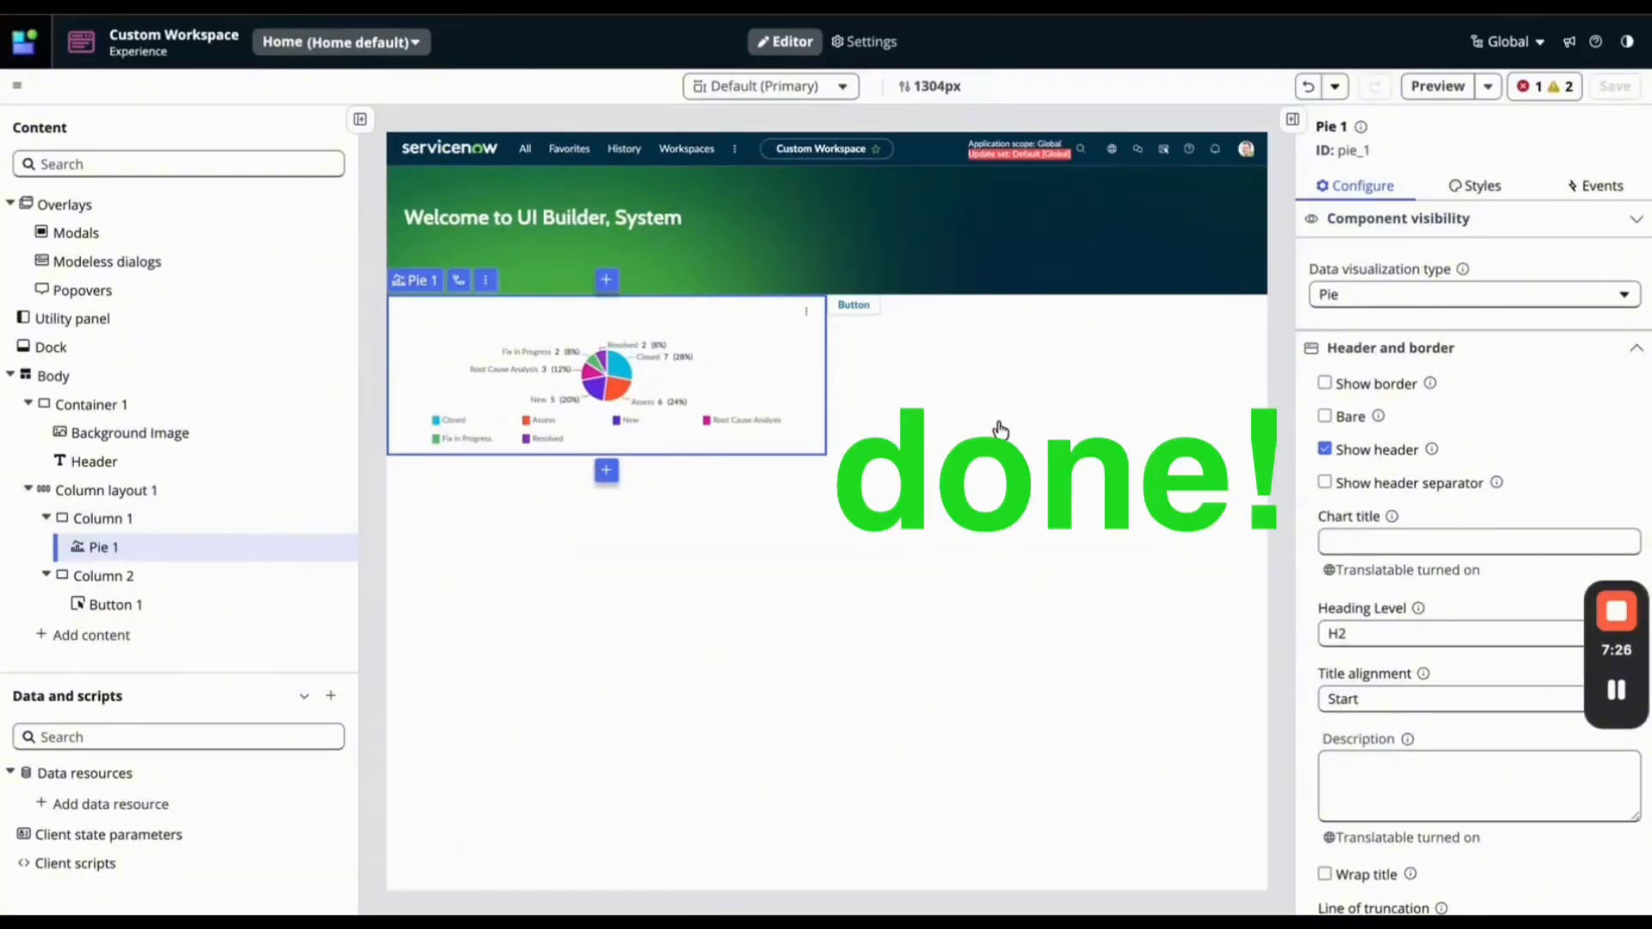
Add a border setting to Column 2 with custom empty thickness and type none, and save the page.
click(1035, 416)
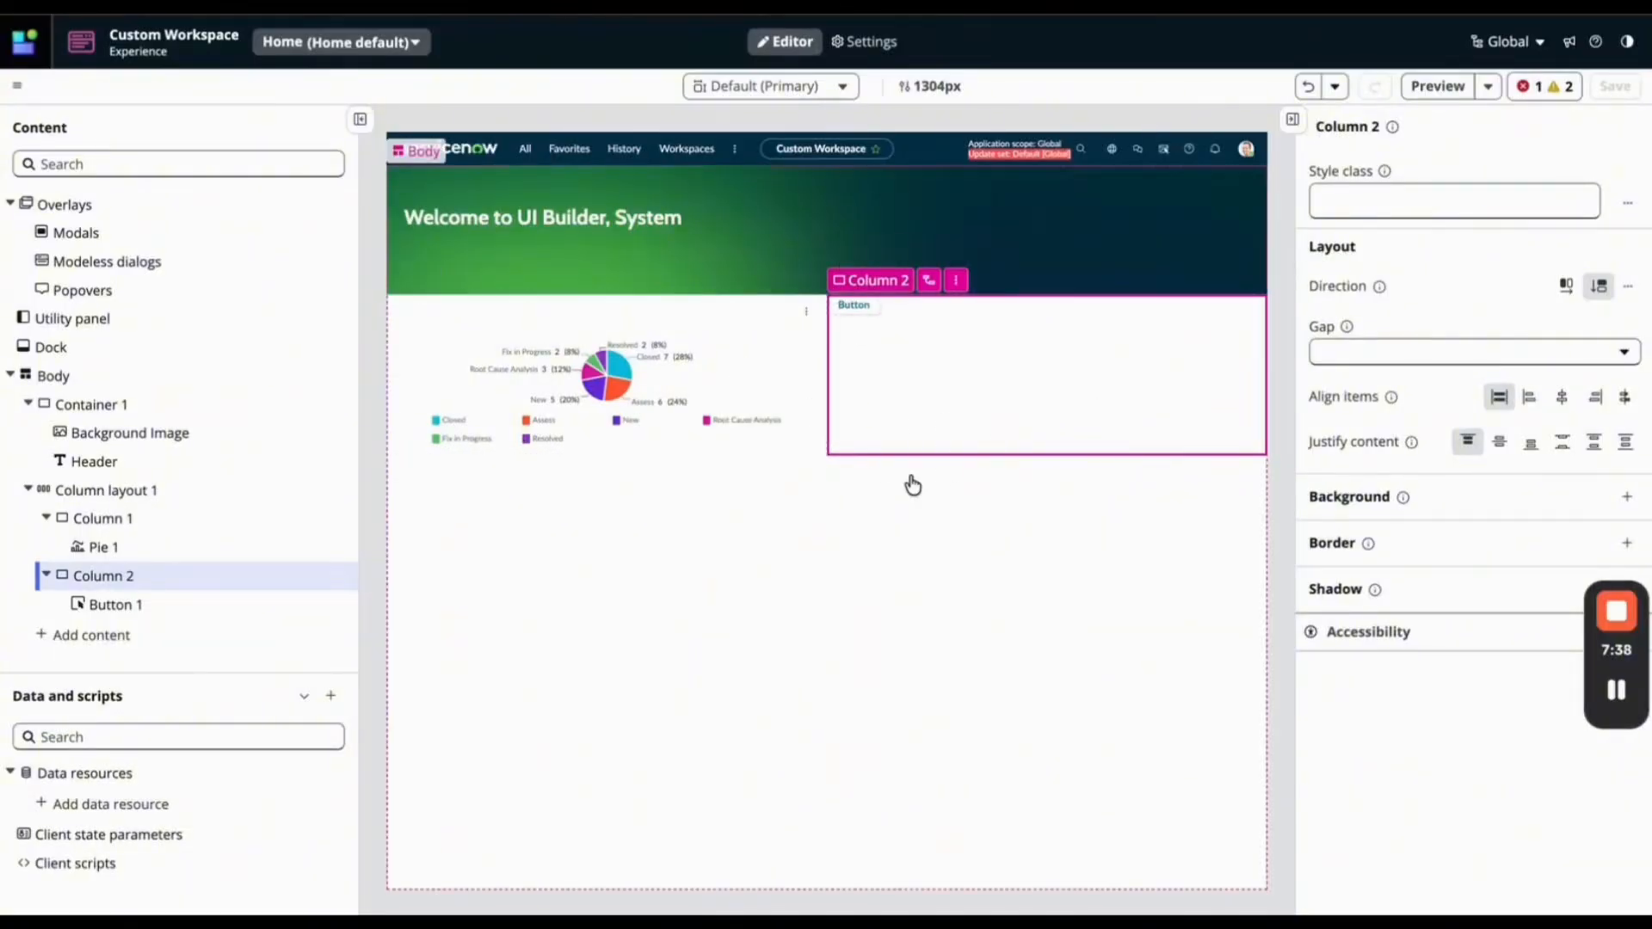
click(1626, 543)
click(1420, 591)
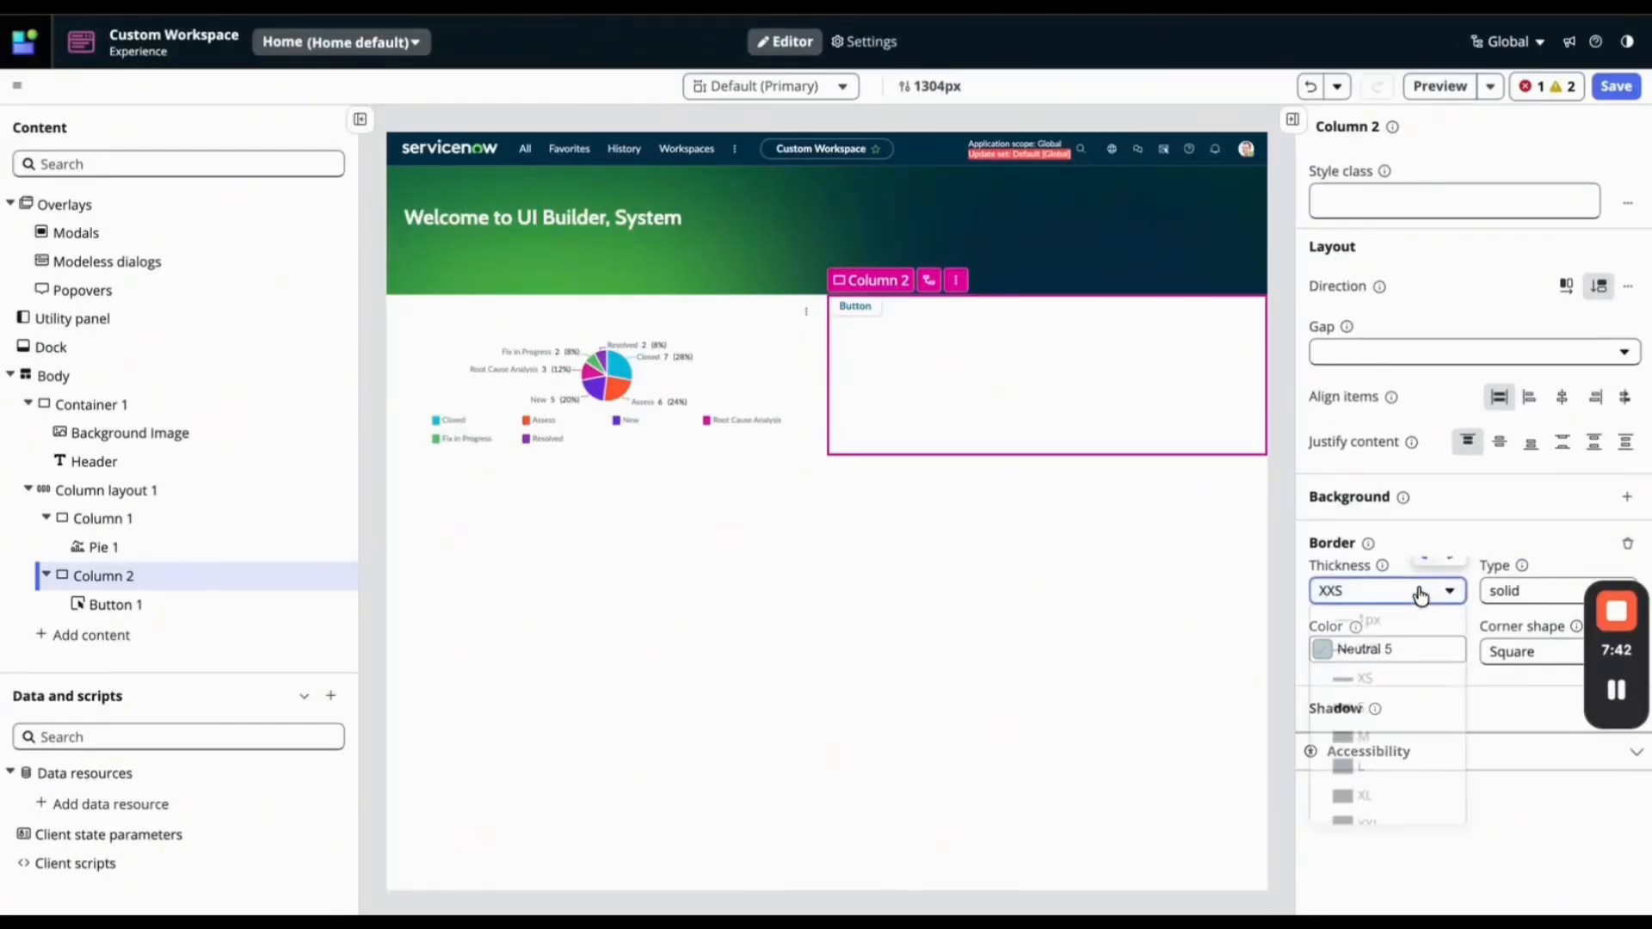
click(1415, 591)
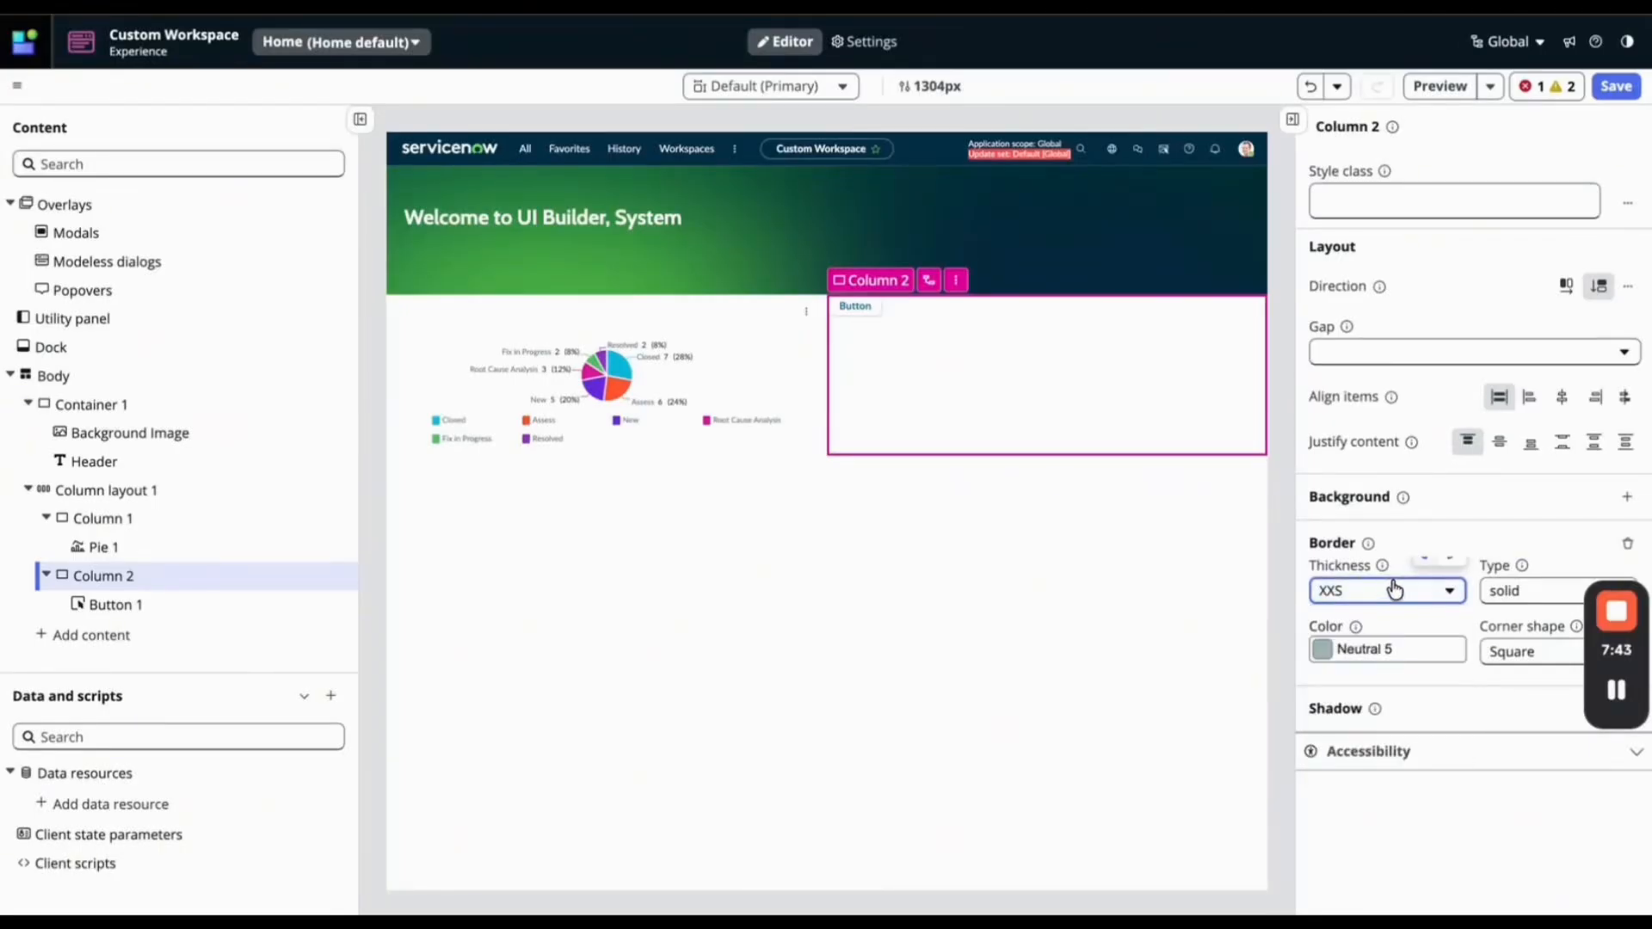
click(1455, 565)
click(1515, 590)
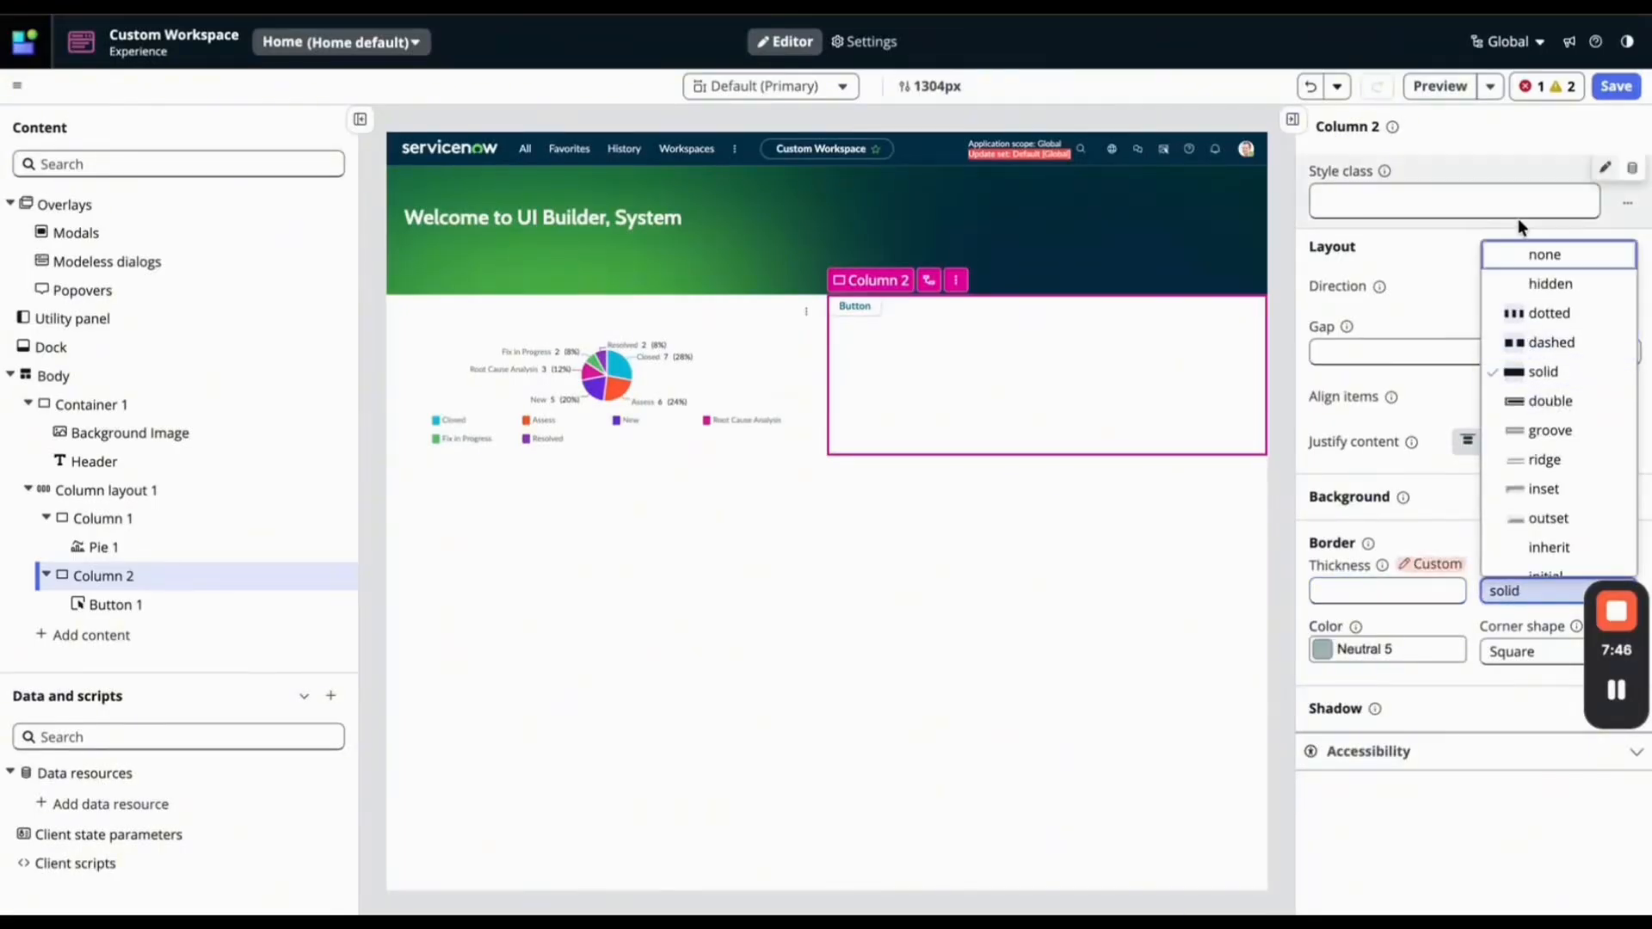
click(1524, 244)
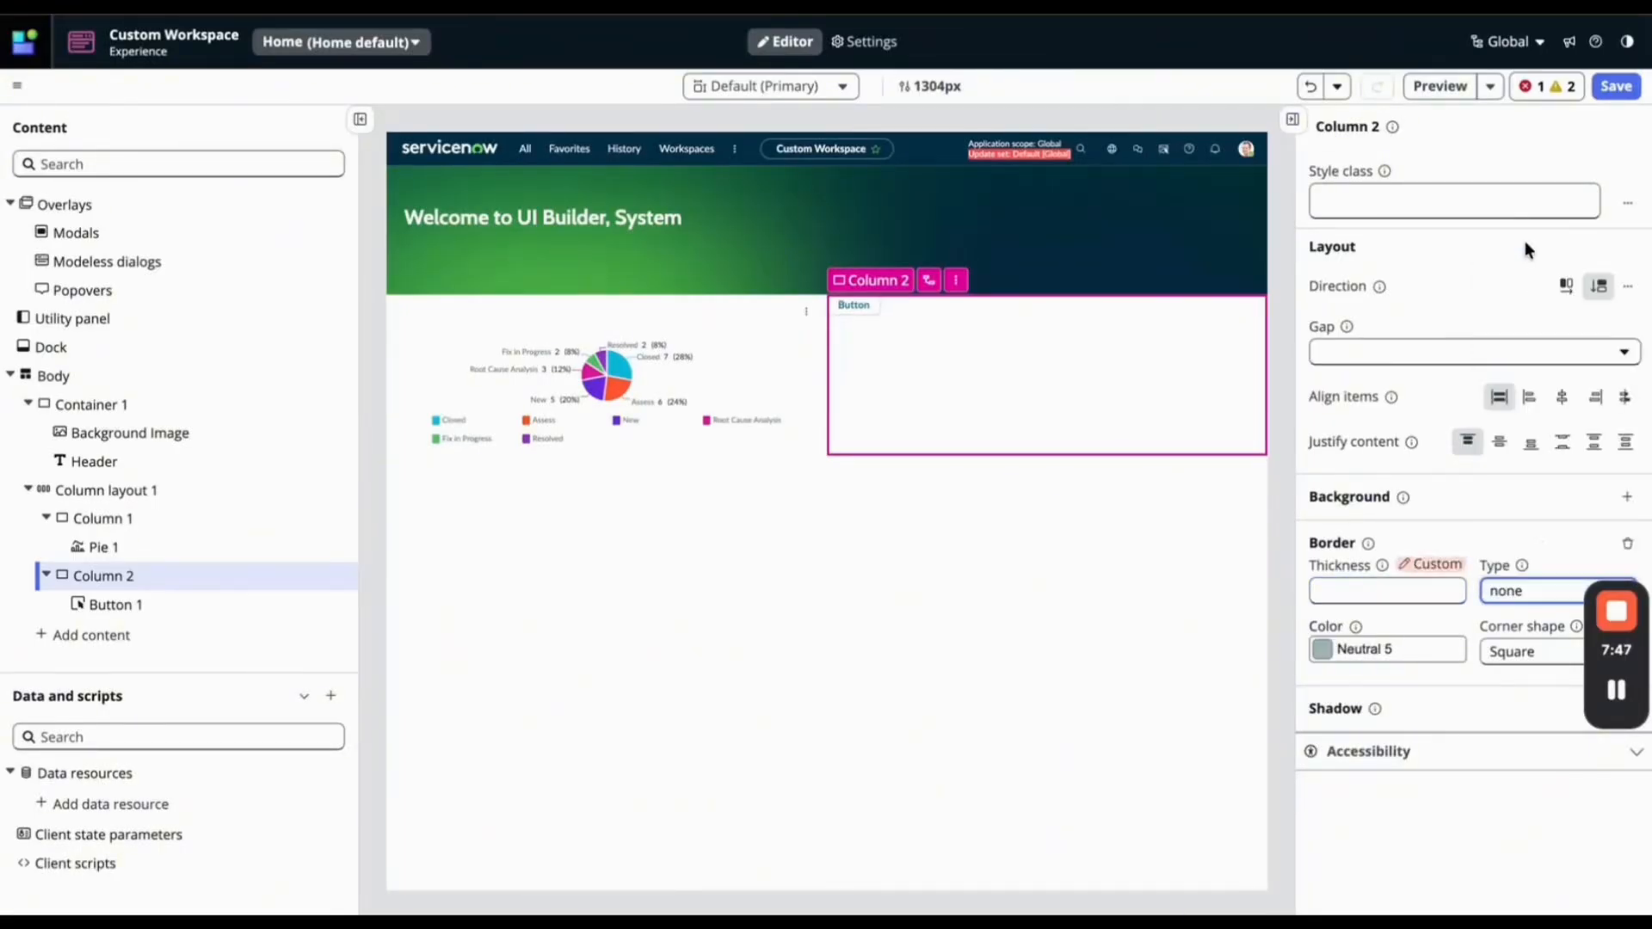
click(1635, 86)
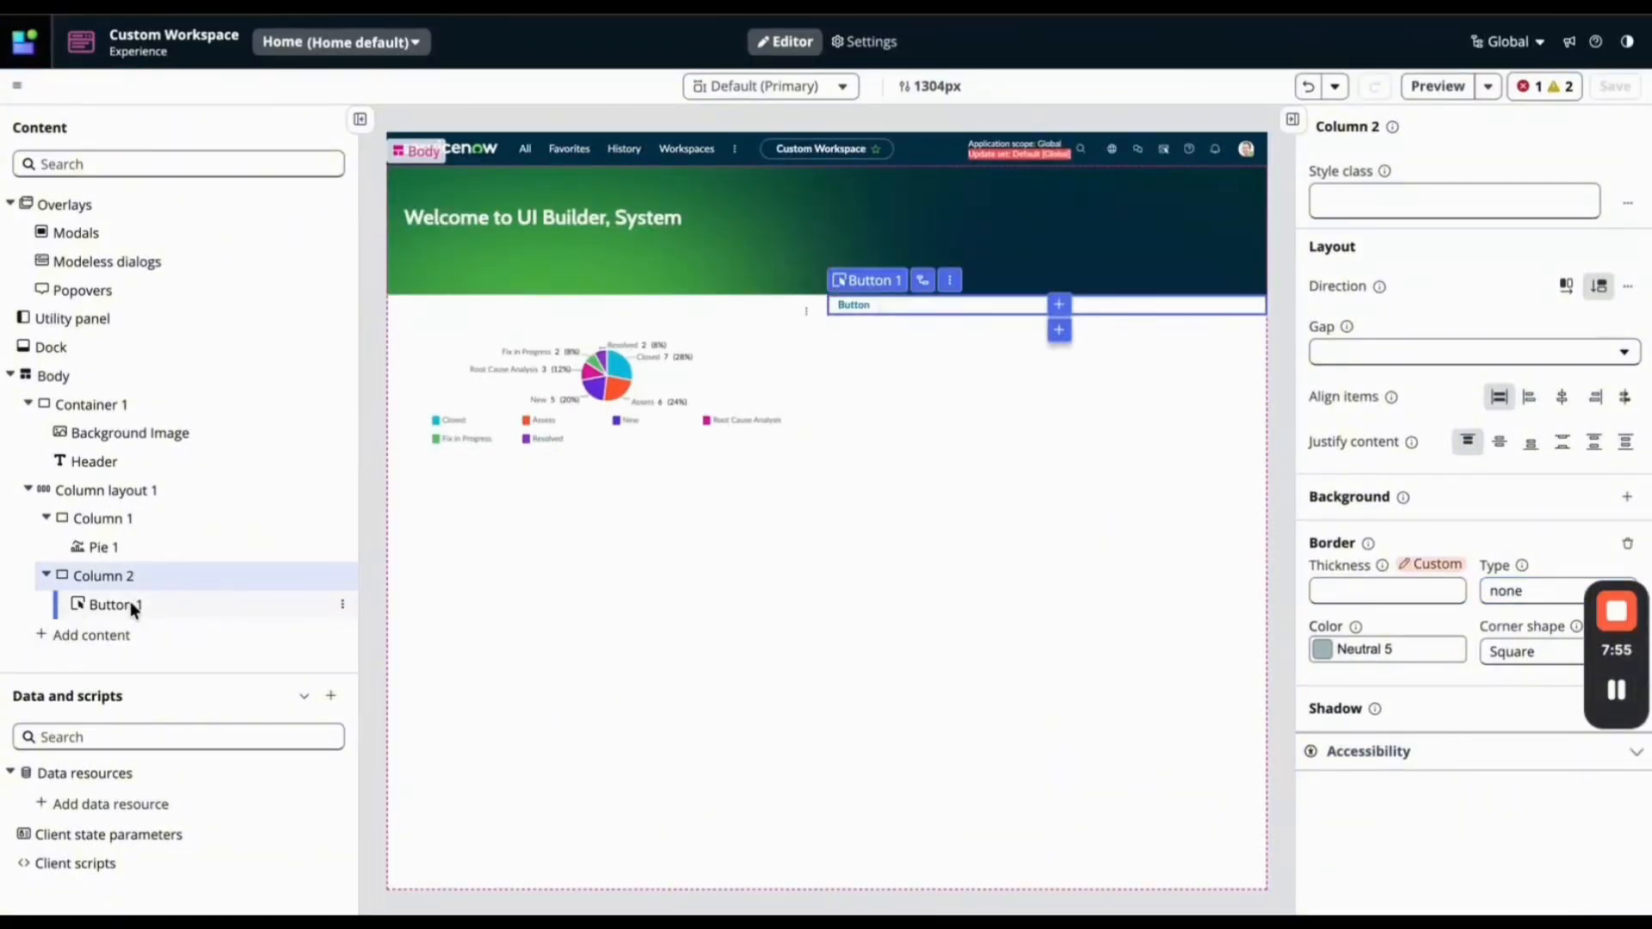
Change the label of Button 1 in Column 2 to "Create New Record".
click(101, 602)
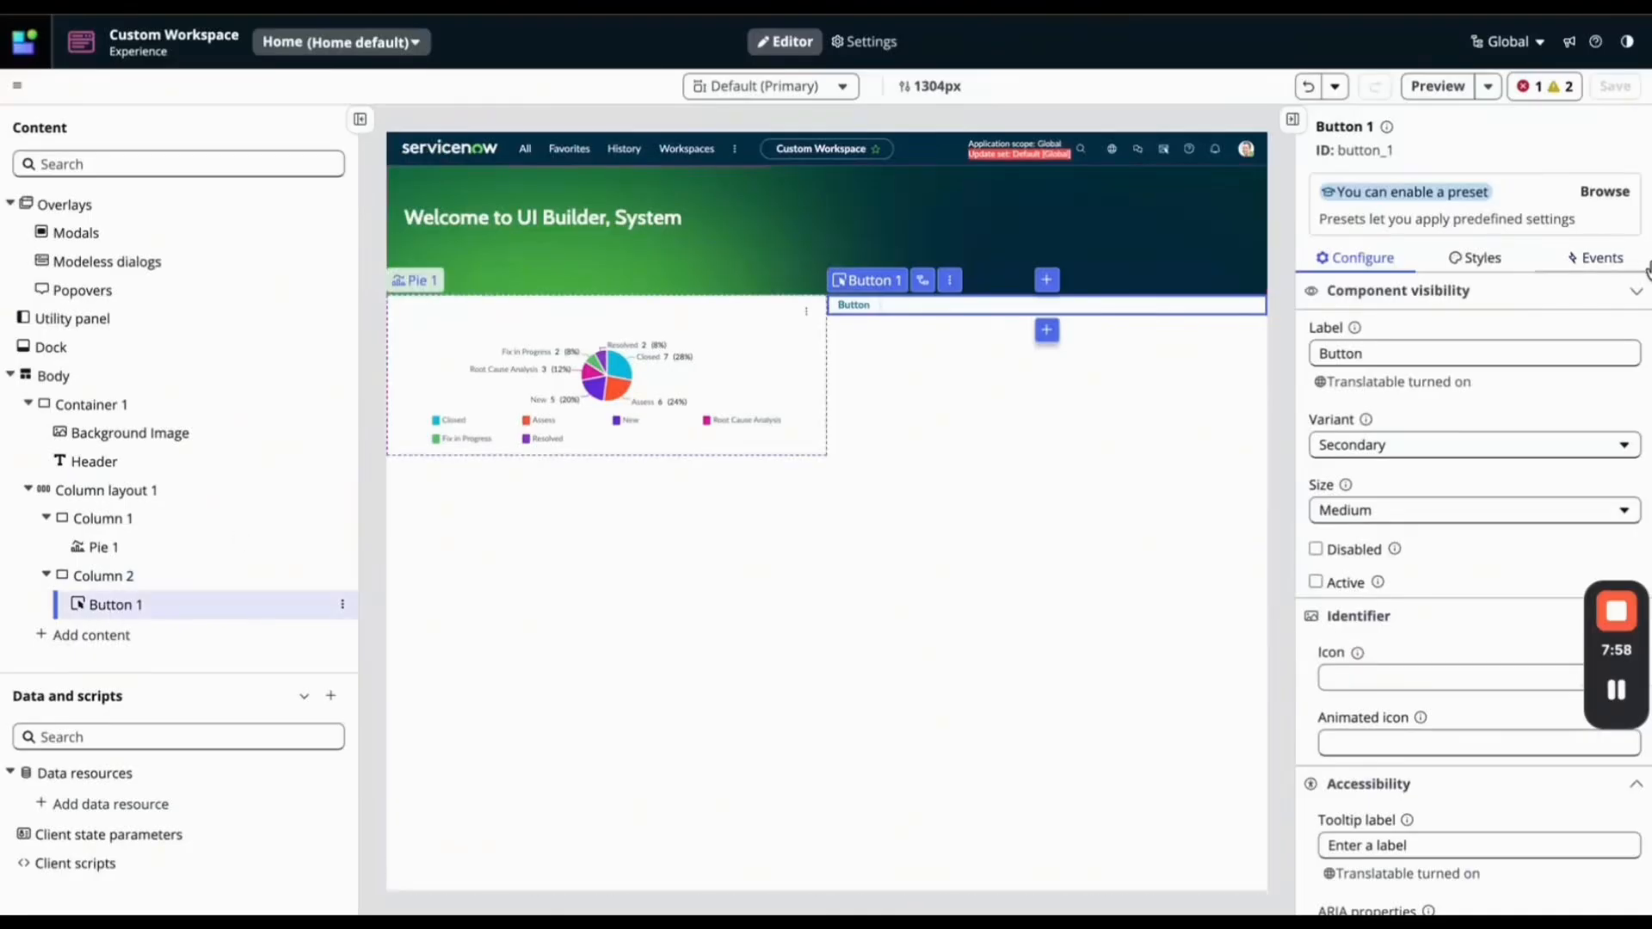
click(1363, 355)
double_click(1334, 353)
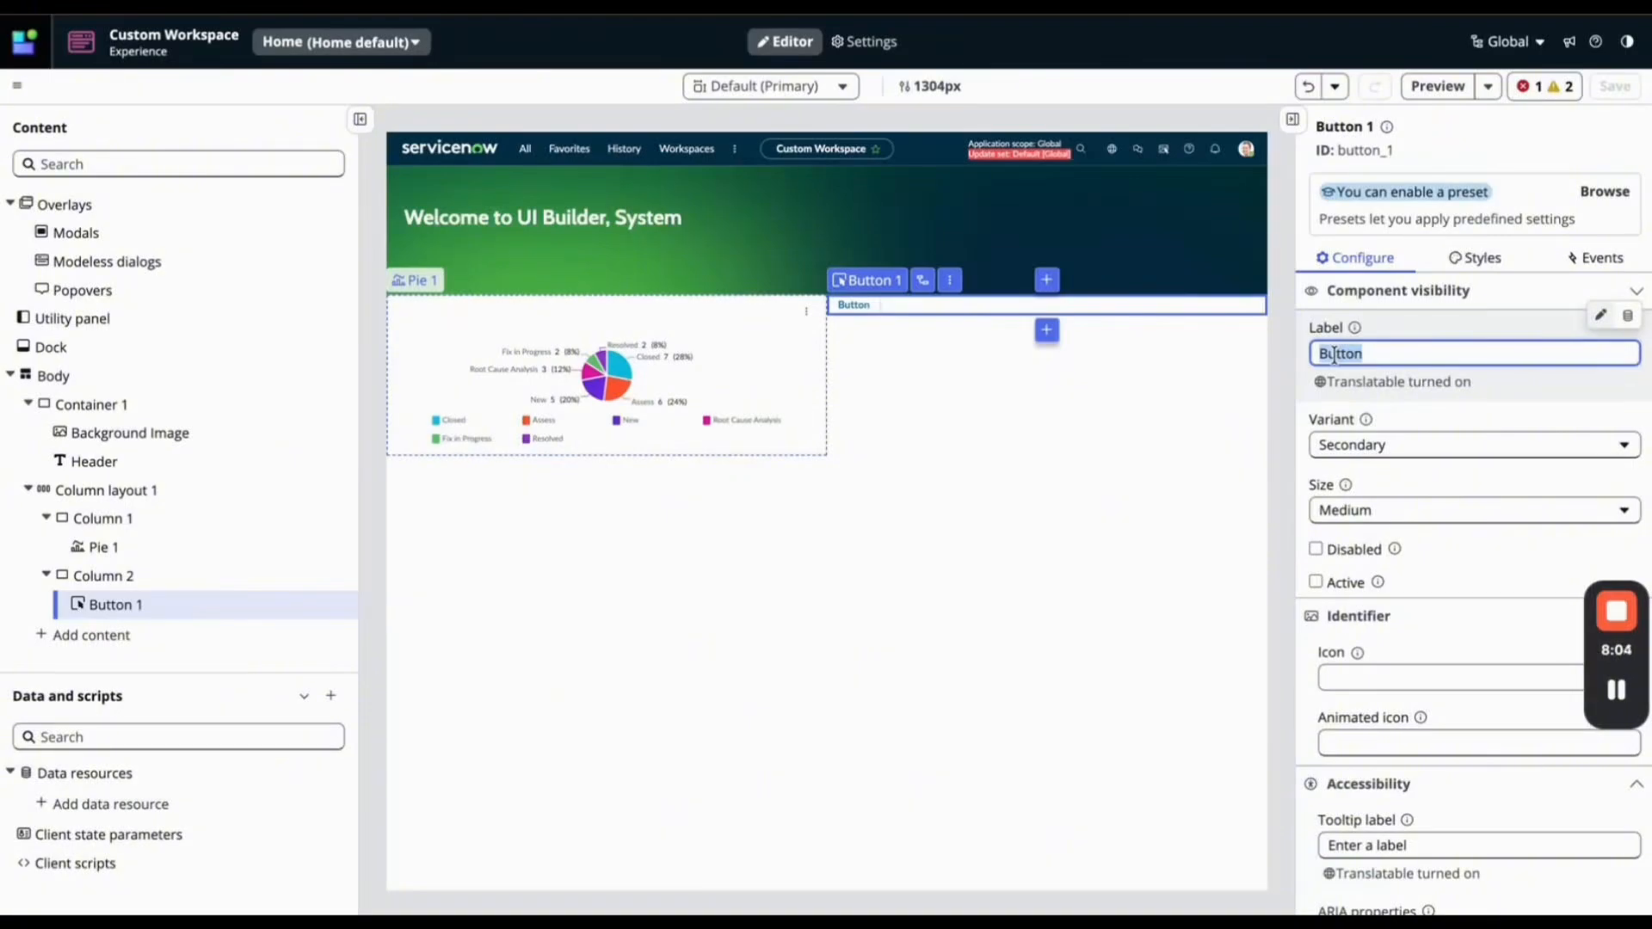
text(Create New Record)
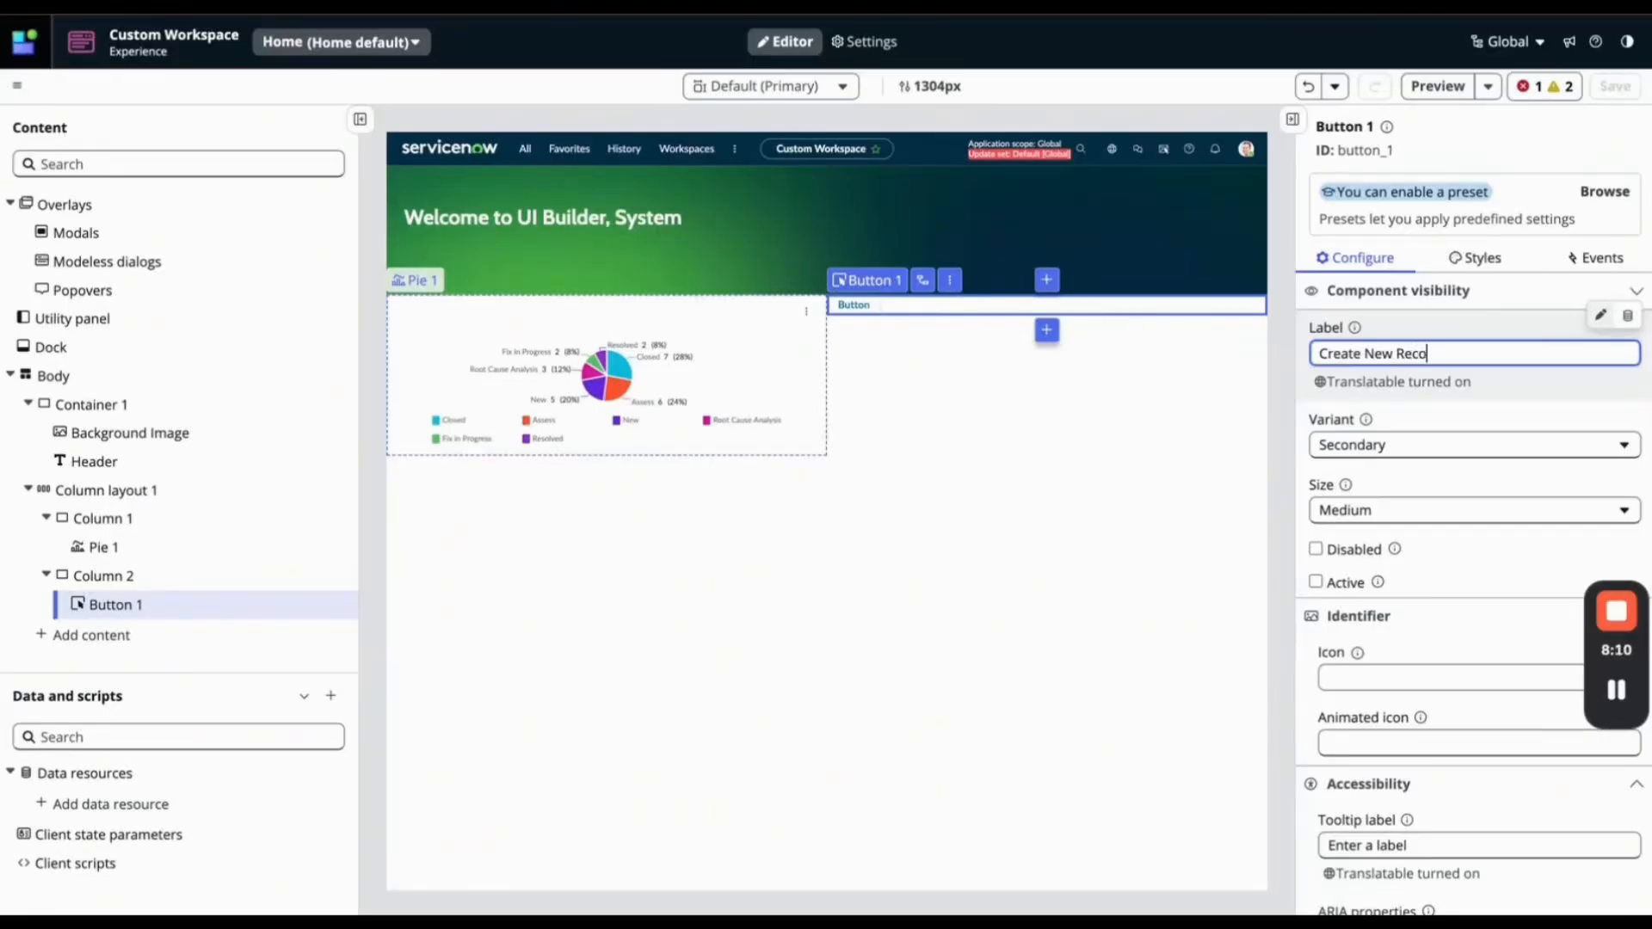
Set the button's size to Large and its variant to Secondary AI.
click(1428, 511)
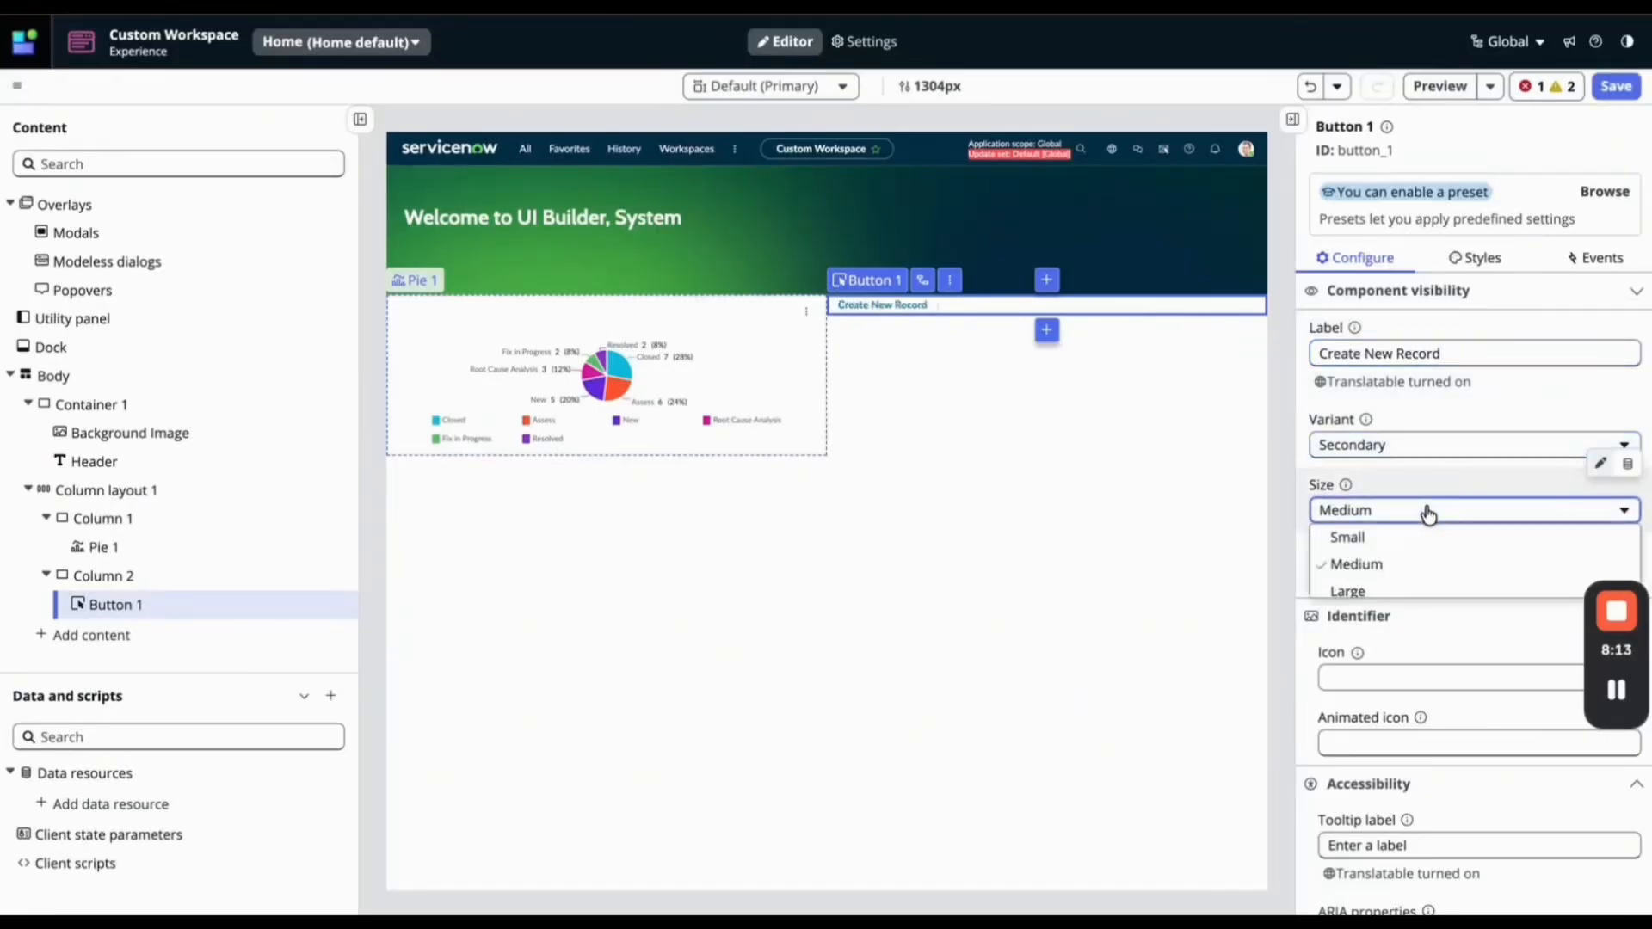
click(1386, 581)
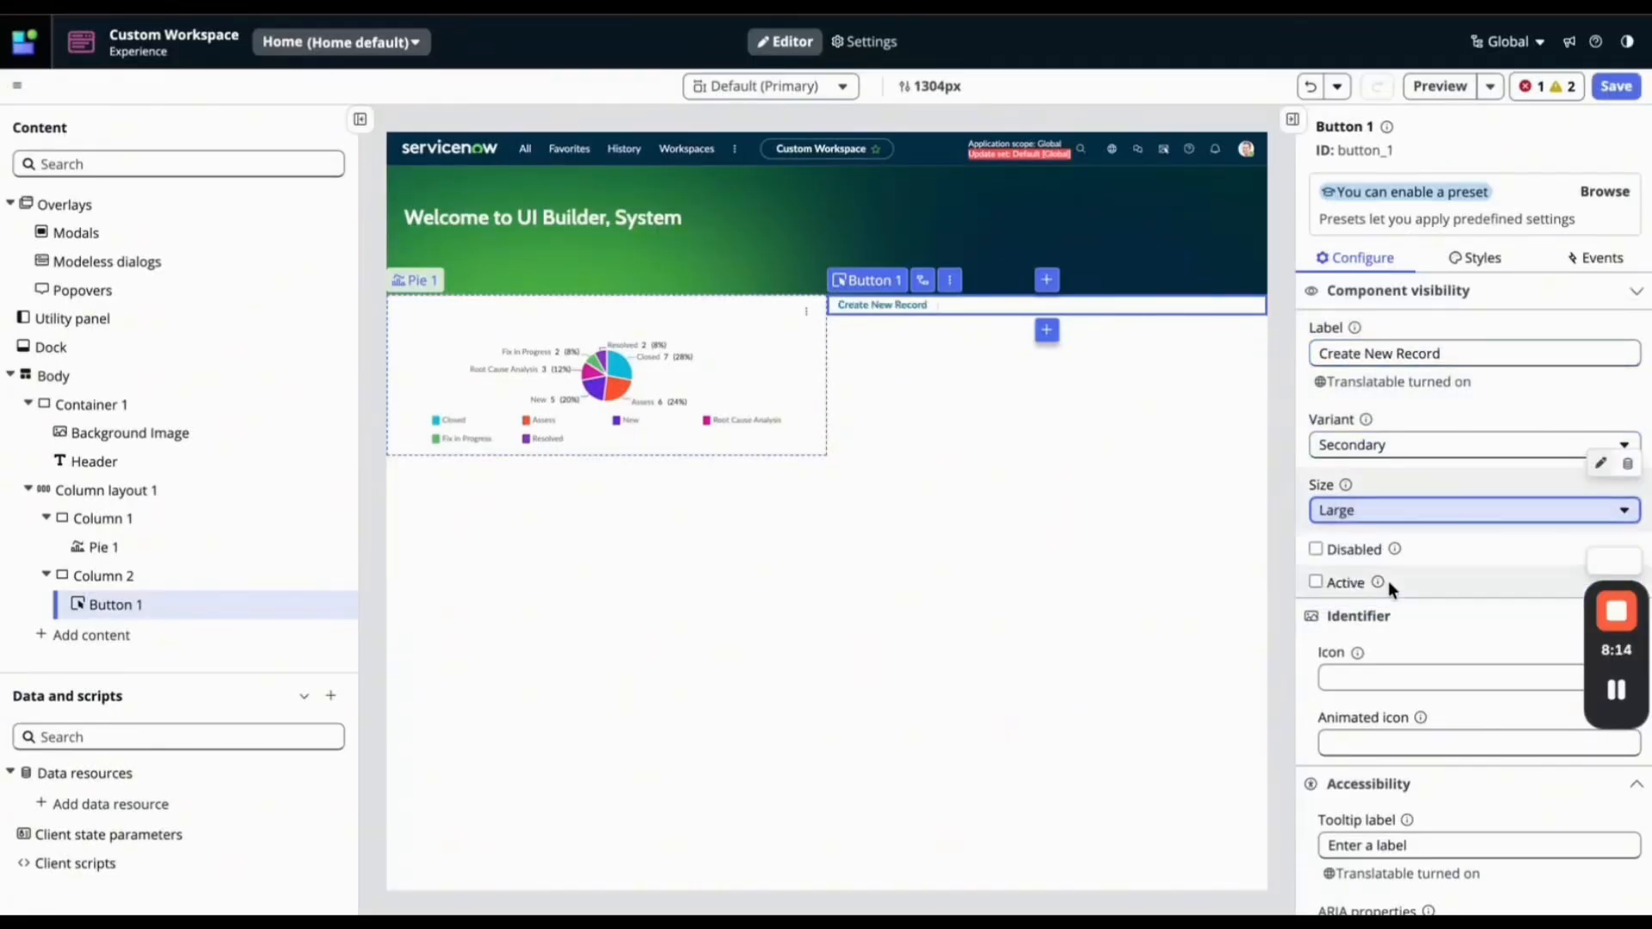
click(1361, 447)
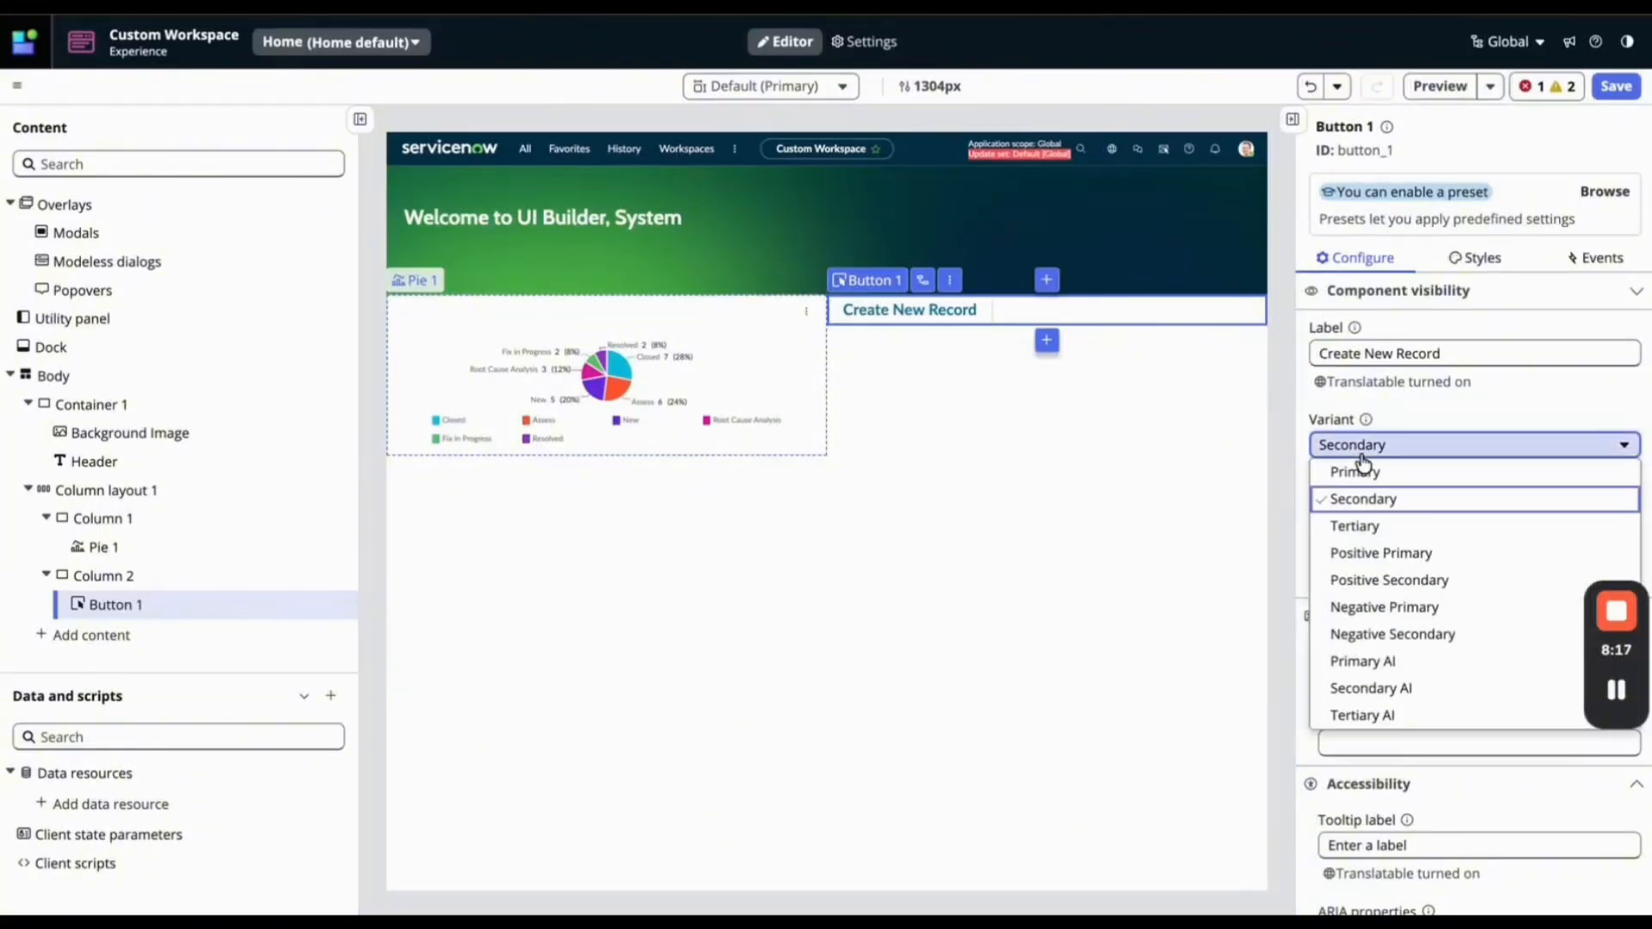
click(1383, 688)
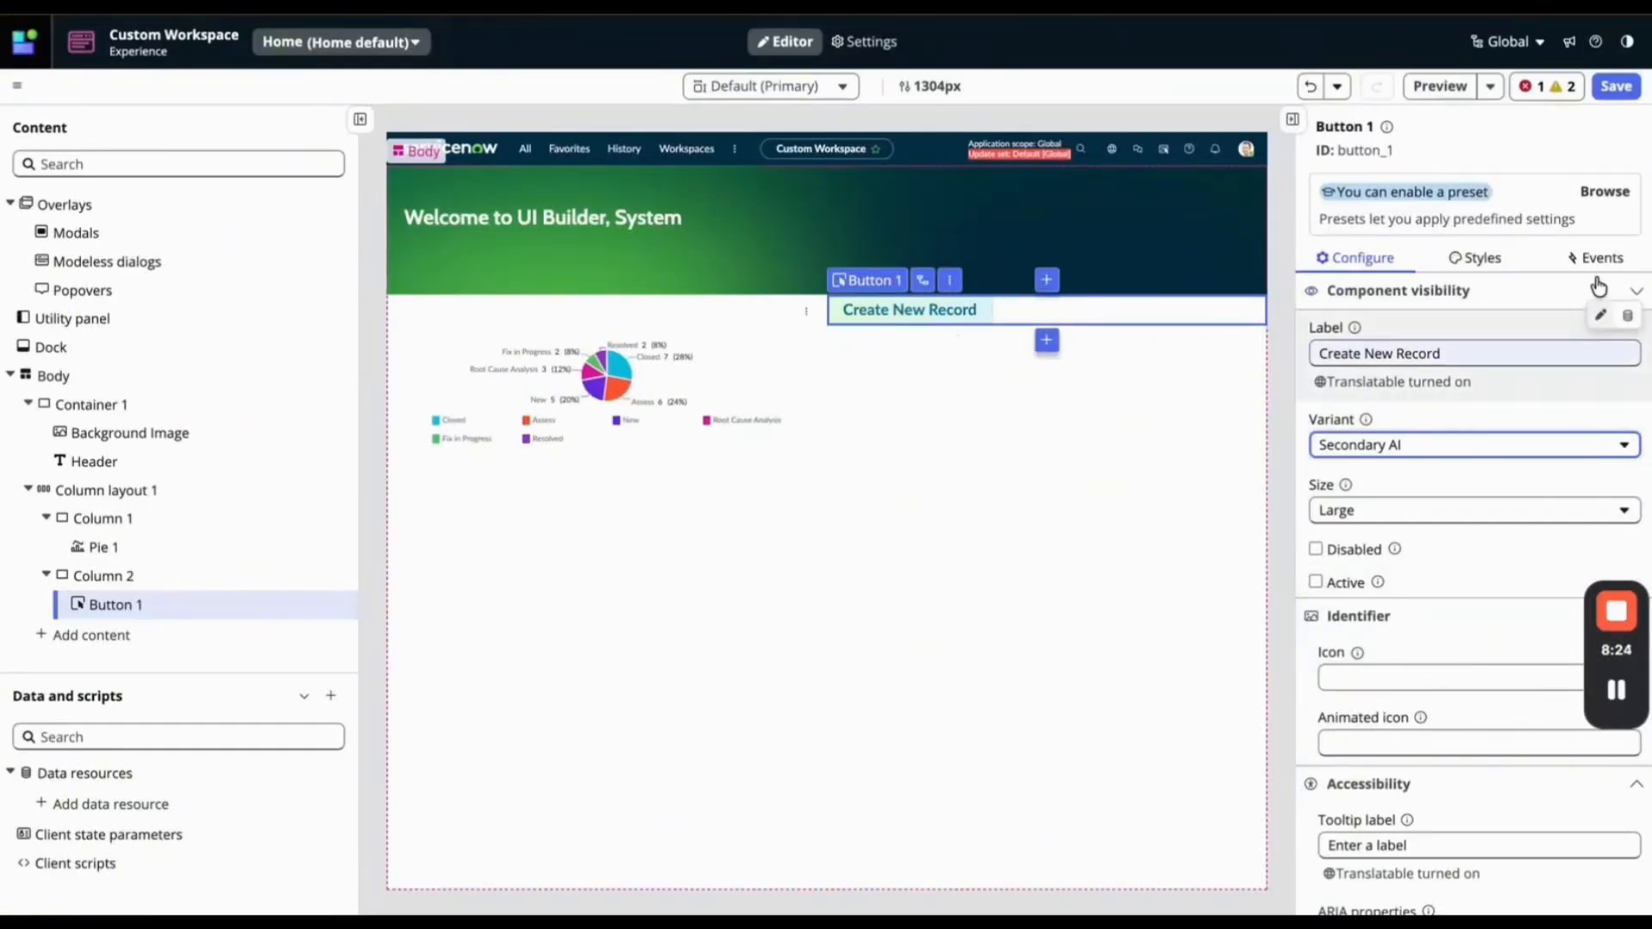
Give the button the arrow-three-split-right-outline icon and save the page.
scroll(1395, 589, down, 1)
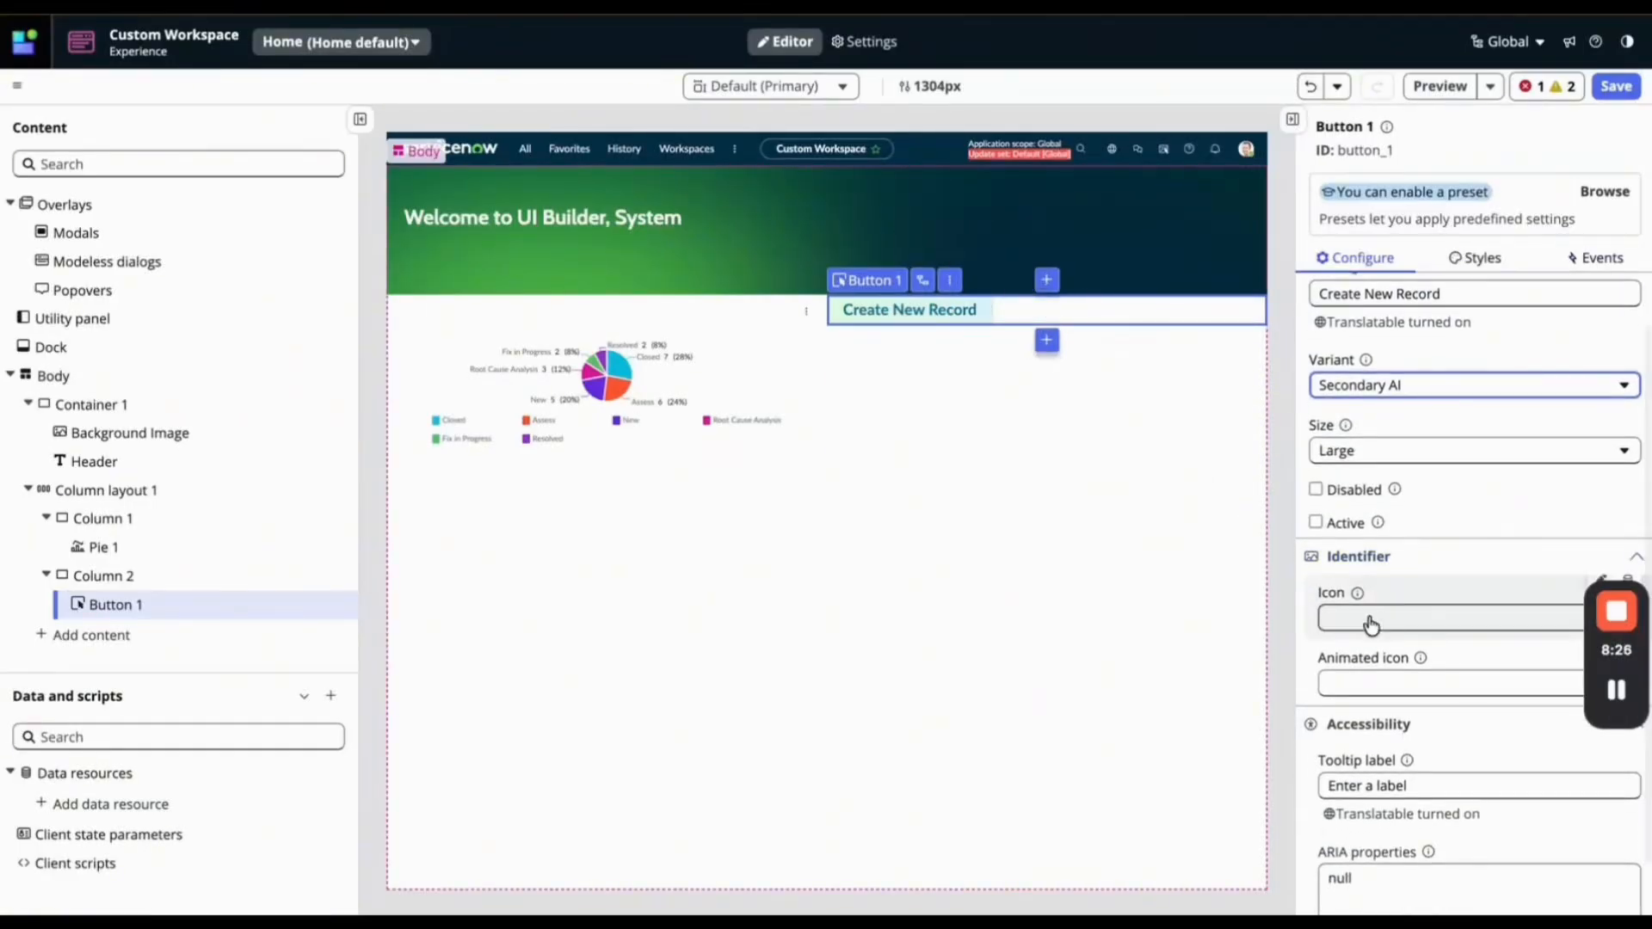
click(1371, 620)
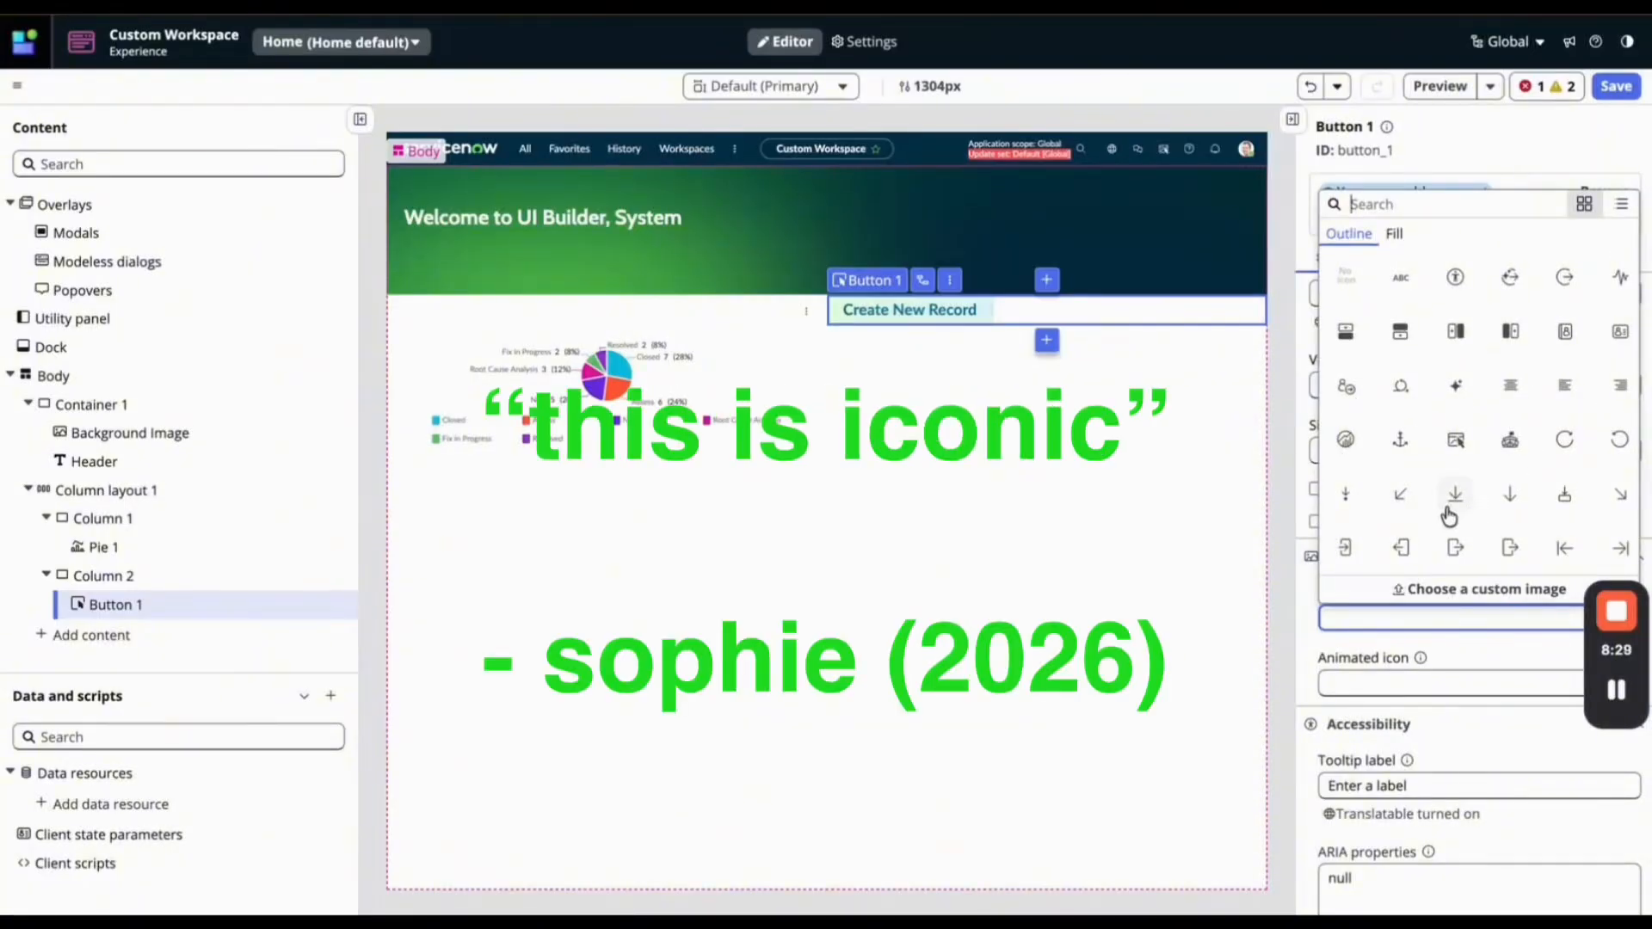
scroll(1402, 516, down, 3)
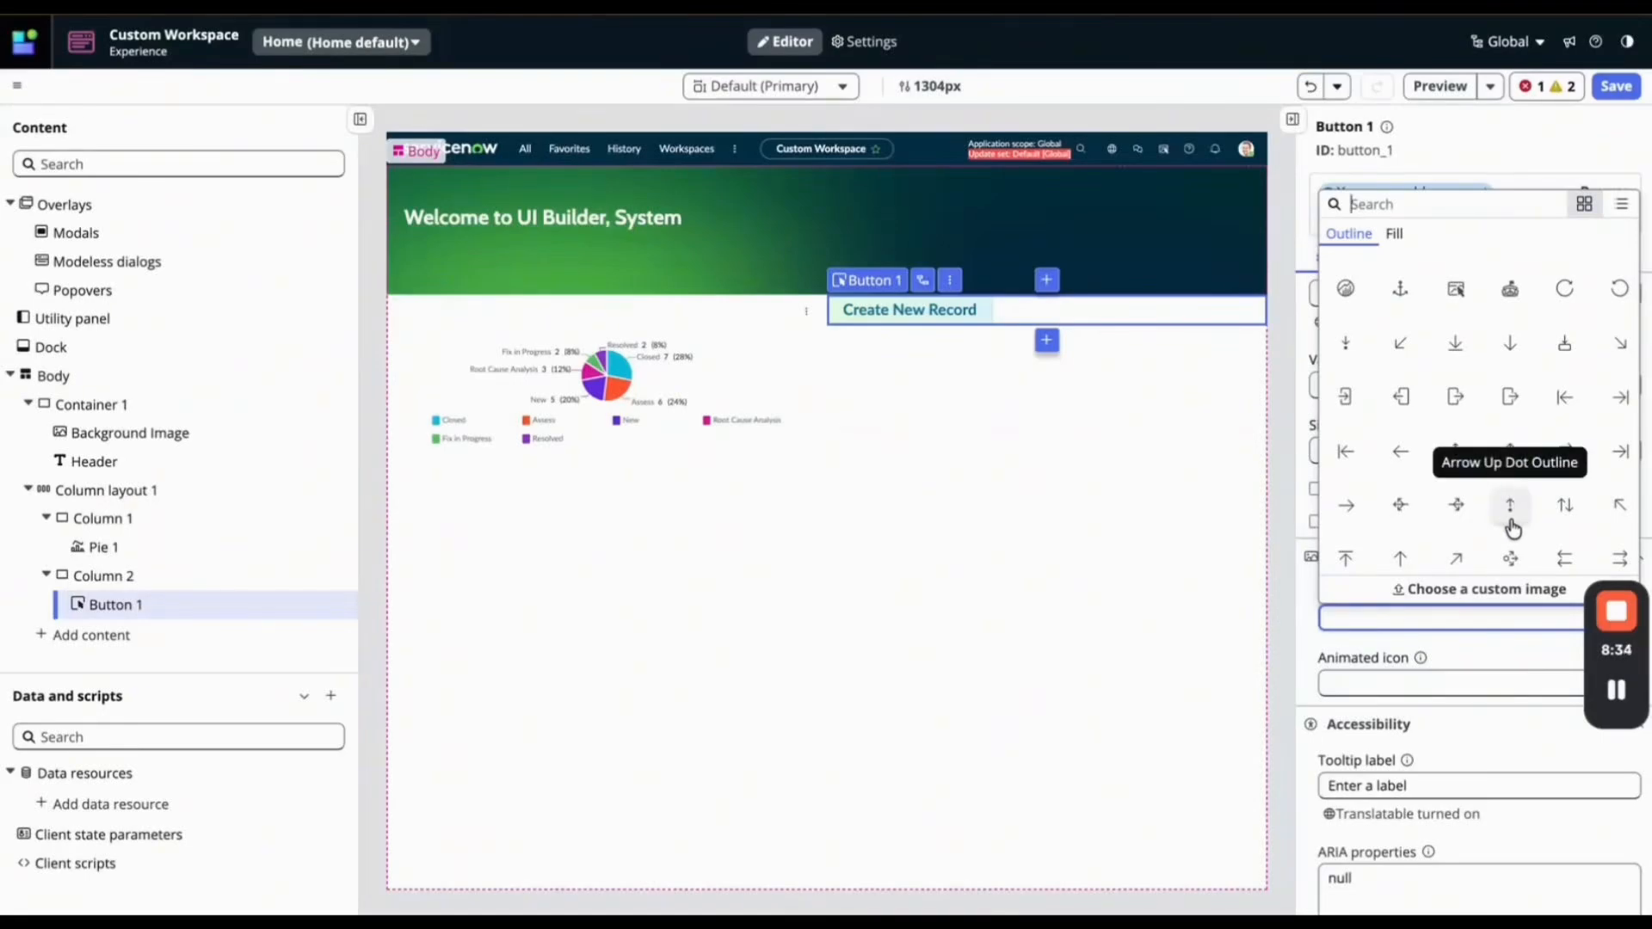
click(1456, 507)
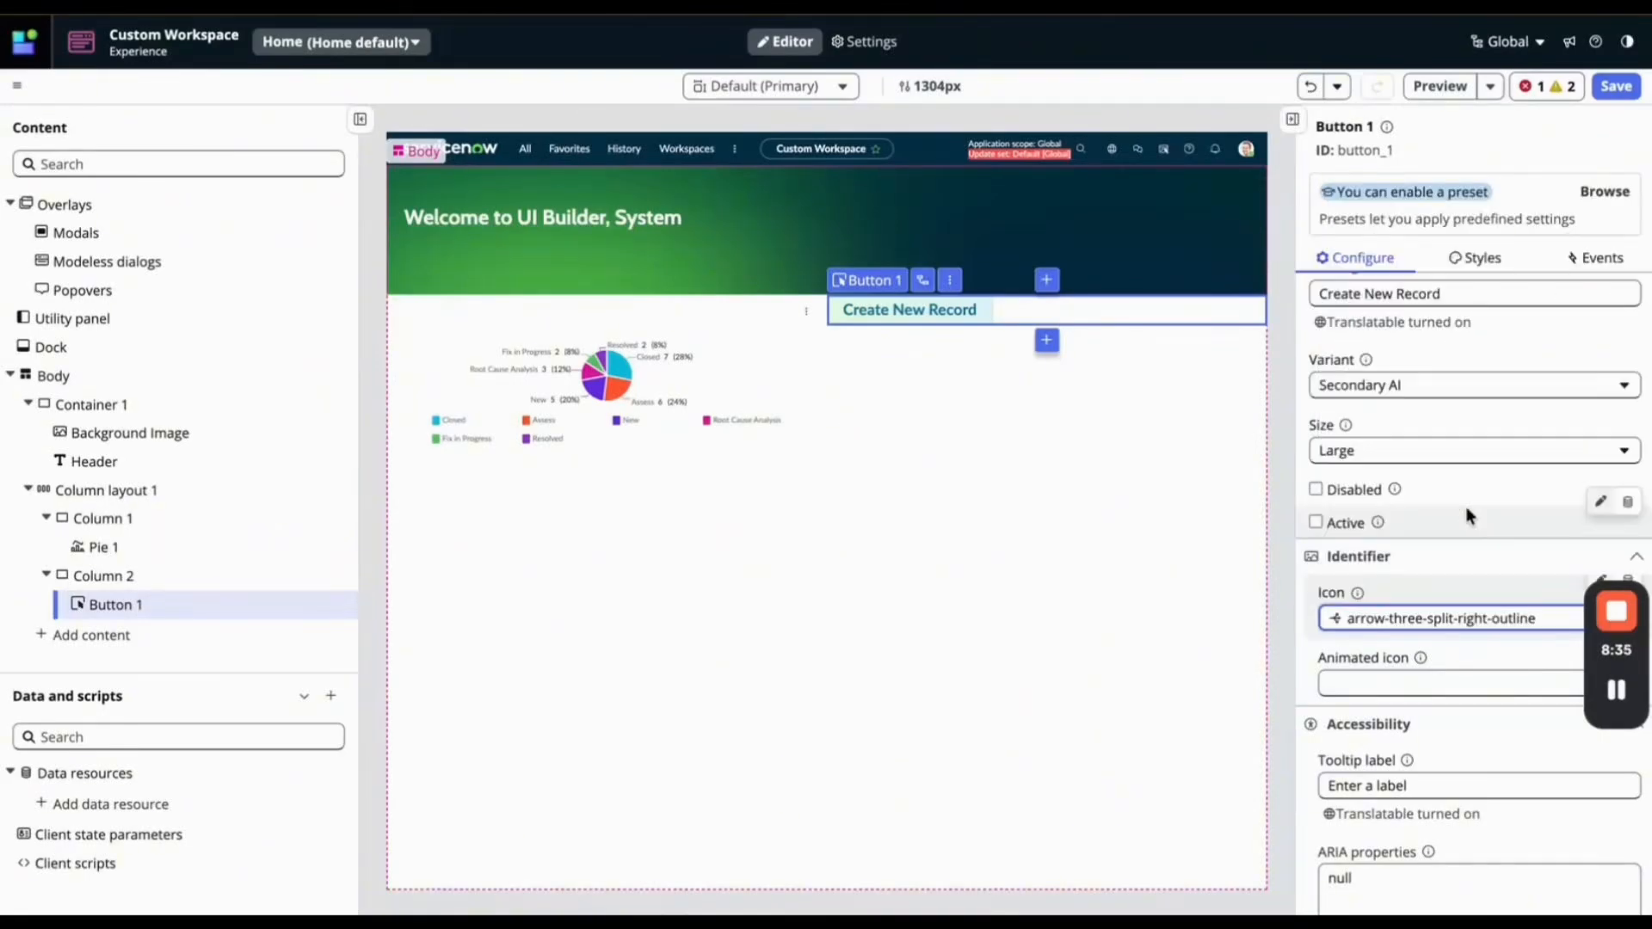
scroll(1451, 719, down, 1)
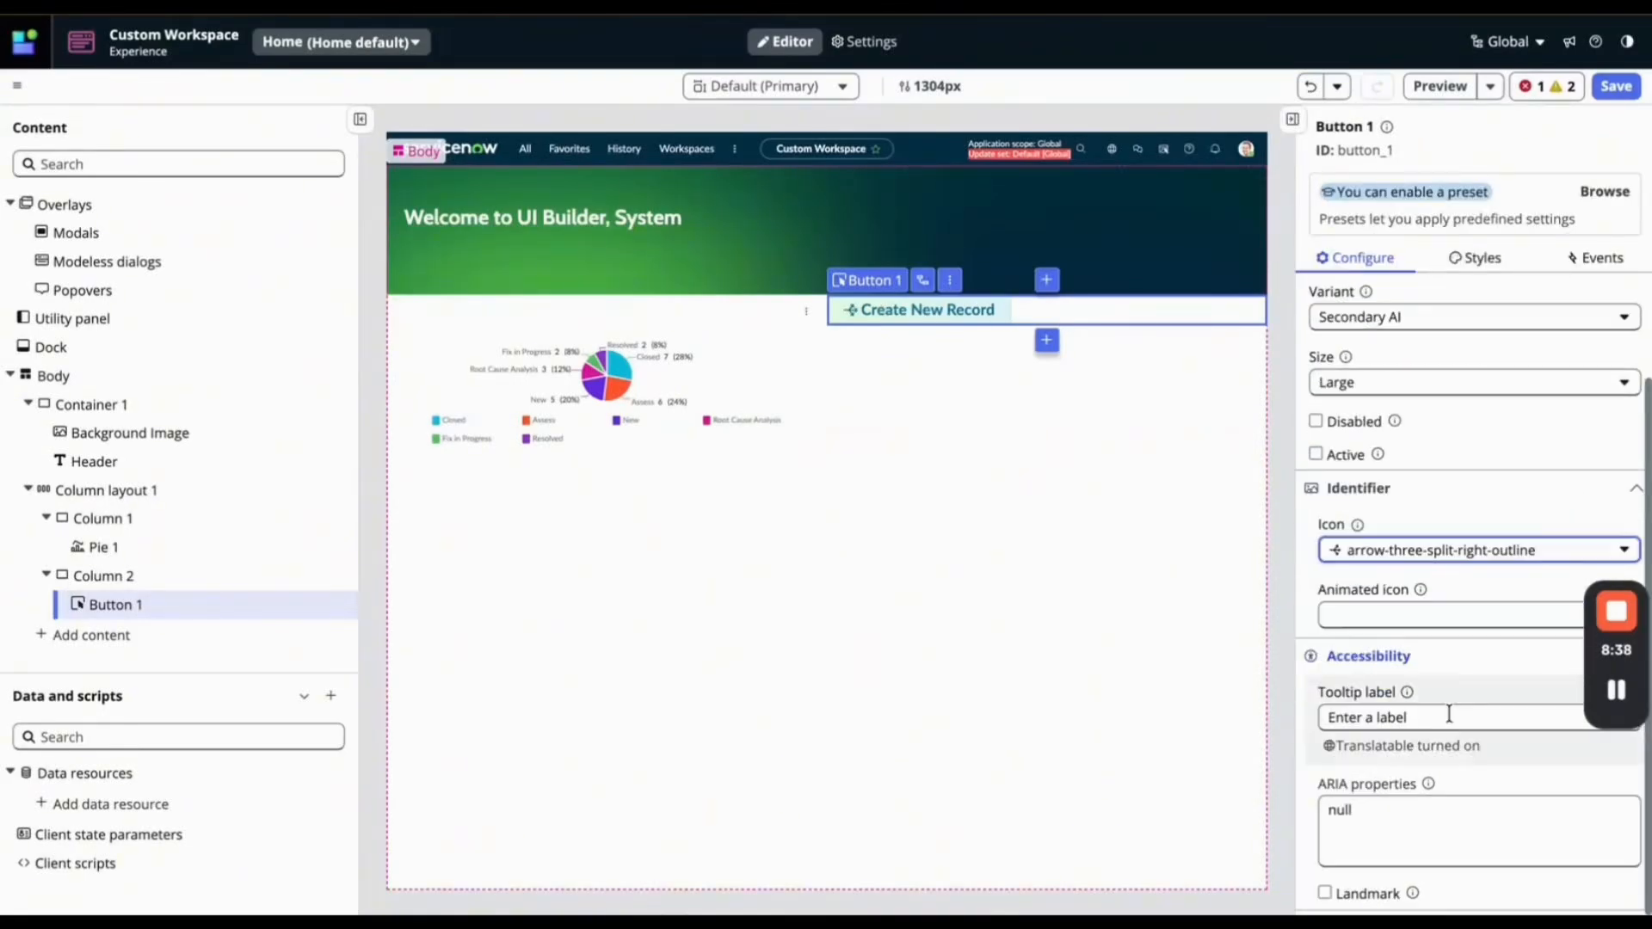
click(1609, 86)
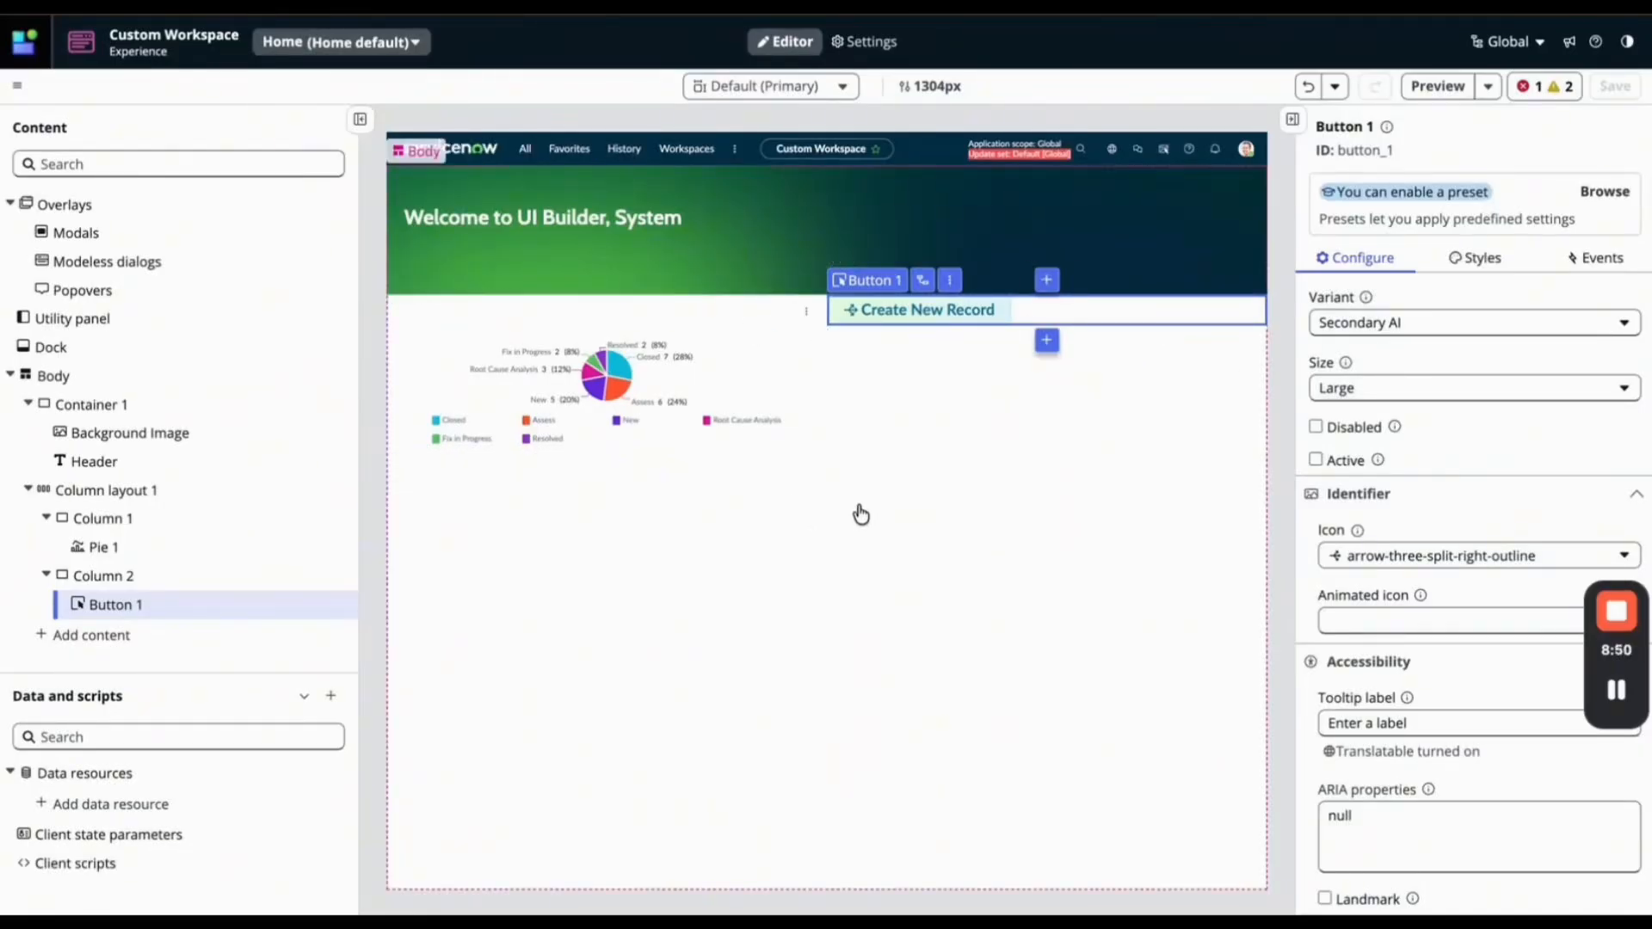
Open the button's custom CSS and add display: flex, font-size: 18px and height: 80px inside the rule.
click(1460, 270)
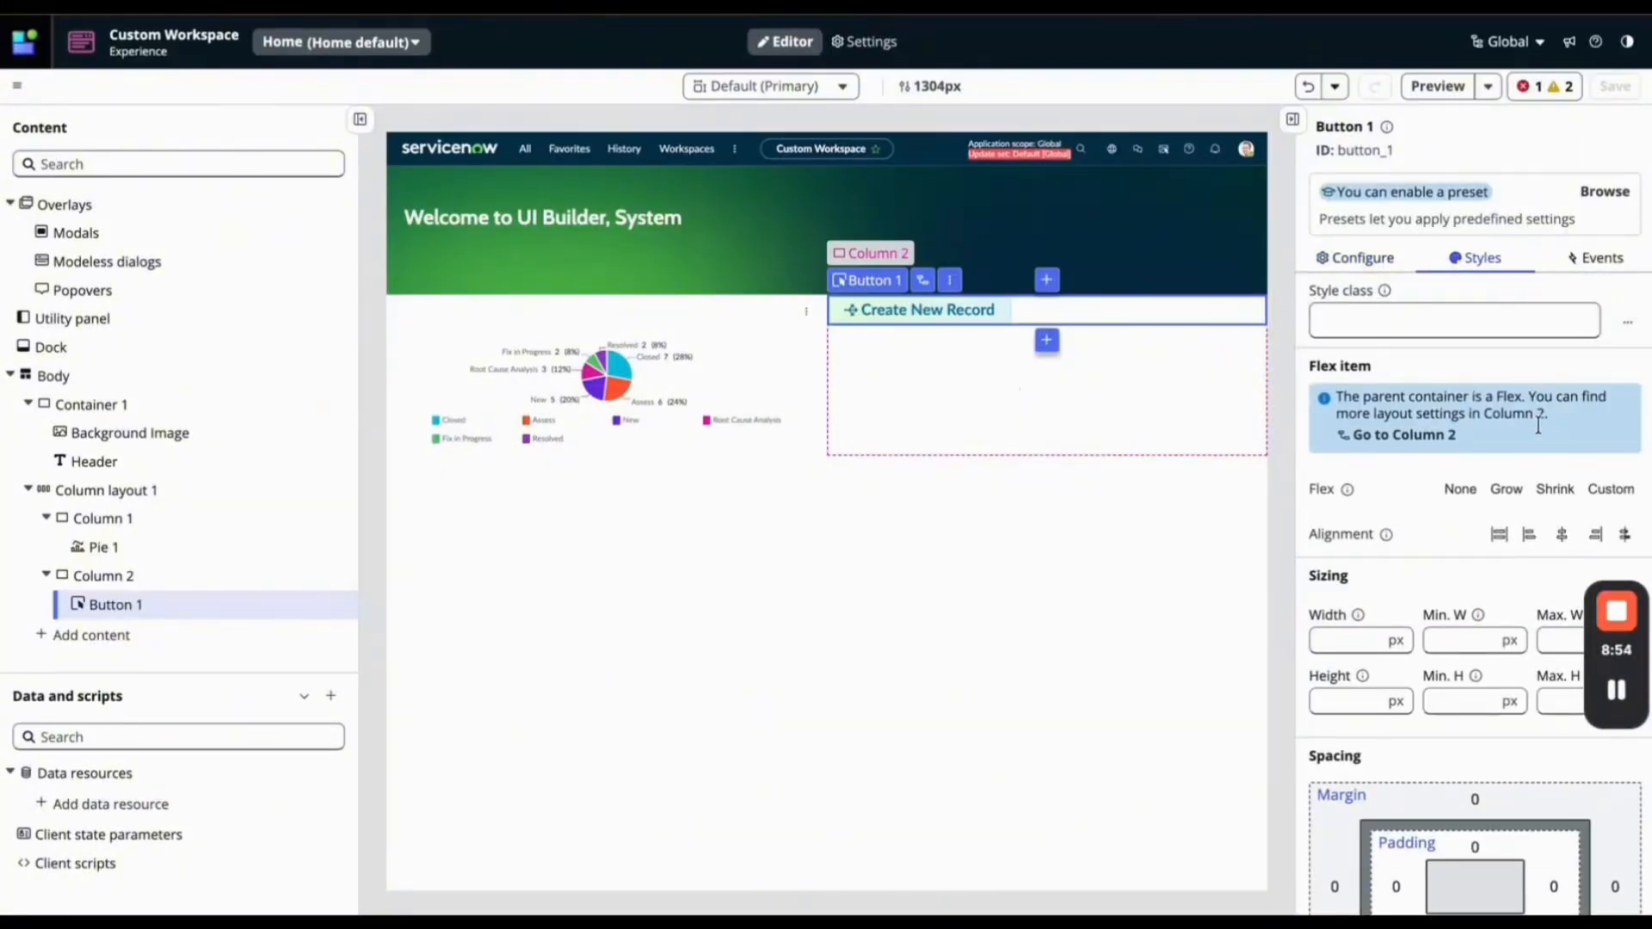
scroll(1508, 461, down, 3)
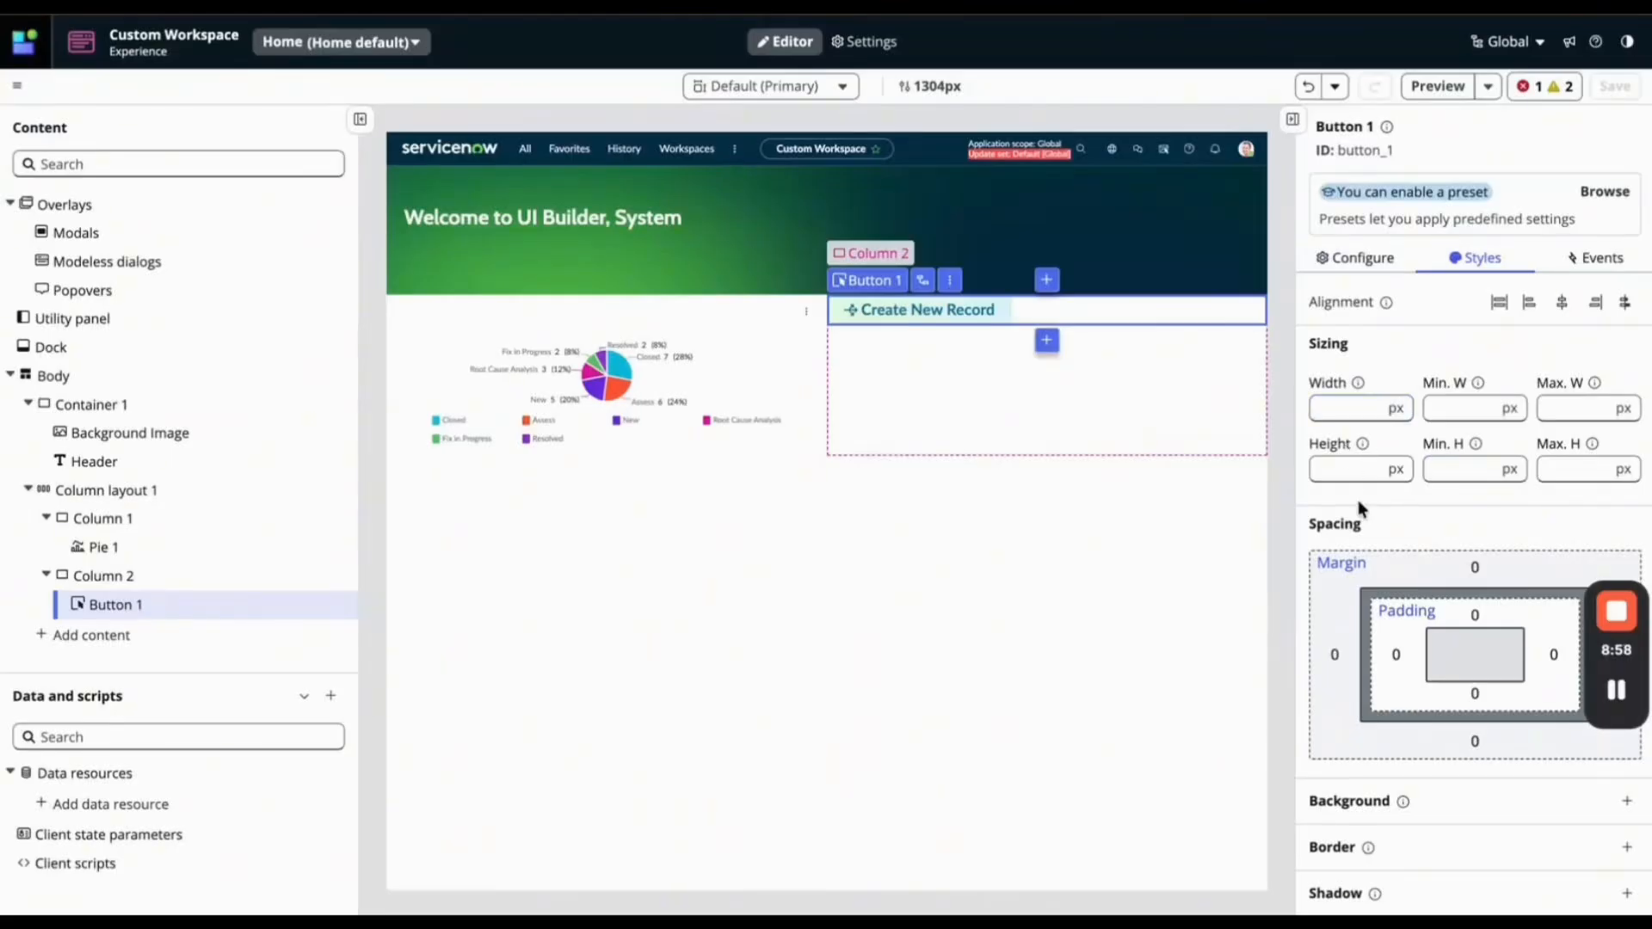
scroll(1377, 464, down, 1)
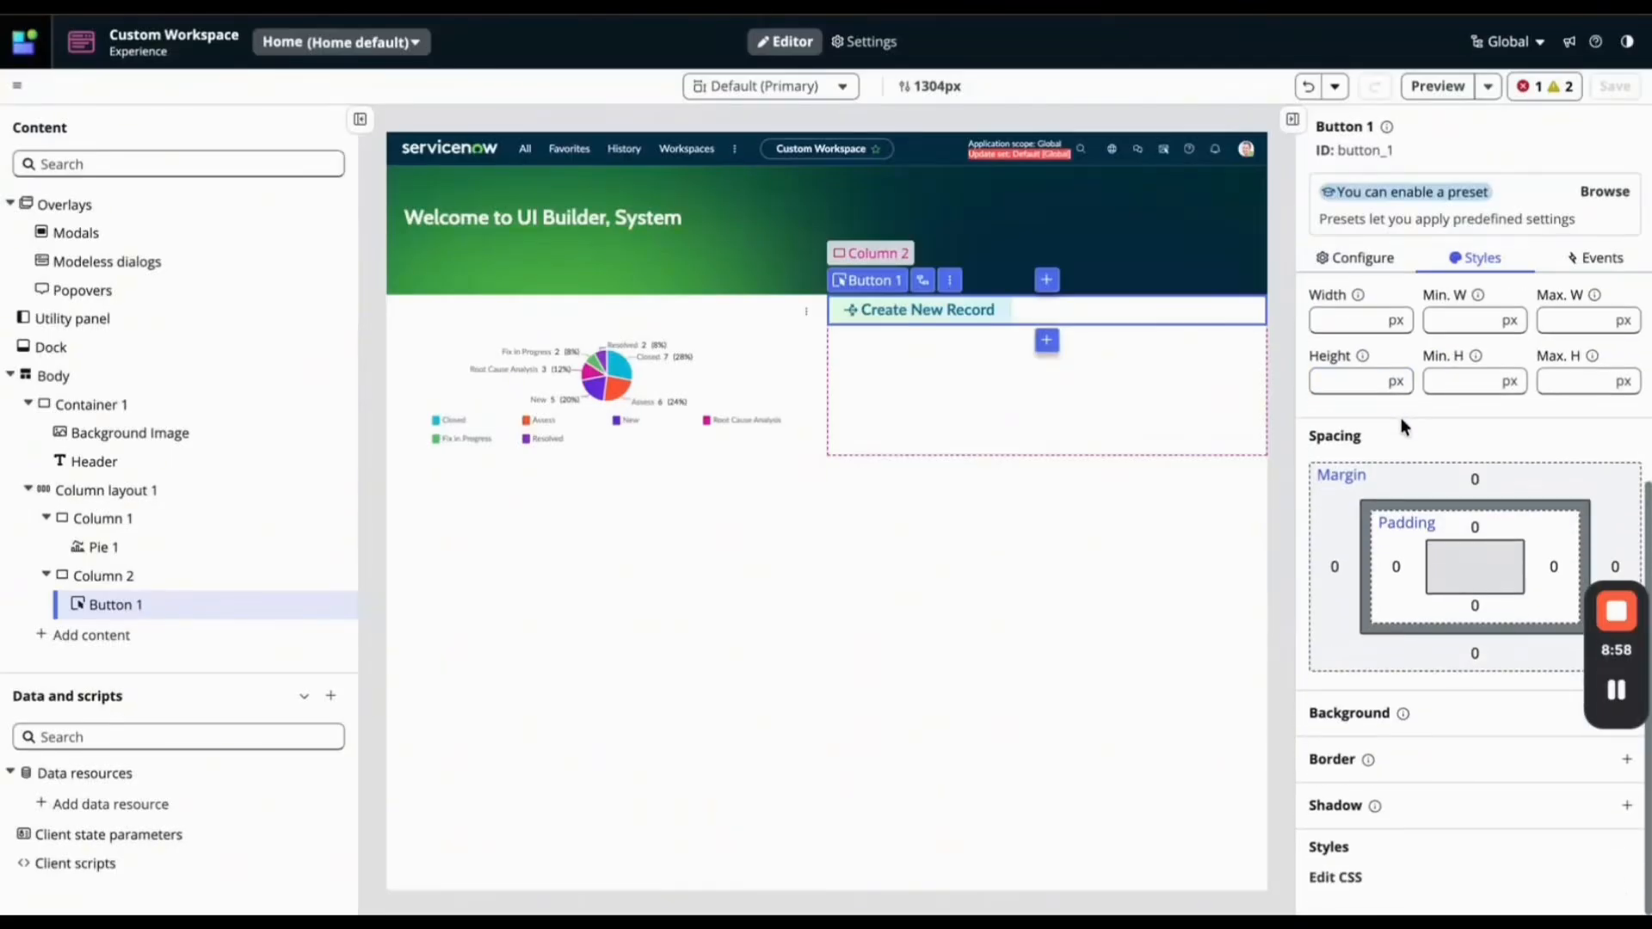
click(1334, 894)
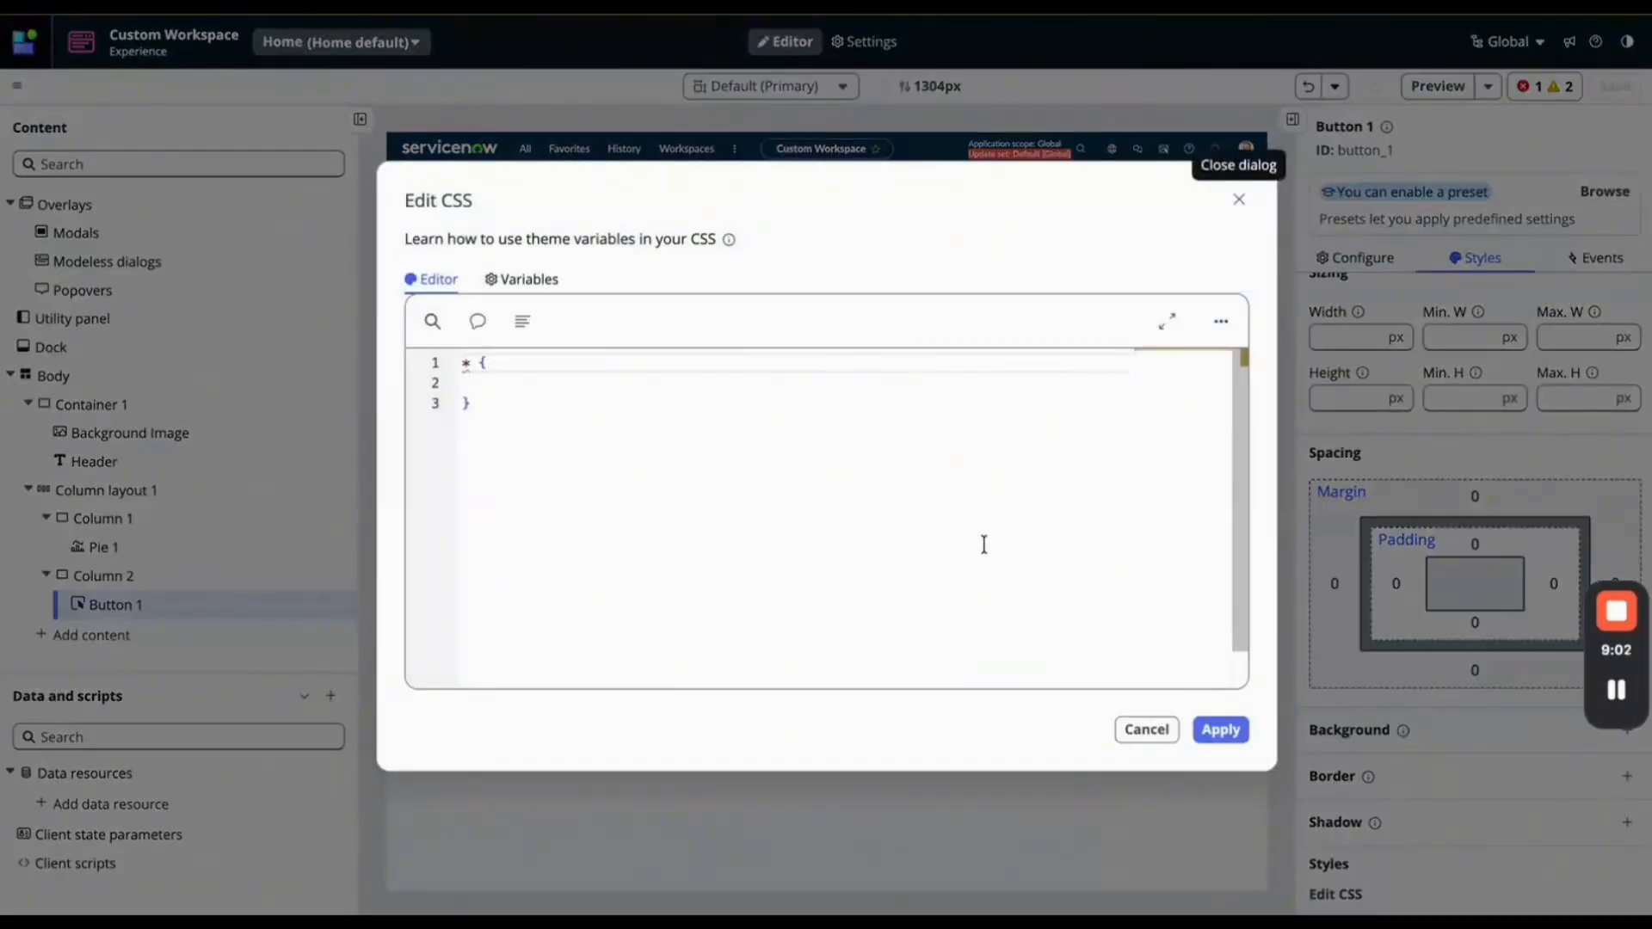
click(498, 380)
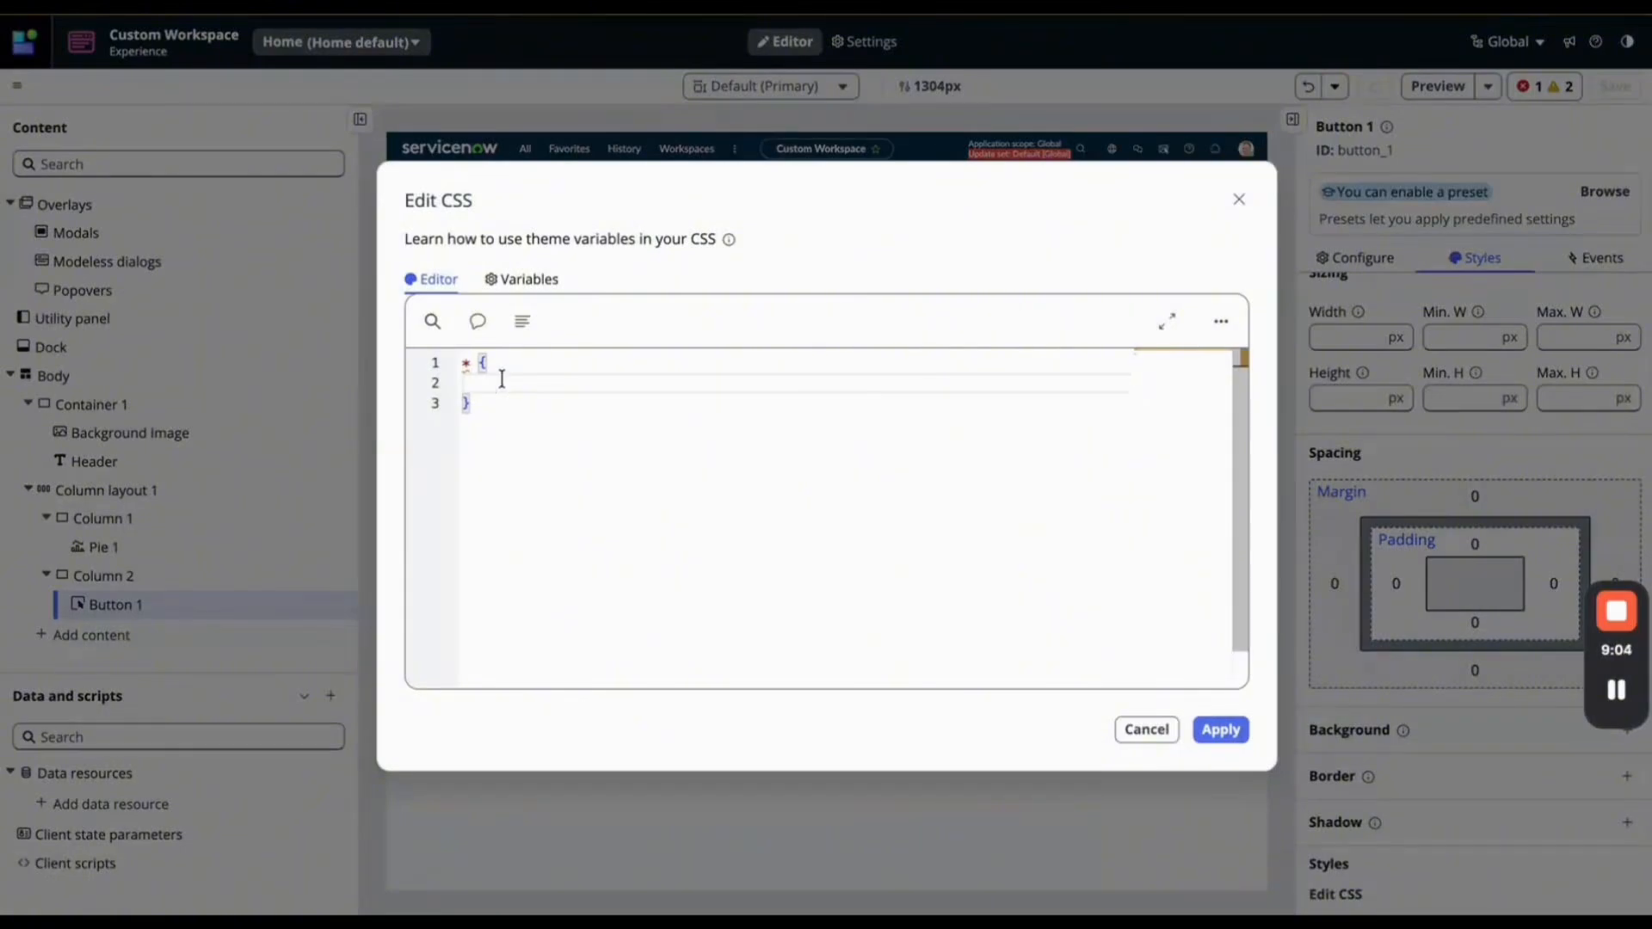
text(display: flex;)
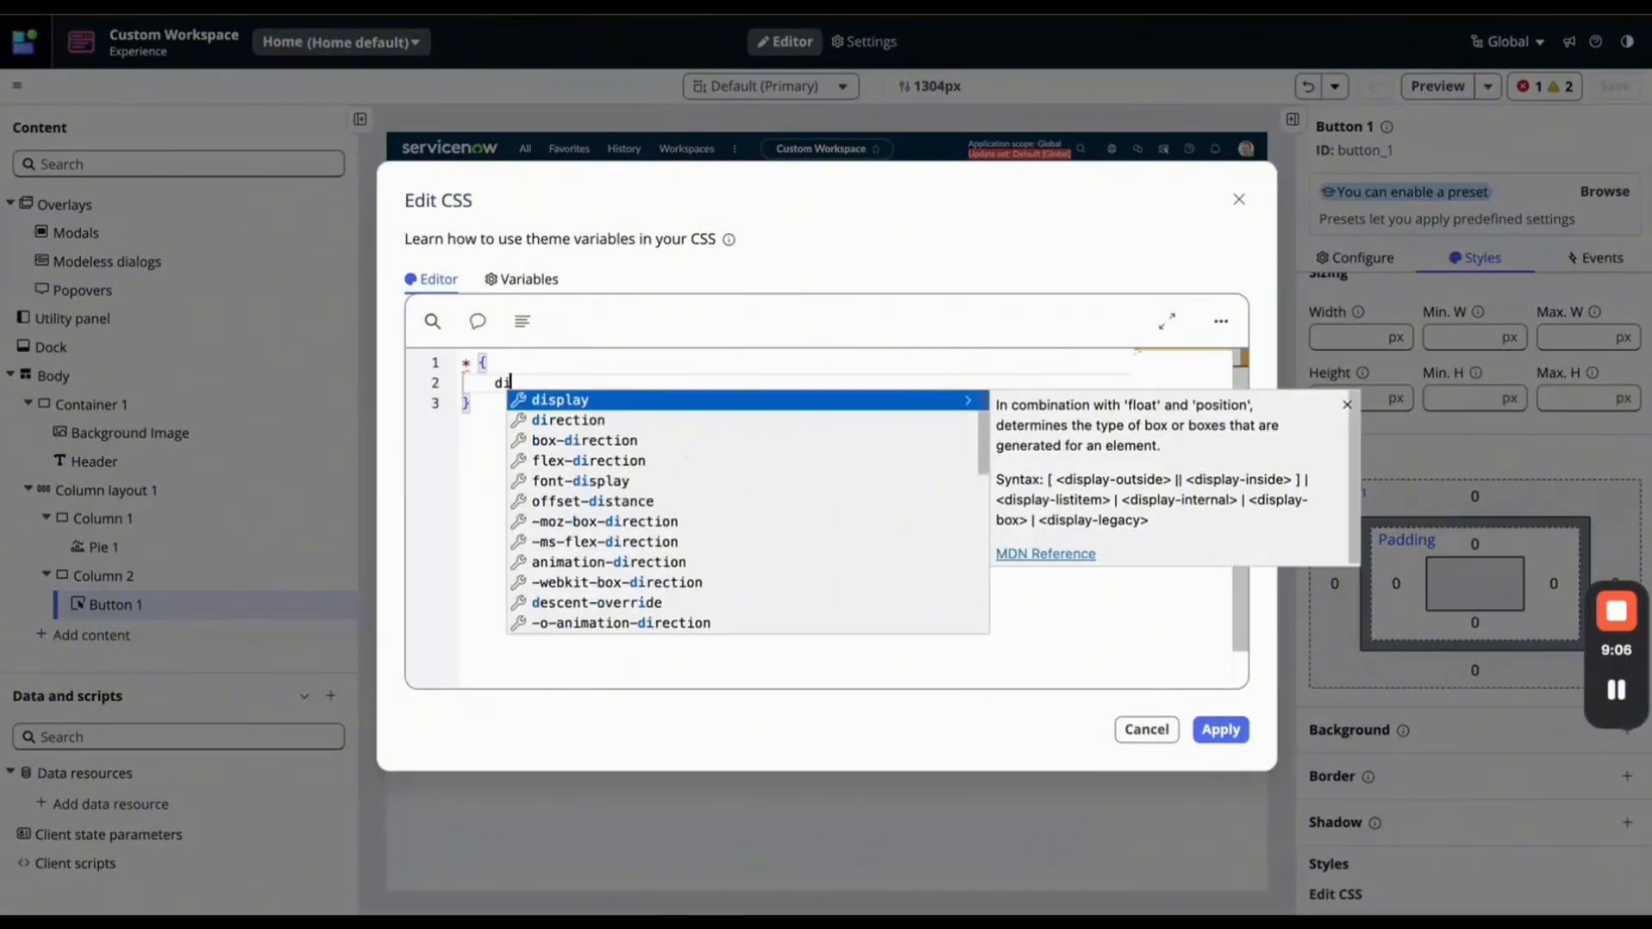
key(Return)
text(font-size: 18px;)
key(Return)
text(height: 80px;)
key(Return)
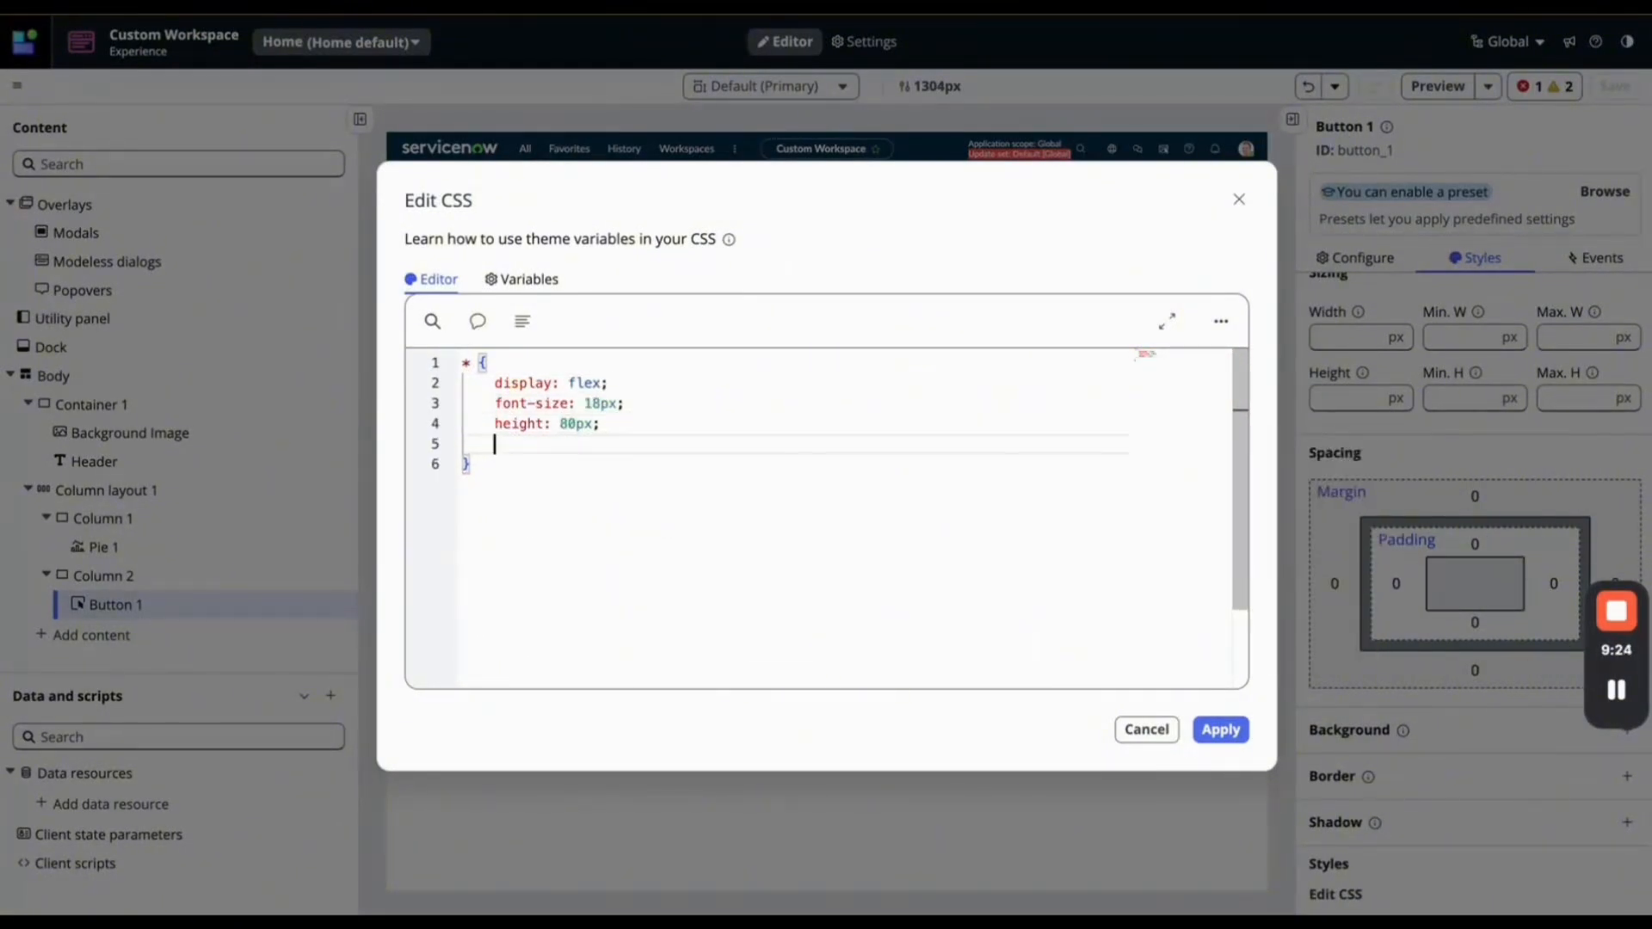
Add margin-right: 30px, margin-top: 20px and width: 350px to the button's CSS rule and apply it.
text(margin-right: 30px;)
key(Return)
text(margin-top: 20px;)
key(Return)
text(width: 350px;)
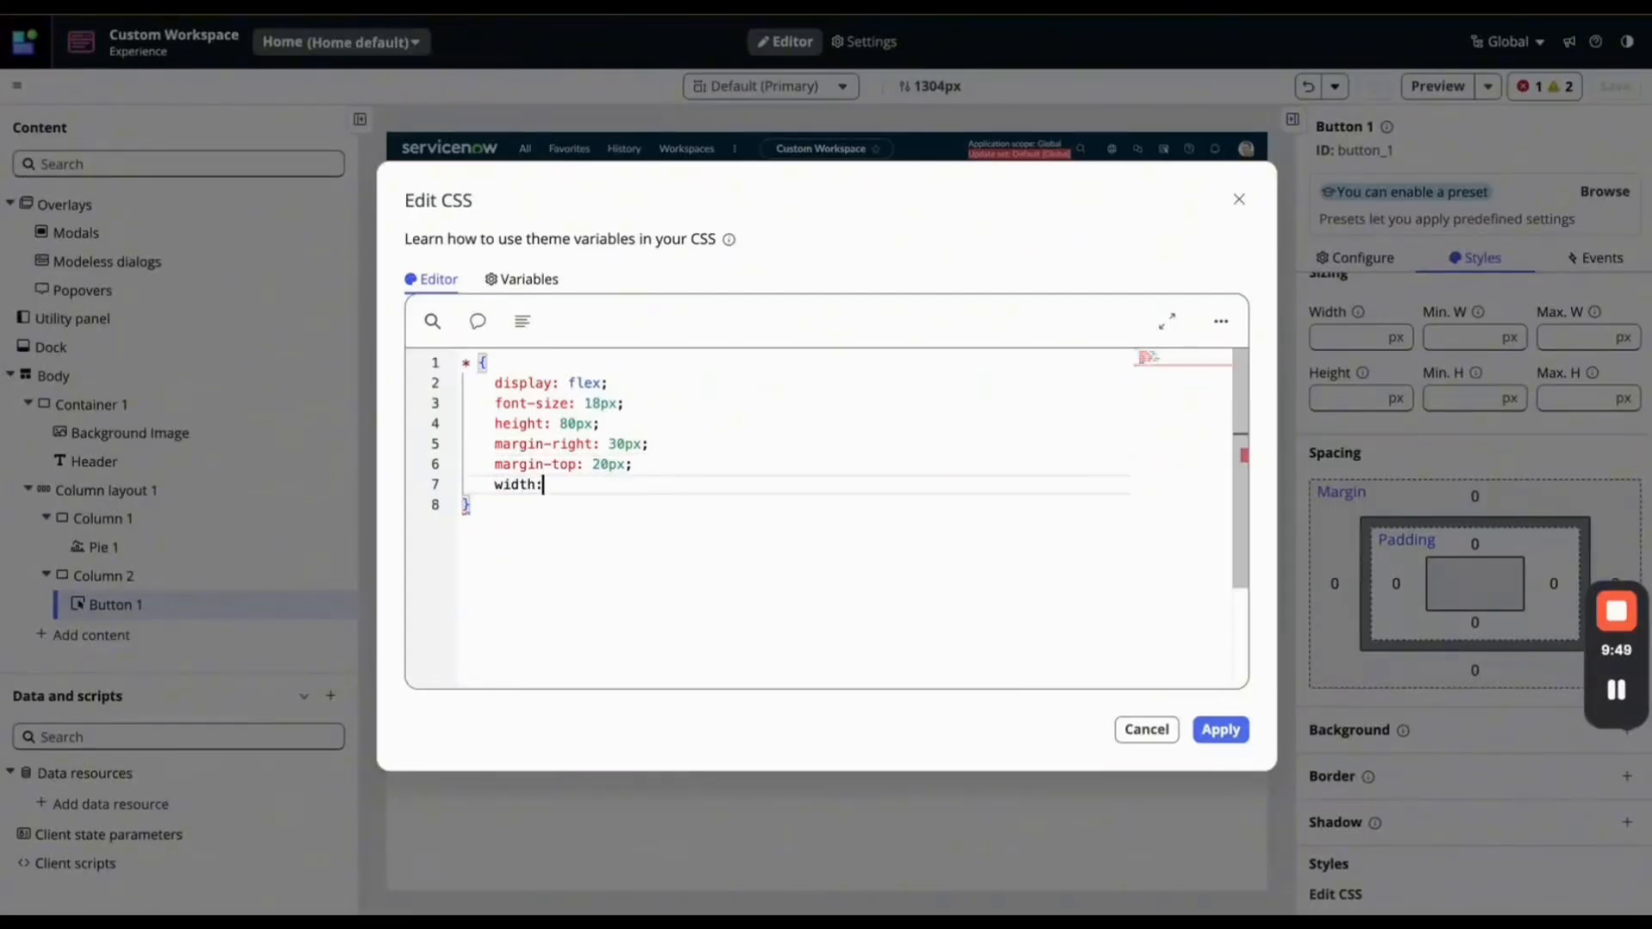
click(1222, 729)
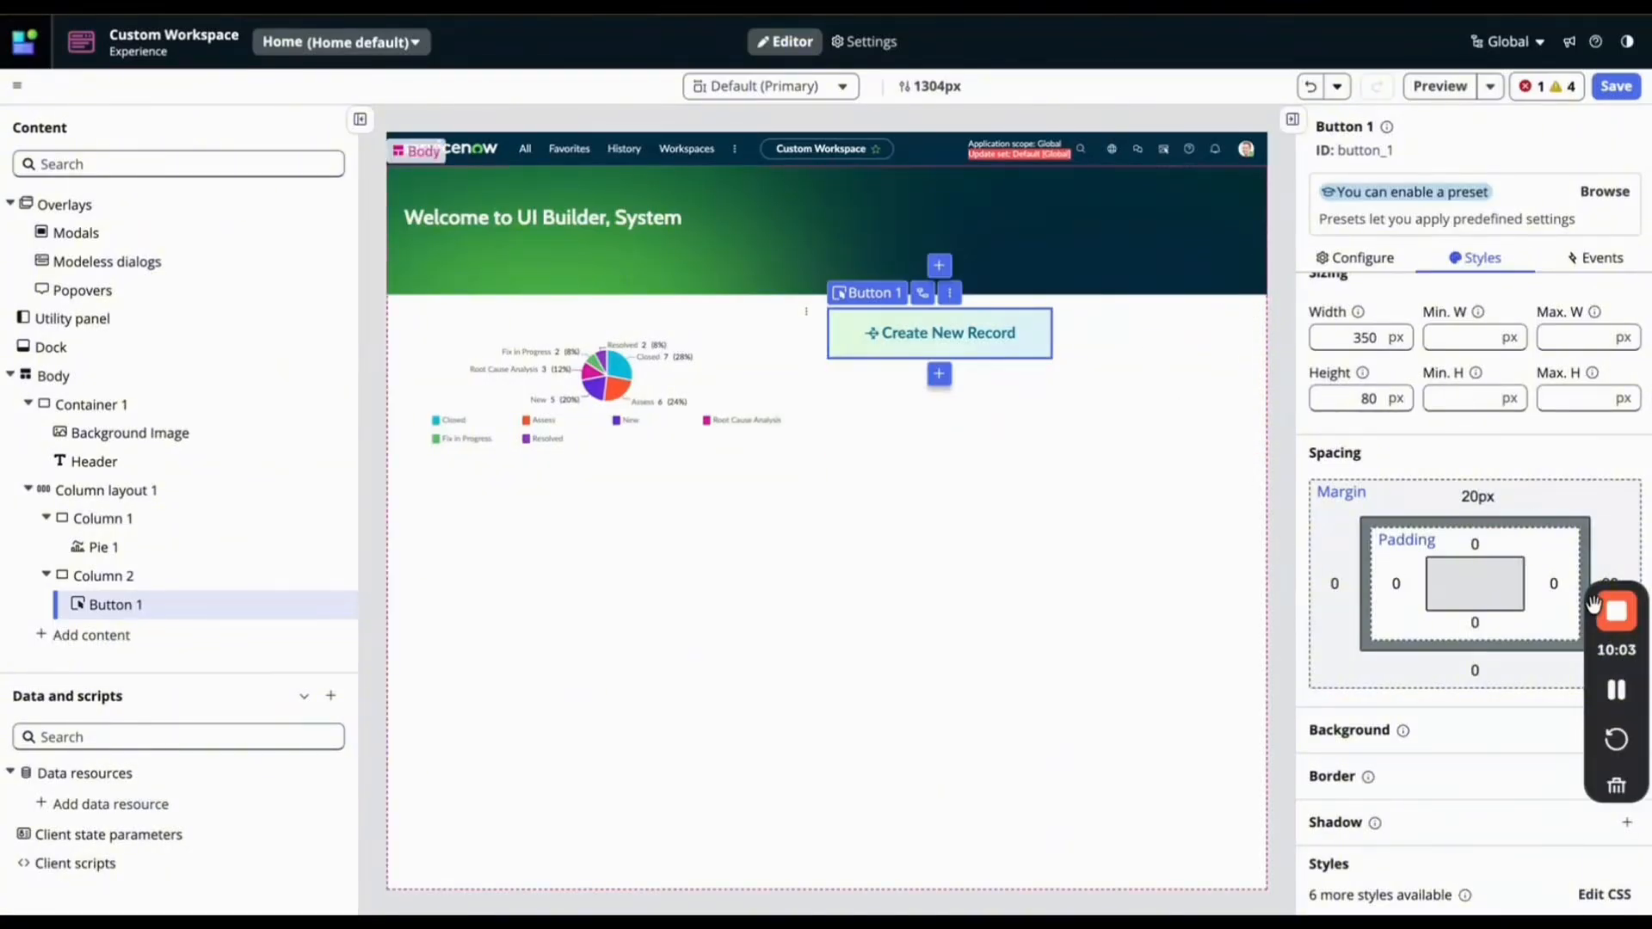
Align Column 2's items to the end and save the page.
scroll(1539, 653, up, 4)
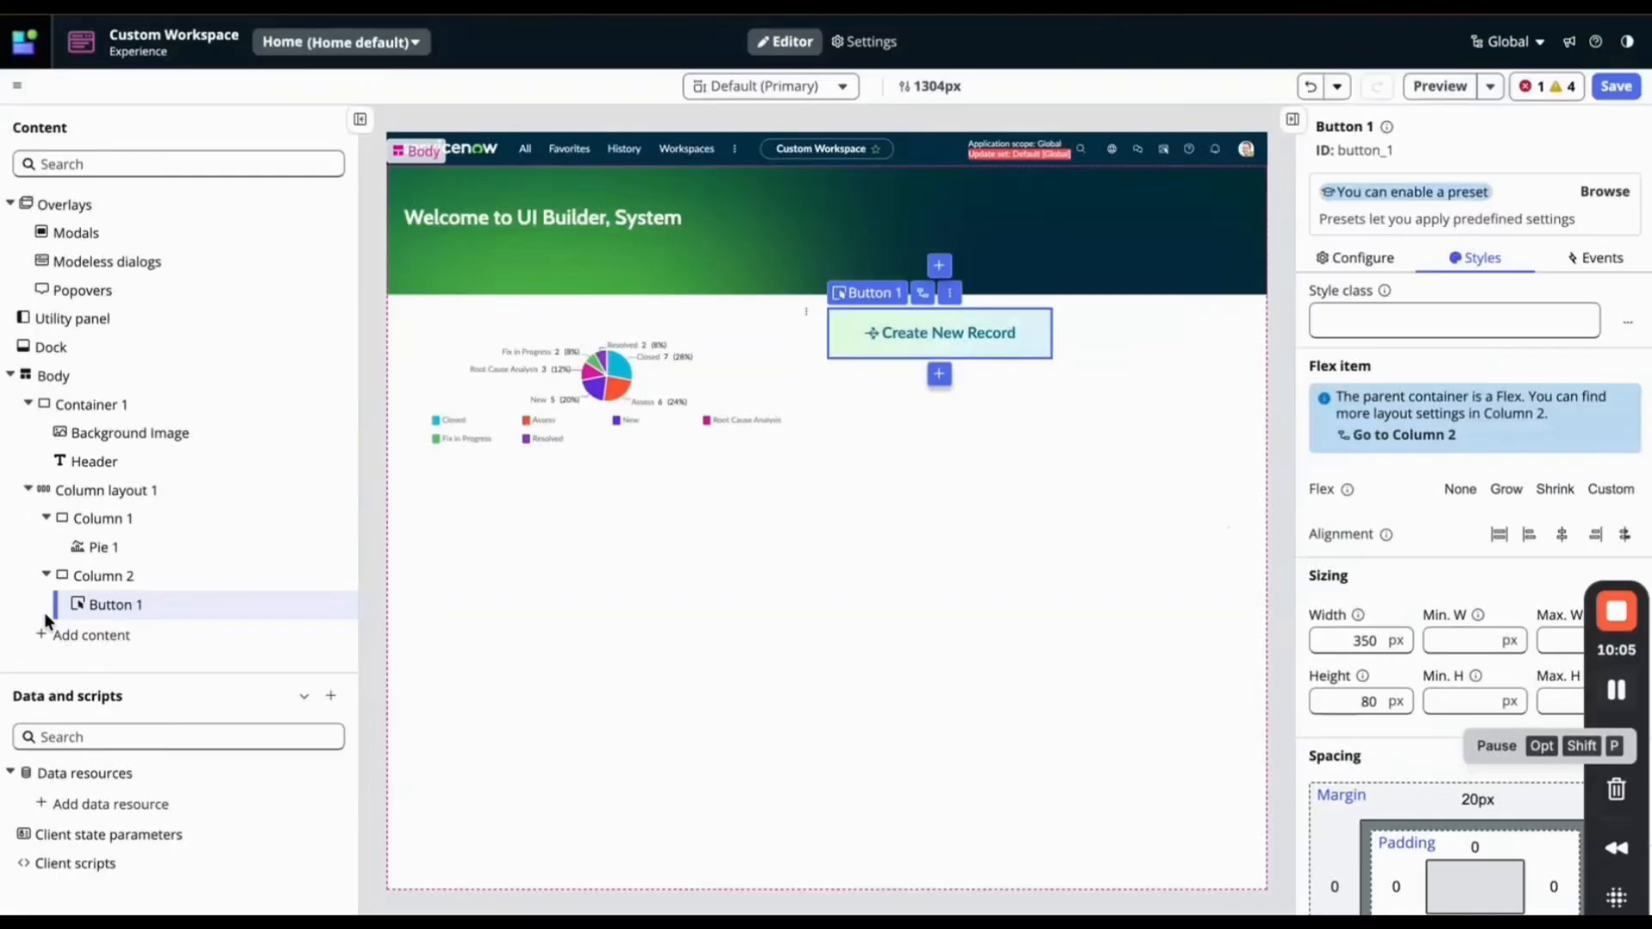
click(100, 574)
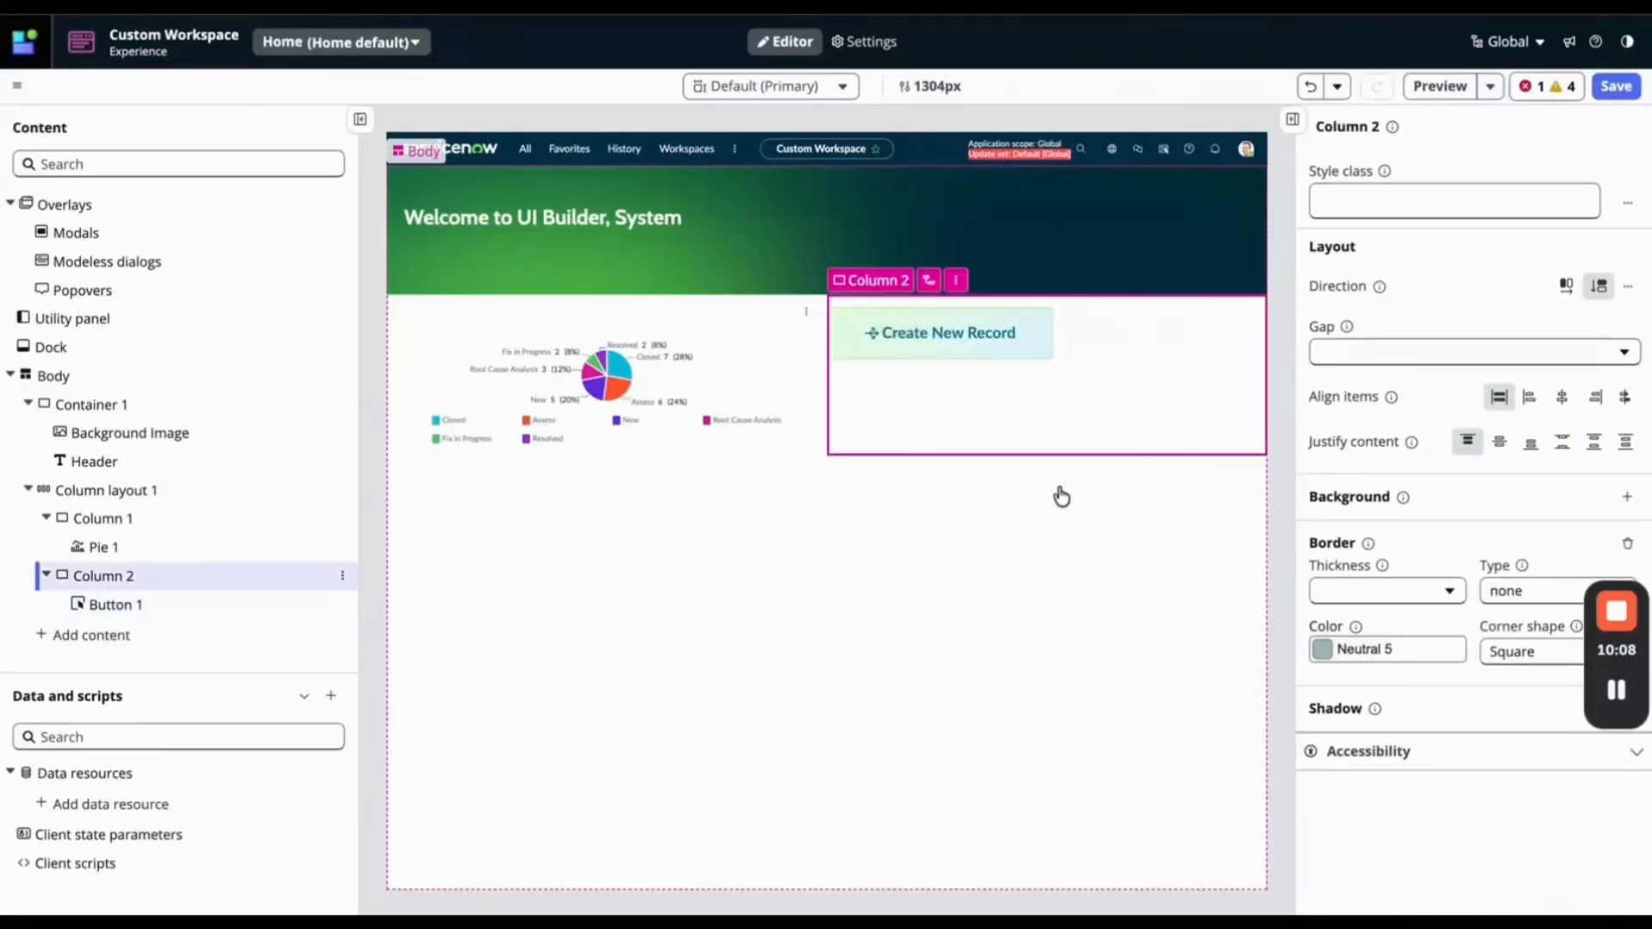
click(1597, 398)
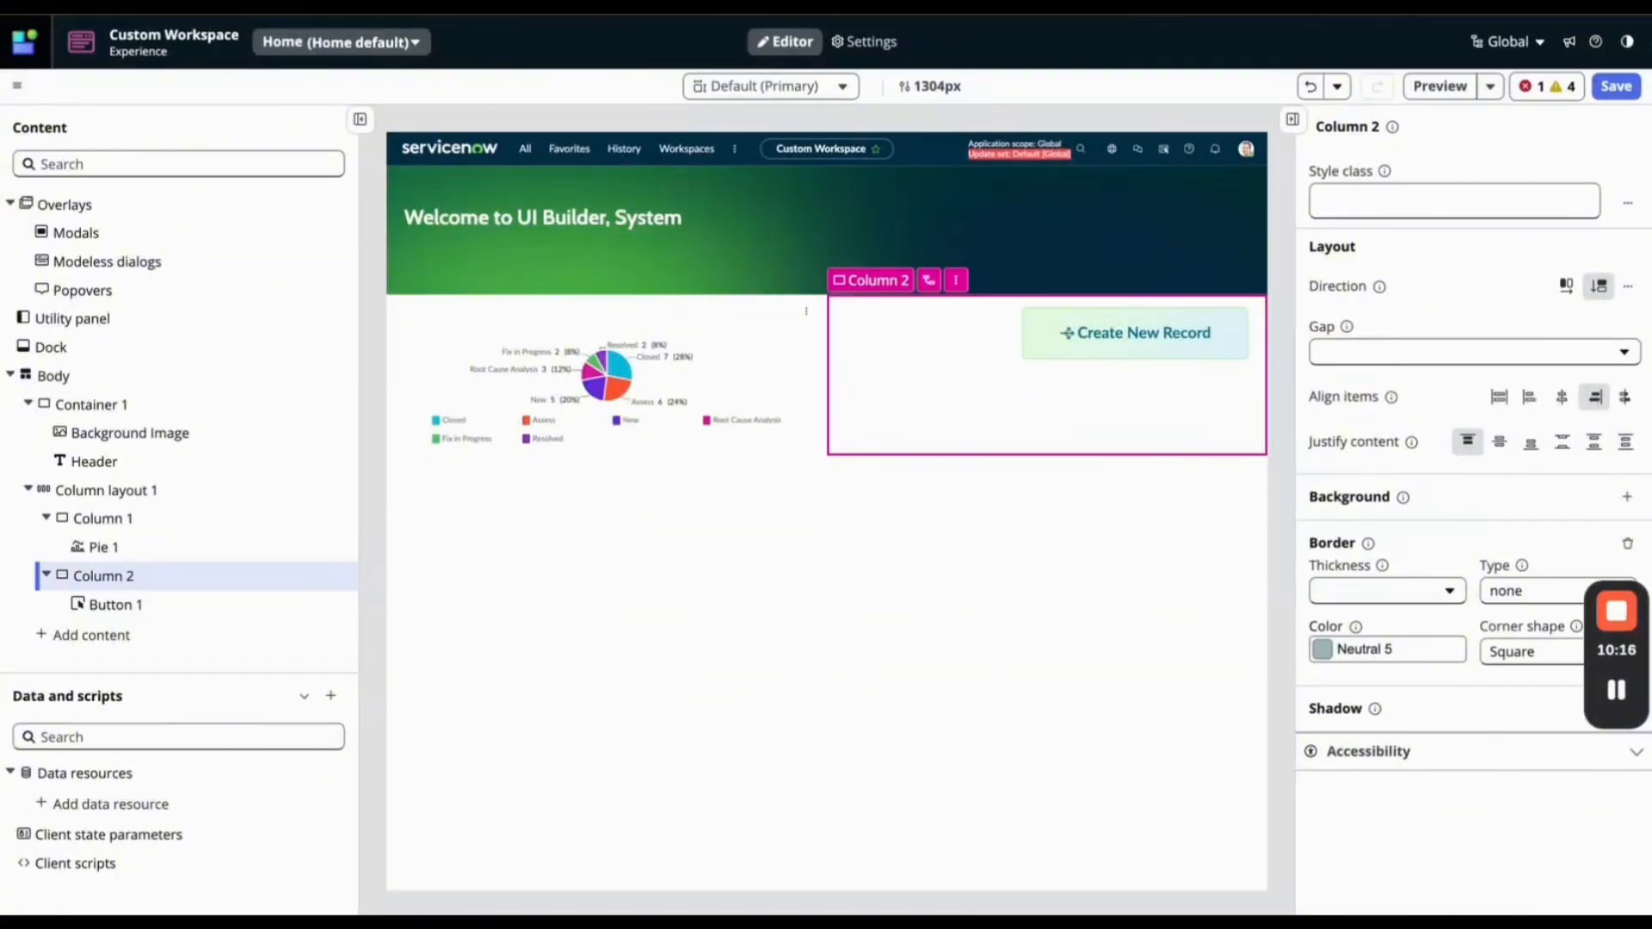
click(1620, 86)
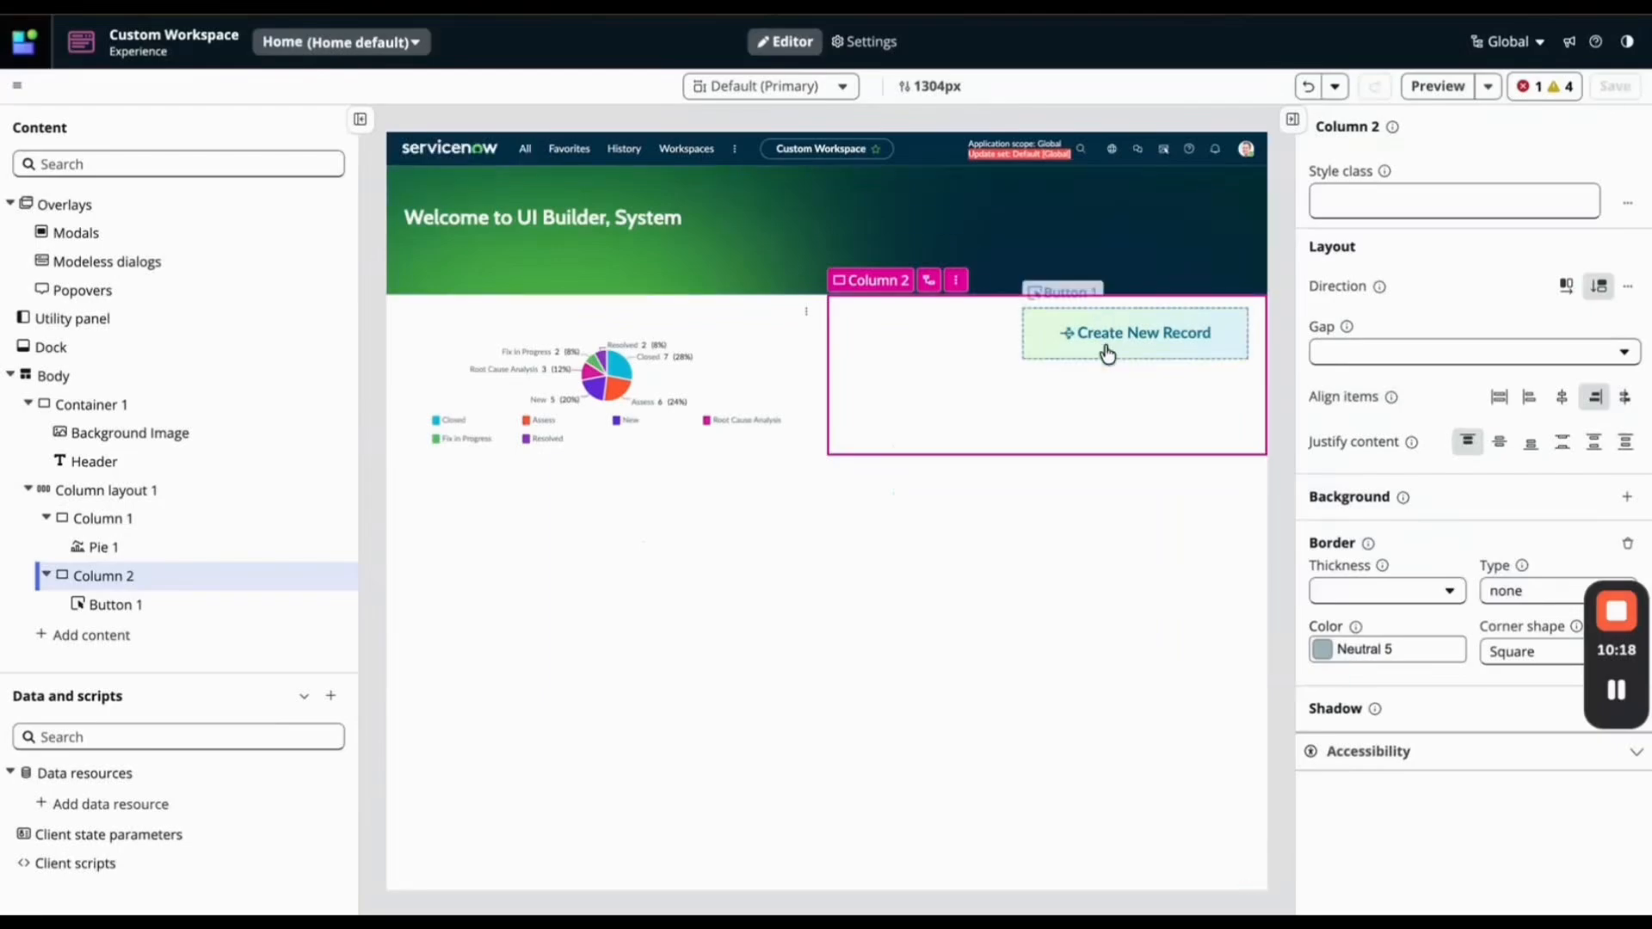
Preview the page with the restyled button, dismiss the preview tip, and return to the editor.
click(1418, 88)
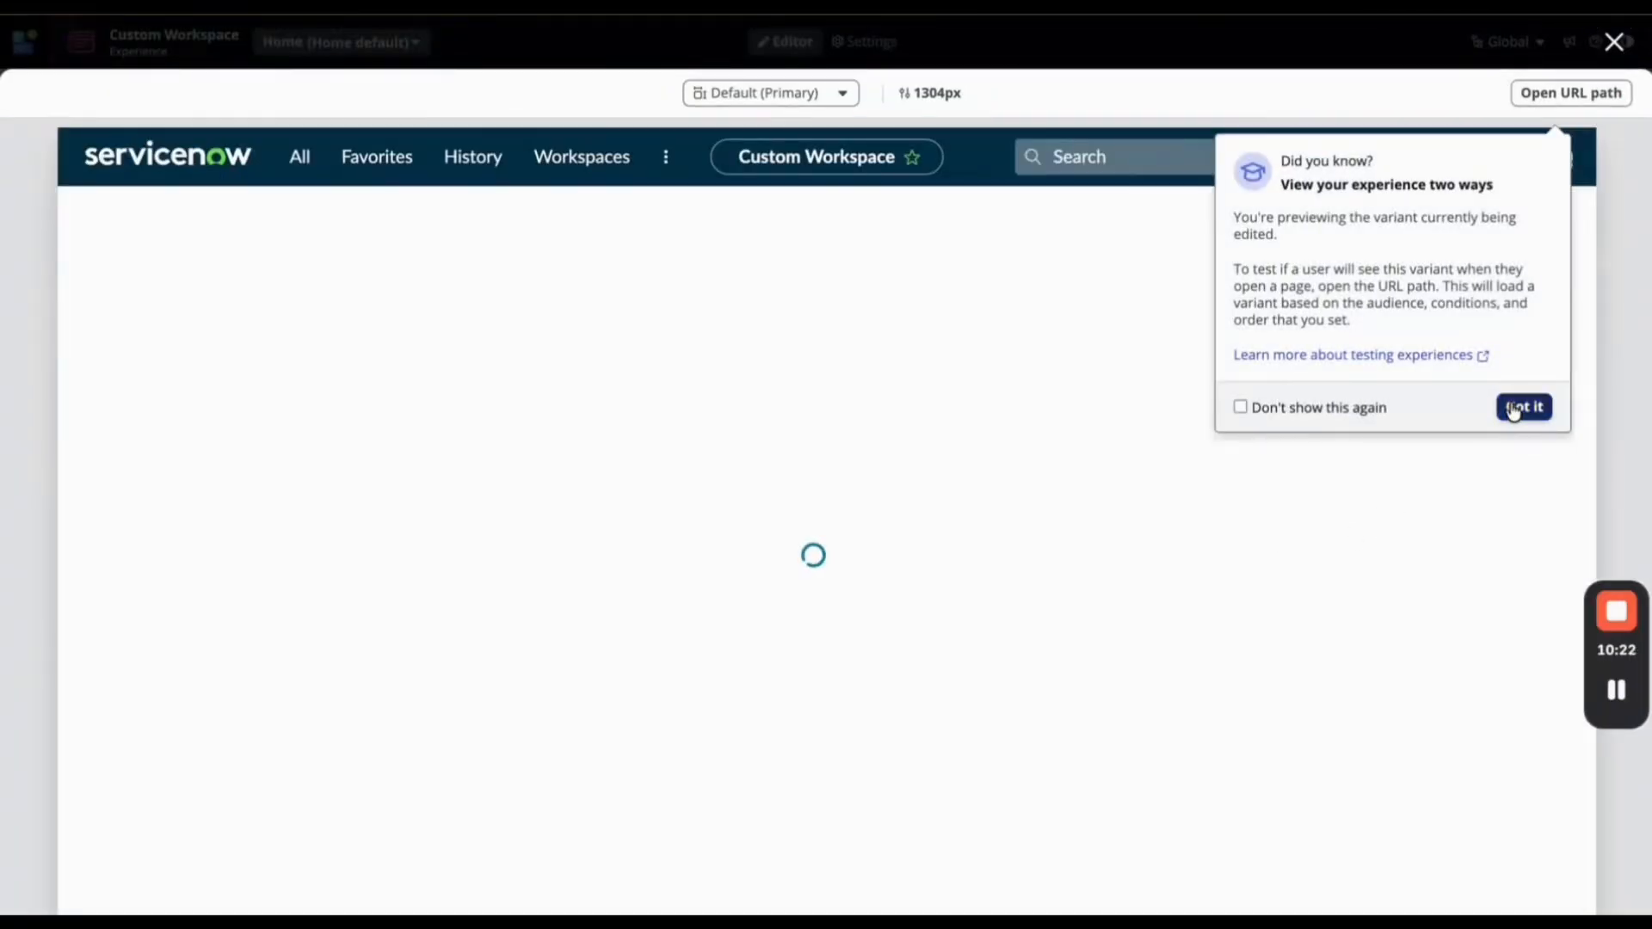
click(1512, 411)
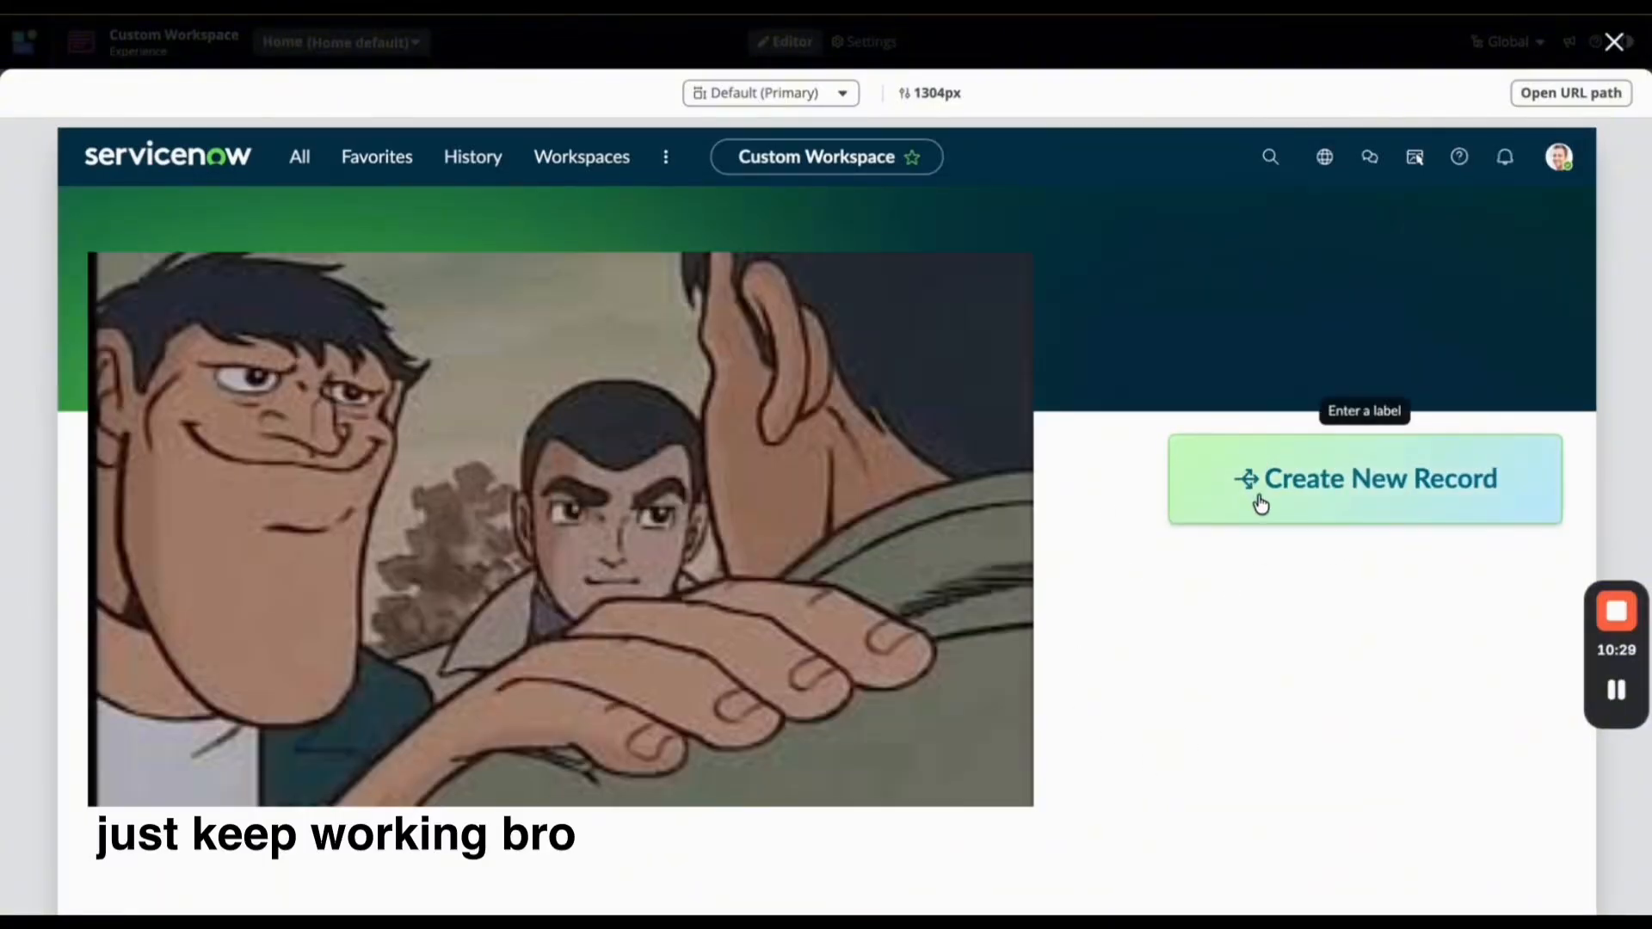
click(1614, 41)
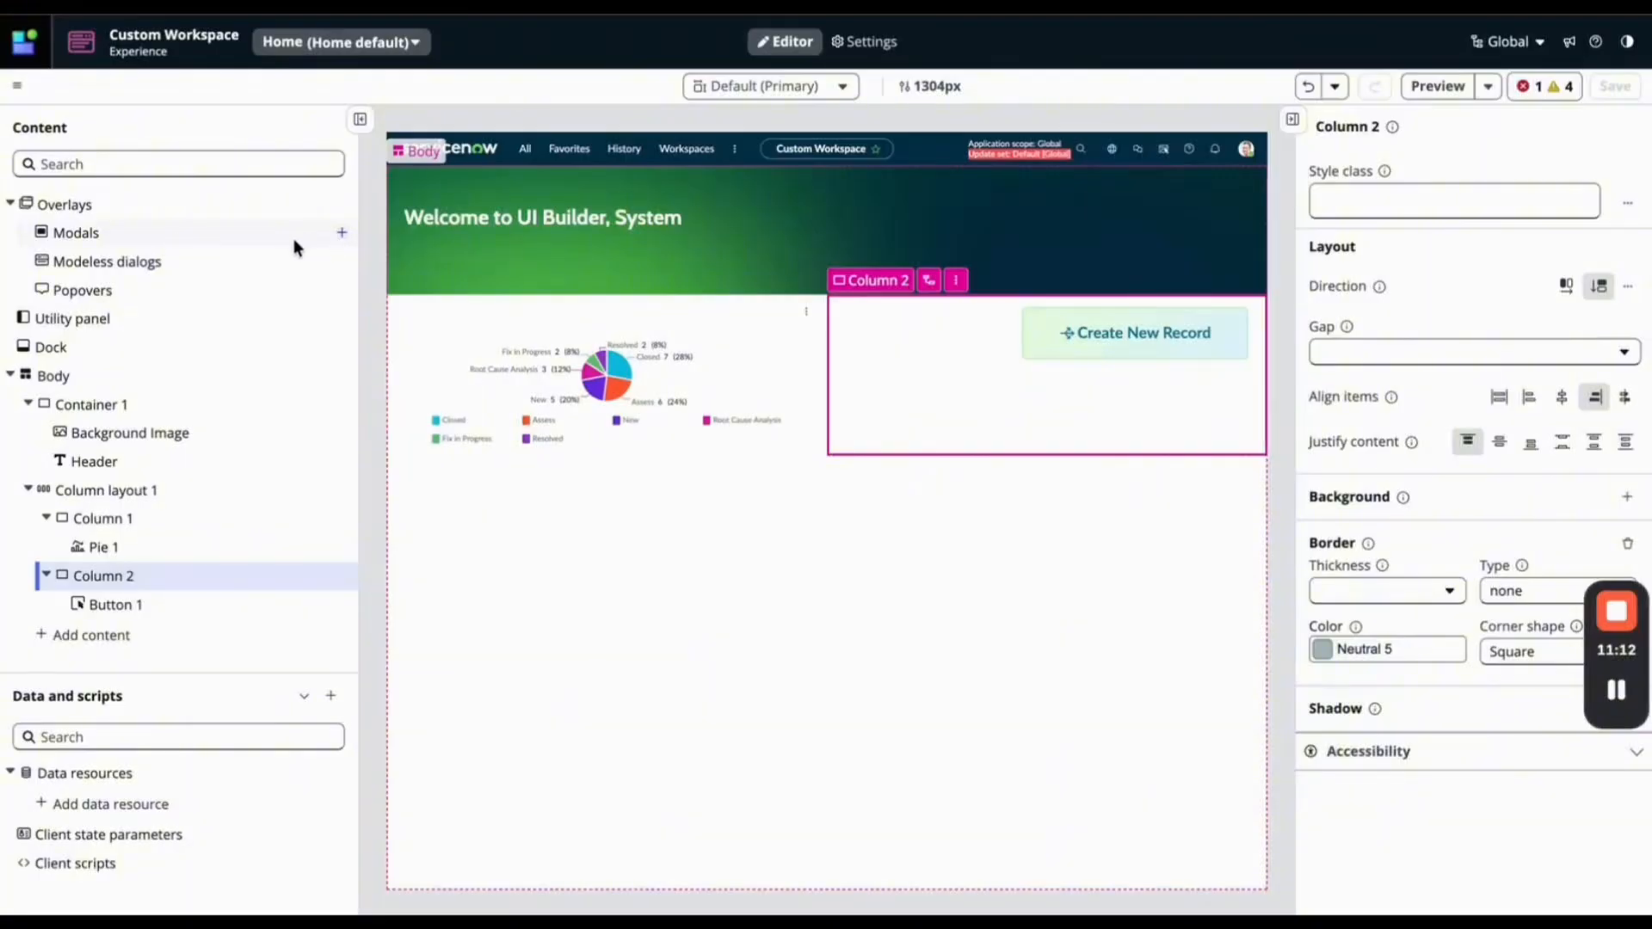
Add a custom modal to the page overlays, label it Custom Form Opener, and save the page.
click(342, 238)
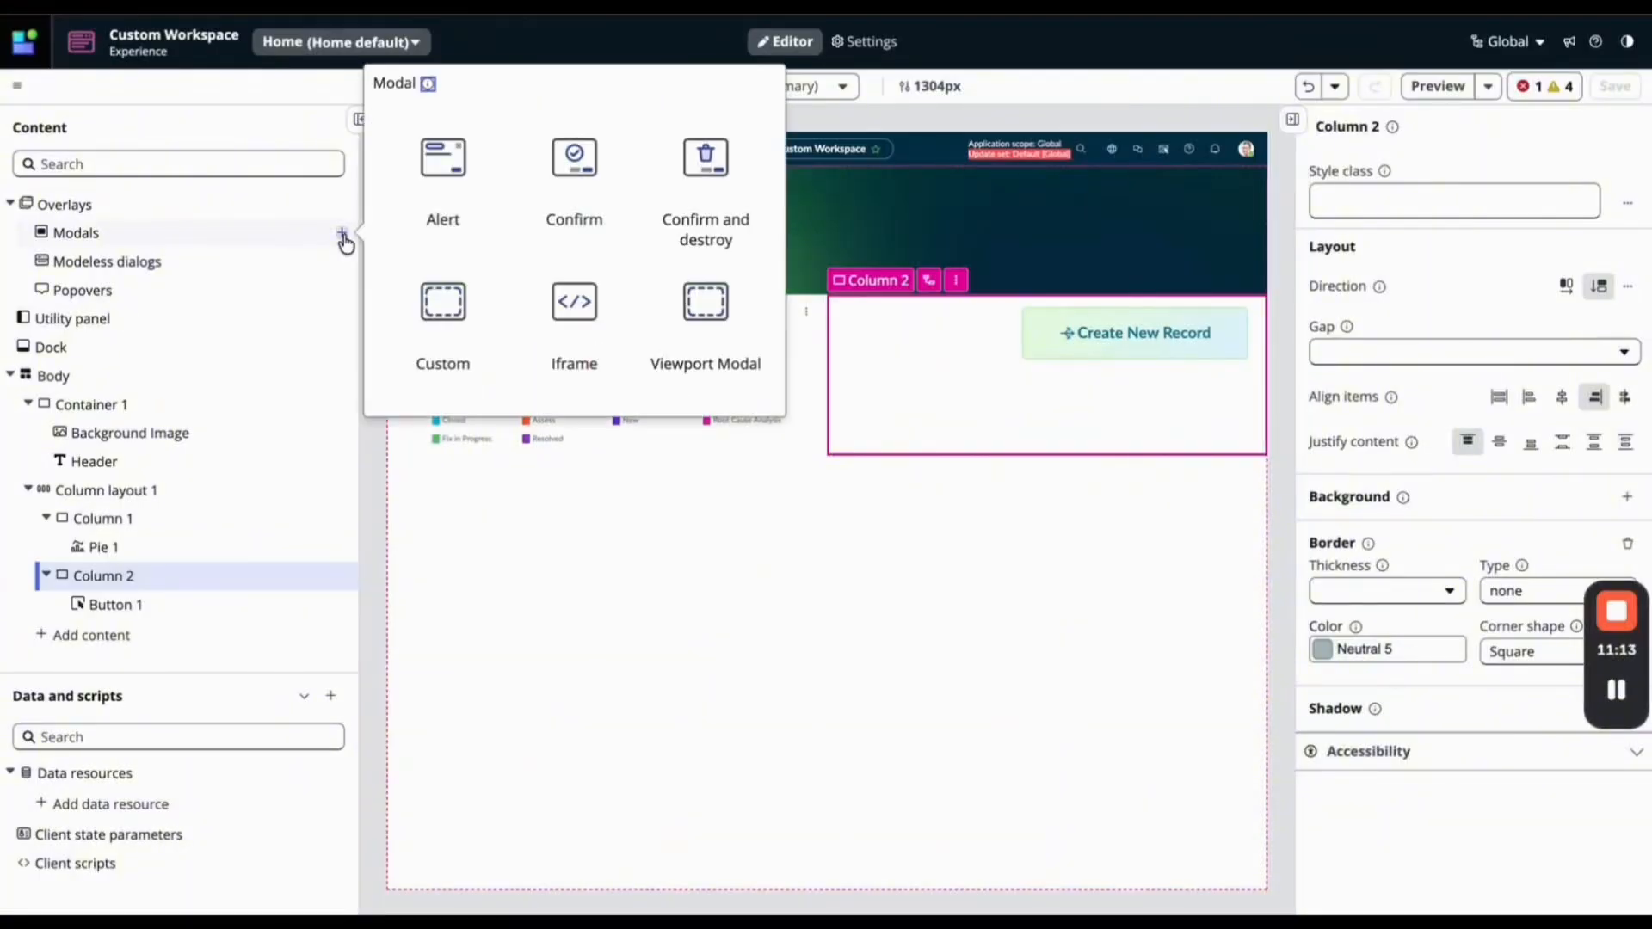
click(447, 342)
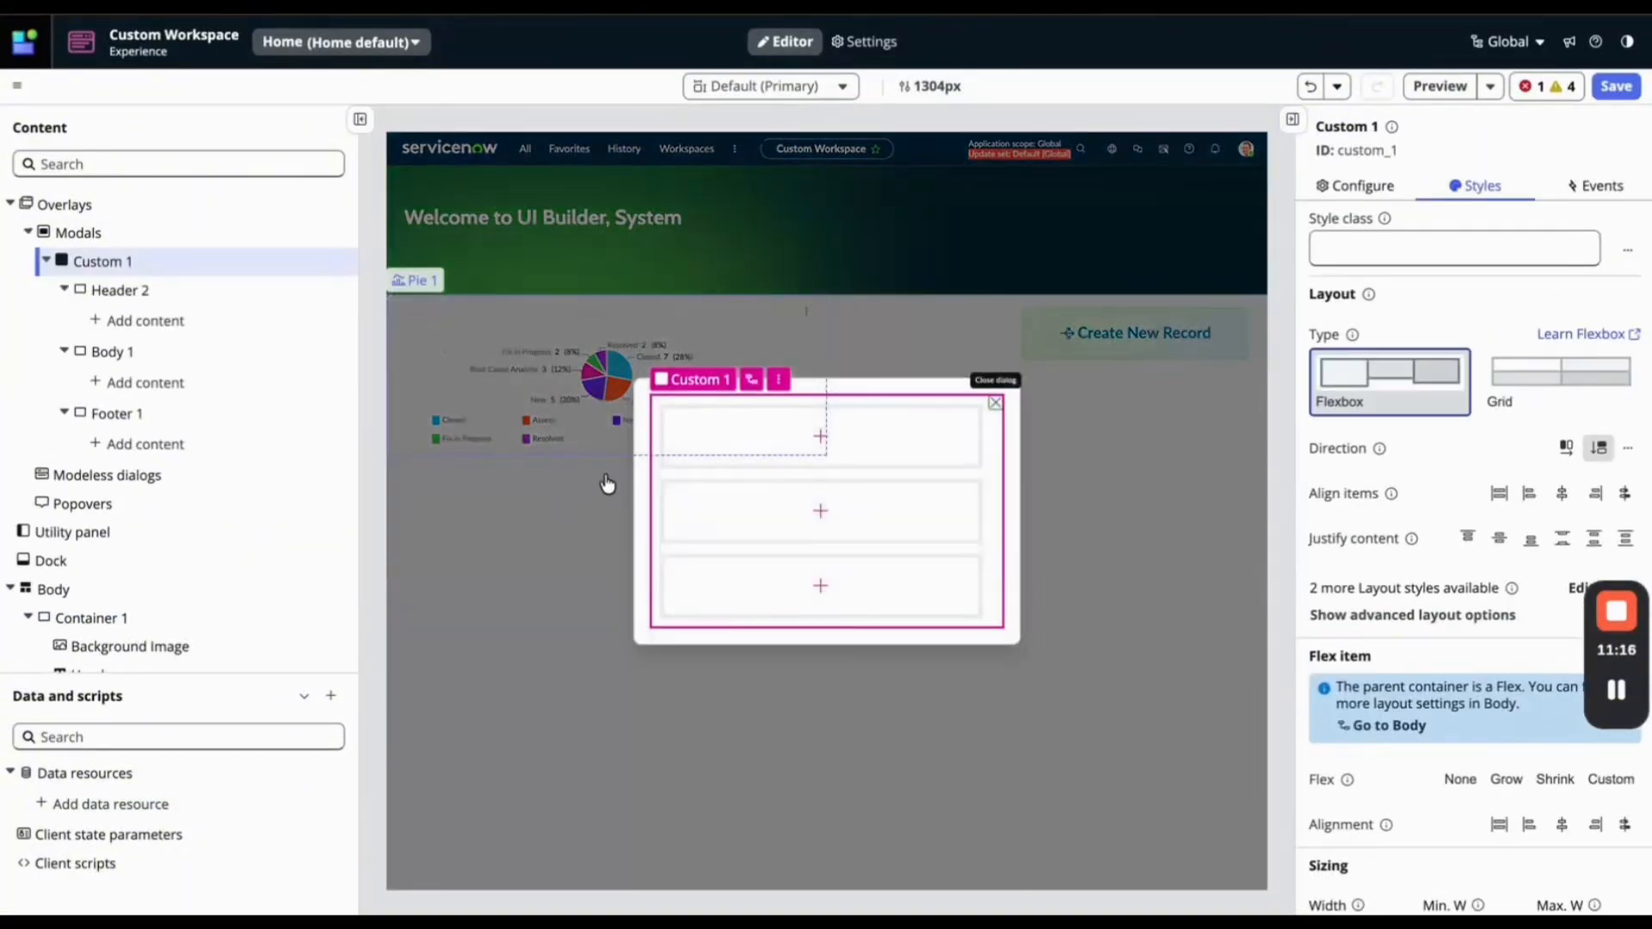
click(1419, 145)
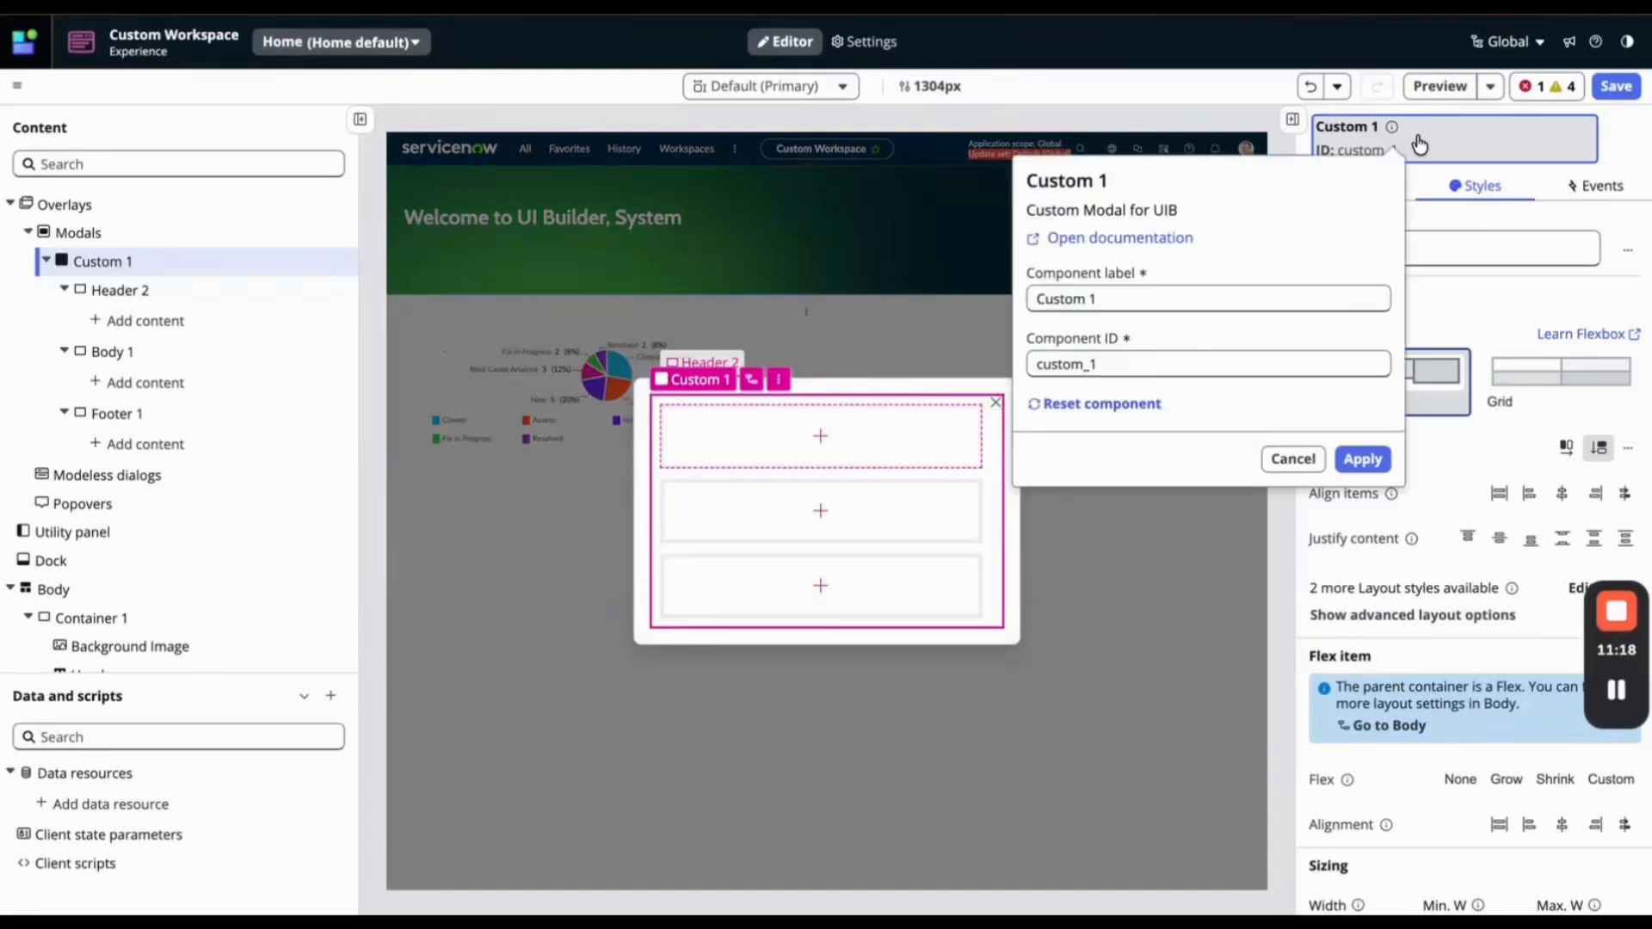
click(1110, 297)
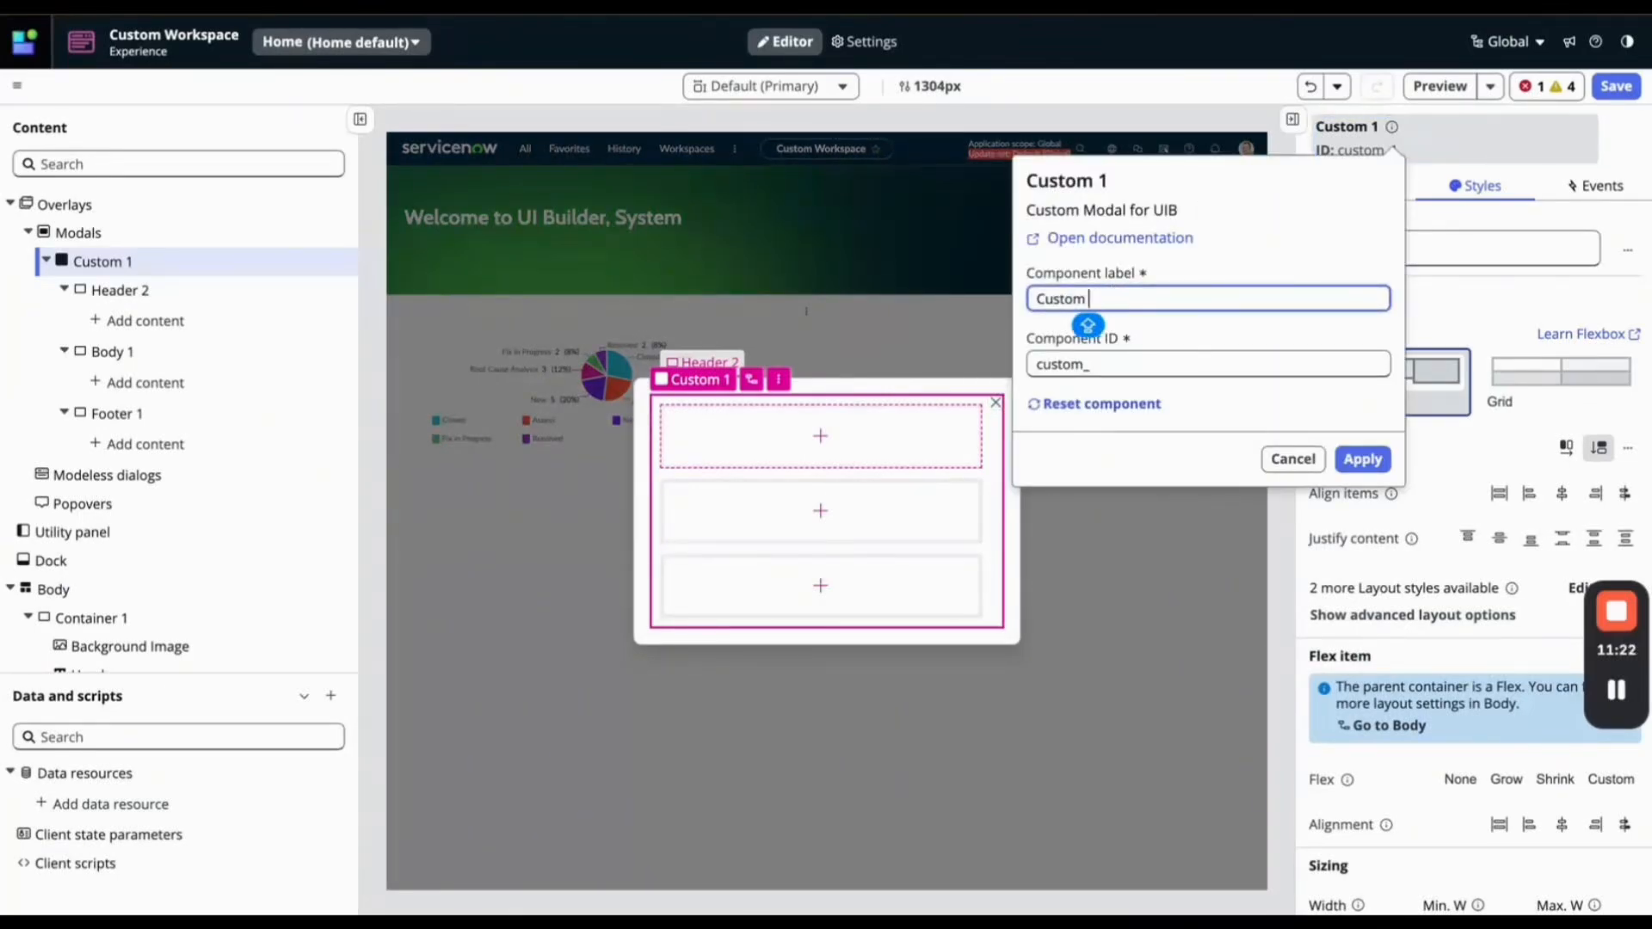
text(Form Opener)
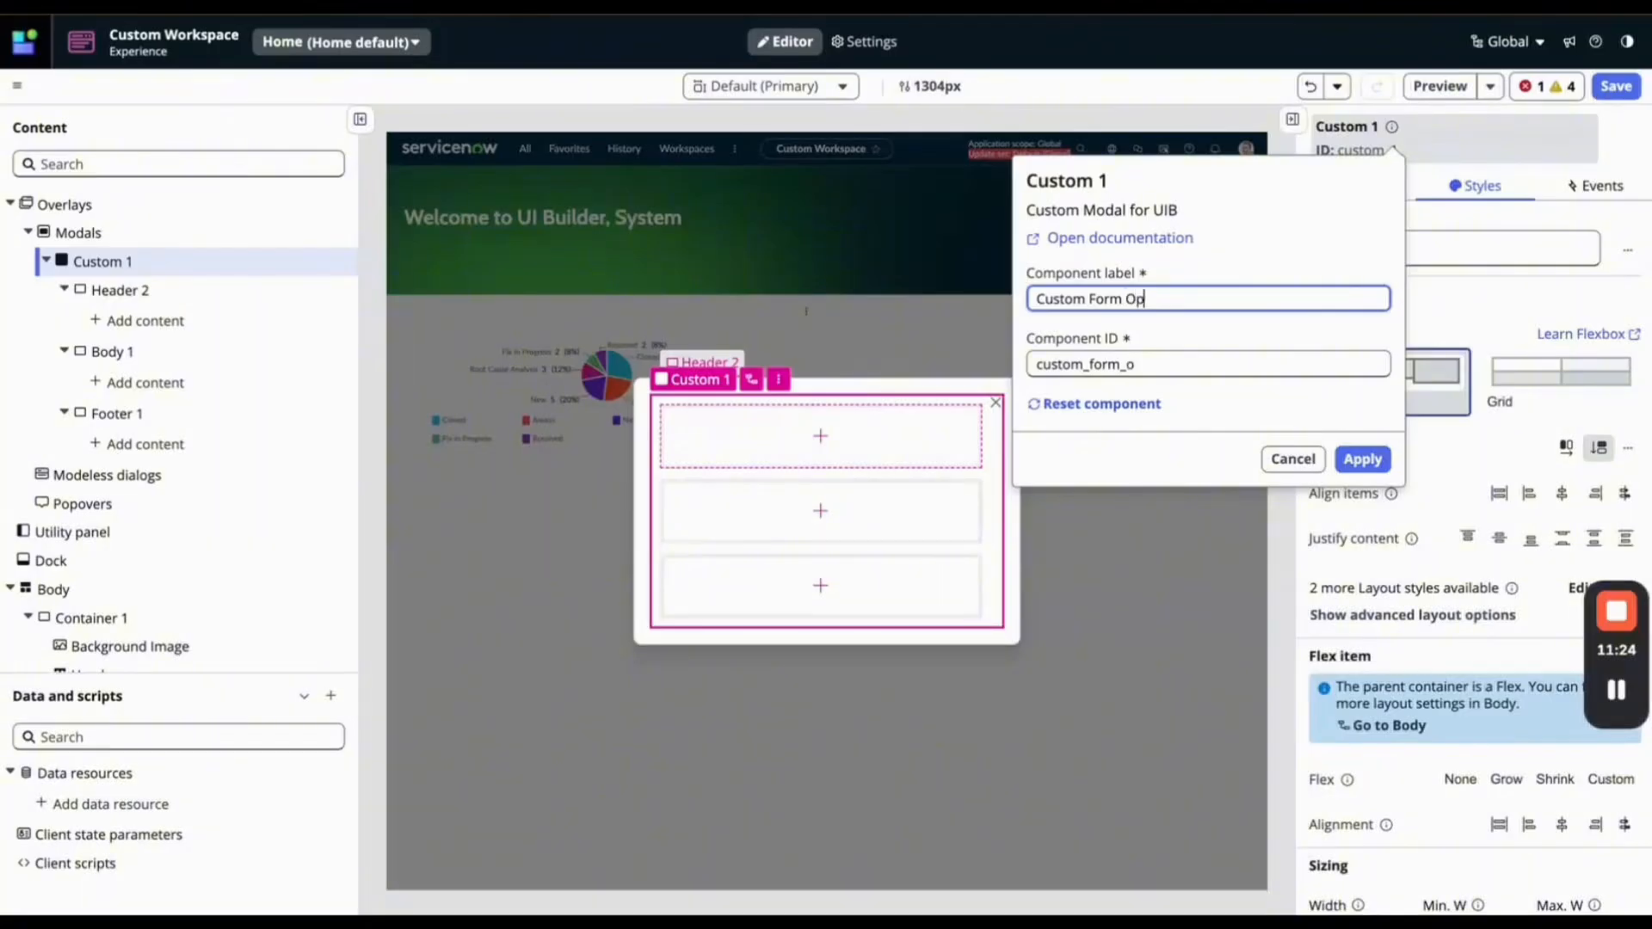
click(1362, 458)
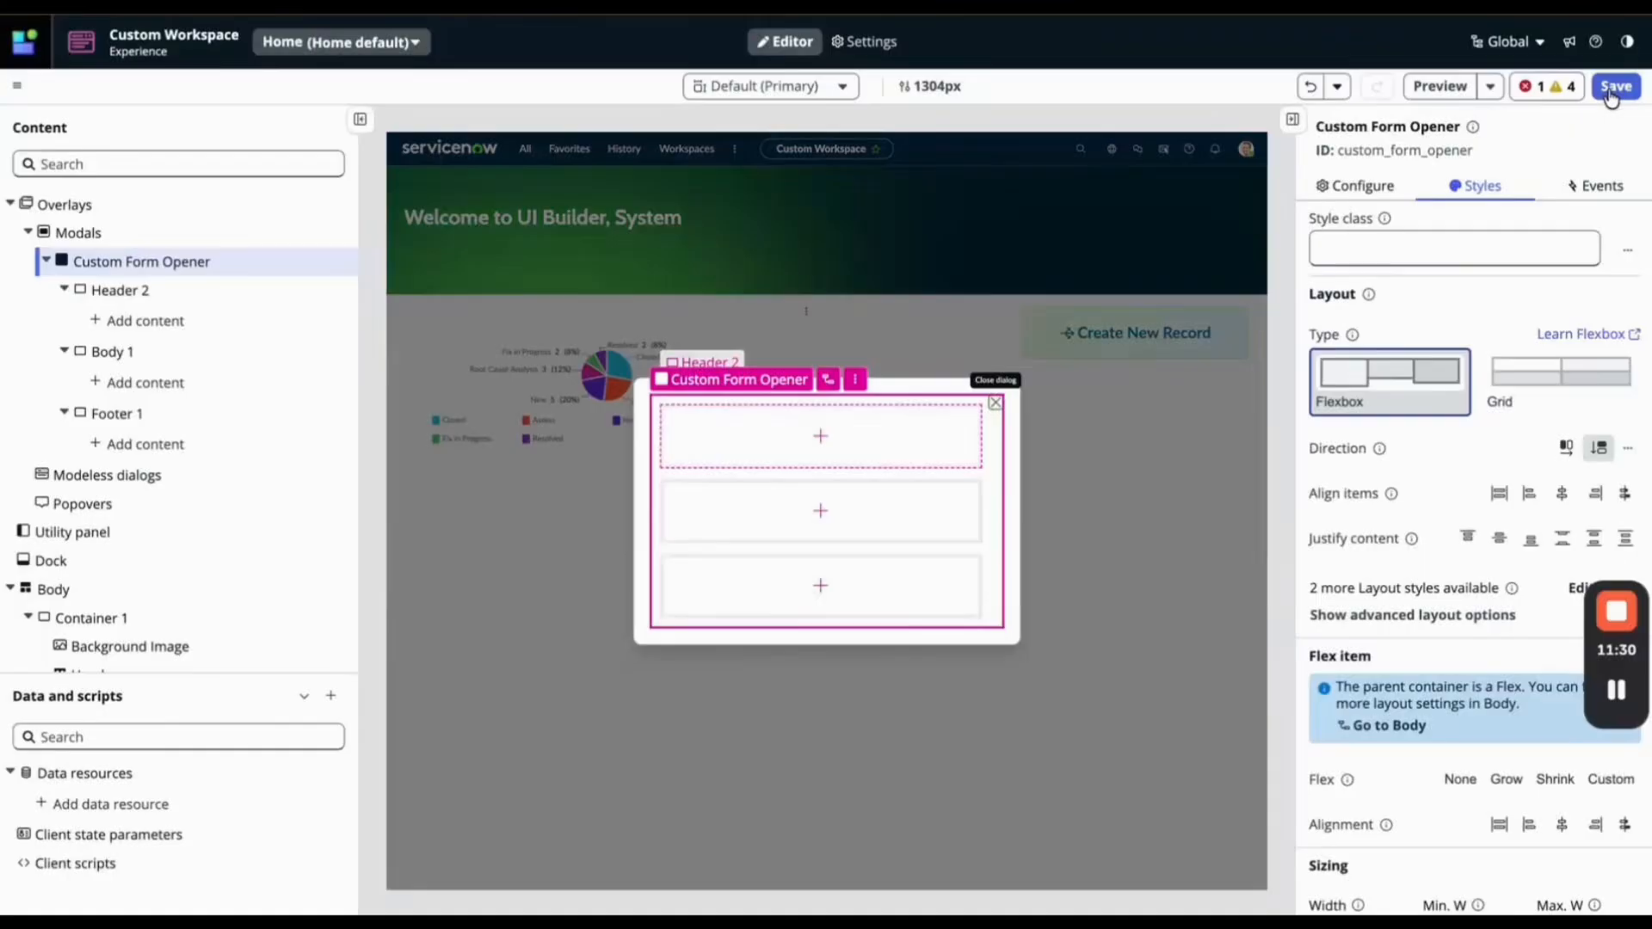
click(1610, 89)
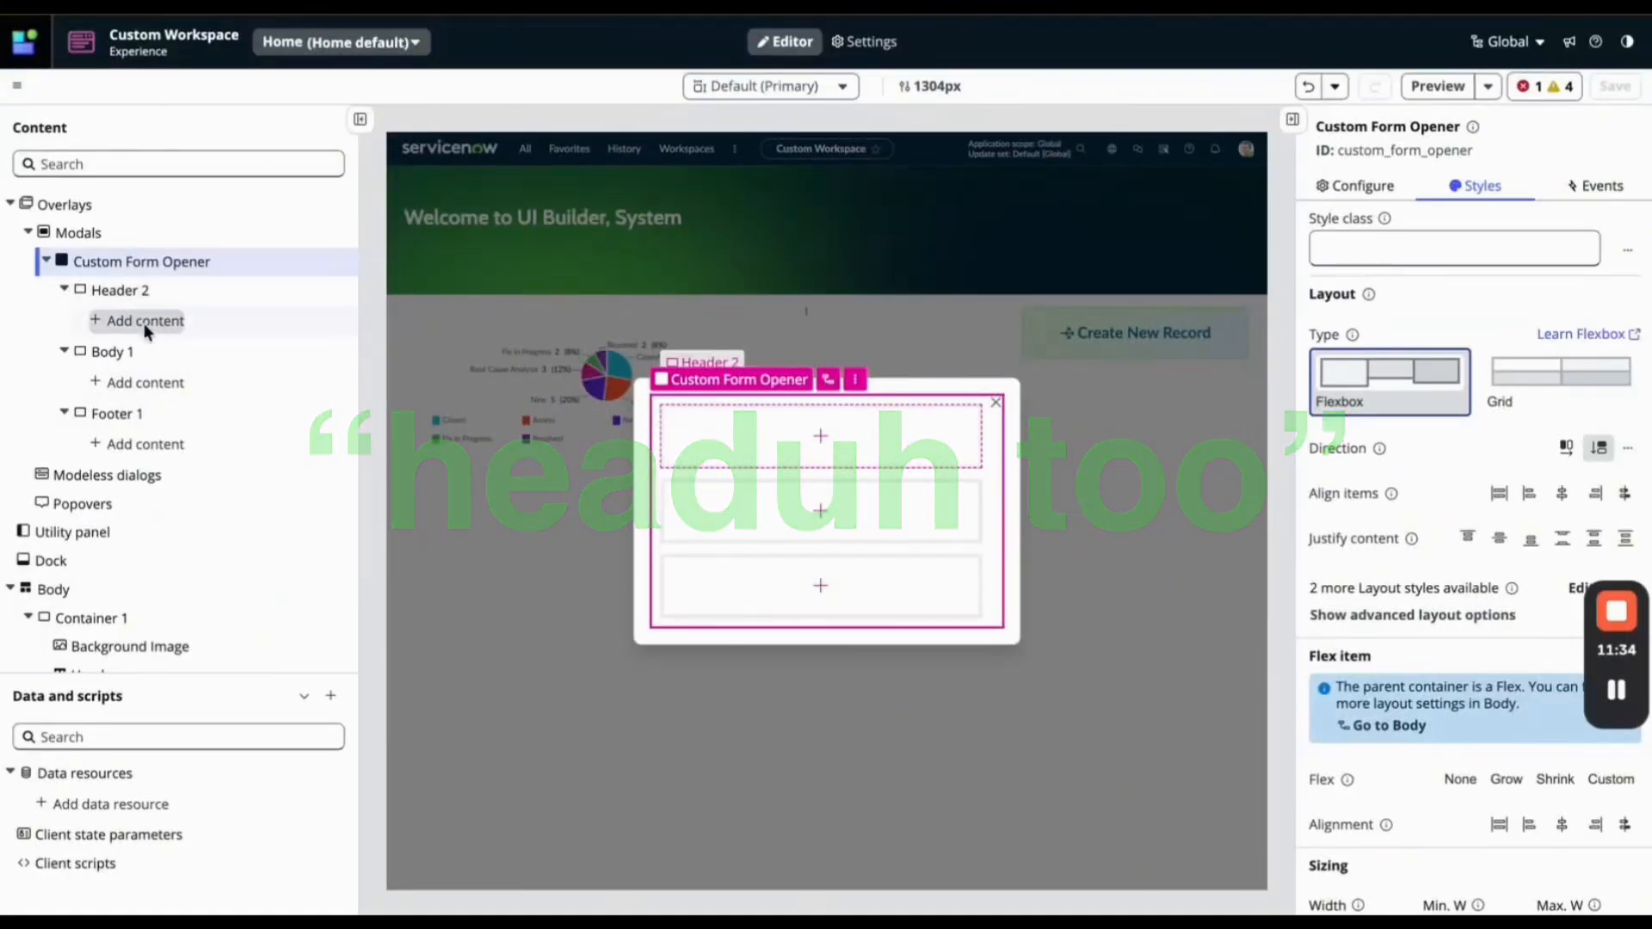
Add a Form component to Header 2 of the Custom Form Opener modal, using the Configure manually option.
click(144, 322)
text(form)
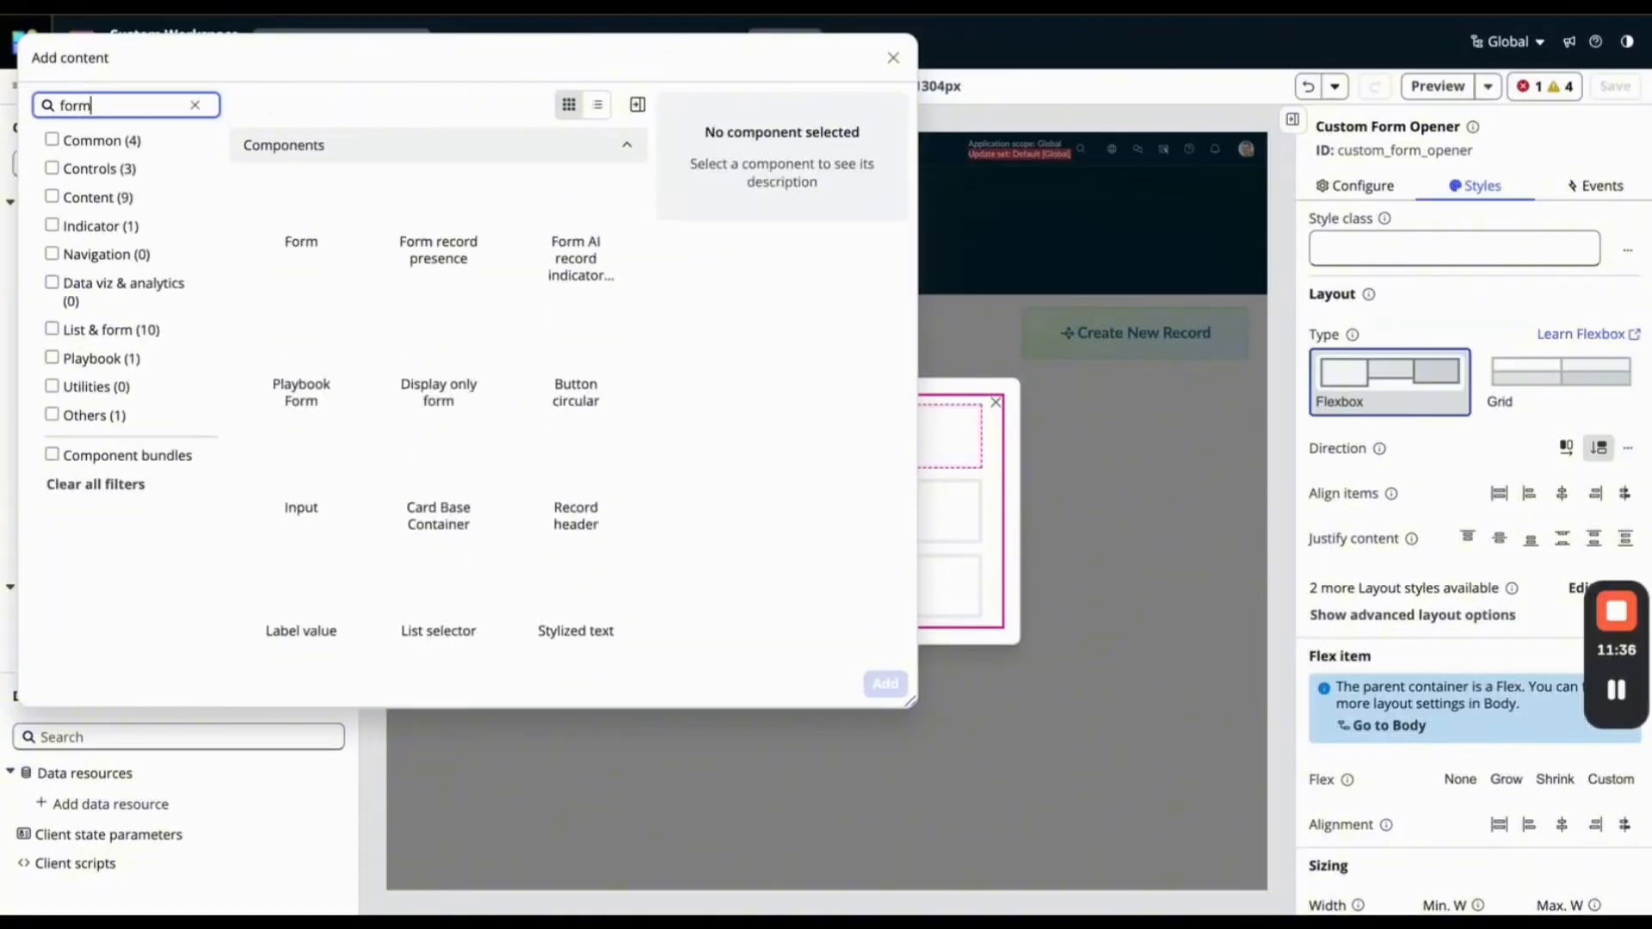
click(301, 222)
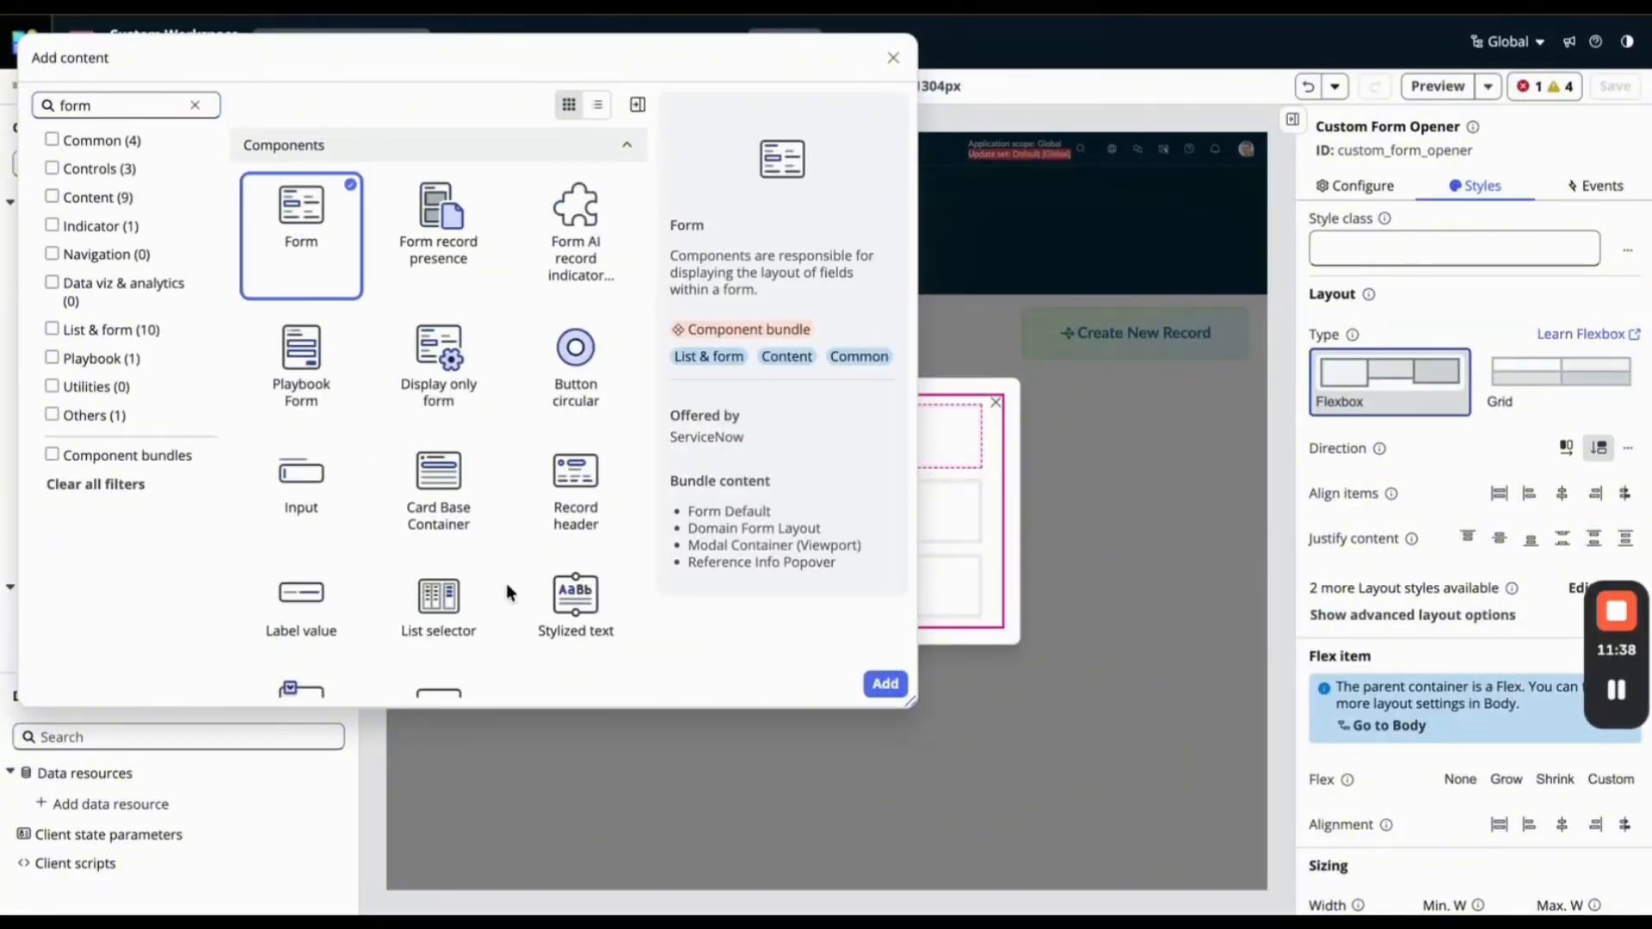
click(885, 683)
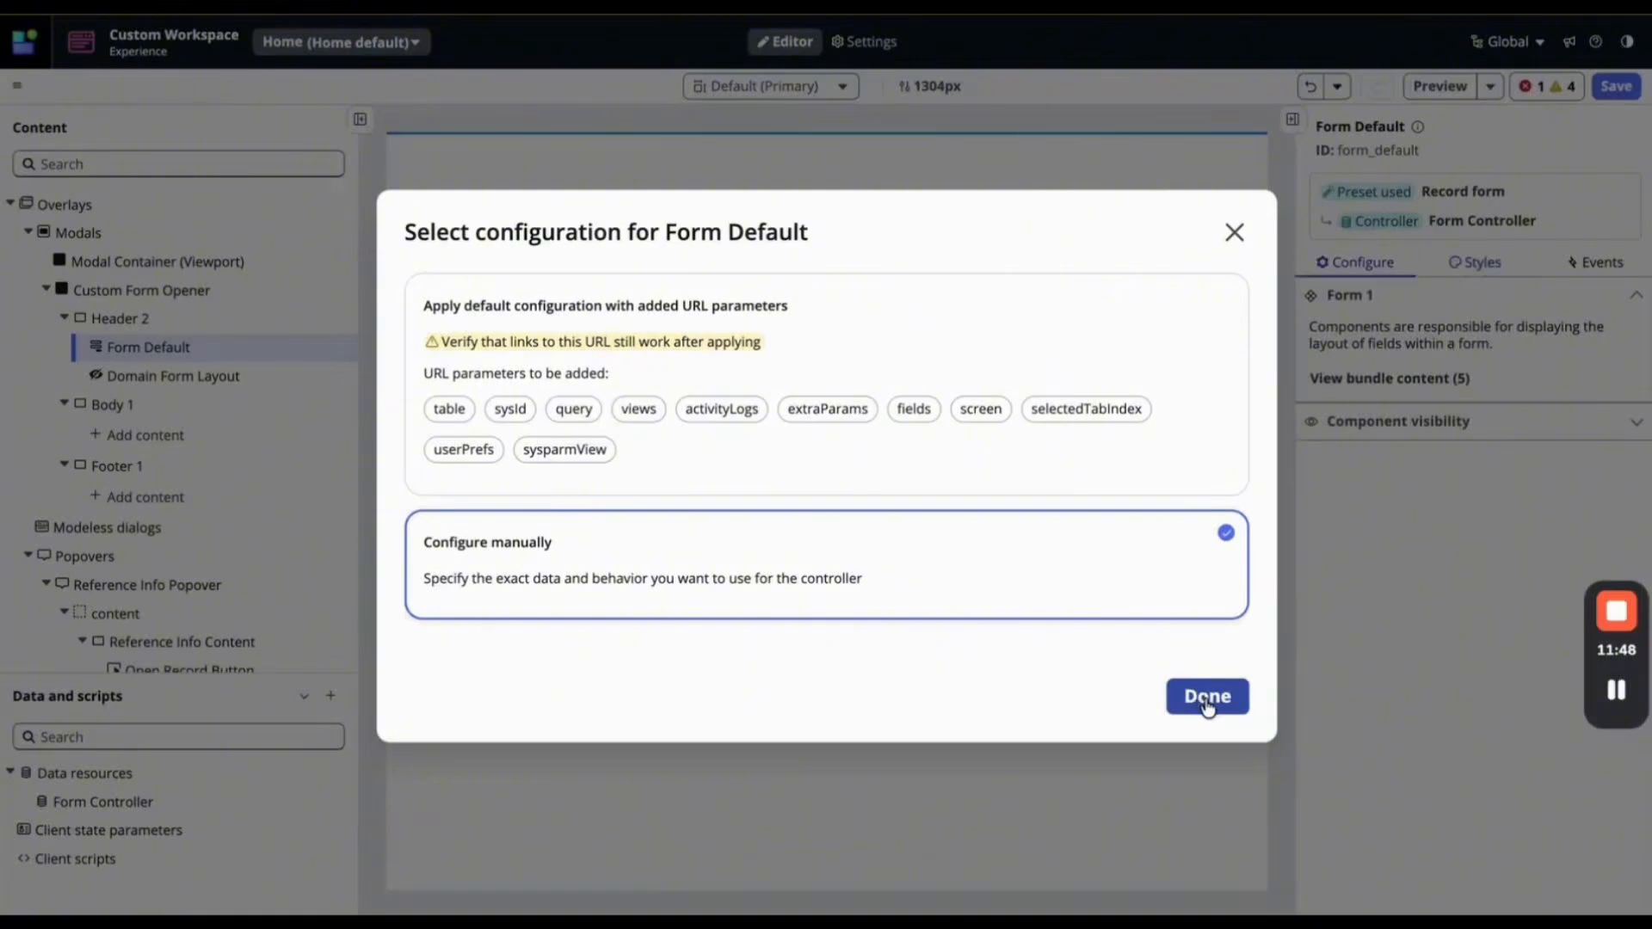
click(1206, 699)
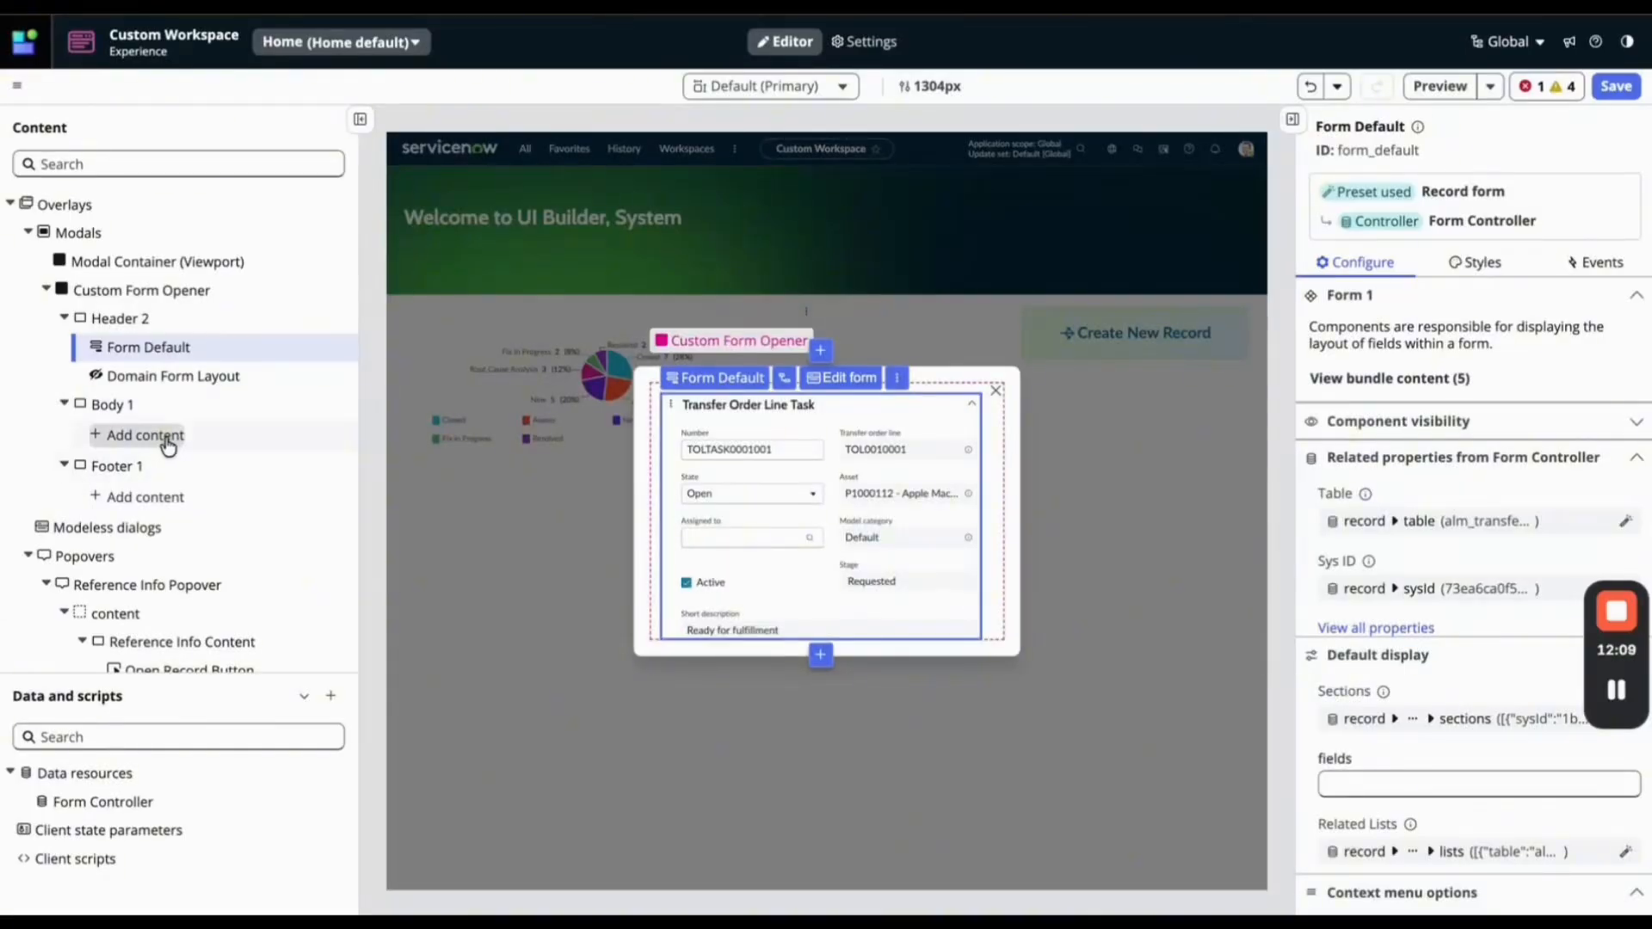
click(1438, 139)
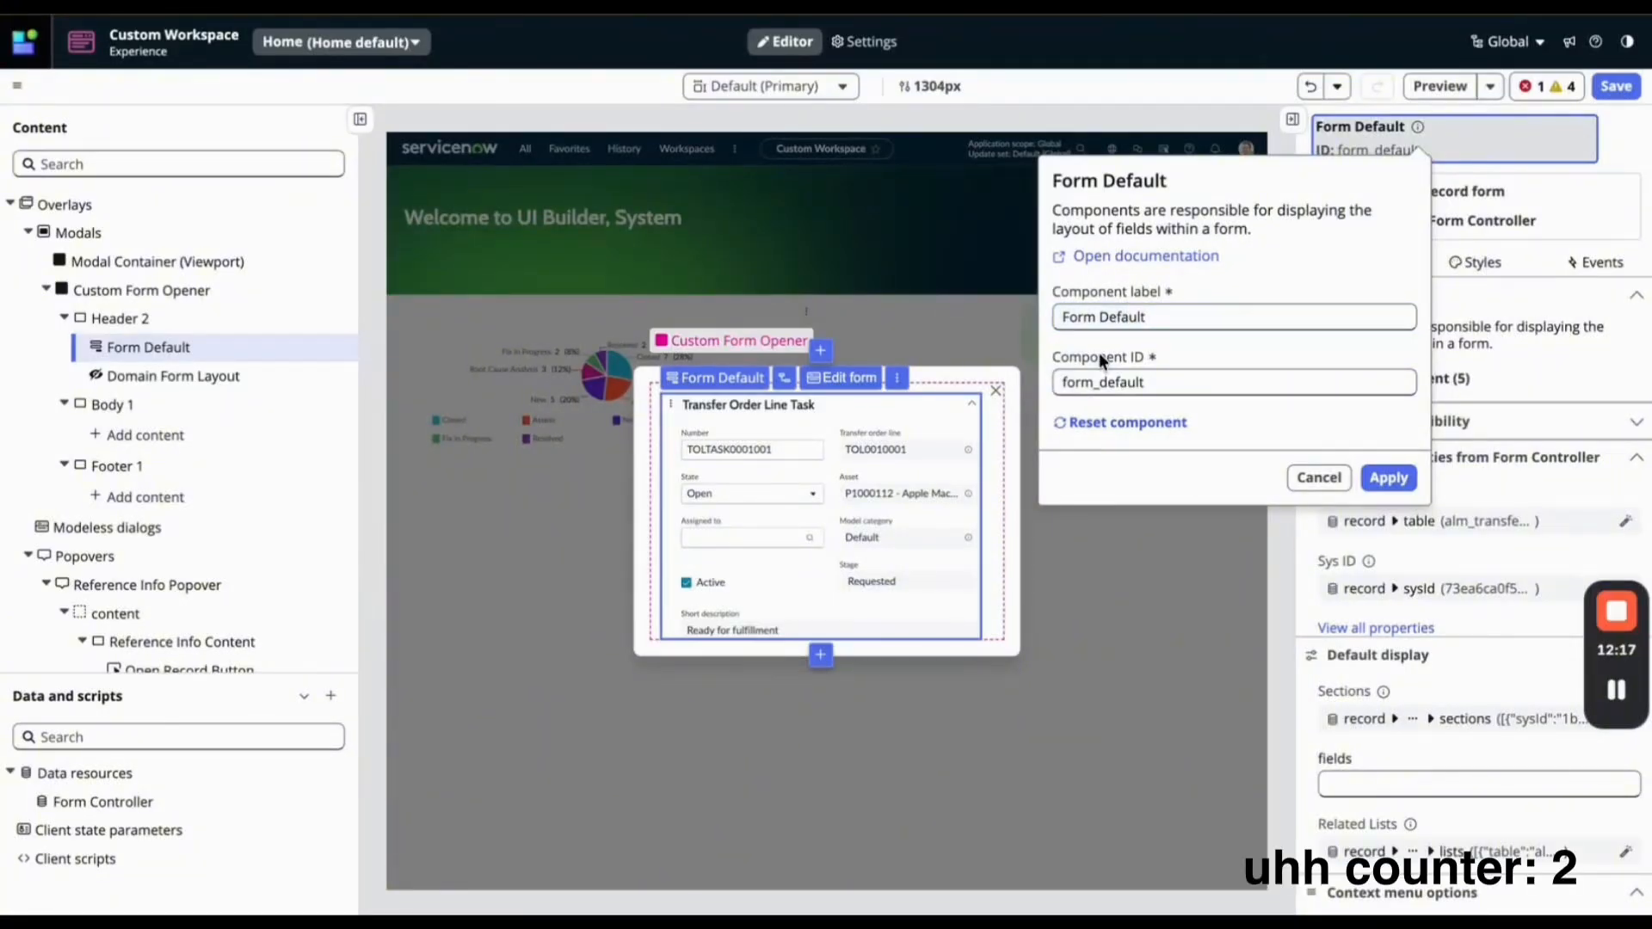
click(1316, 477)
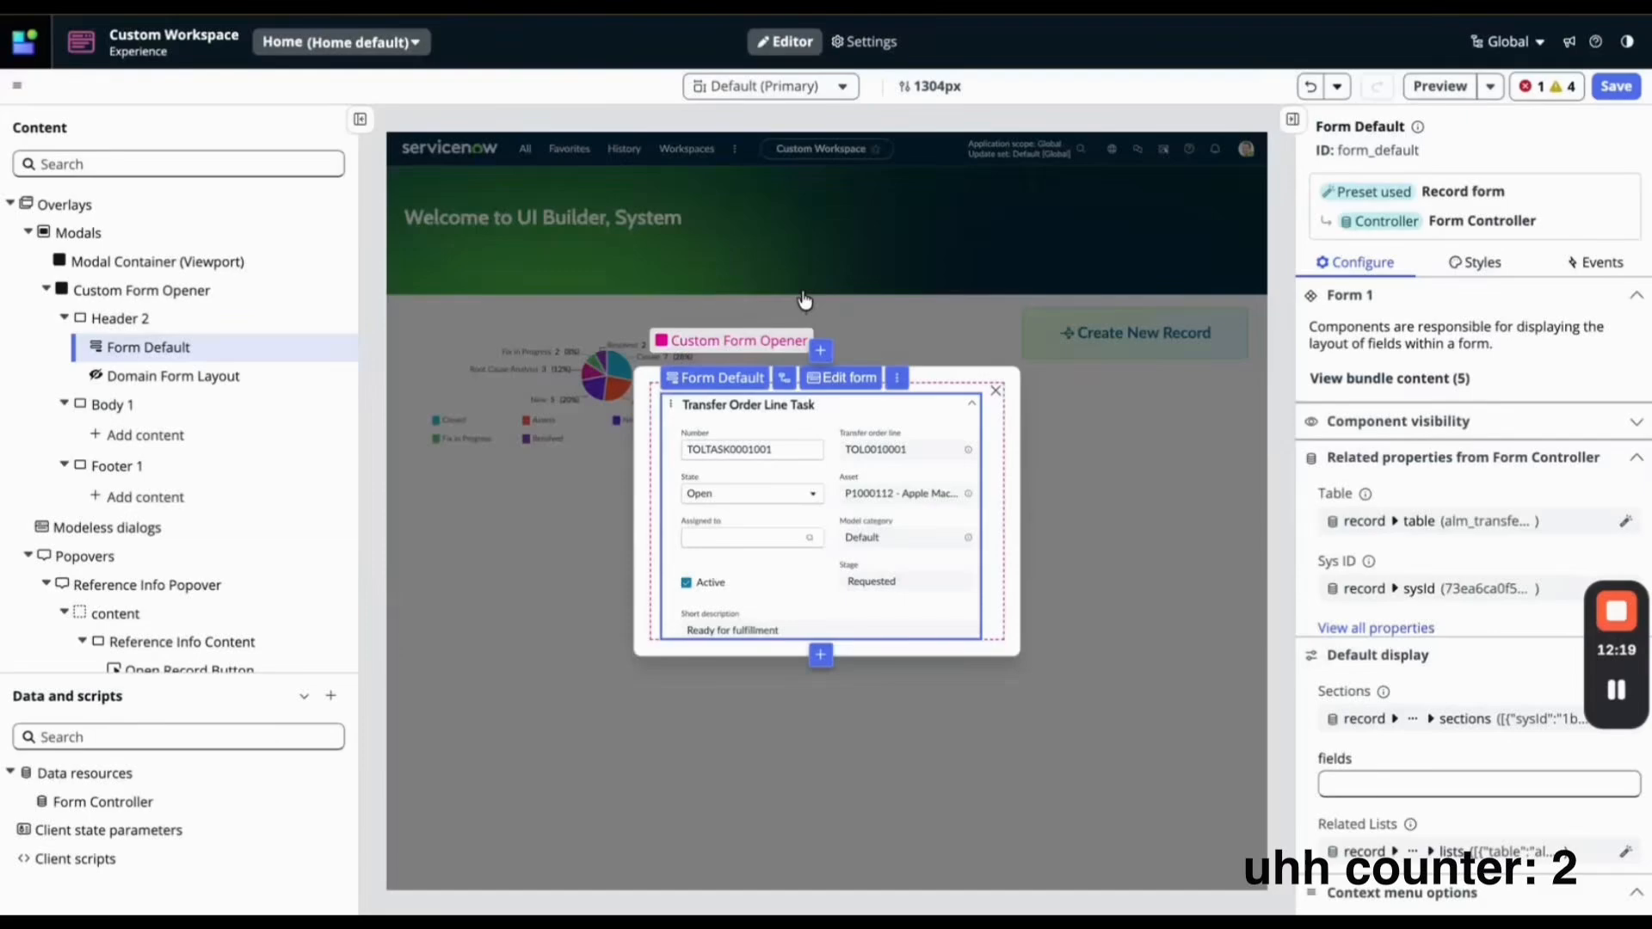
Add an Action bar component to Body 1 of the Custom Form Opener modal.
click(144, 436)
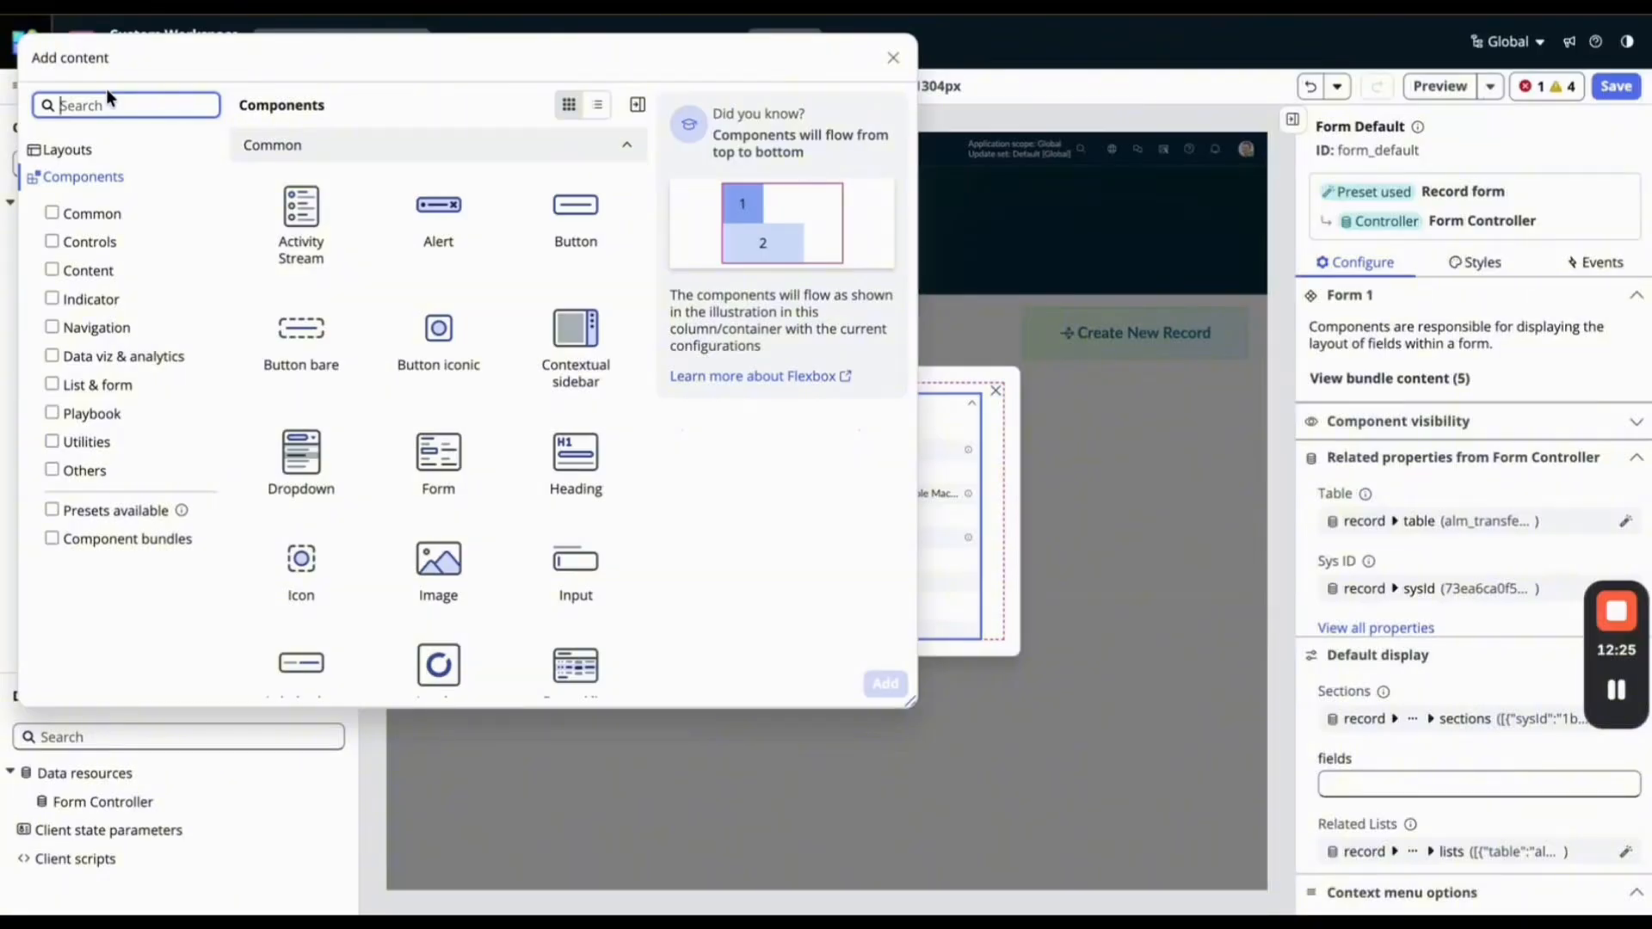
text(act)
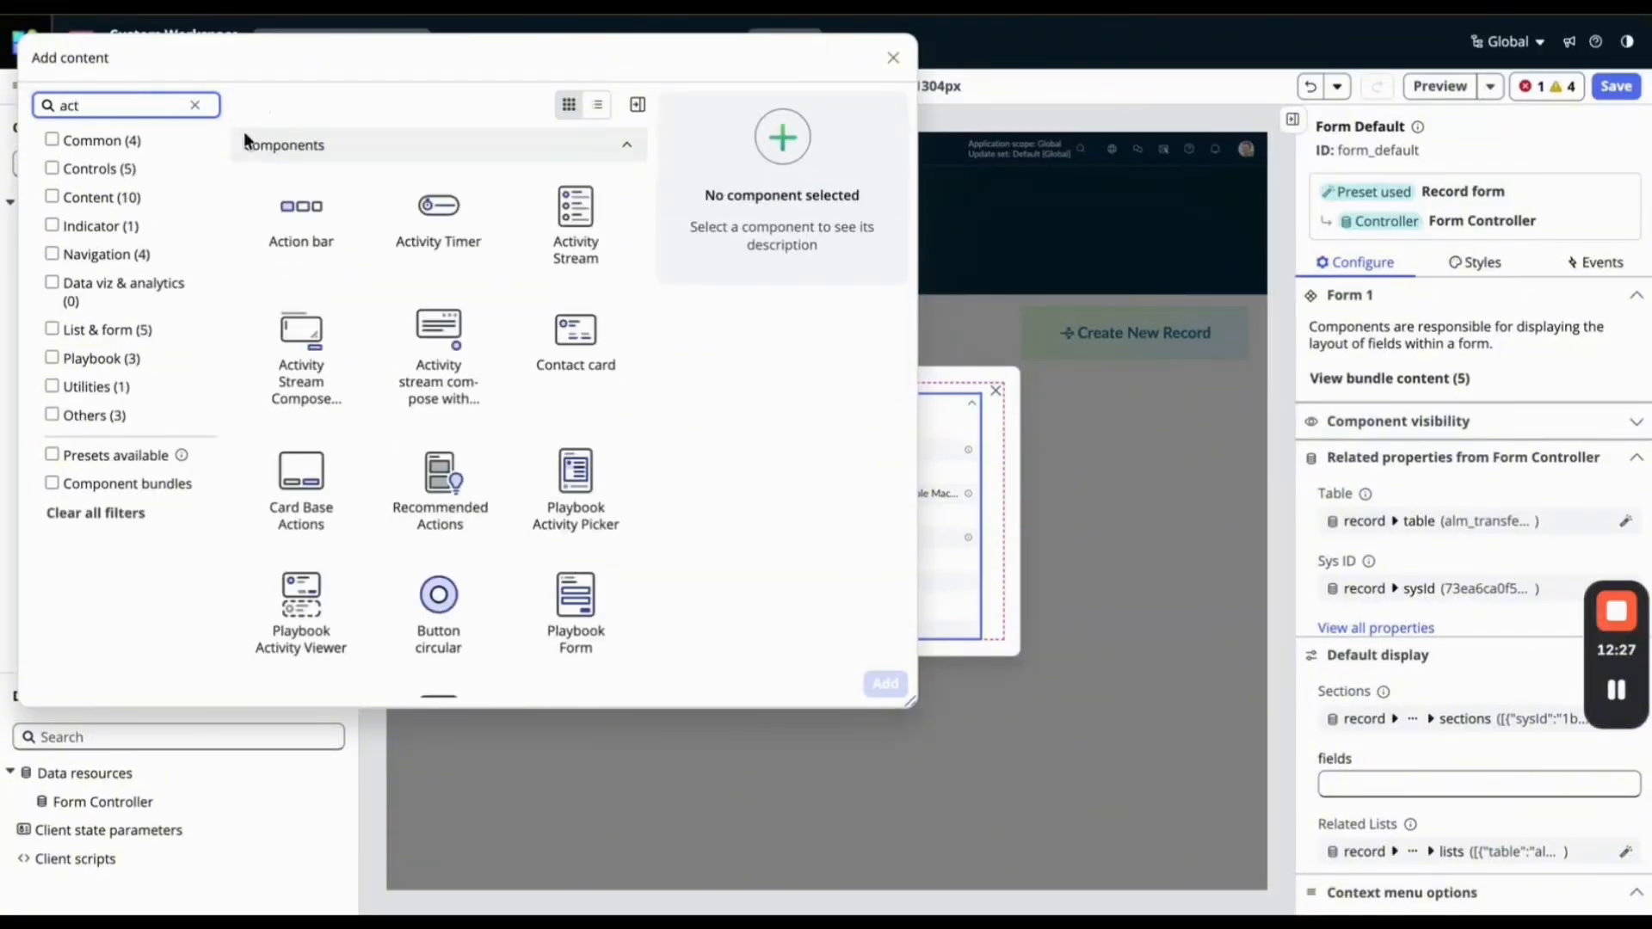
click(301, 243)
click(886, 683)
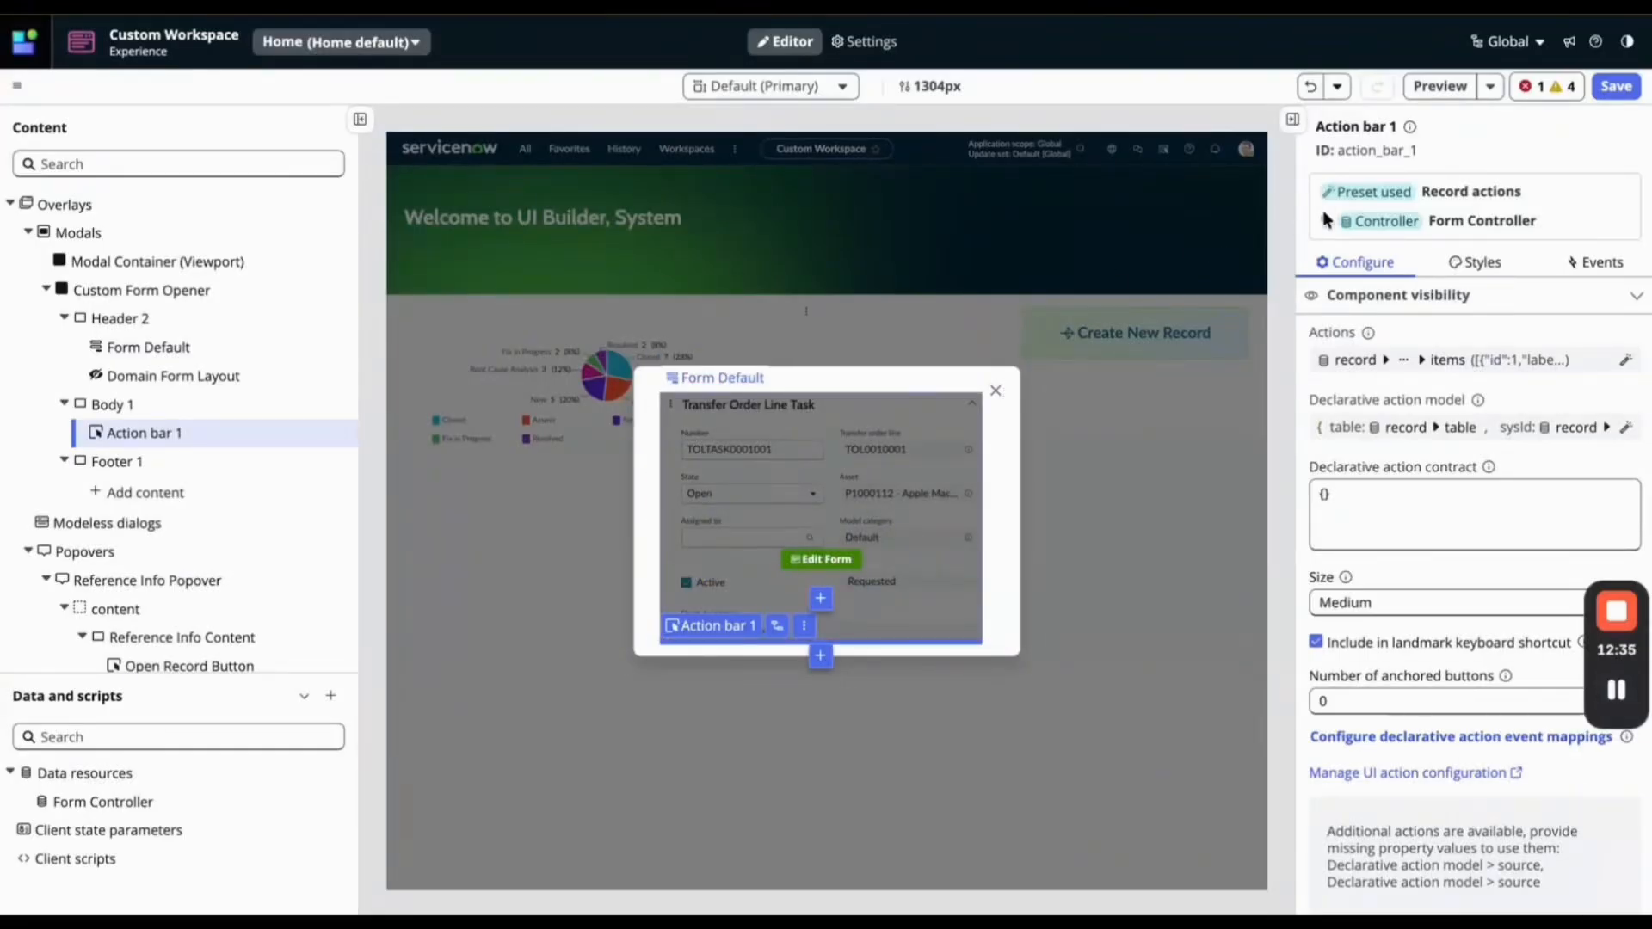
Rename the action bar component as Save Action and save the page.
click(1398, 157)
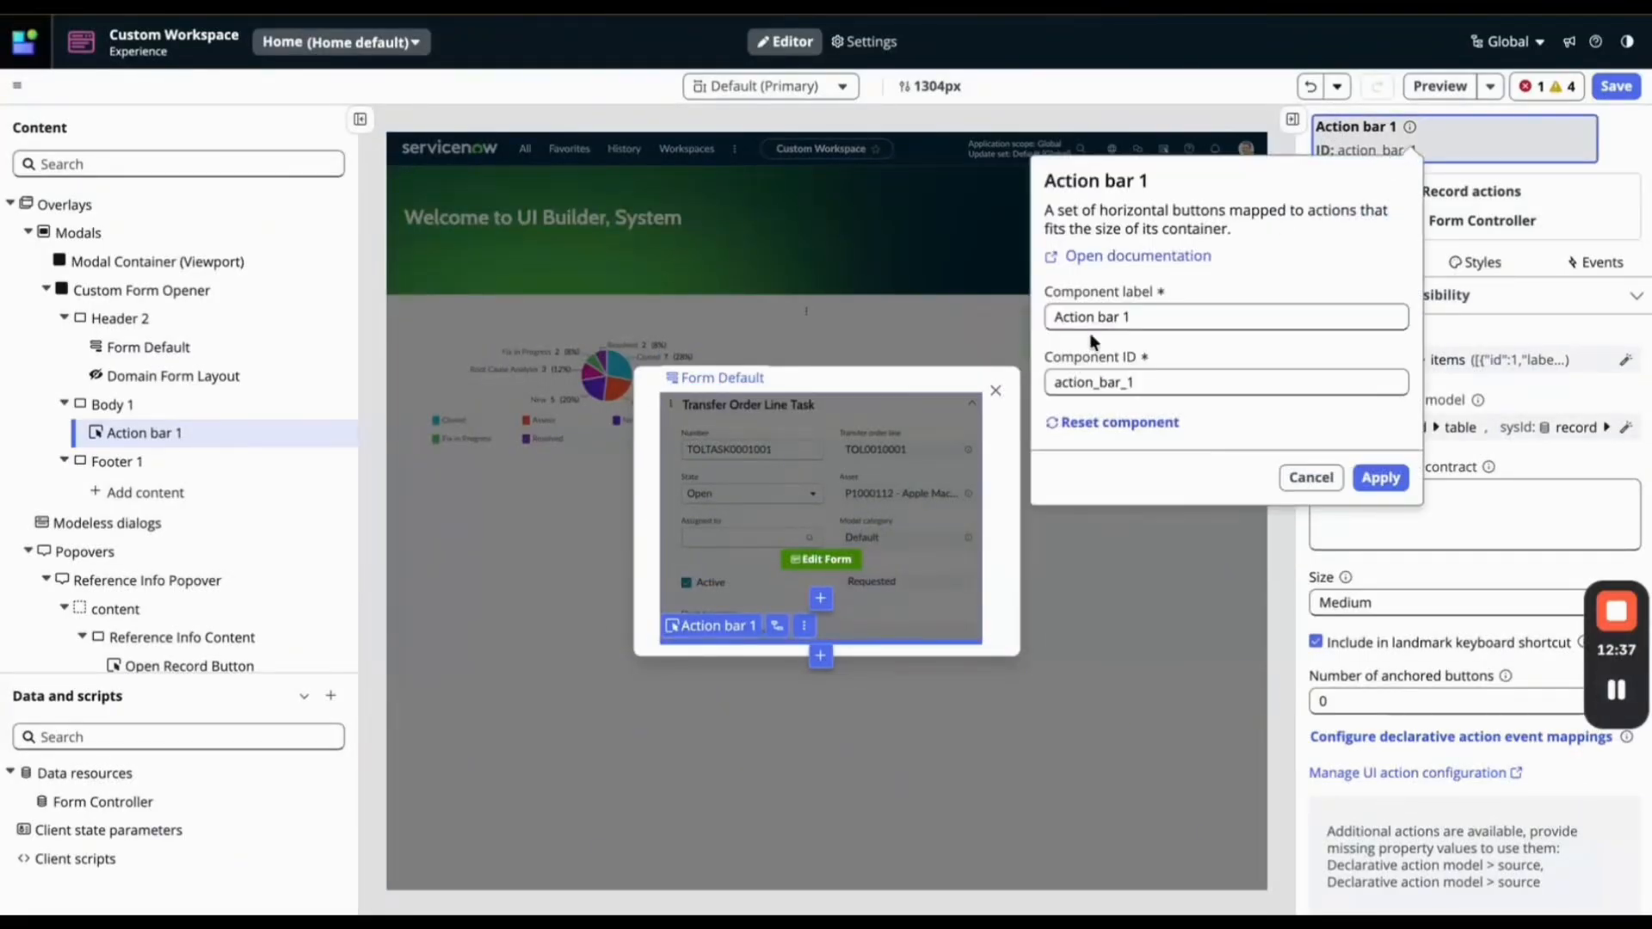
triple_click(1072, 318)
text(Save)
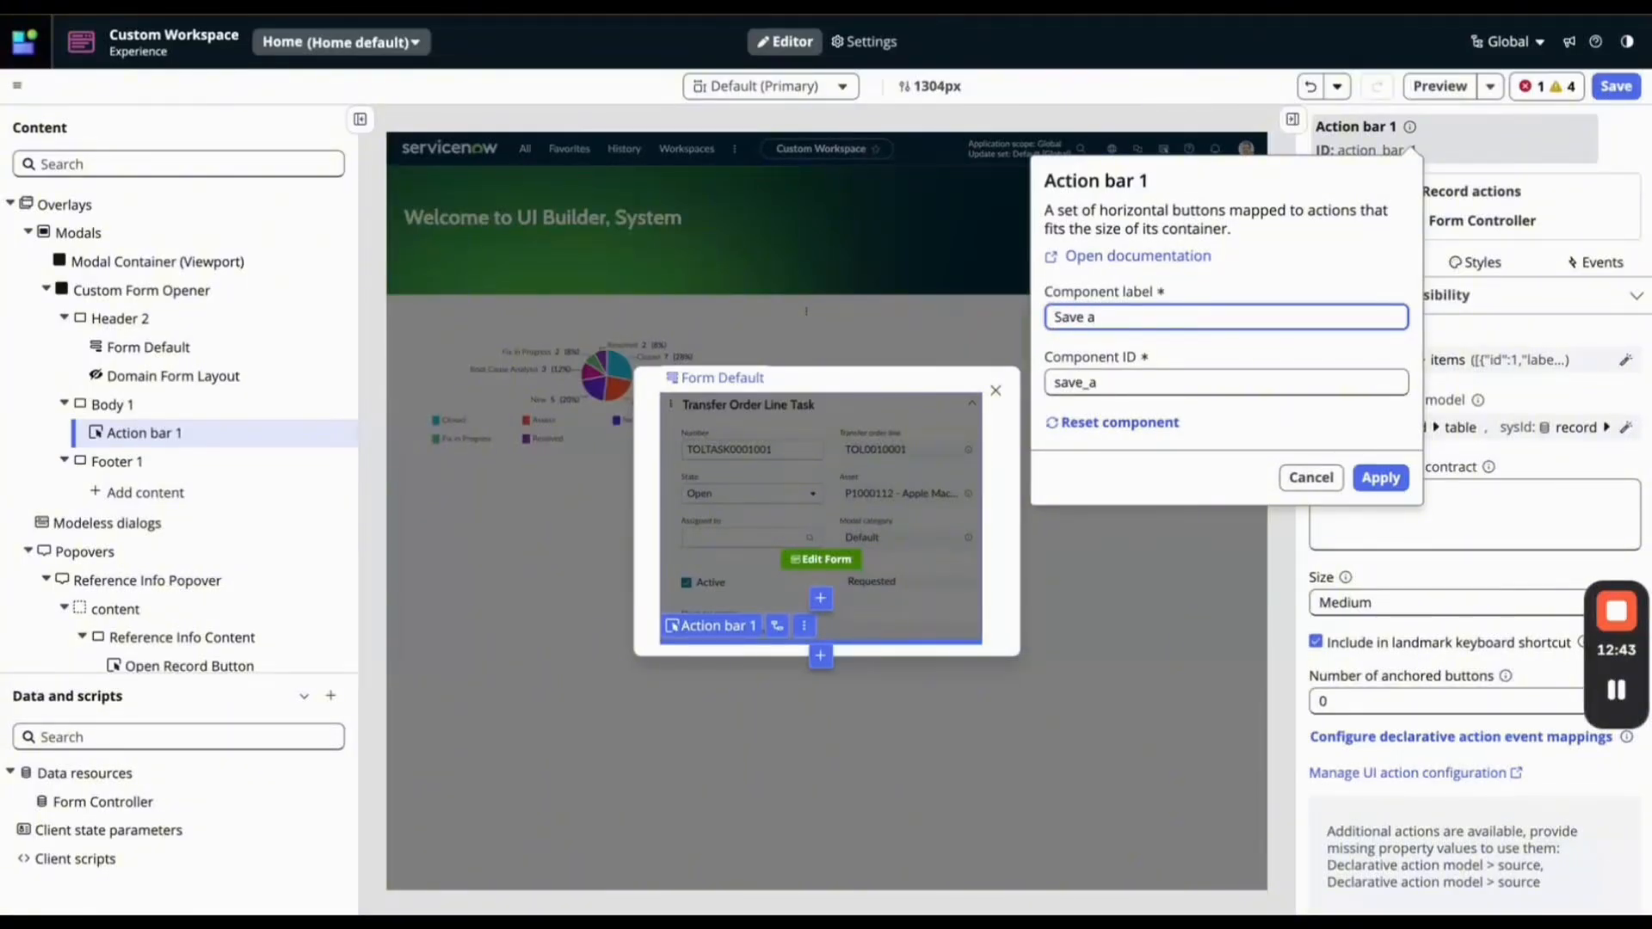
text( Action)
click(1380, 476)
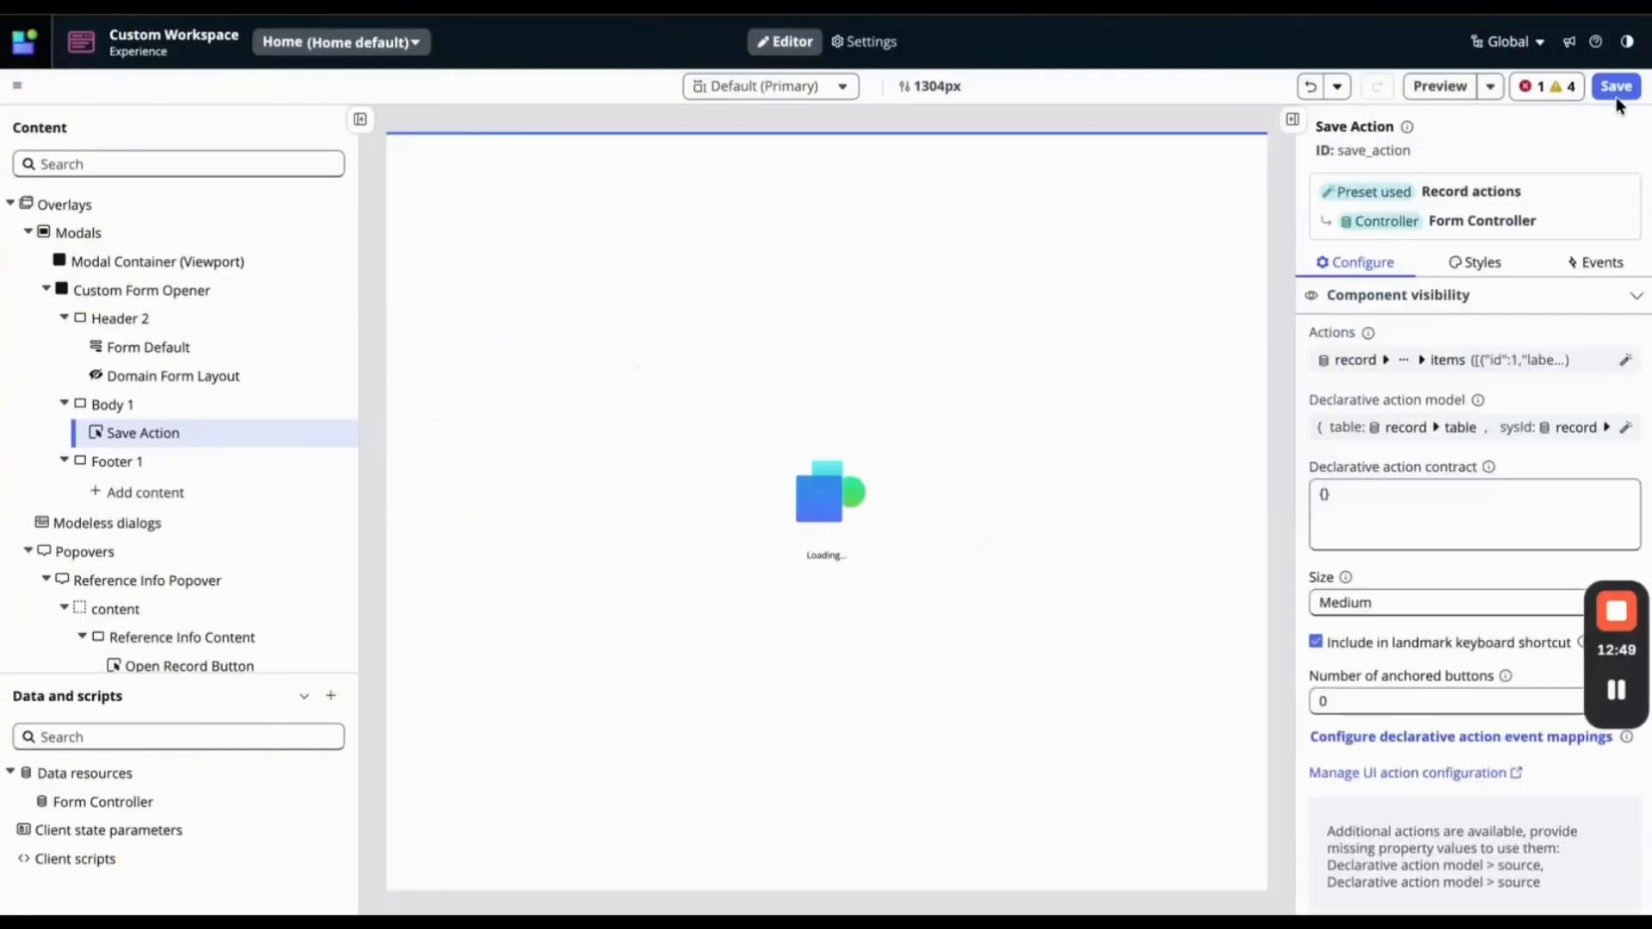
click(1615, 86)
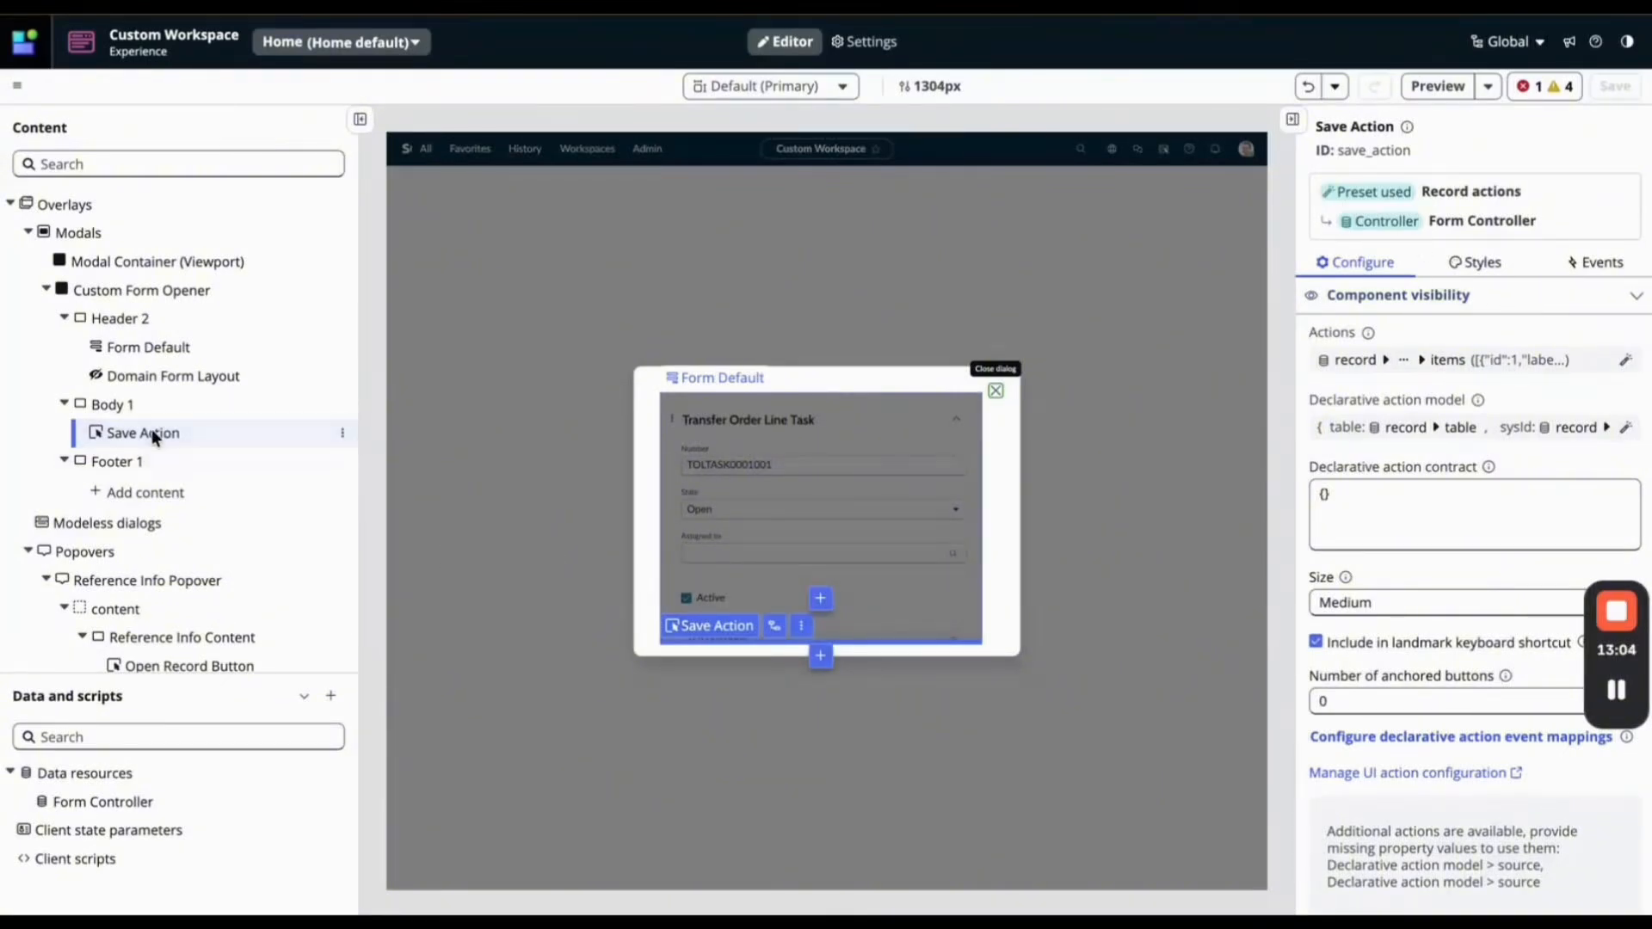
Start an Open or close modal dialog handler for Save Action's UI action selected event.
click(1602, 262)
scroll(1448, 539, down, 5)
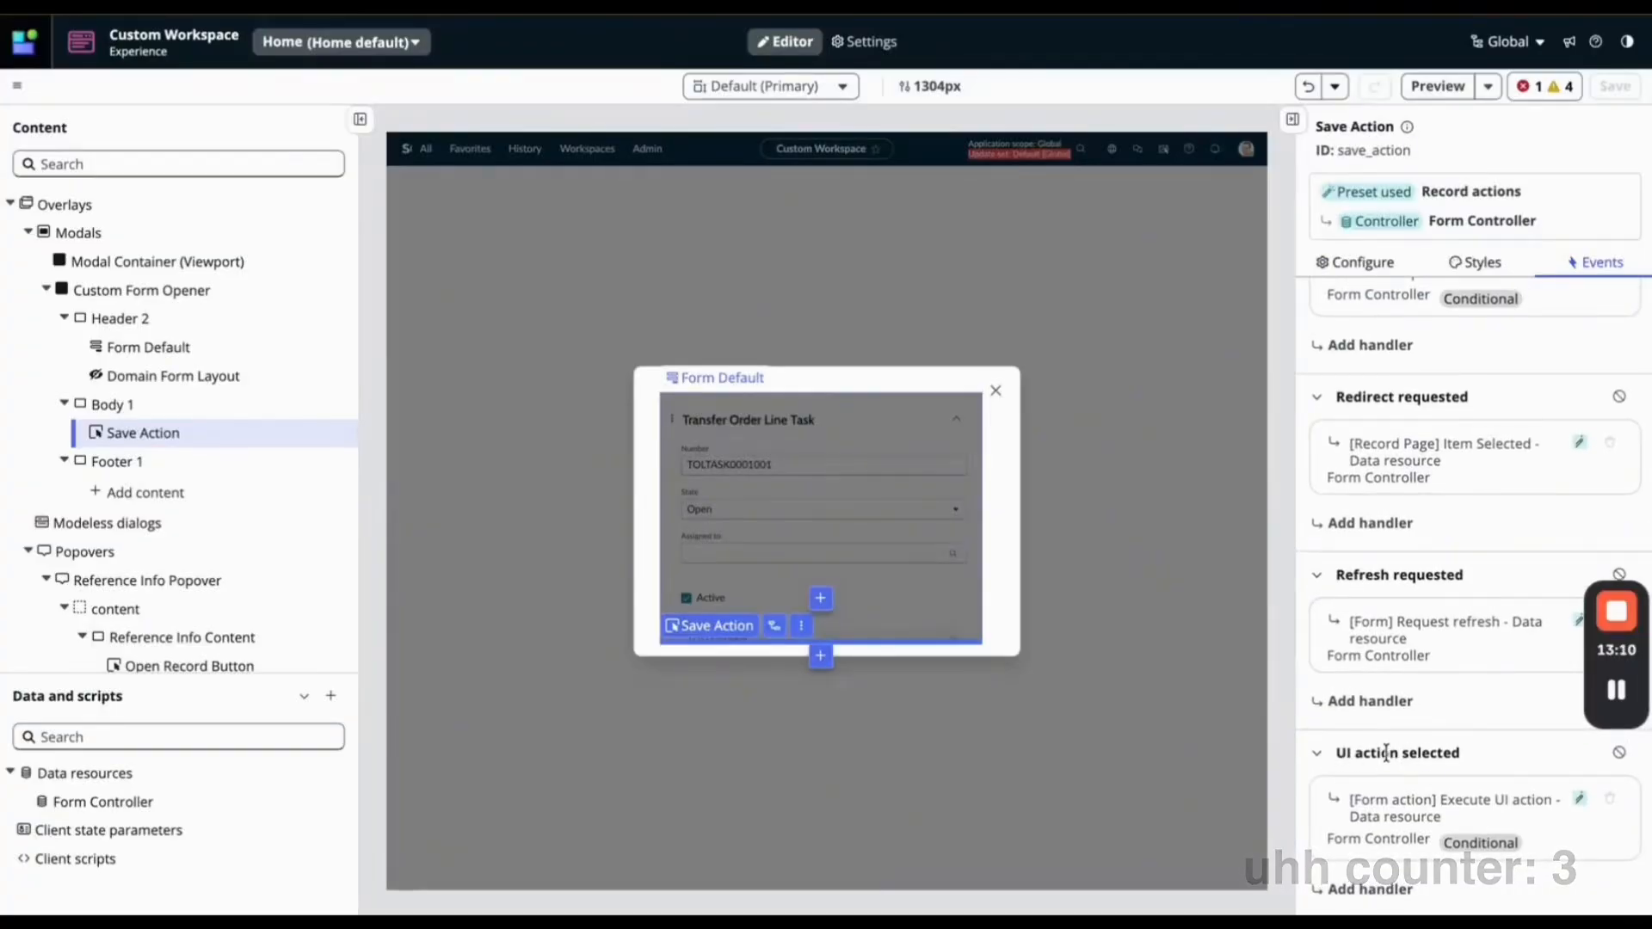
scroll(1449, 662, up, 5)
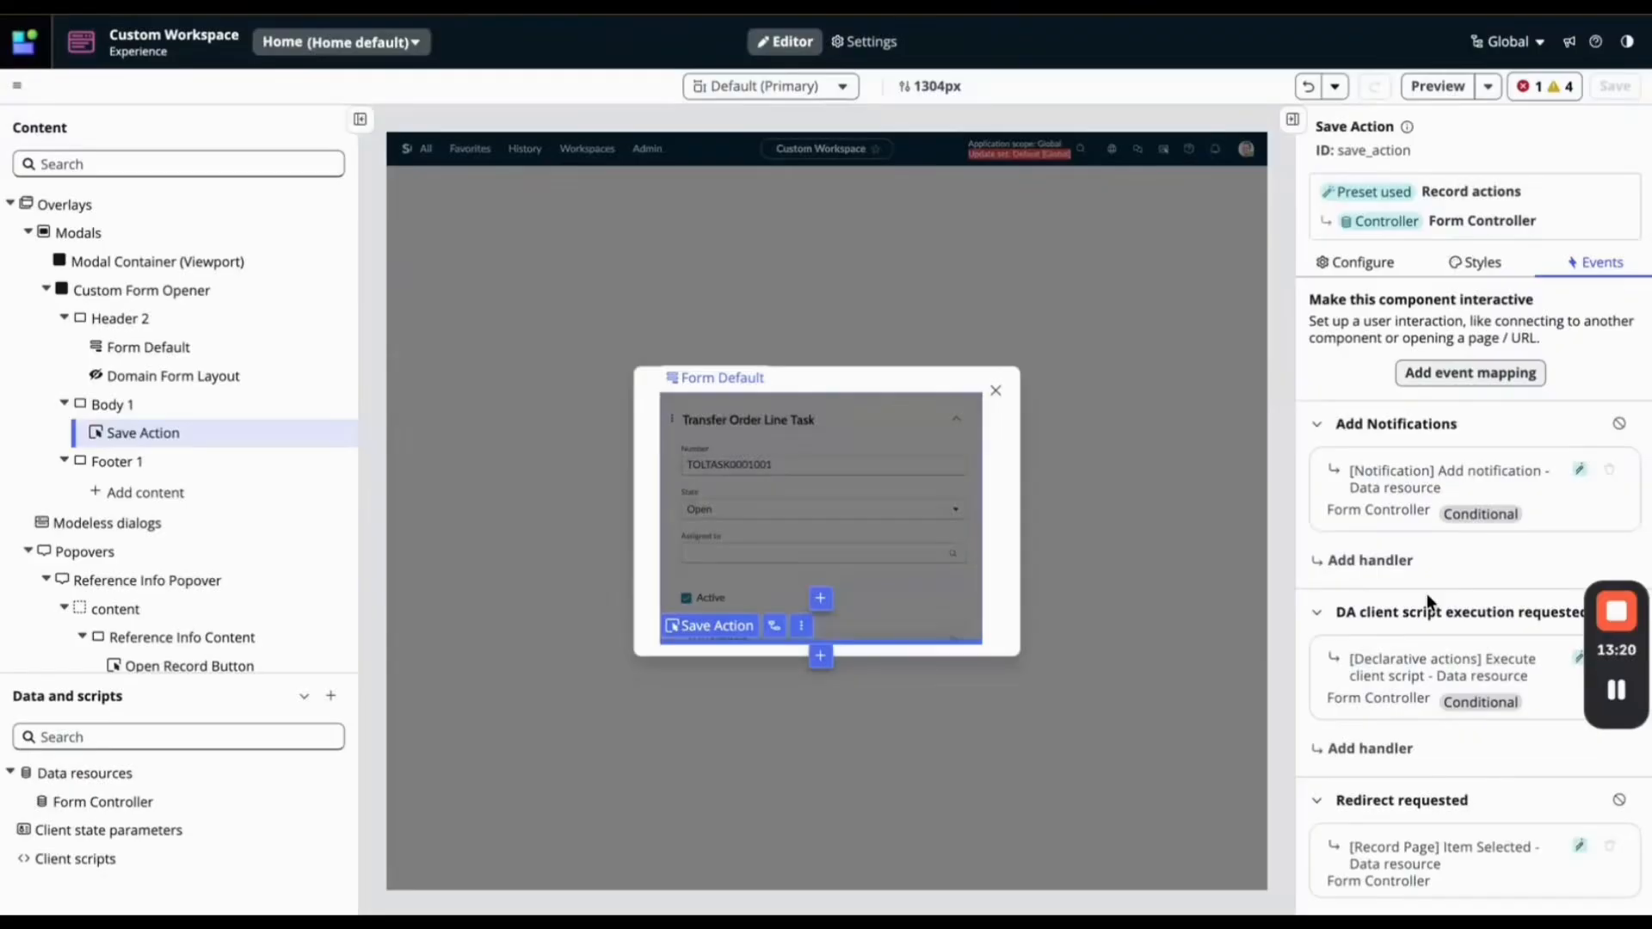
scroll(1427, 594, down, 5)
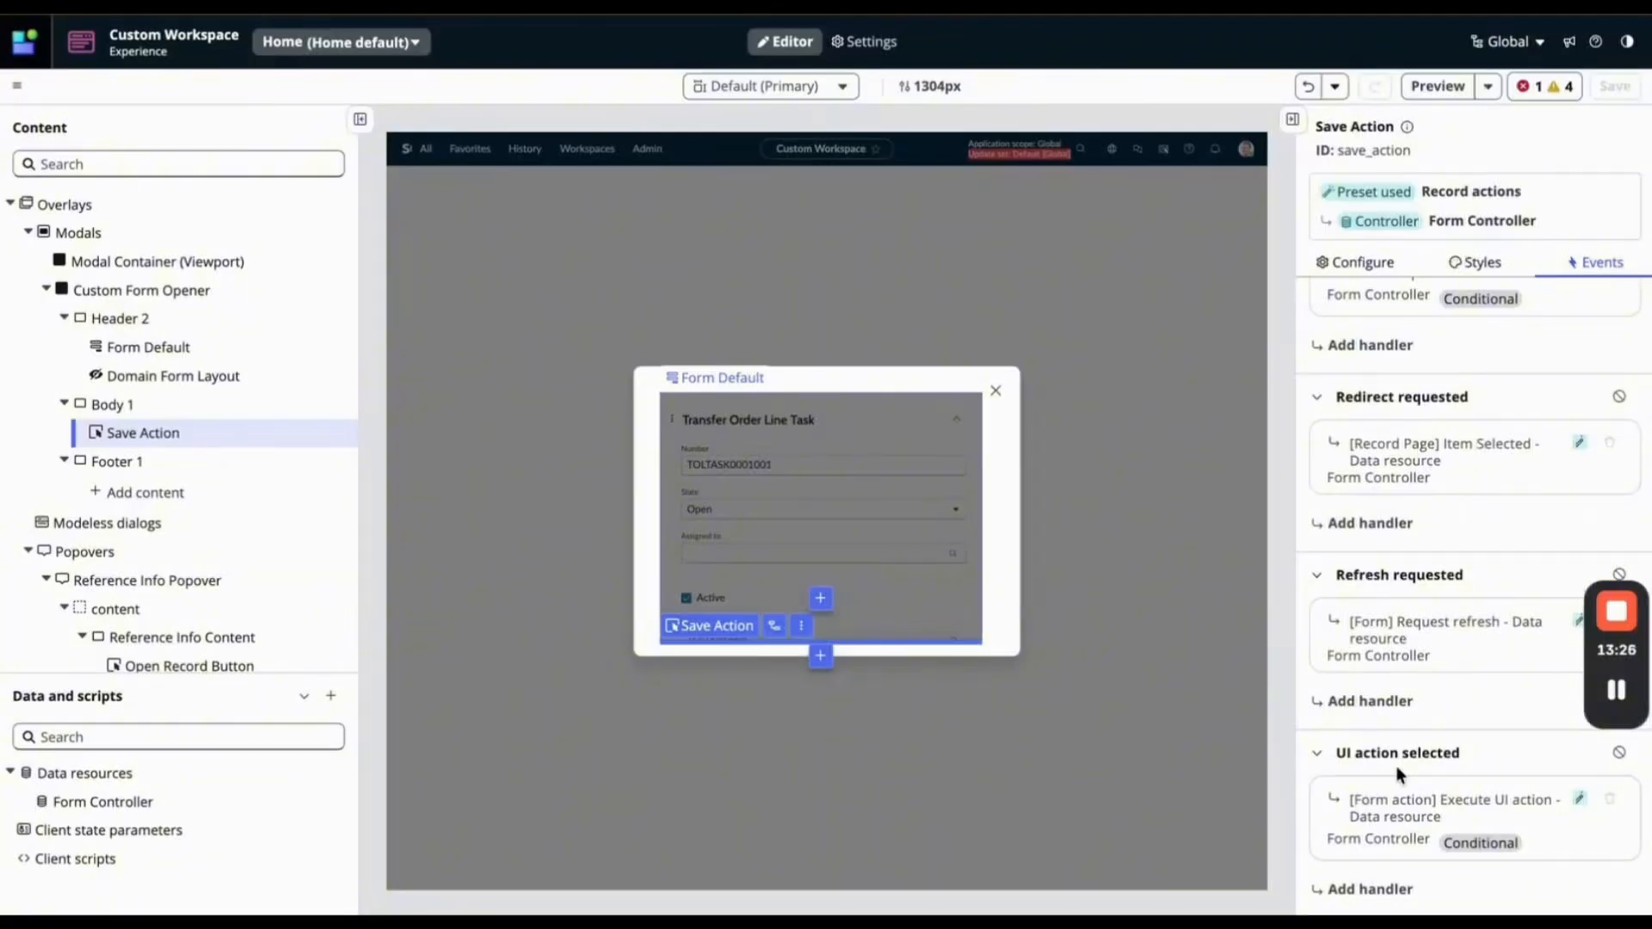
click(1385, 891)
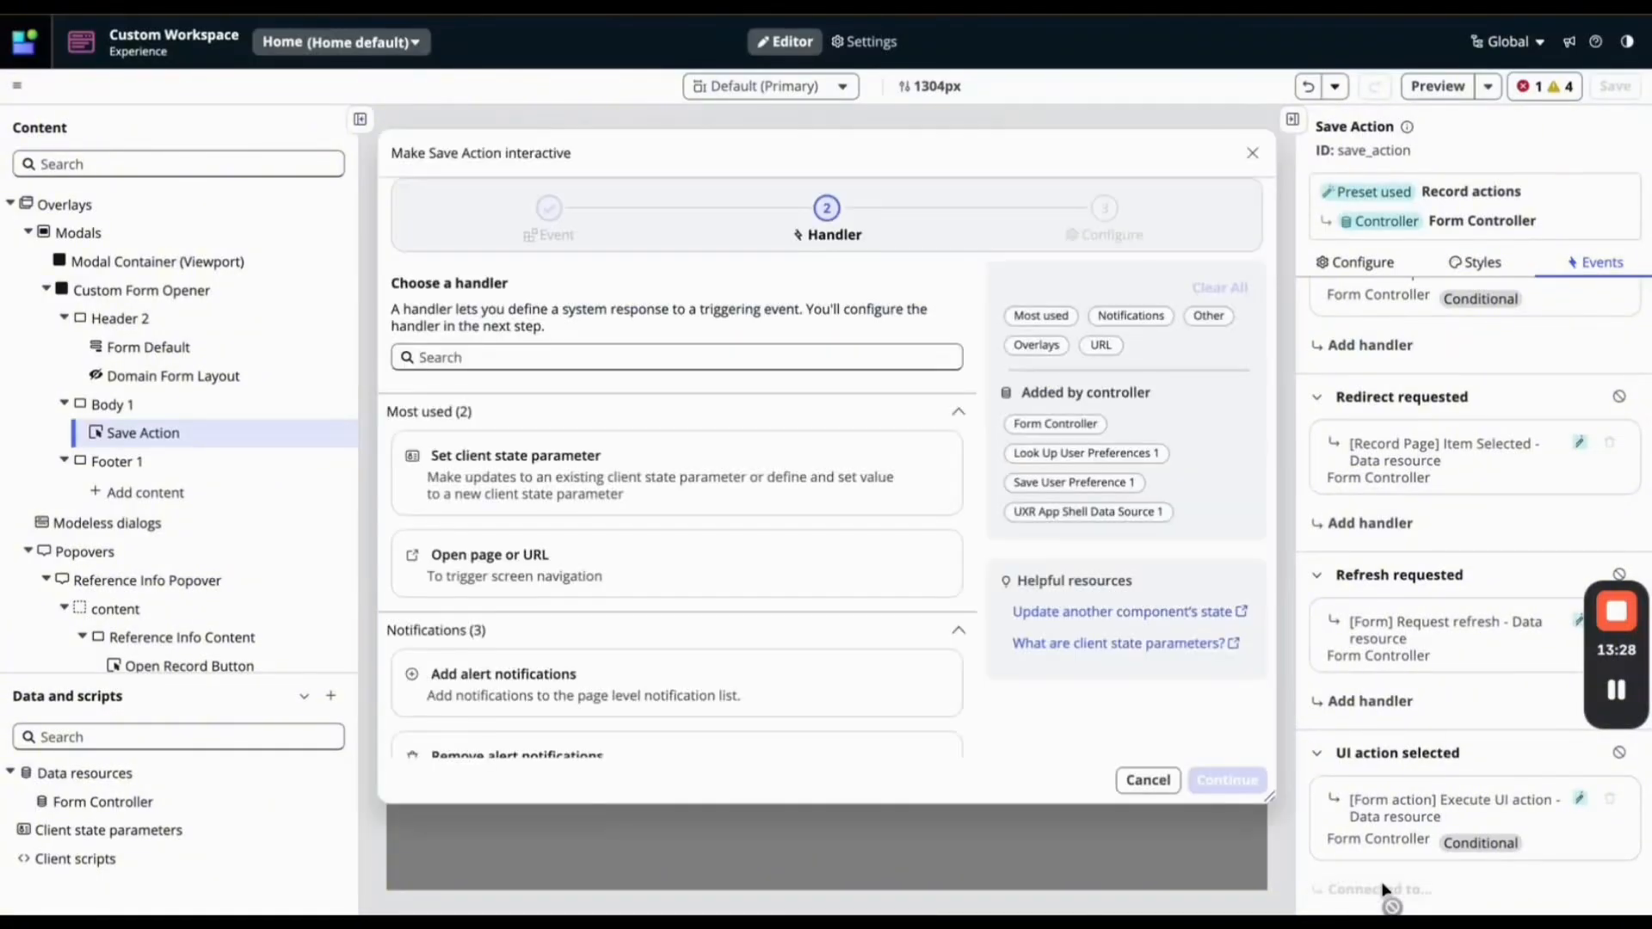
scroll(585, 576, down, 1)
scroll(589, 576, up, 1)
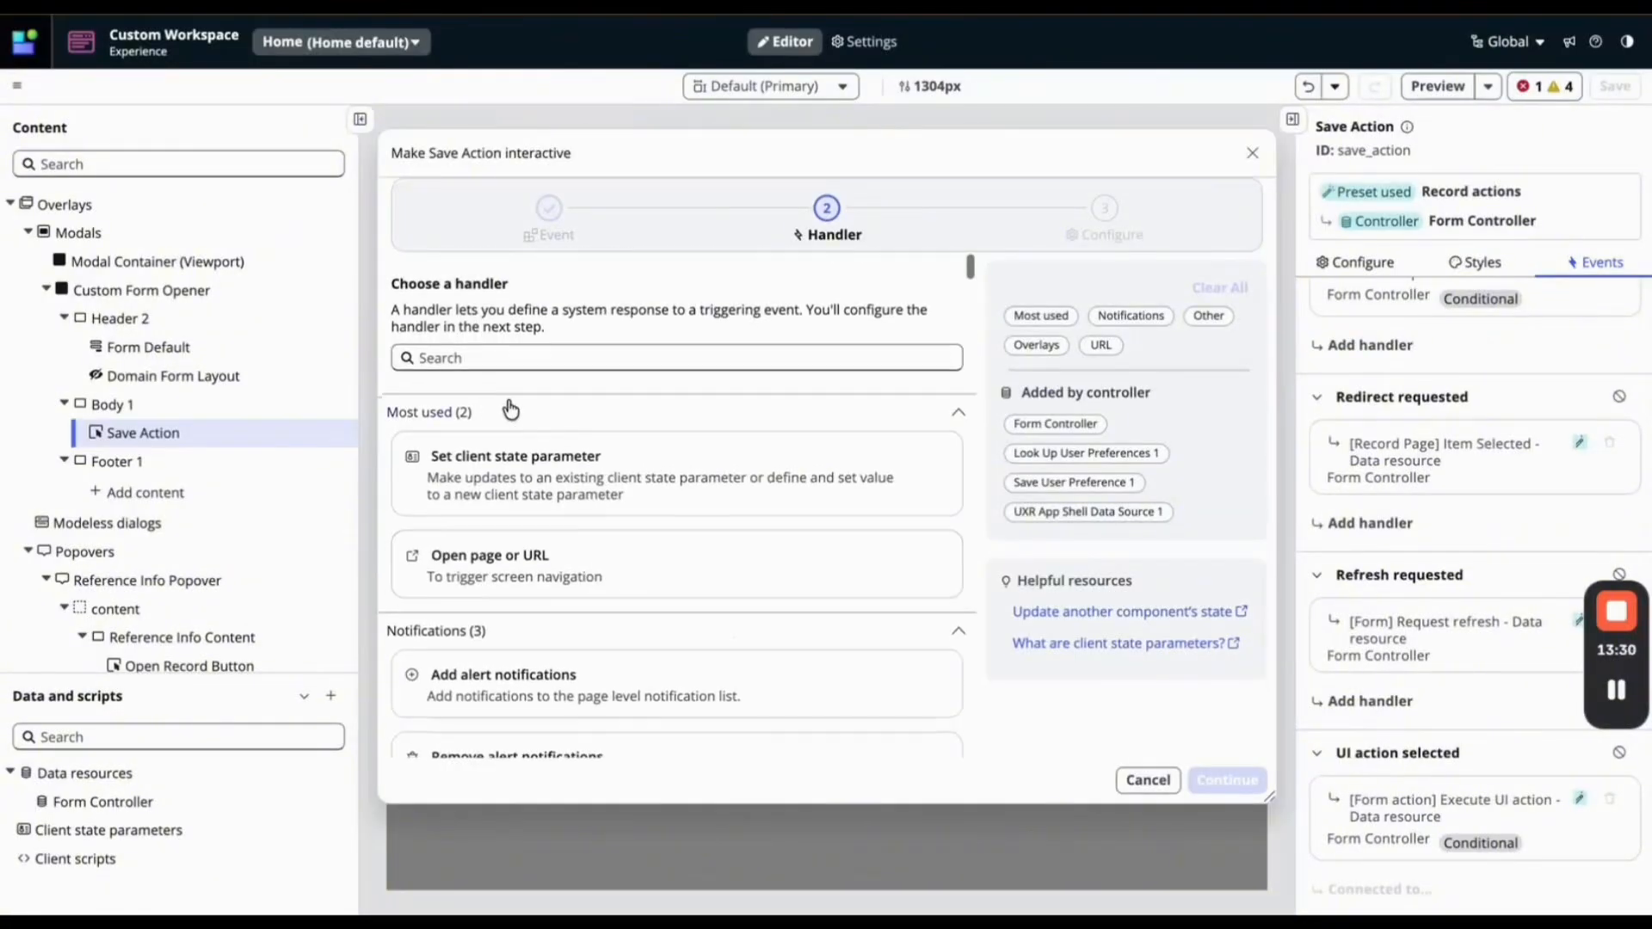
click(499, 357)
text(open)
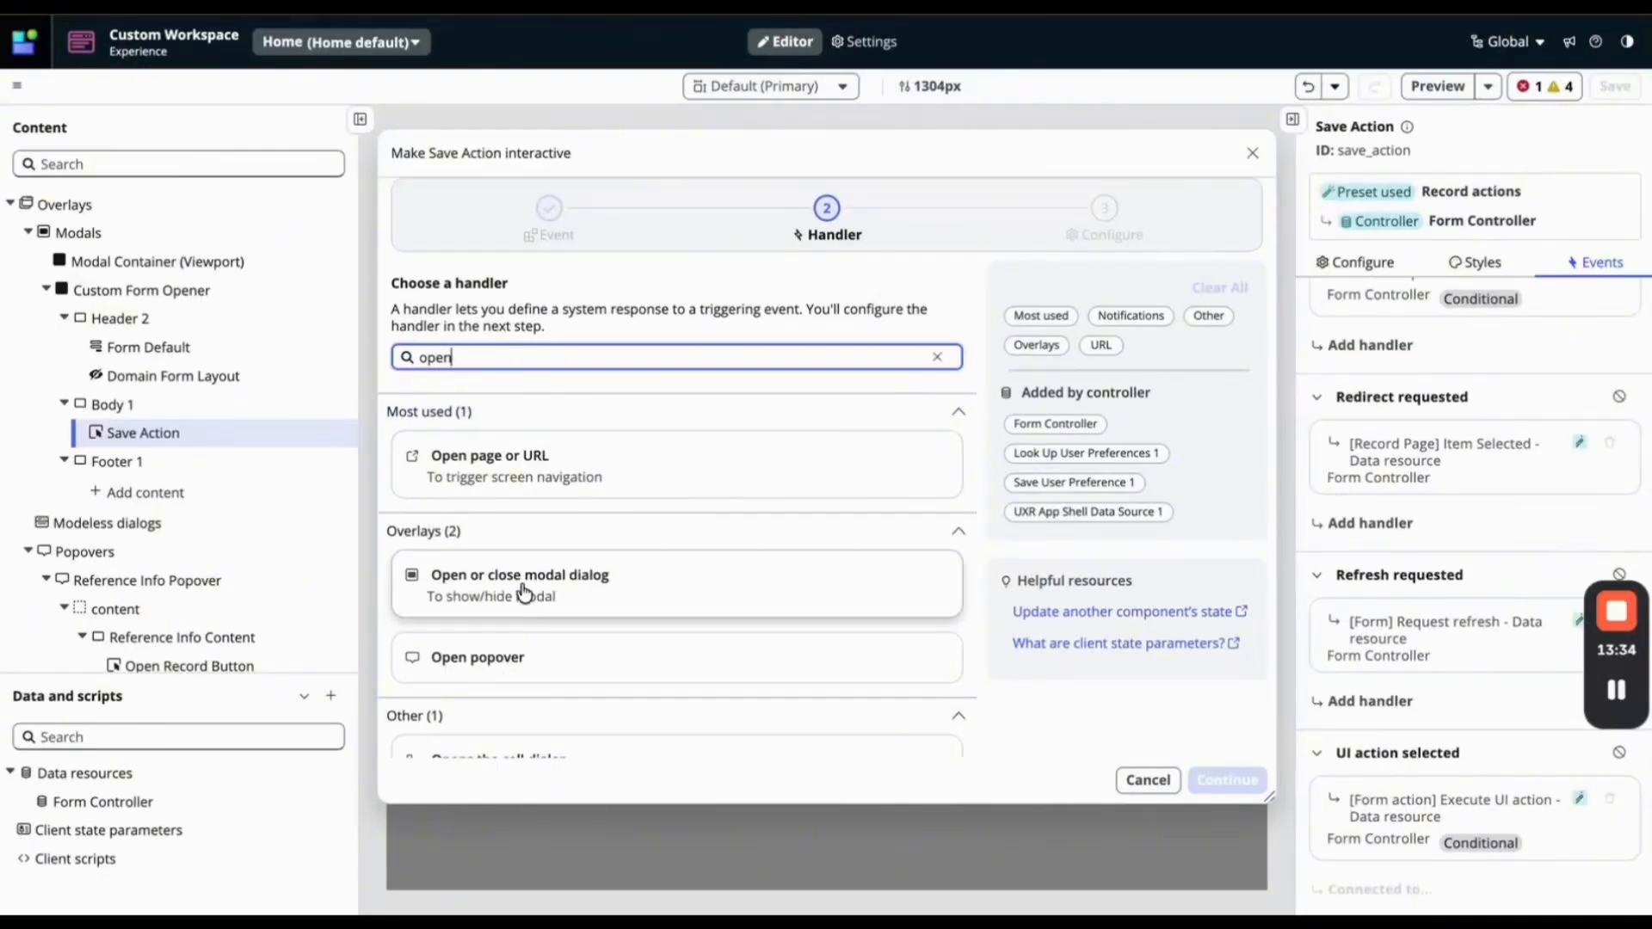
click(652, 588)
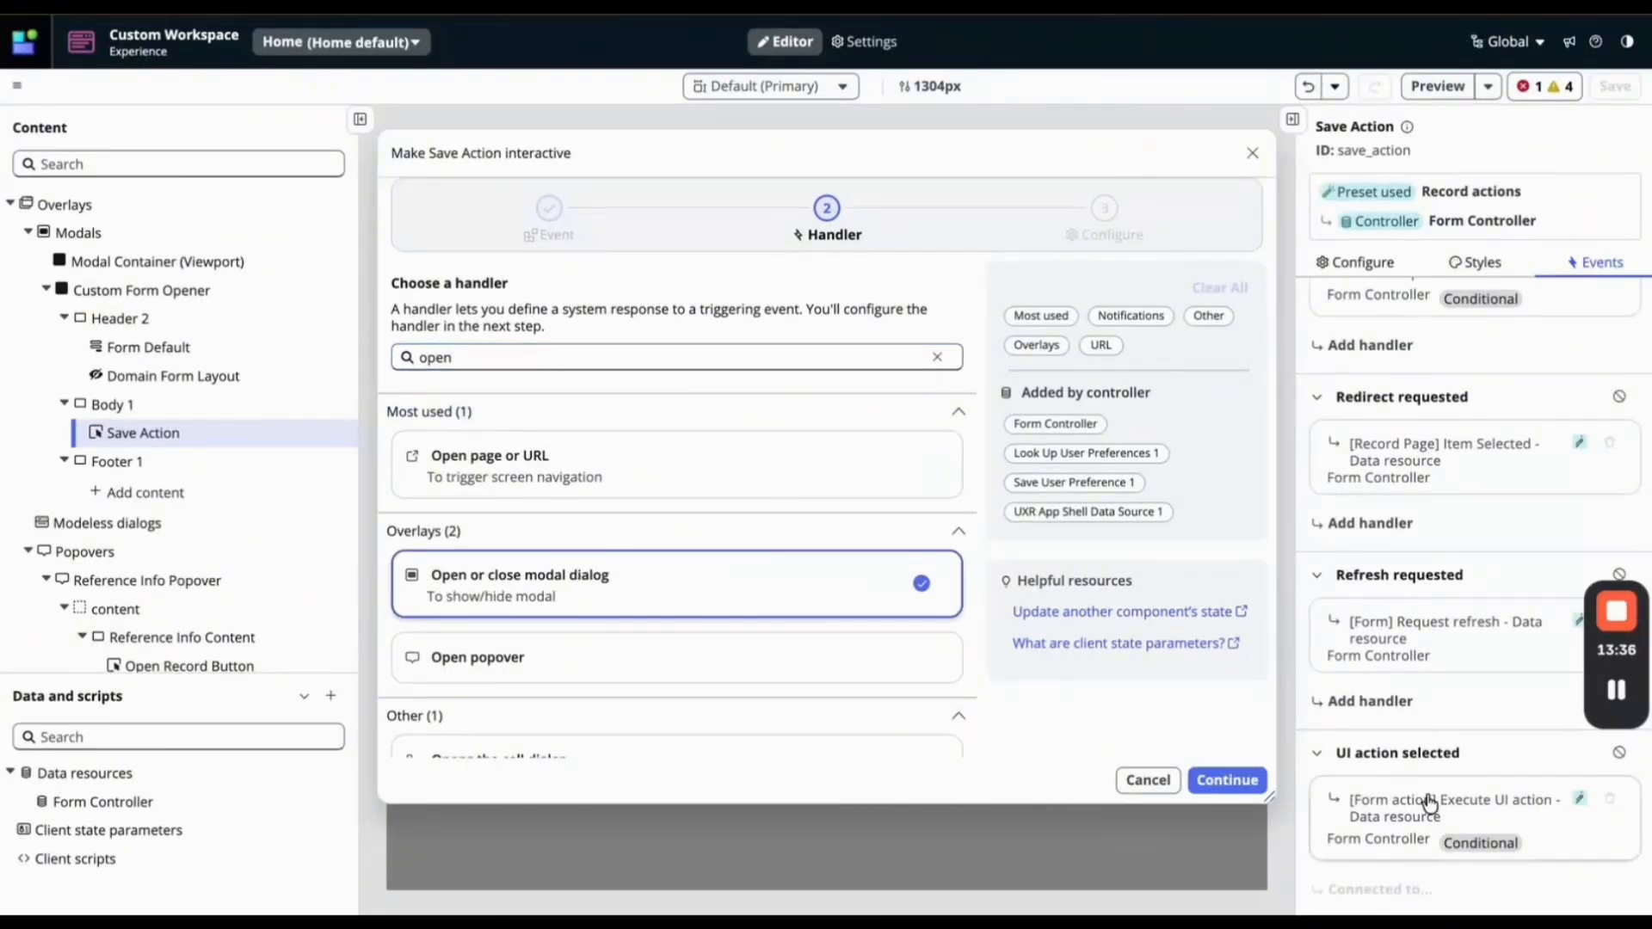
click(1225, 779)
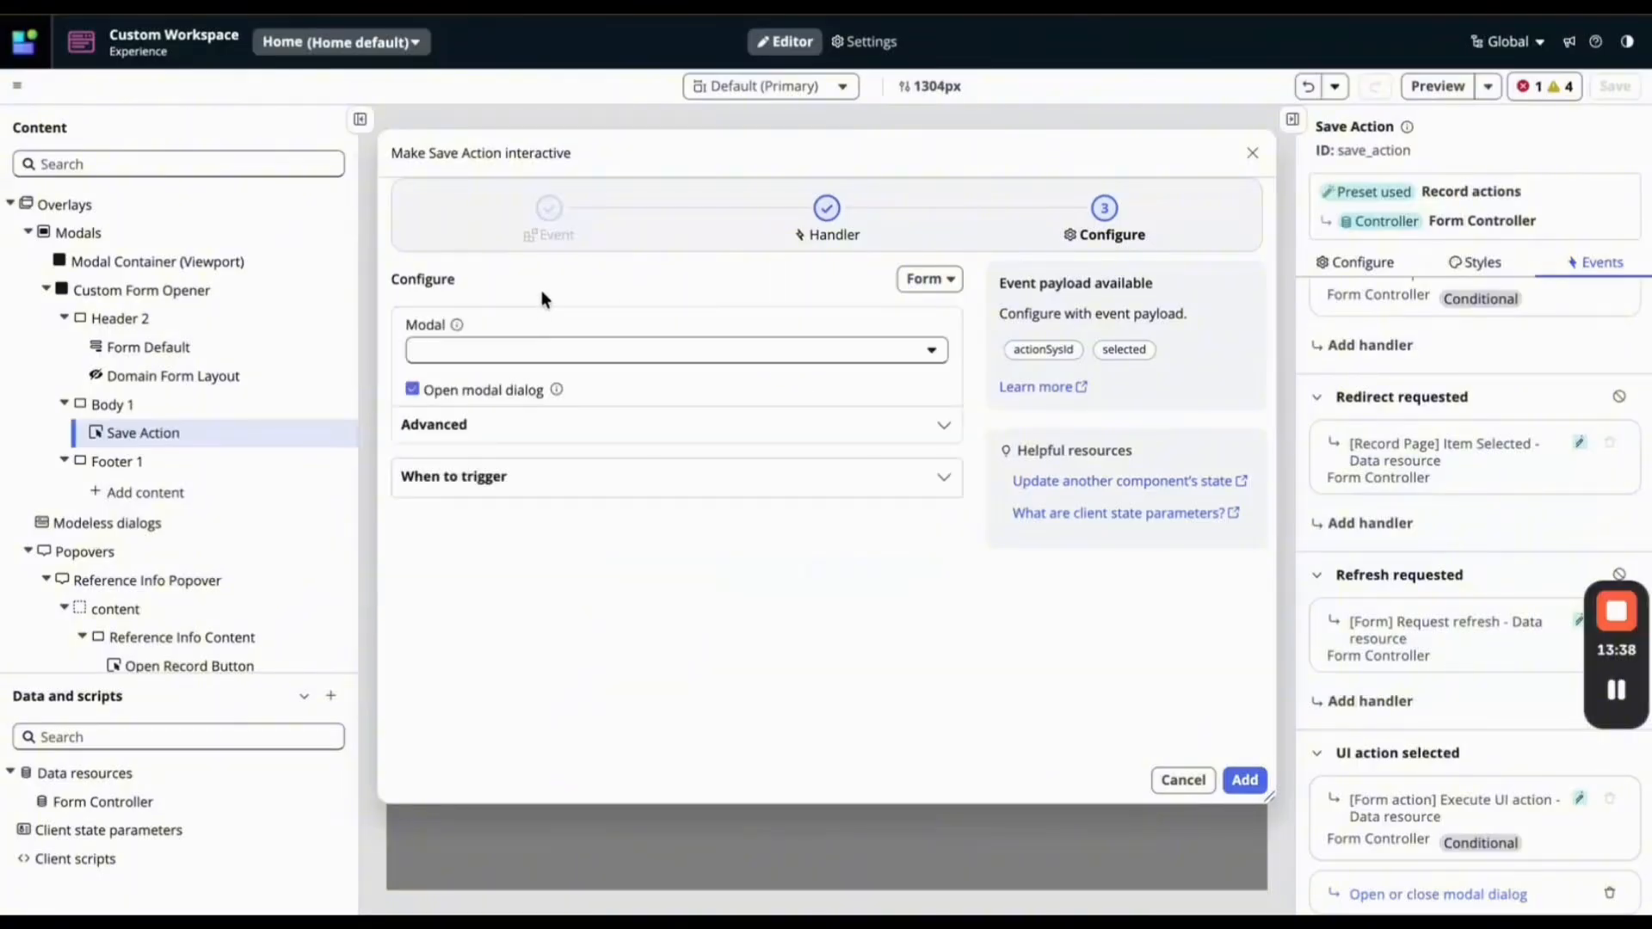
Target the handler at Custom Form Opener with Open modal dialog turned off, add it, and save the page.
click(473, 349)
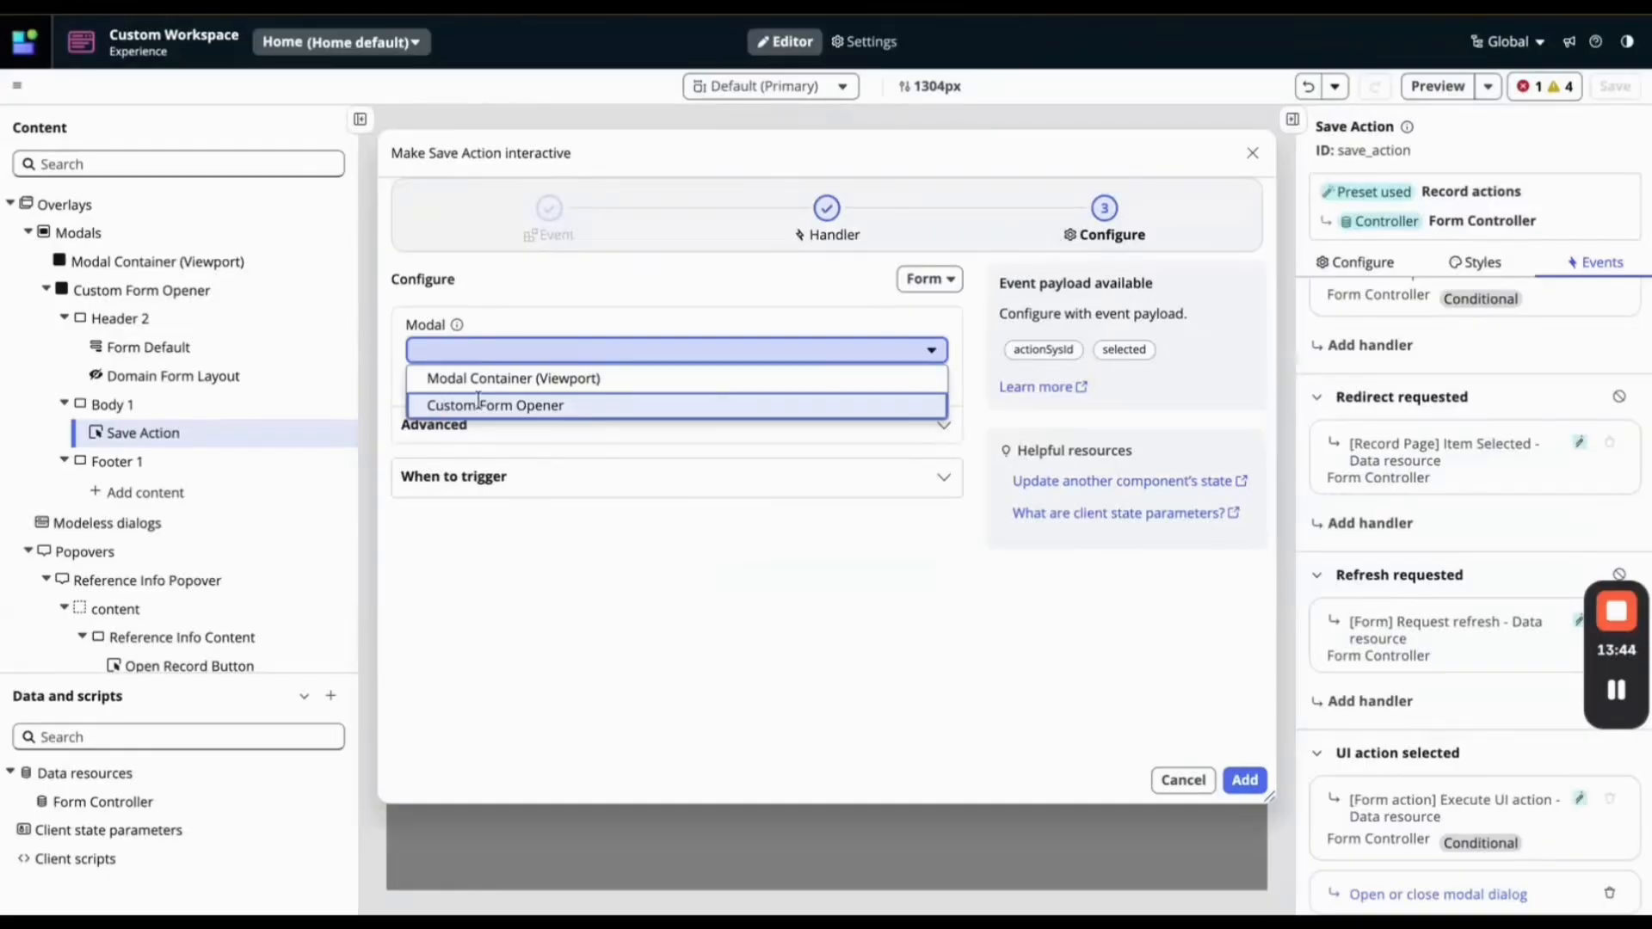
click(478, 403)
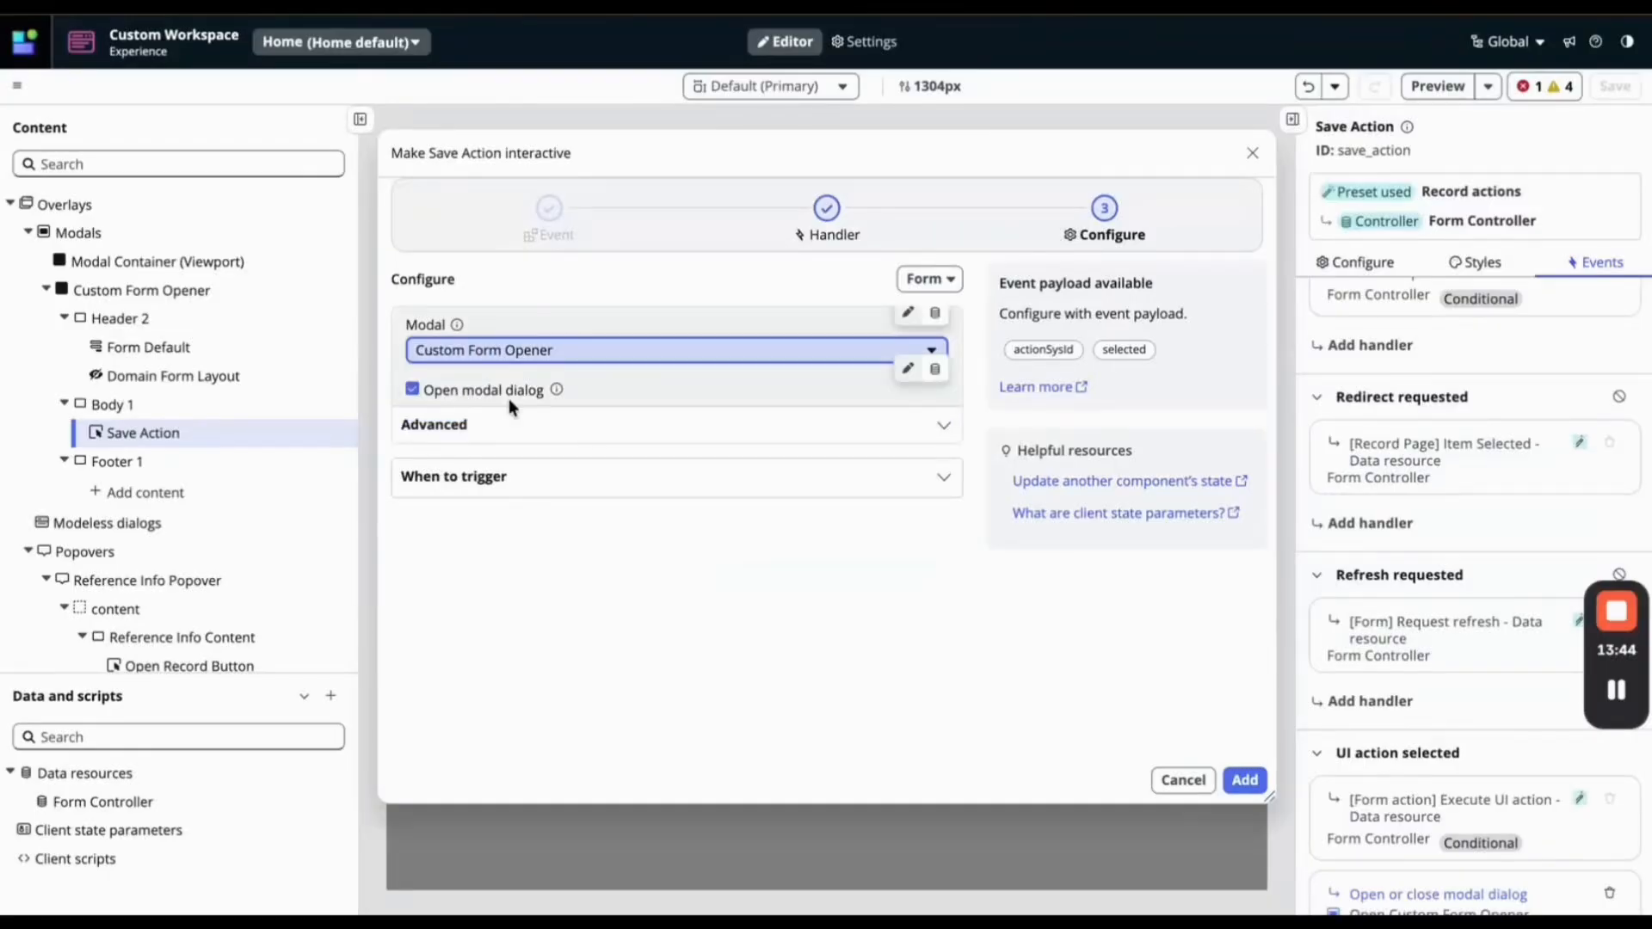
click(413, 389)
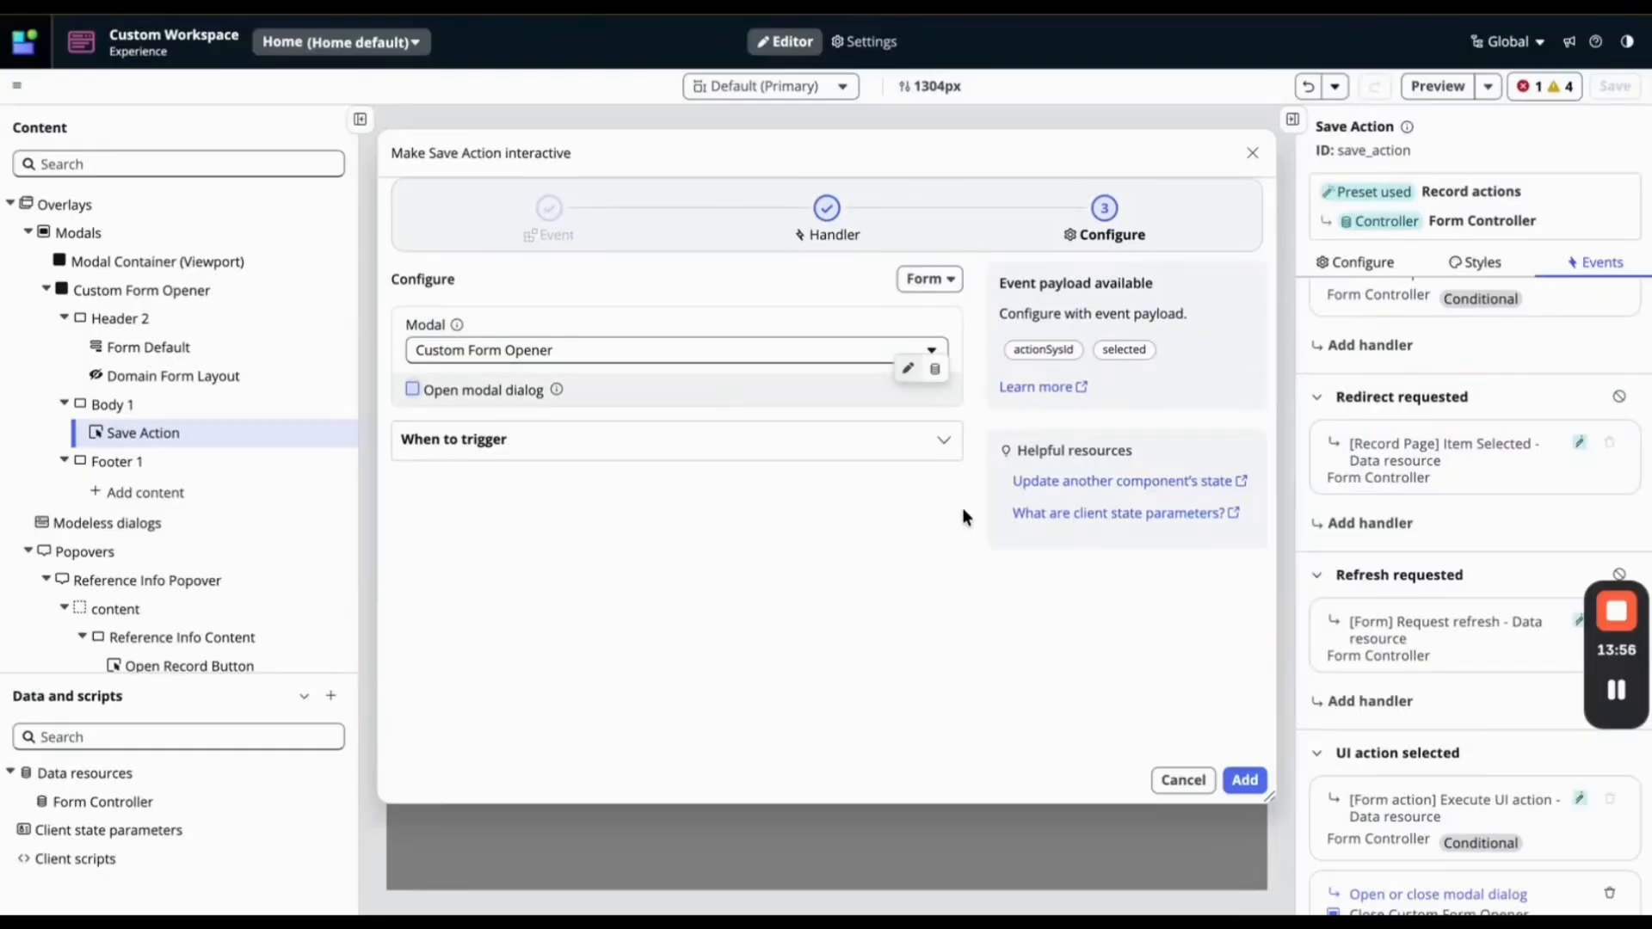
click(1245, 779)
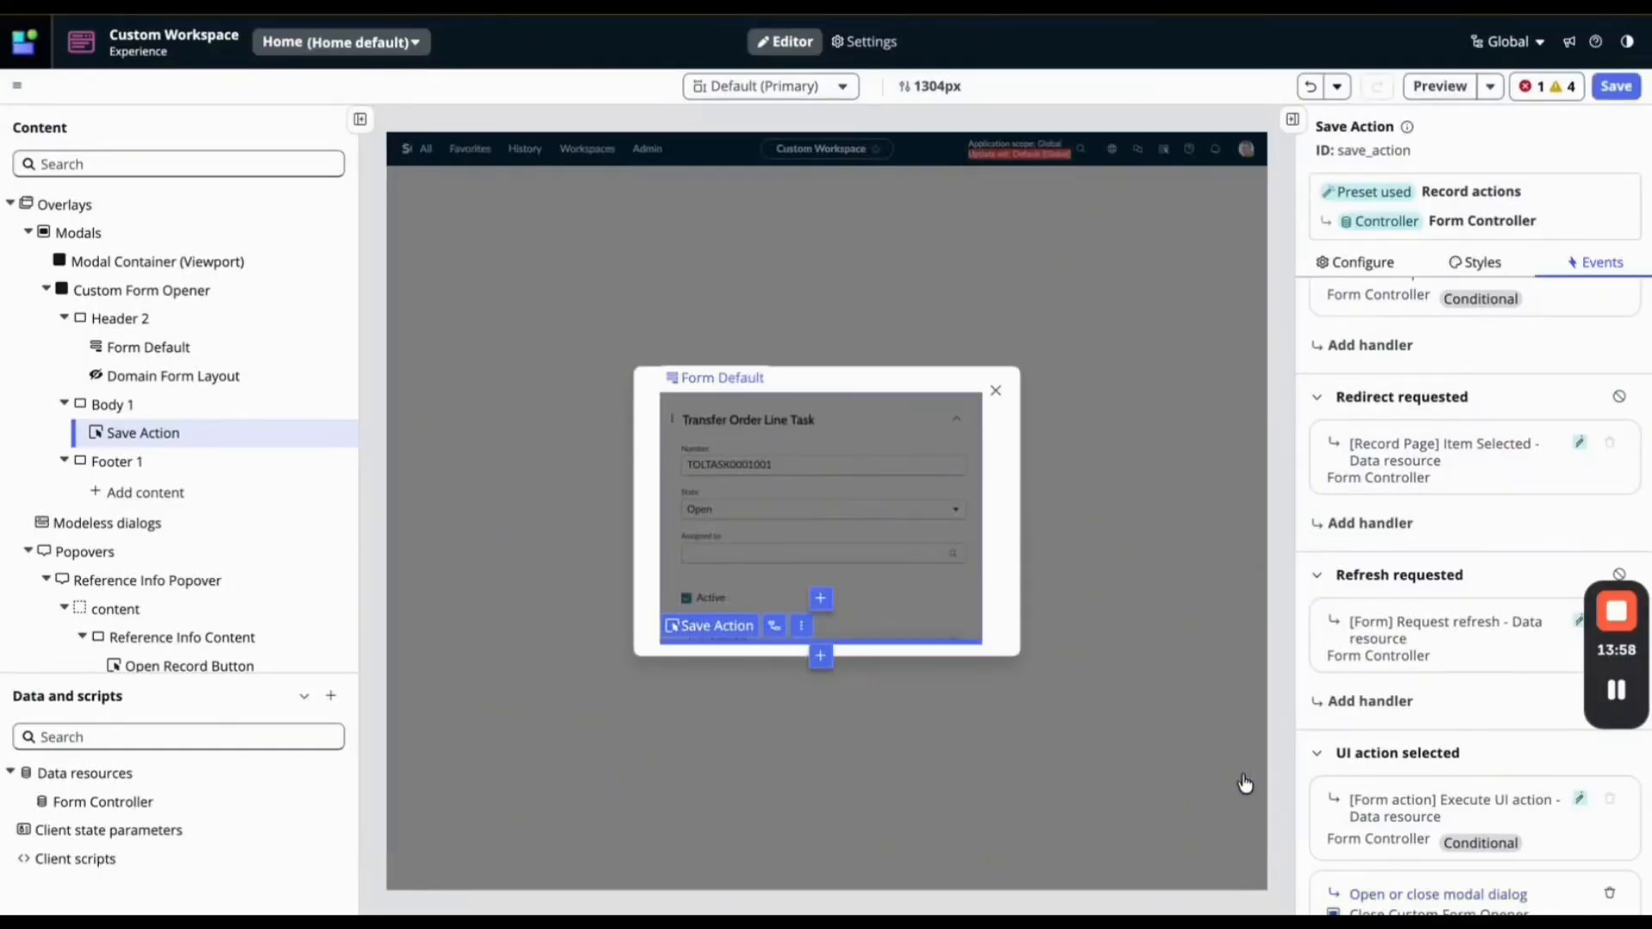
click(1616, 87)
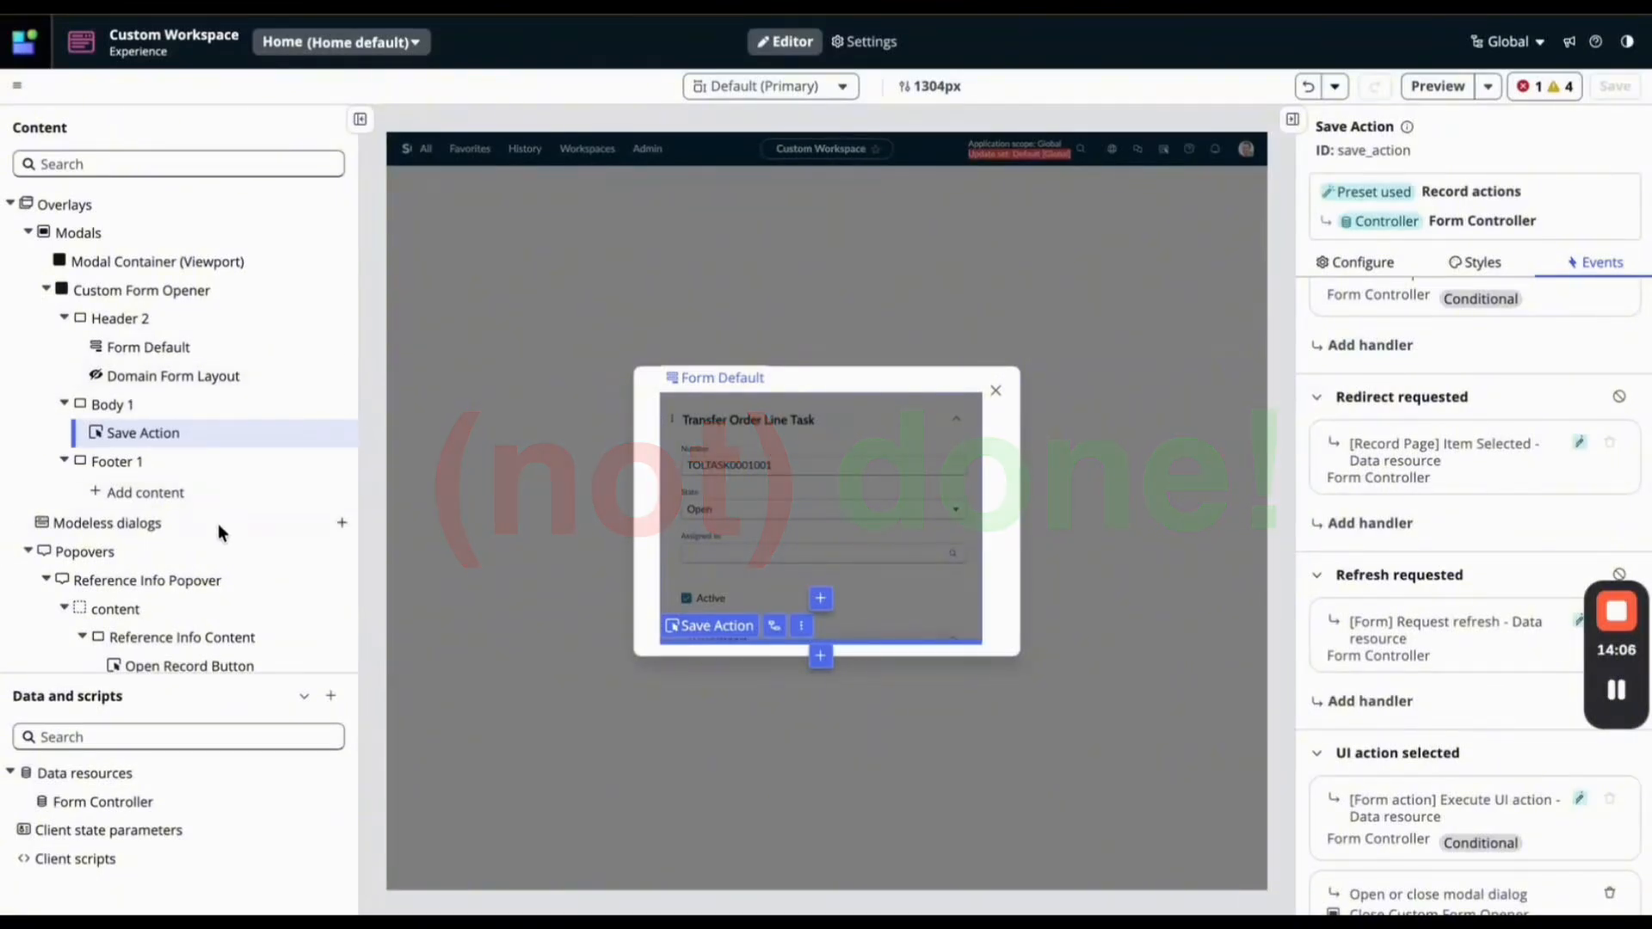
Add a custom popover to the Popovers overlays of the Home page, keeping its default label.
scroll(213, 551, down, 2)
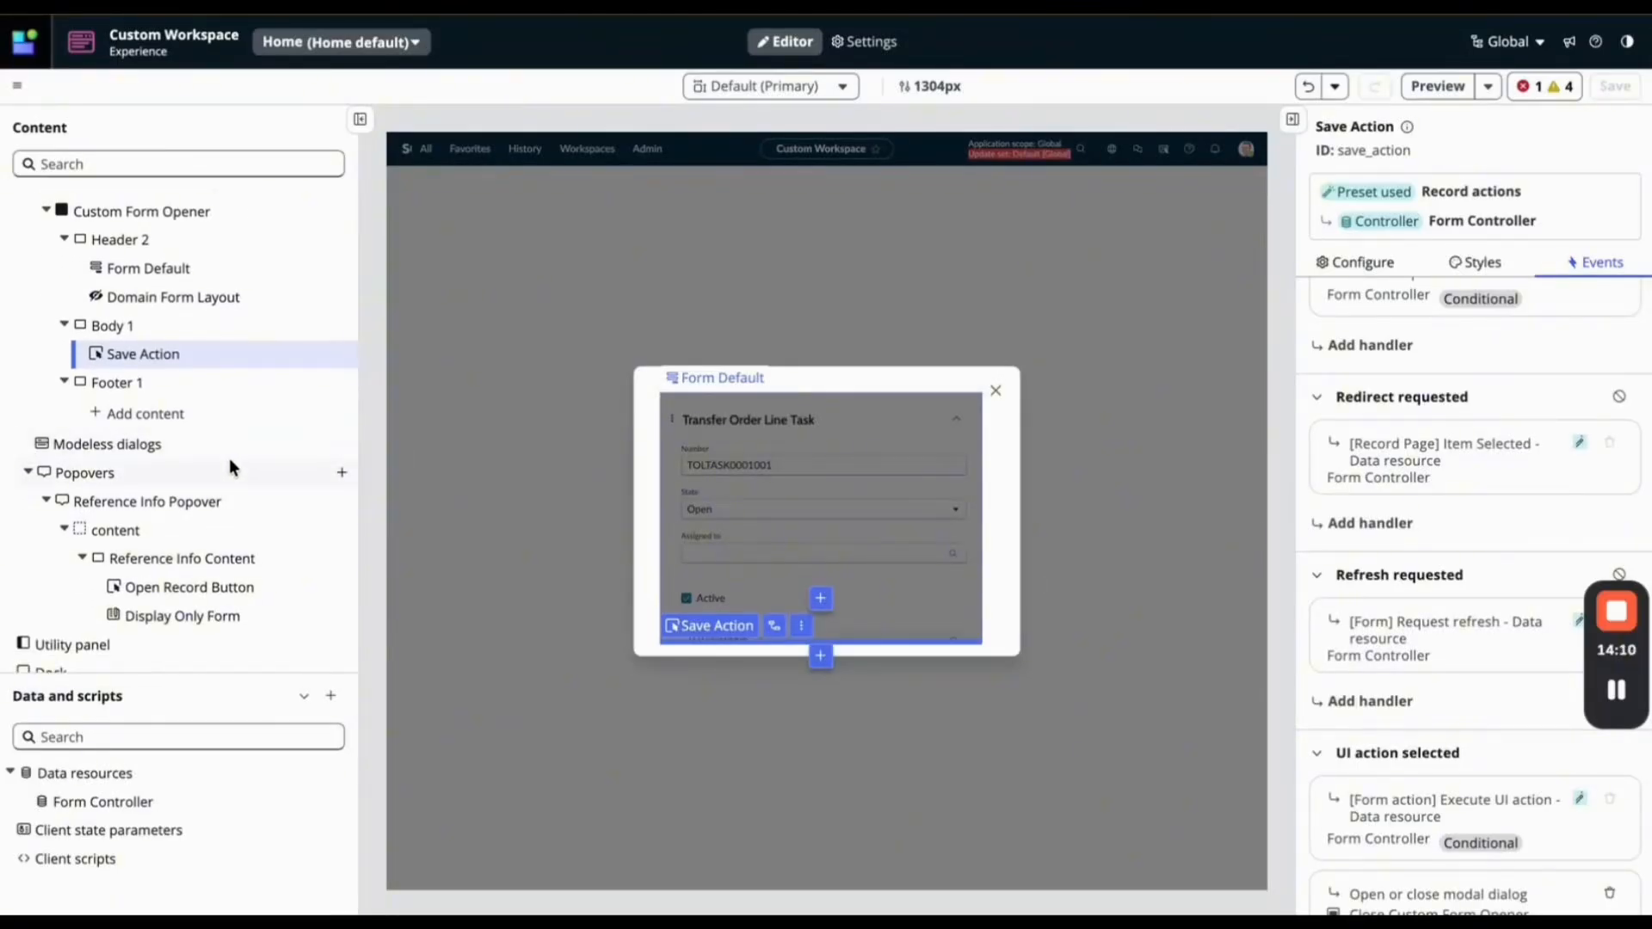
click(342, 474)
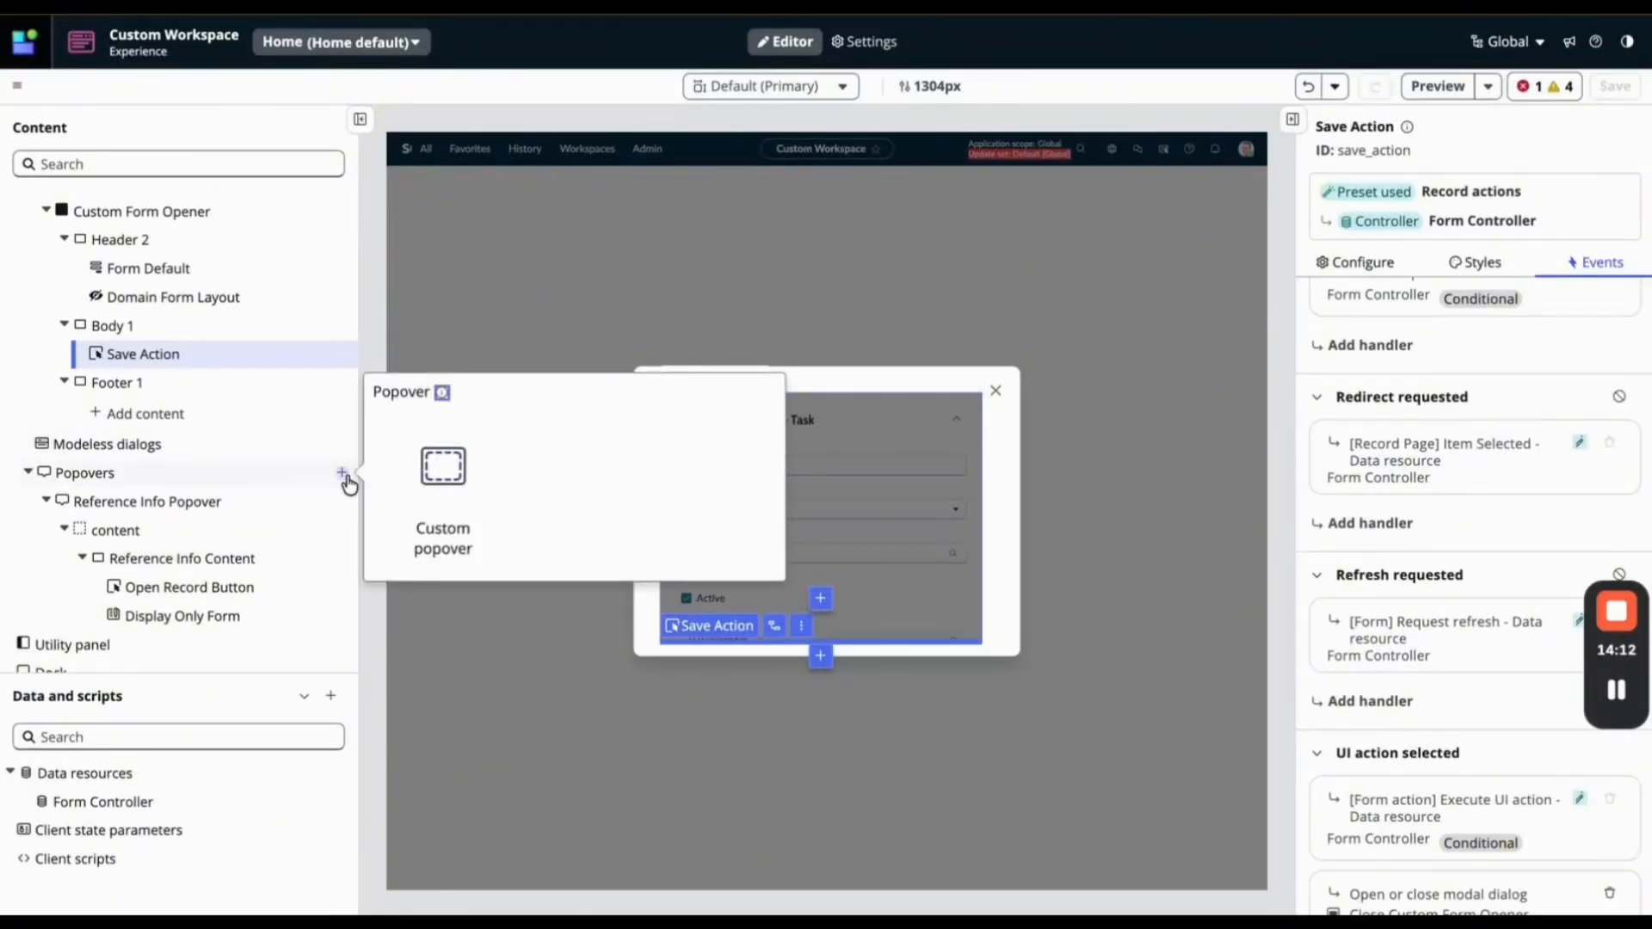
click(452, 508)
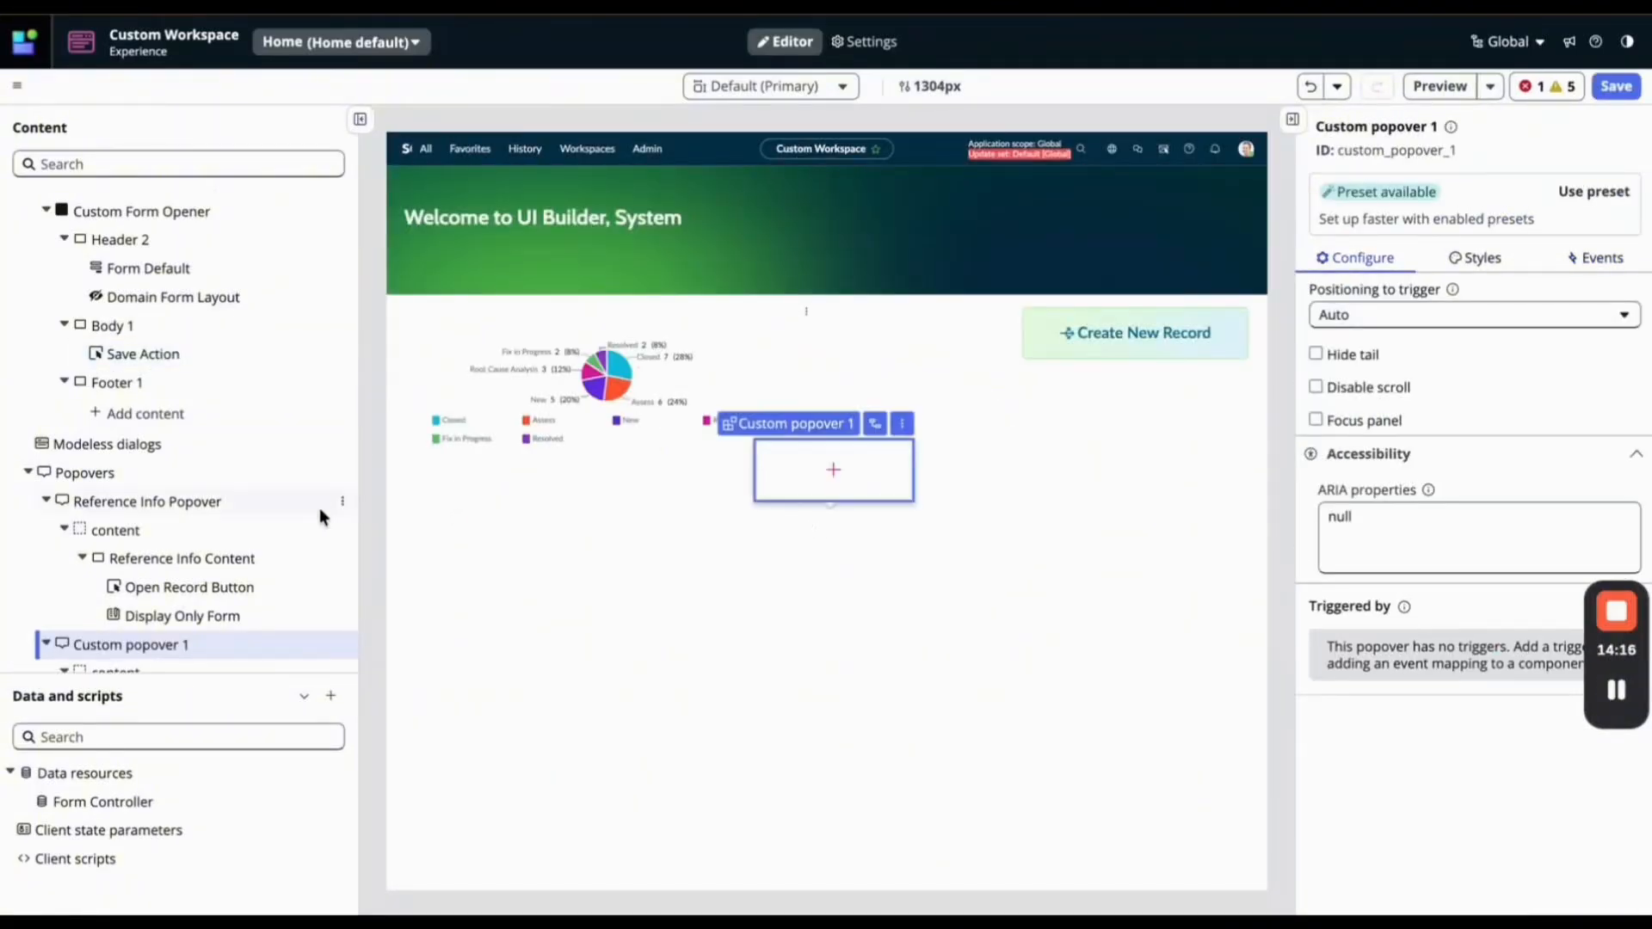
scroll(224, 525, down, 1)
scroll(218, 493, down, 2)
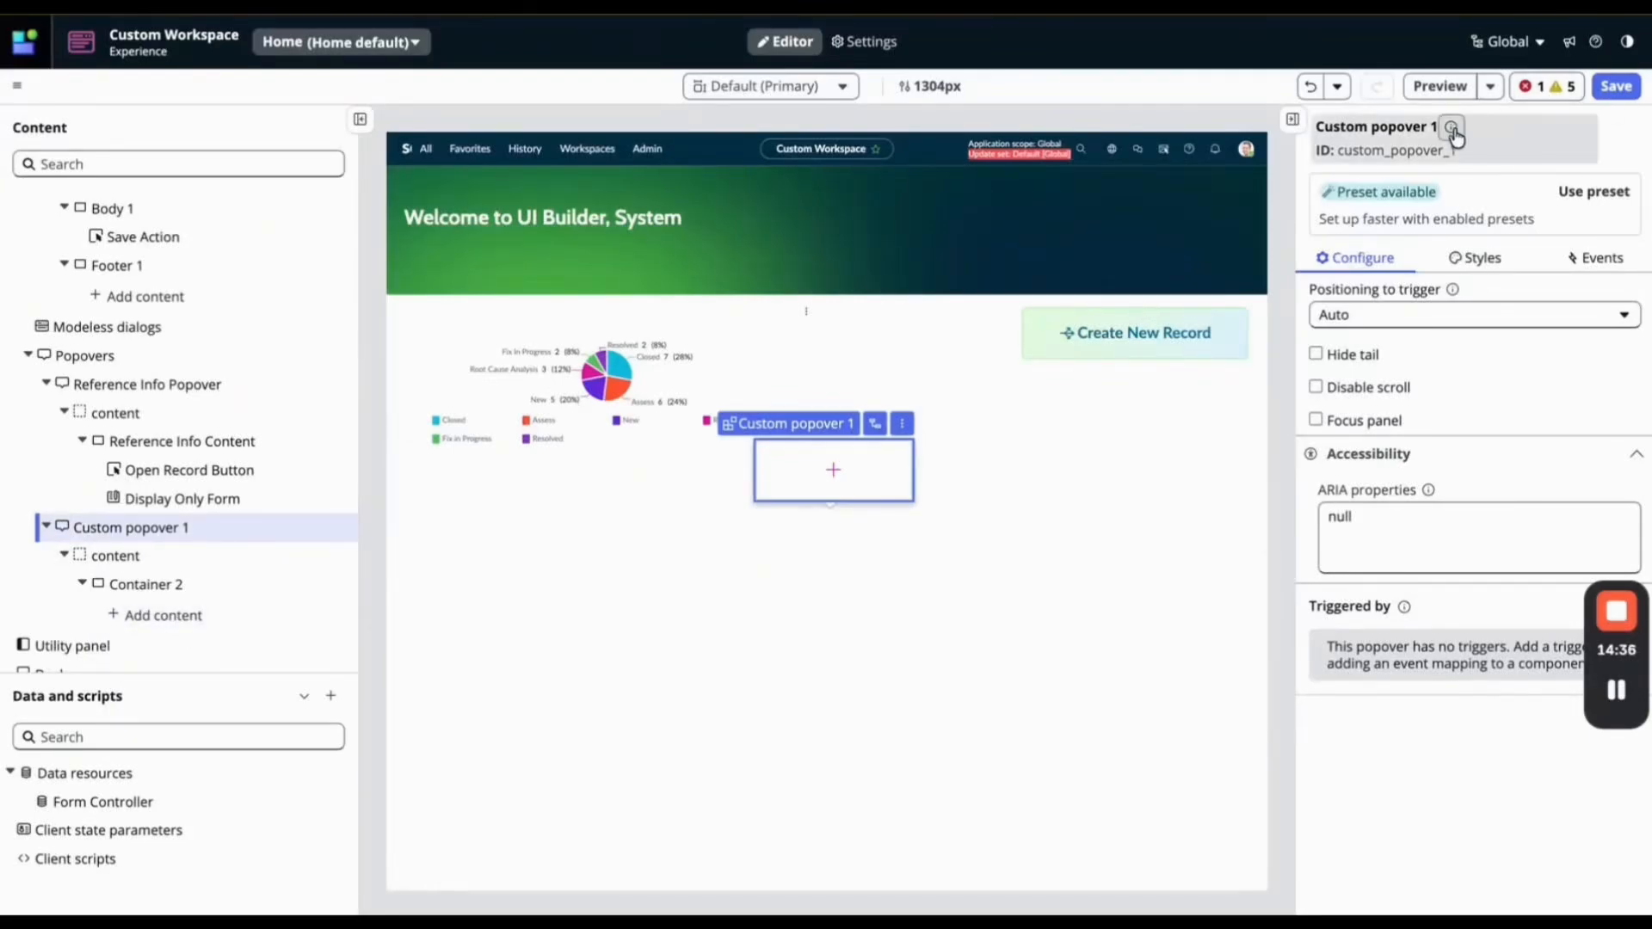
click(1411, 153)
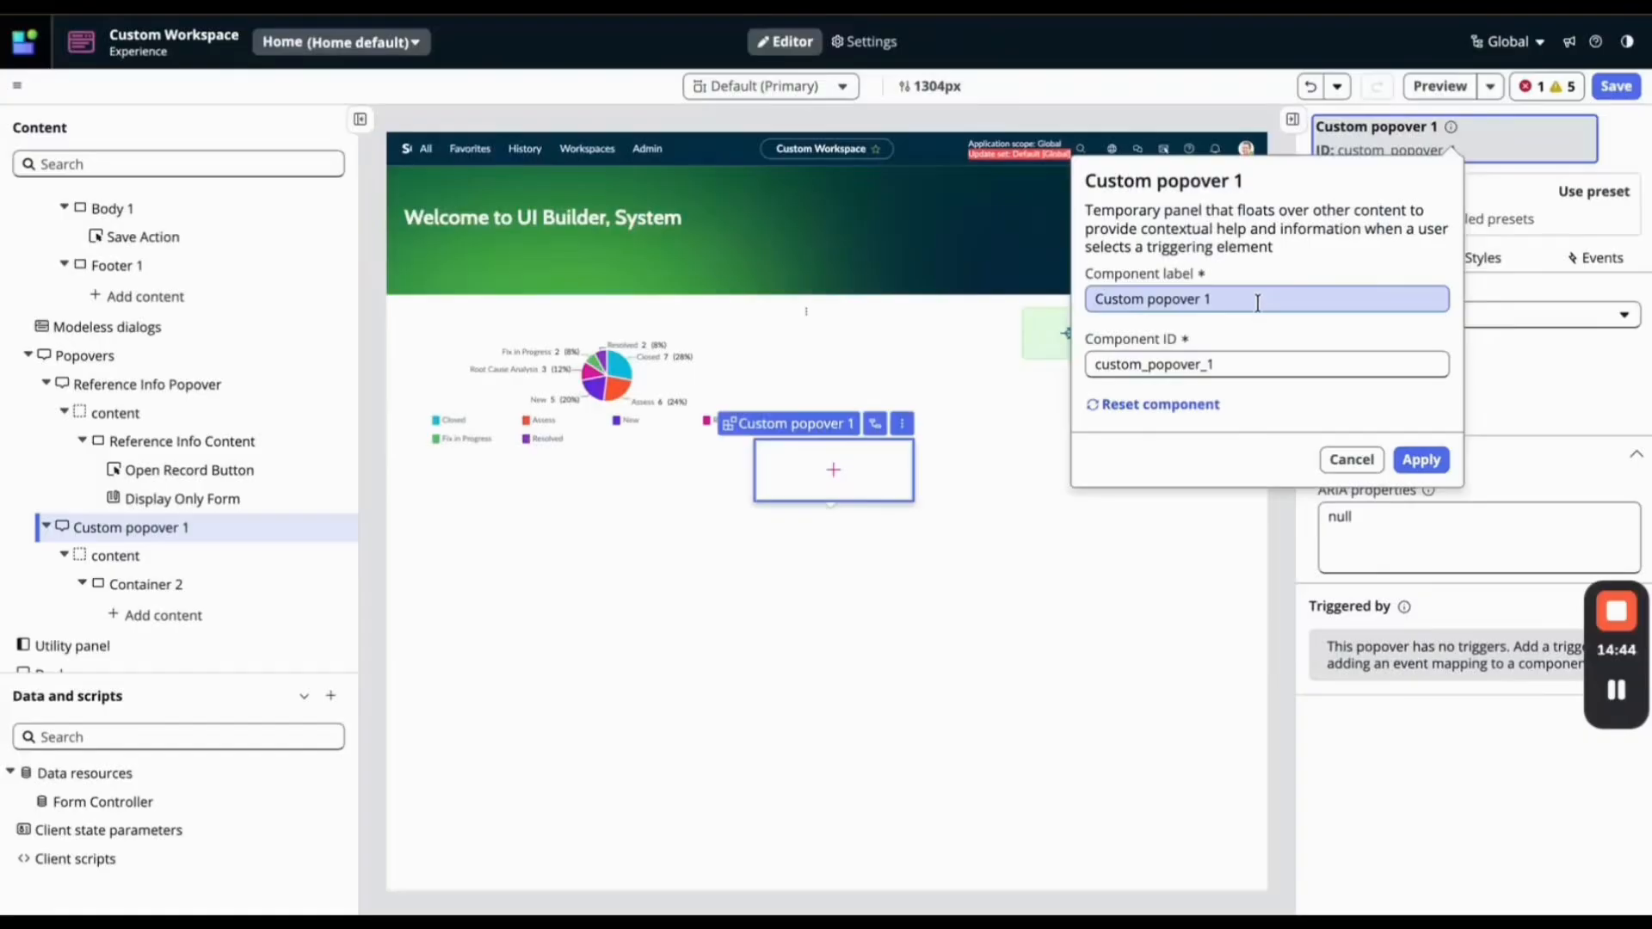
click(1350, 459)
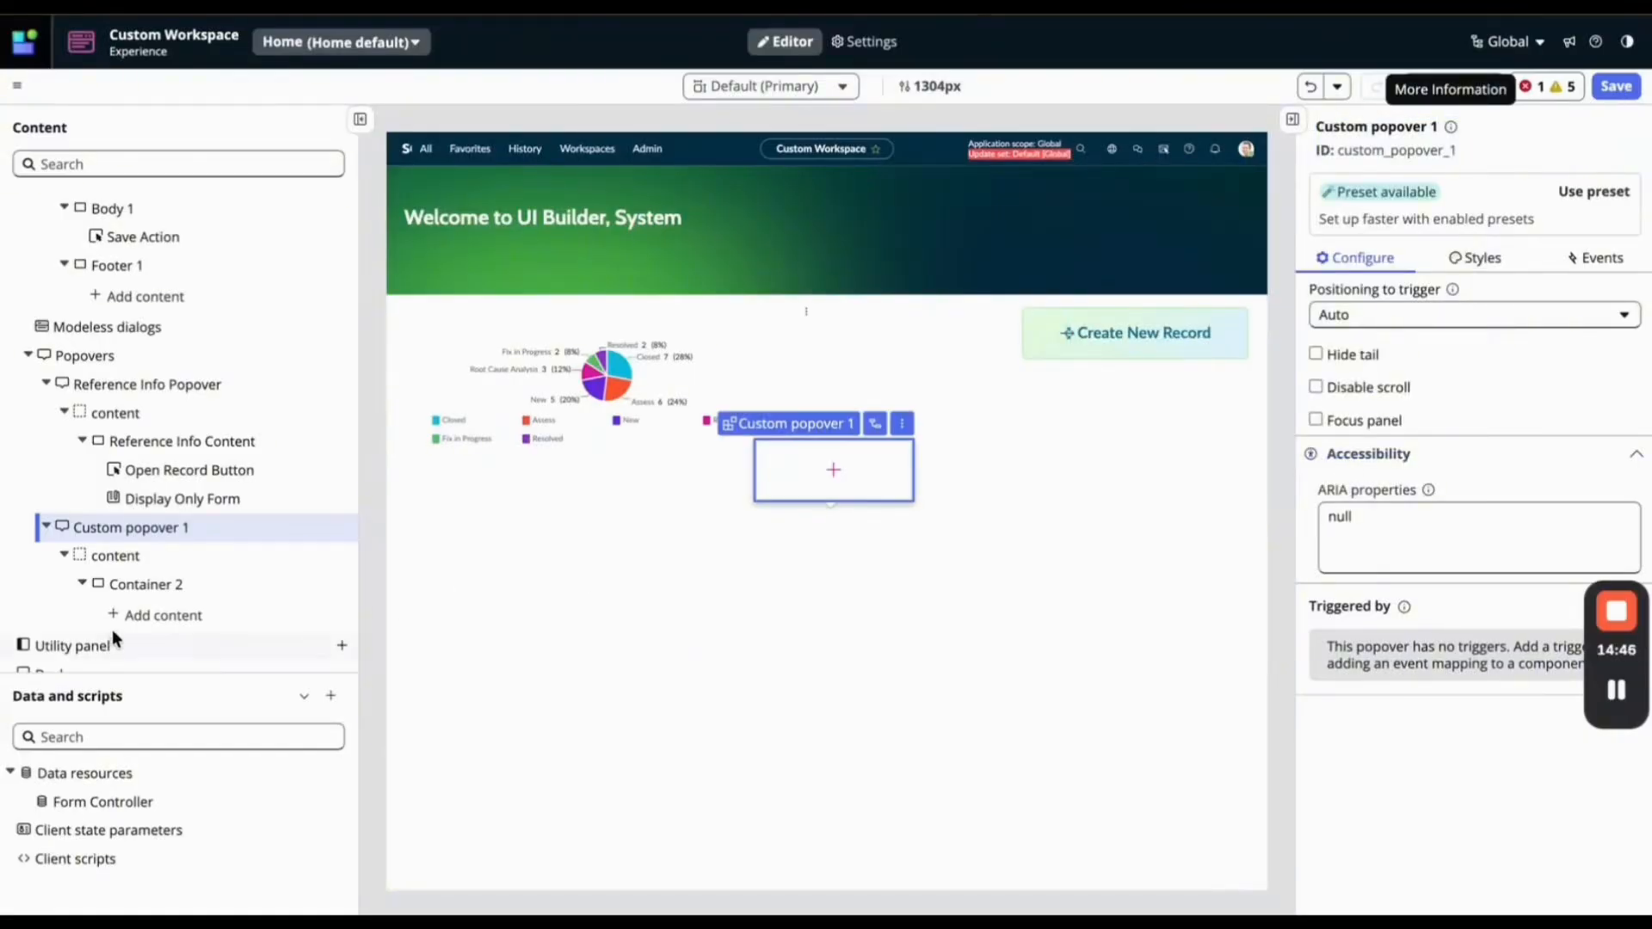
Add a Select component to Container 2 of Custom popover 1.
click(163, 614)
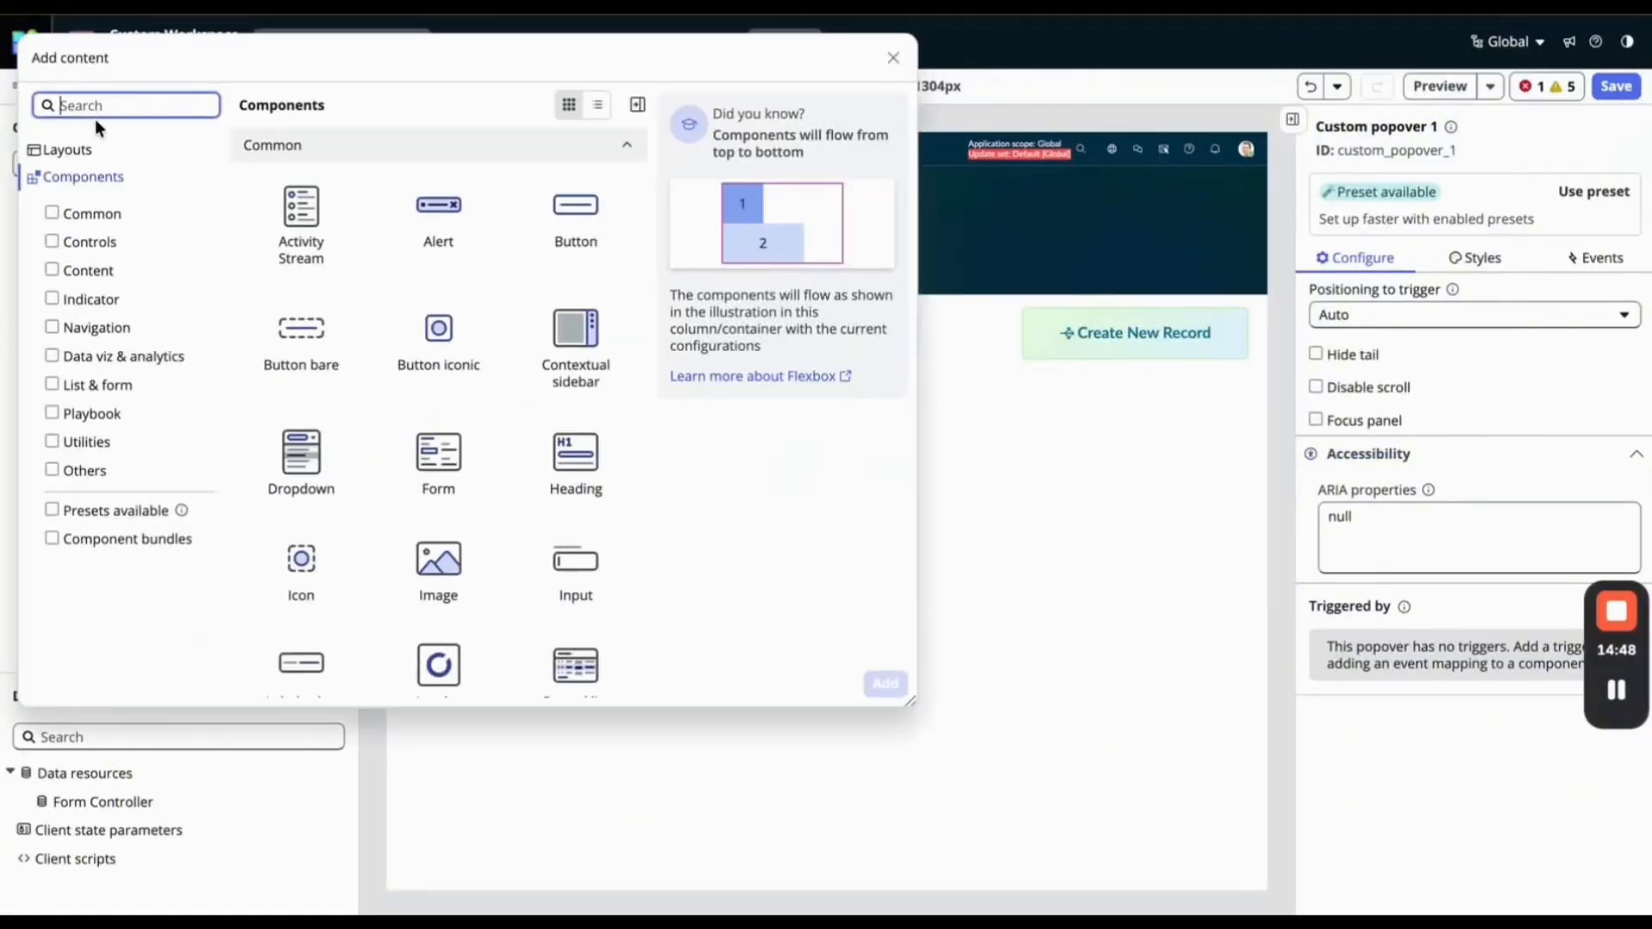
text(select)
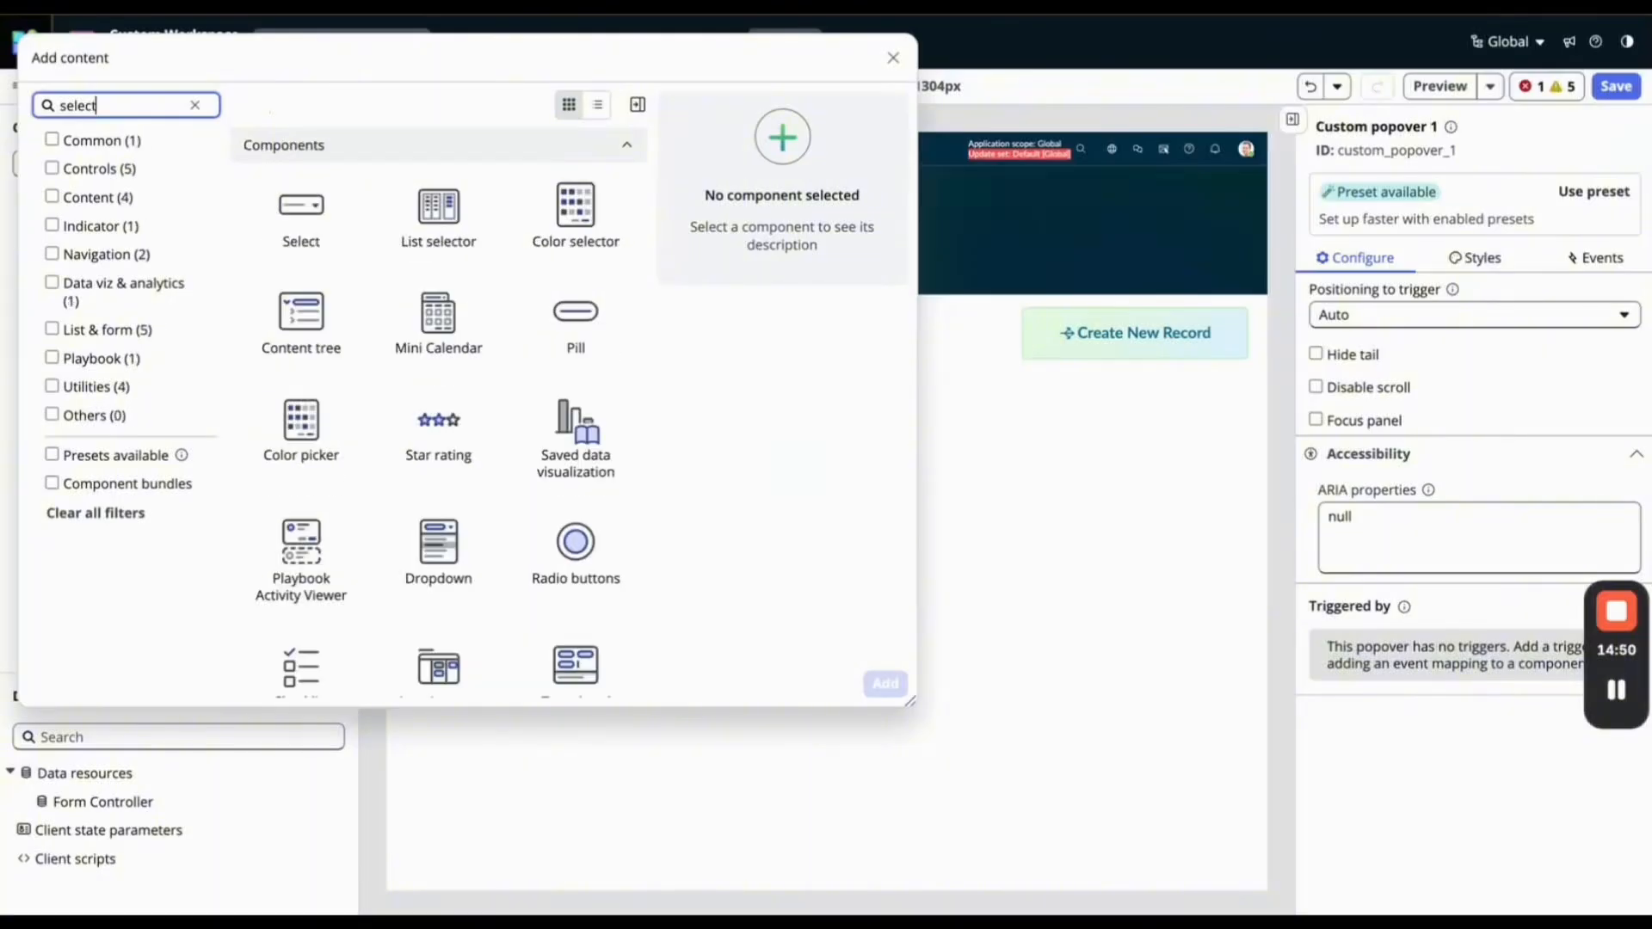
click(328, 222)
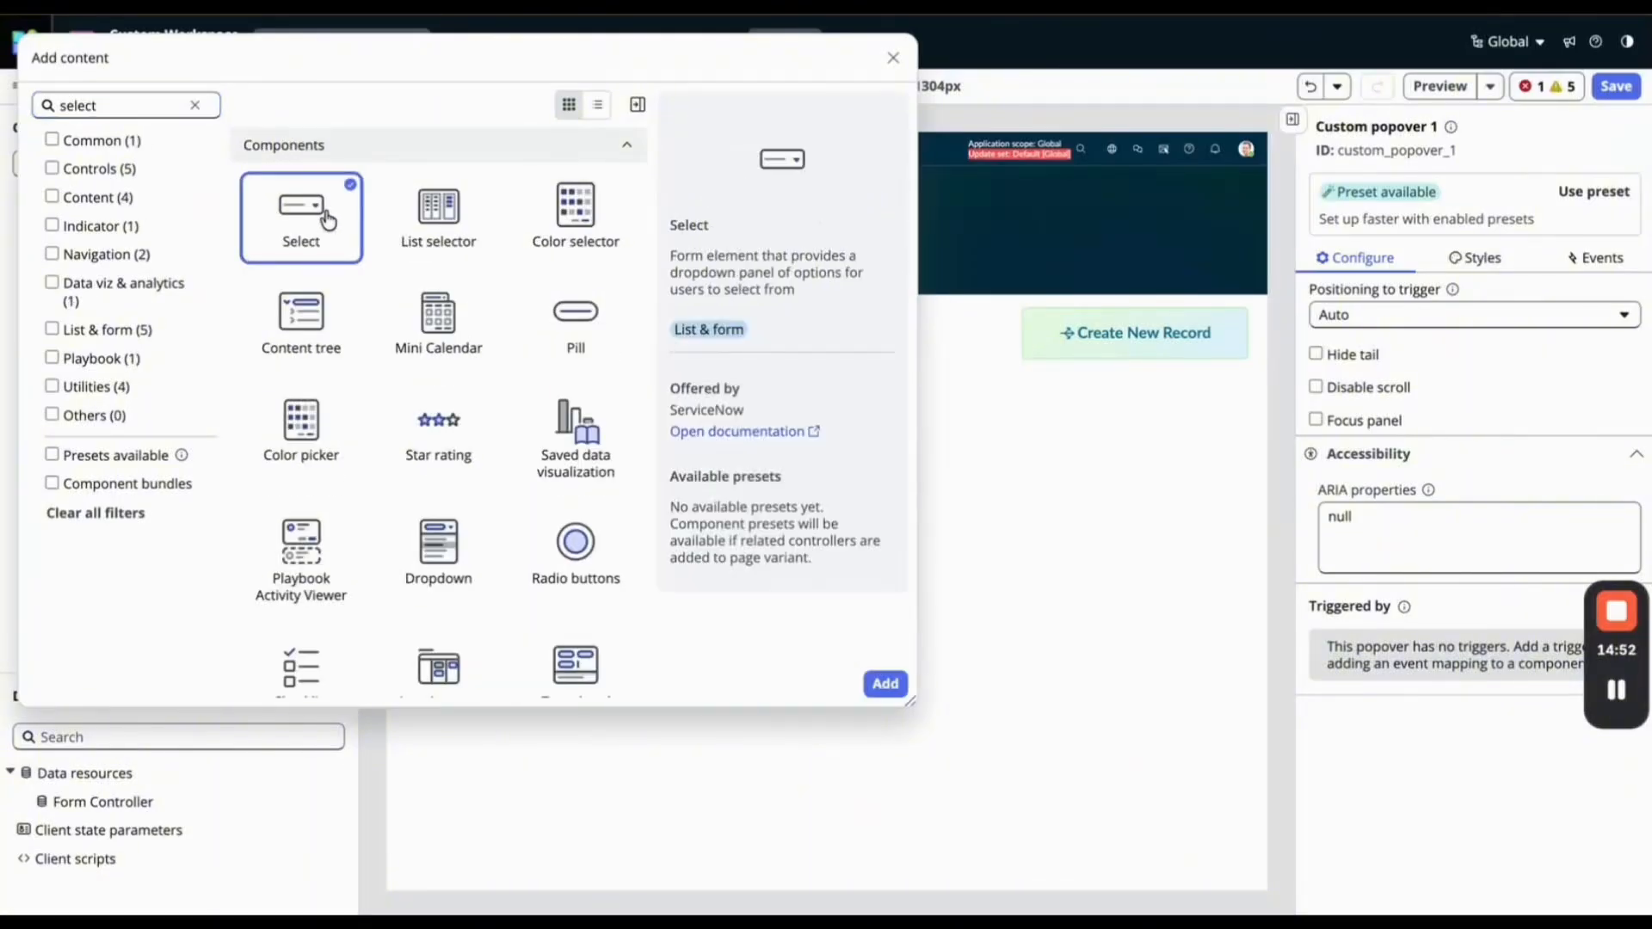
click(885, 683)
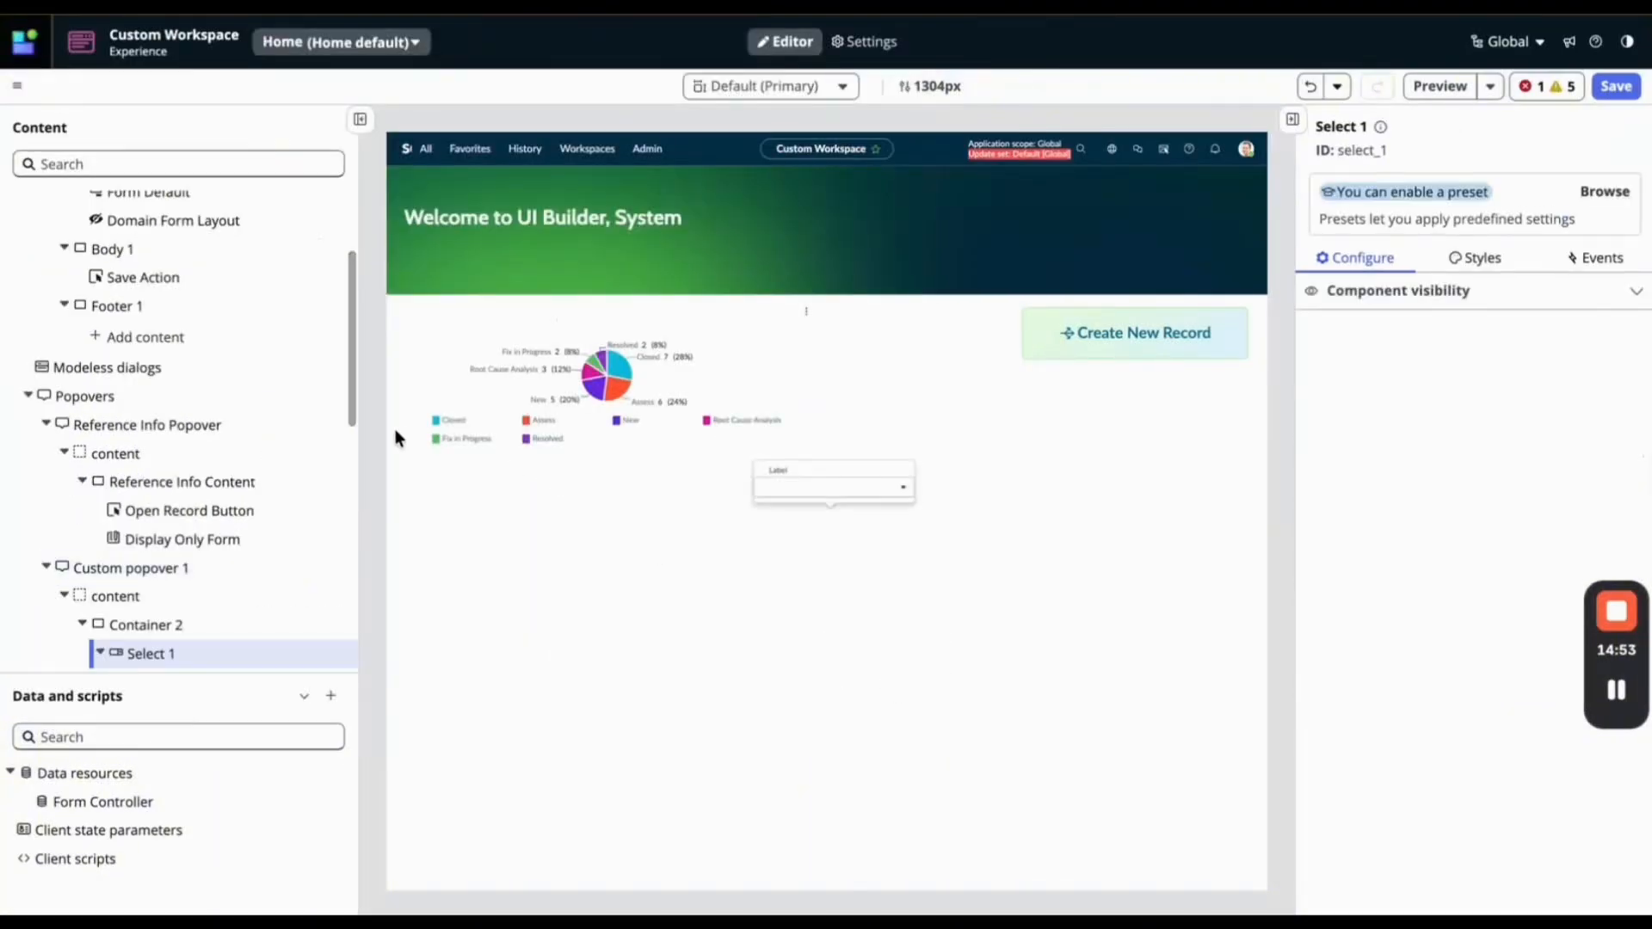
Rename the new select component as Select Tables and save the page.
scroll(184, 518, down, 1)
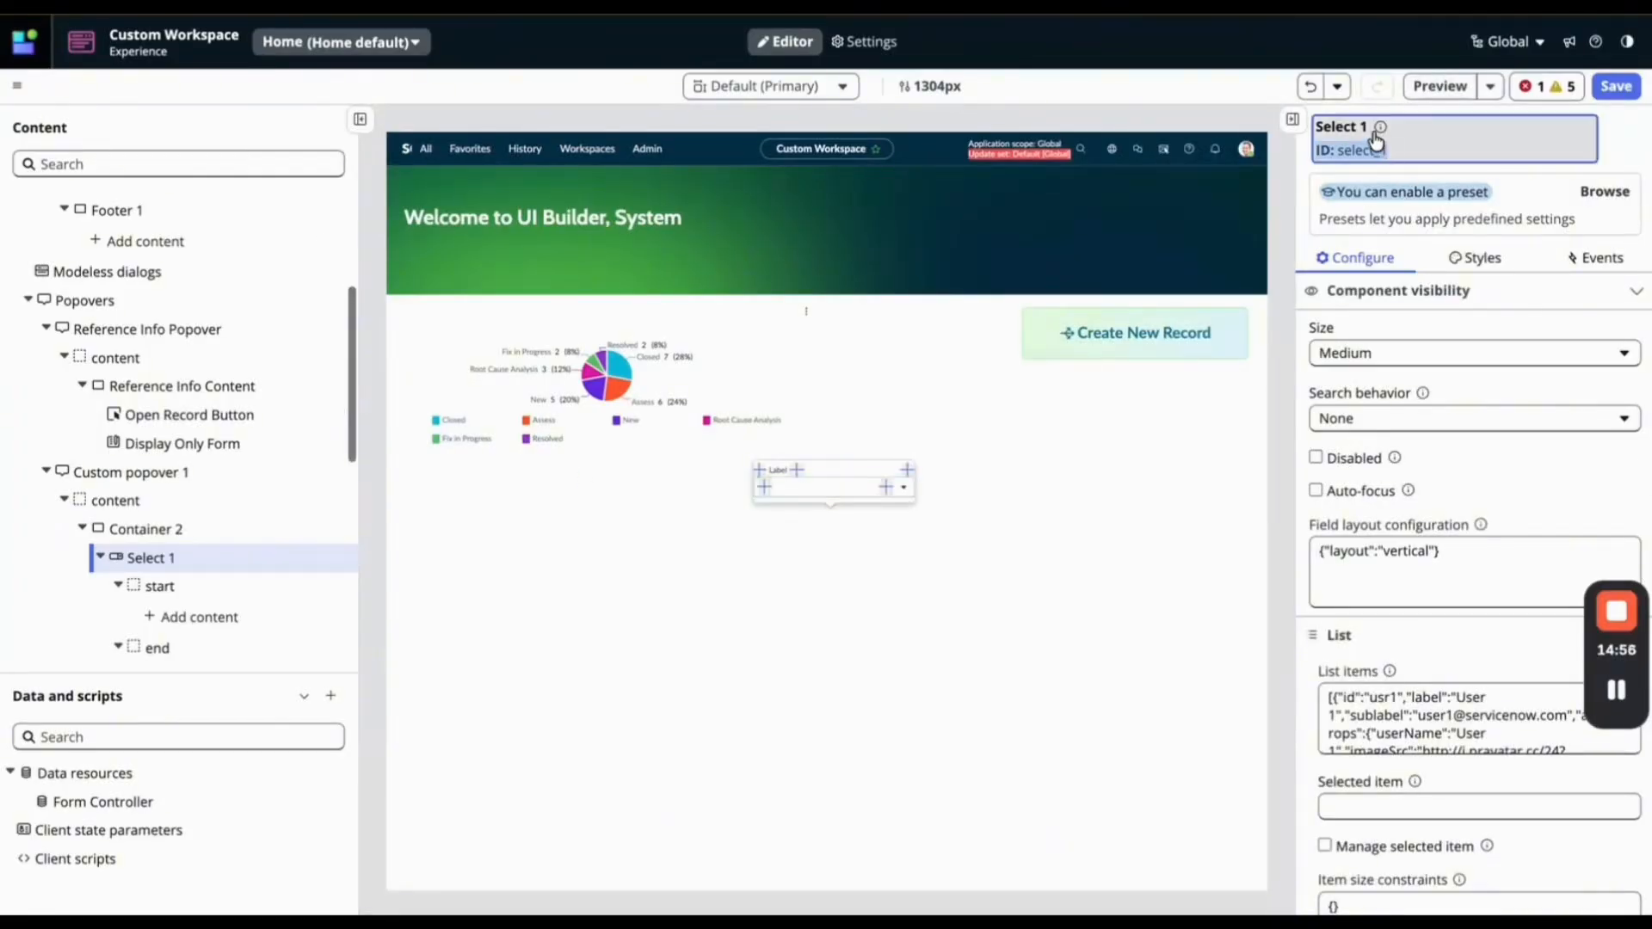
click(1462, 148)
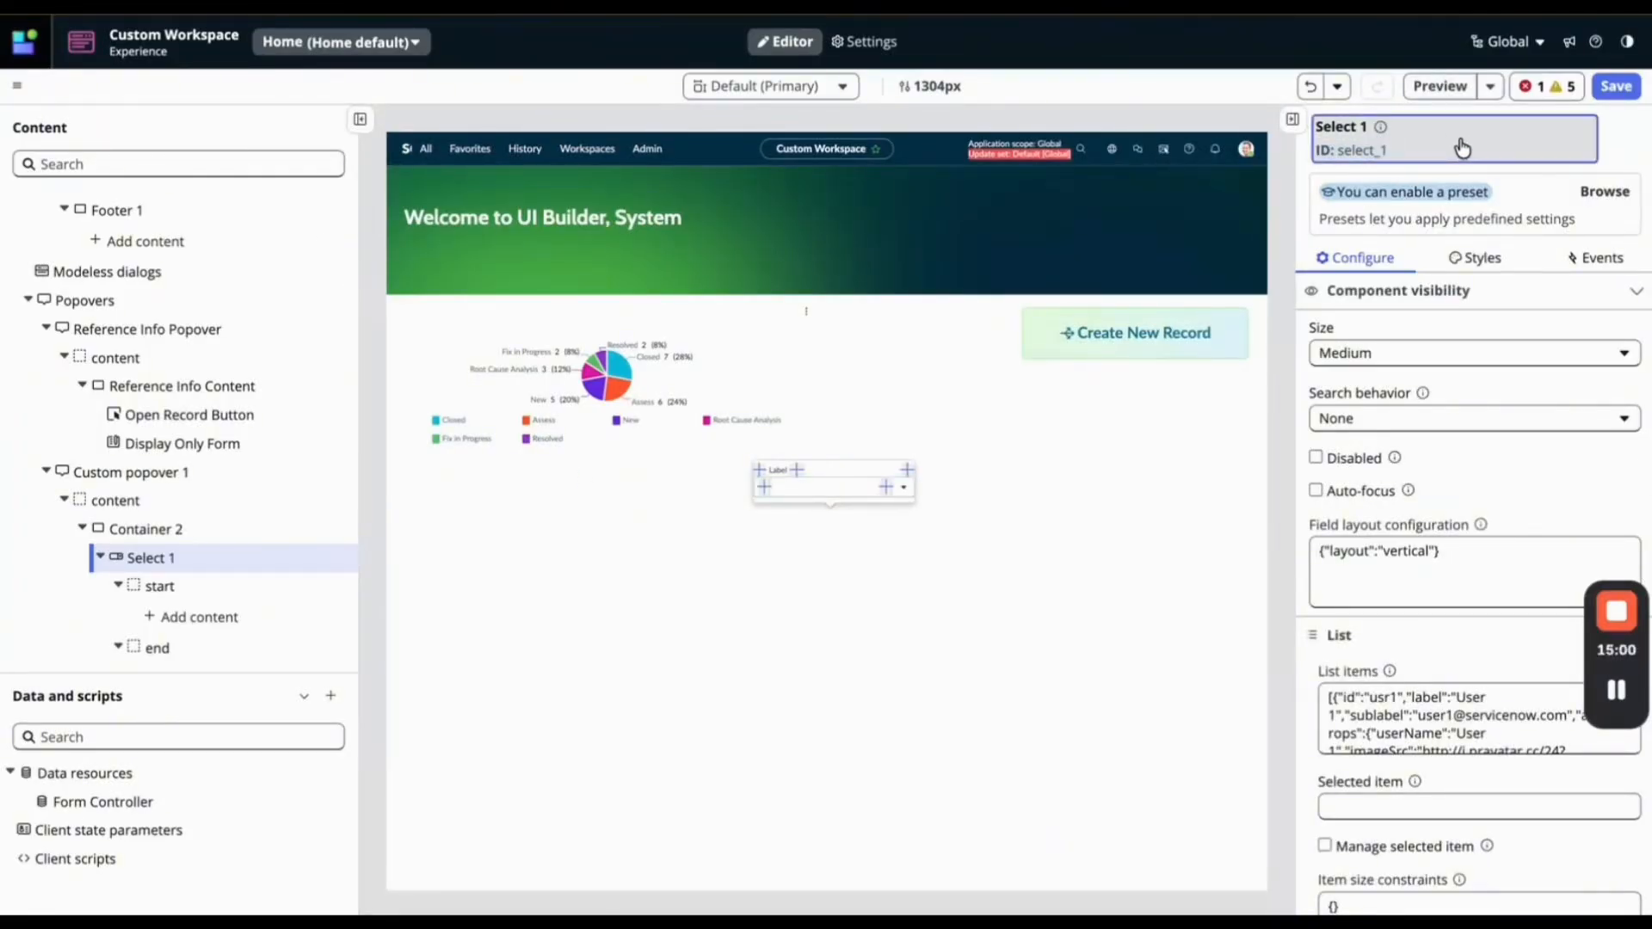
click(1462, 148)
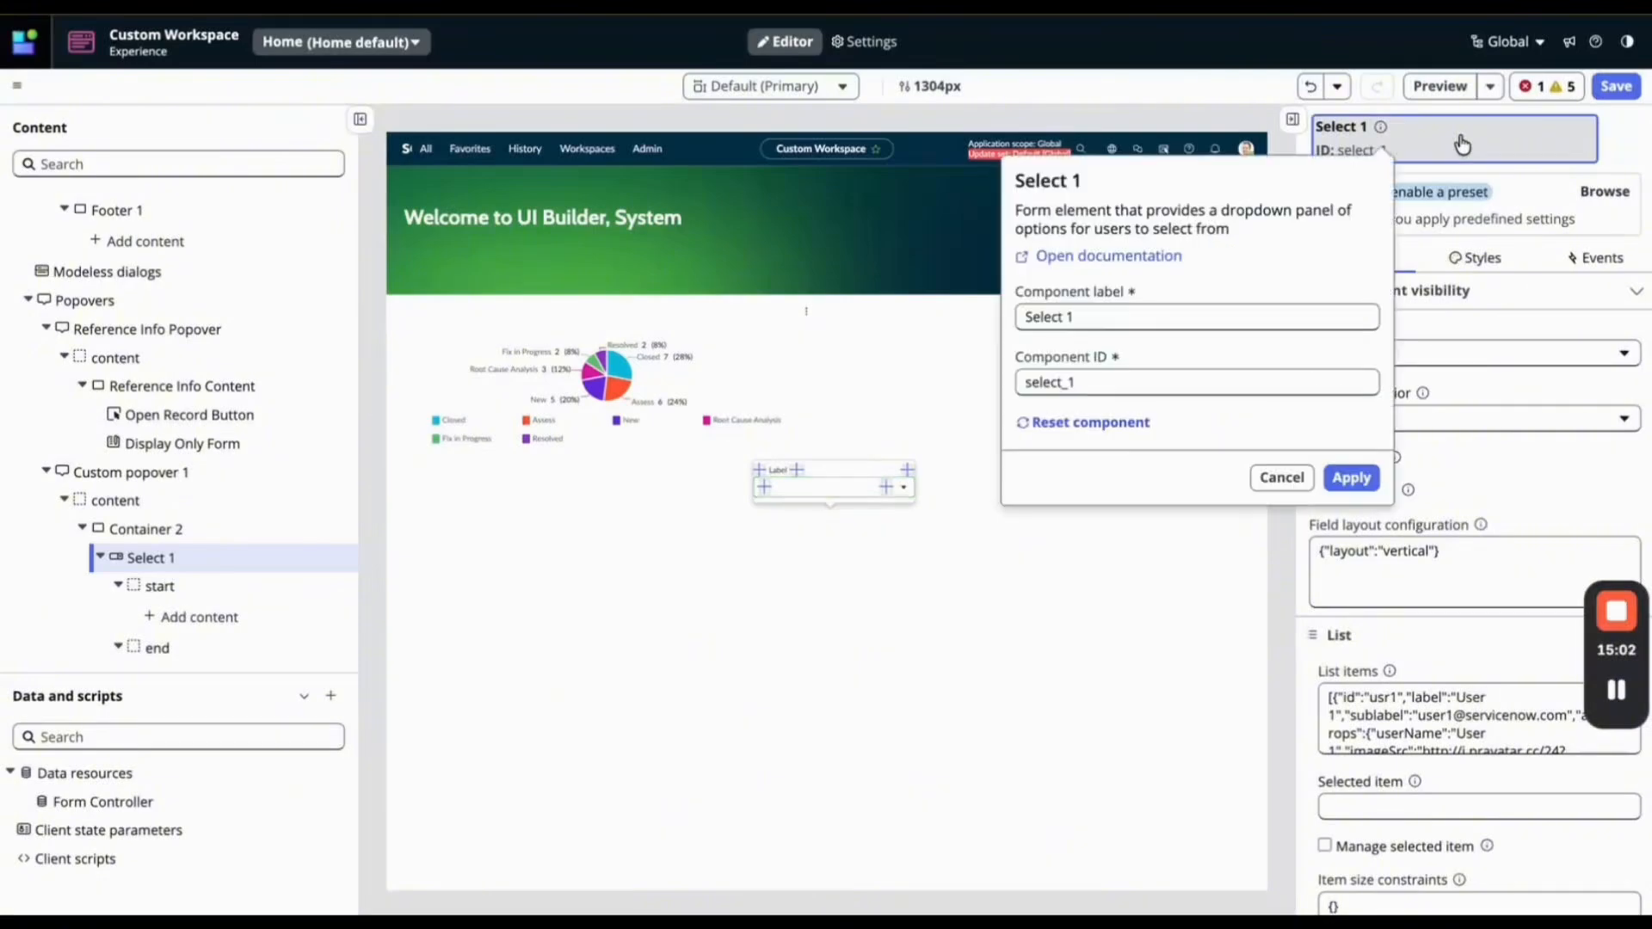
click(1141, 315)
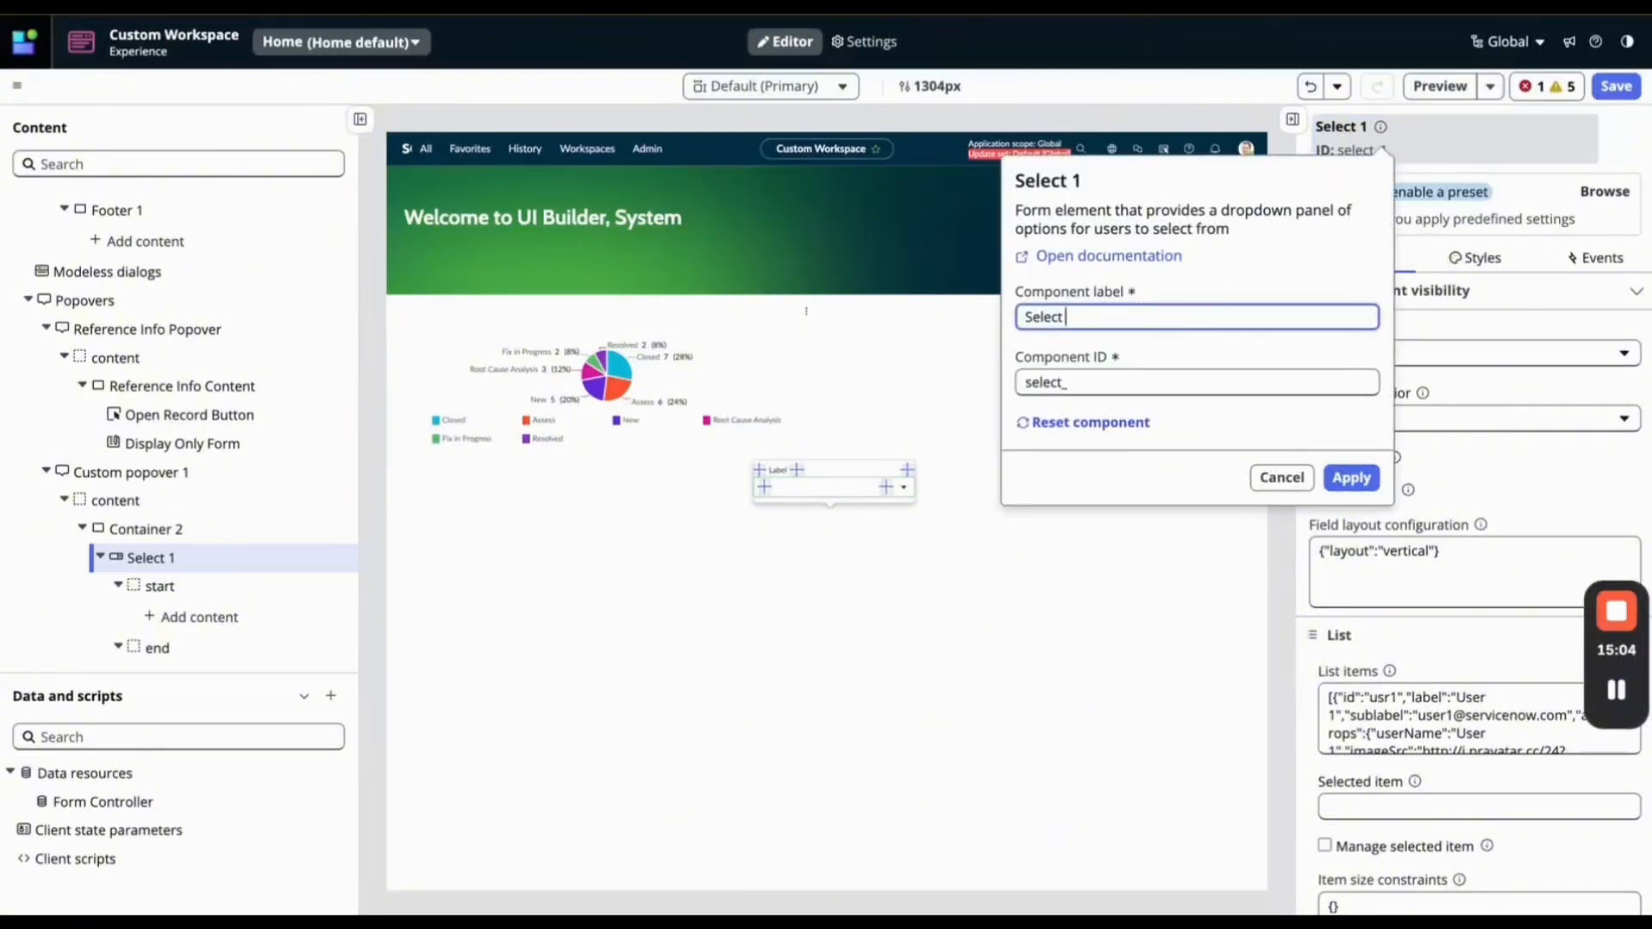
text(Tab)
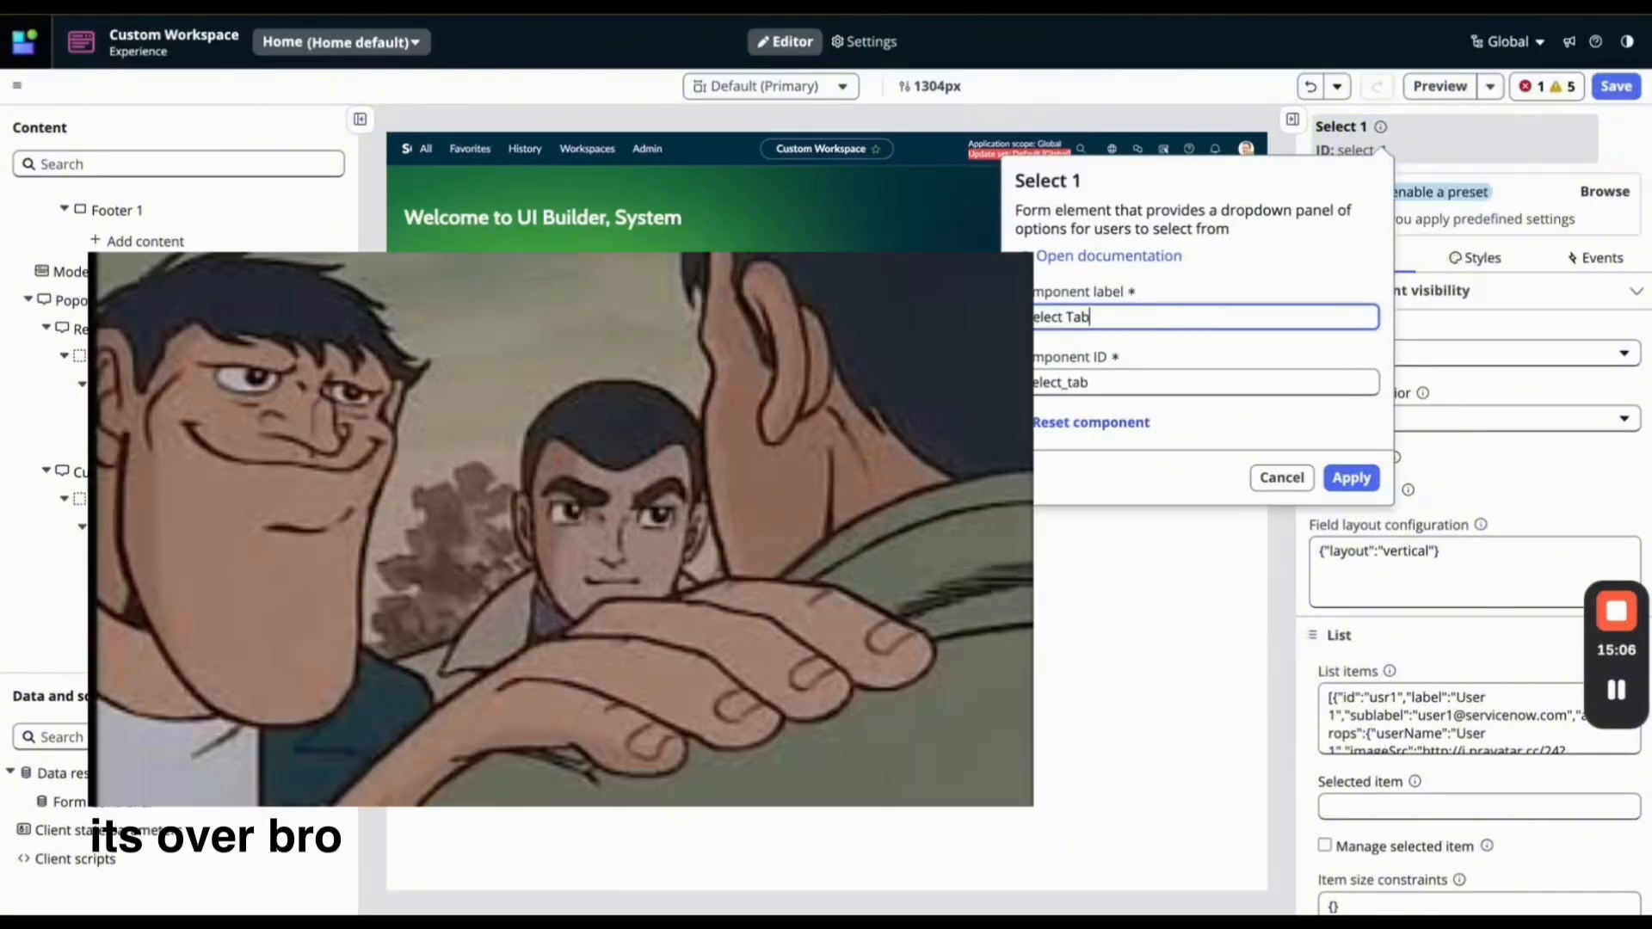
text(les)
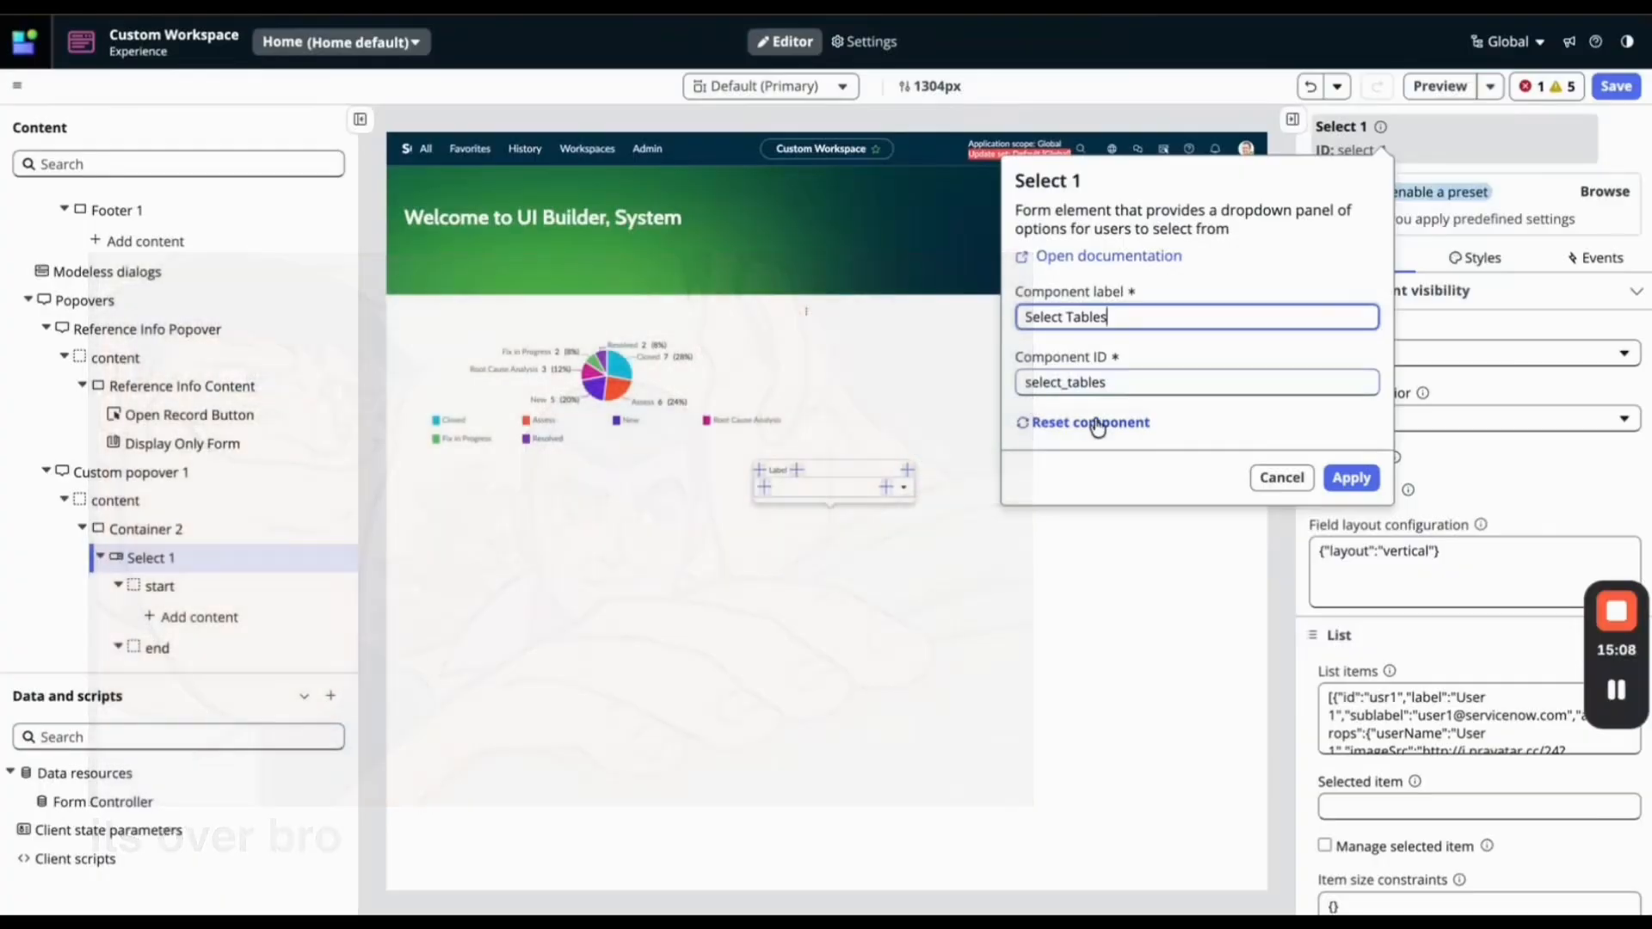
click(1351, 478)
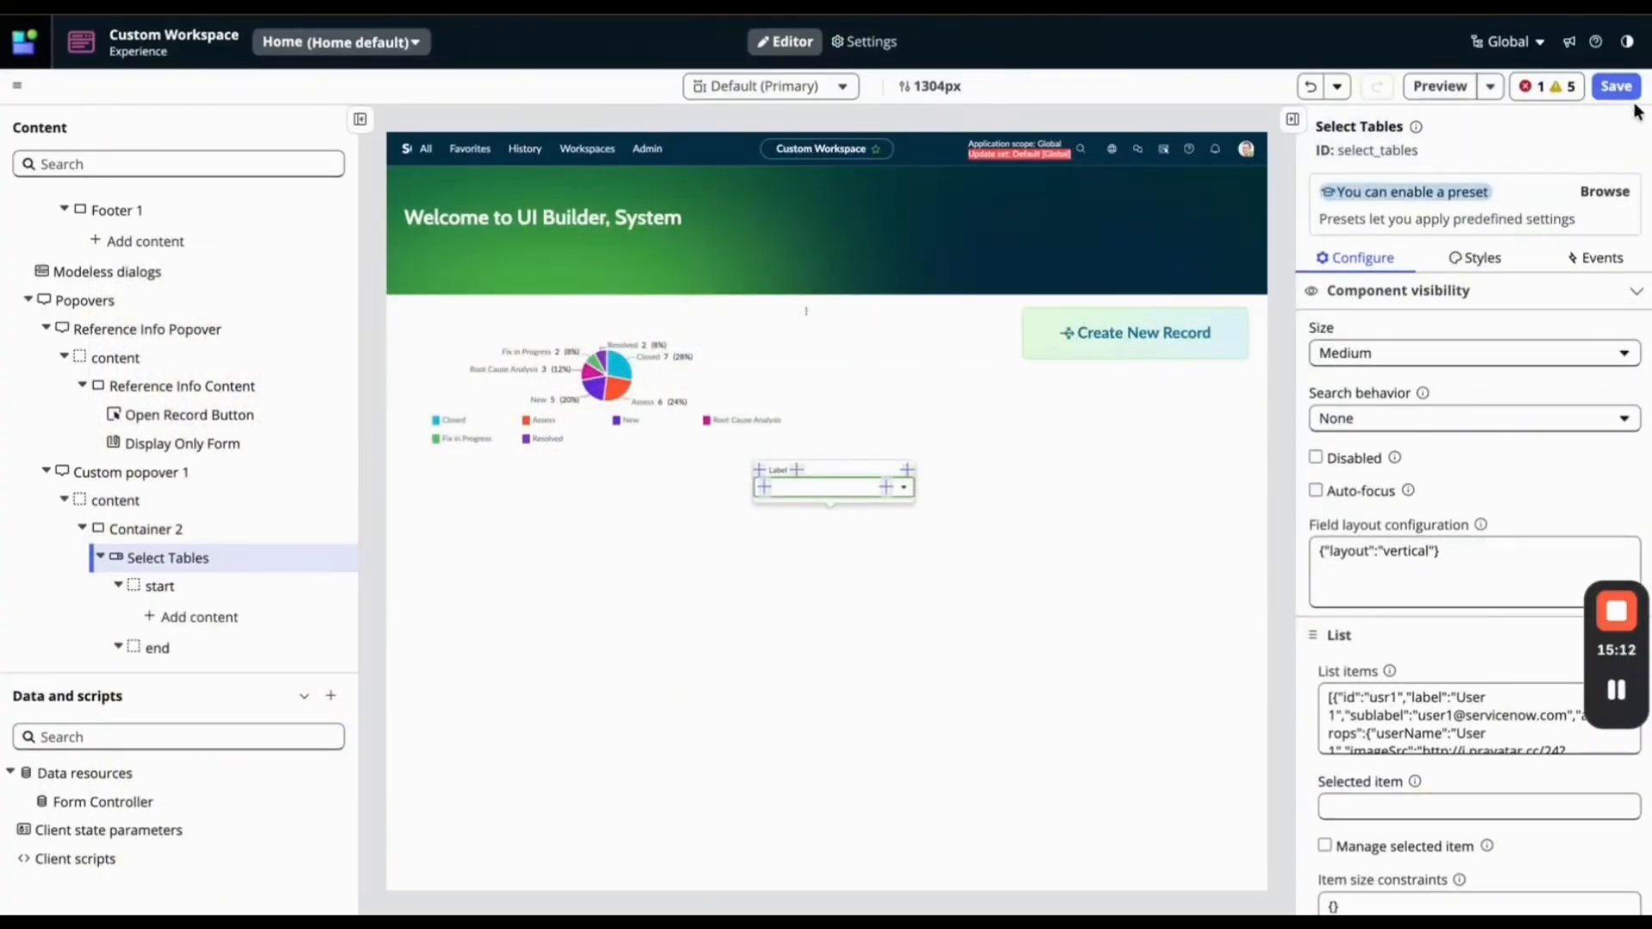
click(1616, 86)
Open the List items of Select Tables for editing in JSON mode.
scroll(1474, 653, down, 2)
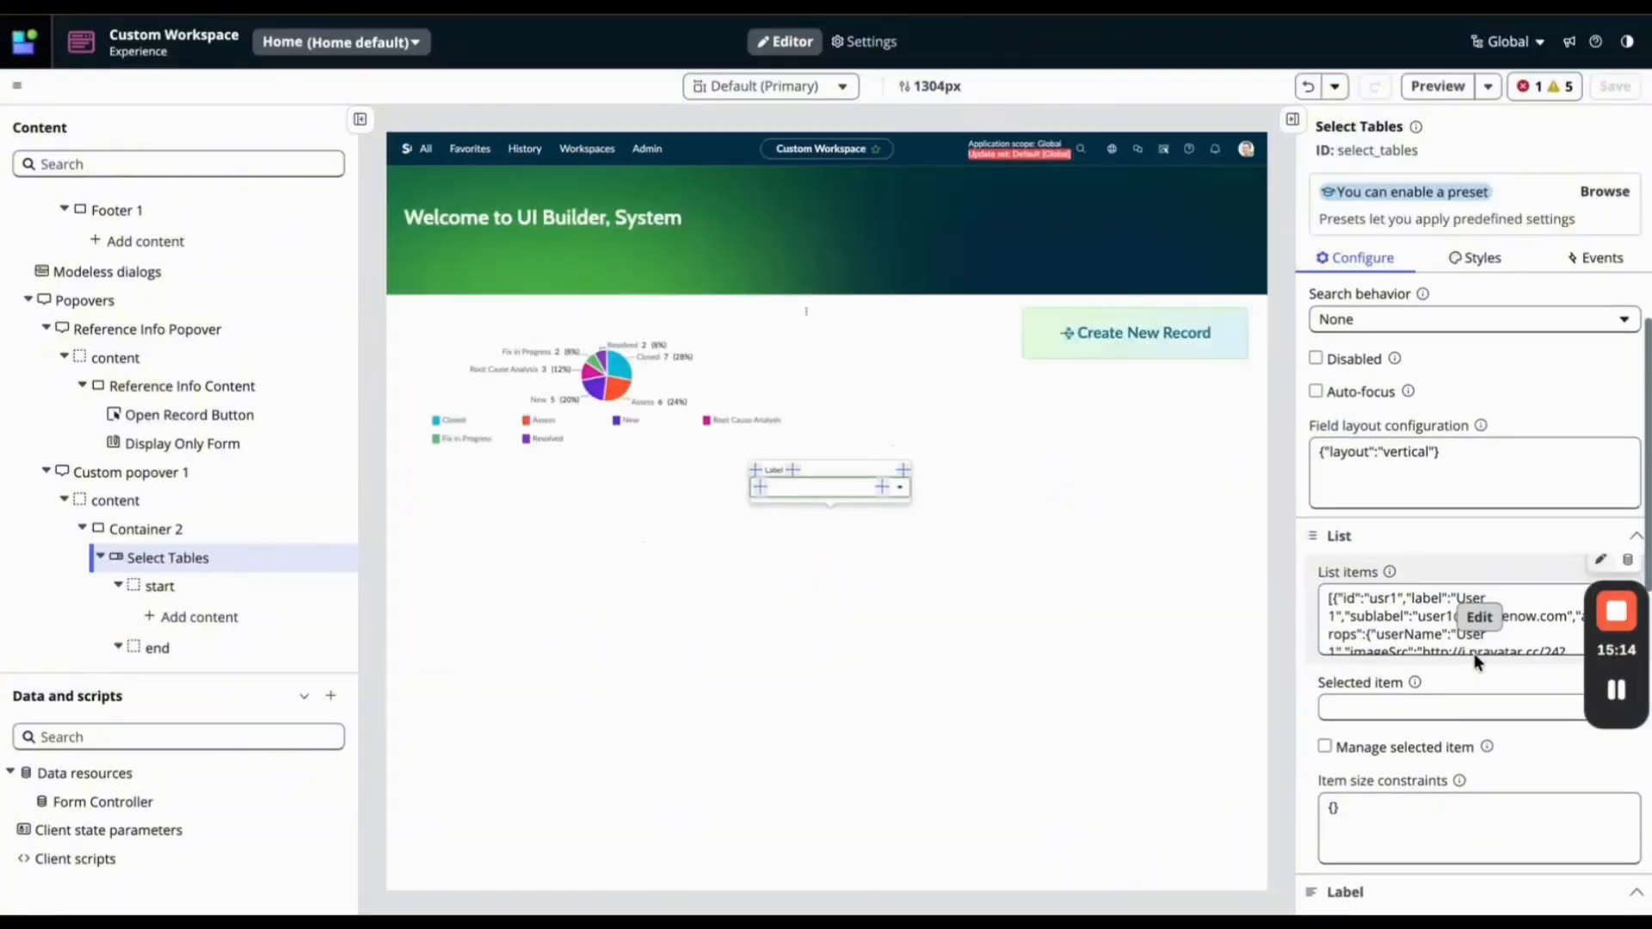
mouse_move(1308, 616)
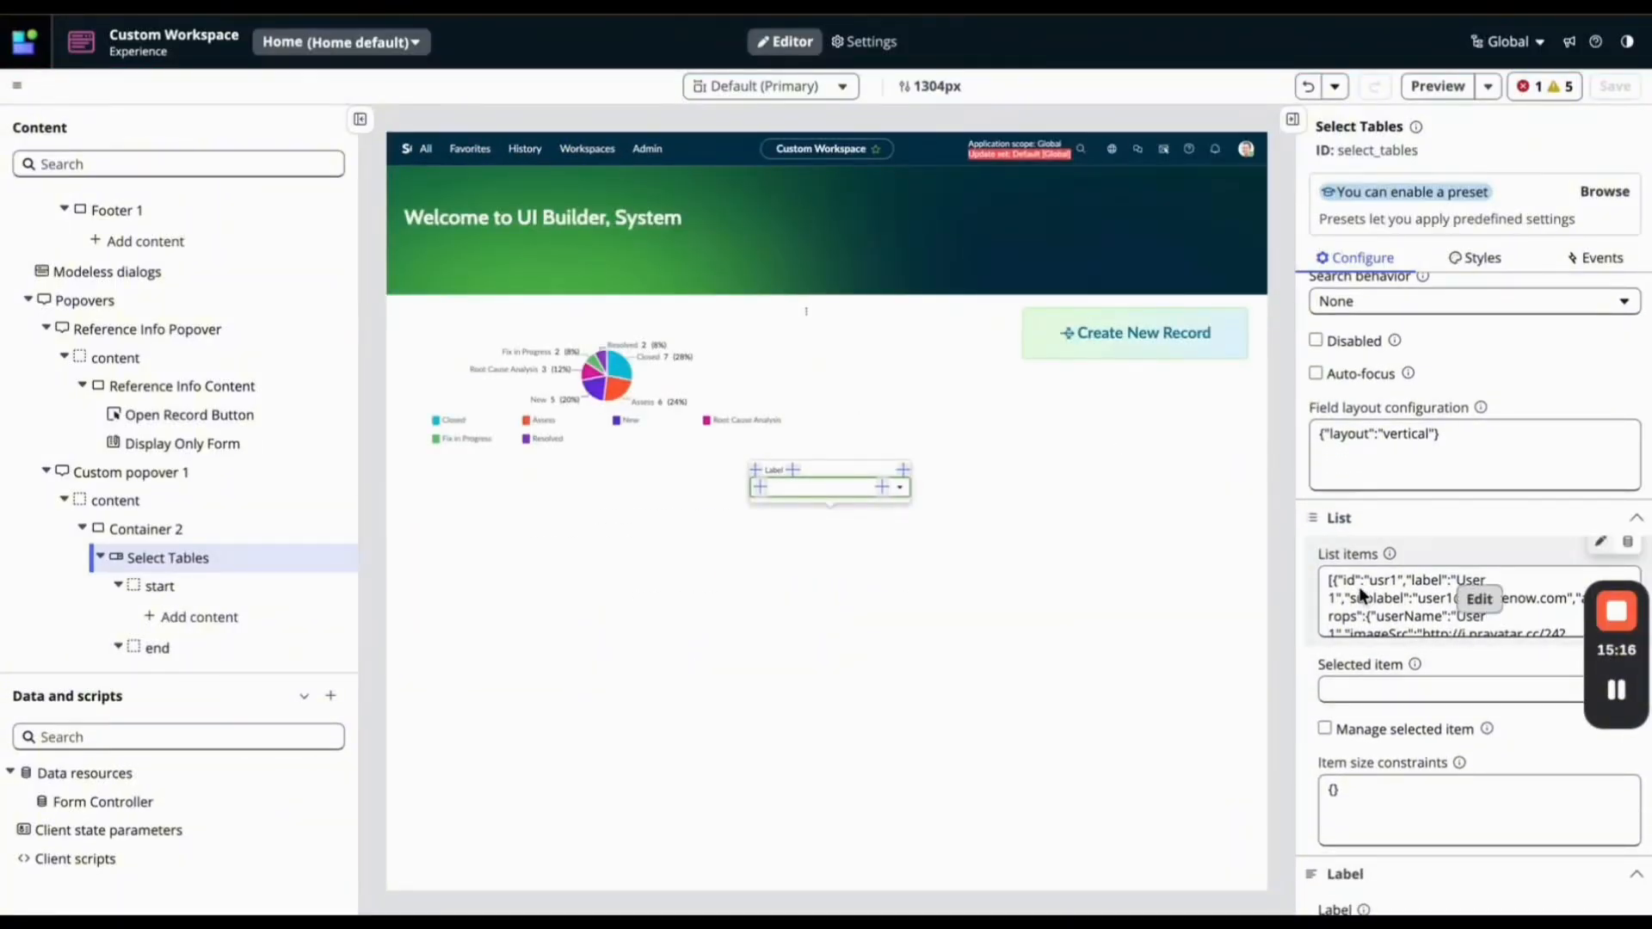
mouse_move(1439, 569)
click(1478, 600)
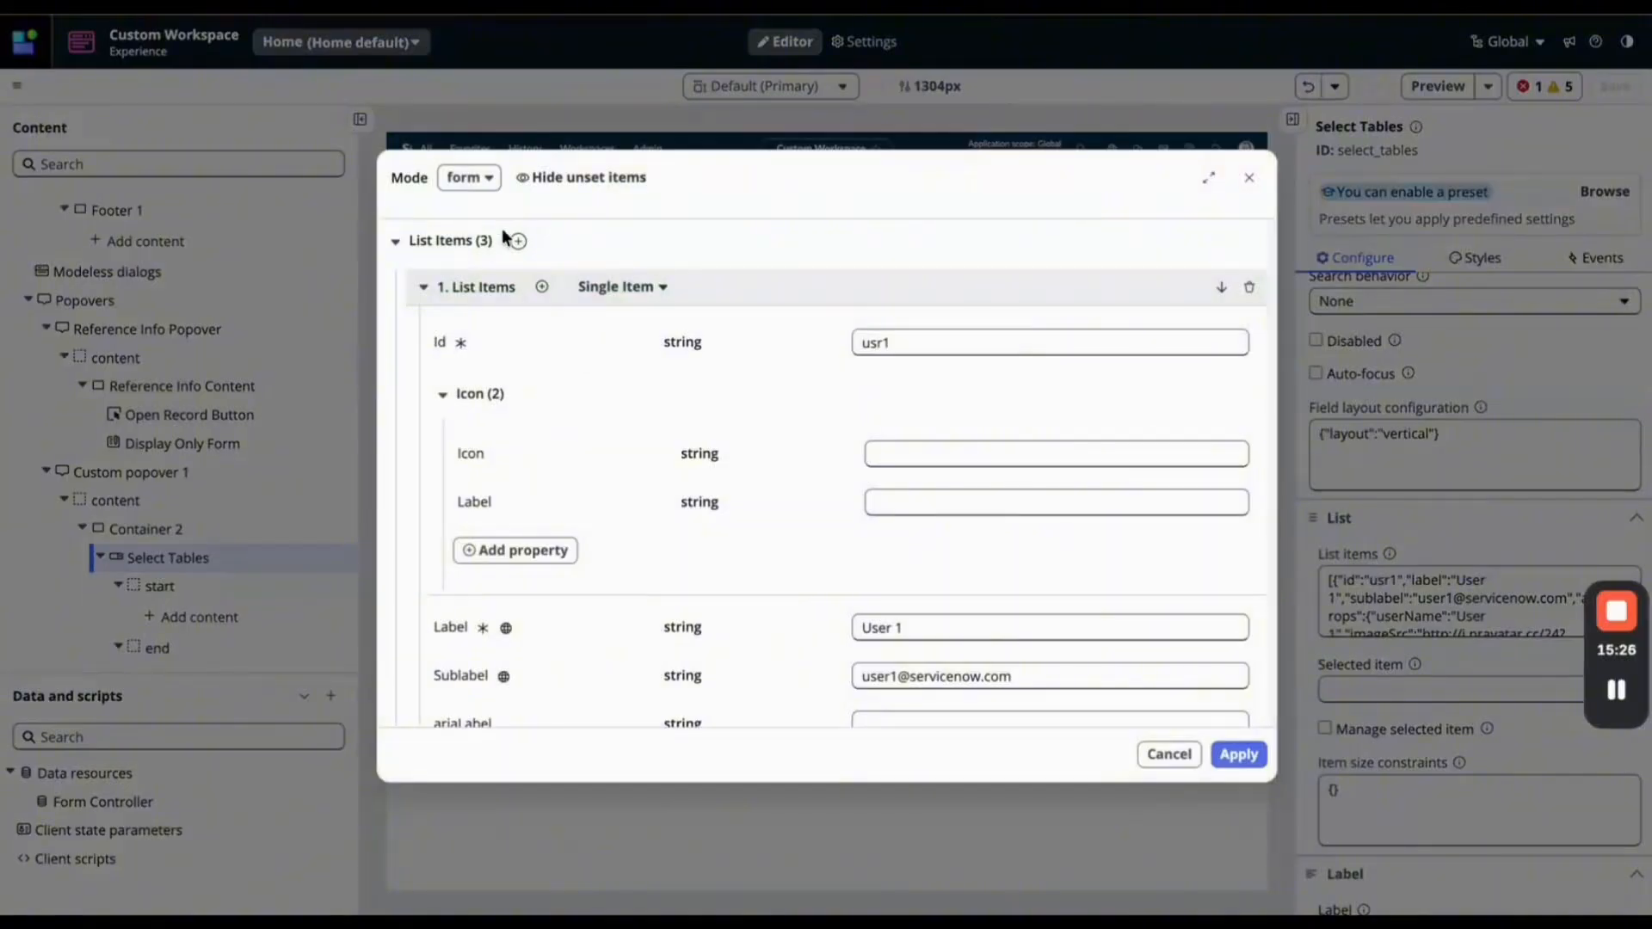
click(482, 191)
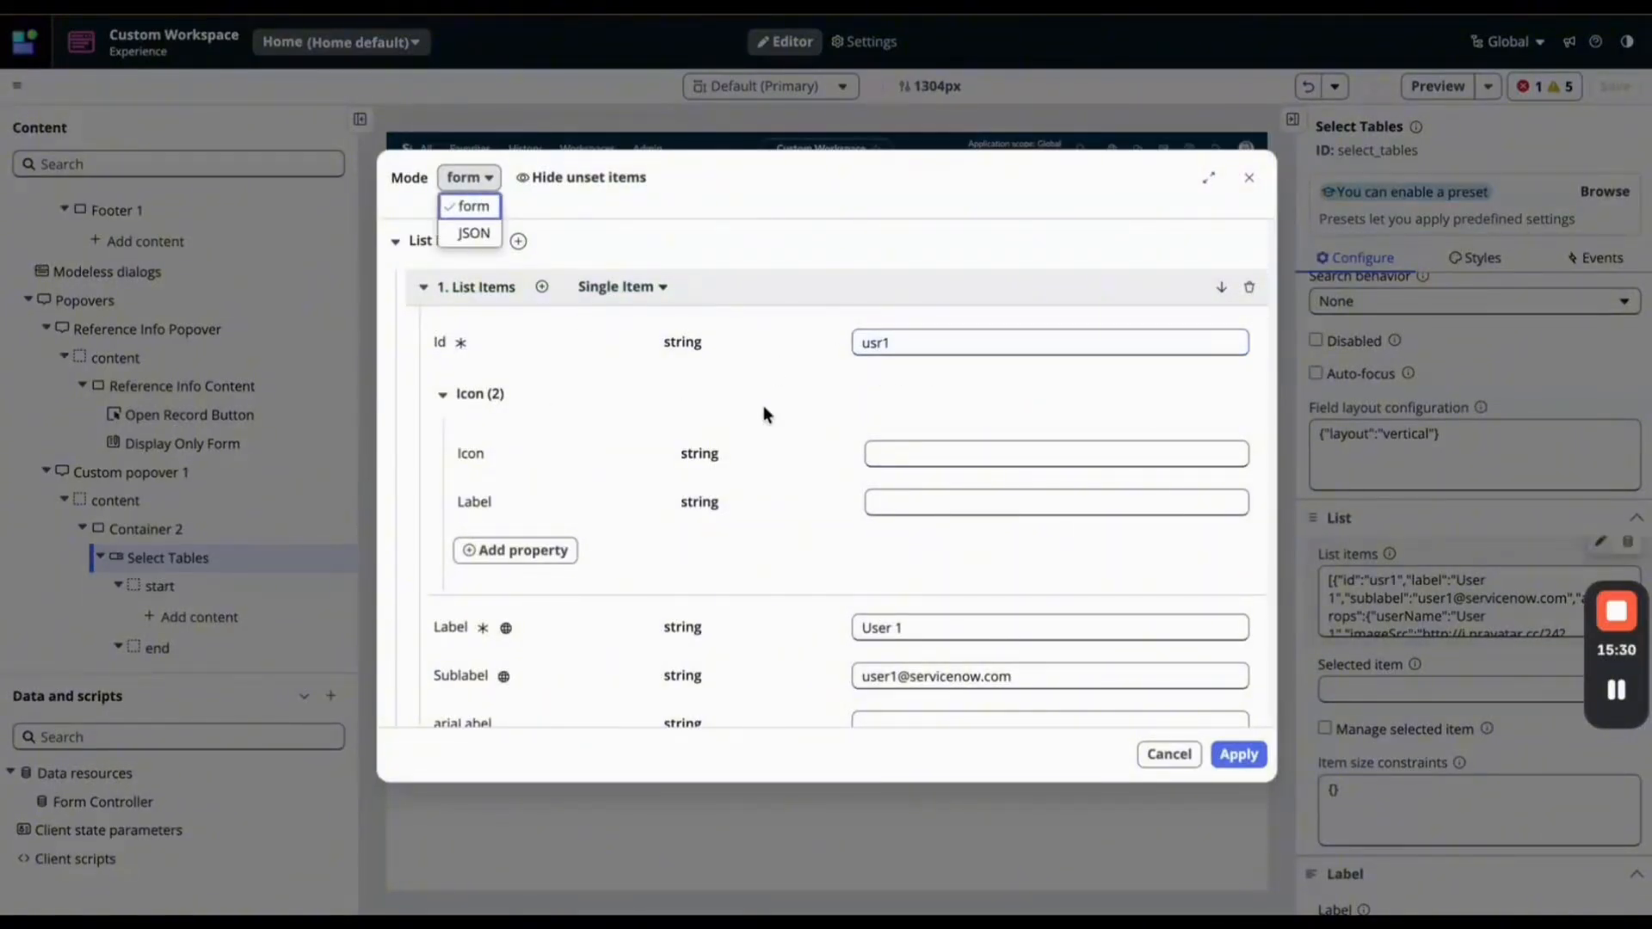
scroll(803, 503, down, 1)
scroll(803, 503, up, 1)
click(455, 234)
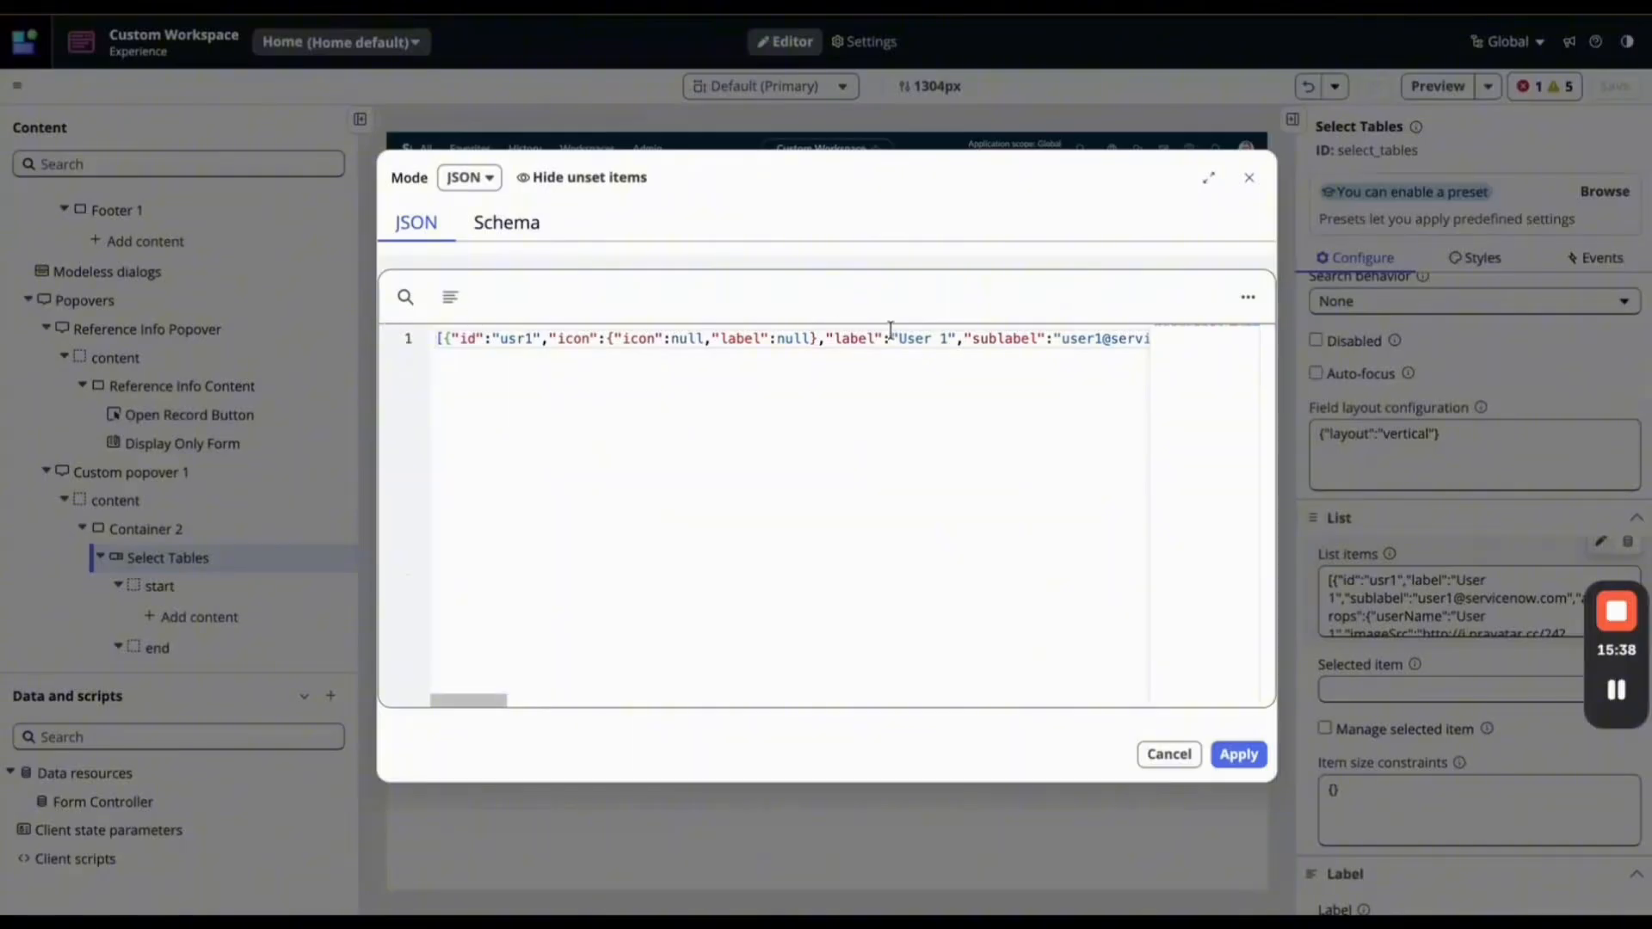
Enlarge the JSON editor, format the code, and delete the sample user entries, leaving one empty object in the array.
click(1210, 178)
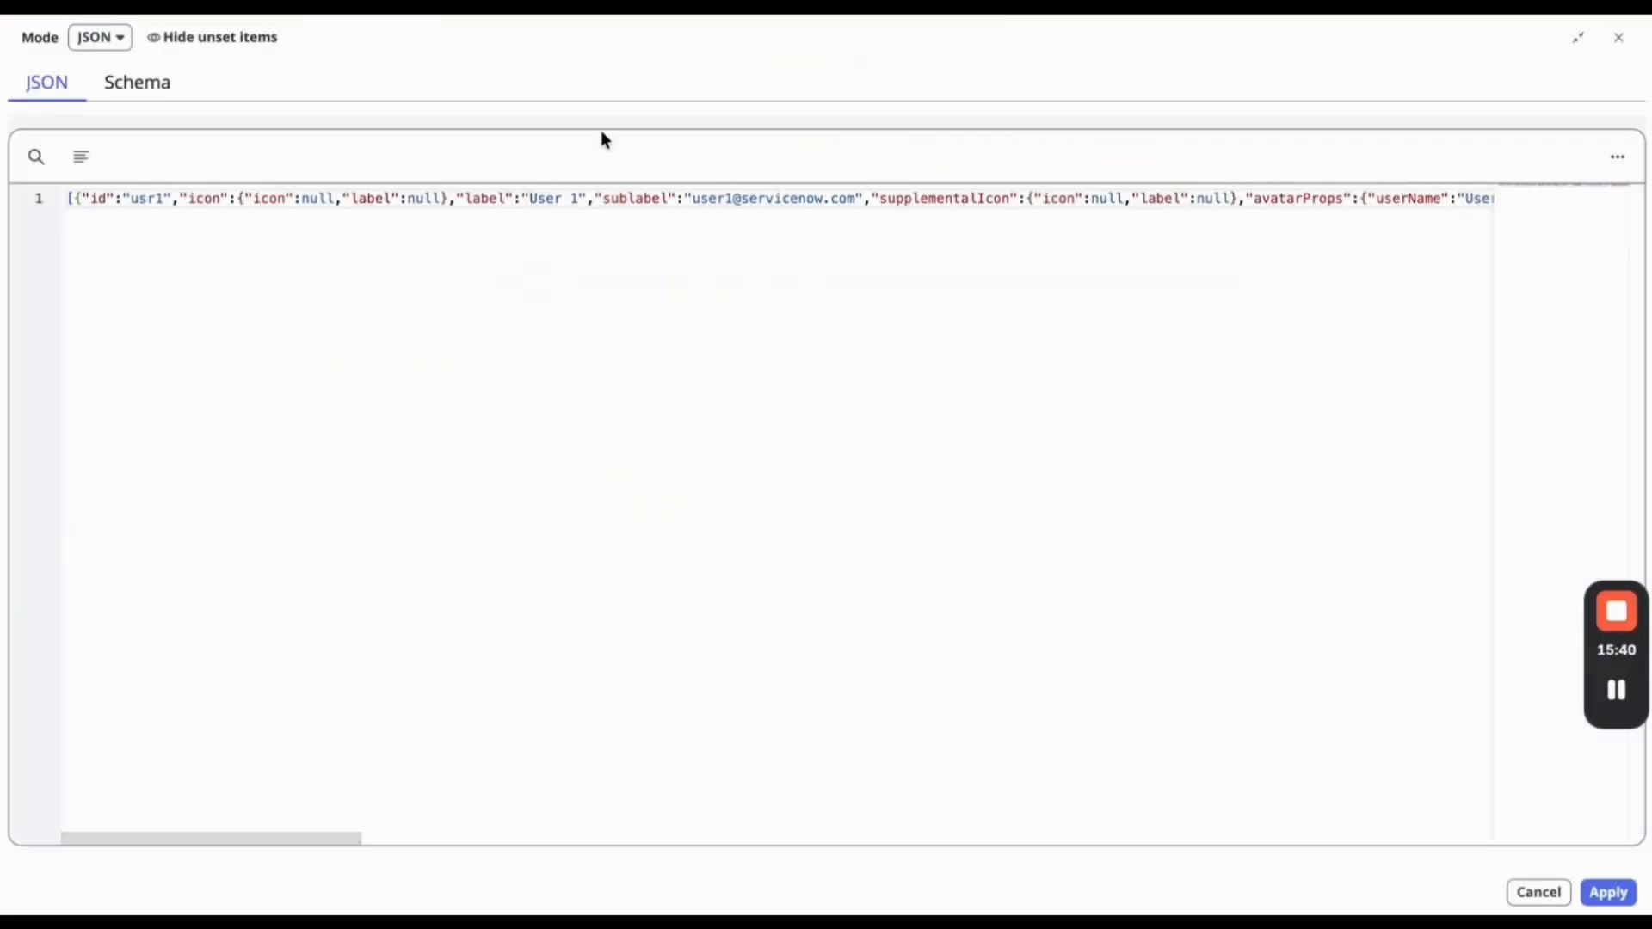
click(1578, 38)
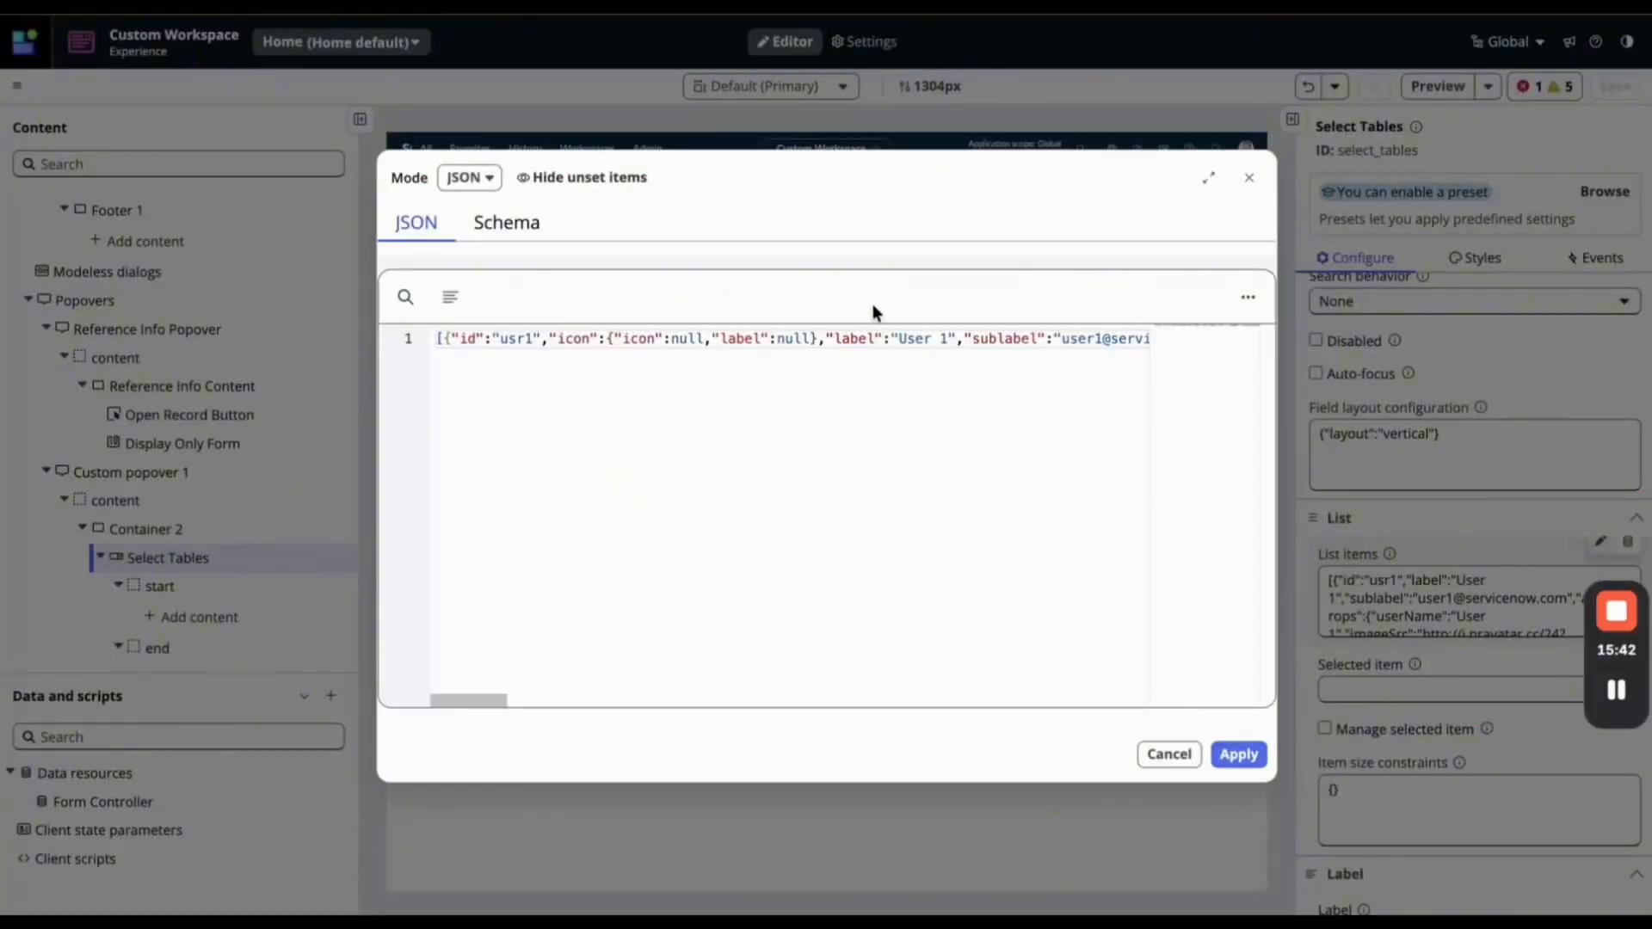
click(1207, 179)
click(80, 158)
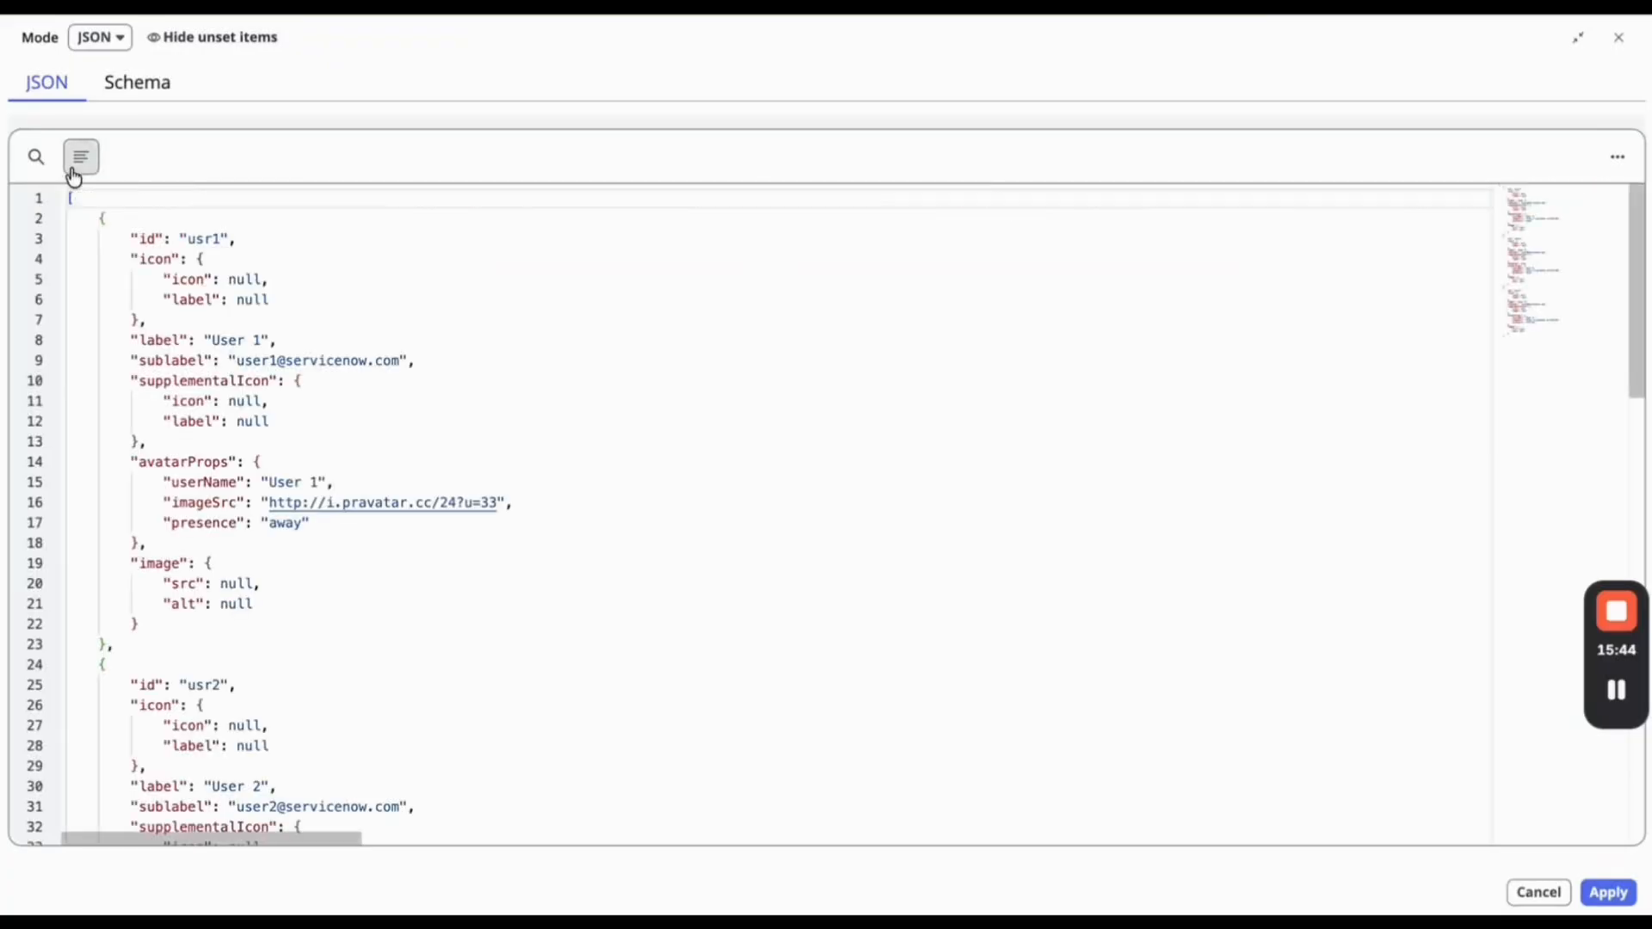
drag(125, 243, 185, 658)
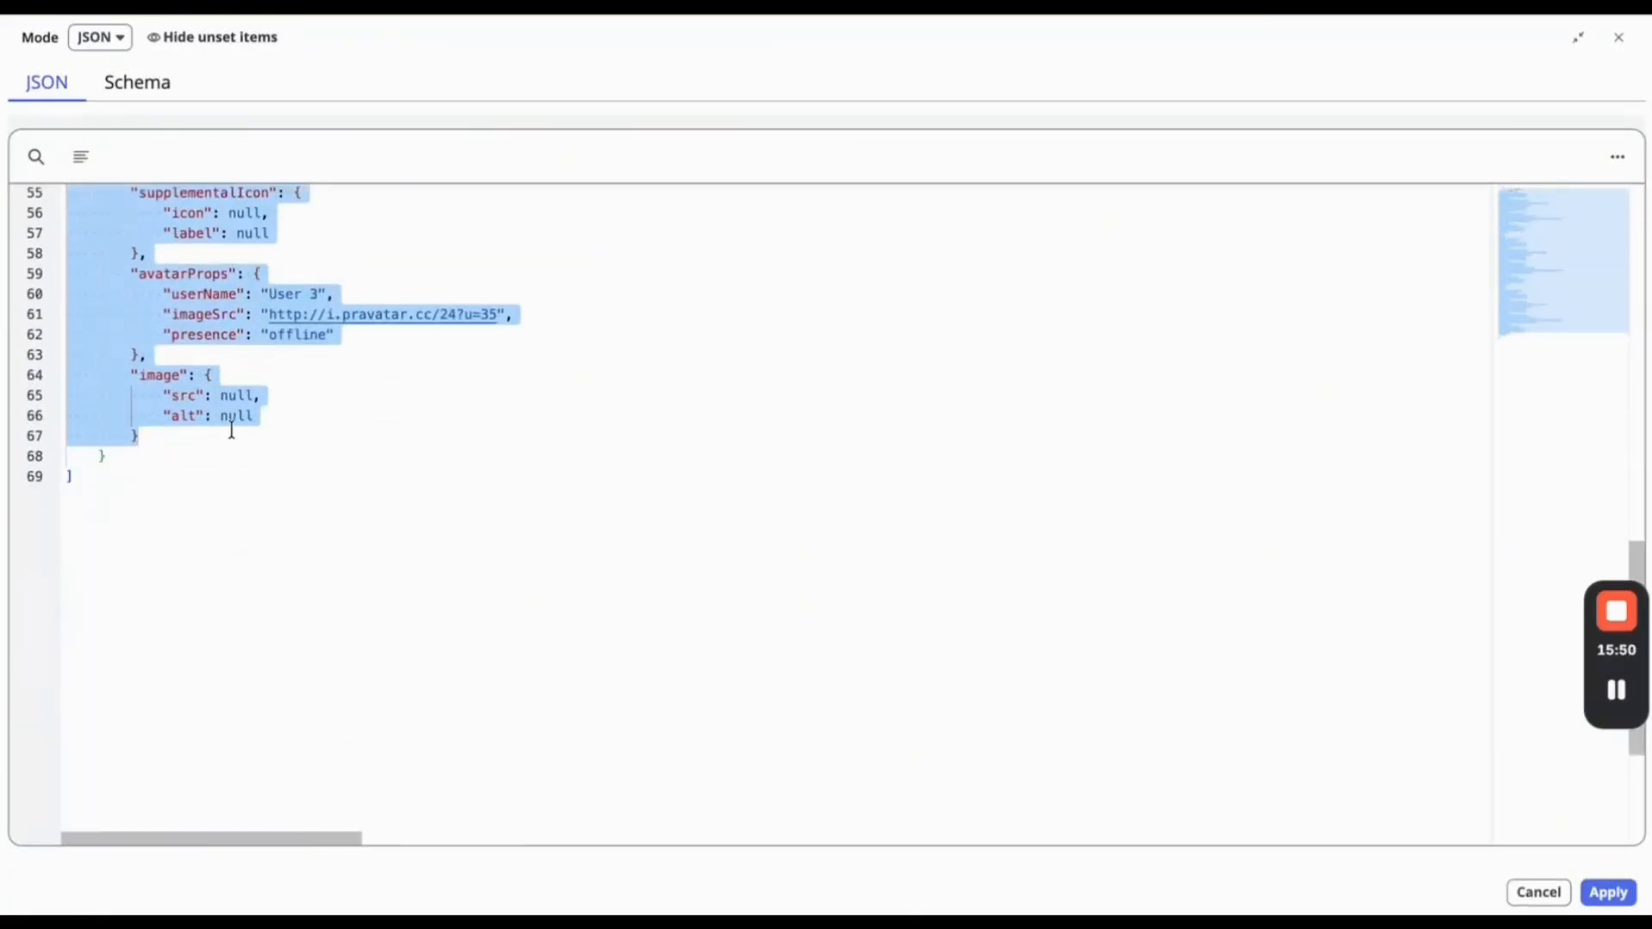
key(BackSpace)
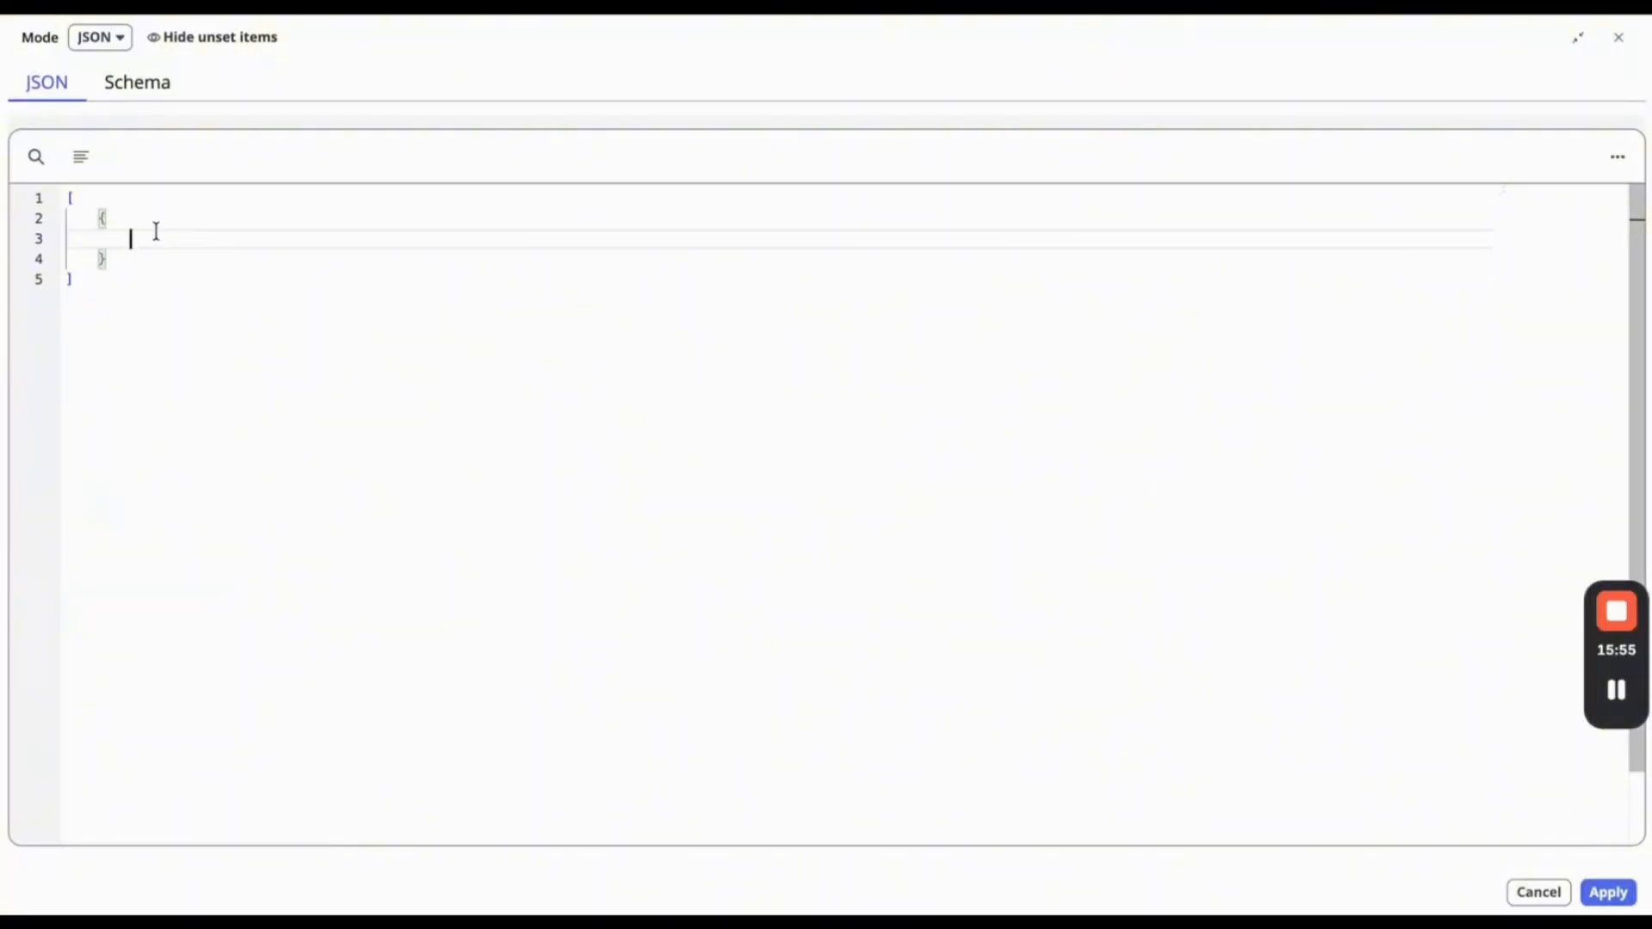
Fill the empty list item object with id "incident" and label "Incident".
text(")
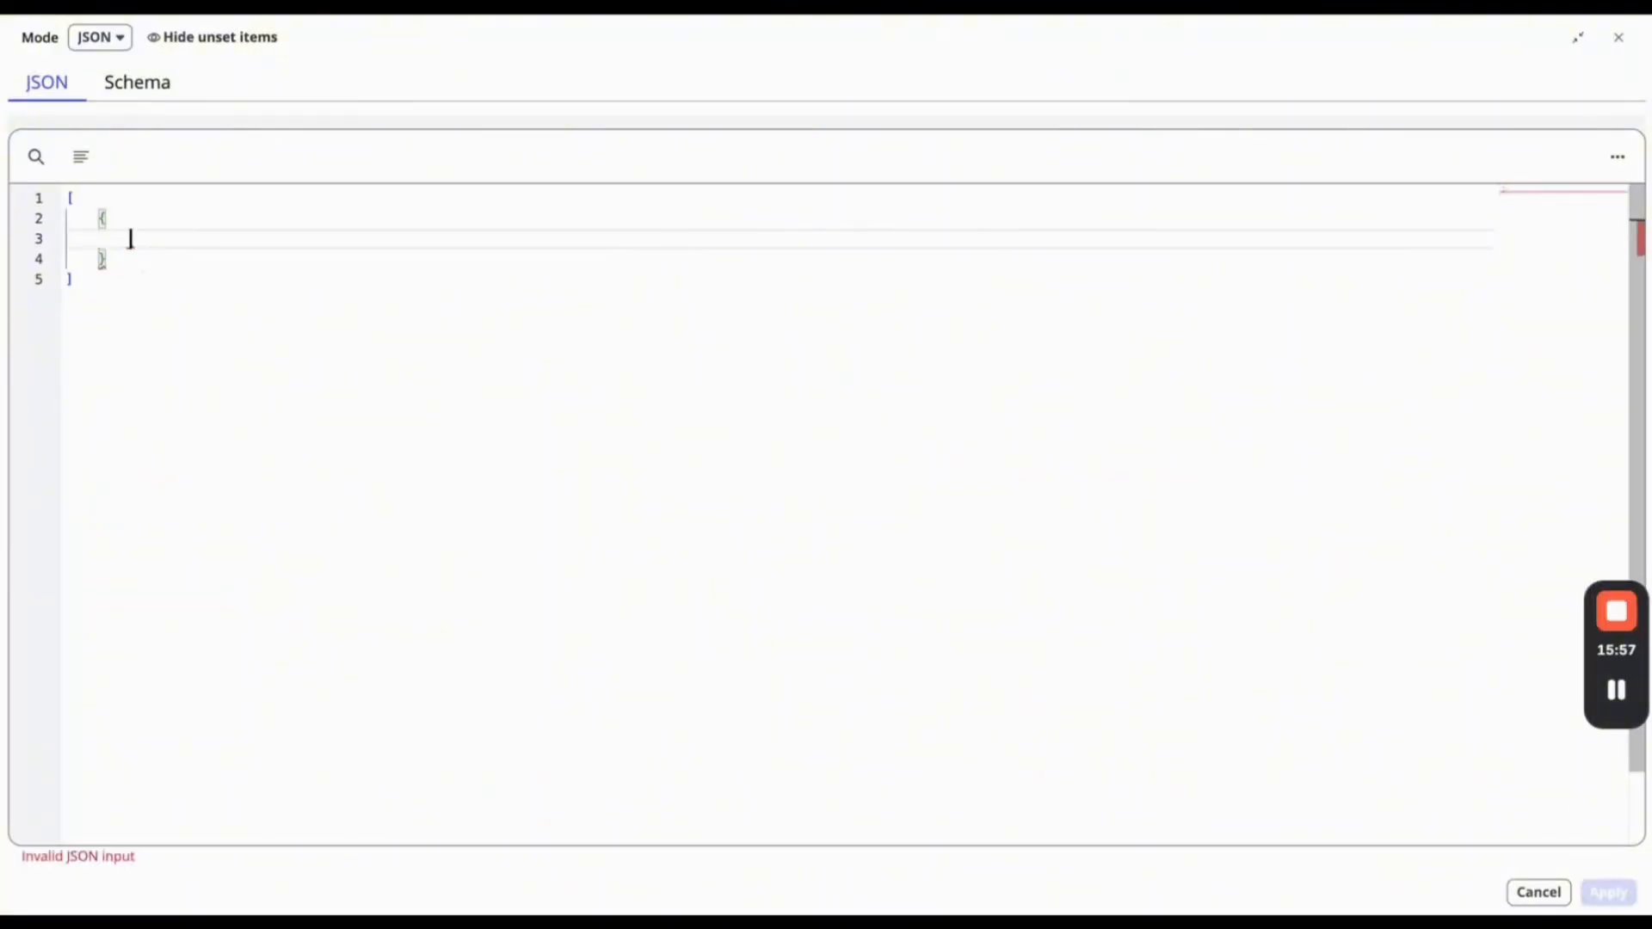
text(id":"incident","label":Incid)
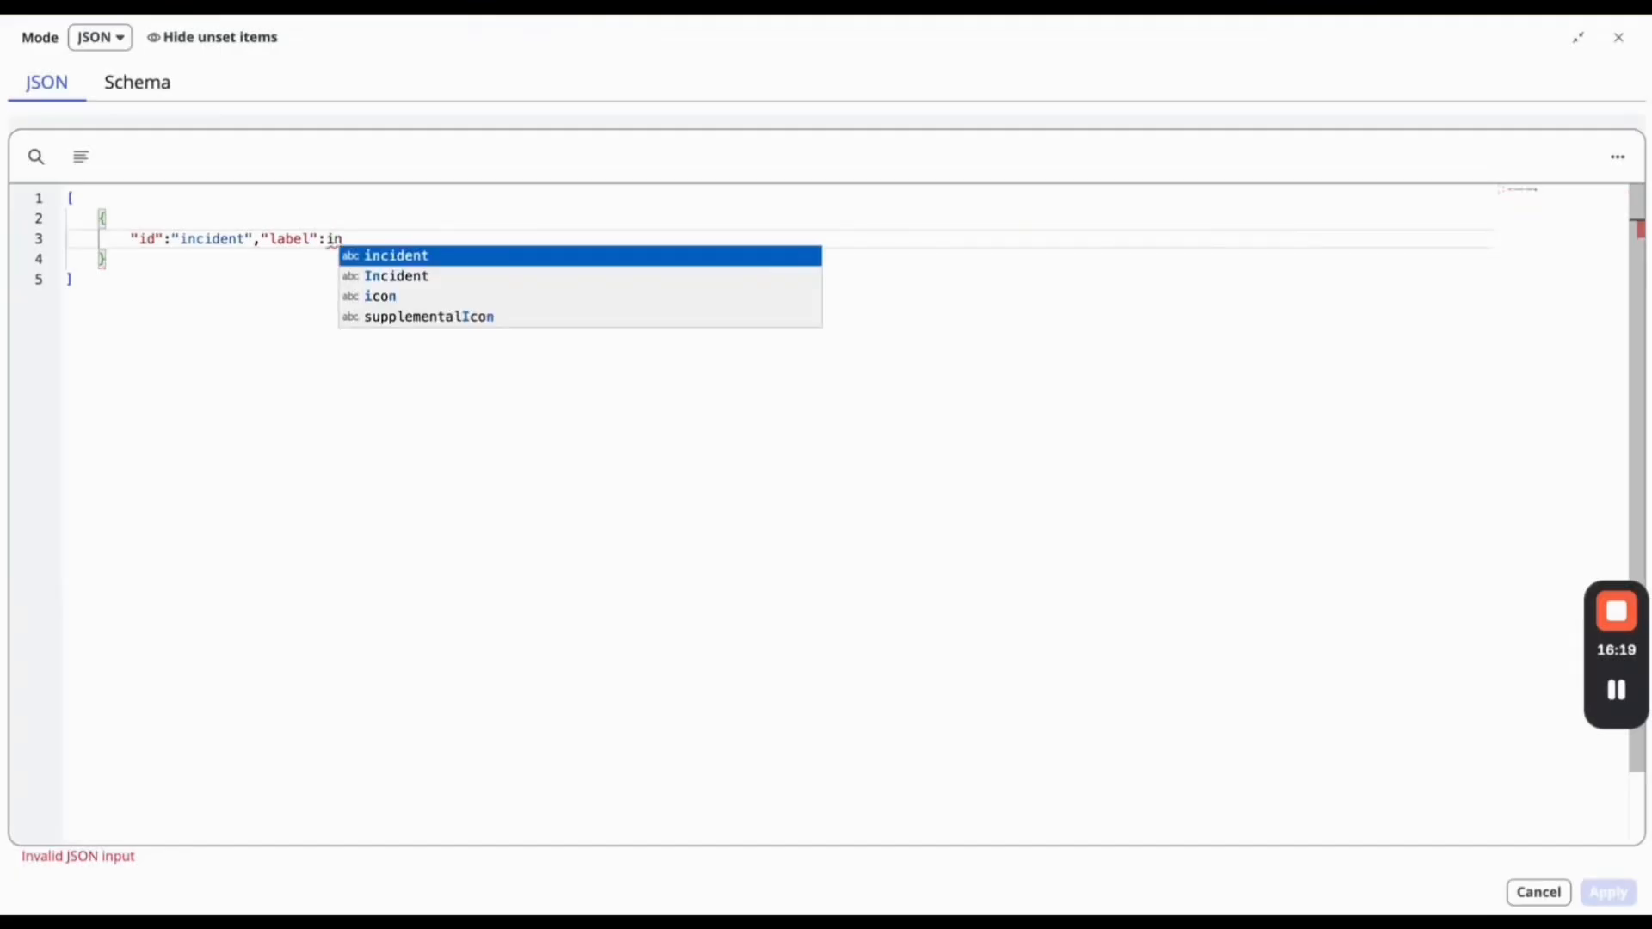
key(BackSpace)
key(BackSpace)
key(BackSpace)
key(BackSpace)
key(BackSpace)
text("Incident")
Add a second list item object with id "problem" and label "Problem".
click(108, 259)
text(,{)
key(Return)
text("id":")
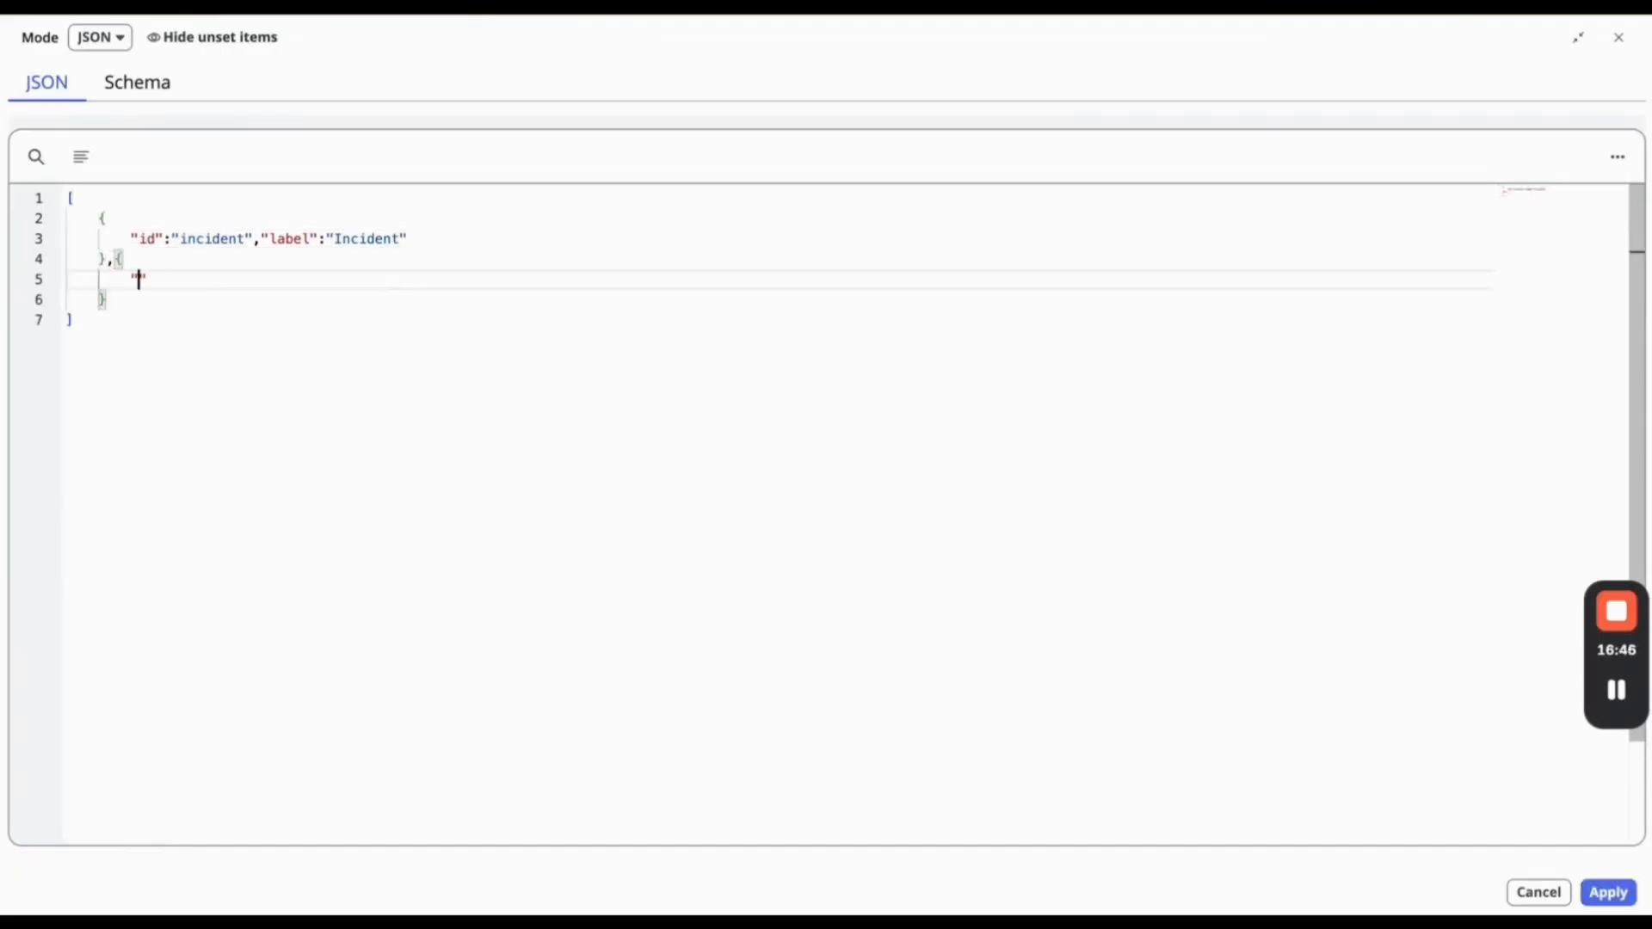
text(problem","label":"Problem")
Add a third list item object with id "task" and label "Task".
click(107, 299)
text(,{)
key(Return)
text(")
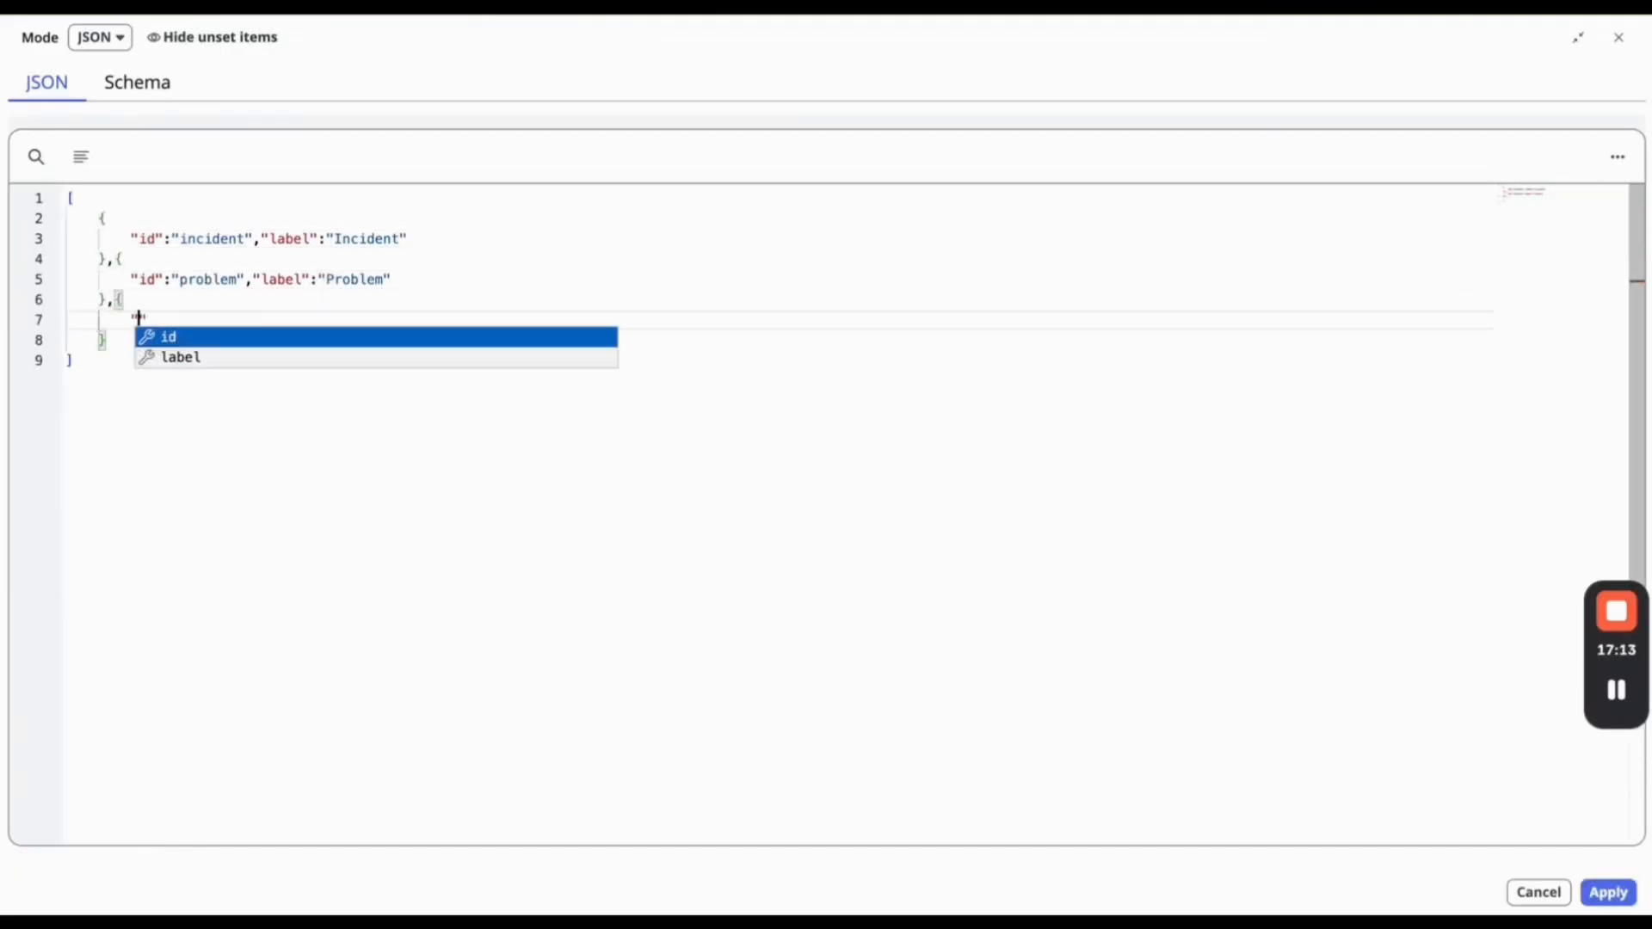
text(id":"task","label":"Task")
click(84, 361)
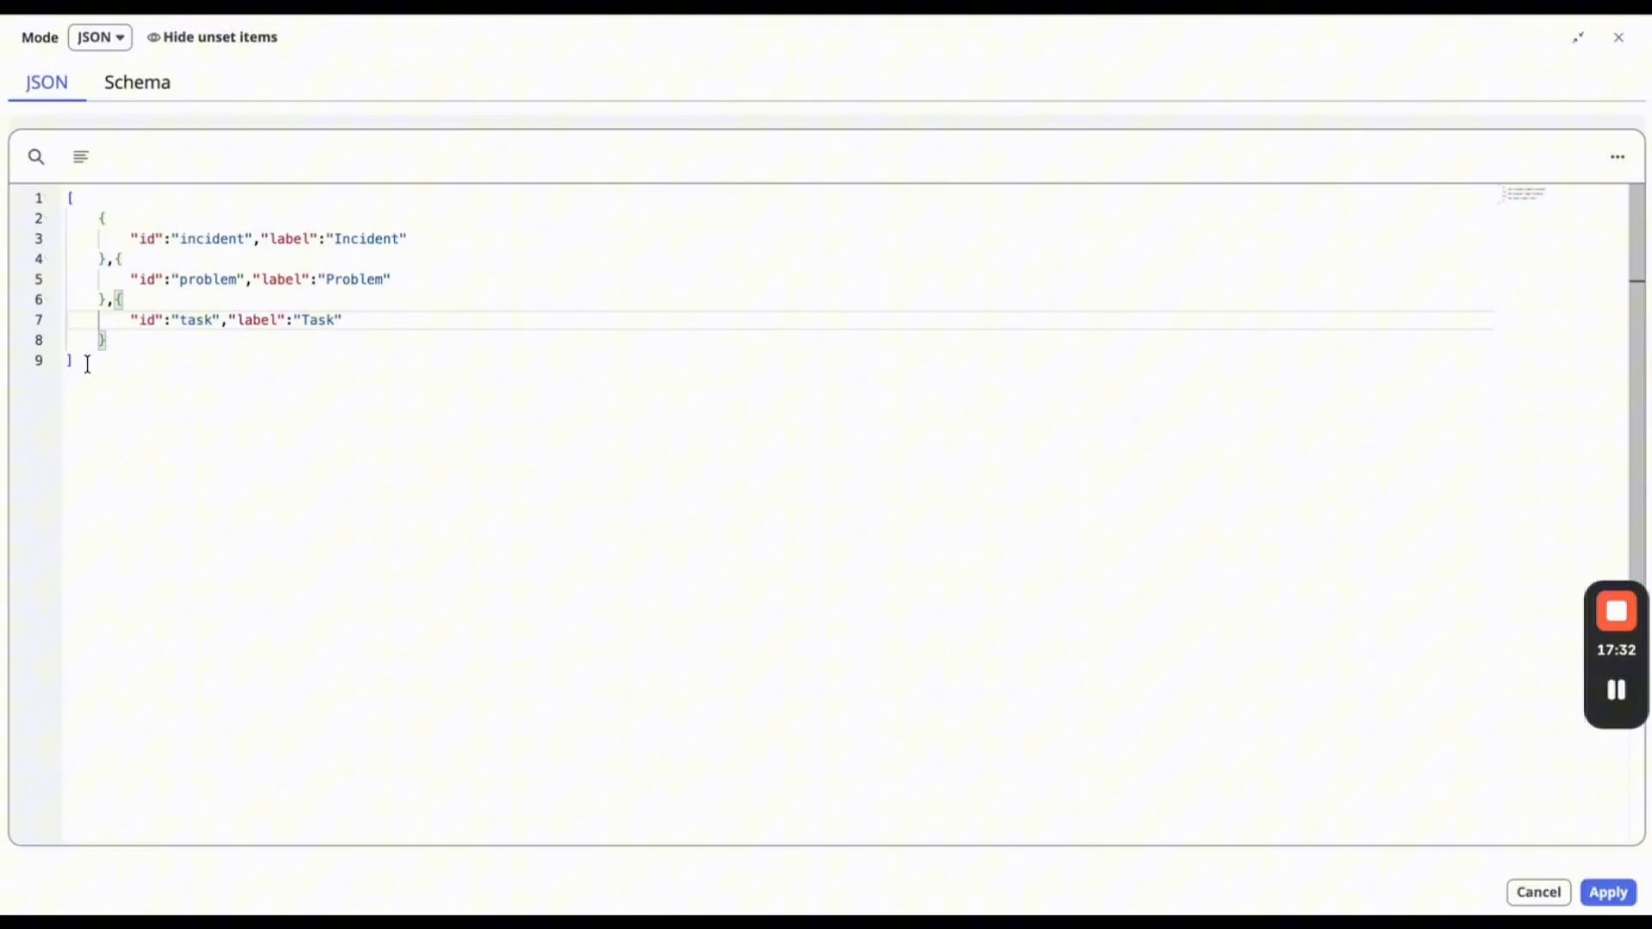
Format the list items JSON, apply it to Select Tables, and save the page.
click(81, 160)
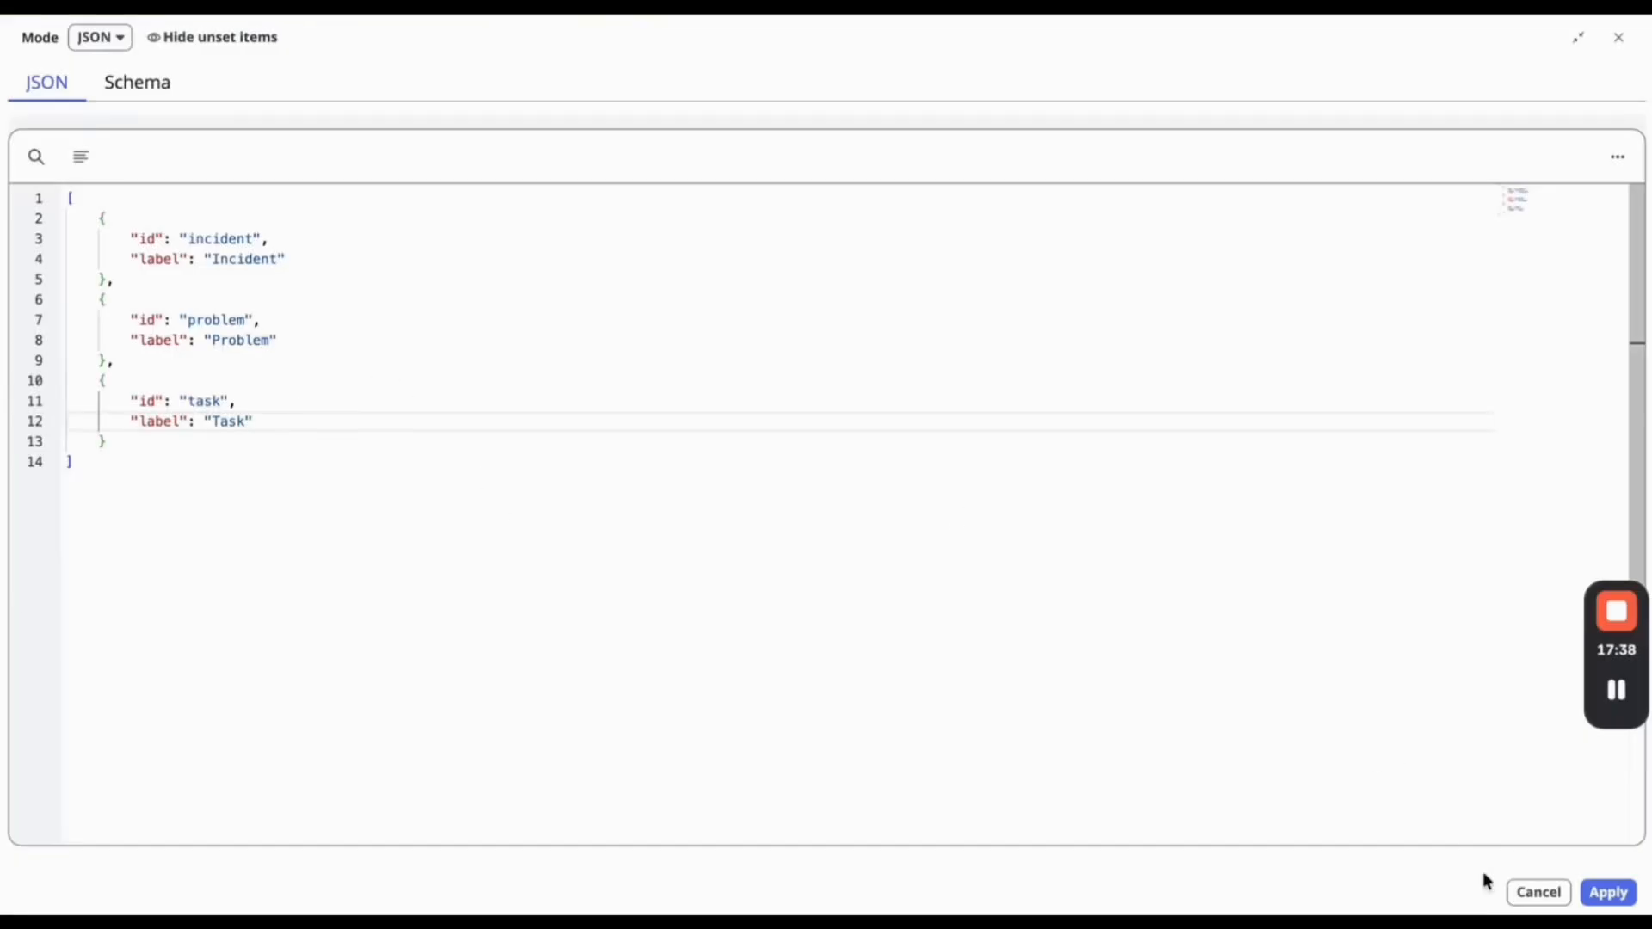
click(1606, 892)
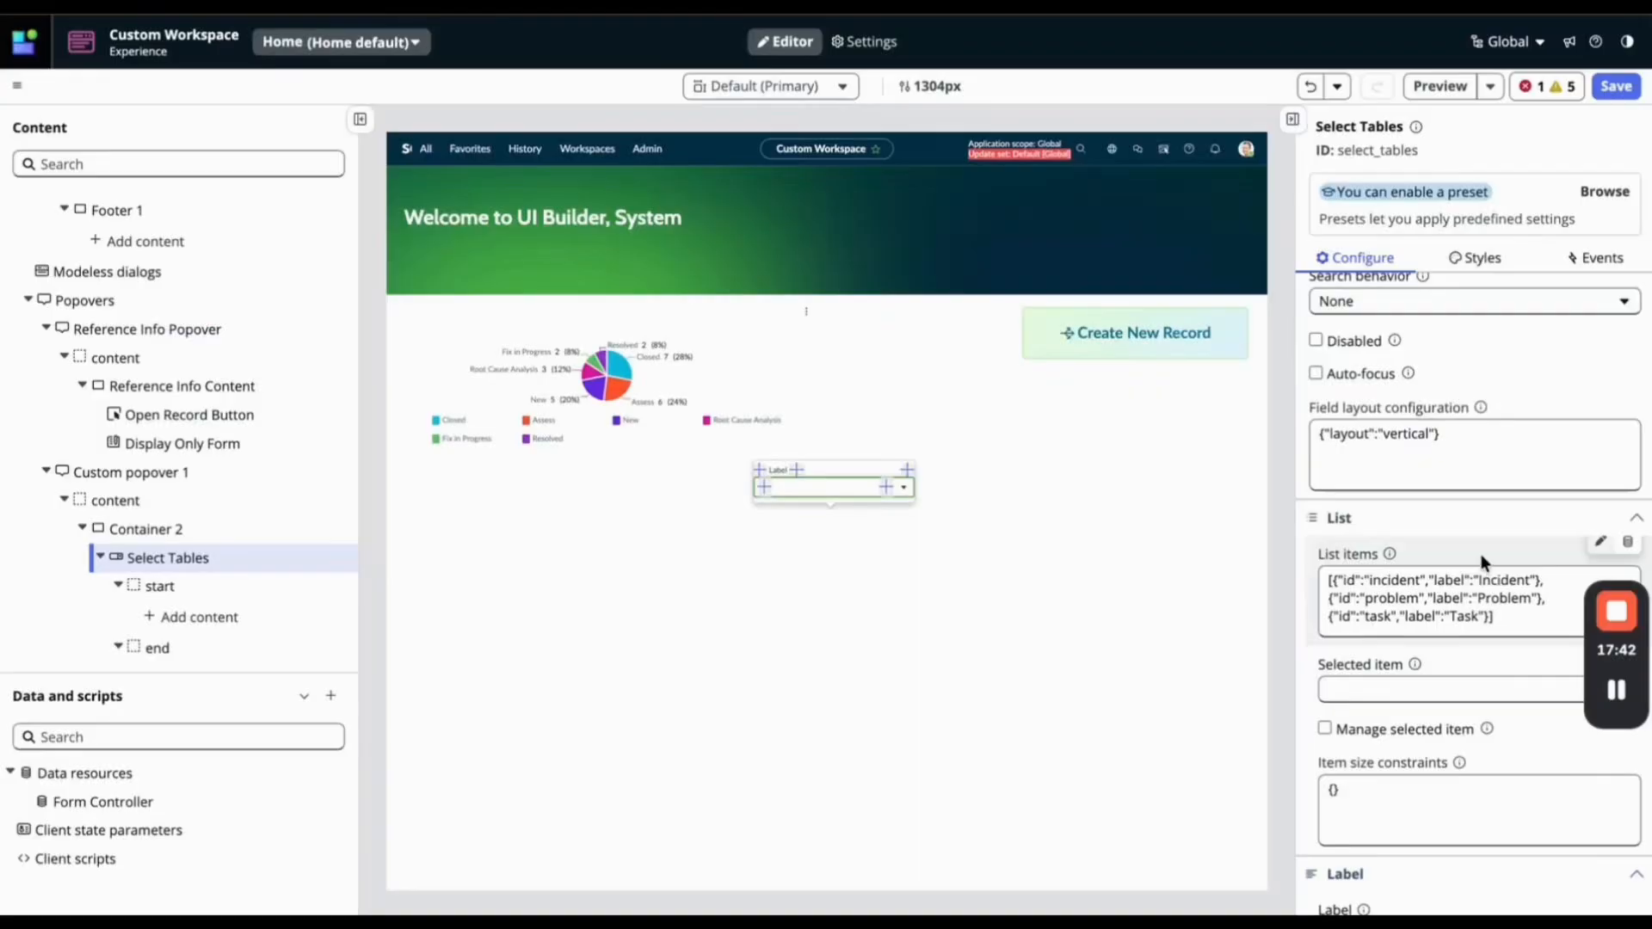
click(1617, 86)
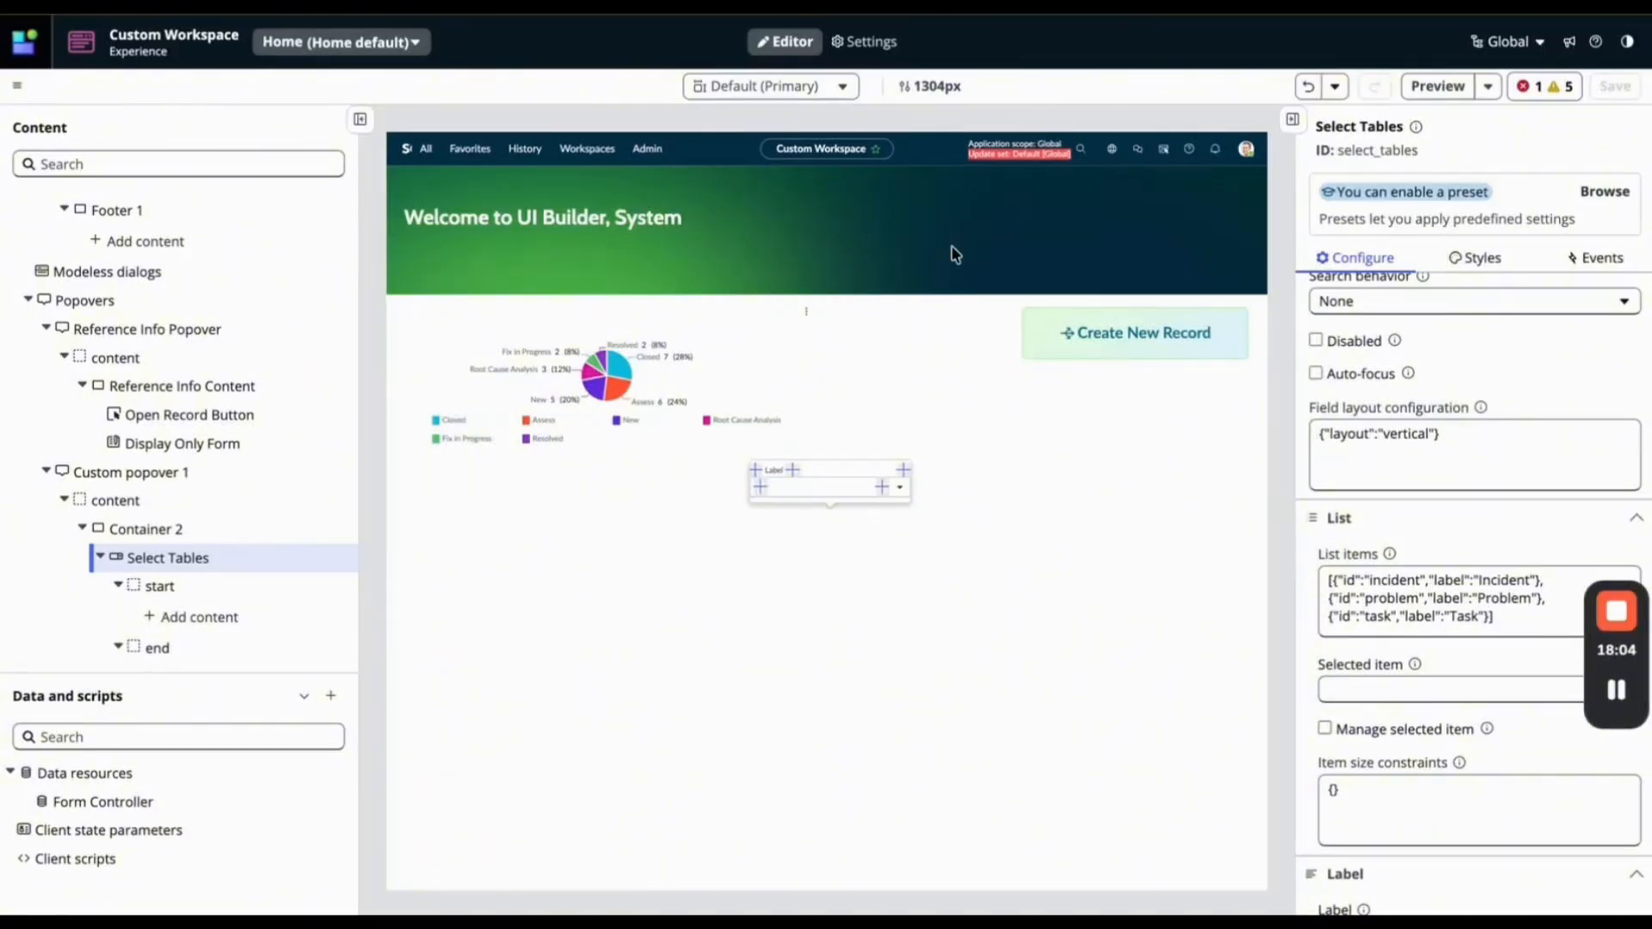
Add an Open popover handler to the click event of the Create New Record button, Button 1.
scroll(229, 428, down, 1)
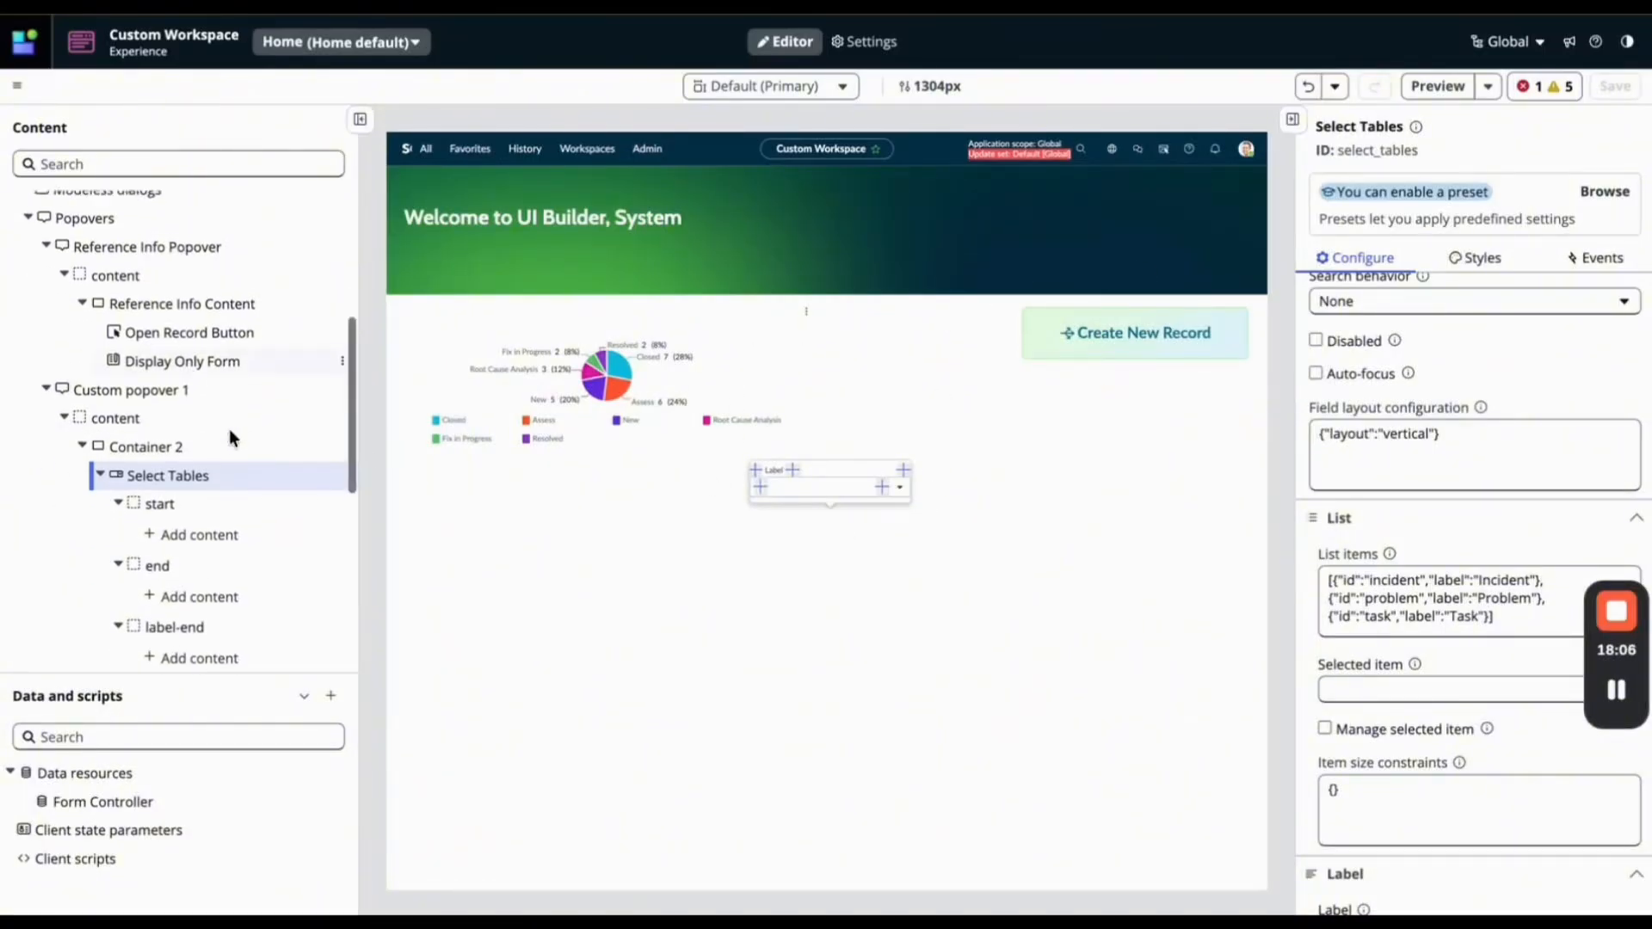
scroll(229, 428, up, 4)
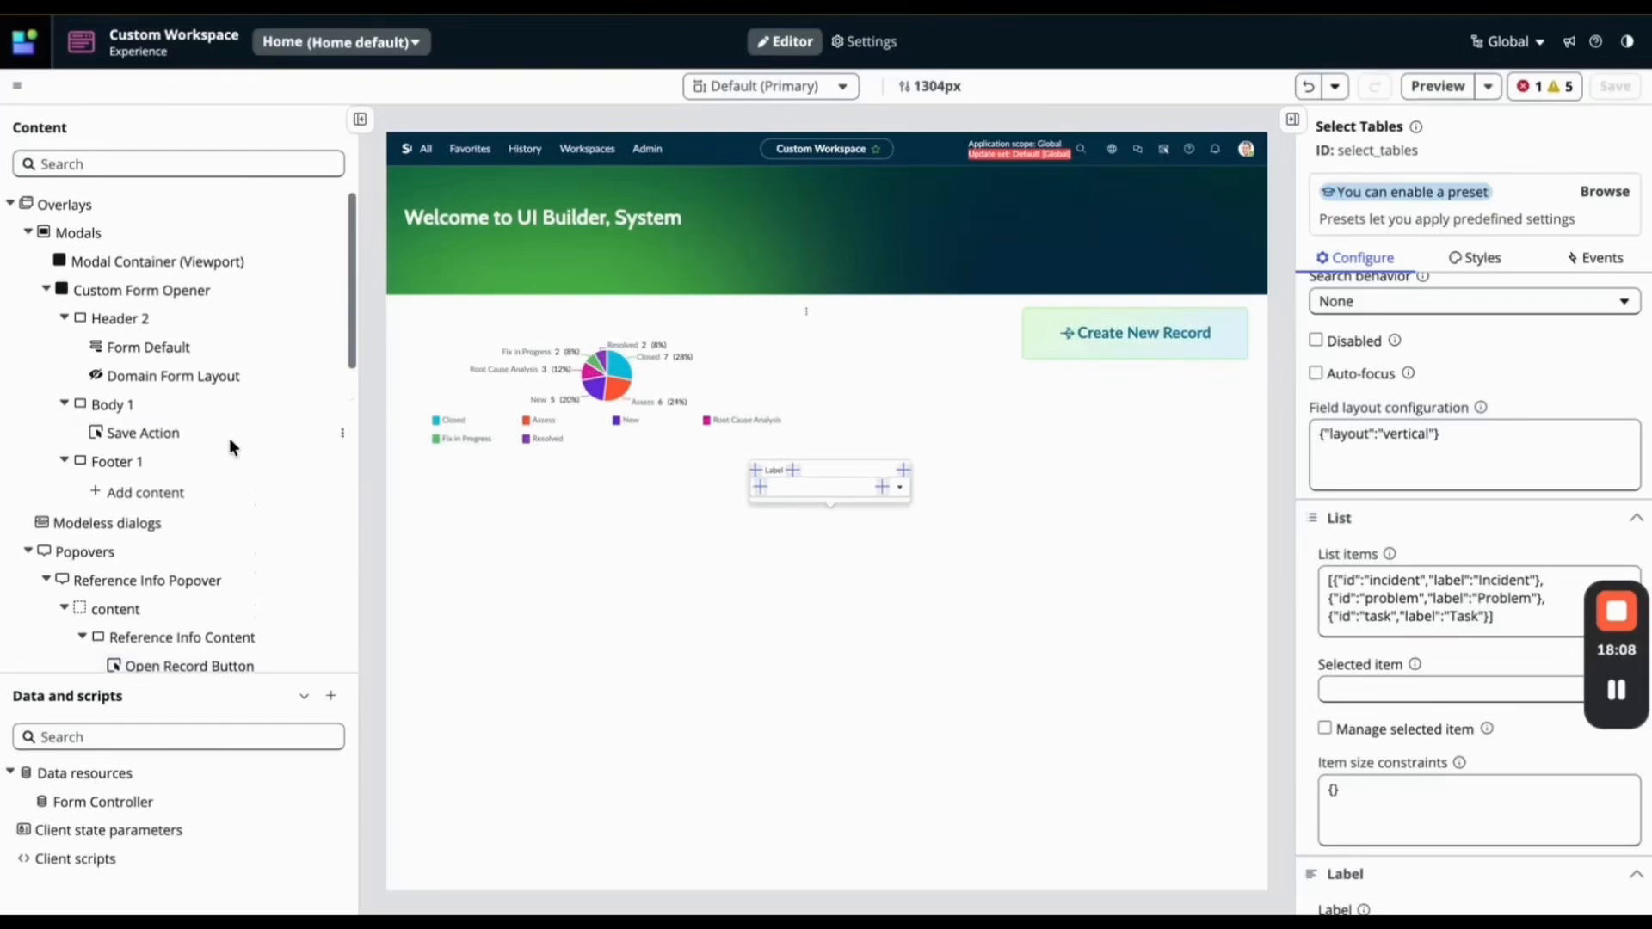
scroll(228, 437, down, 15)
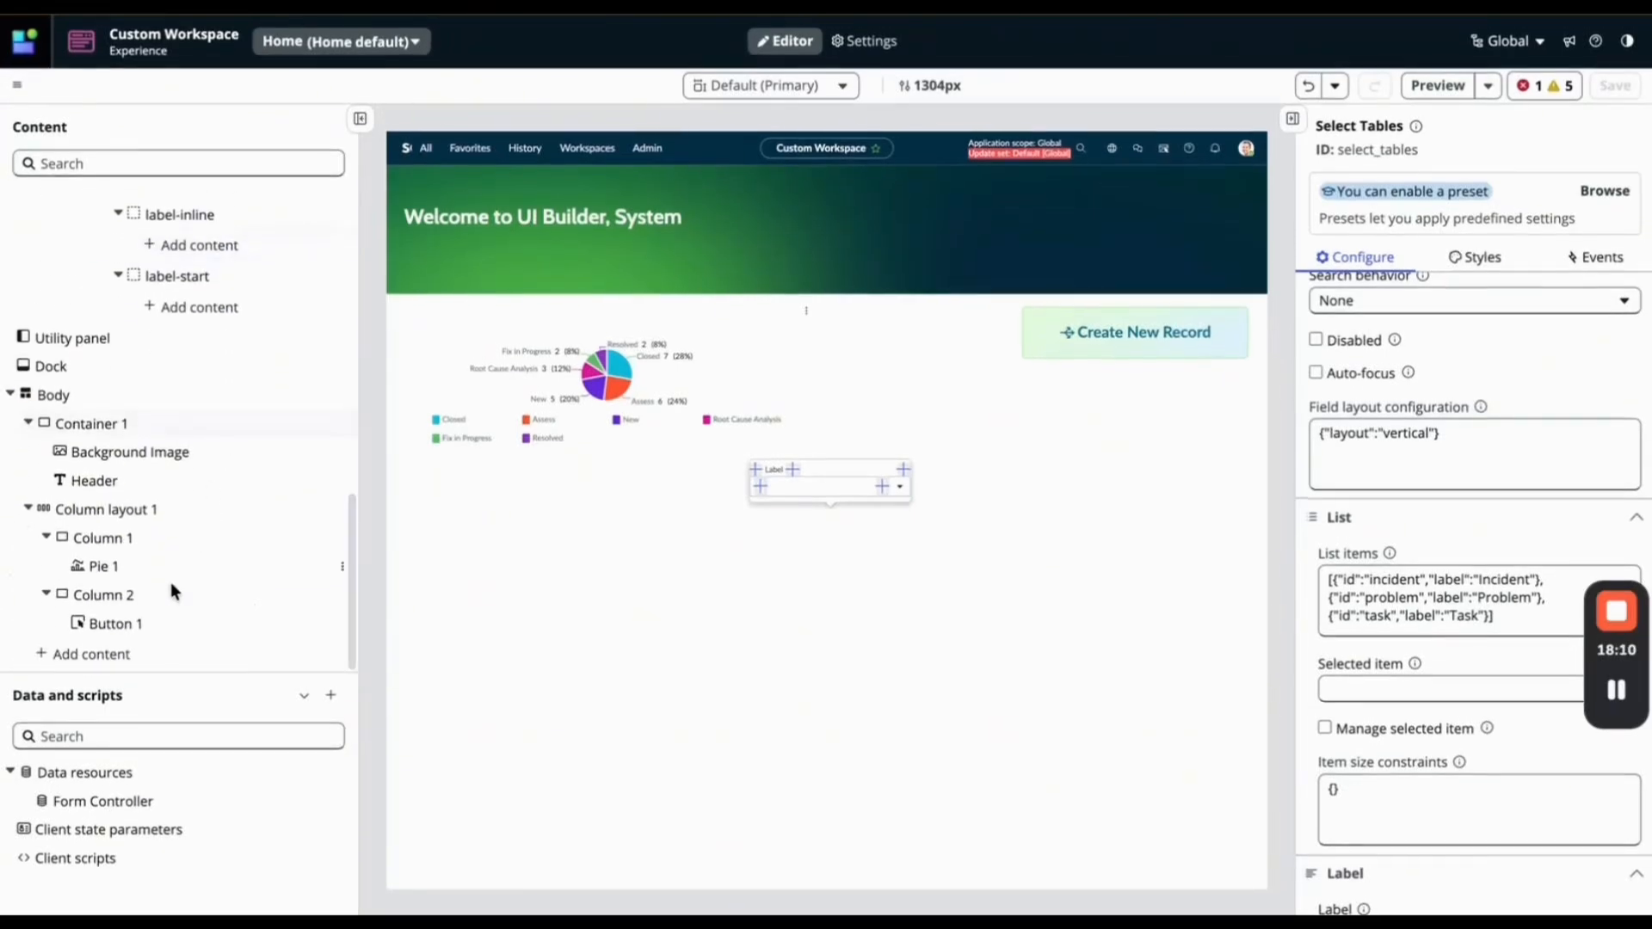
click(138, 621)
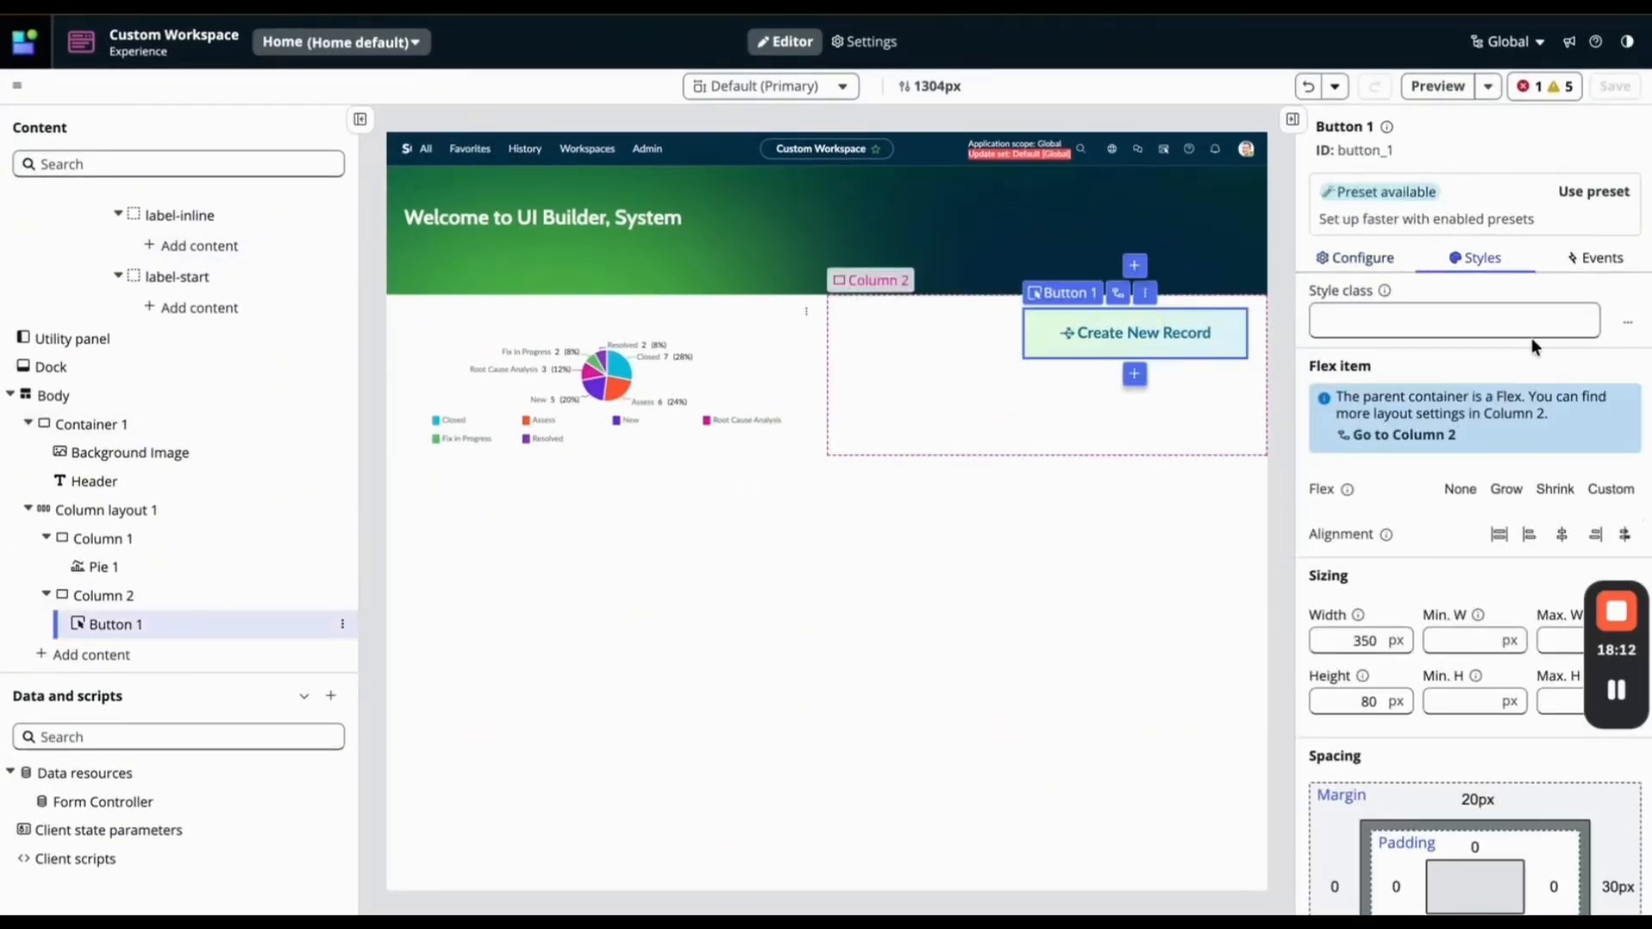
click(1595, 258)
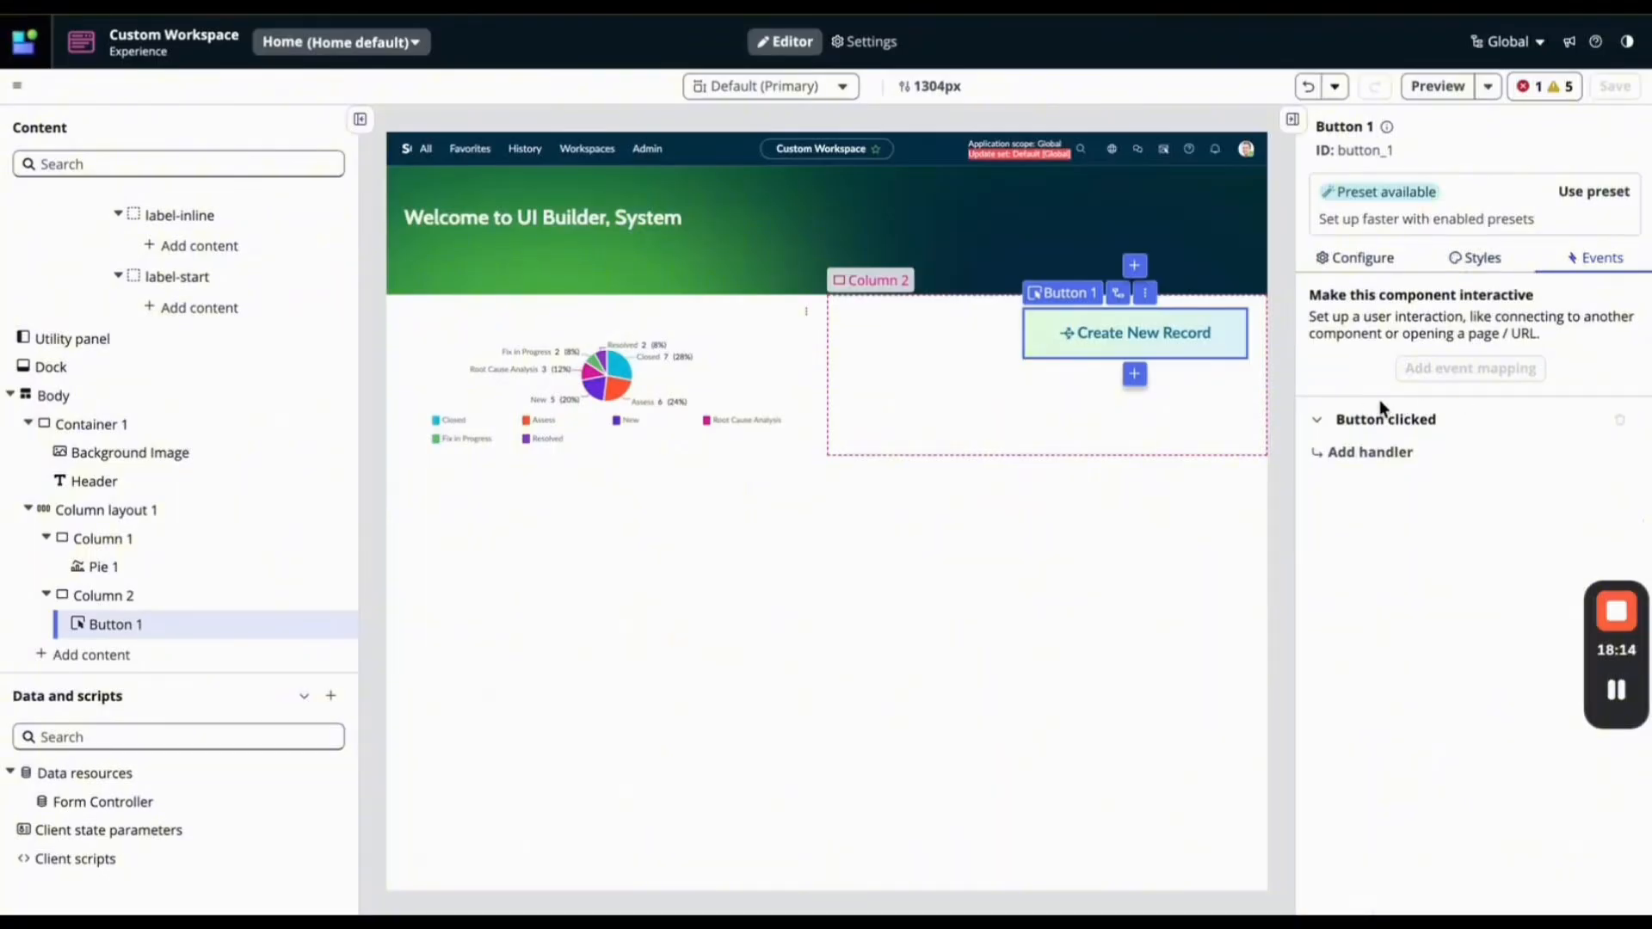
click(1372, 456)
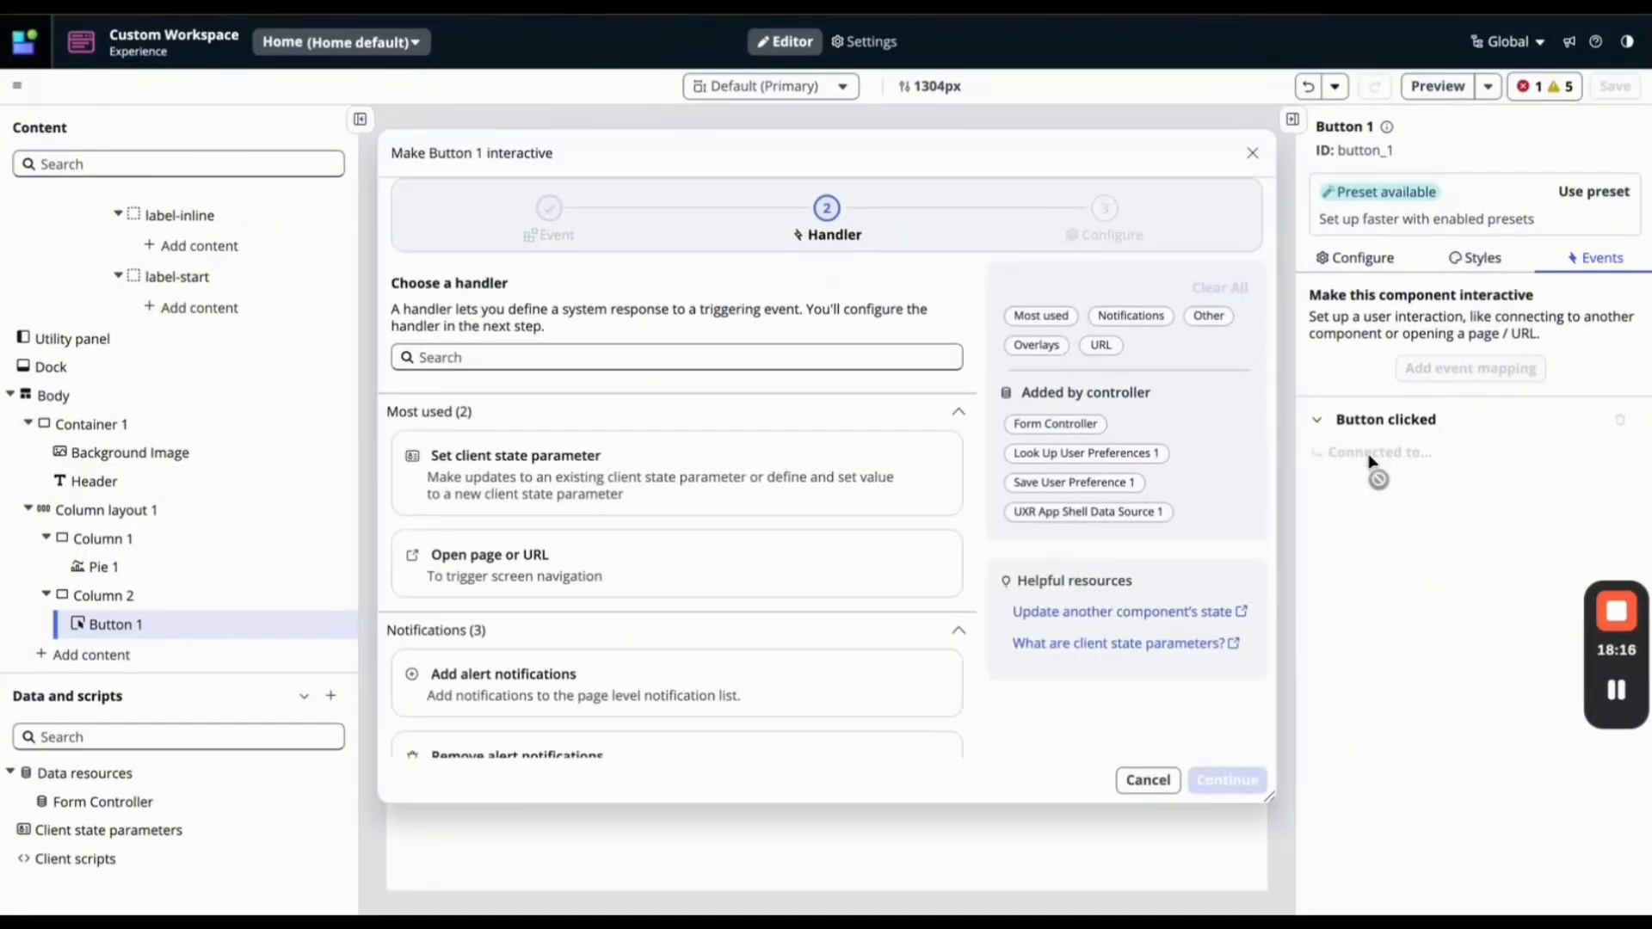
click(509, 361)
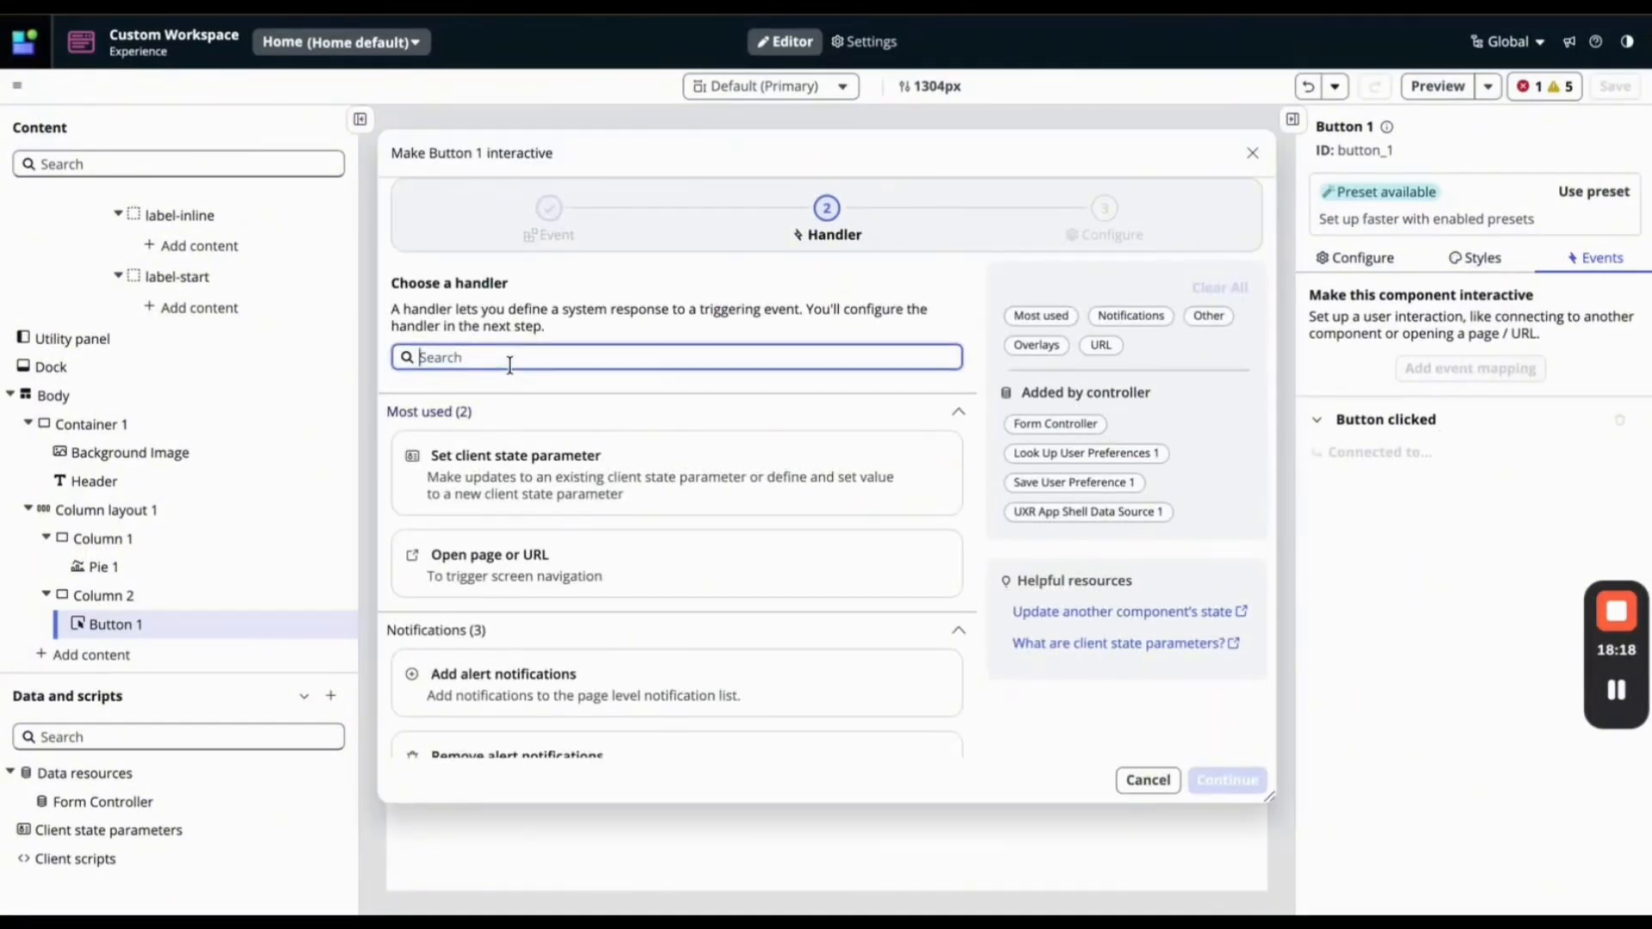
text(pop)
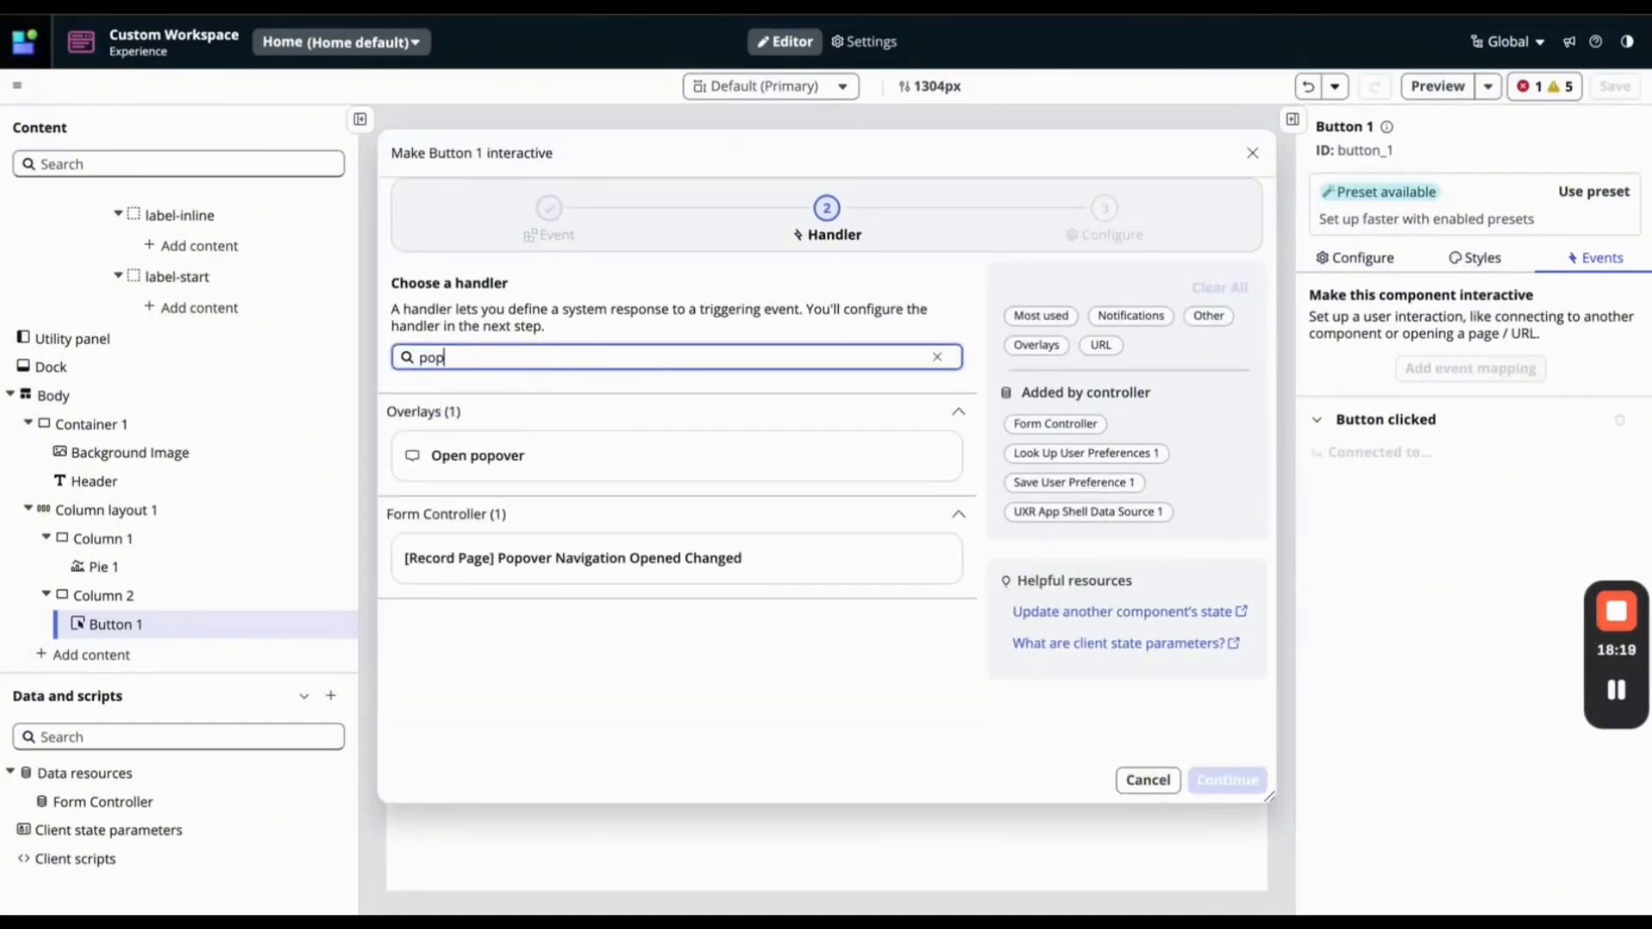
click(590, 463)
click(1247, 785)
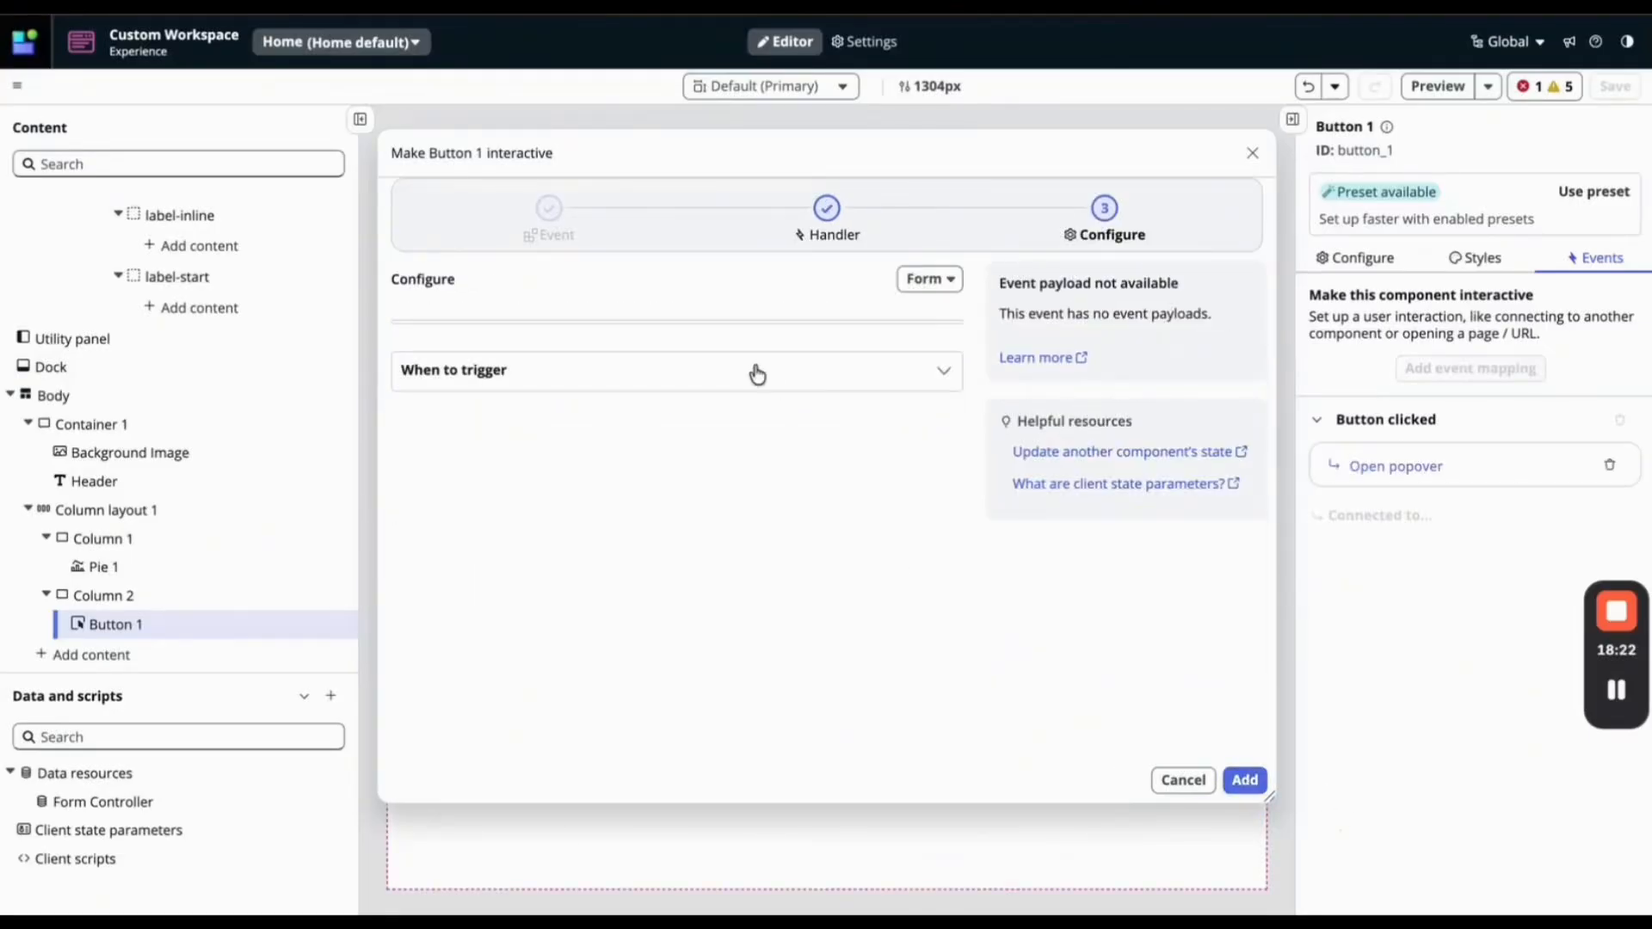
Set the handler to trigger the existing Custom popover 1, add it to the button, and save the page.
click(667, 456)
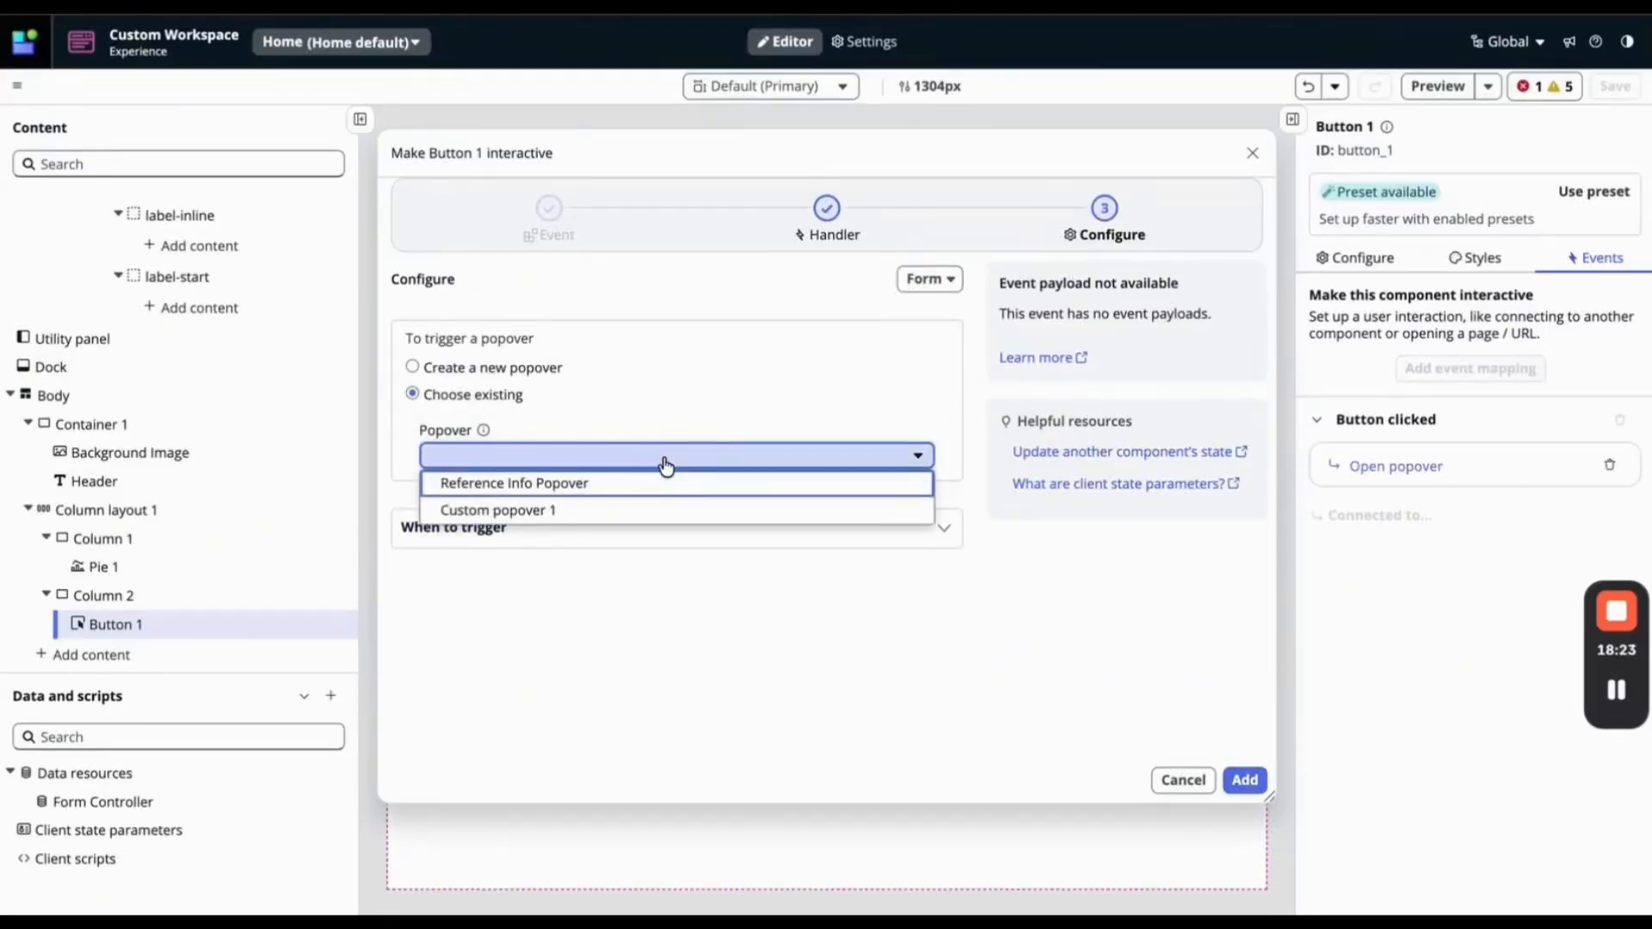
click(622, 509)
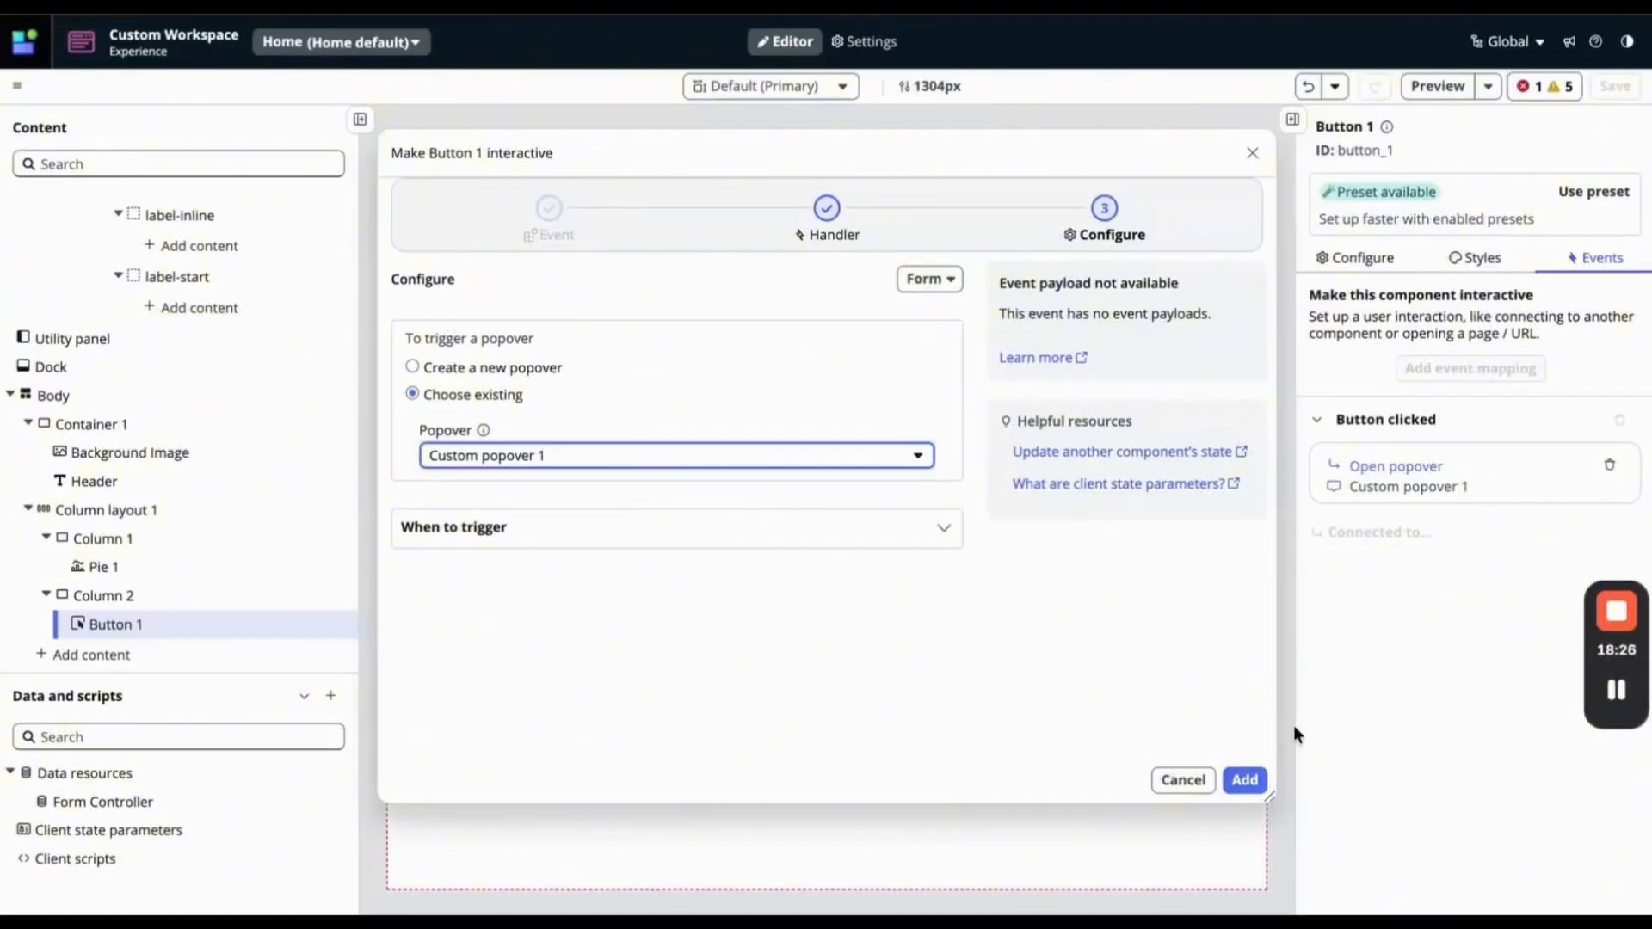
click(1244, 780)
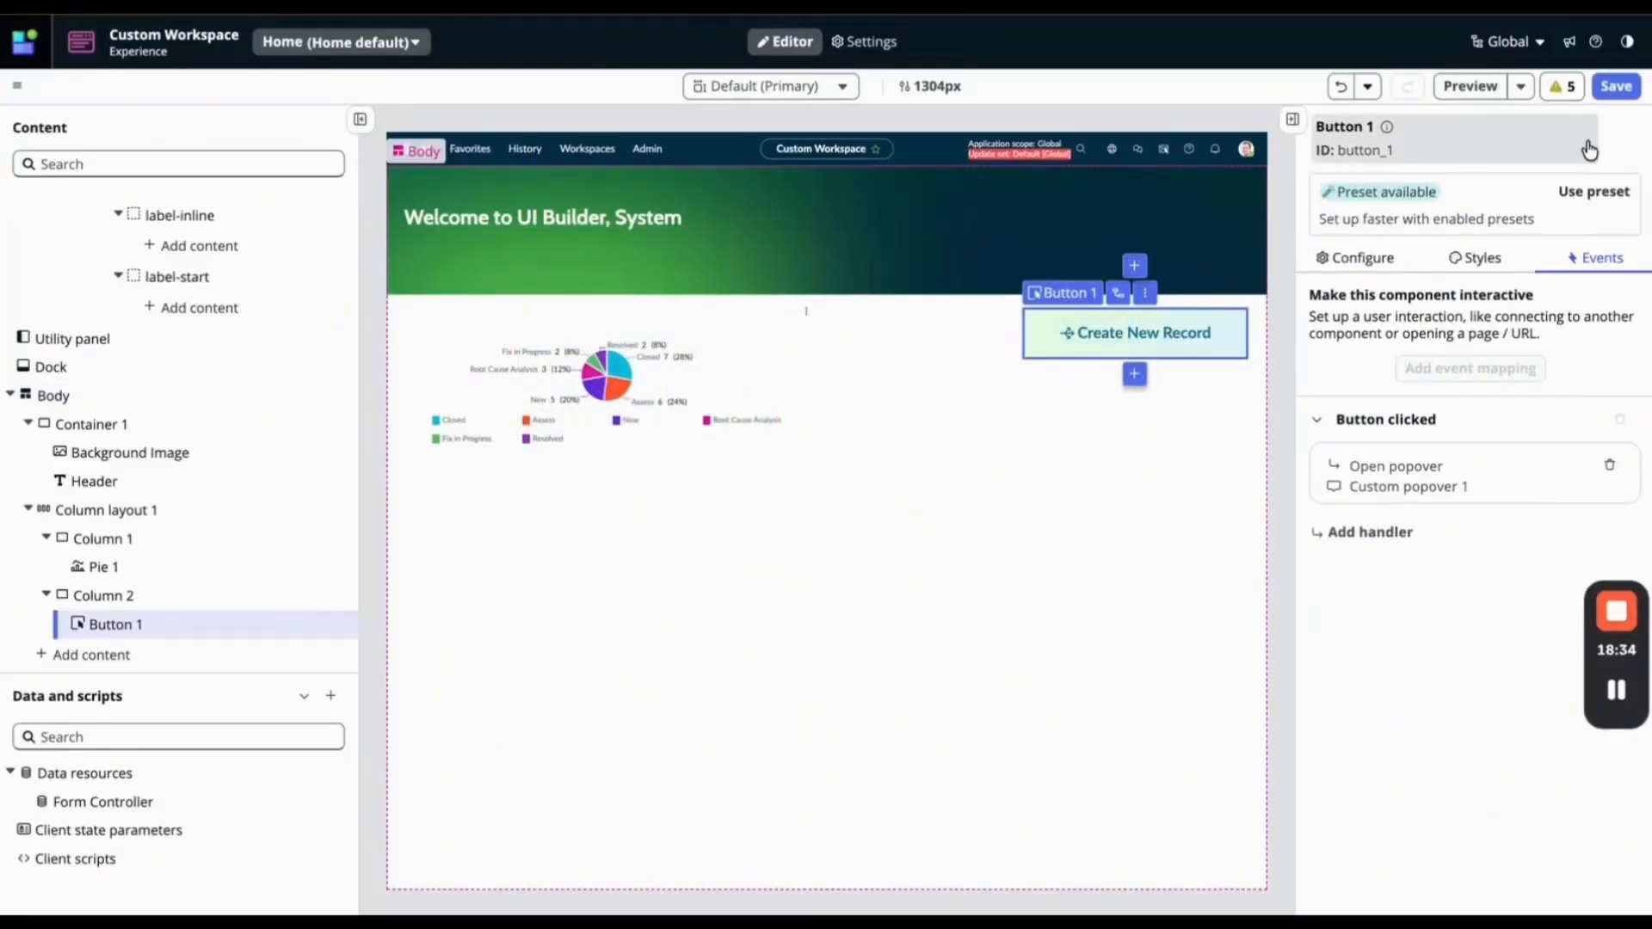
click(1624, 99)
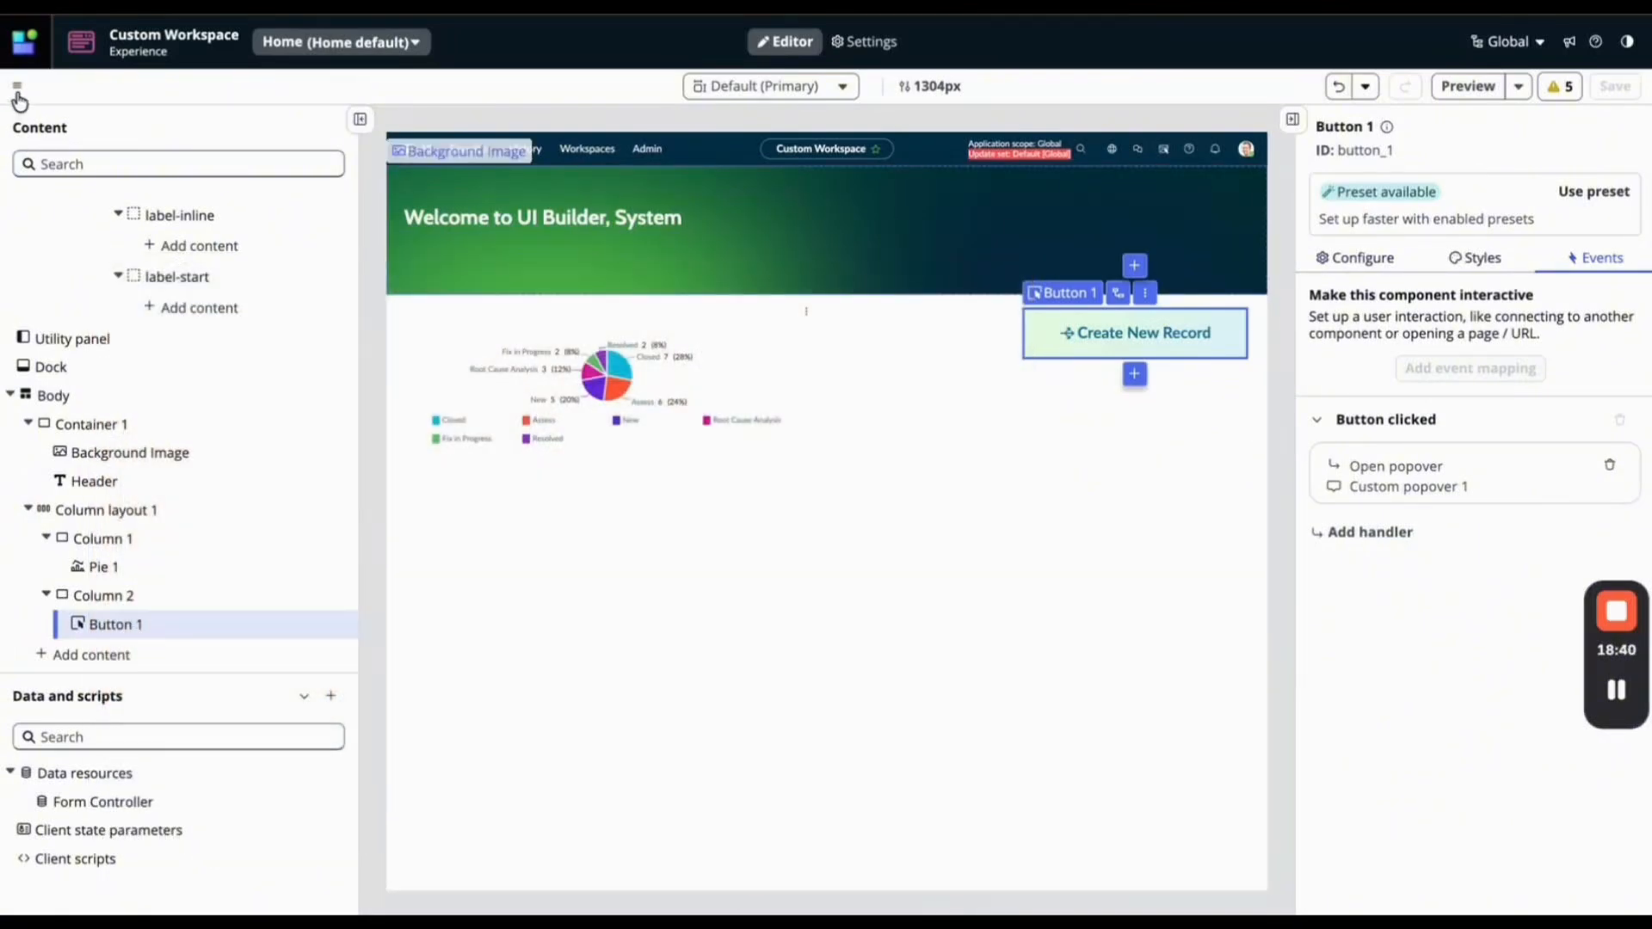
Preview the page and open the popover from the Create New Record button.
click(17, 85)
click(138, 145)
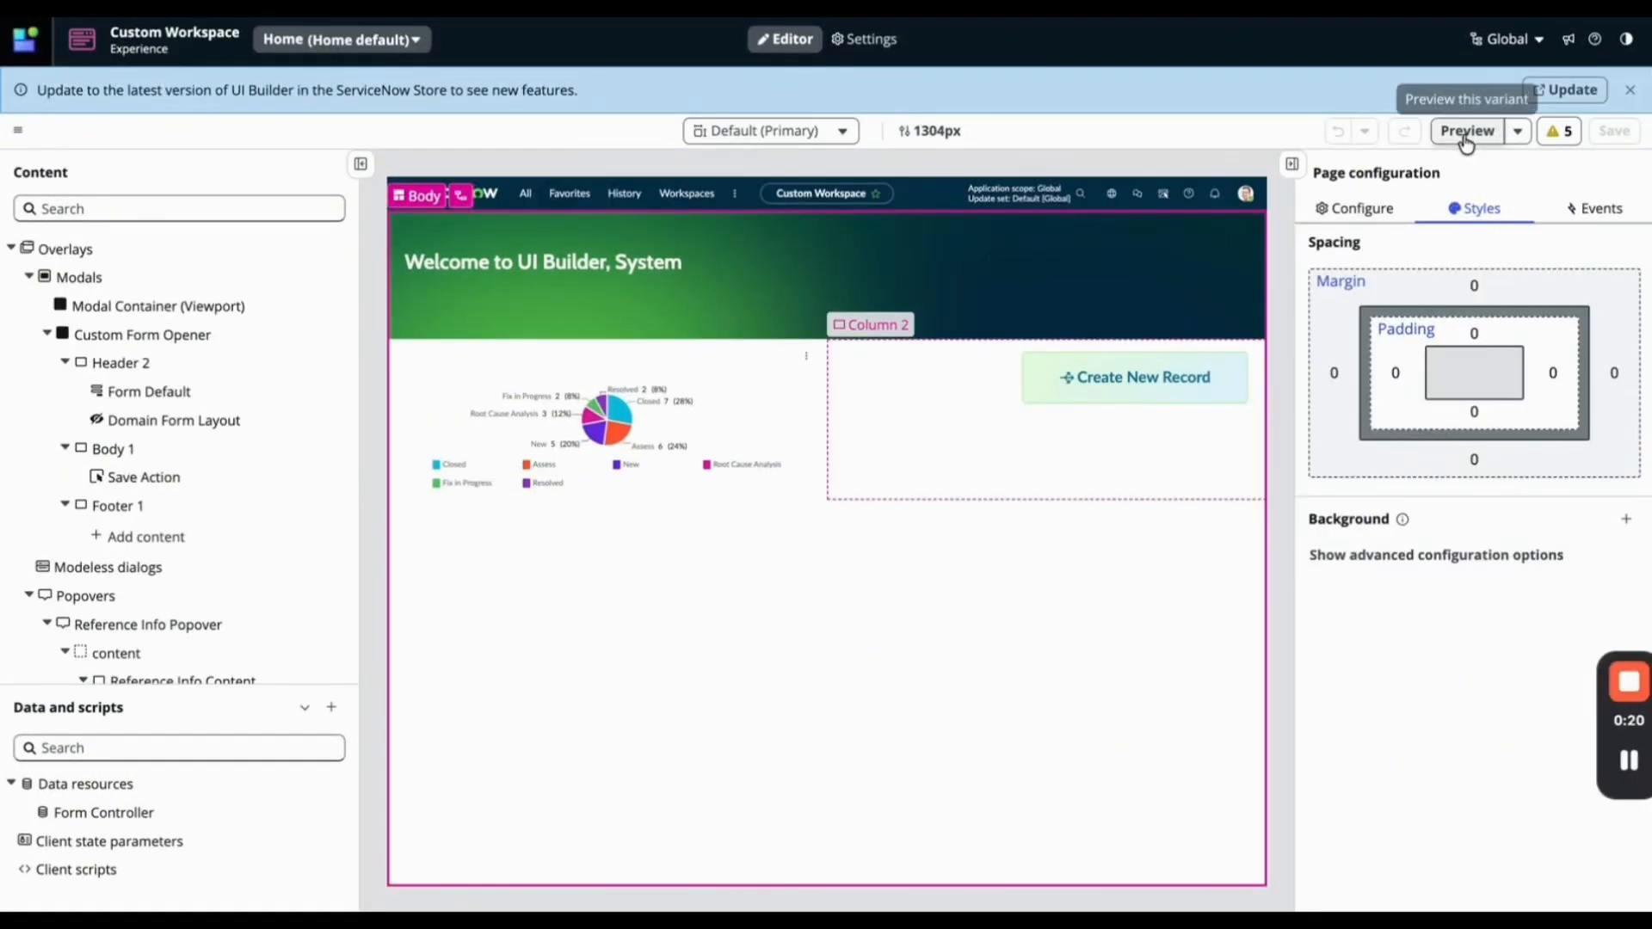
click(1462, 133)
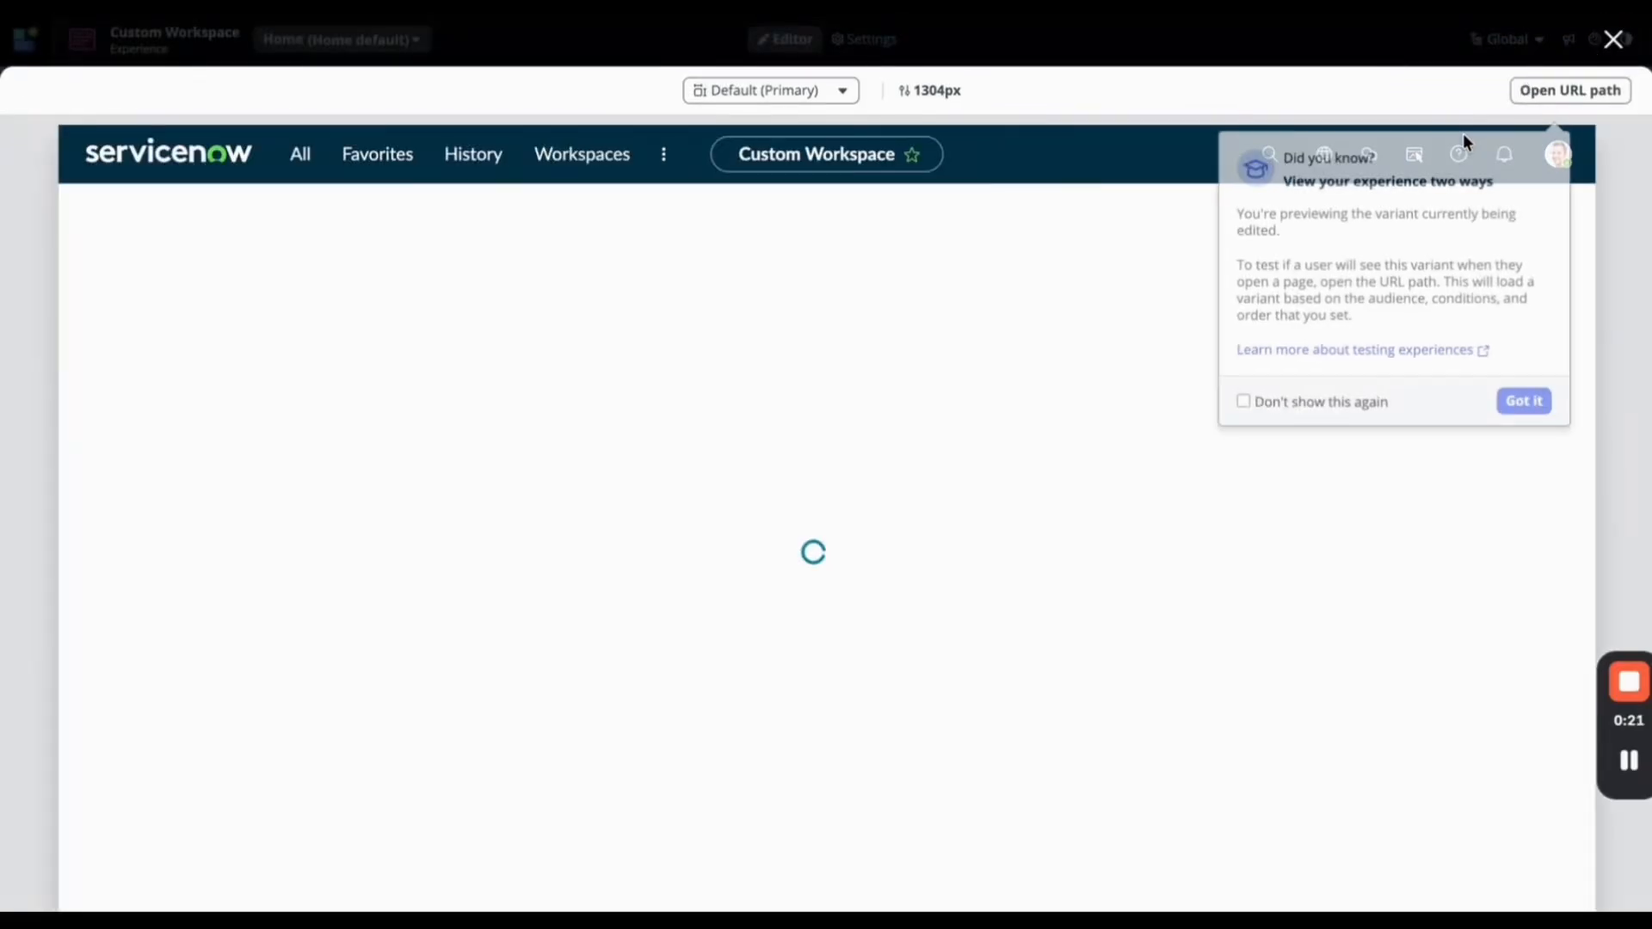
click(1521, 403)
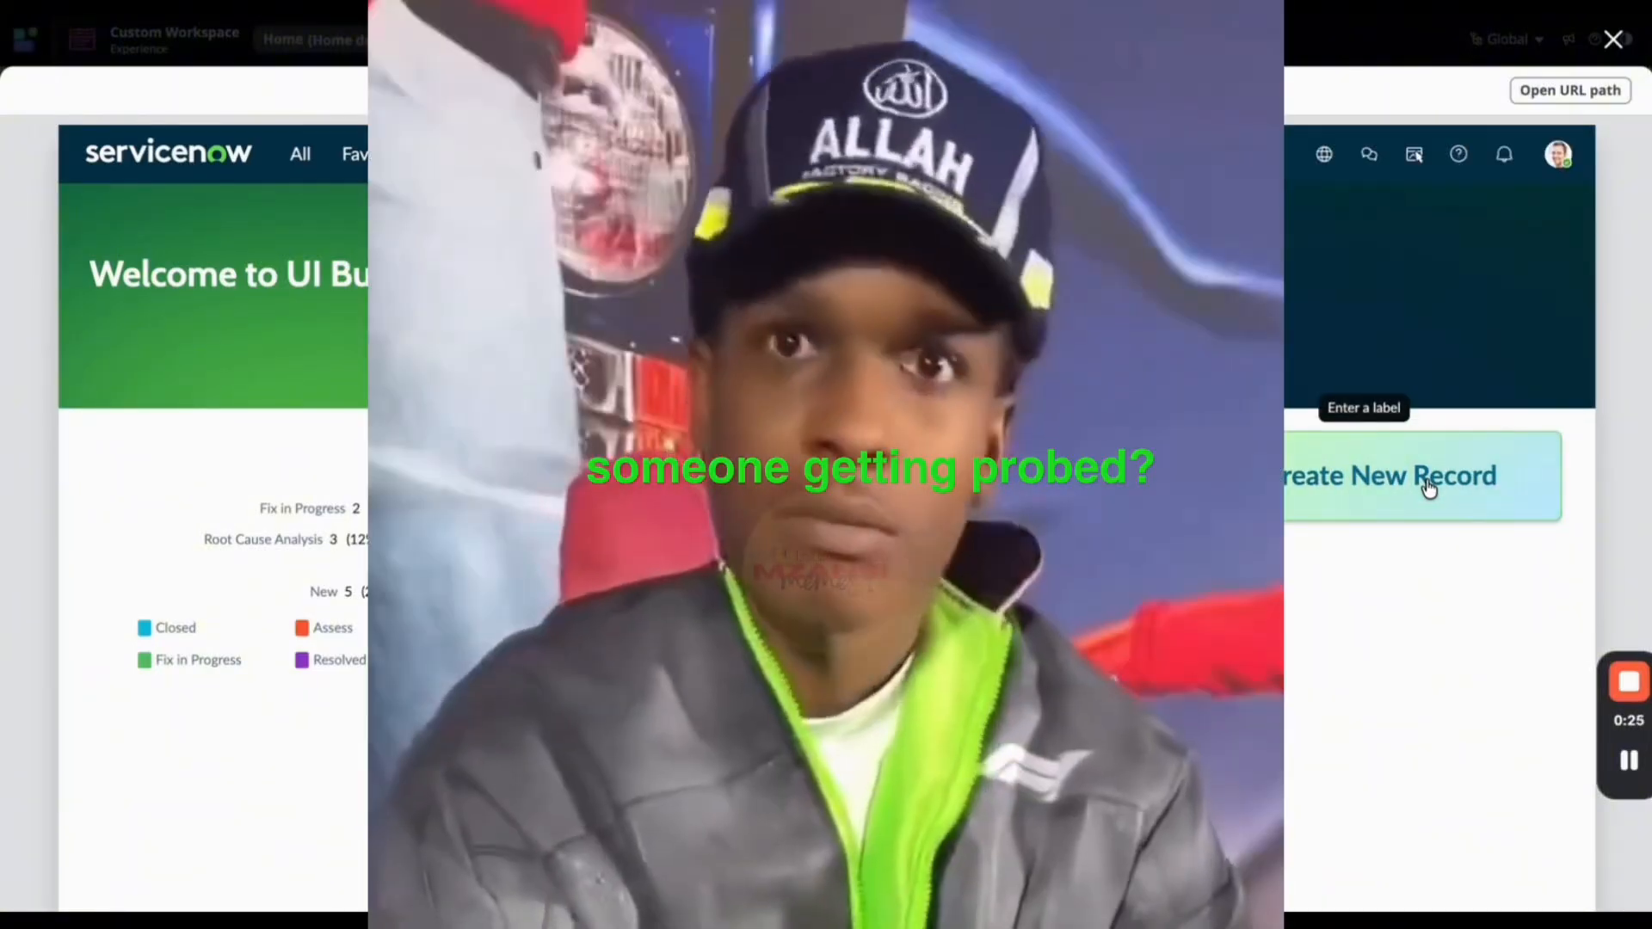
click(1429, 487)
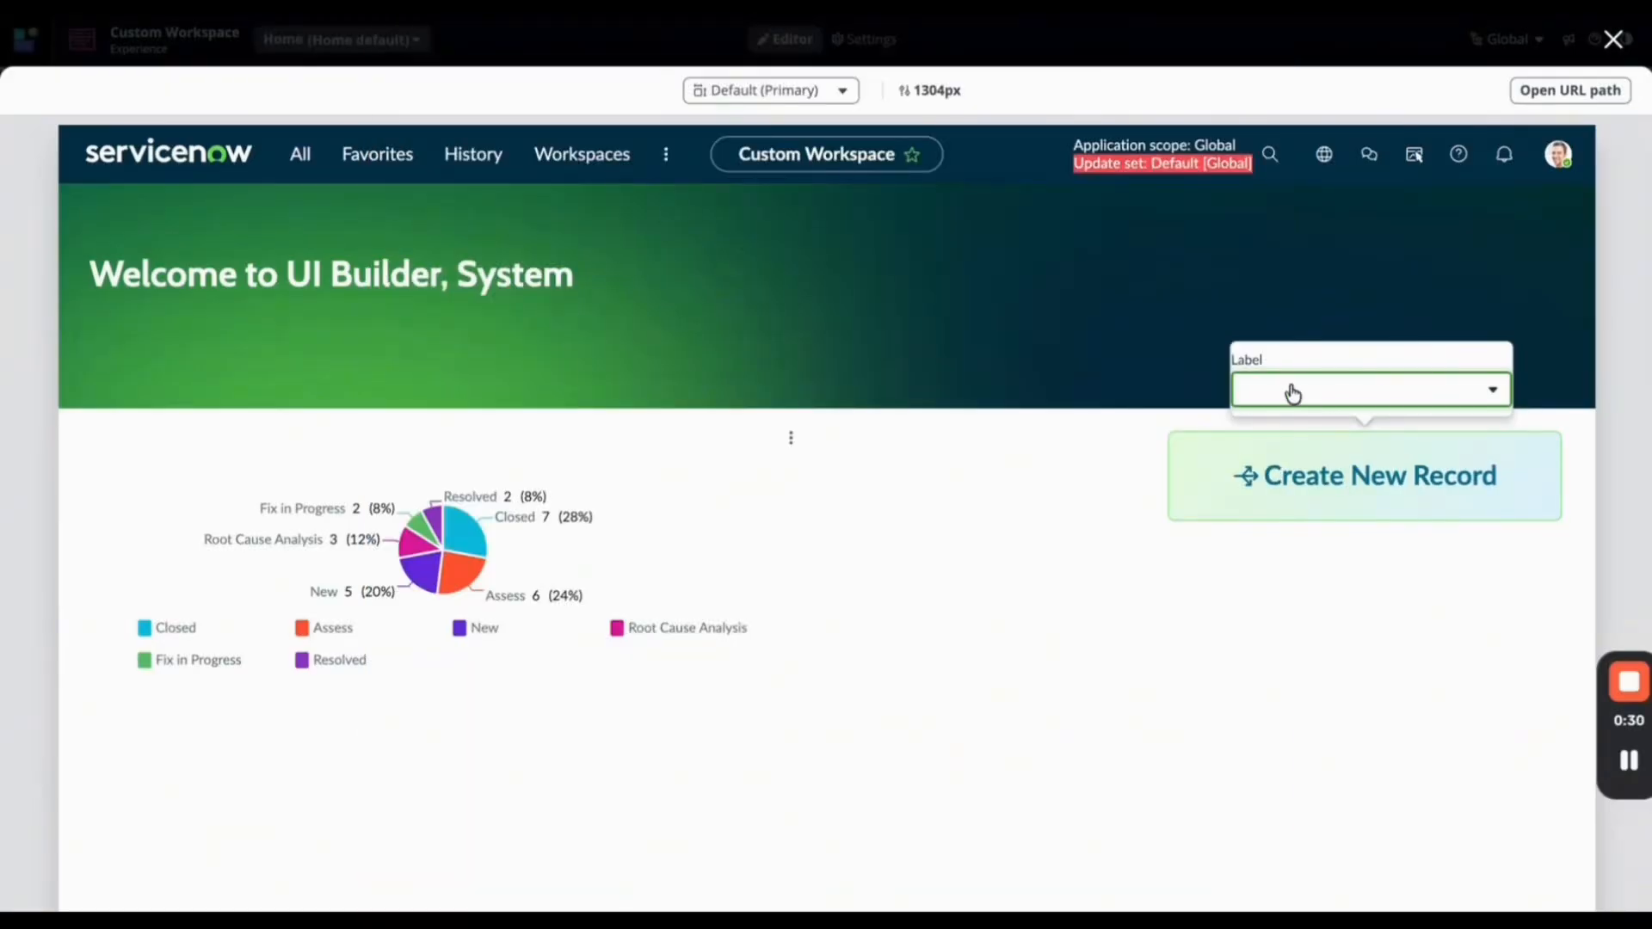
Test the popover's dropdown by selecting Problem, Incident and Task in turn, and close the preview.
click(1292, 393)
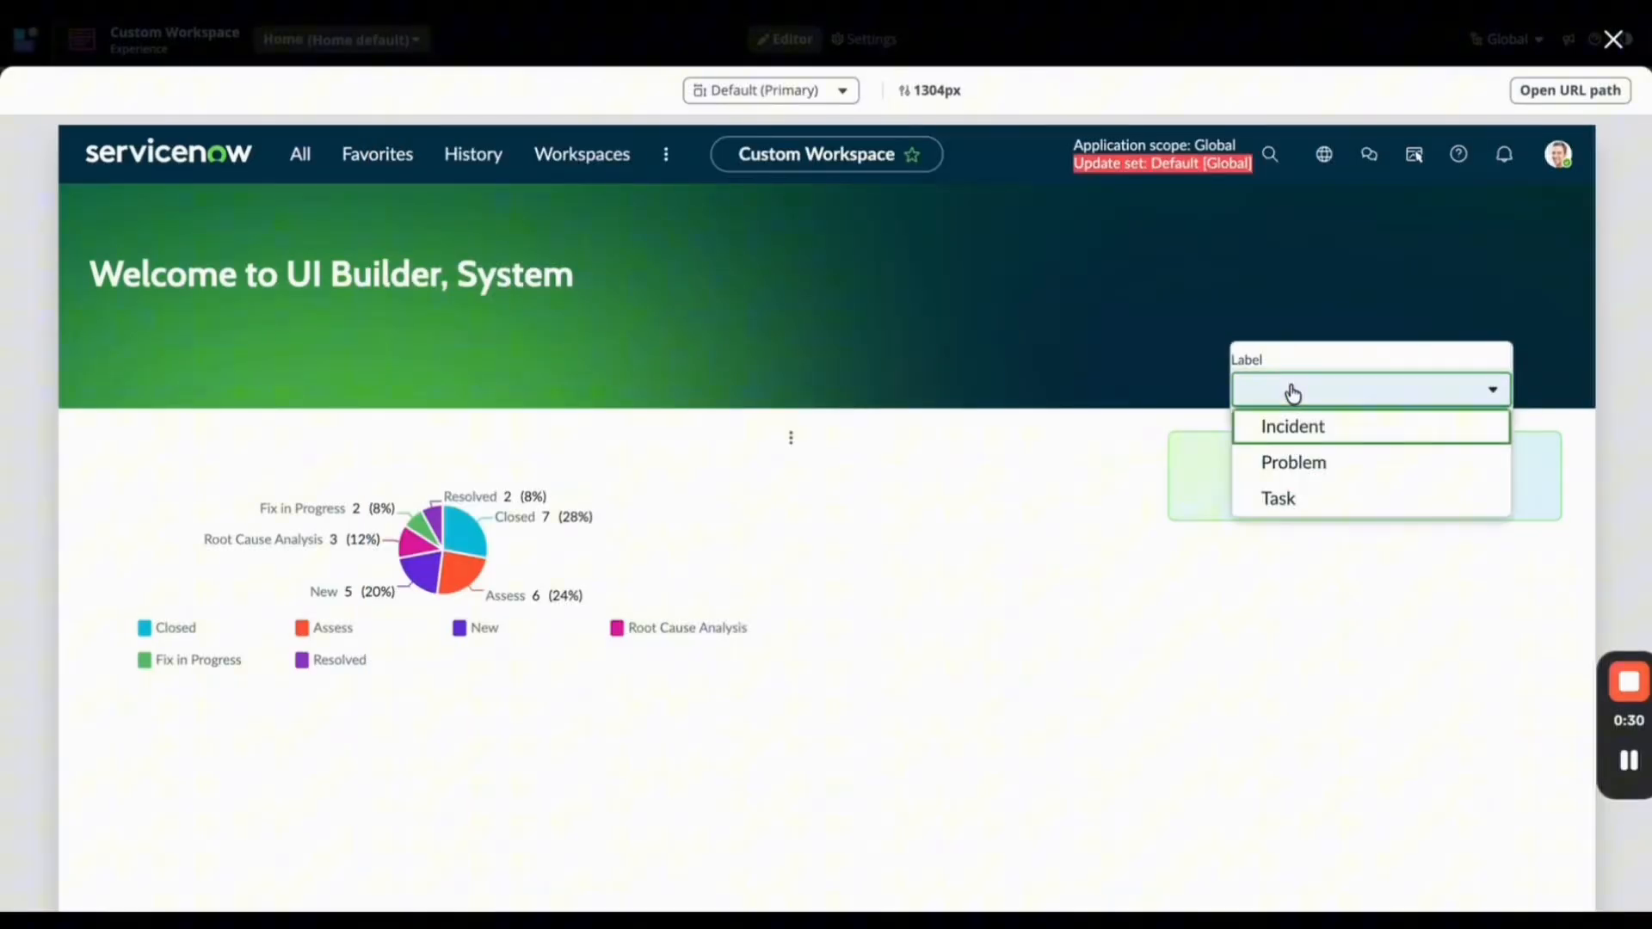
click(1313, 460)
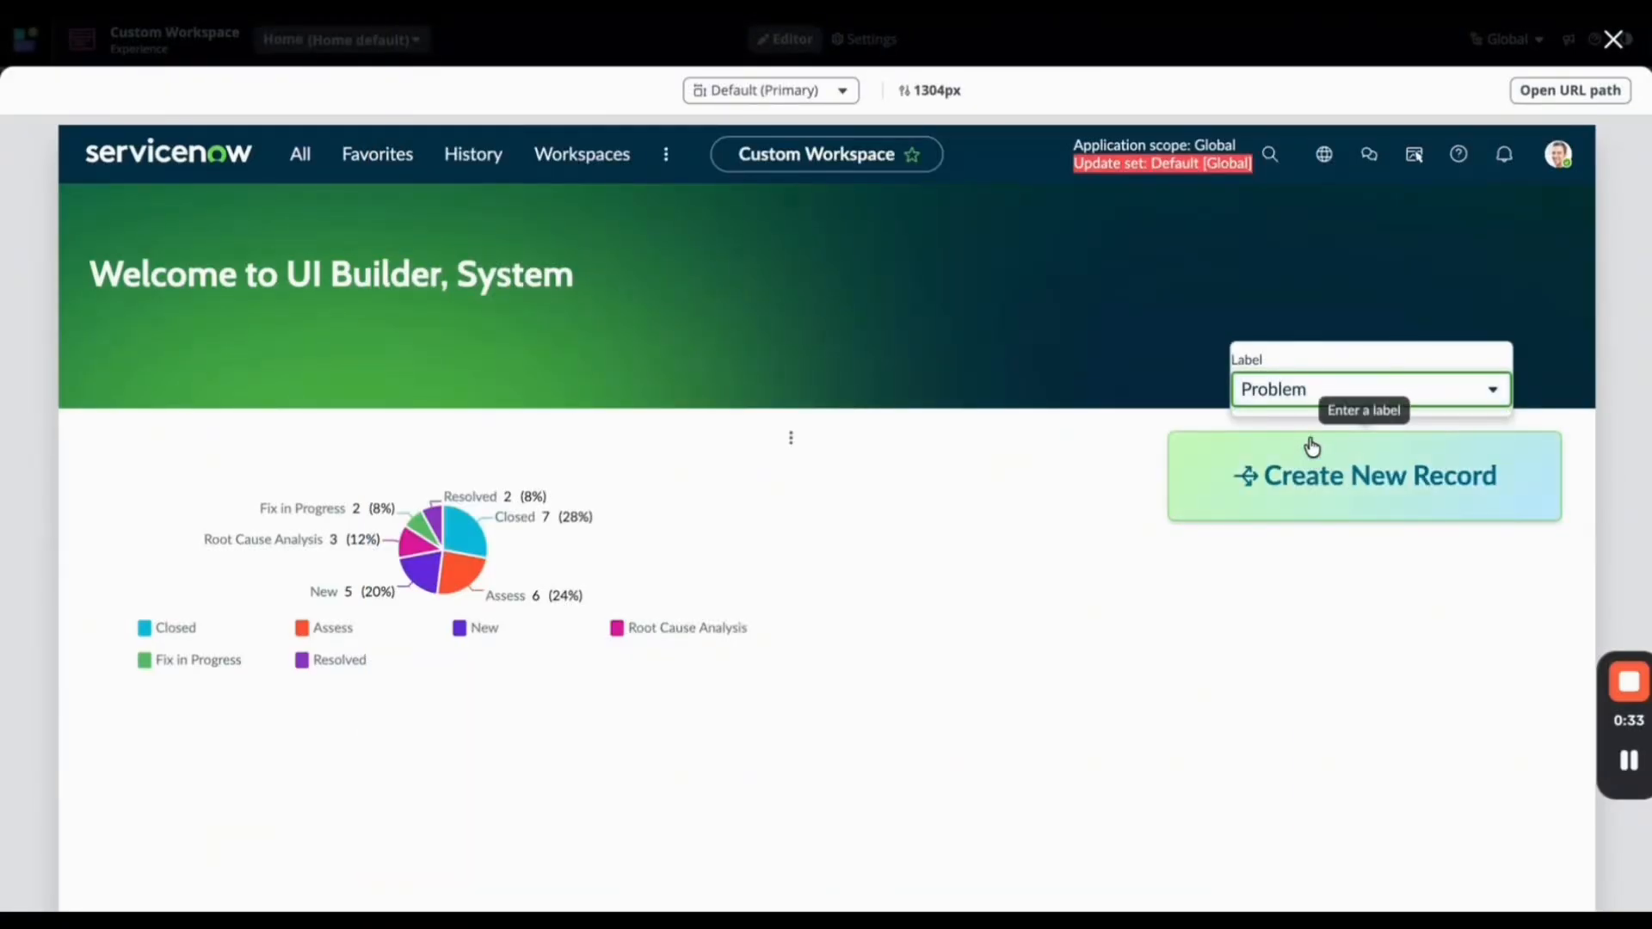
click(1287, 396)
click(1291, 426)
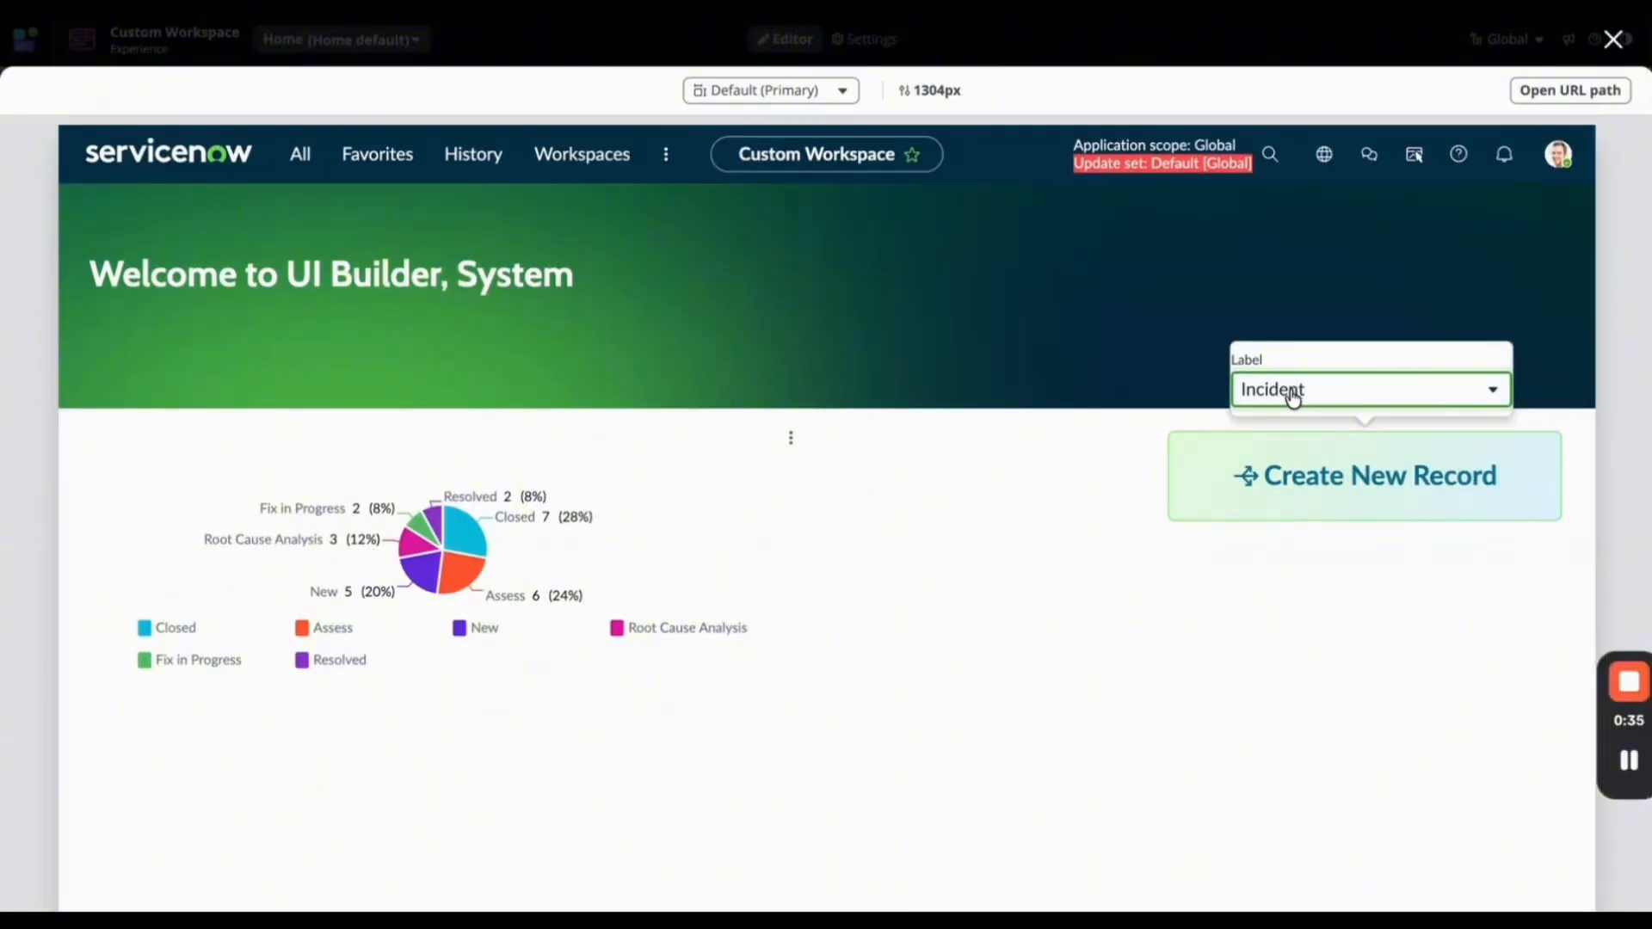
click(1290, 395)
click(1298, 487)
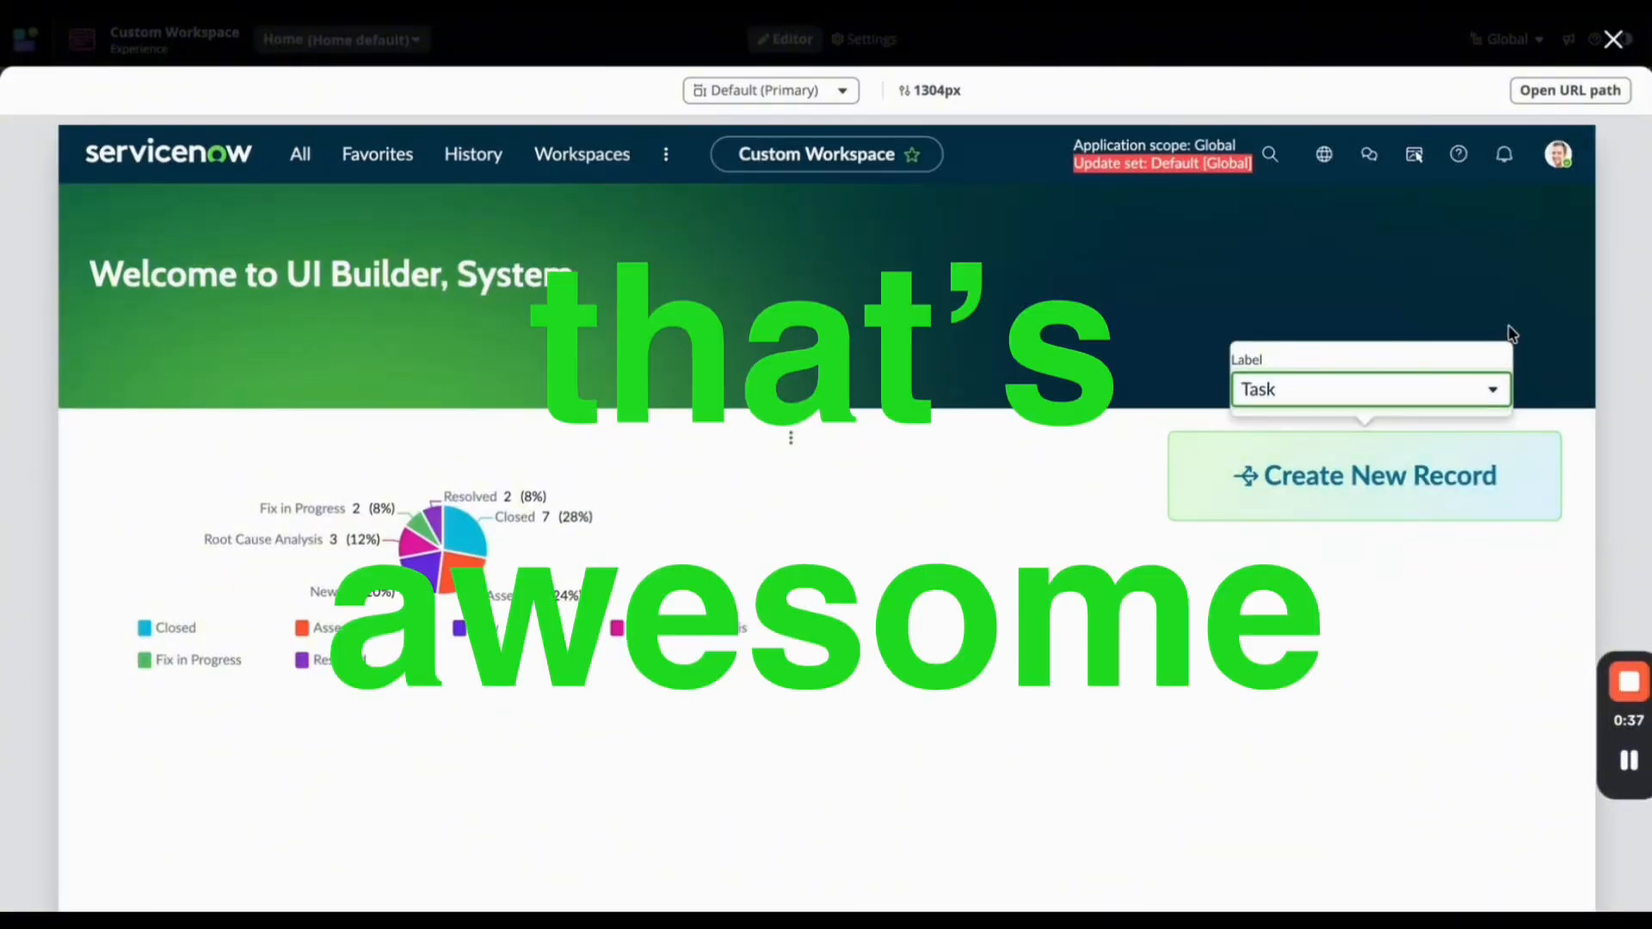
click(1583, 368)
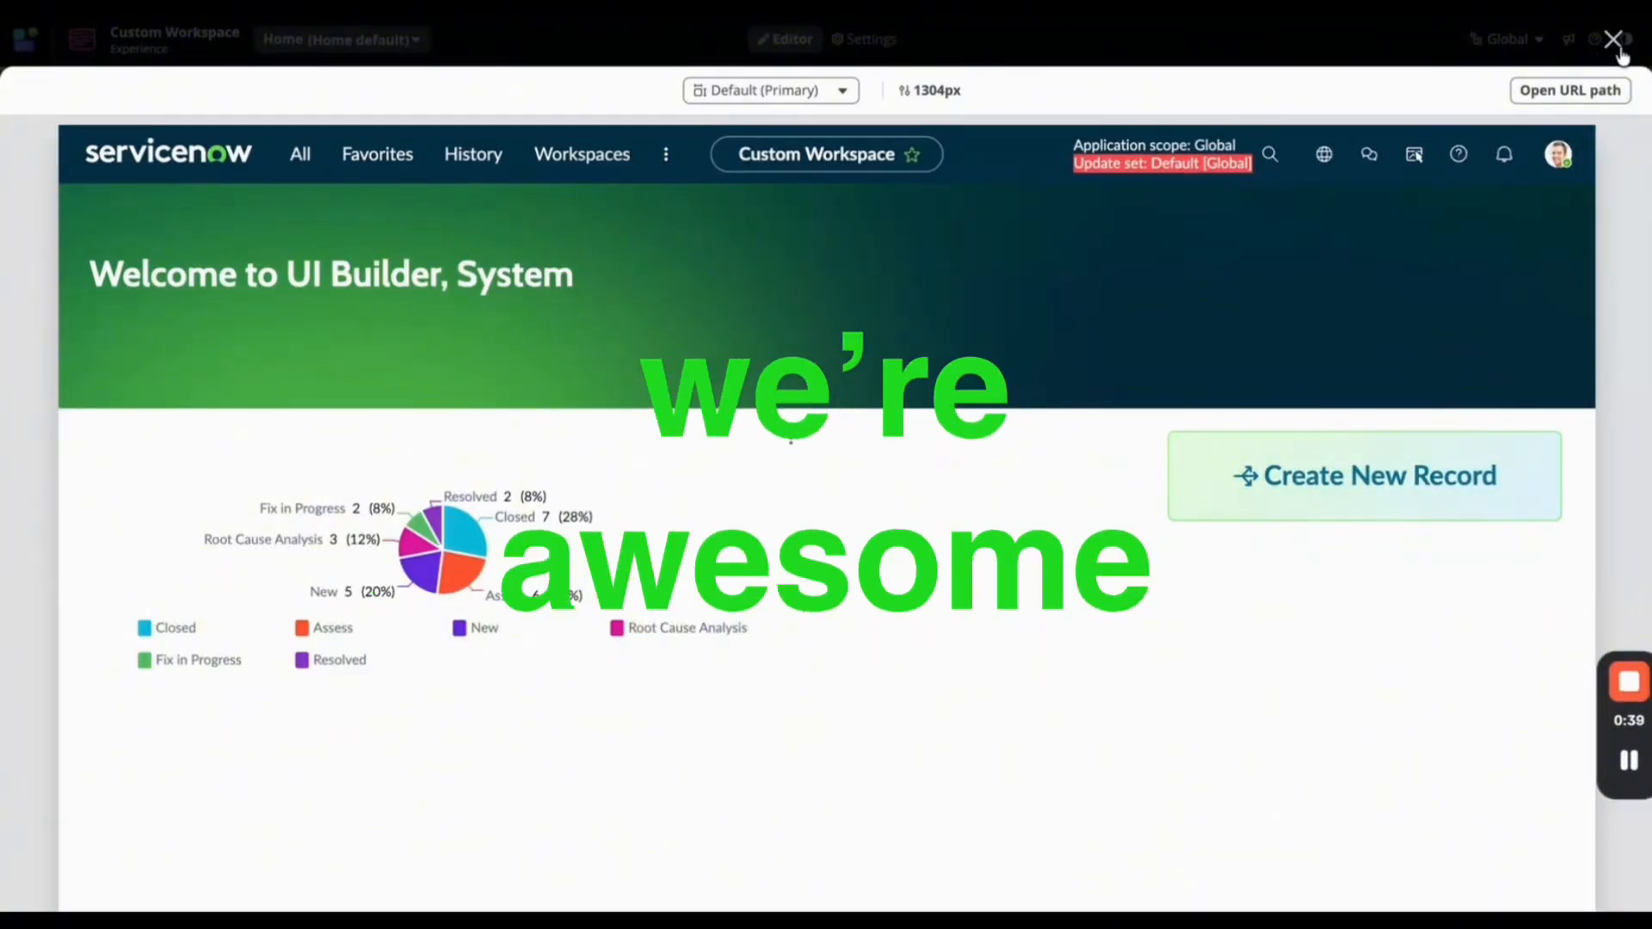
click(1614, 41)
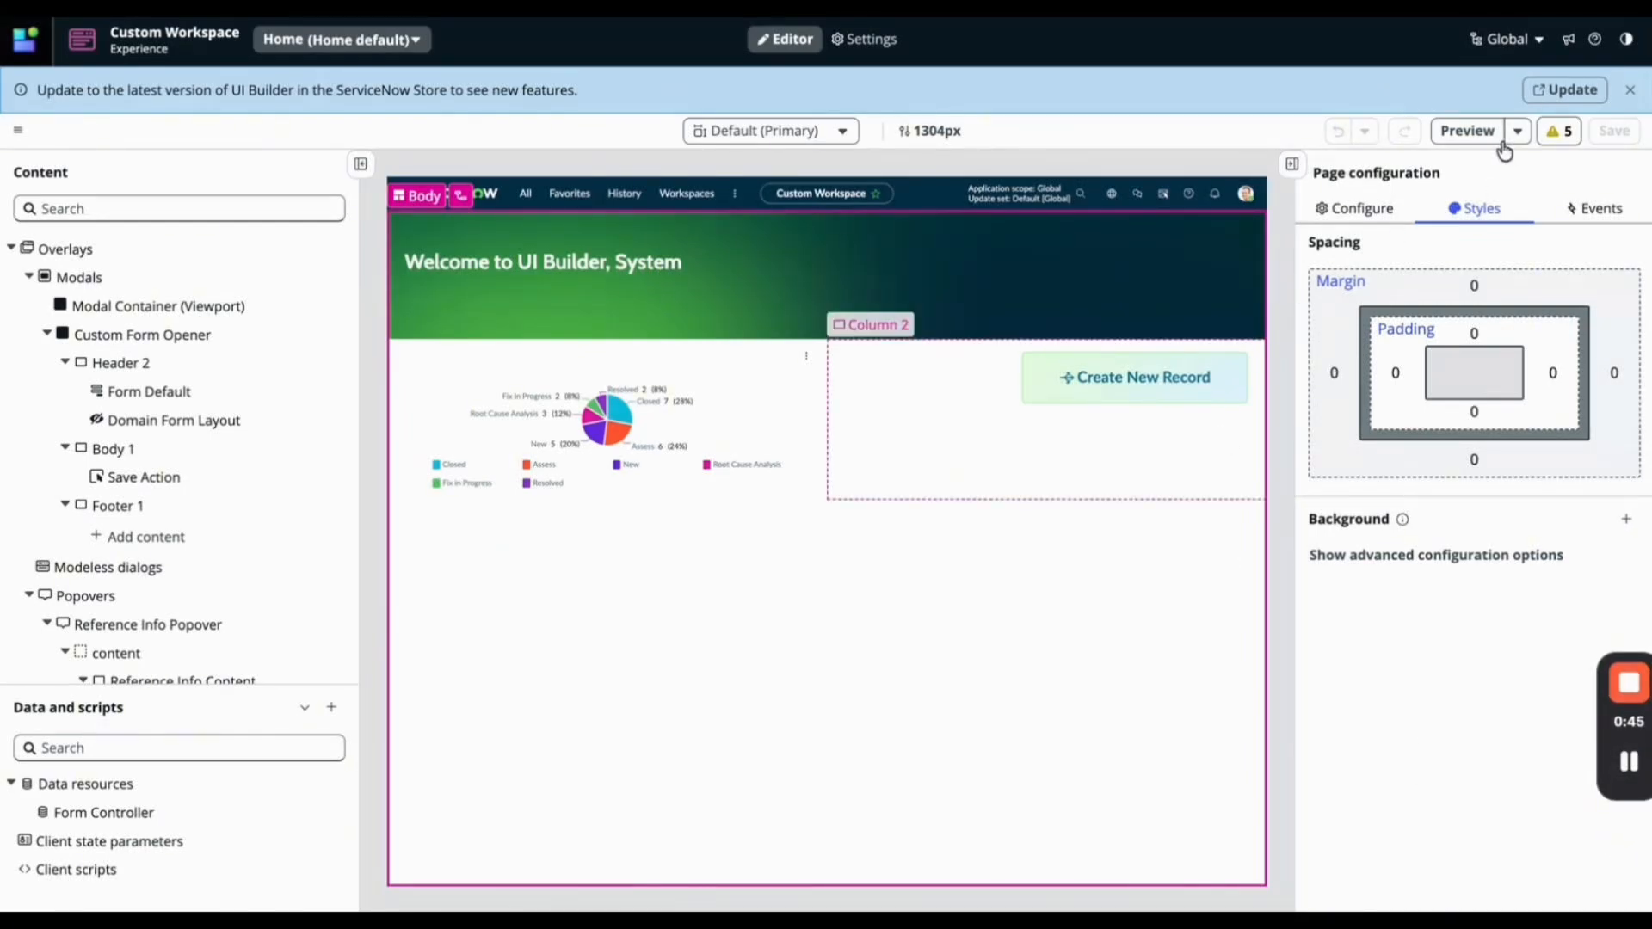
Preview the page again, select Problem in the Create New Record popover, and return to the editor.
click(1467, 131)
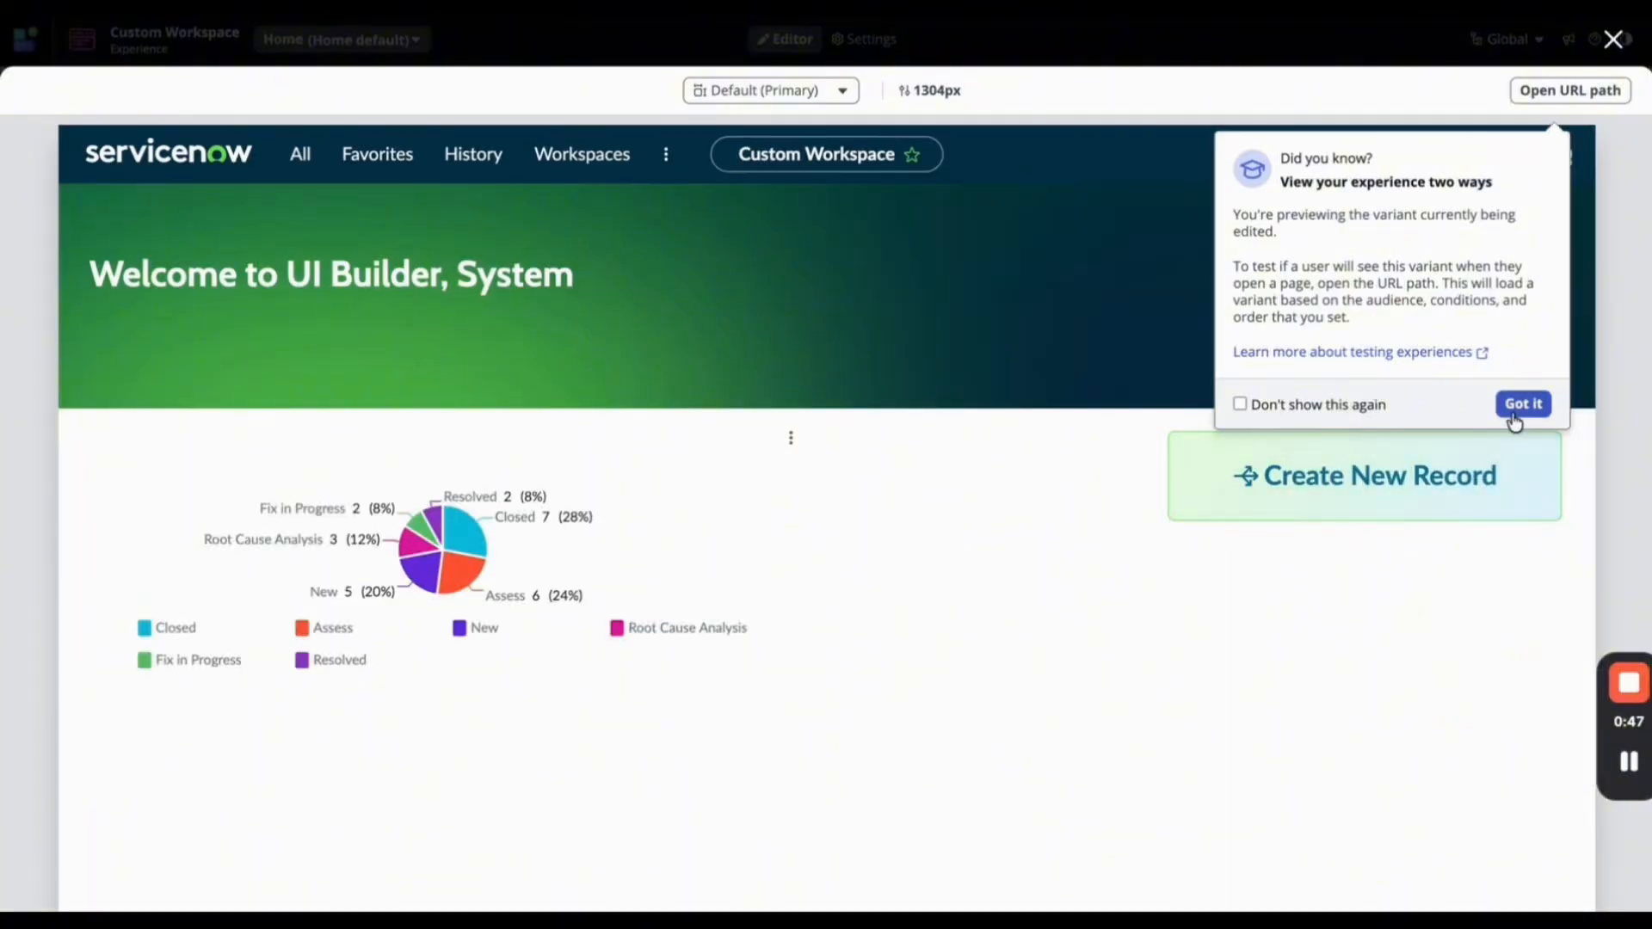
click(1512, 410)
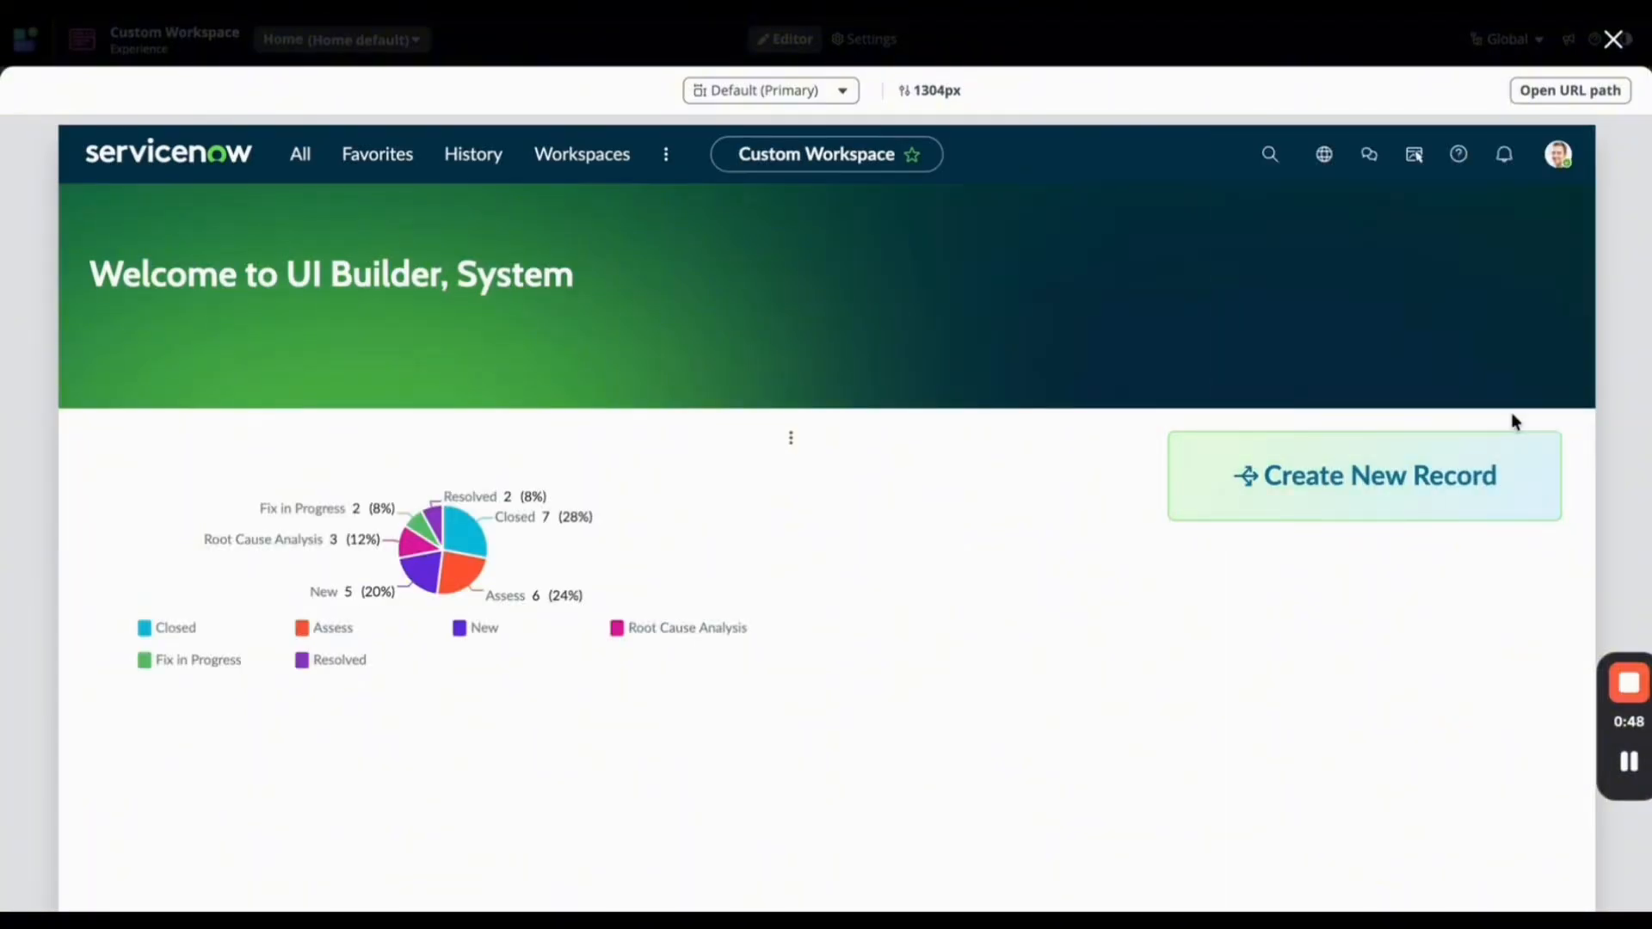
click(1368, 493)
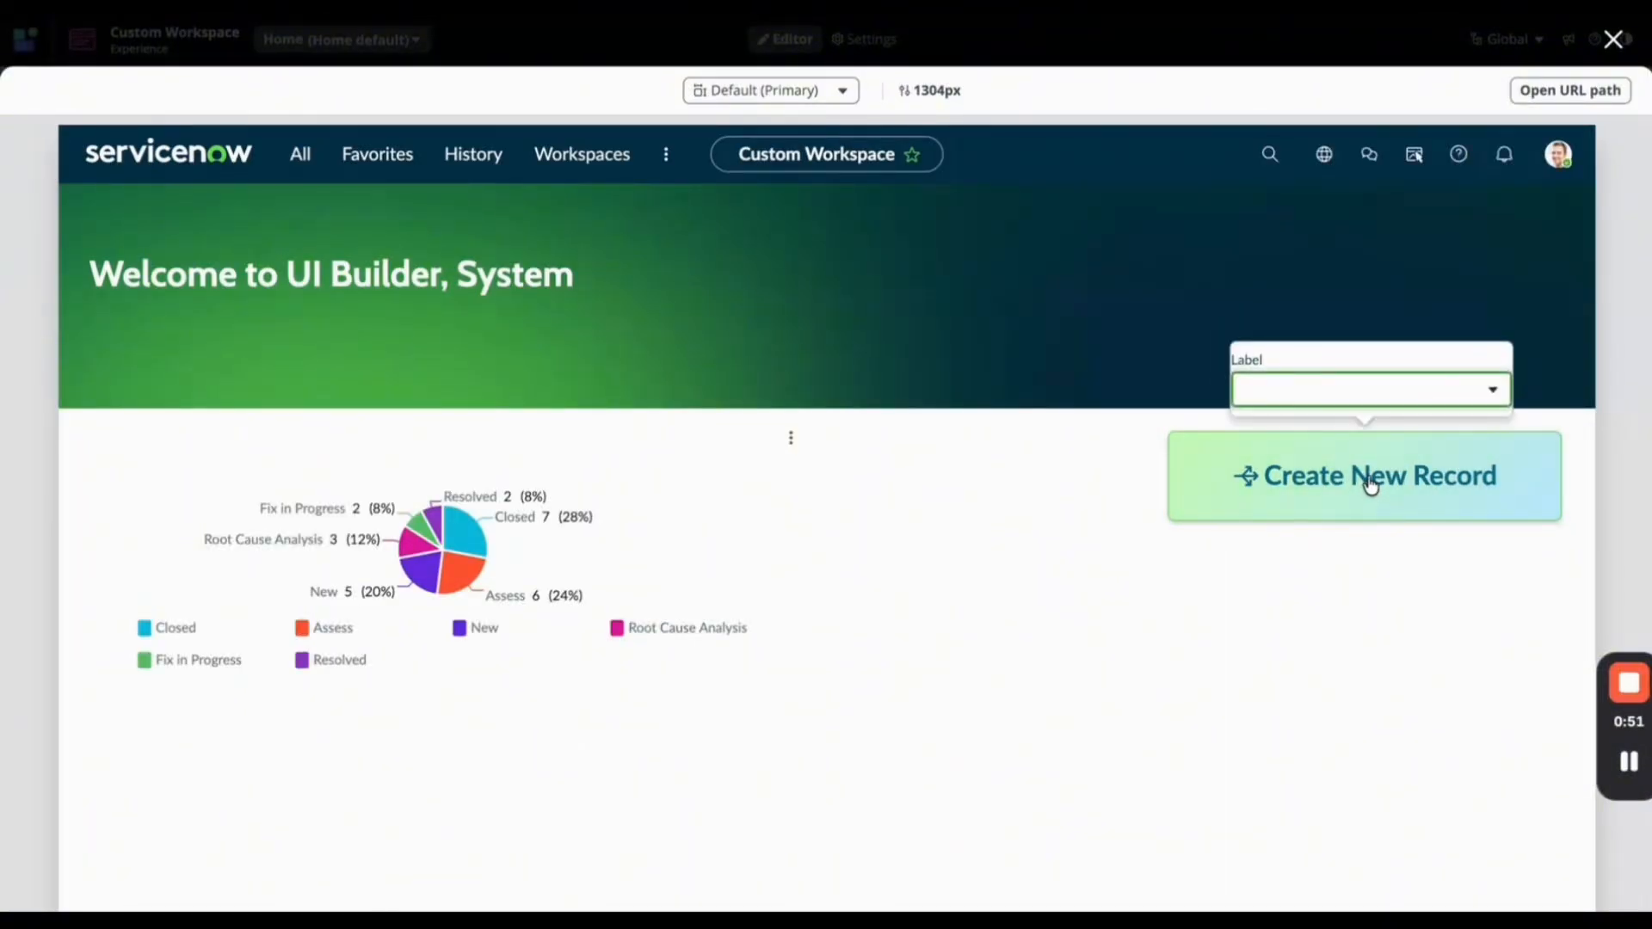
click(1301, 398)
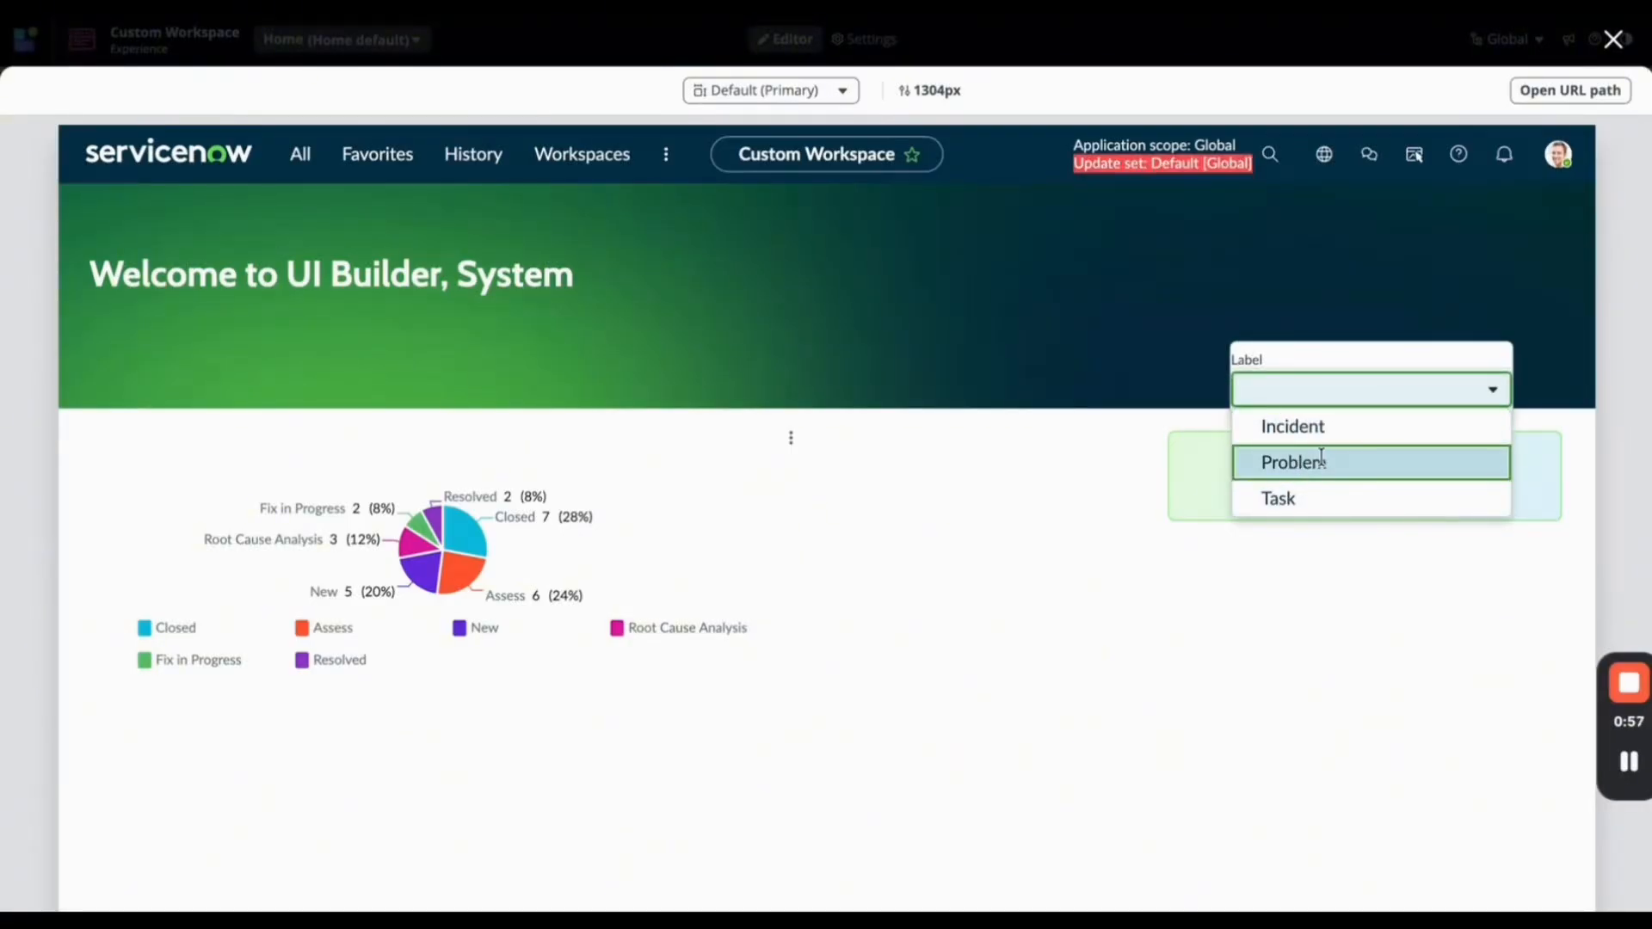
click(1321, 461)
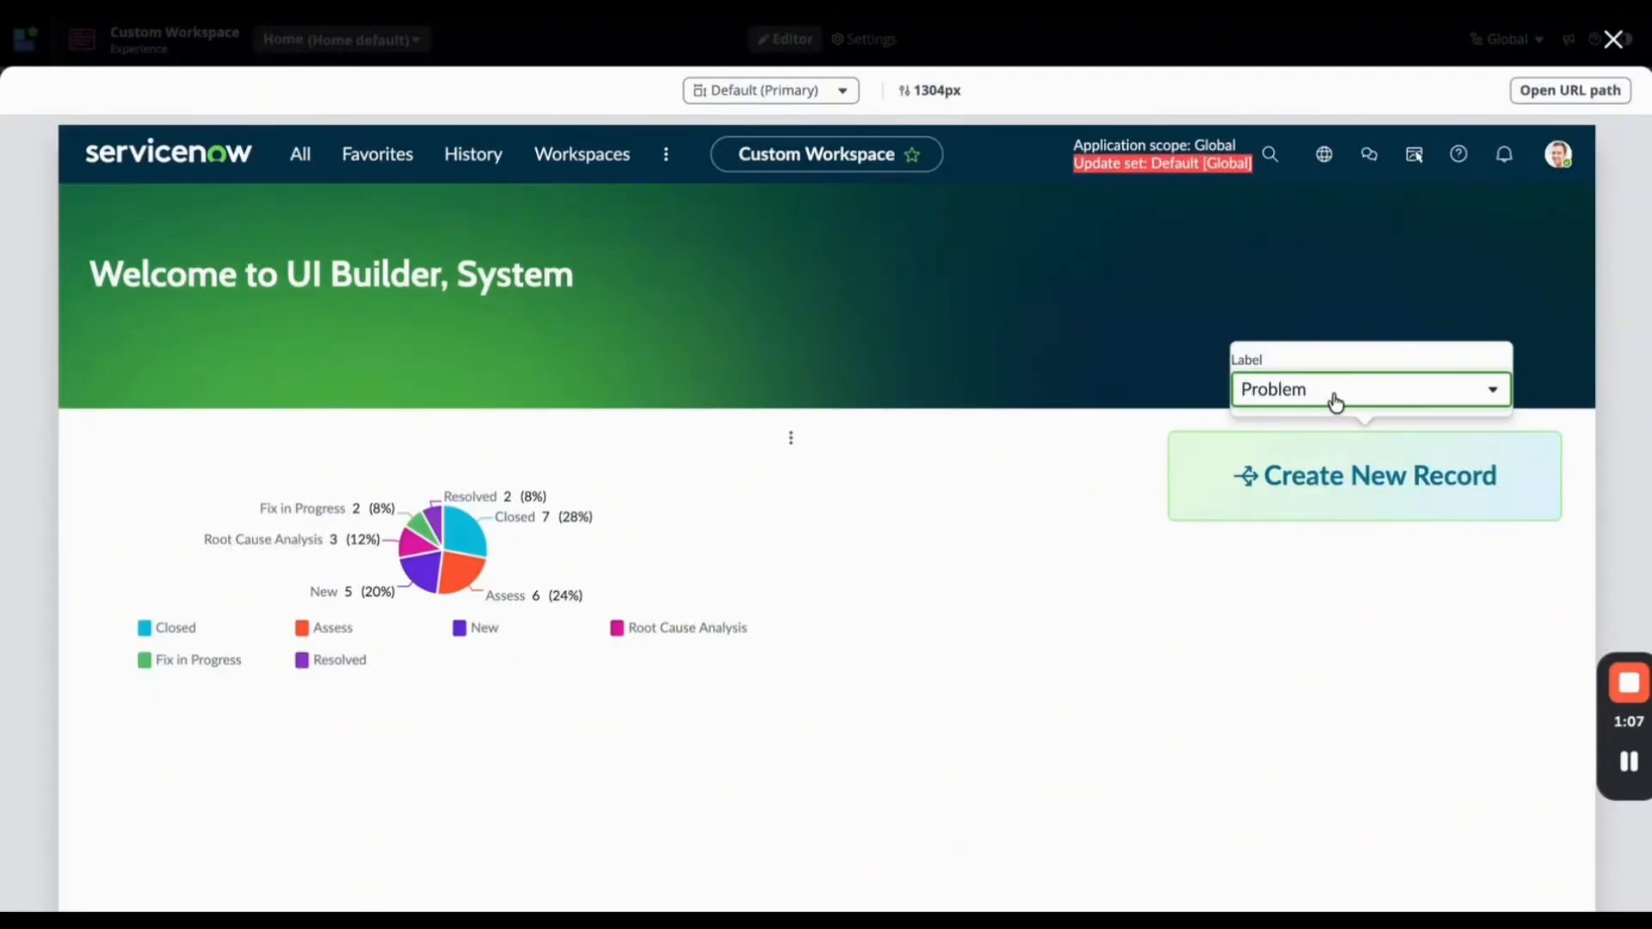
click(1613, 39)
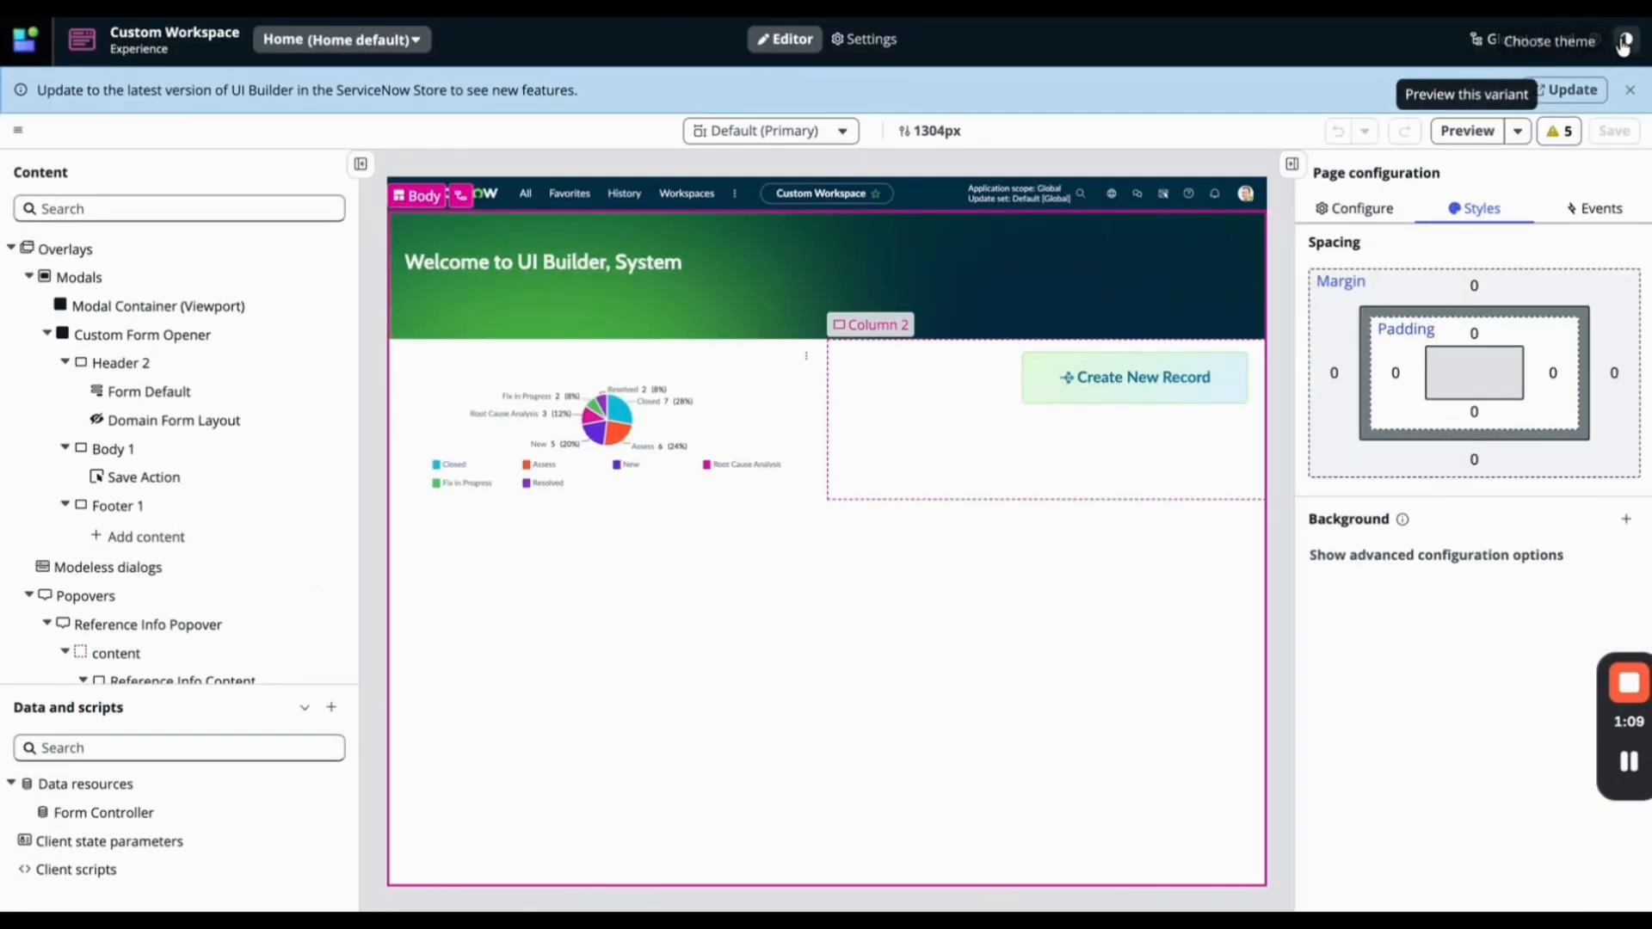
Examine the Form Controller data resource's Table and Sys ID configuration, and close it without changes.
scroll(179, 422, down, 2)
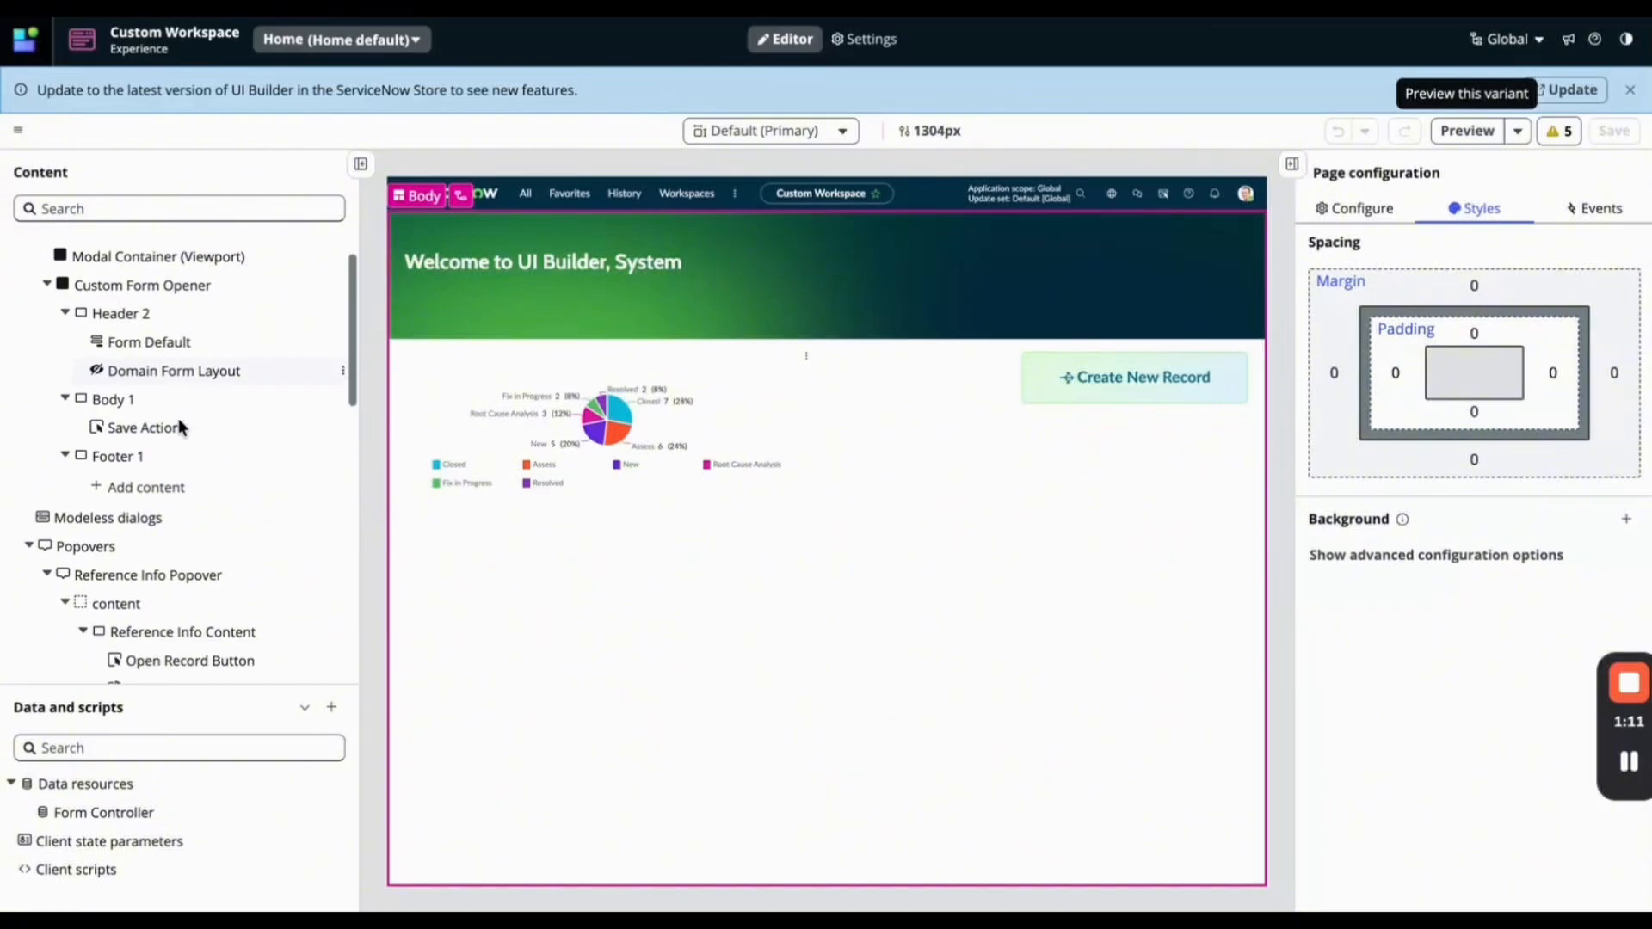
scroll(181, 426, up, 2)
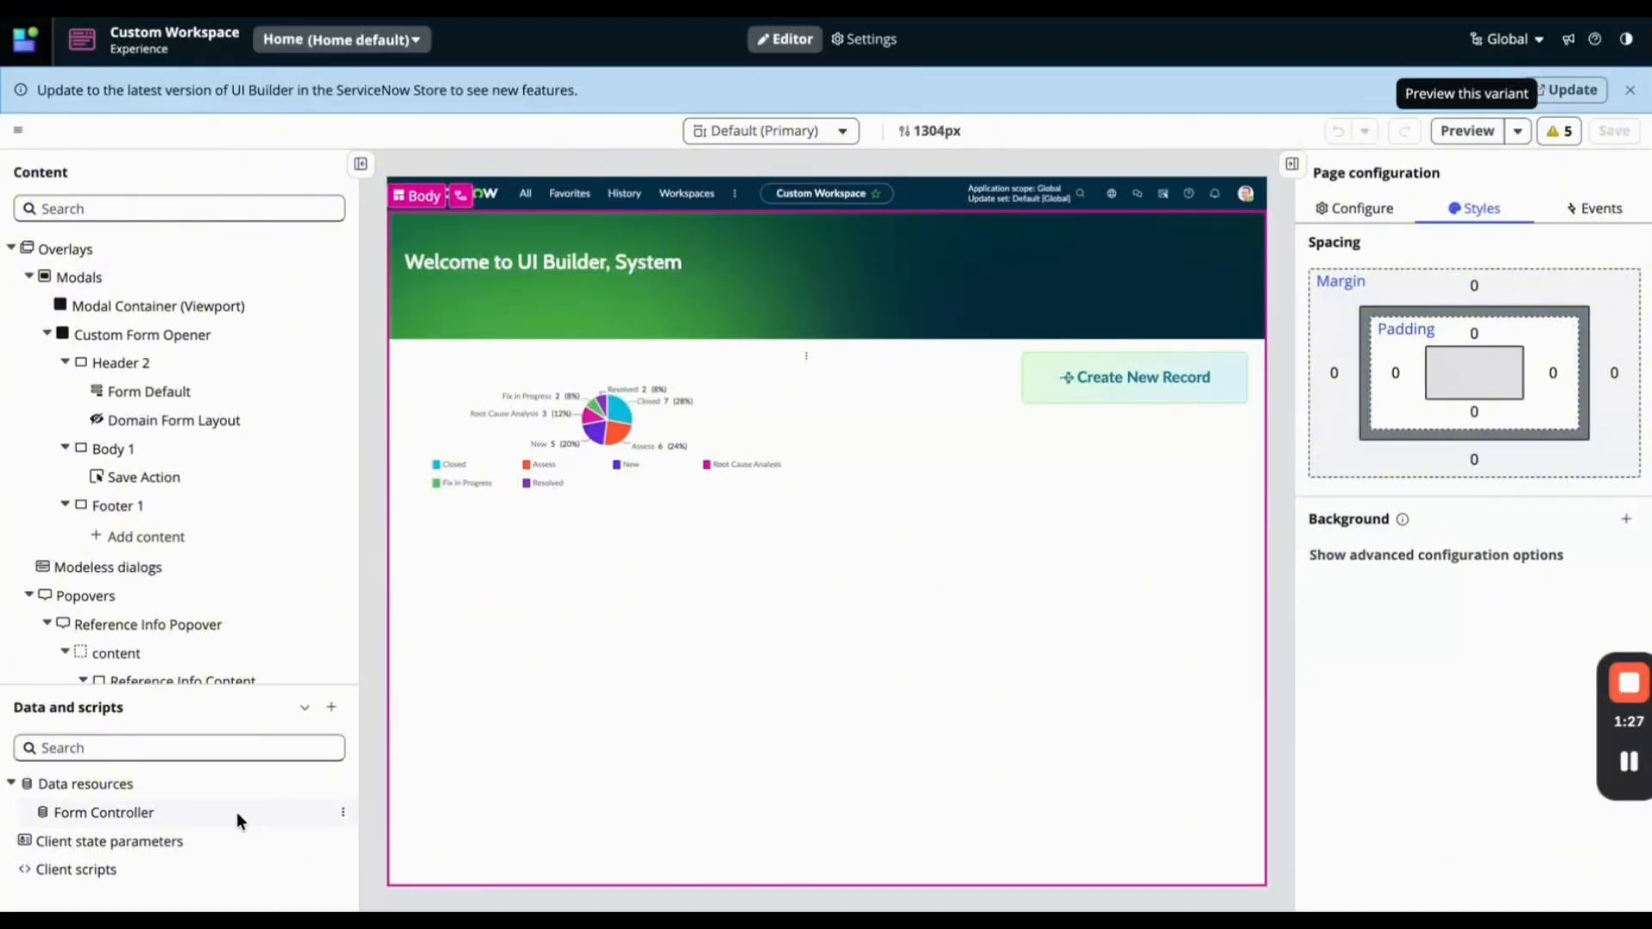
click(126, 812)
scroll(307, 626, down, 1)
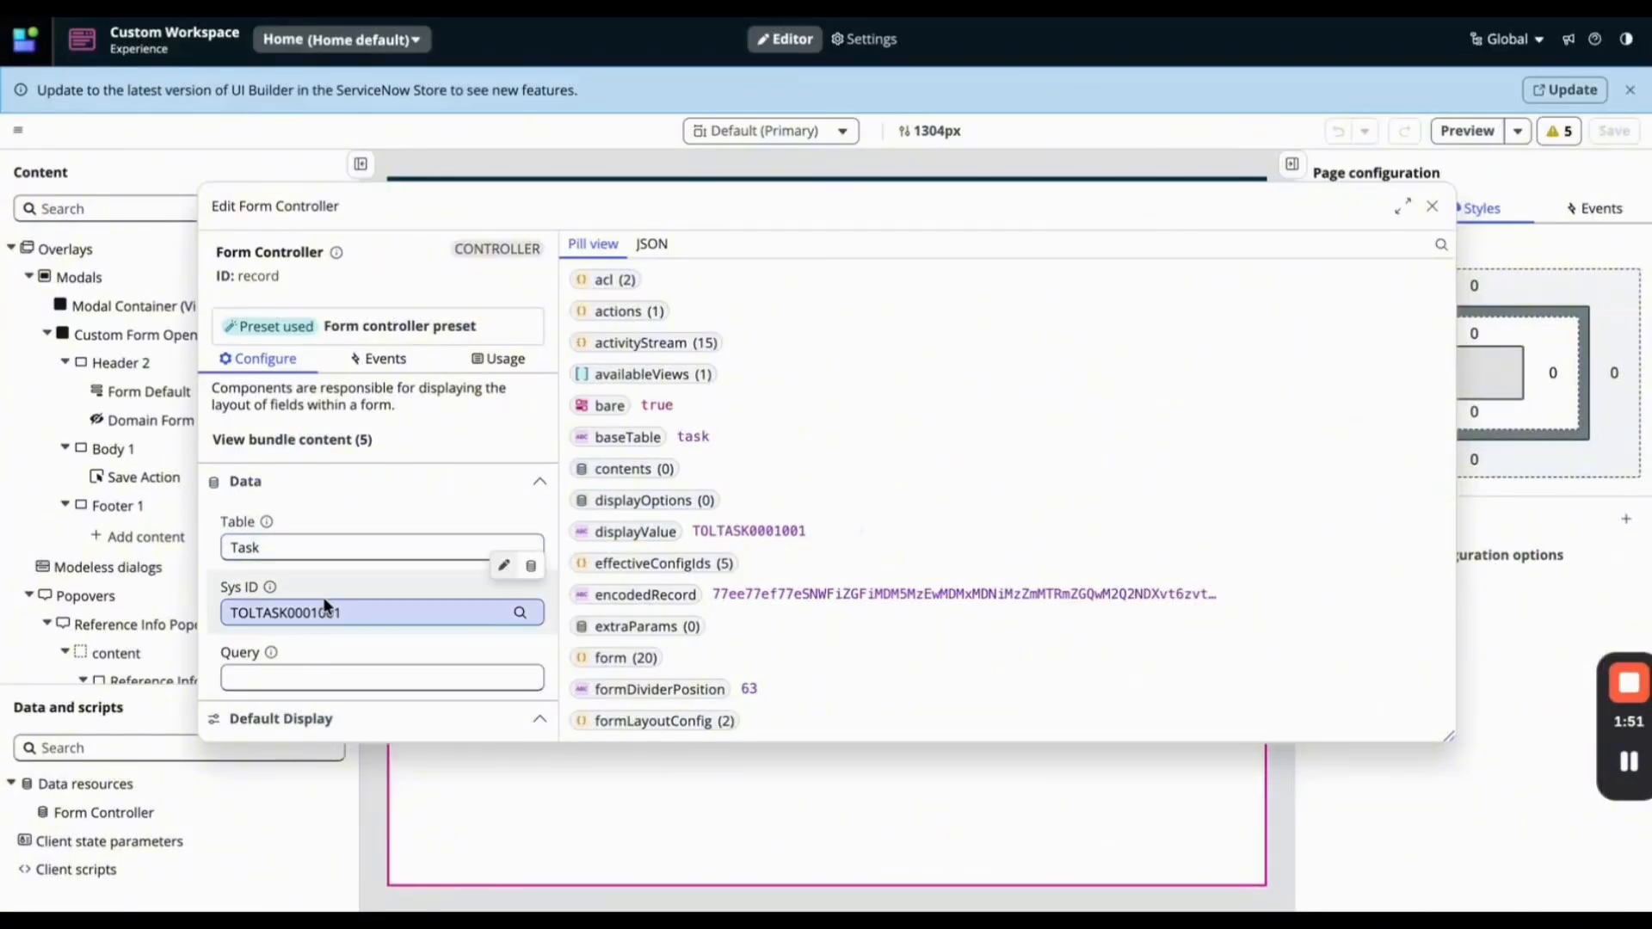
click(1432, 206)
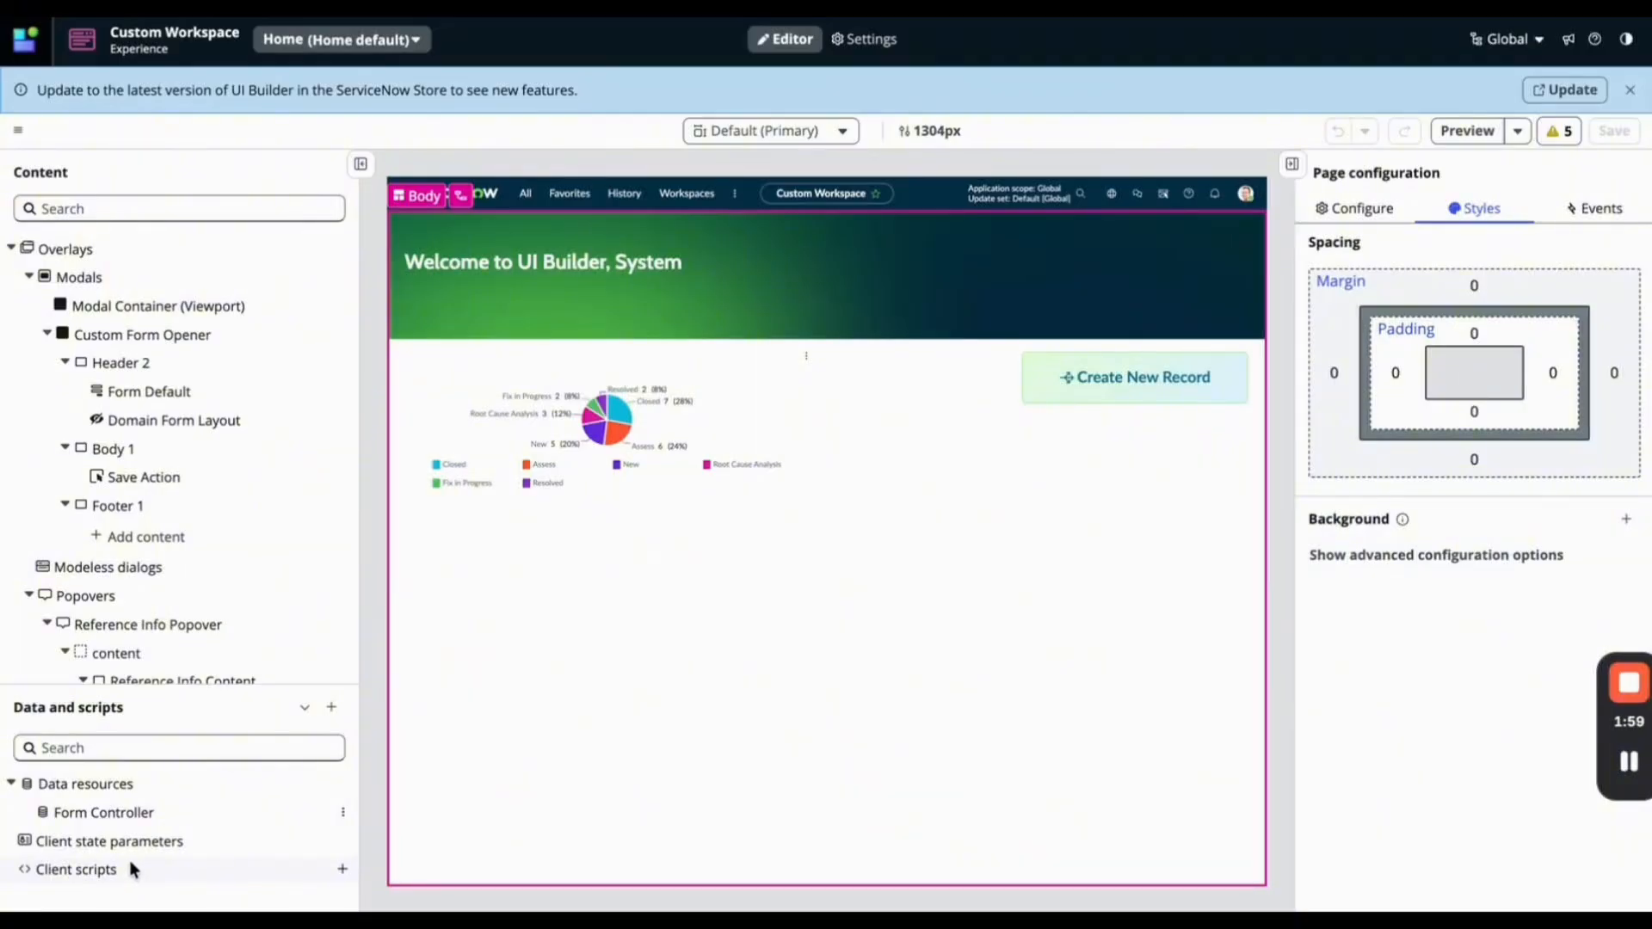
mouse_move(1643, 742)
click(157, 808)
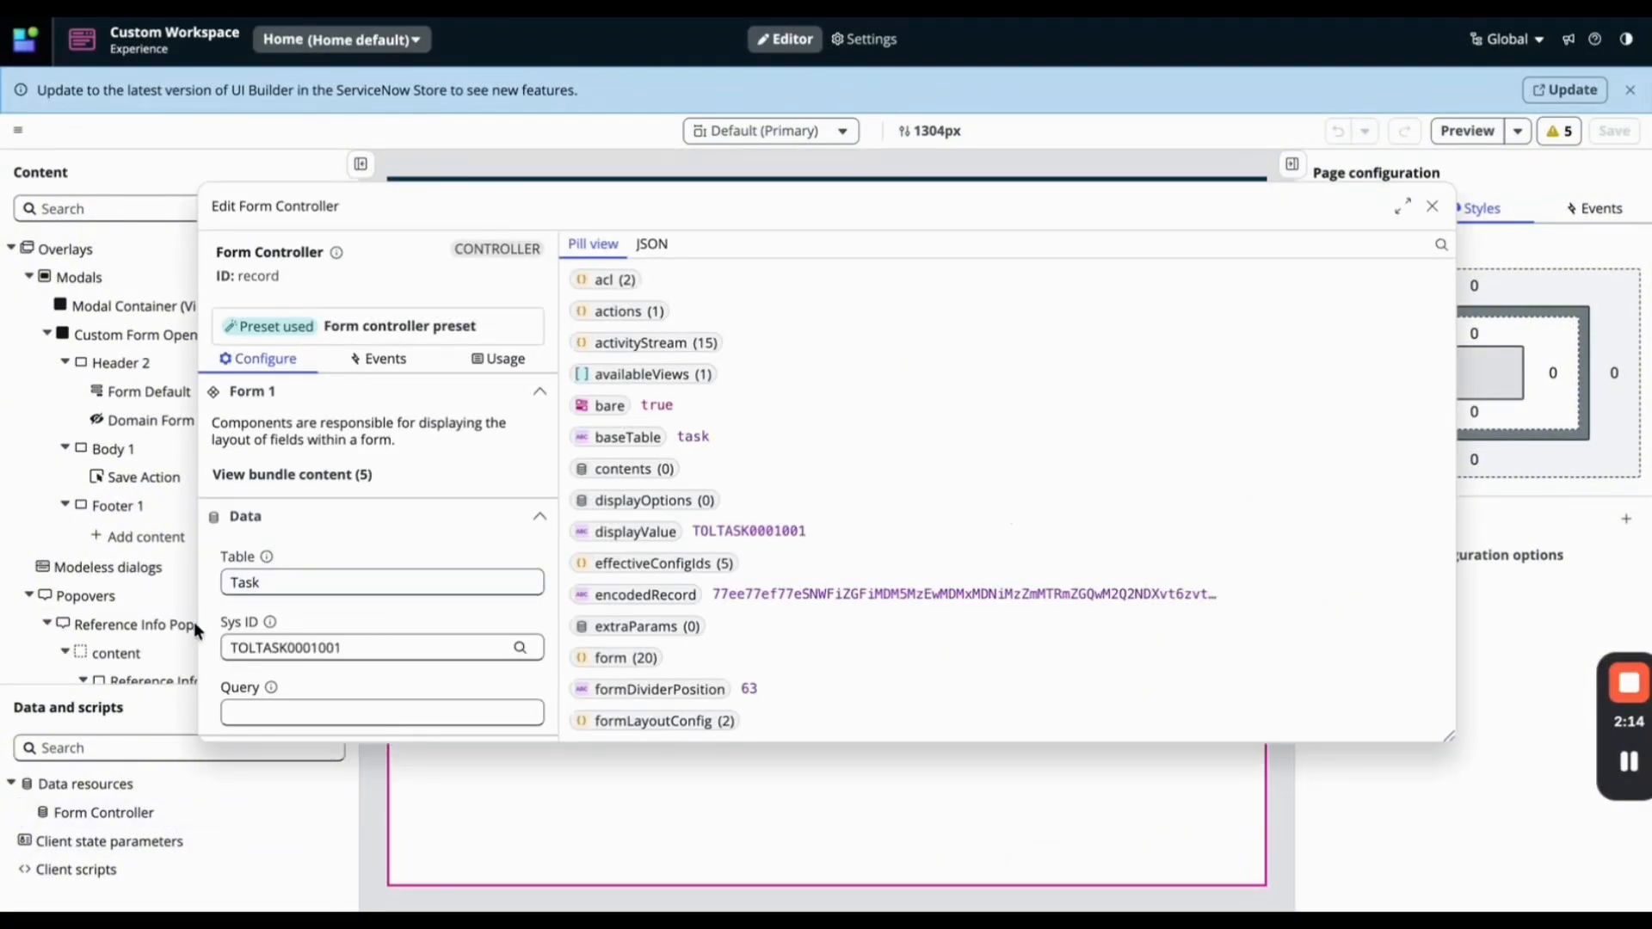
click(1431, 207)
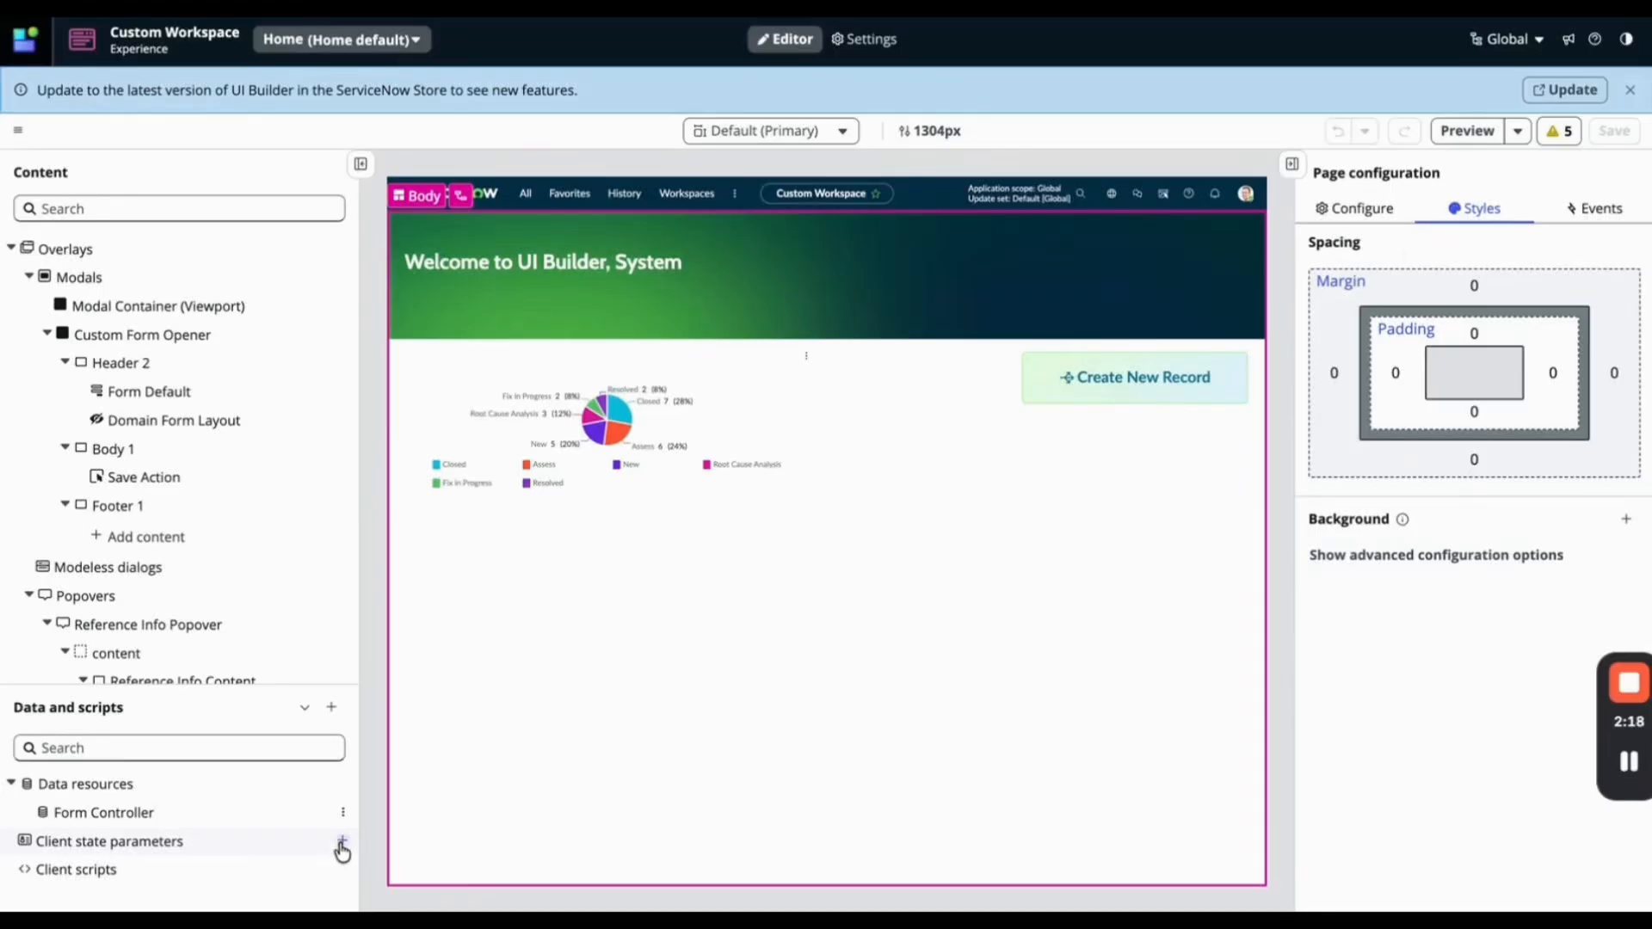
Add a String client state parameter named selectedTable with the initial value incident.
click(341, 842)
double_click(342, 331)
text(selectedTable)
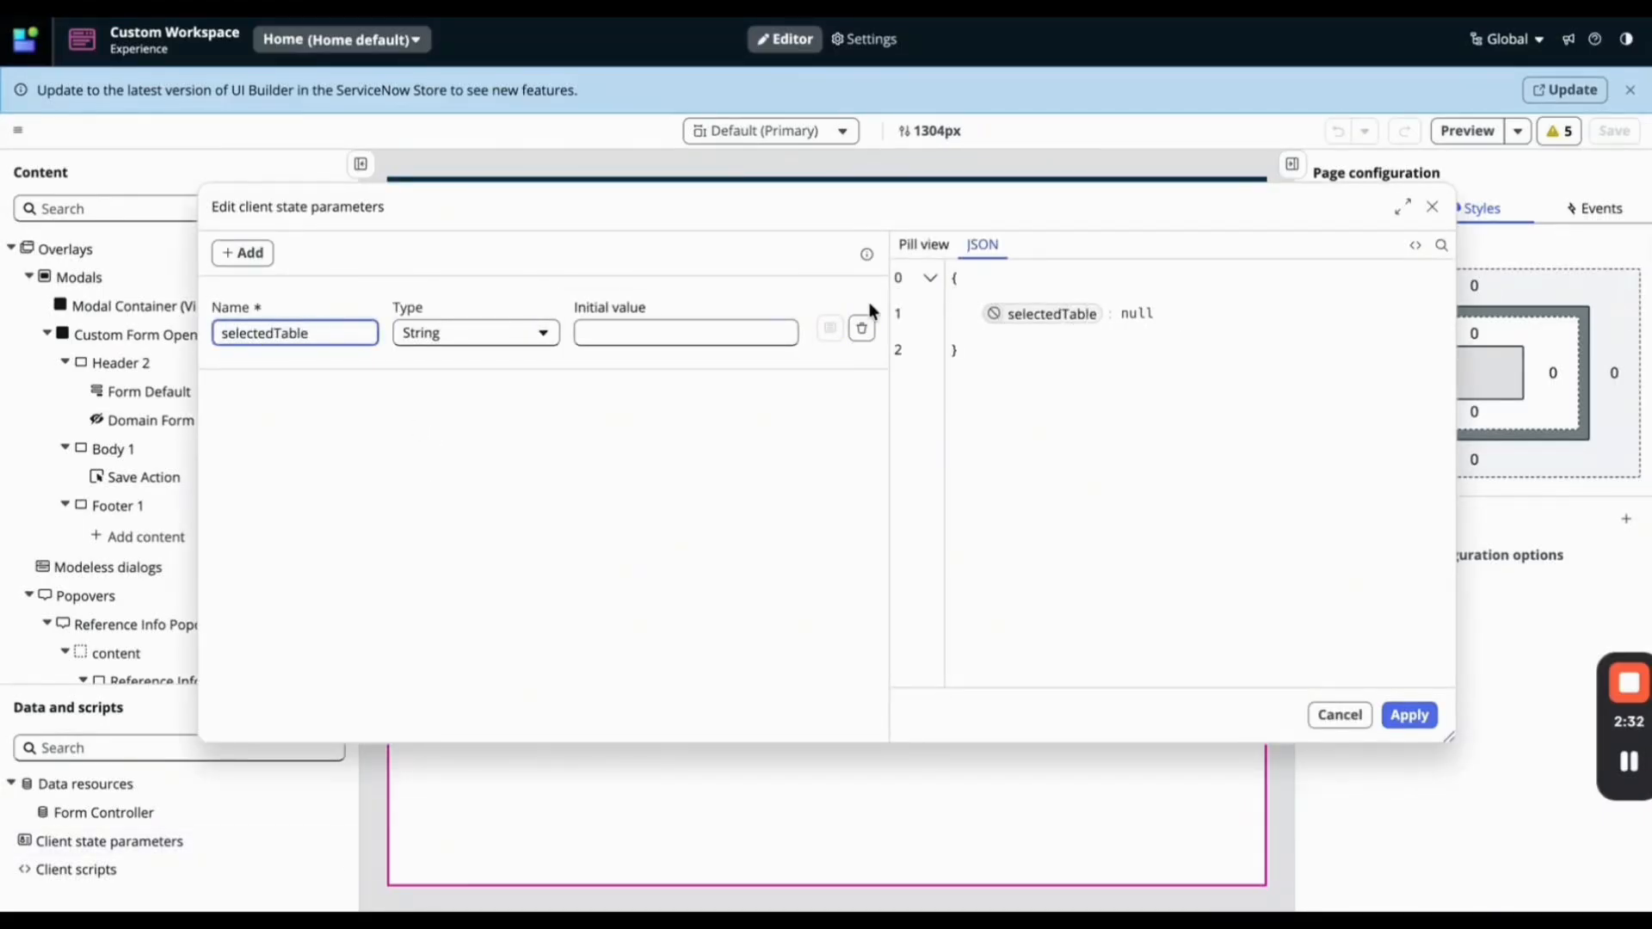
key(Tab)
text(incident)
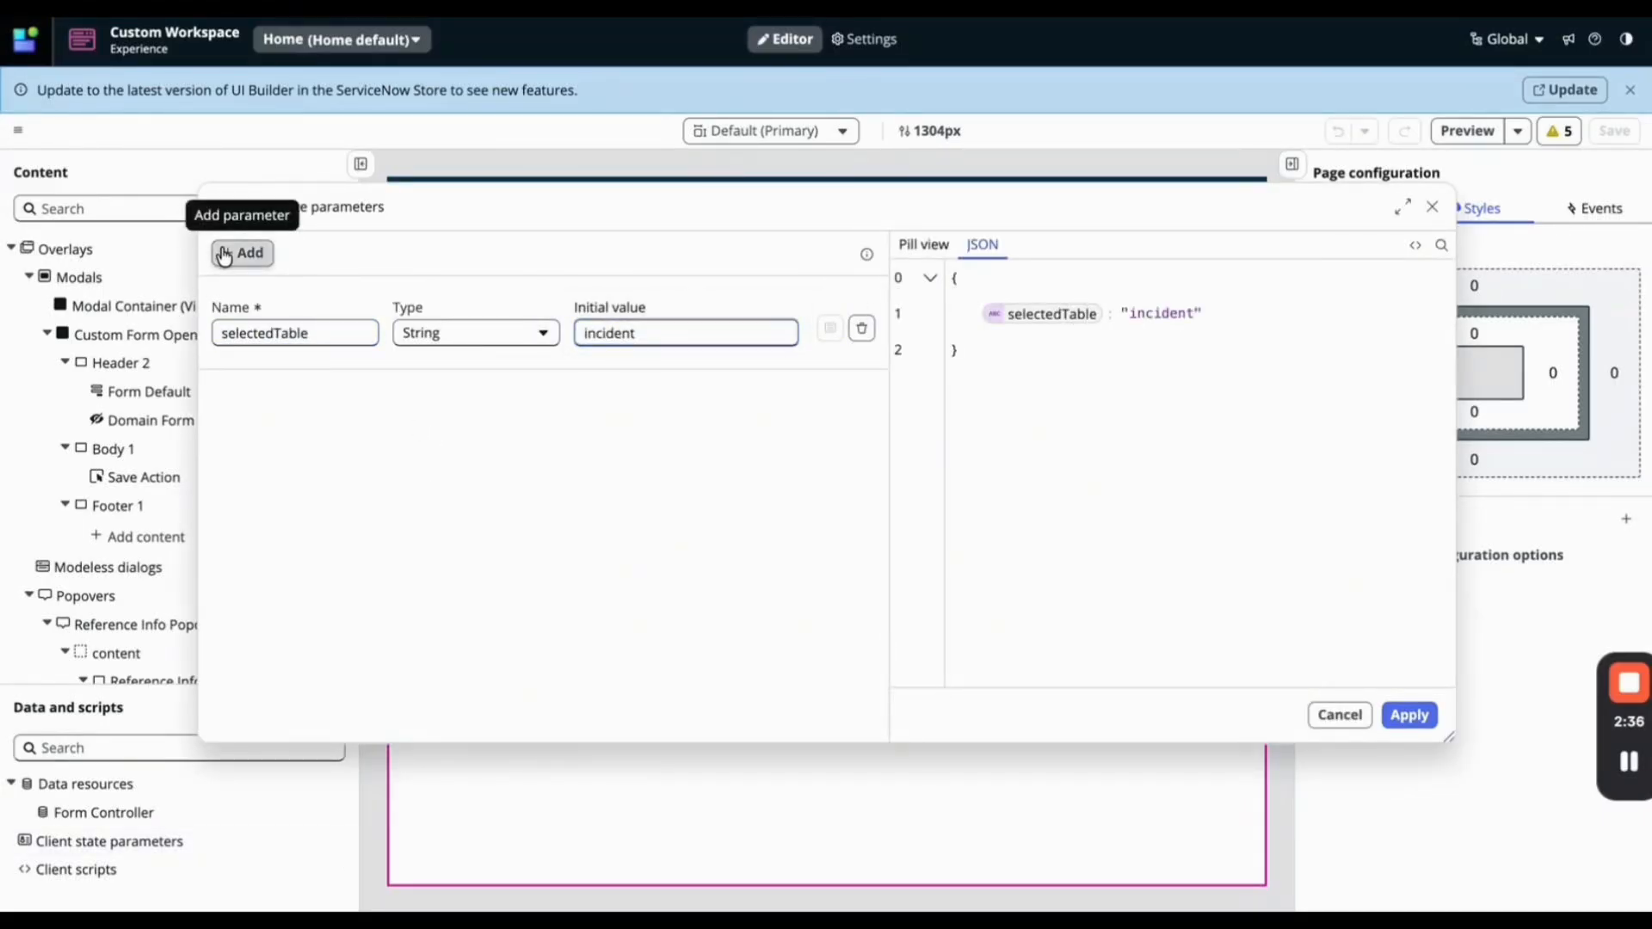
Add a second String client state parameter named newRecord with the initial value -1 and apply the parameters.
click(242, 252)
text(newRecord)
click(664, 424)
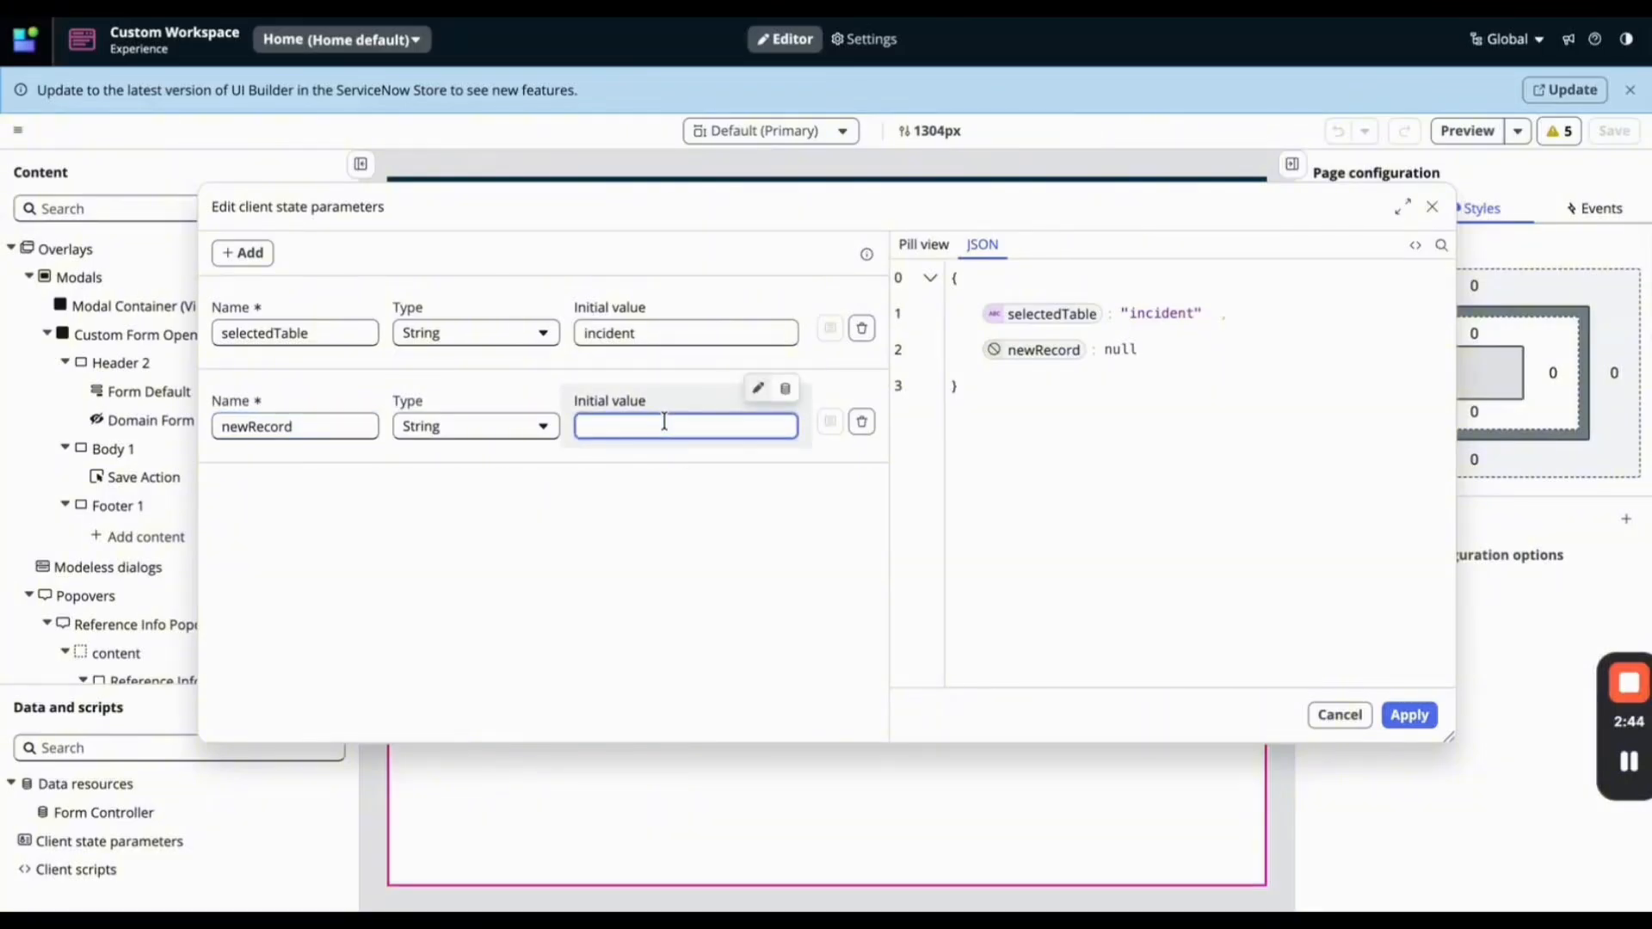
click(1409, 715)
Open the Form Controller data resource at its Table and Sys ID settings.
click(244, 809)
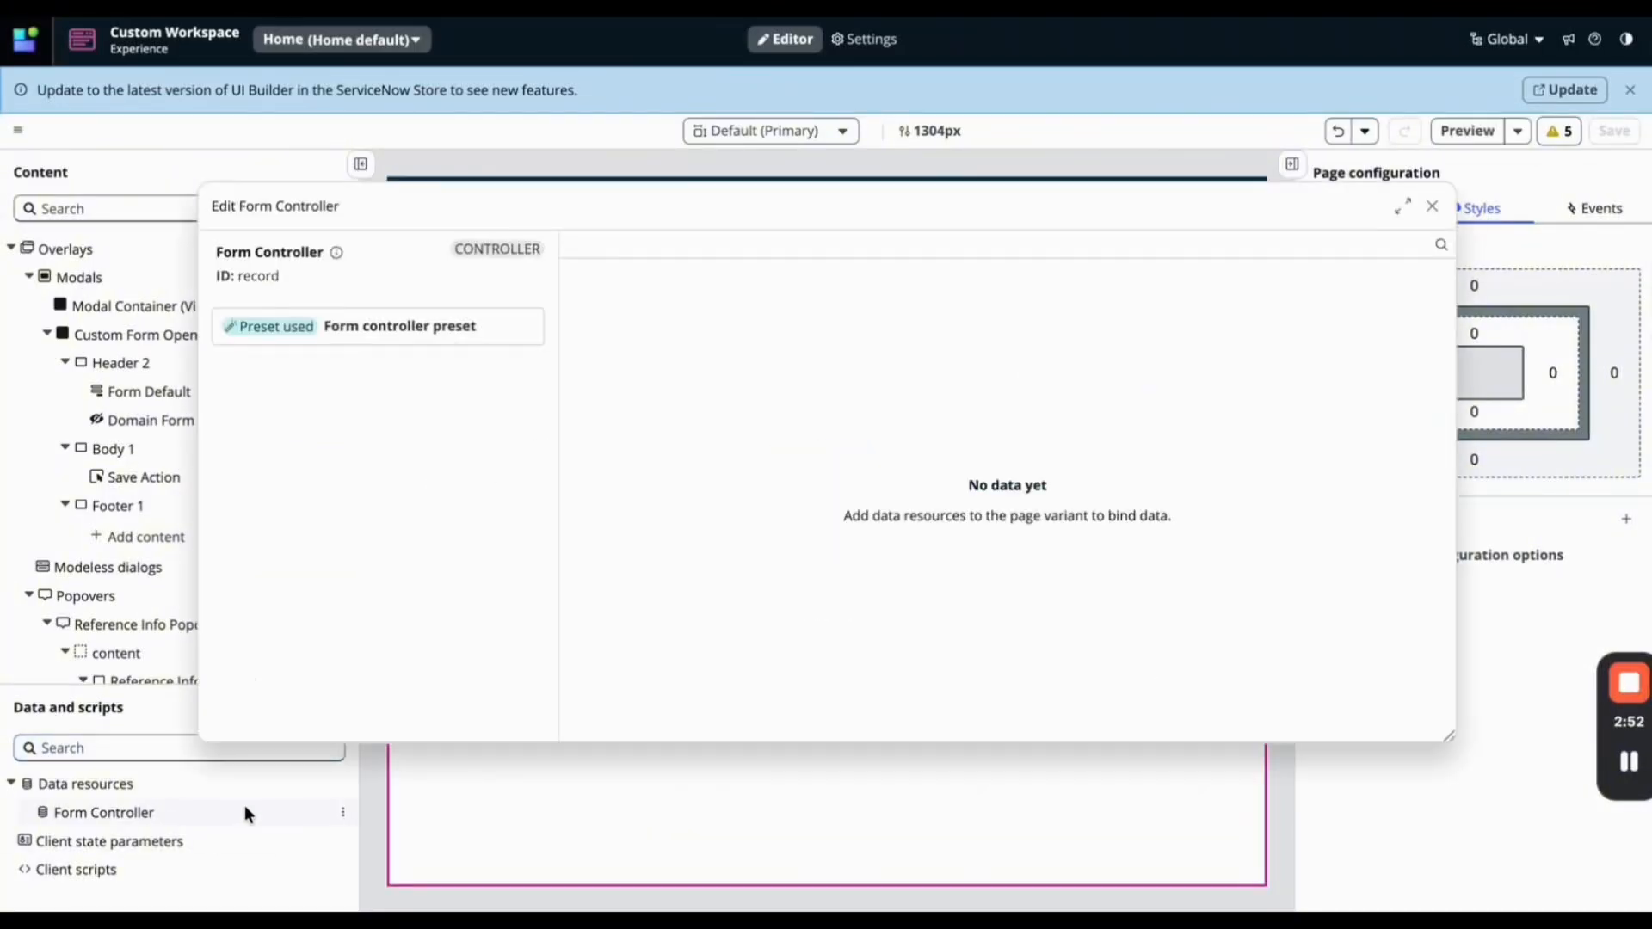
scroll(320, 561, down, 1)
scroll(320, 562, down, 1)
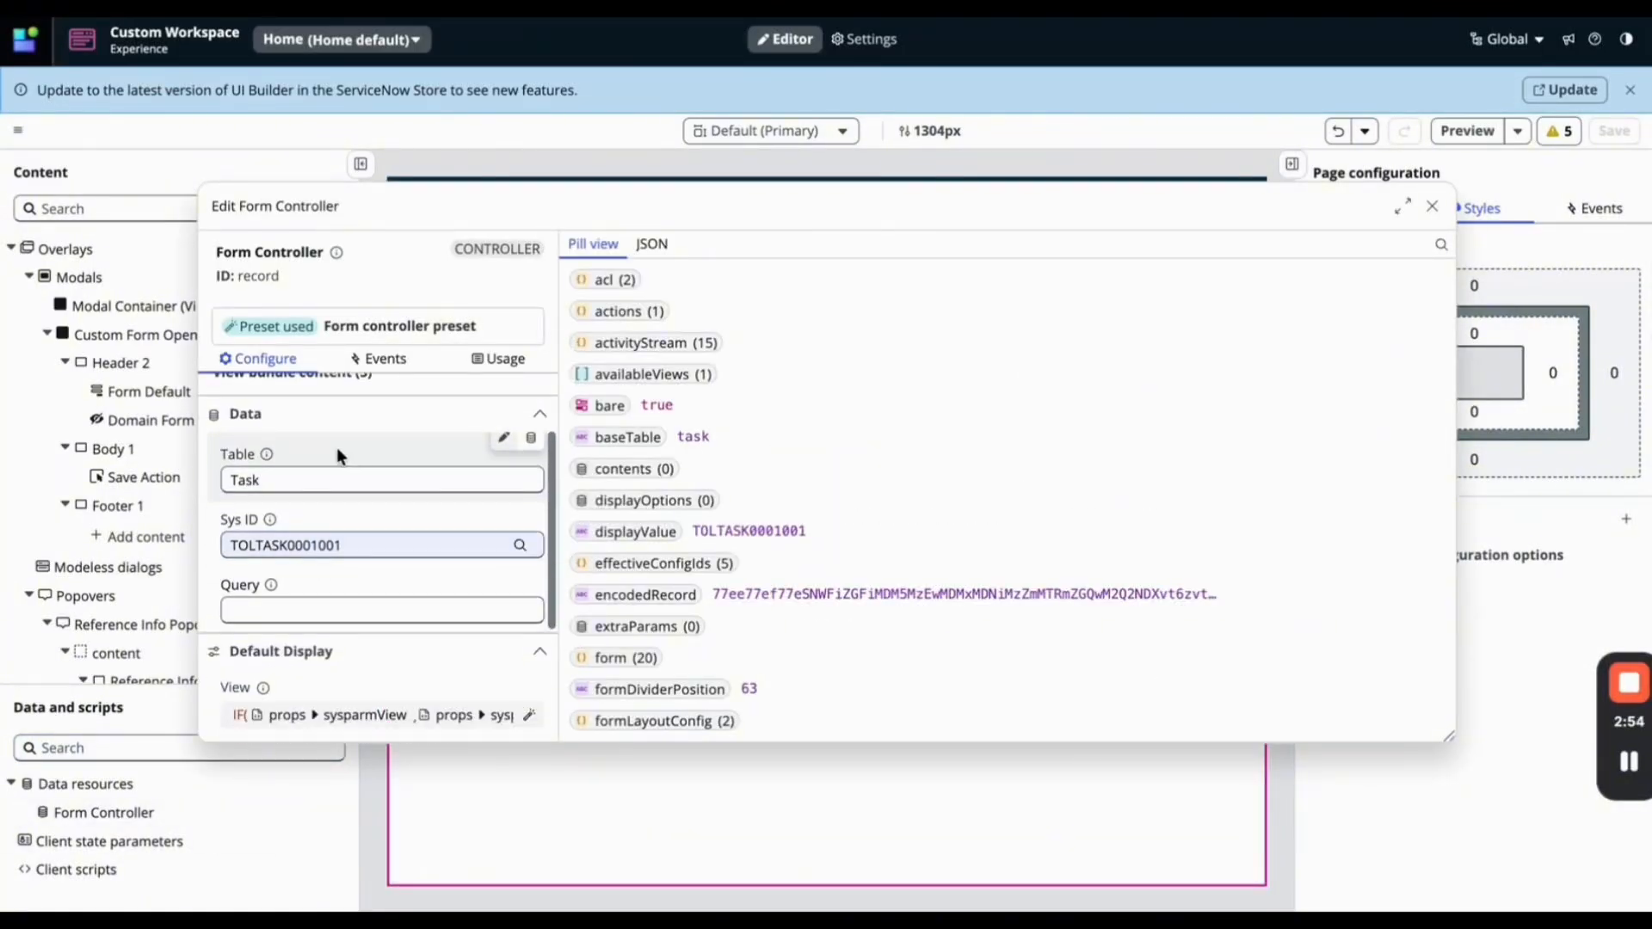
click(533, 440)
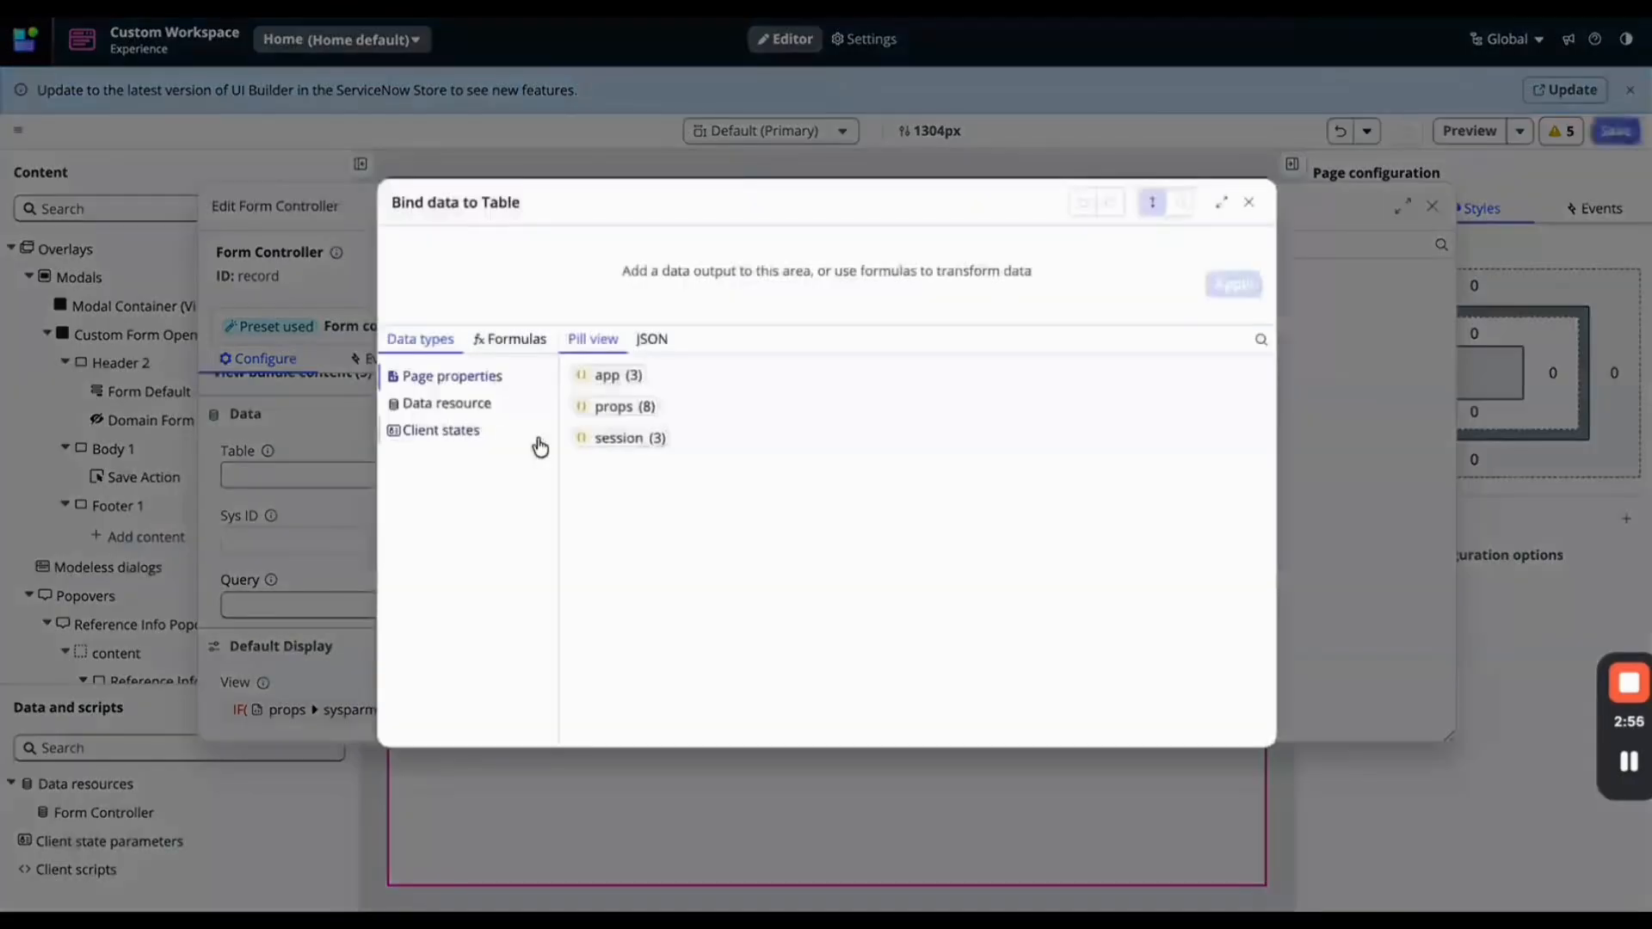
click(1248, 203)
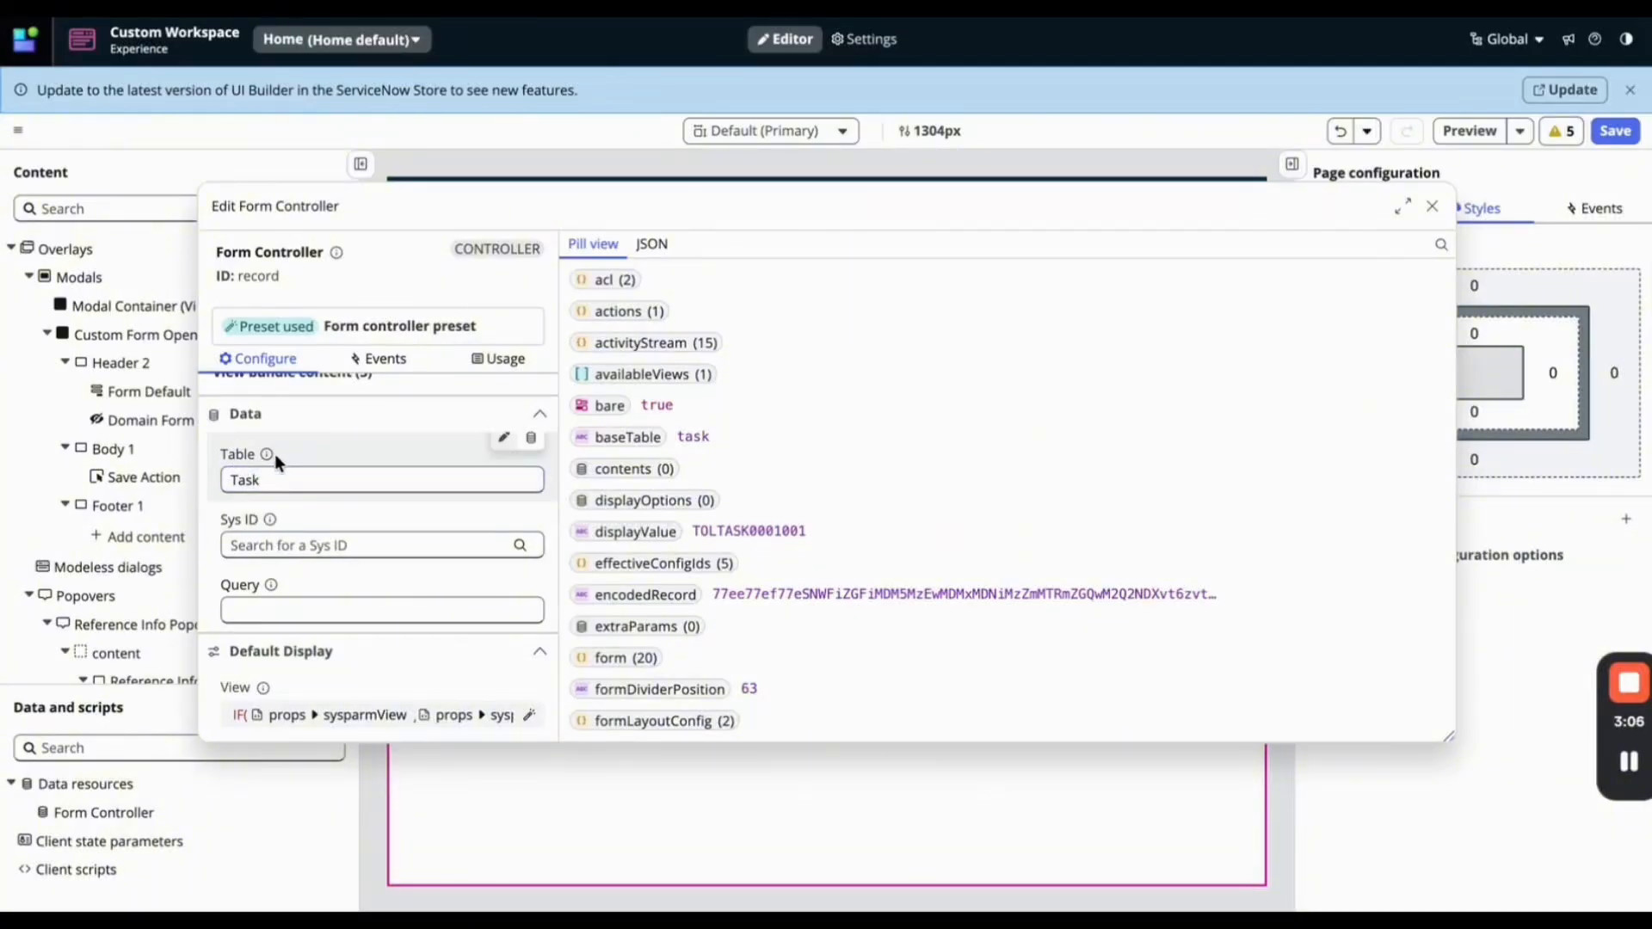
click(256, 480)
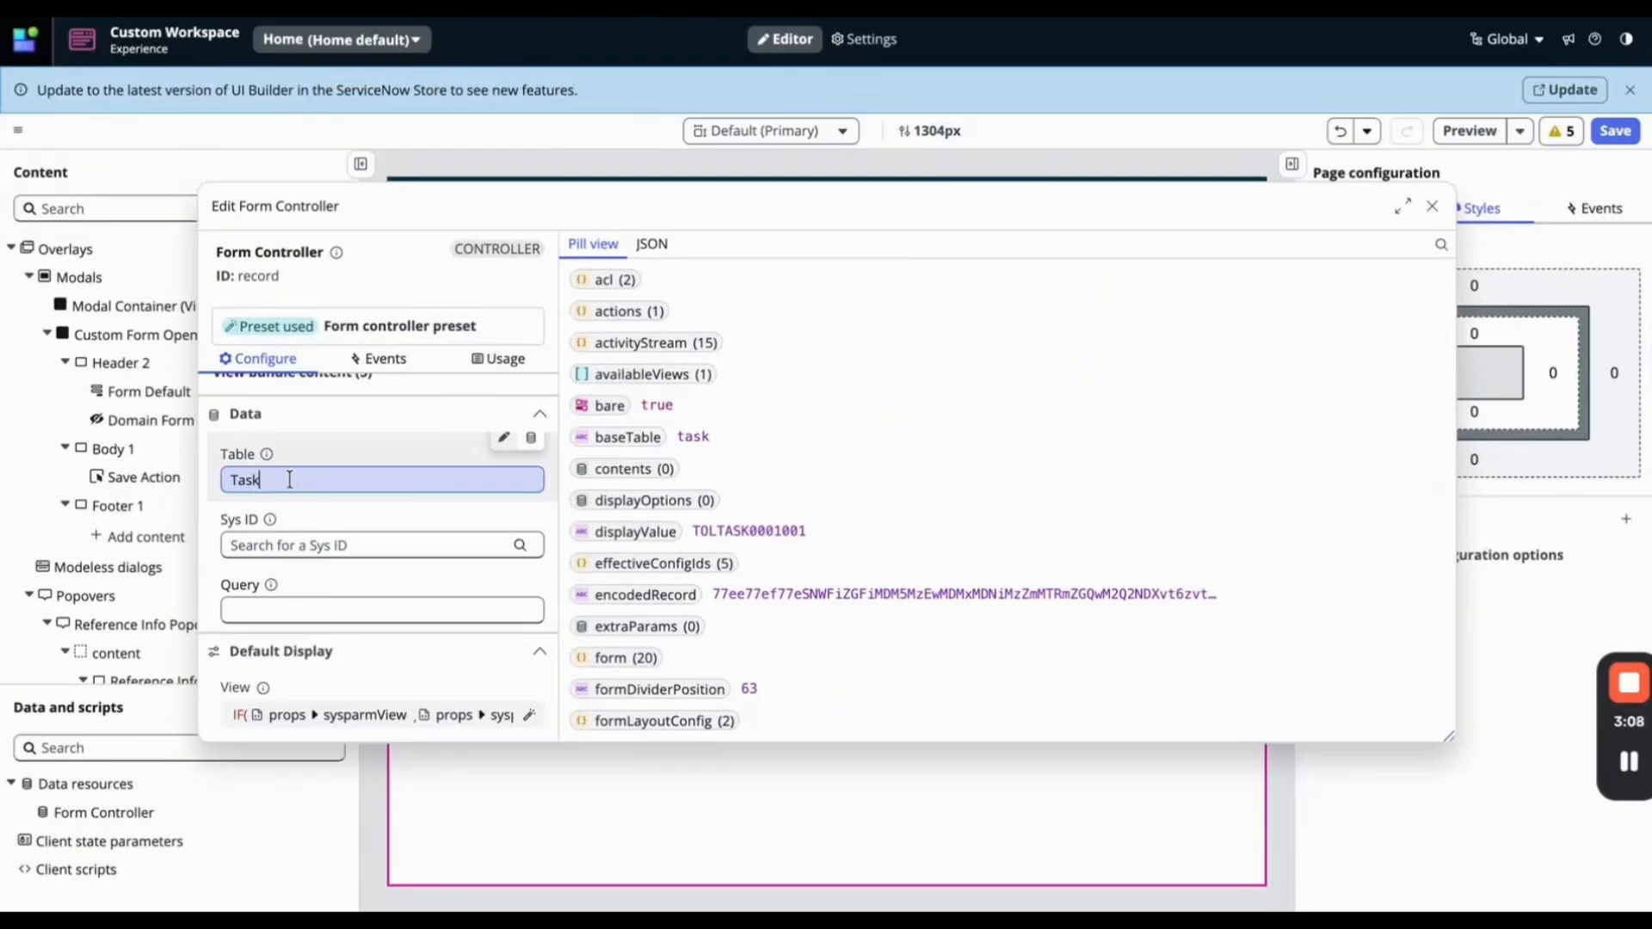
drag(289, 479, 245, 479)
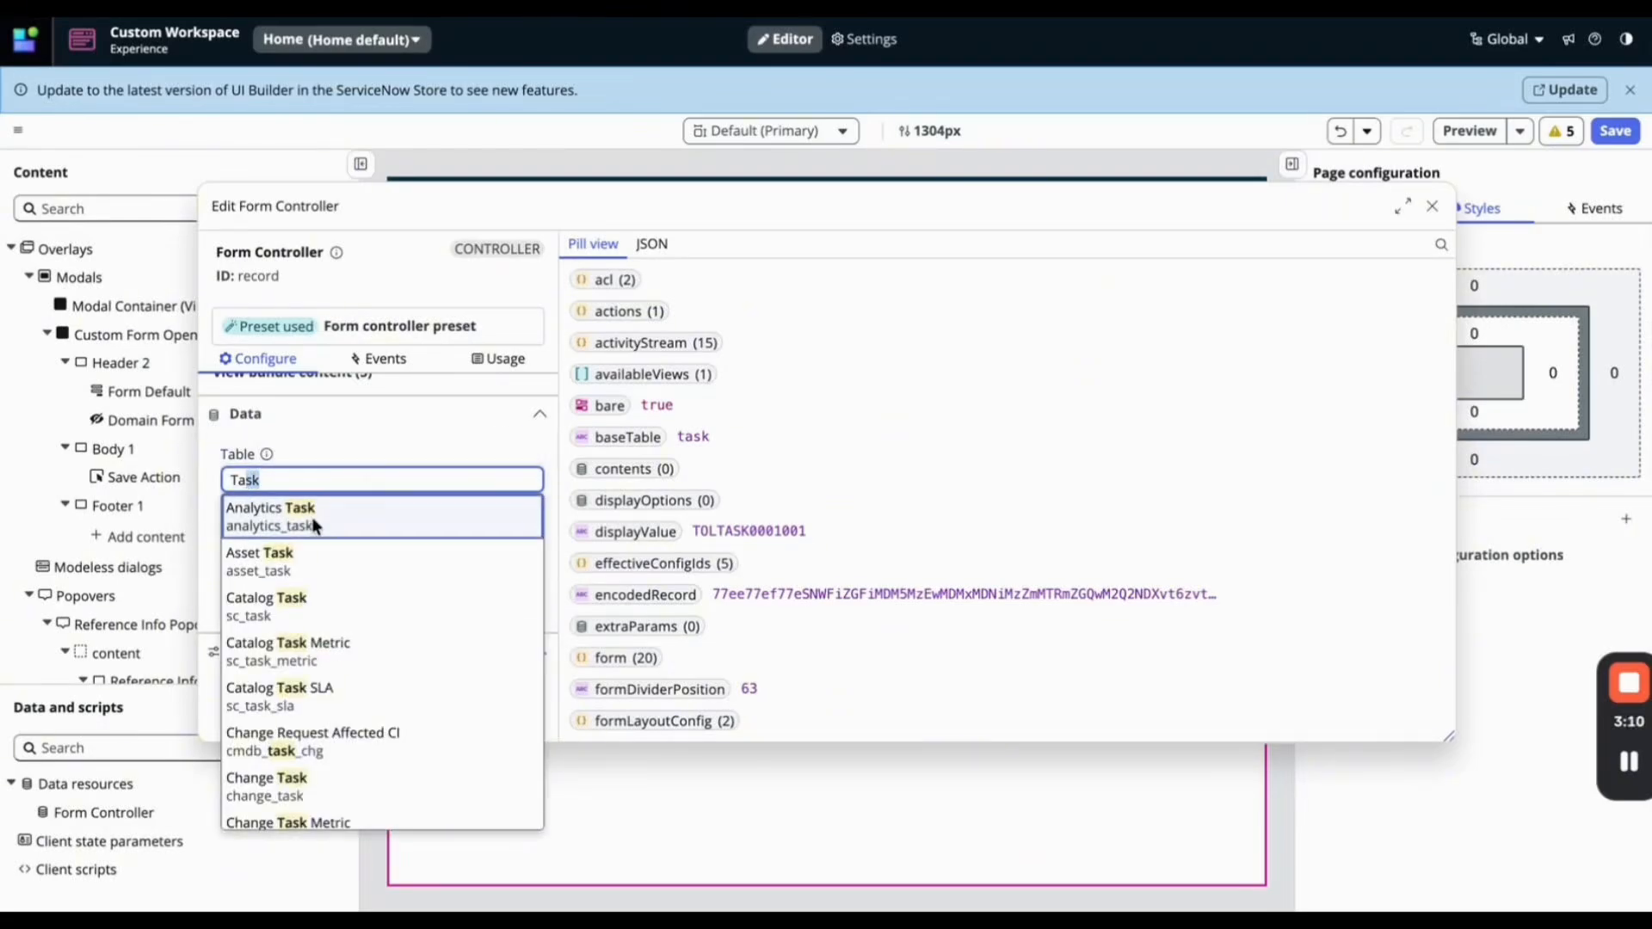
click(291, 482)
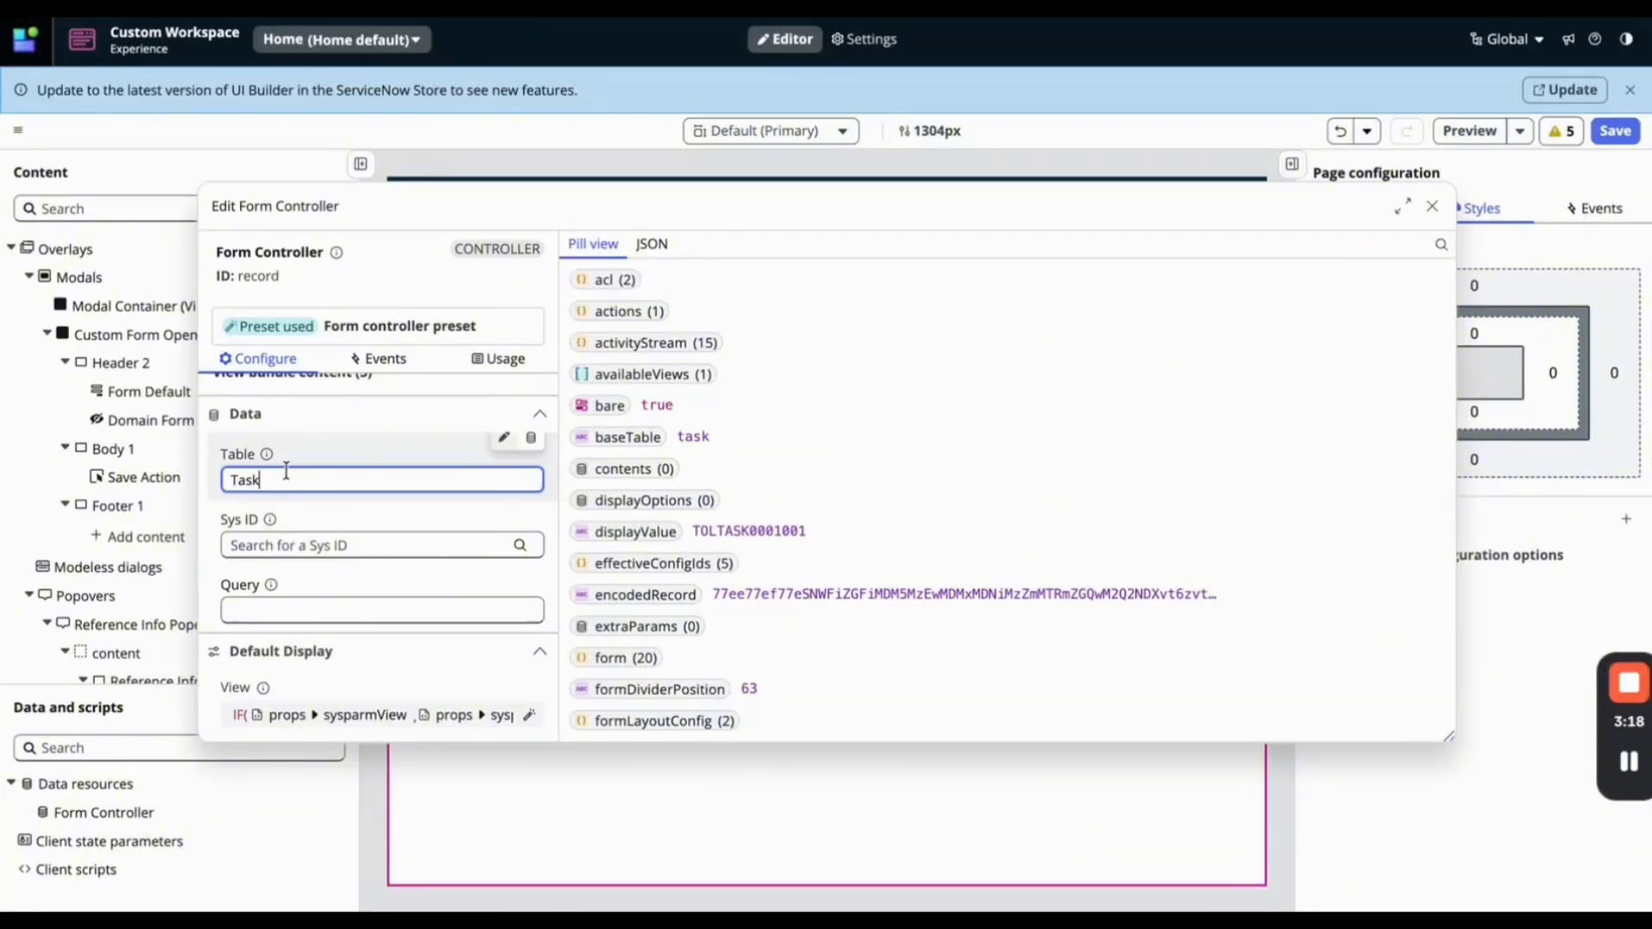
Bind the Form Controller's Table field to the selectedTable client state.
drag(286, 471, 199, 469)
click(532, 438)
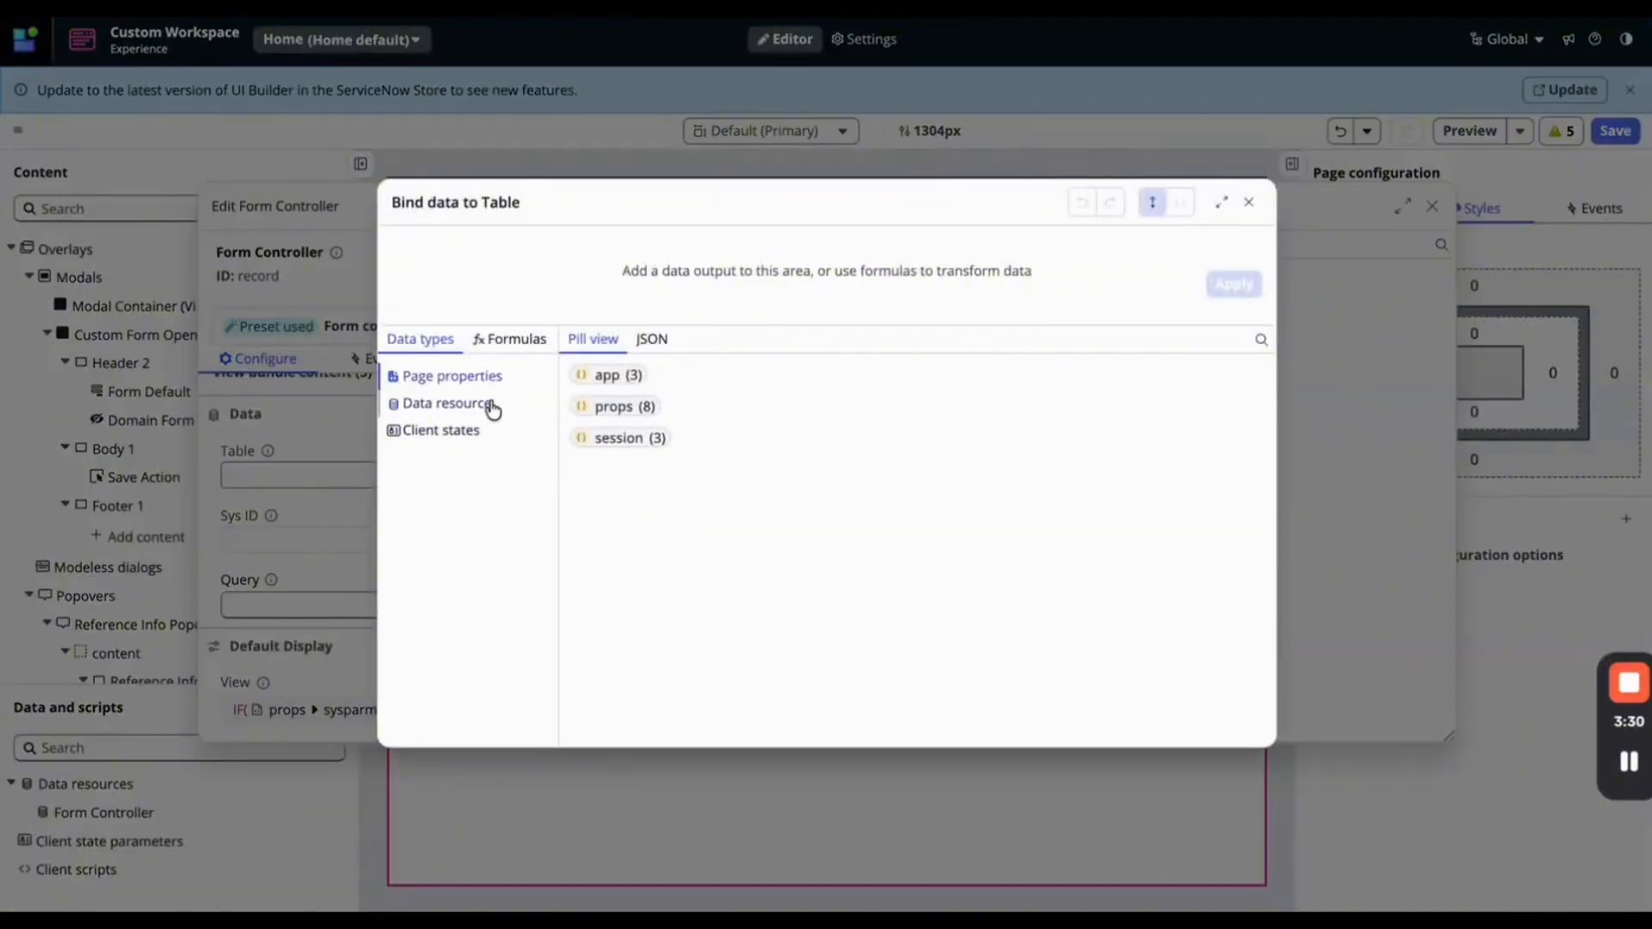
click(477, 431)
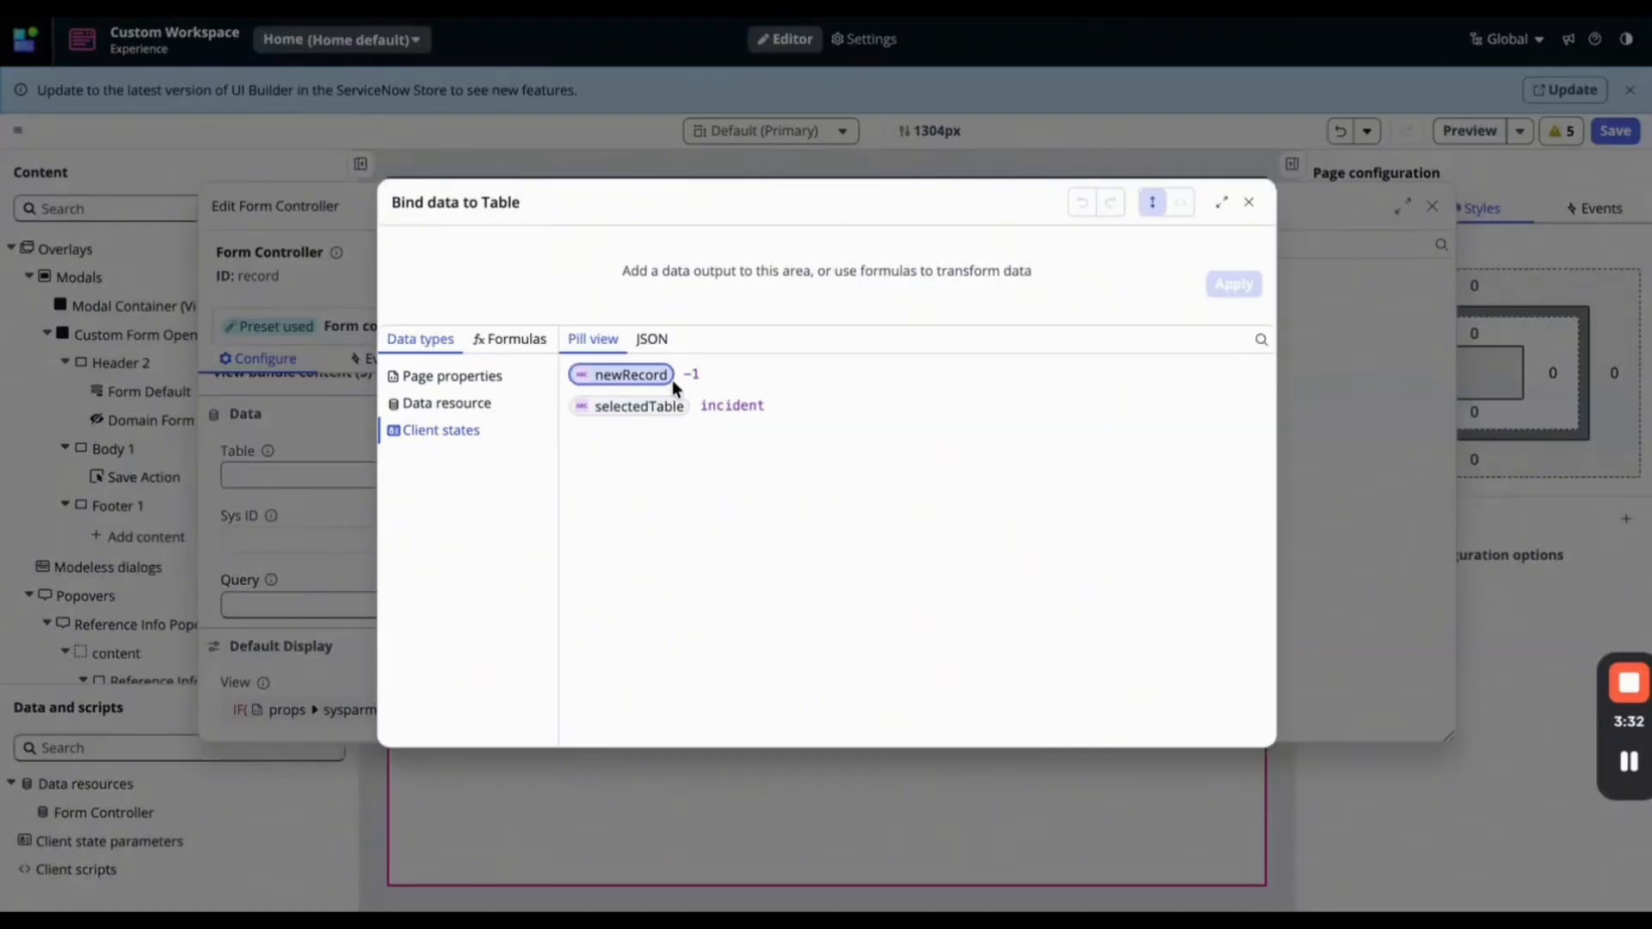
click(674, 406)
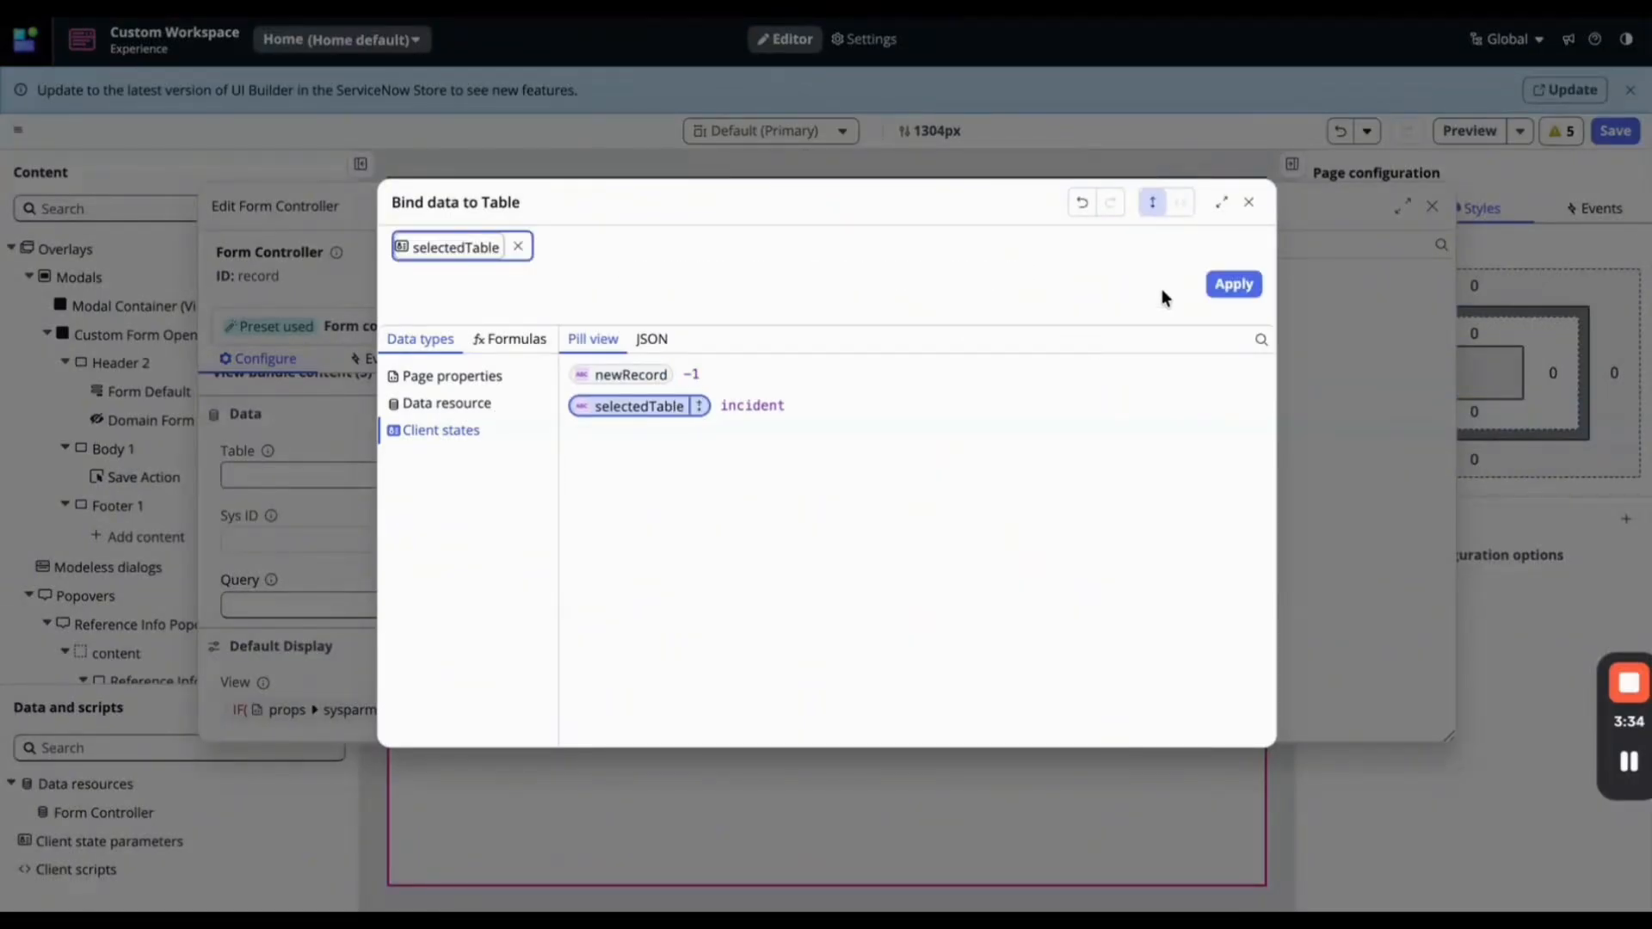
click(1234, 284)
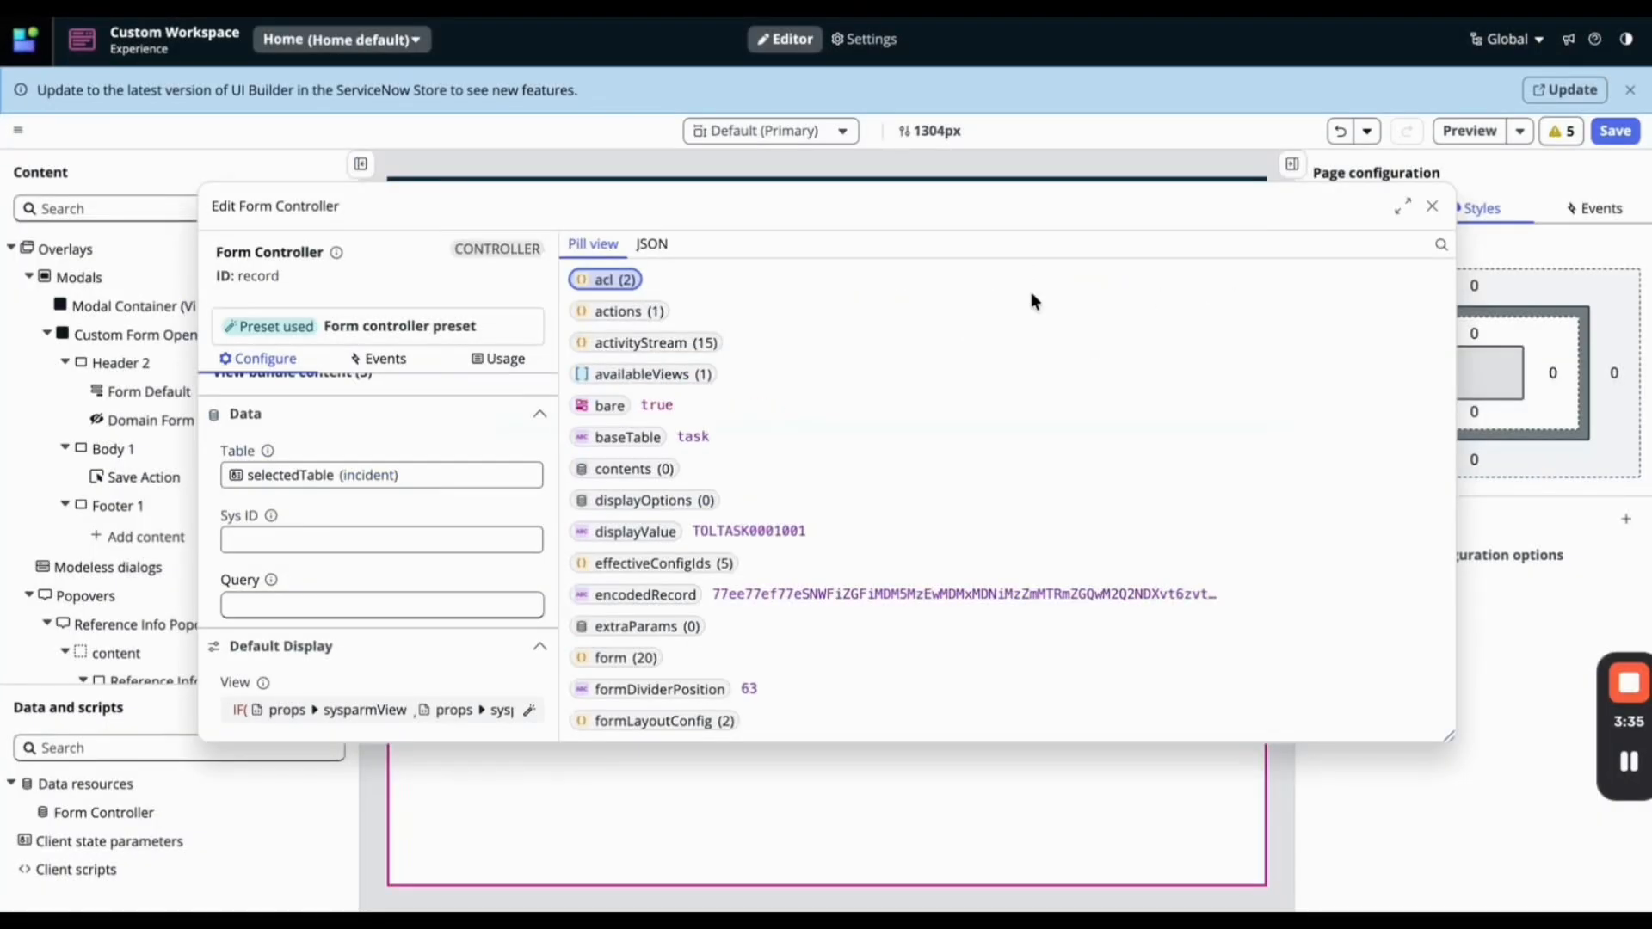
Bind the Form Controller's Sys ID field to the newRecord client state.
click(476, 541)
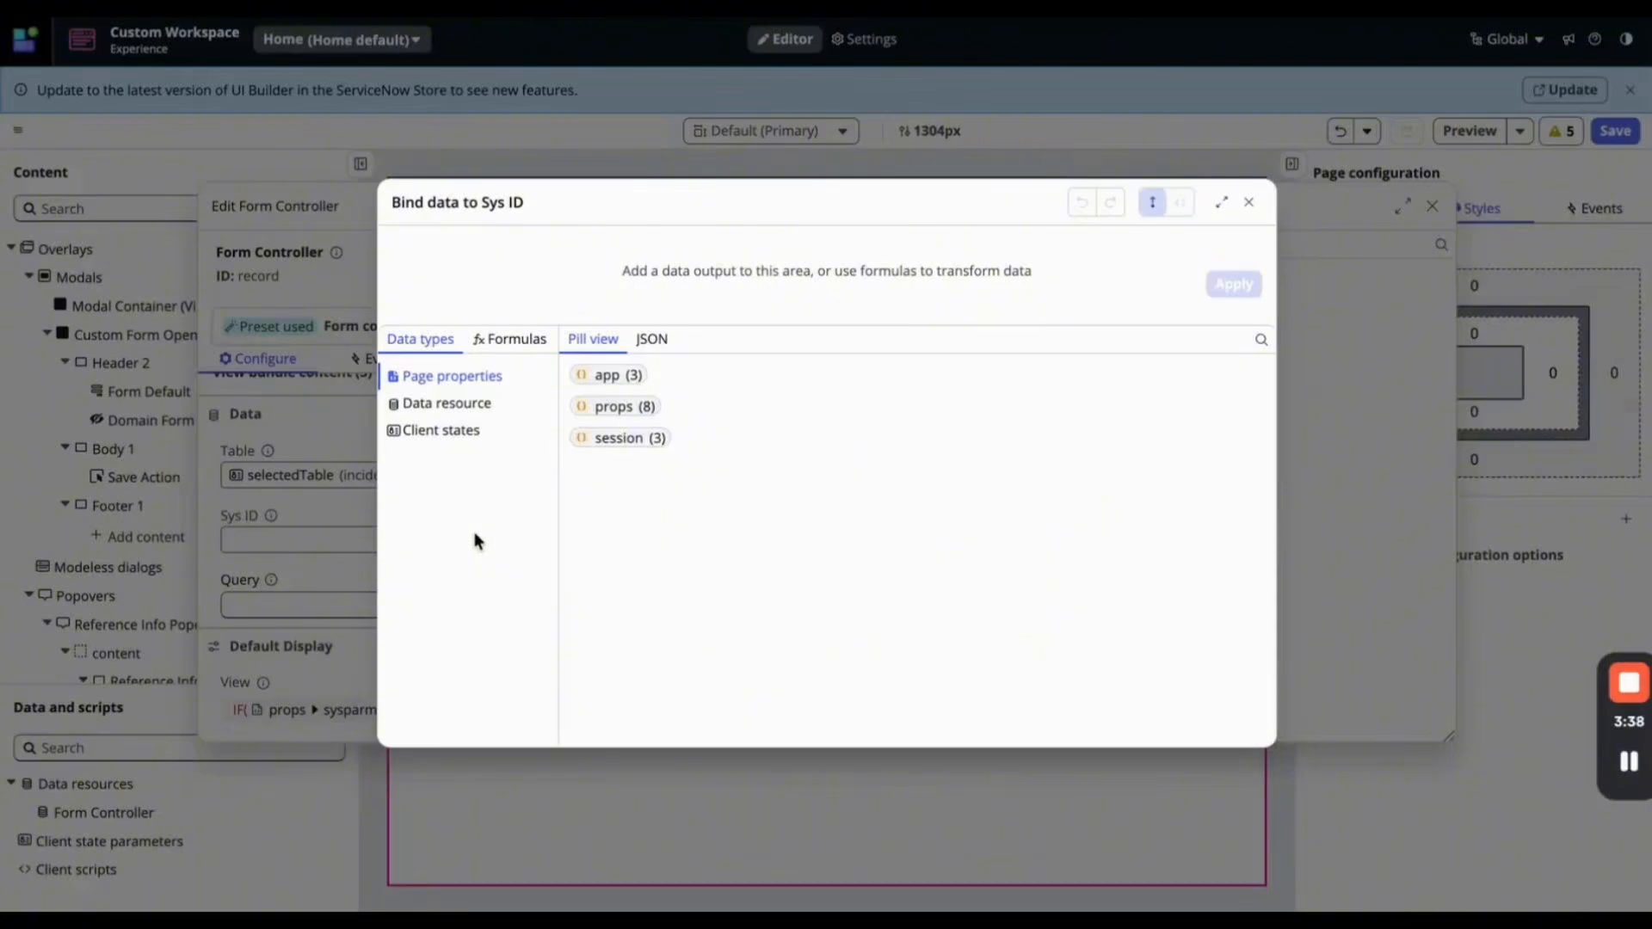
click(505, 436)
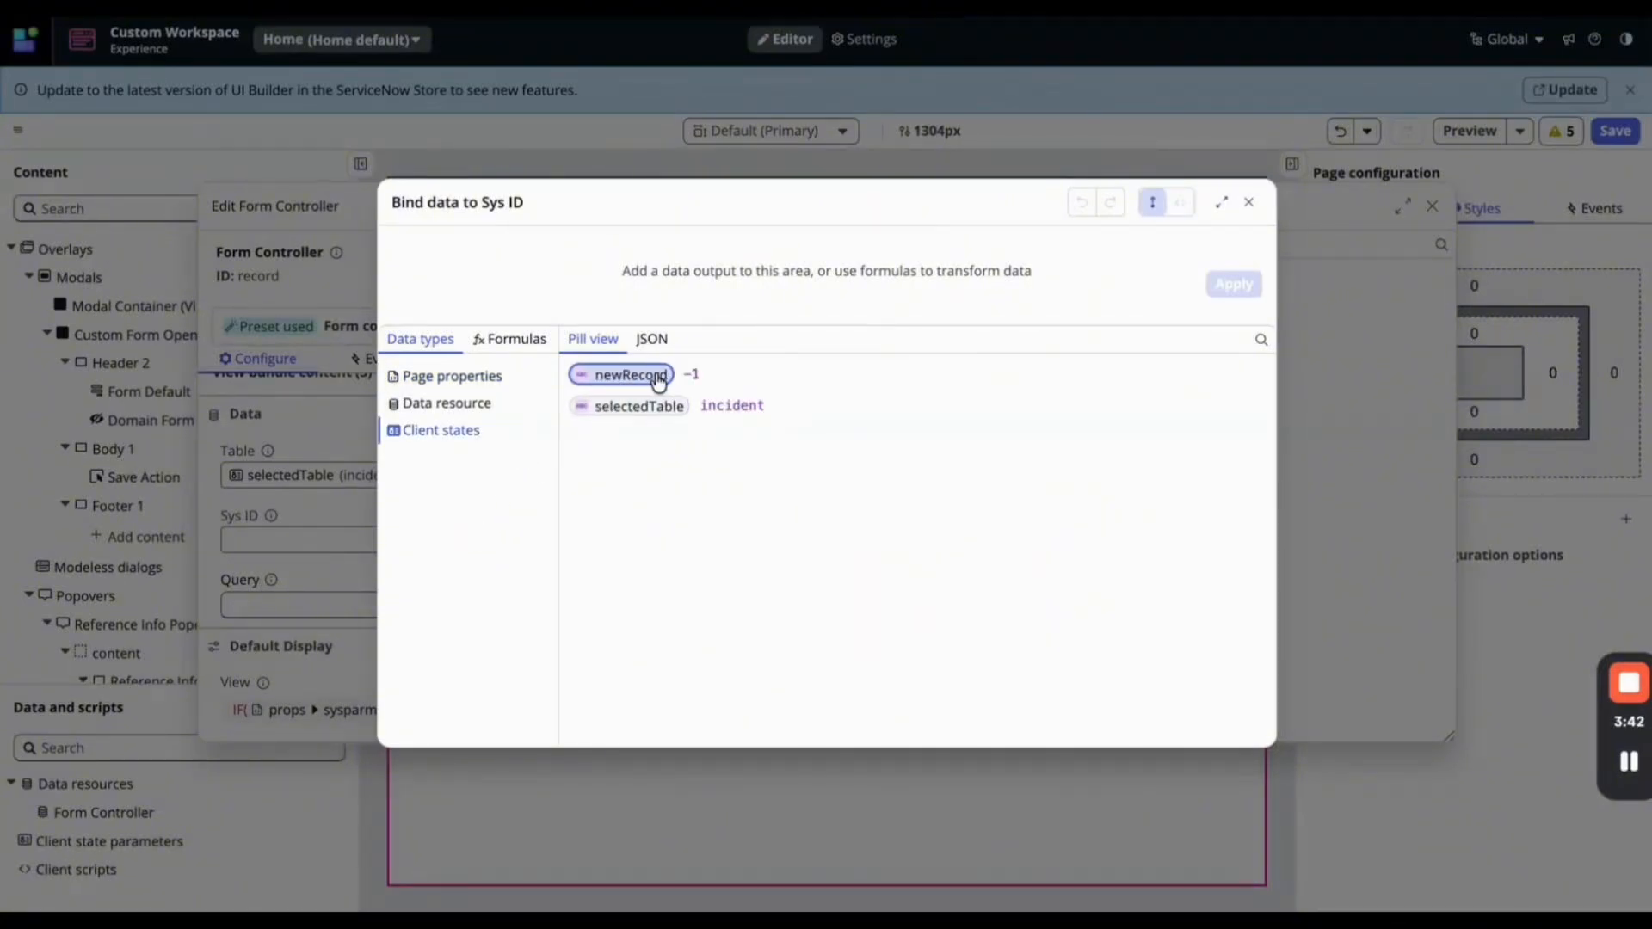
click(658, 376)
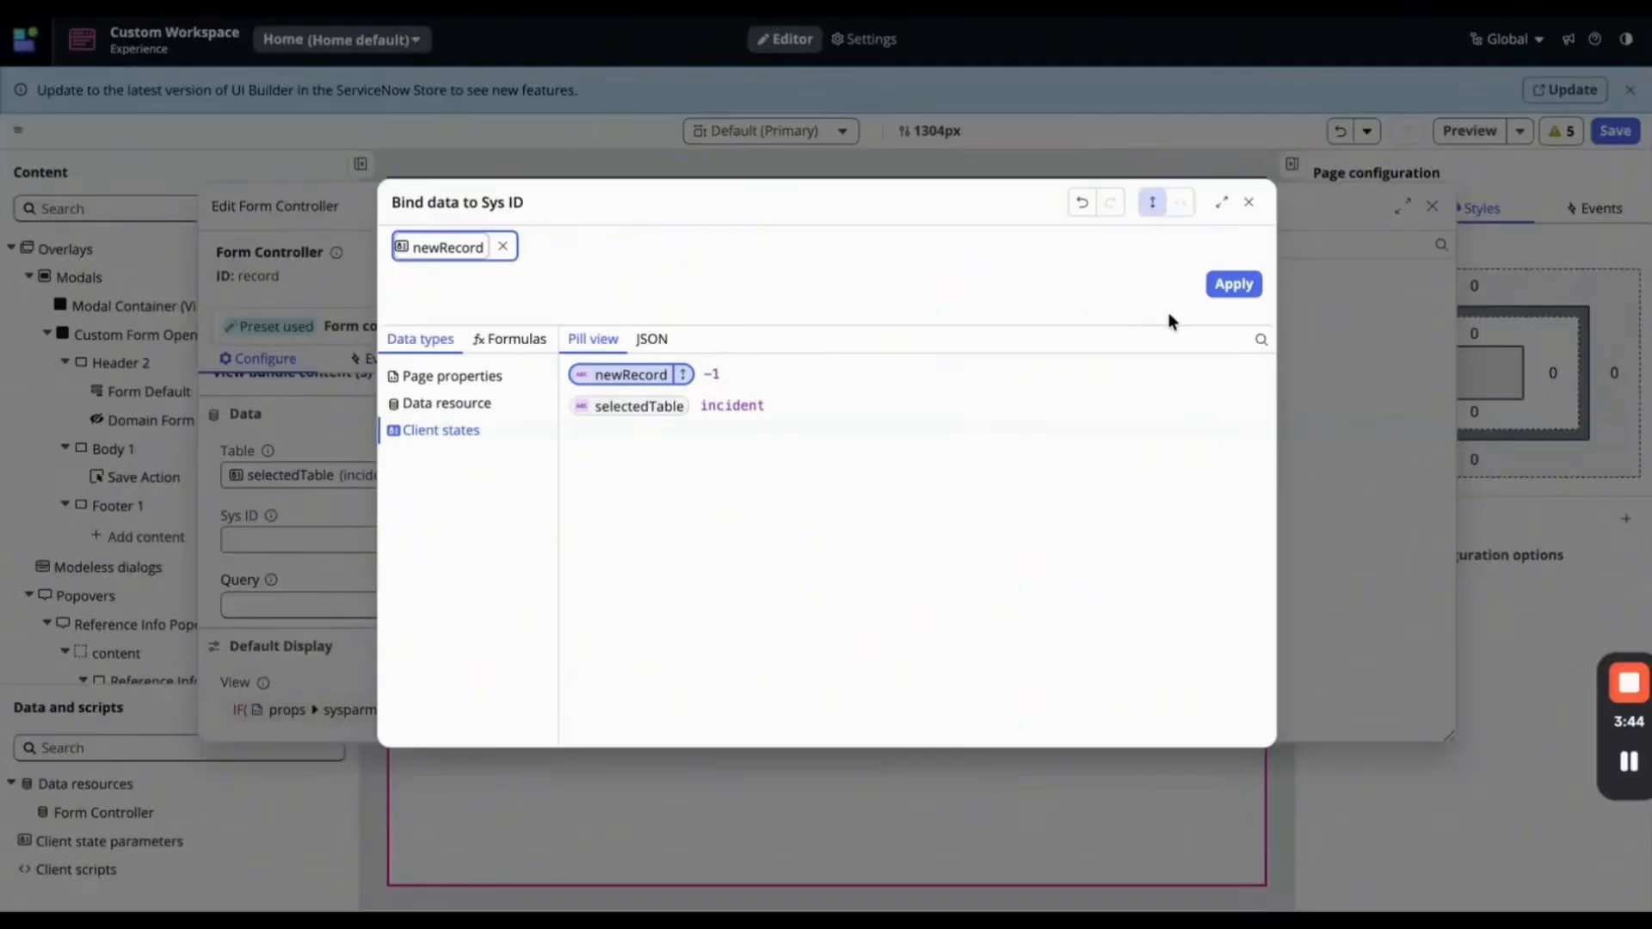
click(1232, 284)
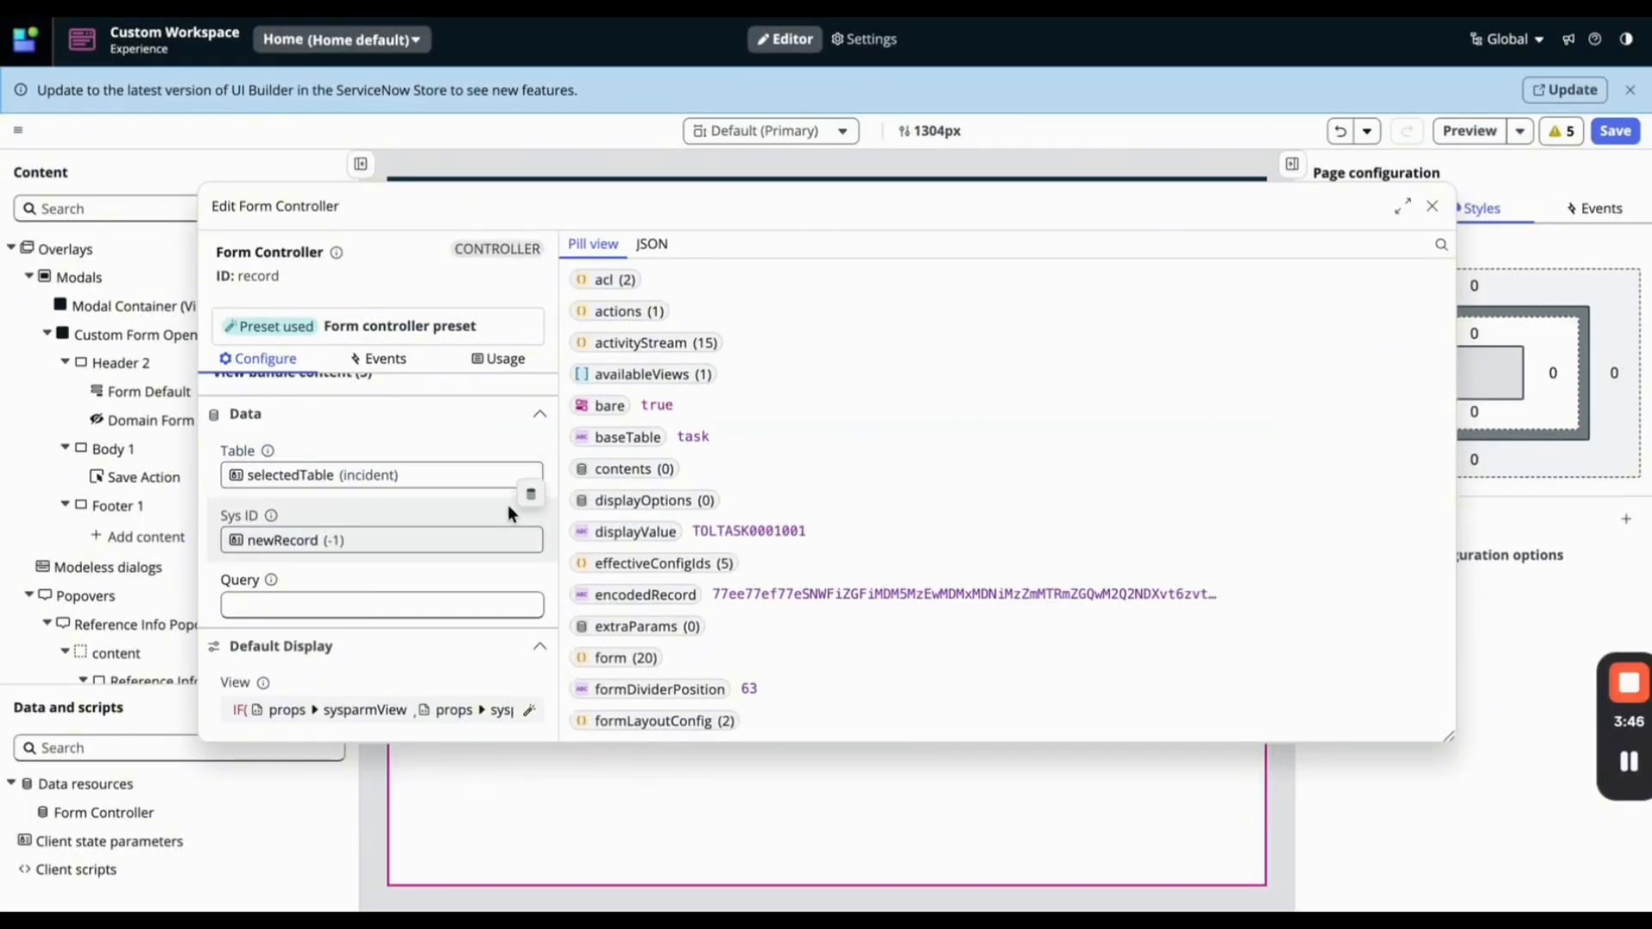
Save the page and close the Form Controller configuration.
scroll(492, 560, up, 2)
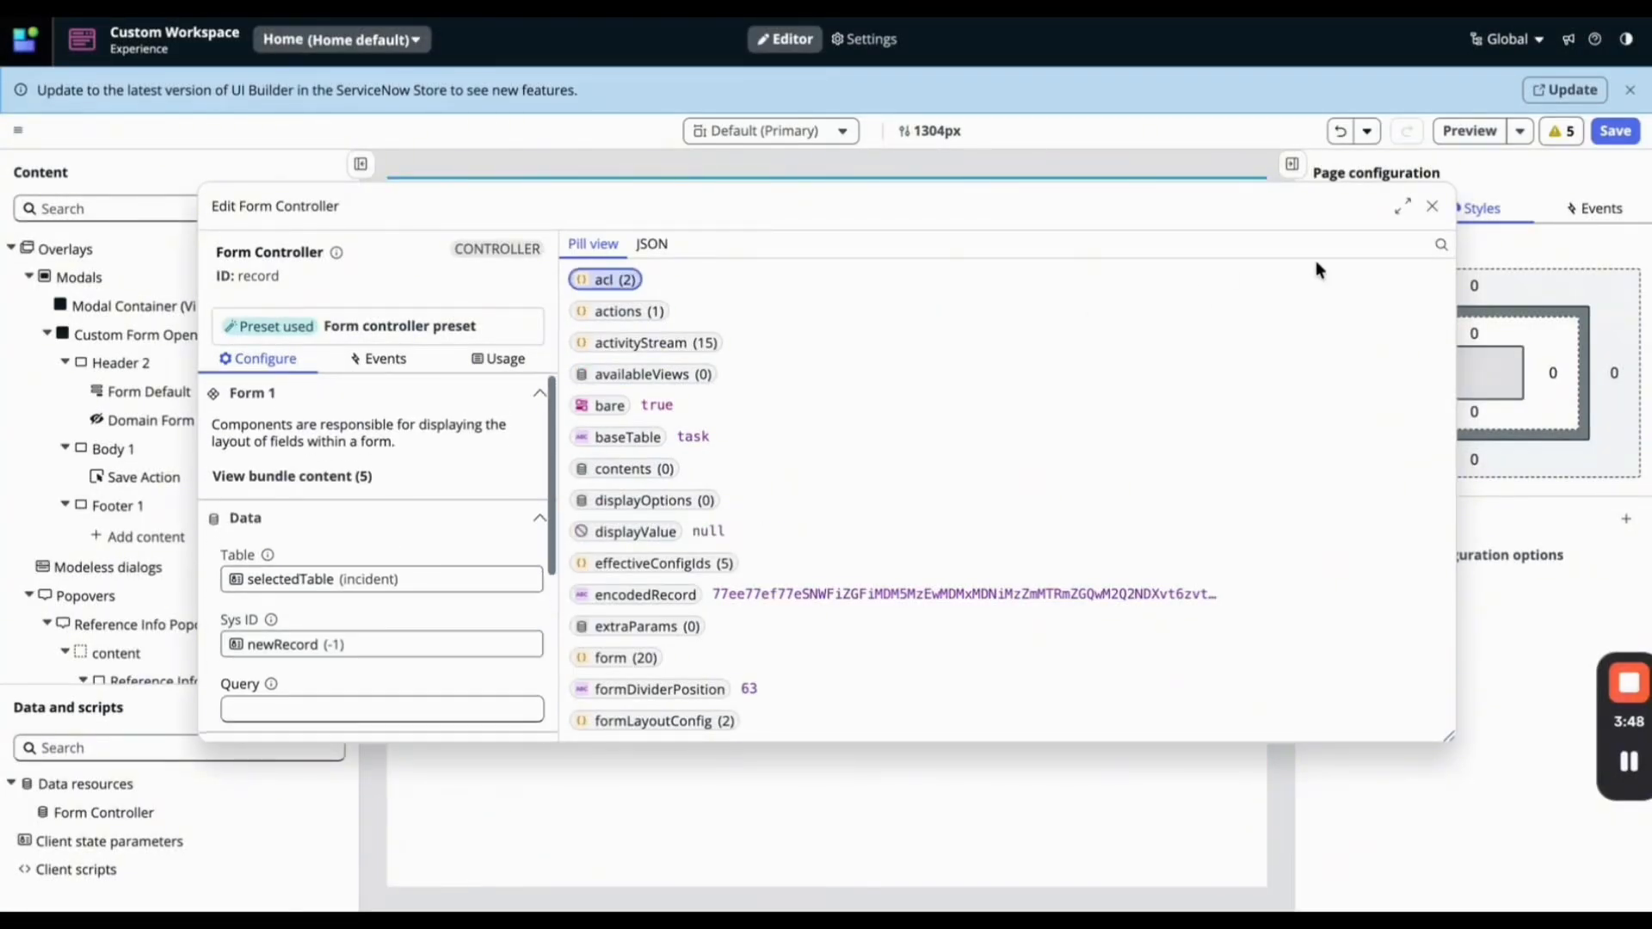
click(1614, 130)
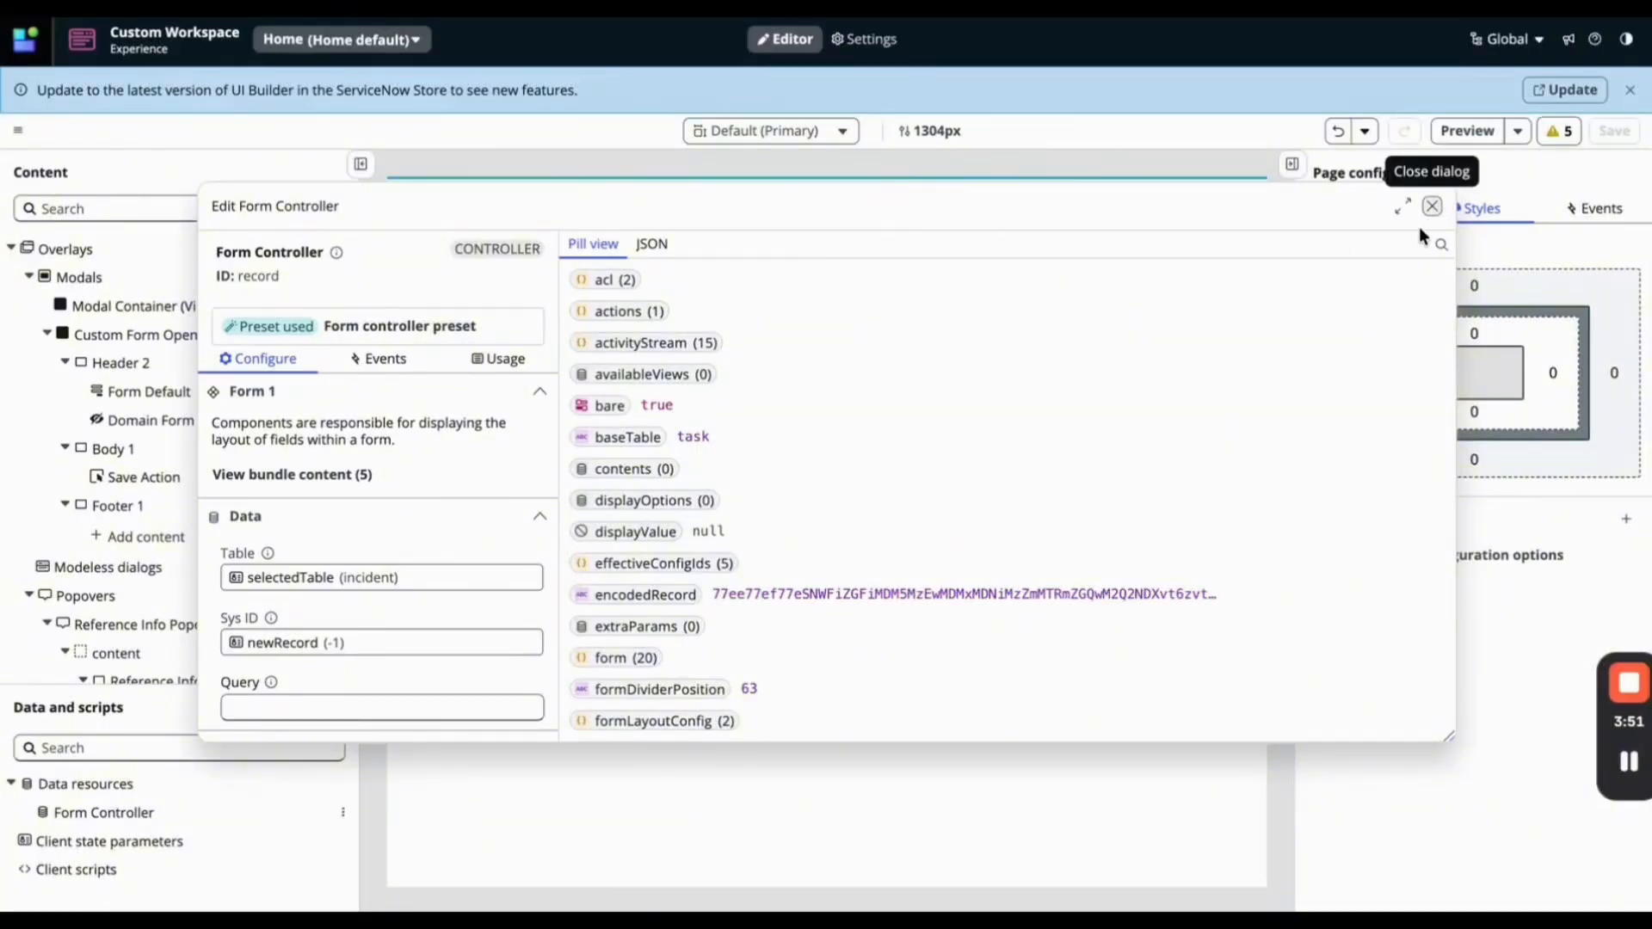
click(1432, 207)
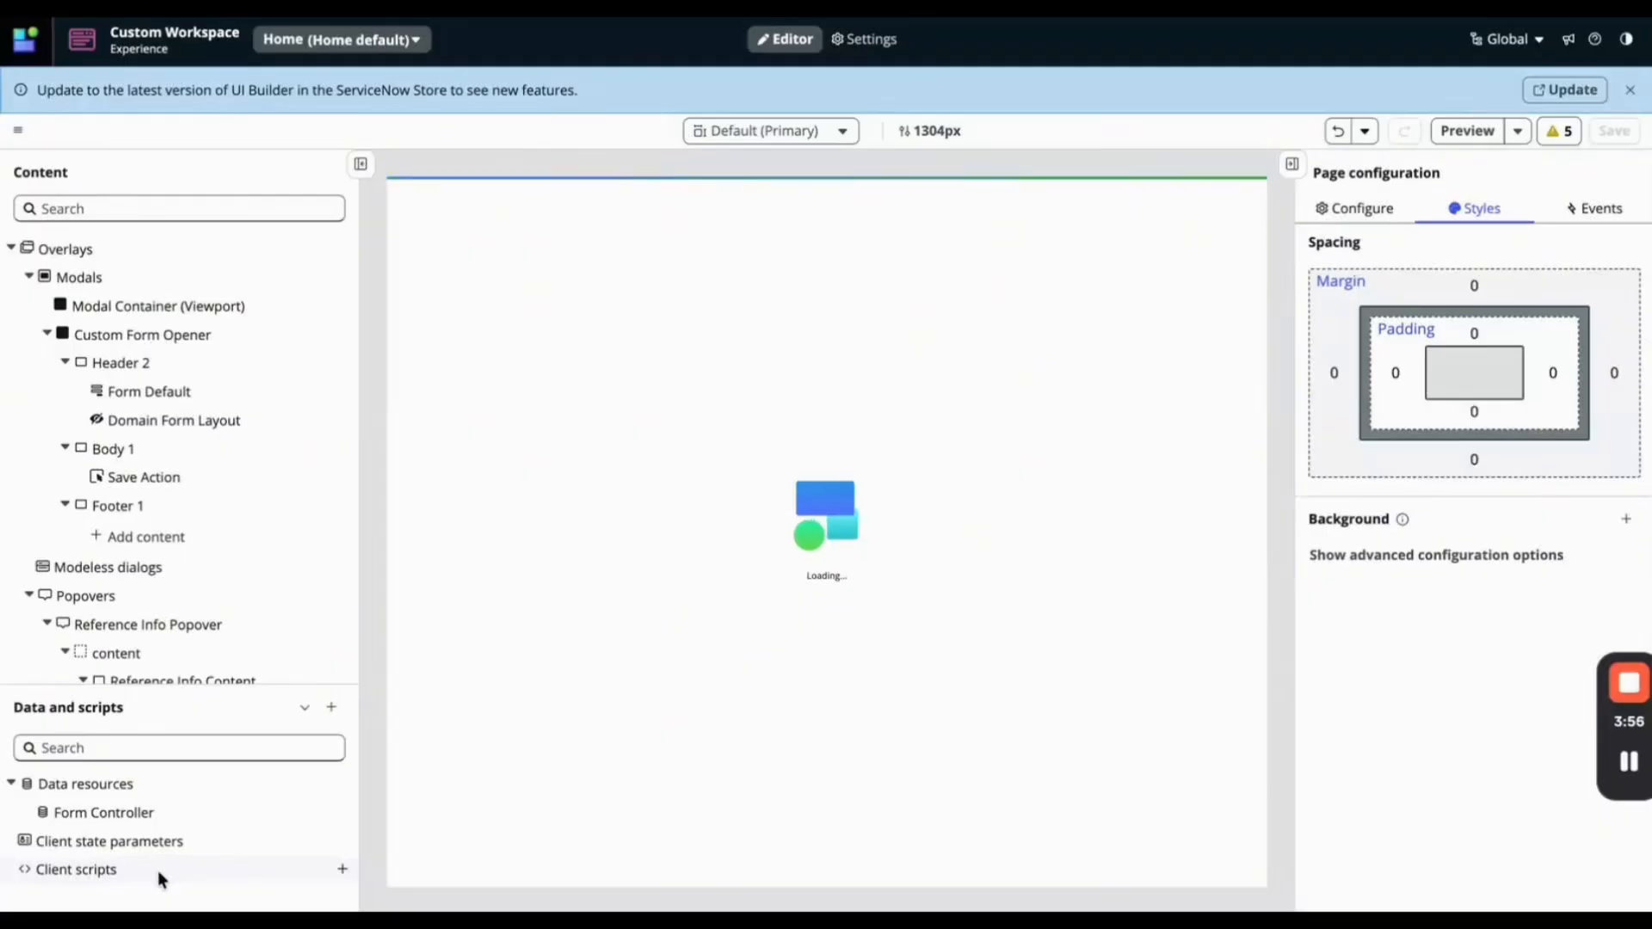
Create a new client script on the page and name it TableSearch.
click(343, 870)
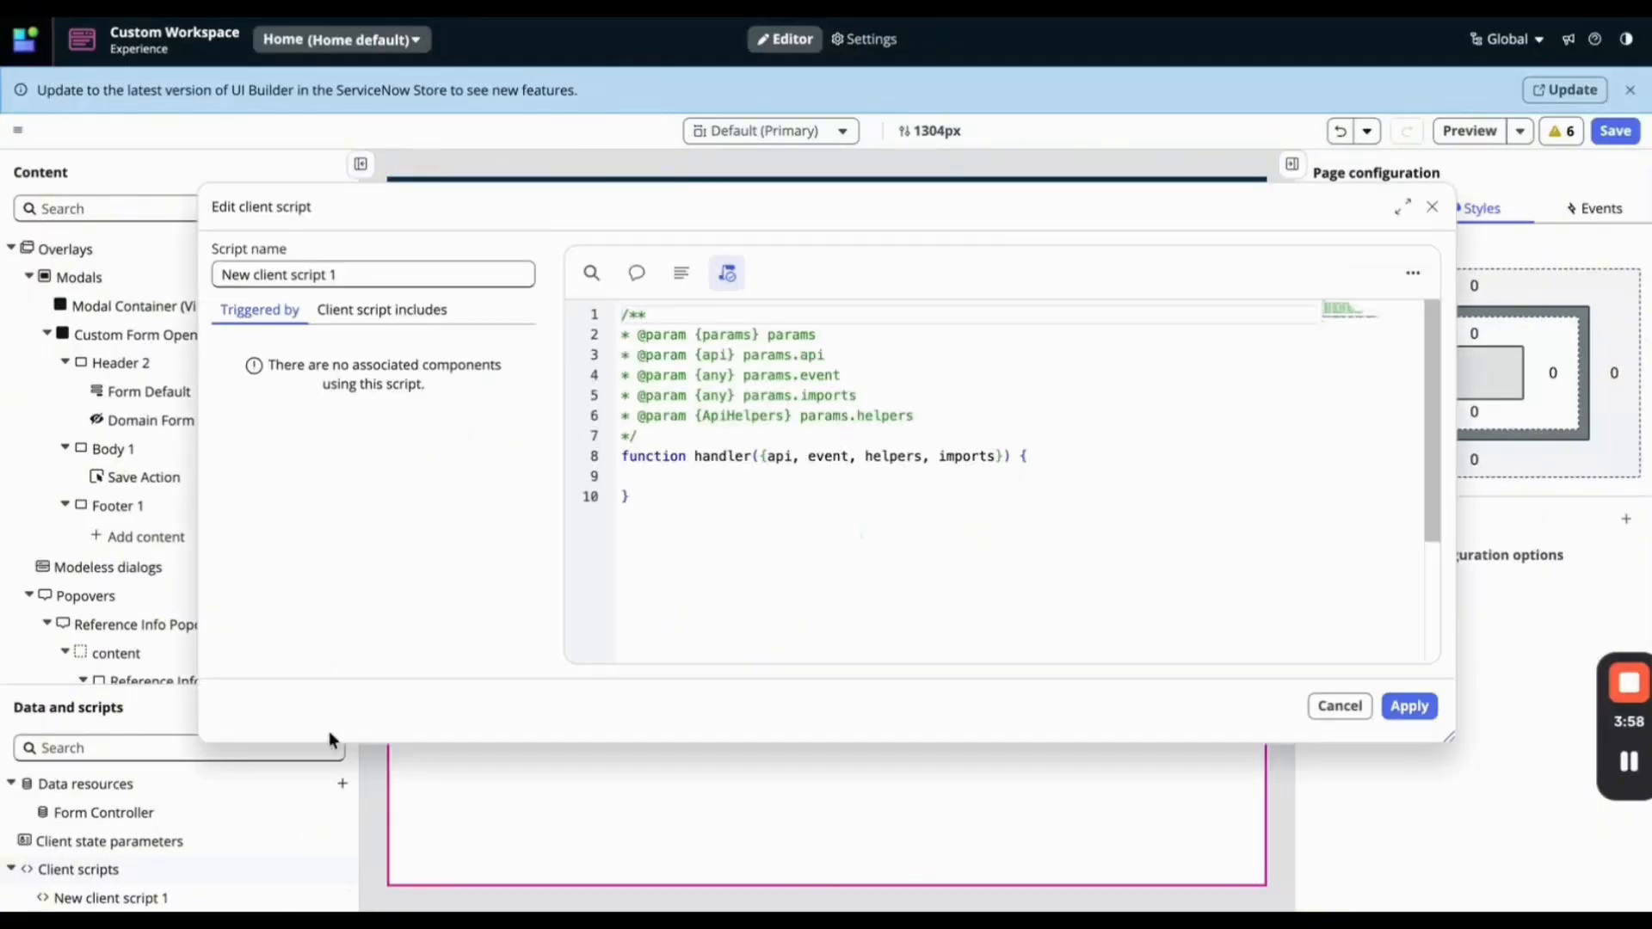
triple_click(288, 275)
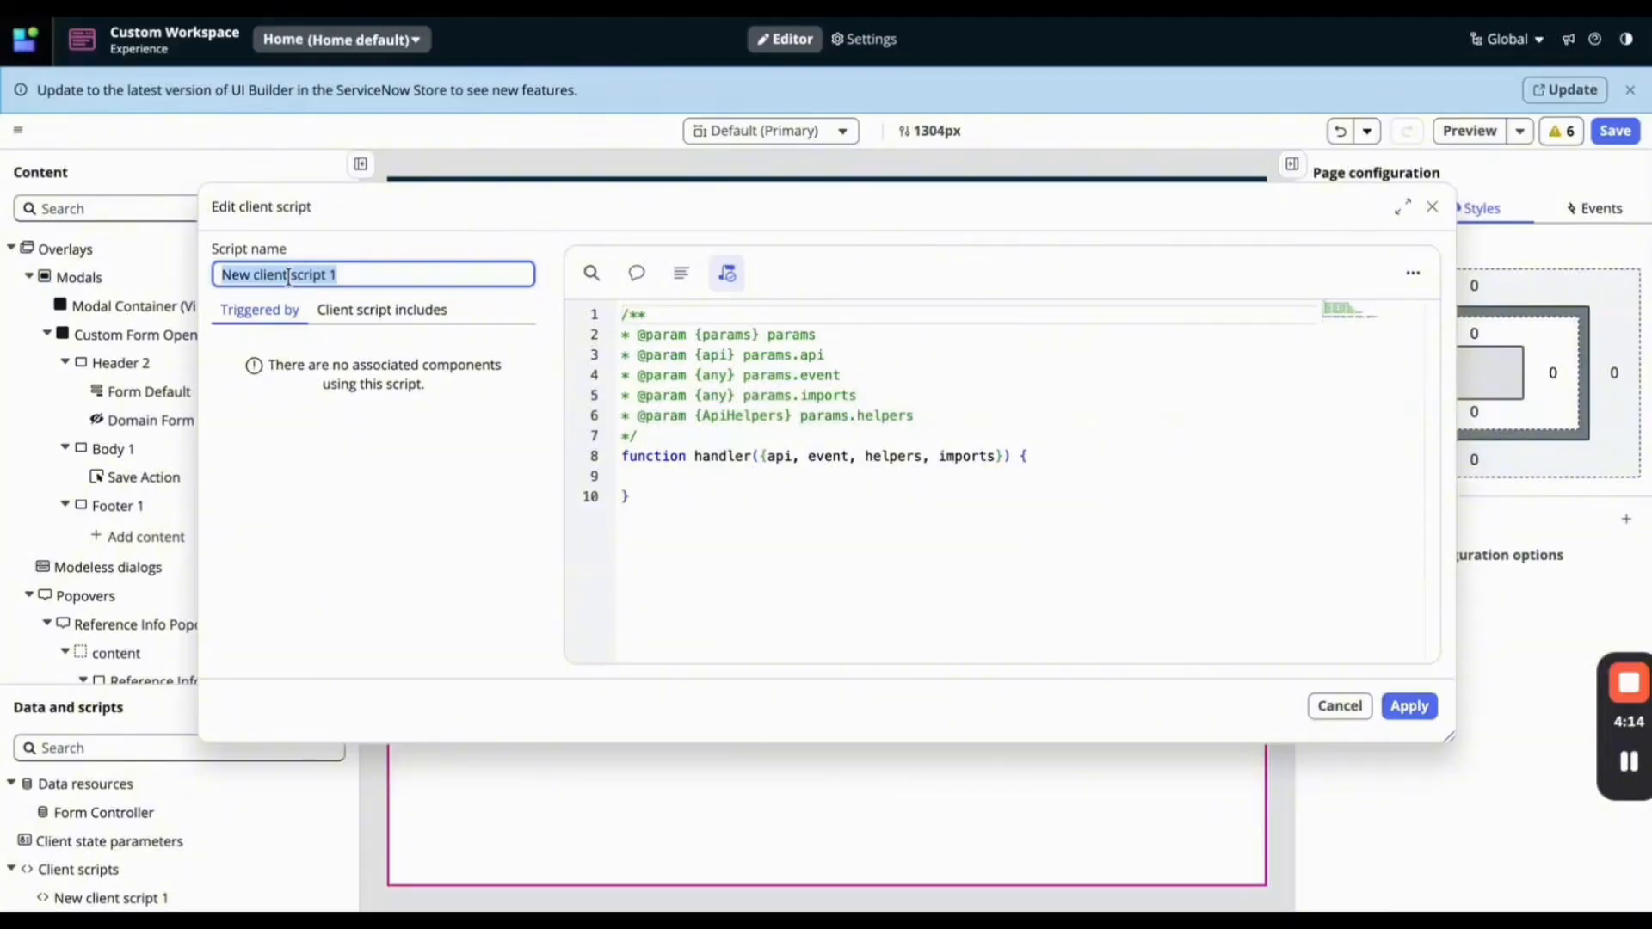
text(Tab)
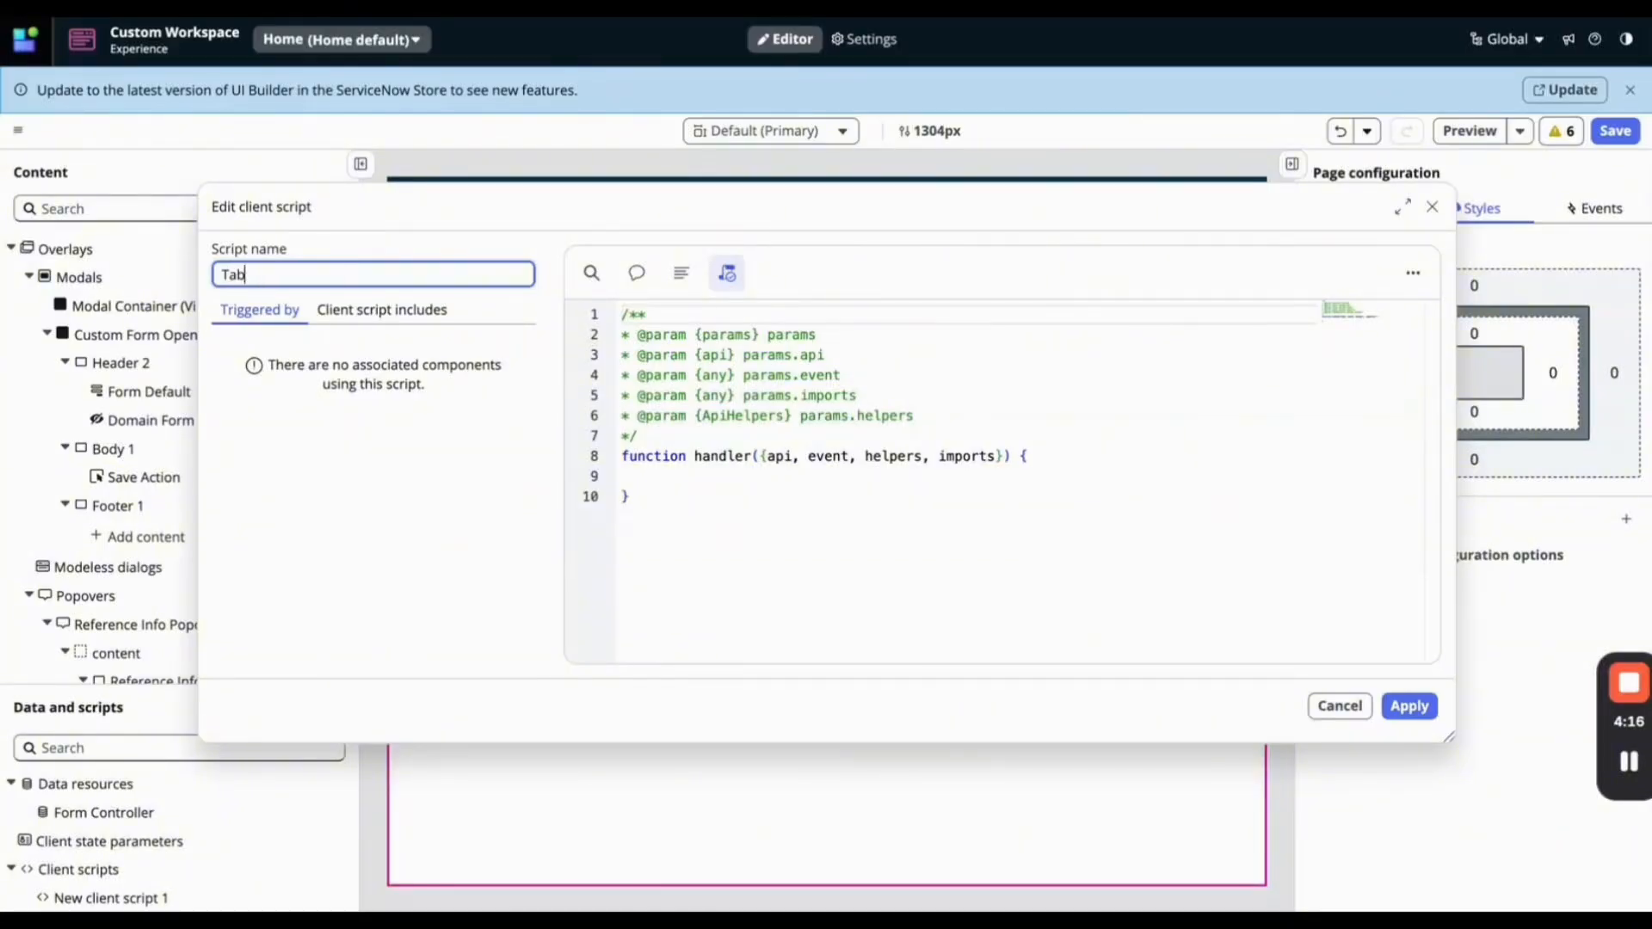
text(leSearch)
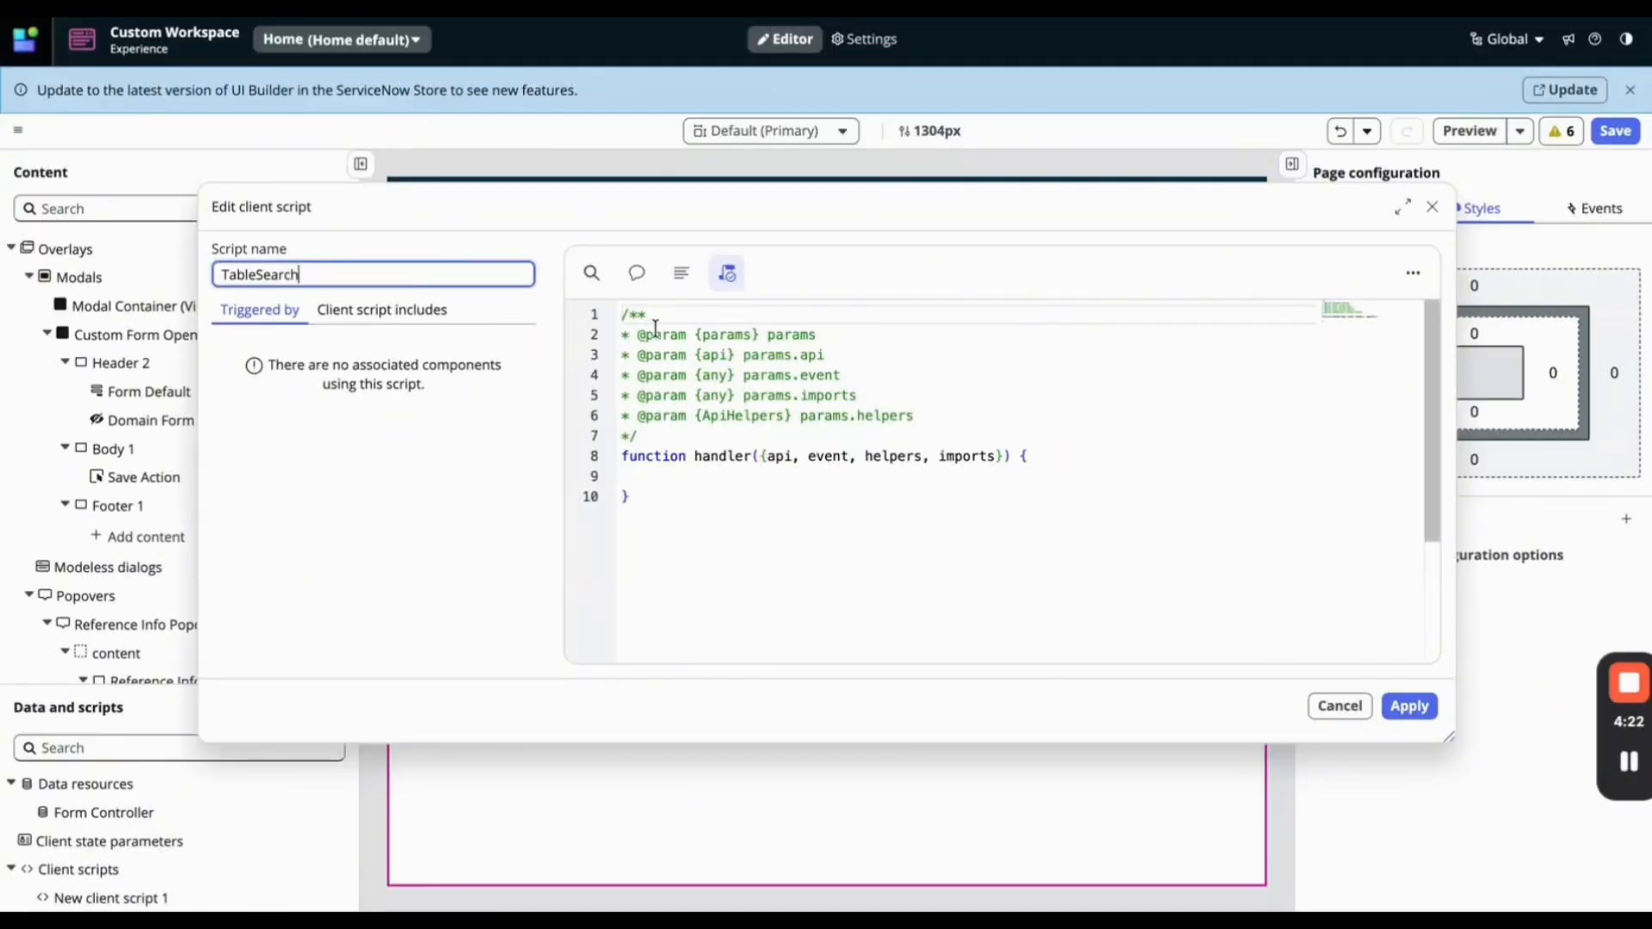
Rename the client script as passTableSelection.
click(1074, 451)
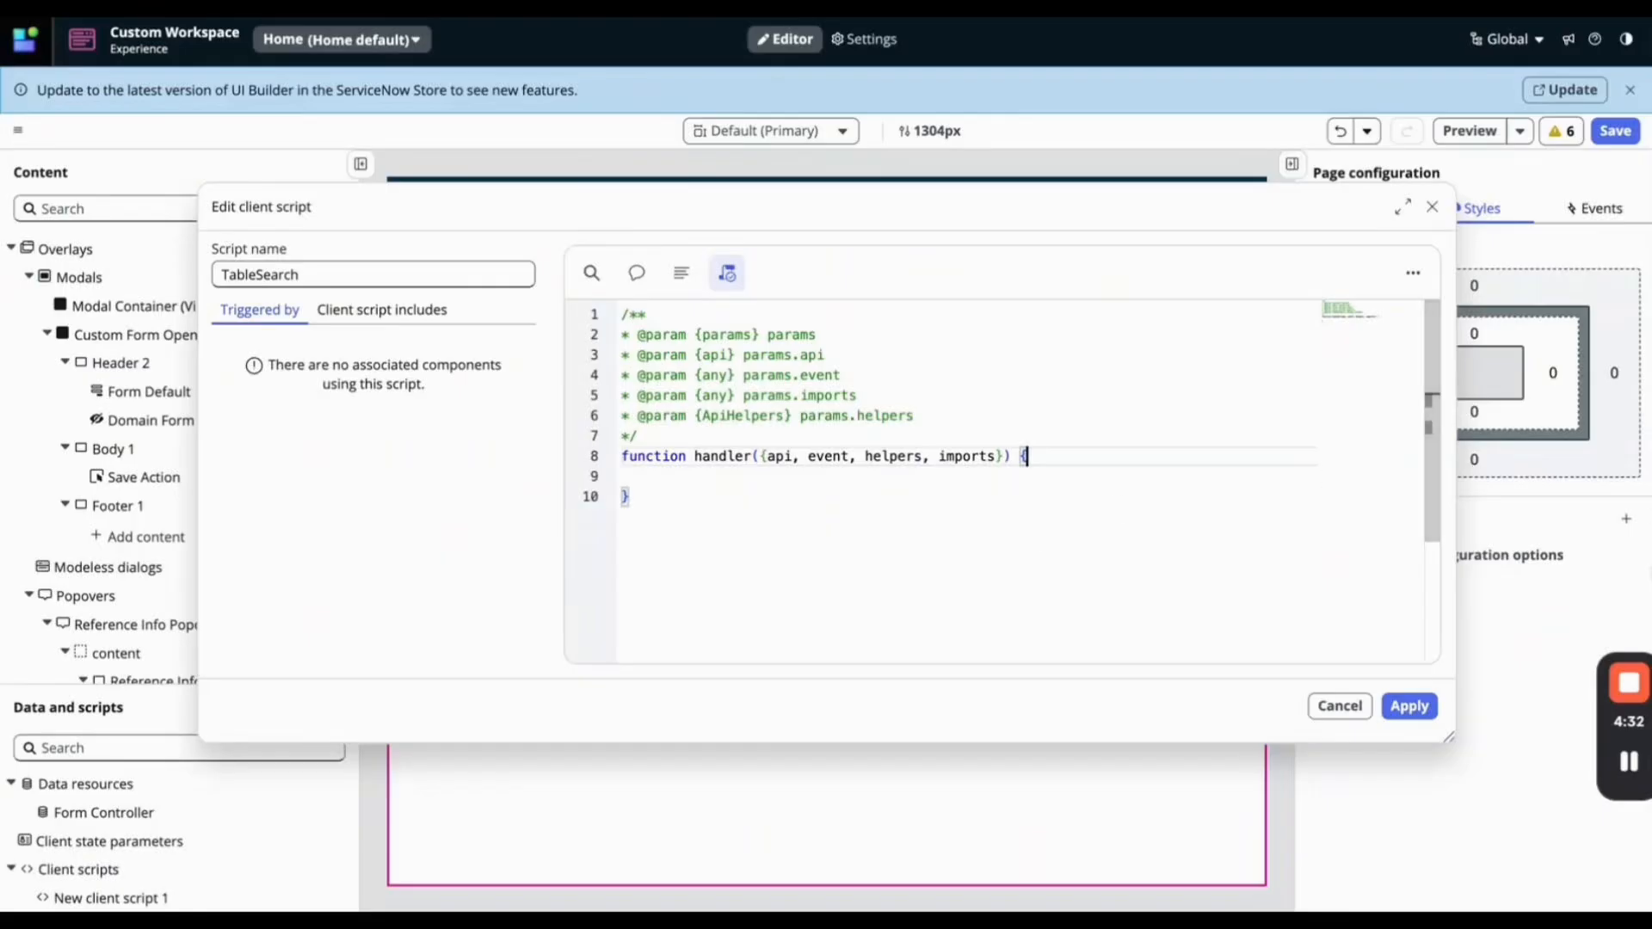
mouse_move(1632, 764)
click(308, 273)
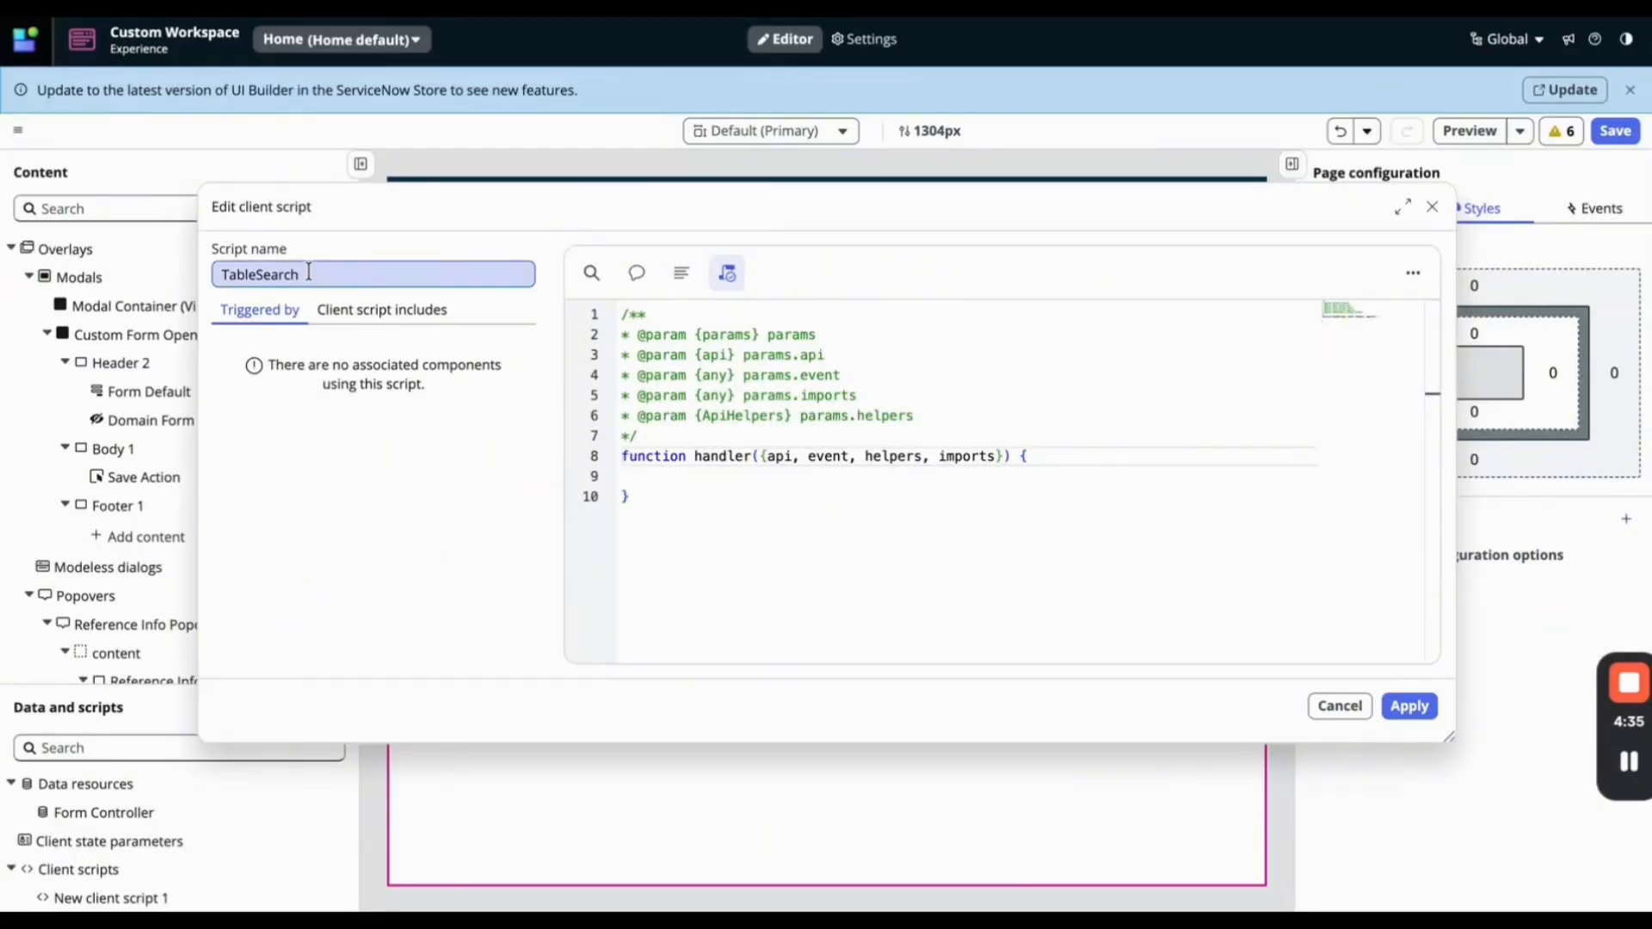
click(380, 276)
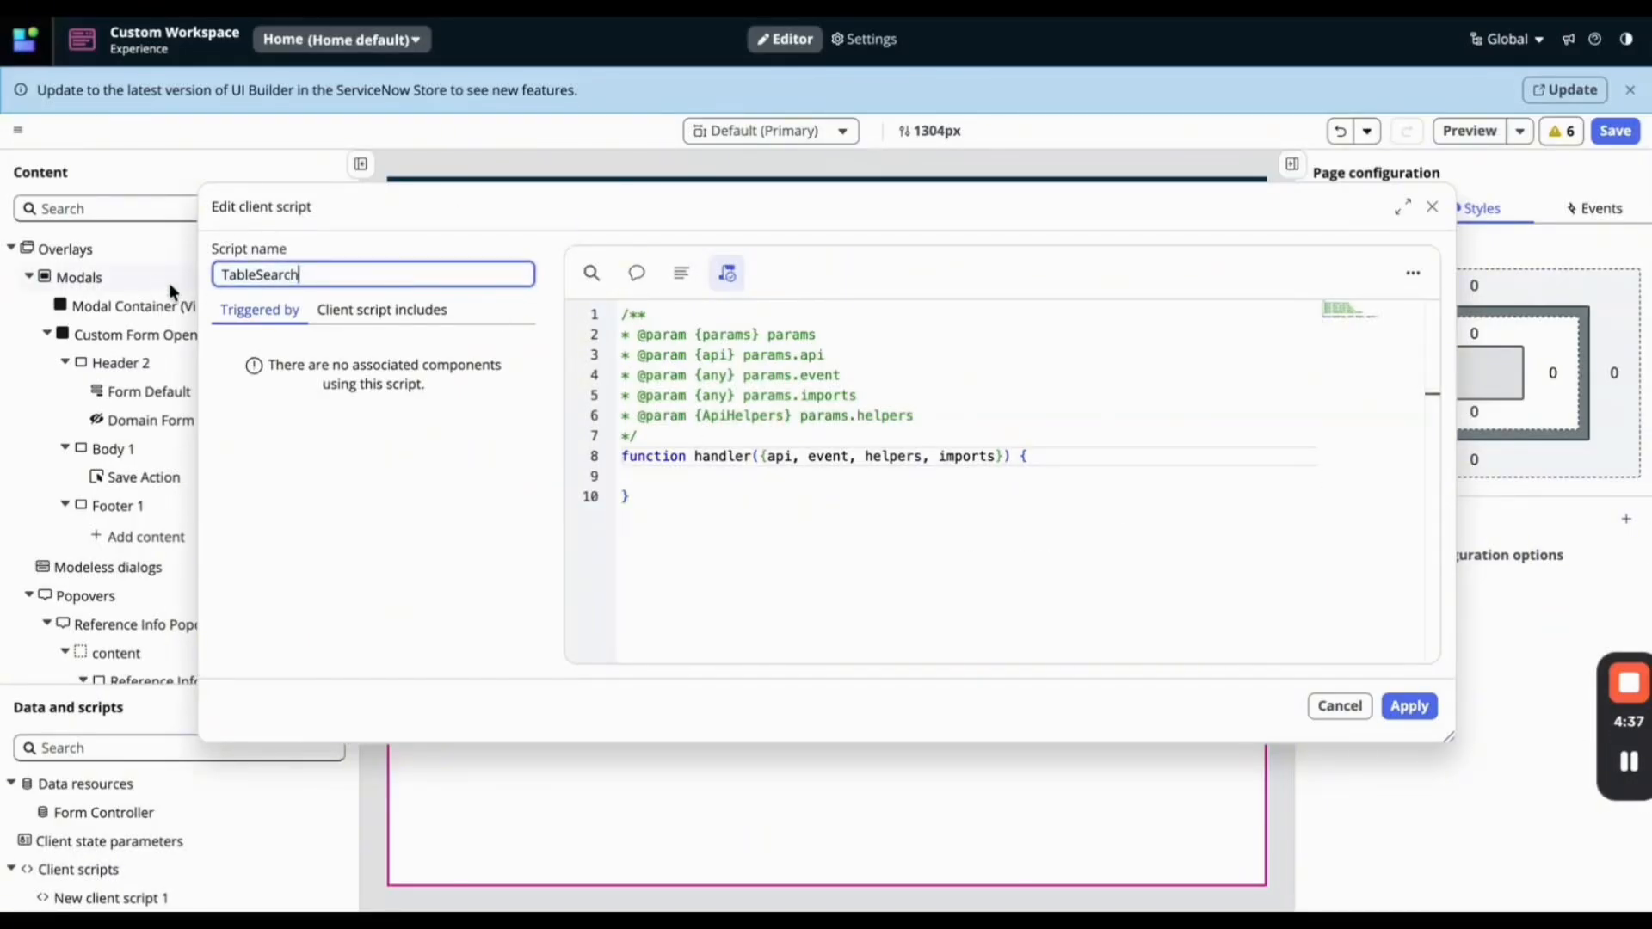
click(258, 282)
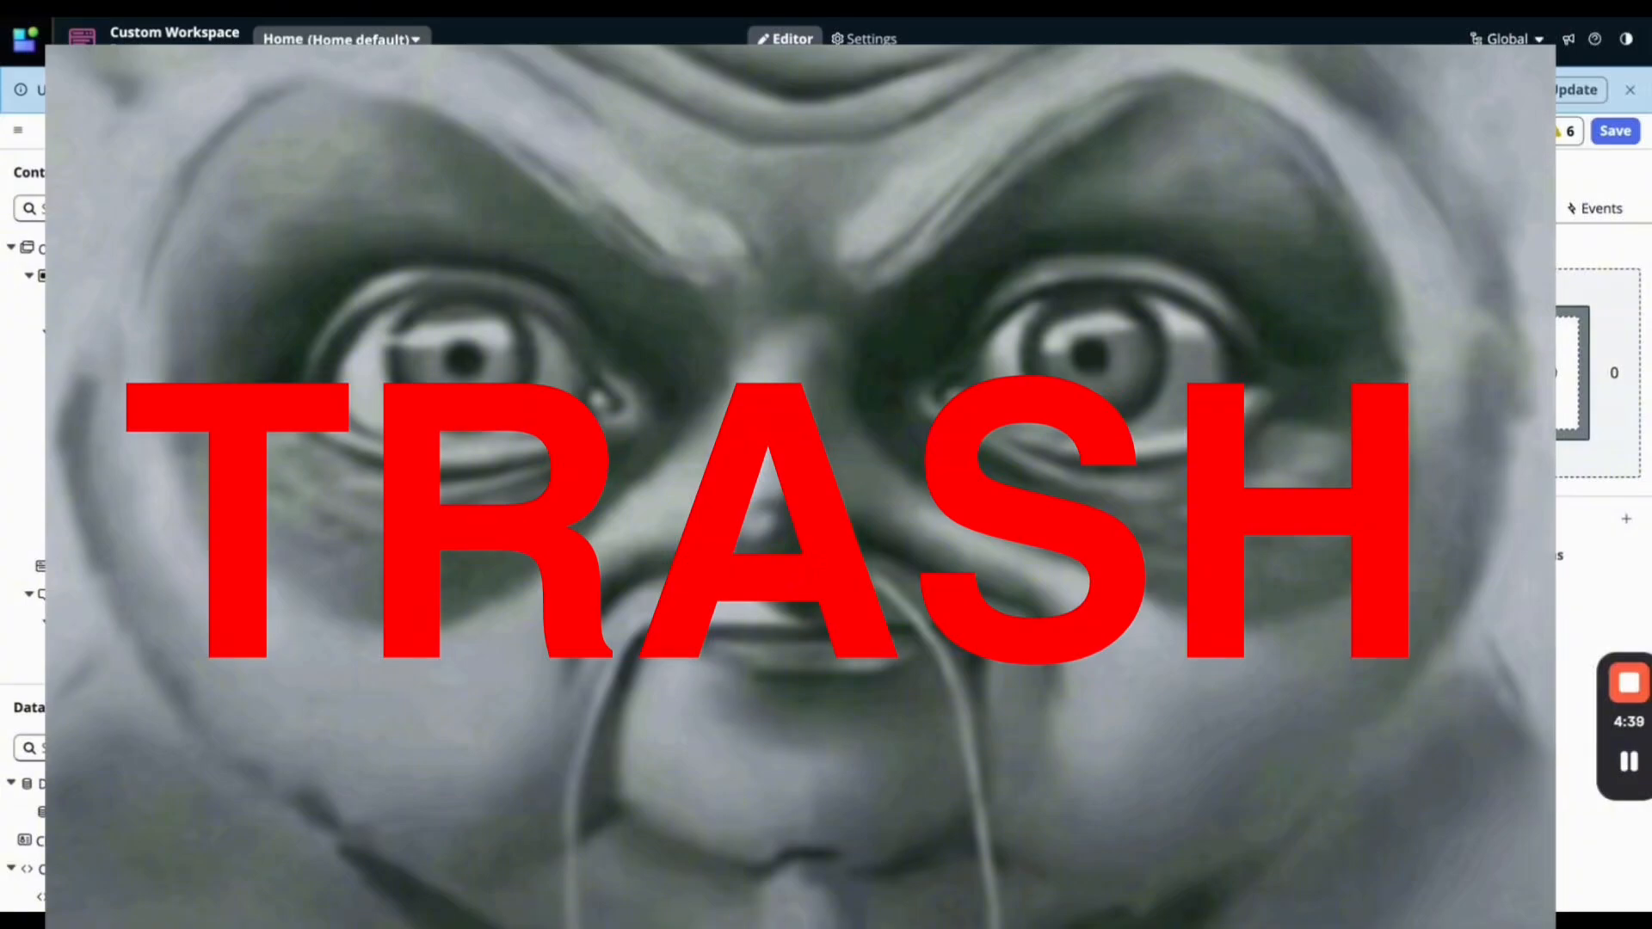
text(passTabl)
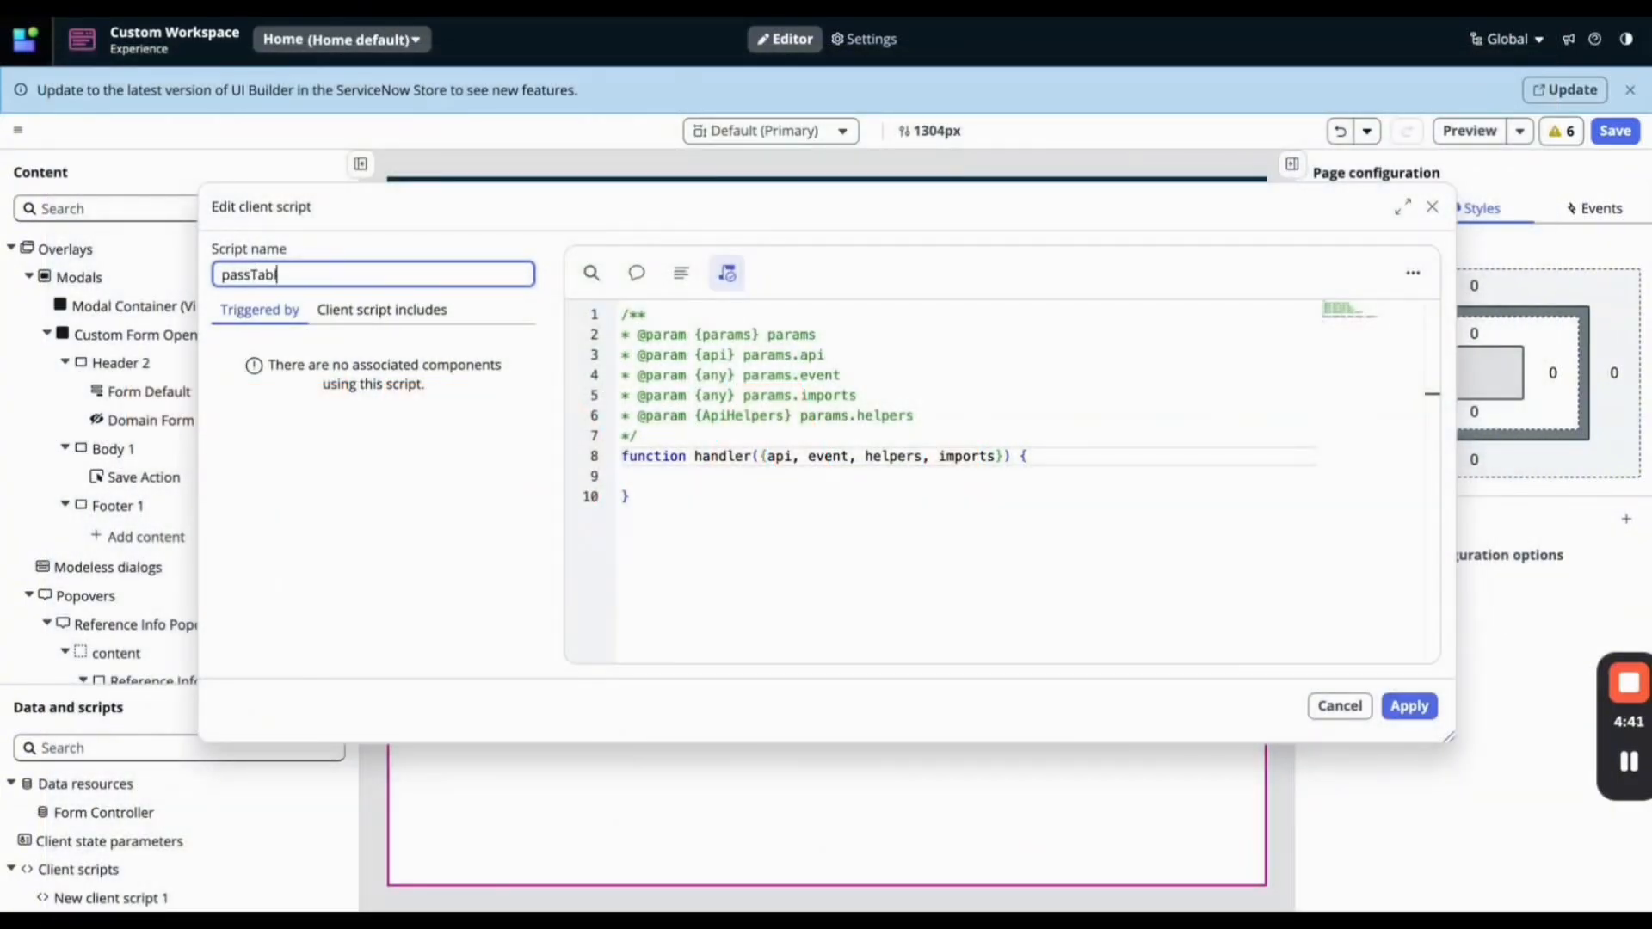
text(eSelection)
Write api.setState("selectedTable", event.payload.value[0].toString()) in the passTableSelection handler, apply the script and save the page.
click(1087, 453)
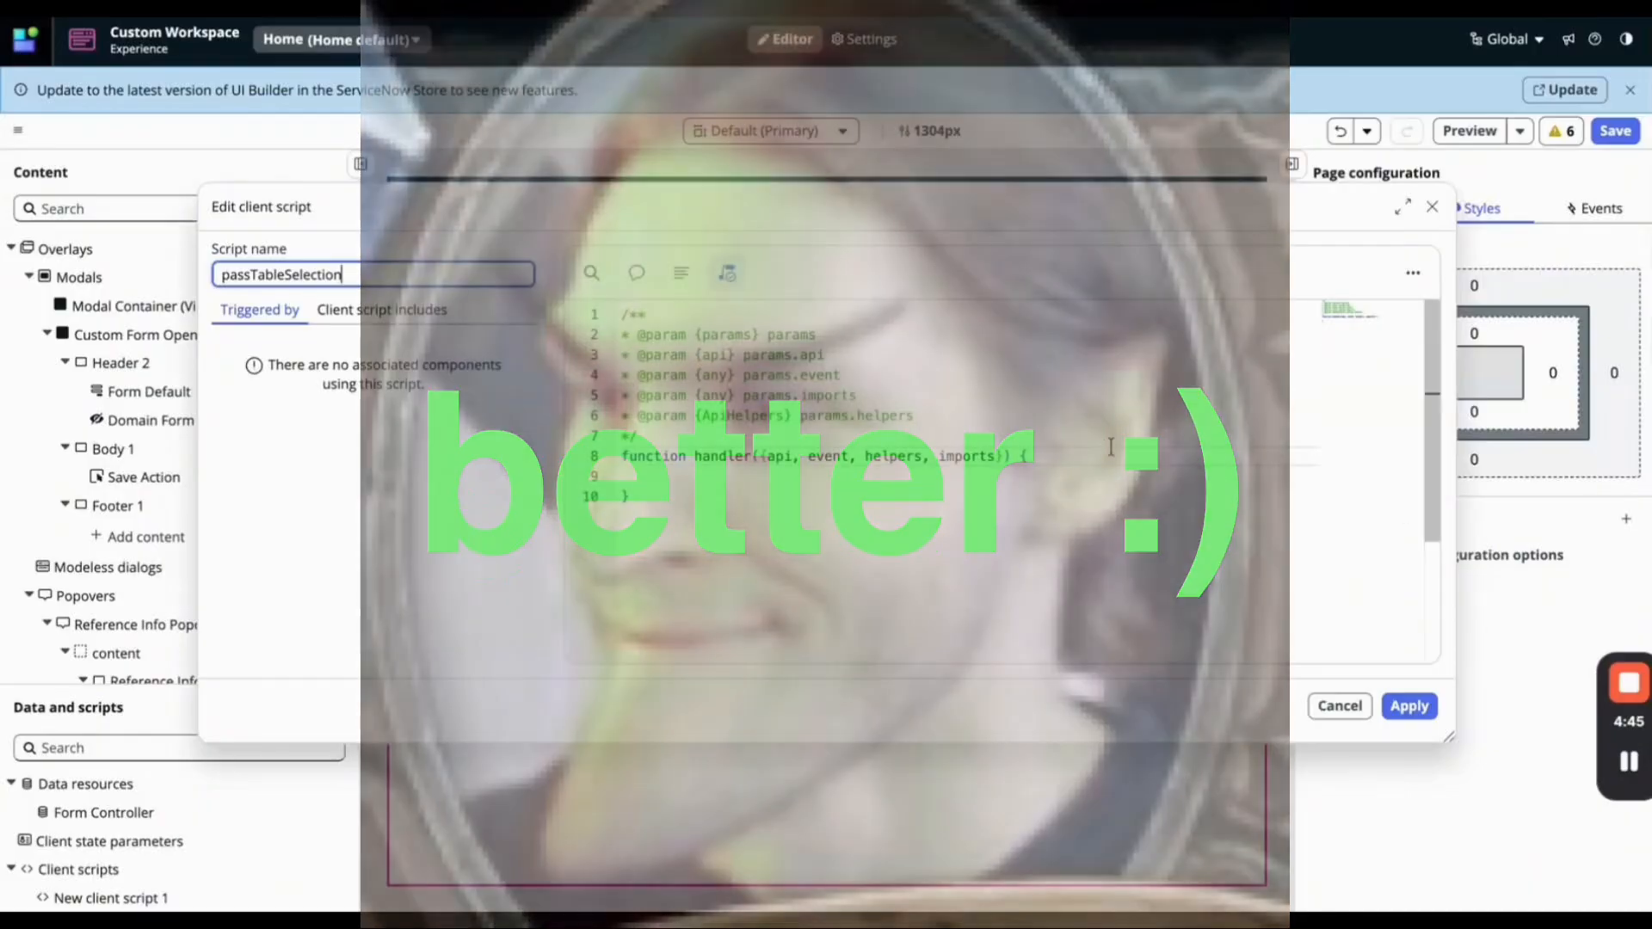
key(Return)
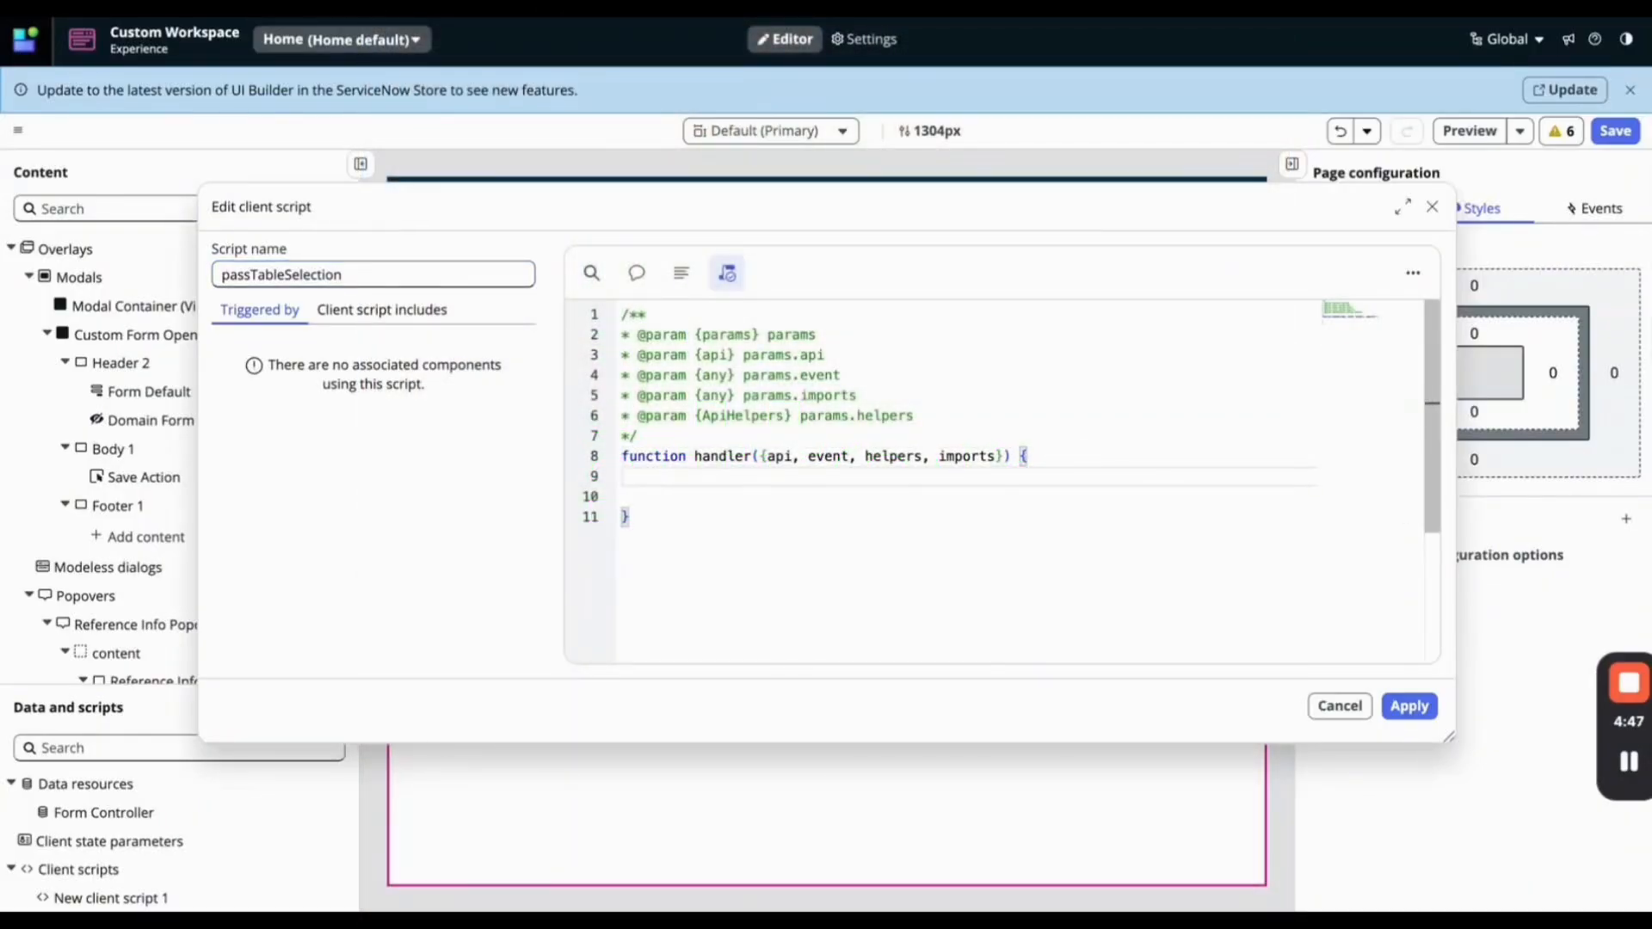
text(ap)
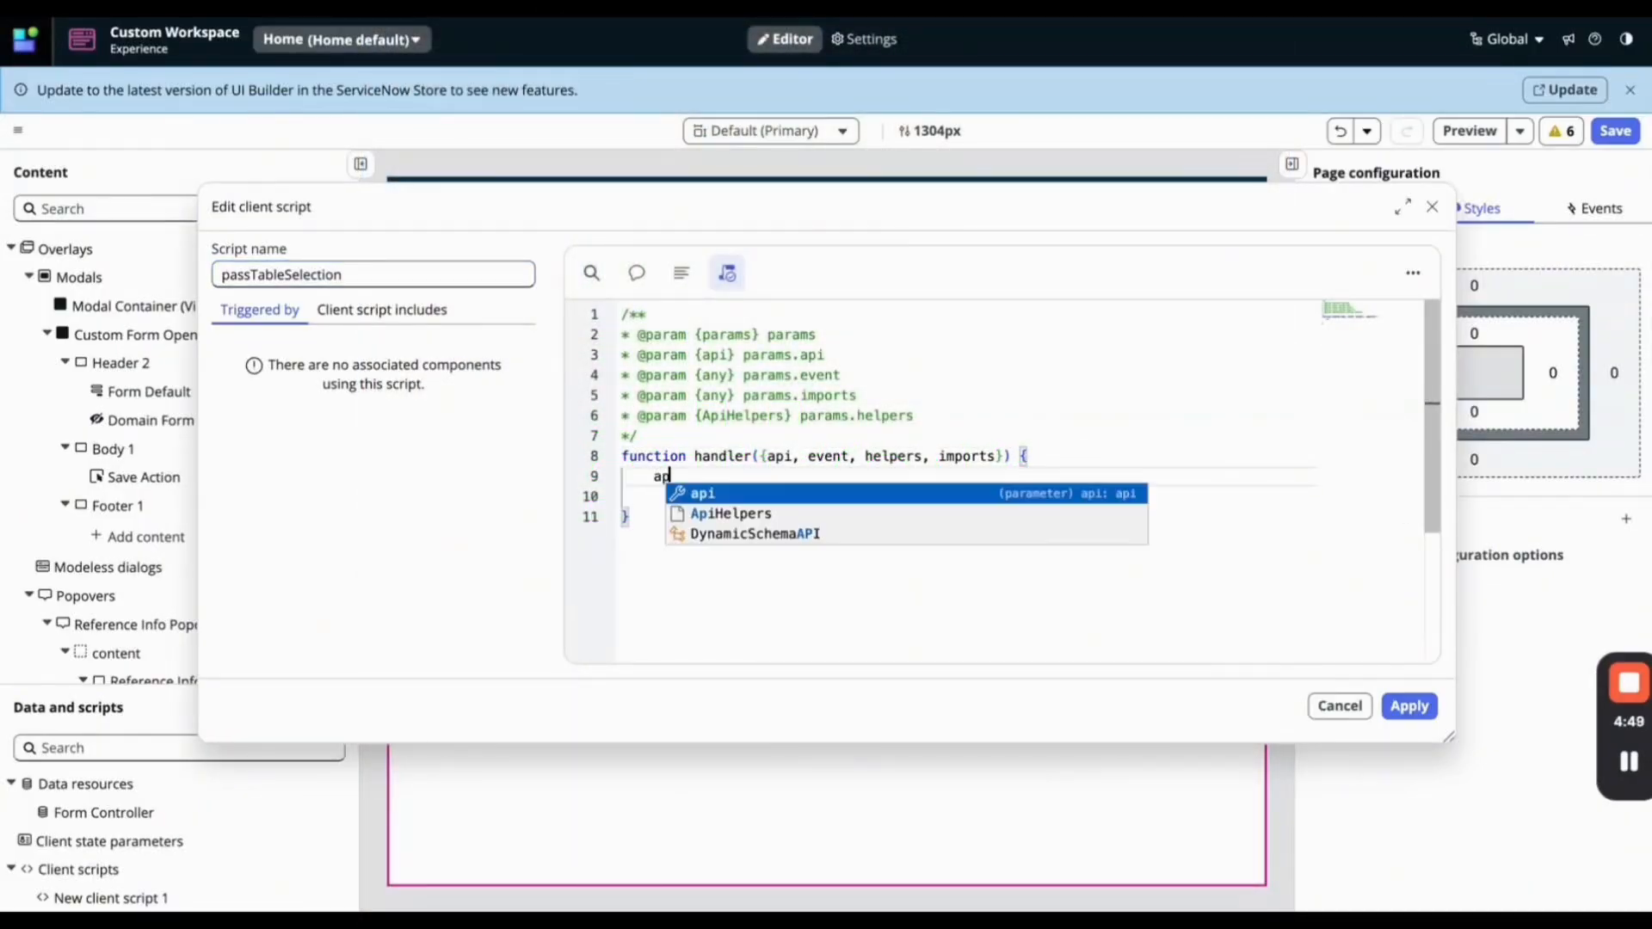
text(i.setState("selectedTa)
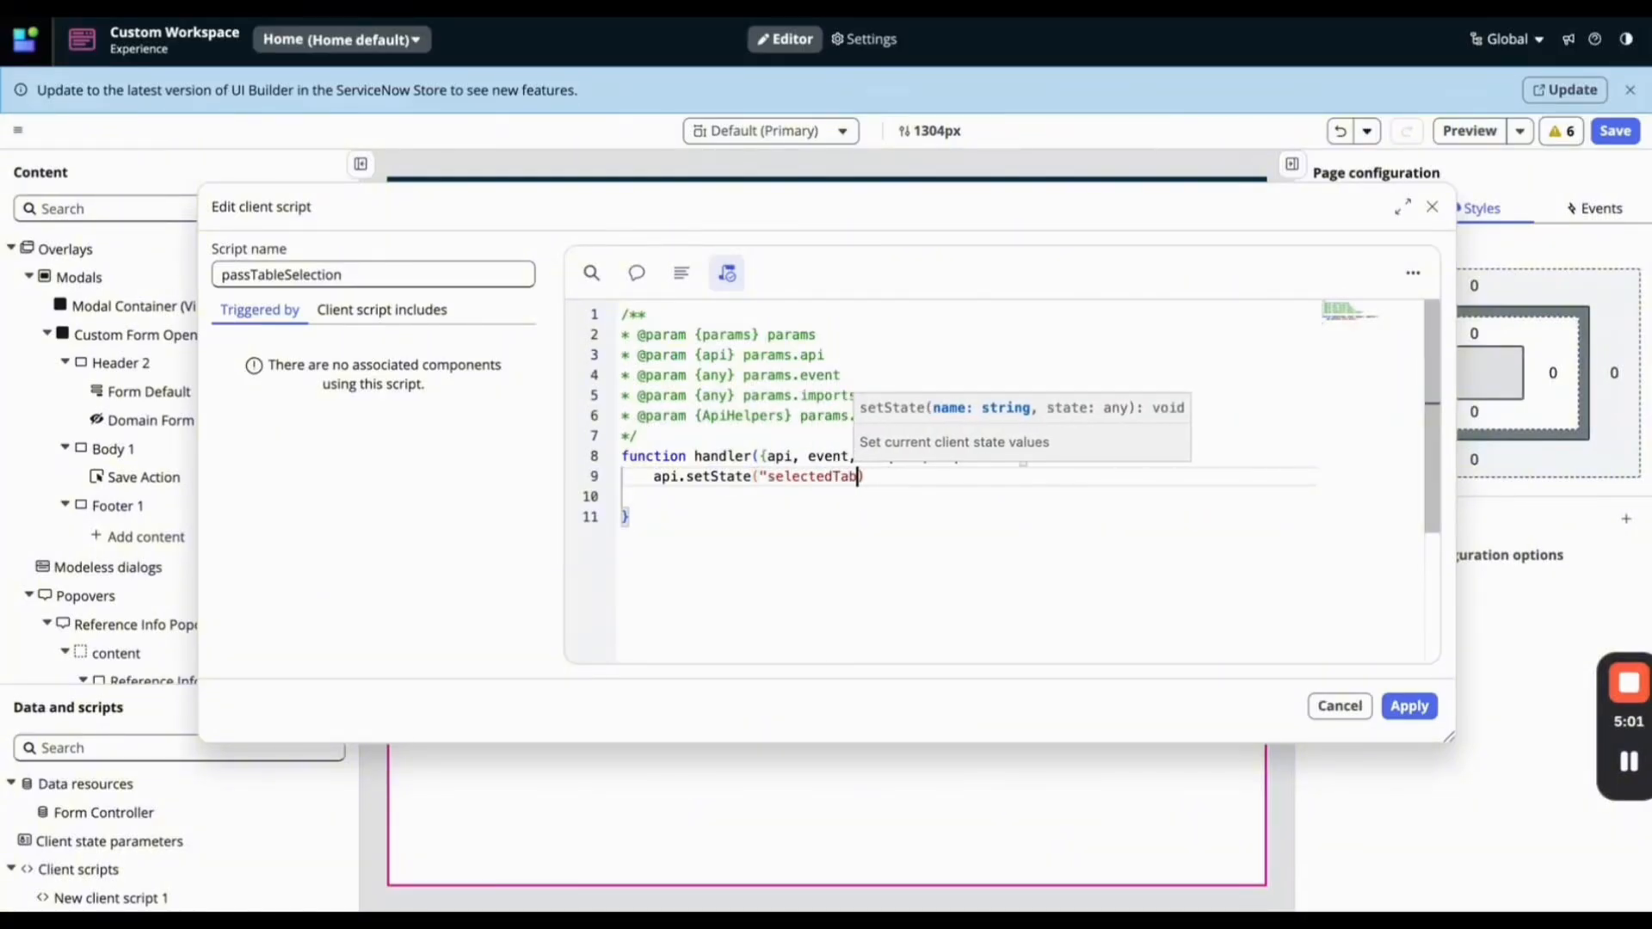
text(ble",)
text( event.payload.value[0])
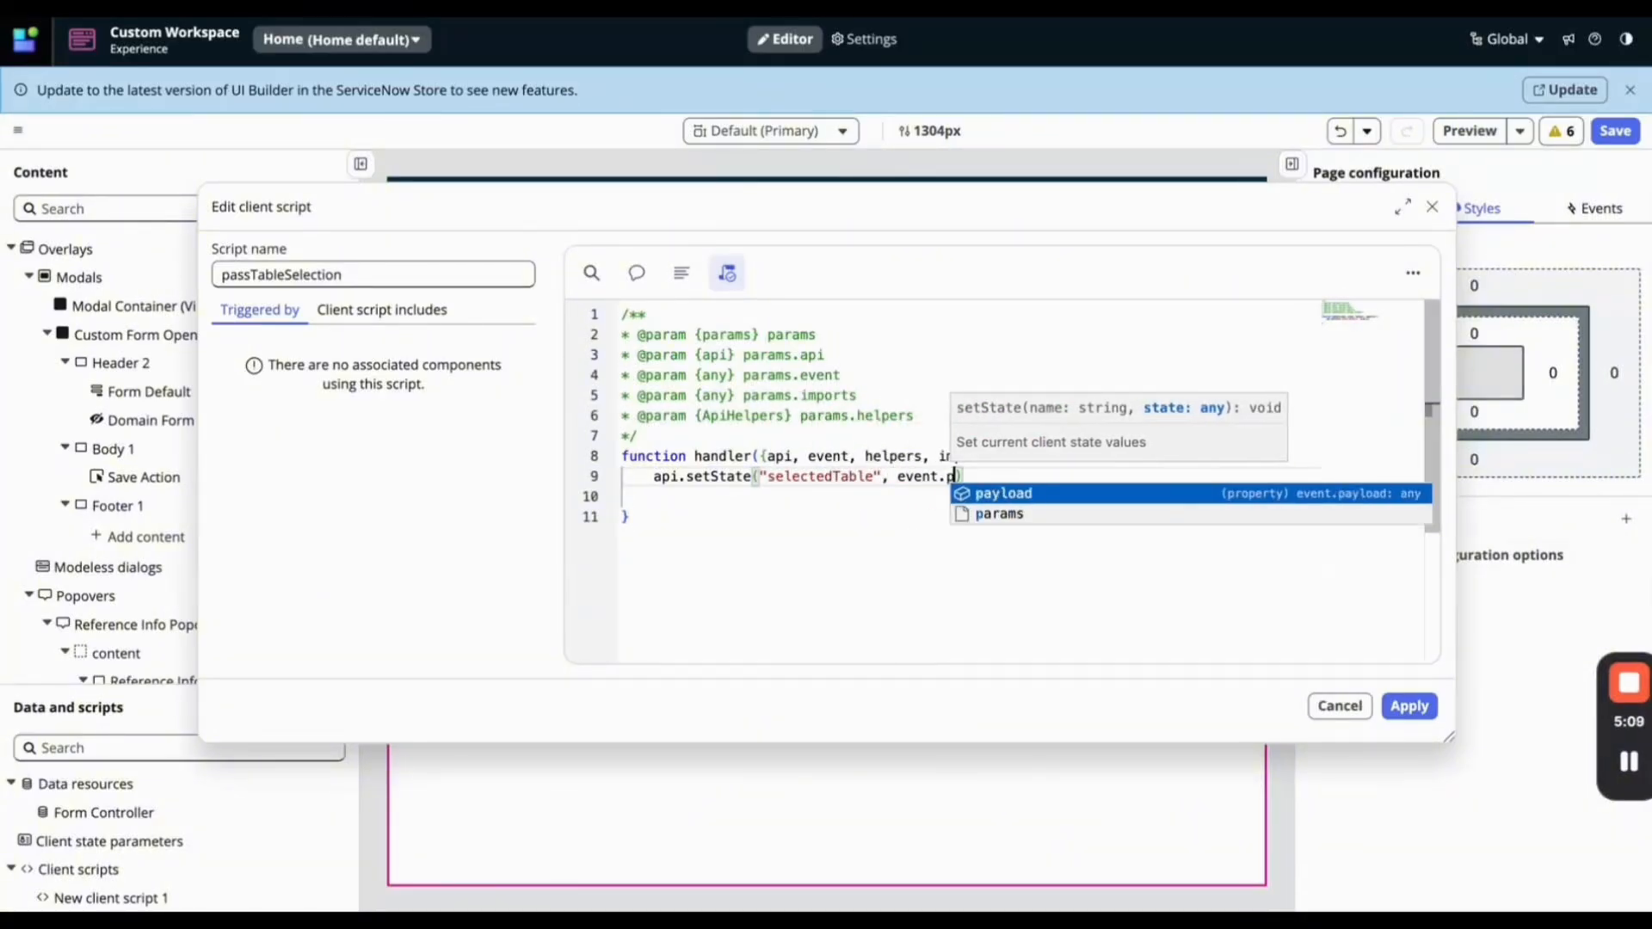
text(.toString())
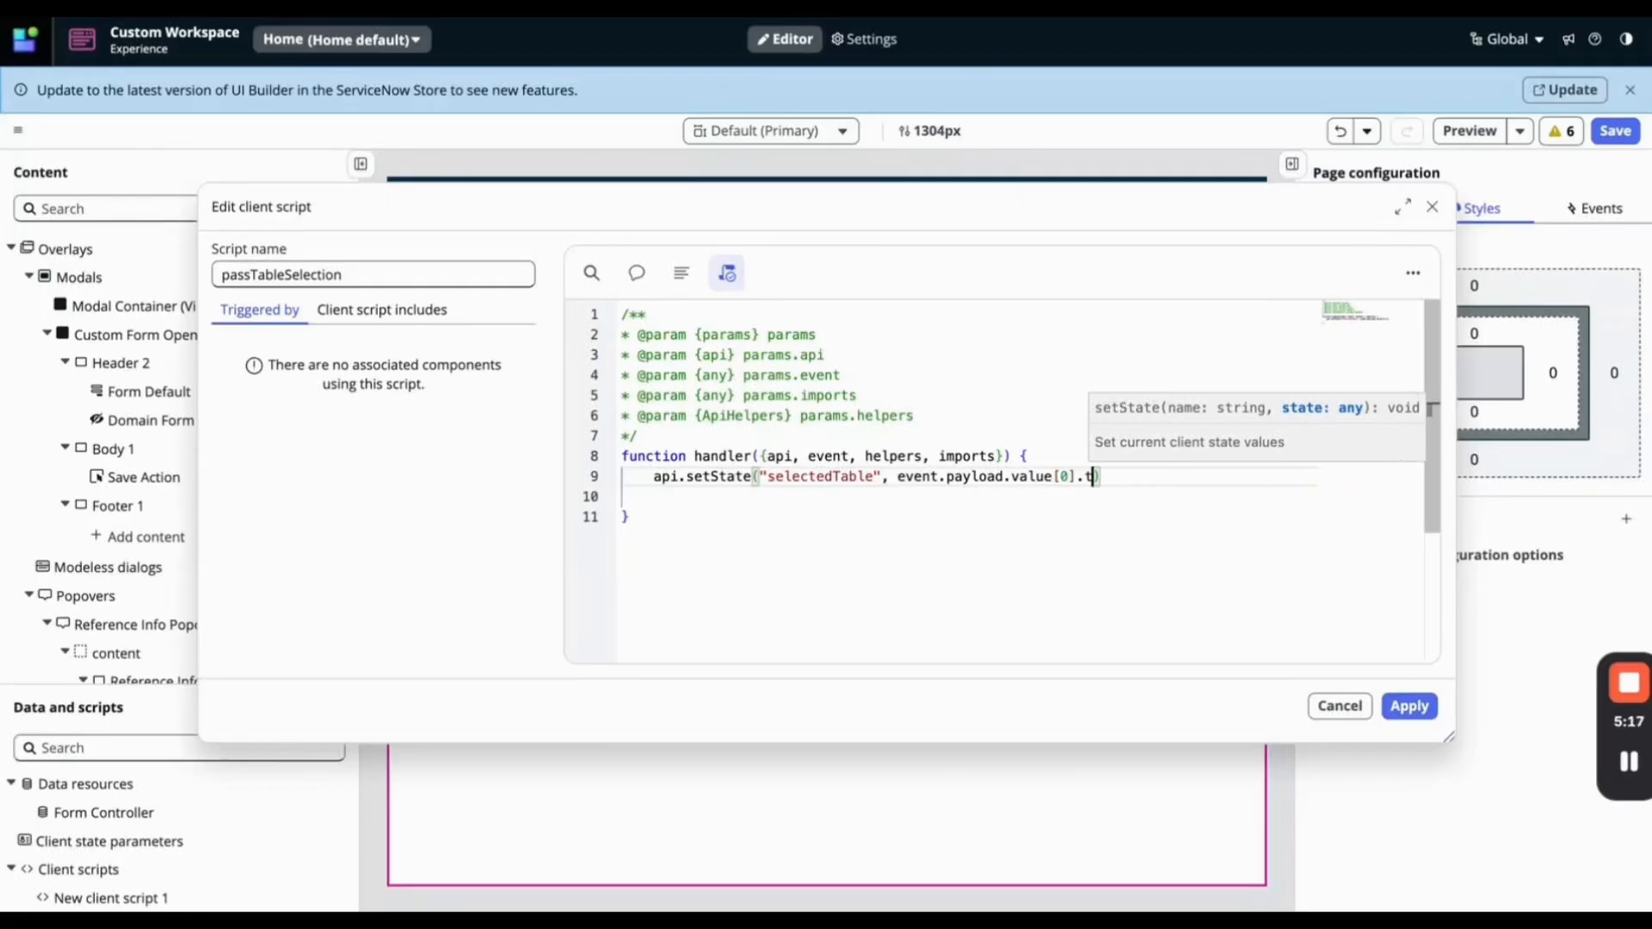
click(1403, 706)
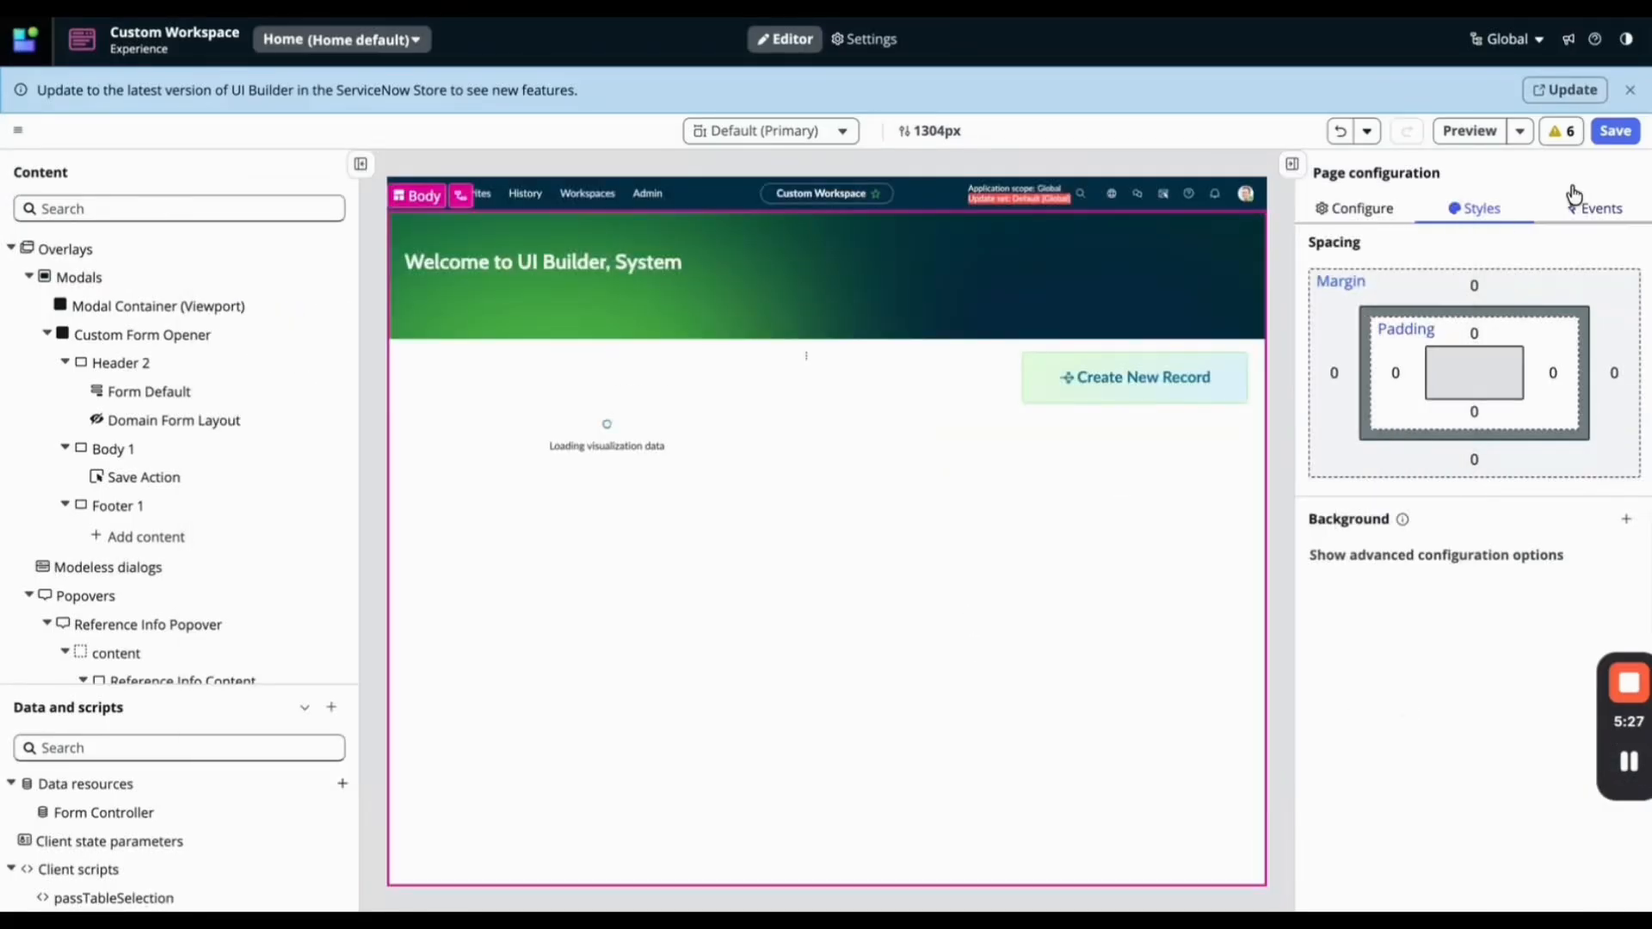
click(1635, 133)
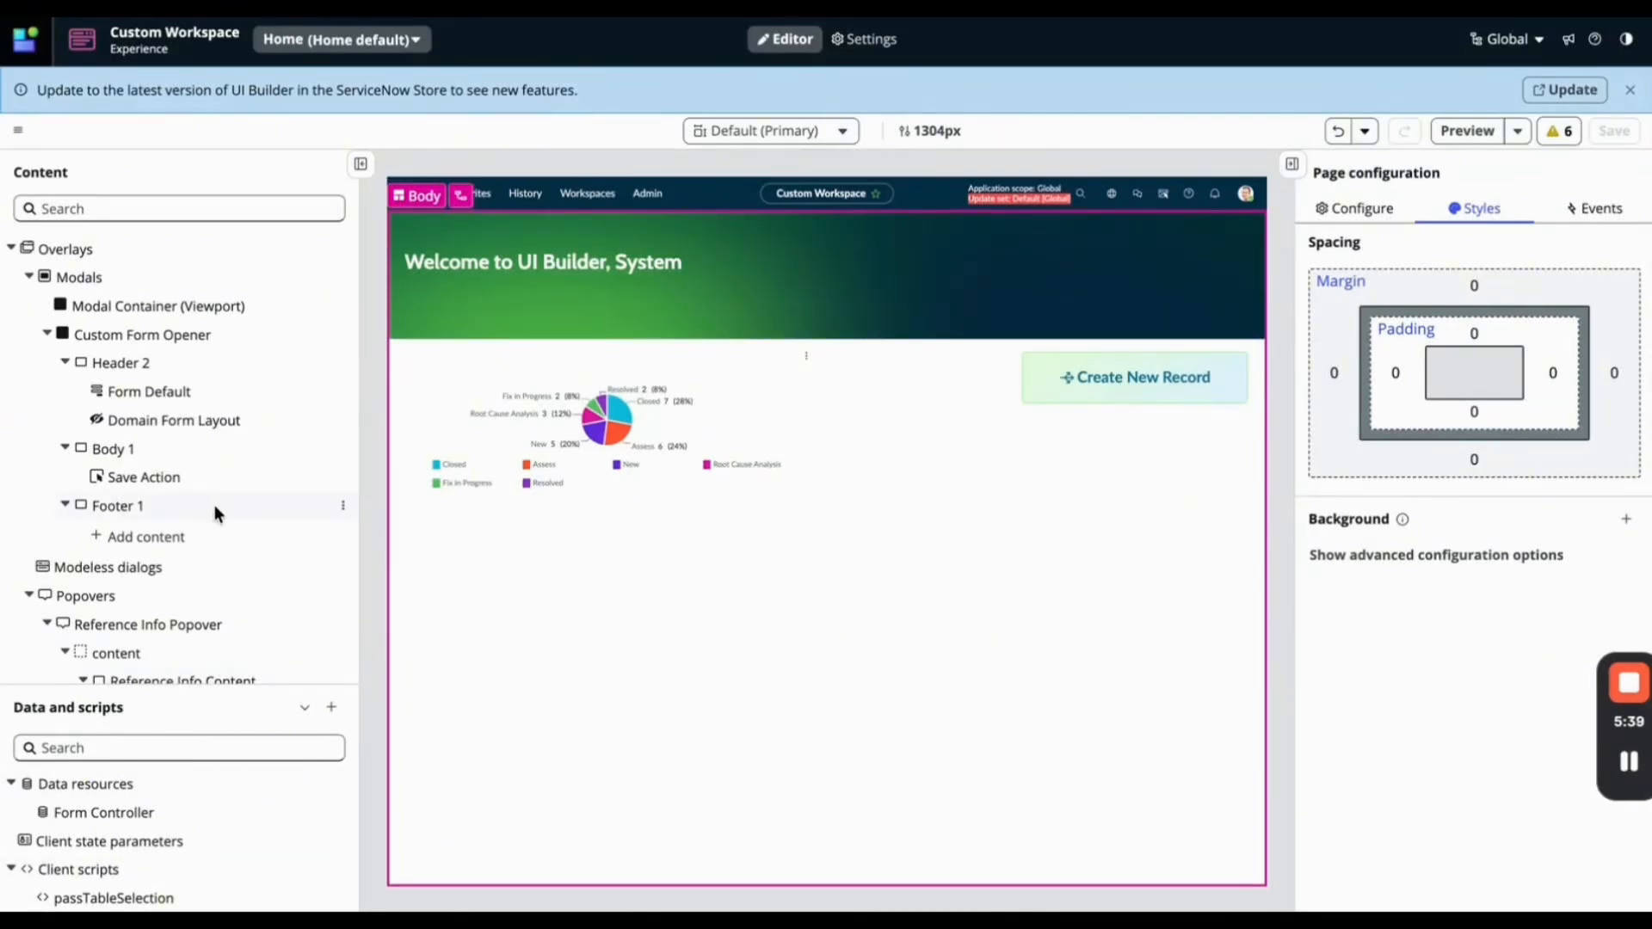
Add a Set client state parameter handler for selectedTable to the Item selected event of the Select Tables component.
scroll(258, 551, down, 4)
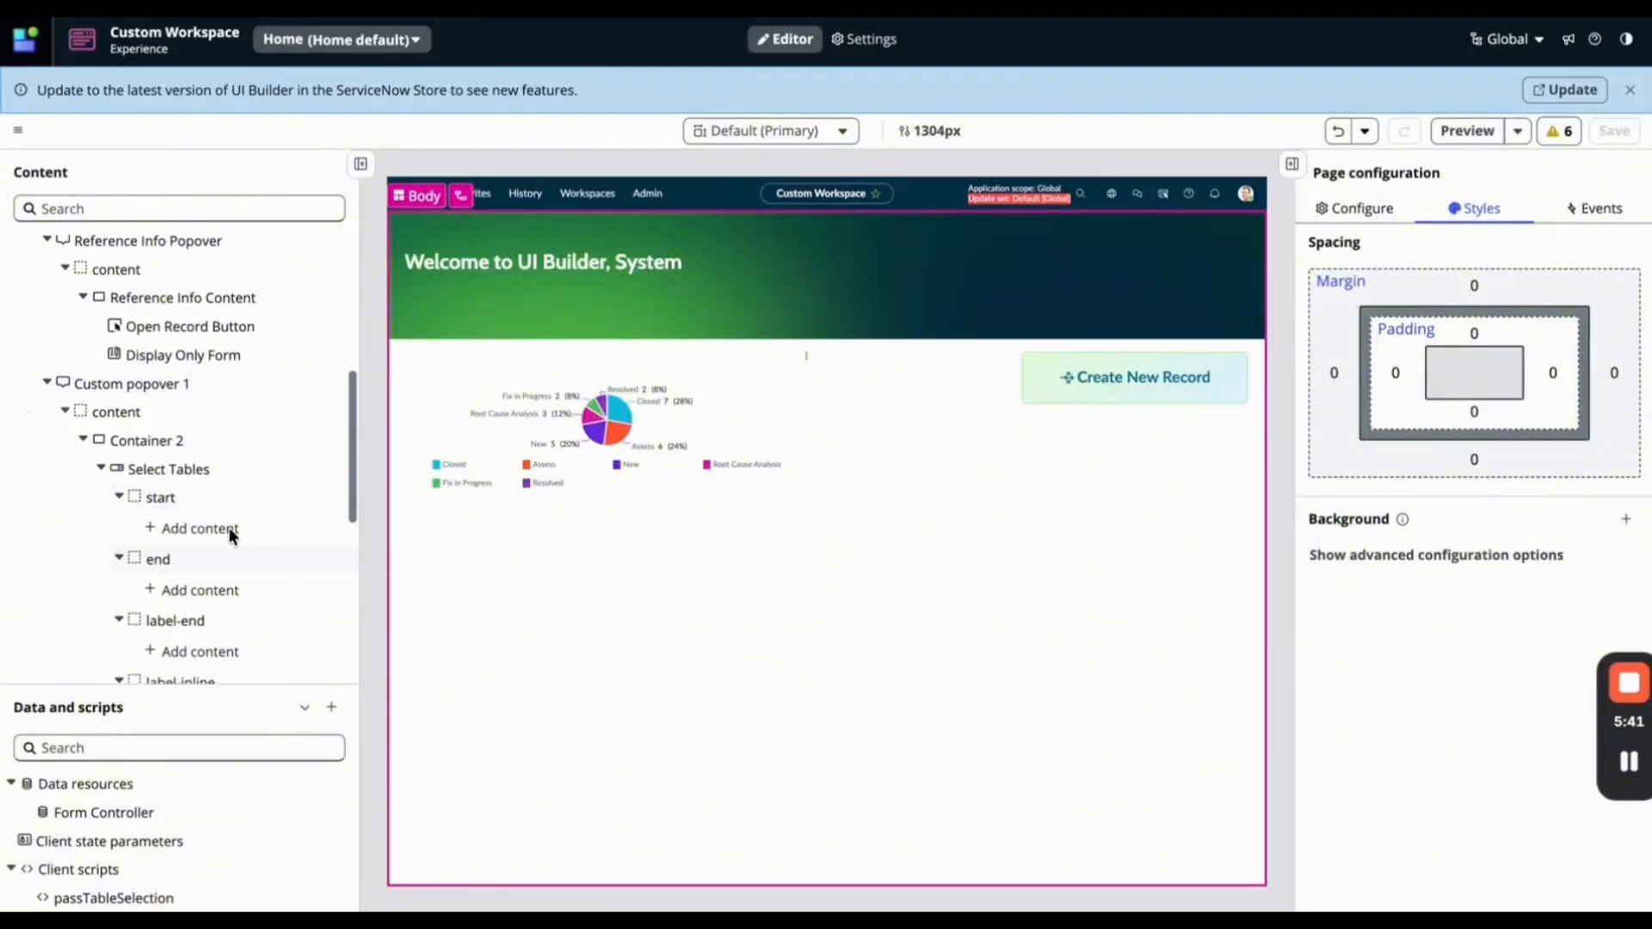
click(236, 467)
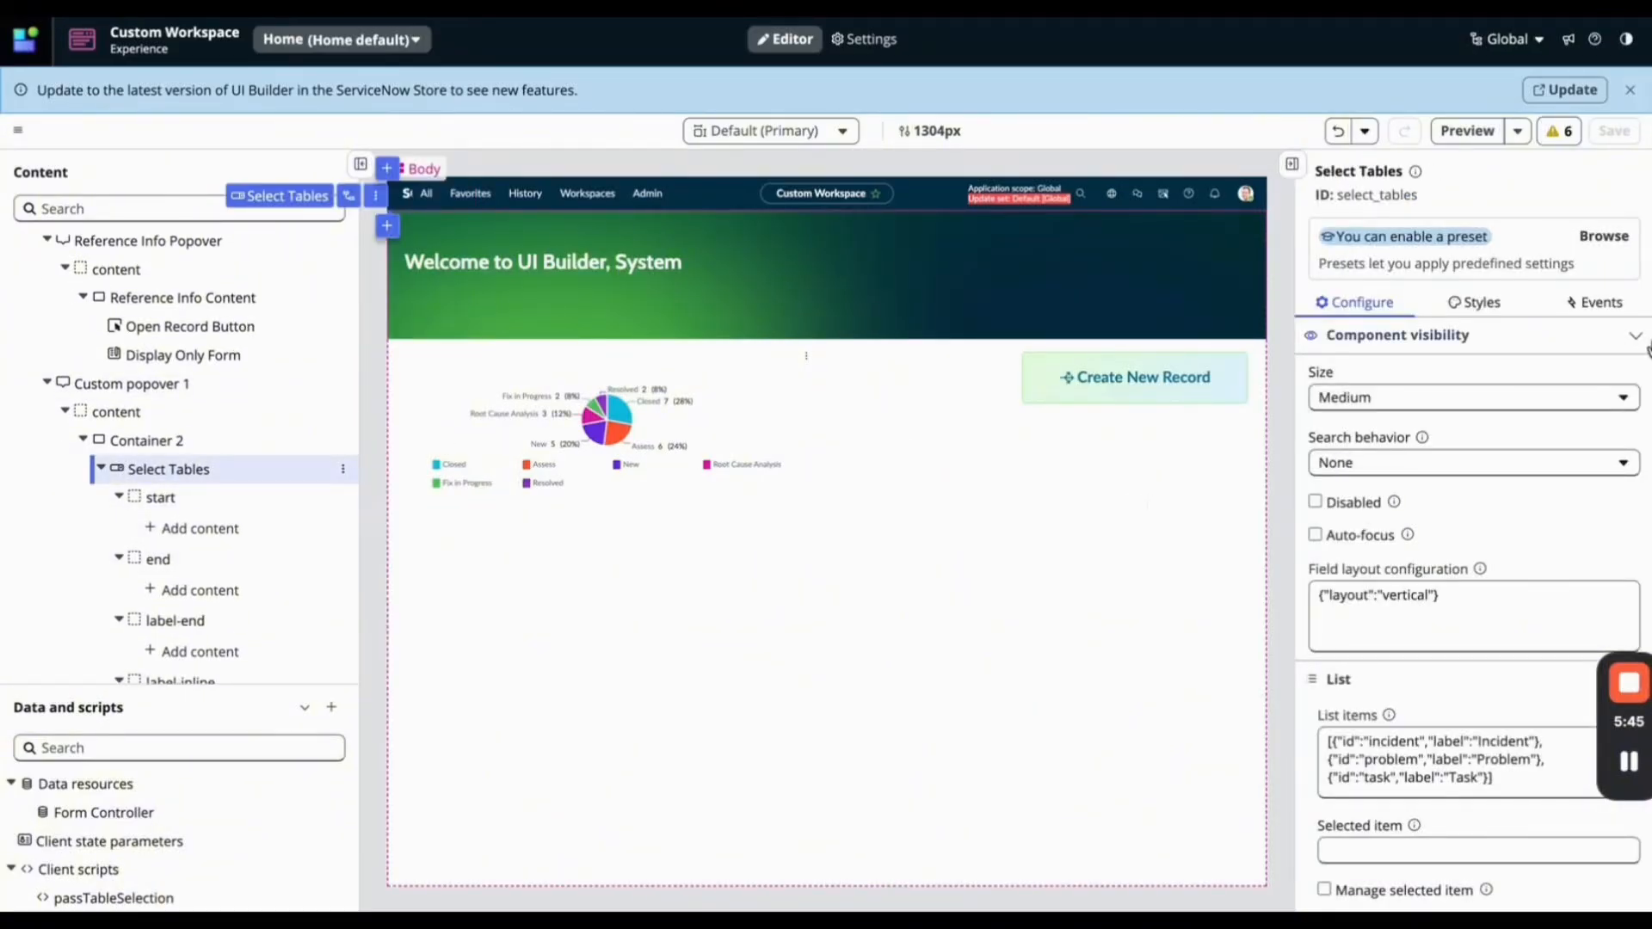
click(1587, 312)
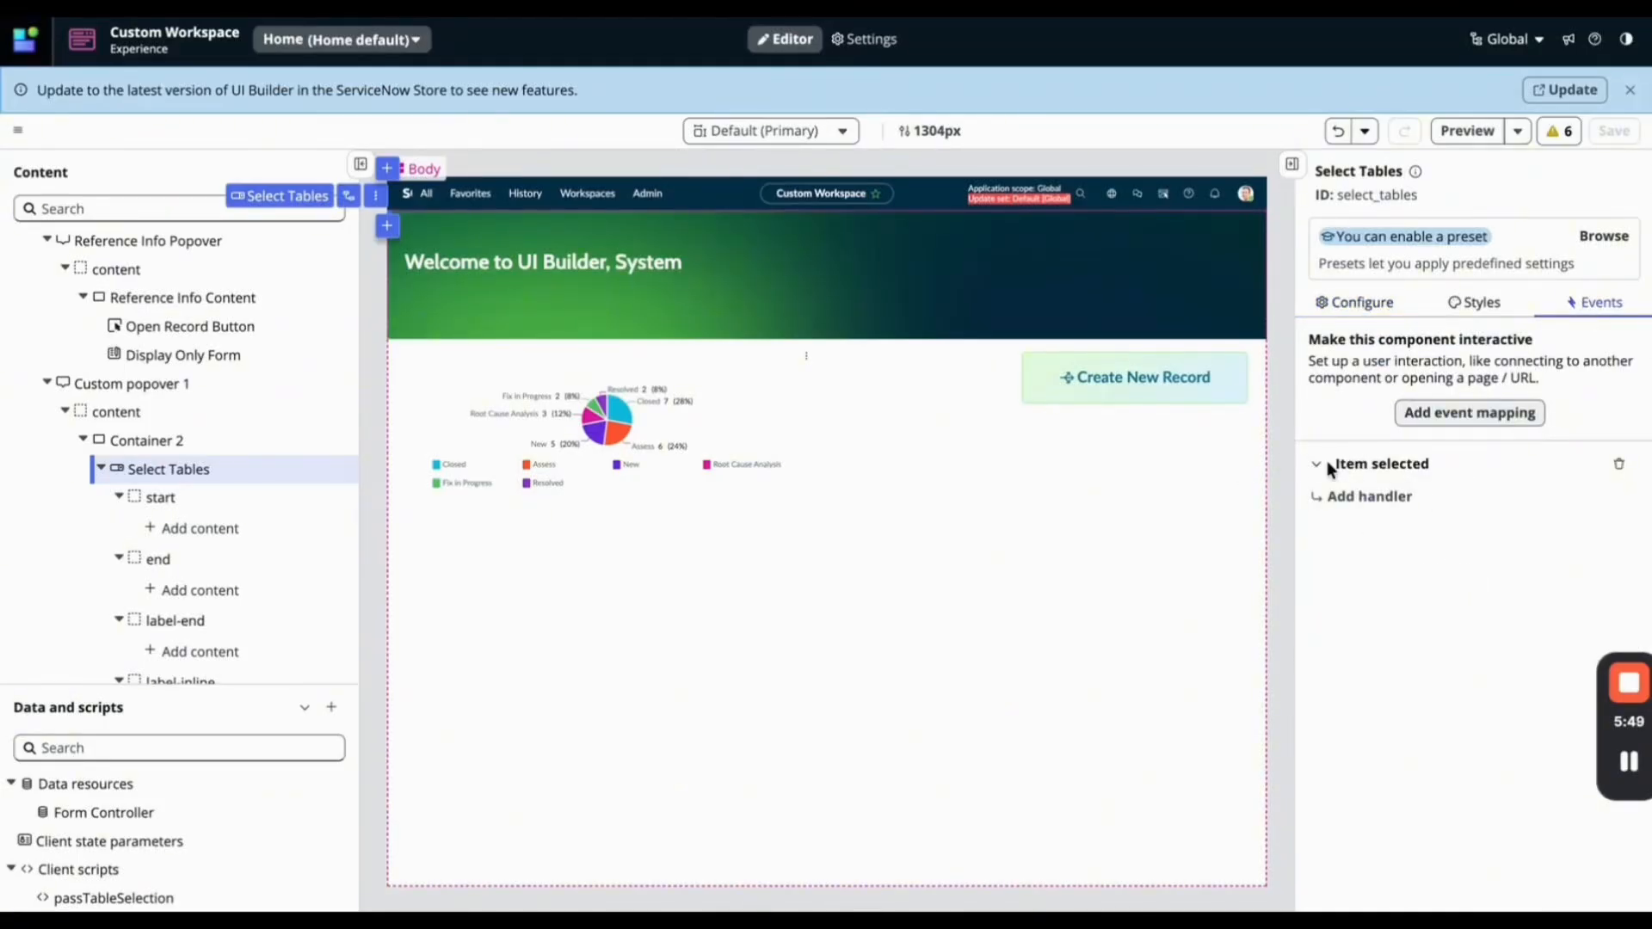
click(1382, 499)
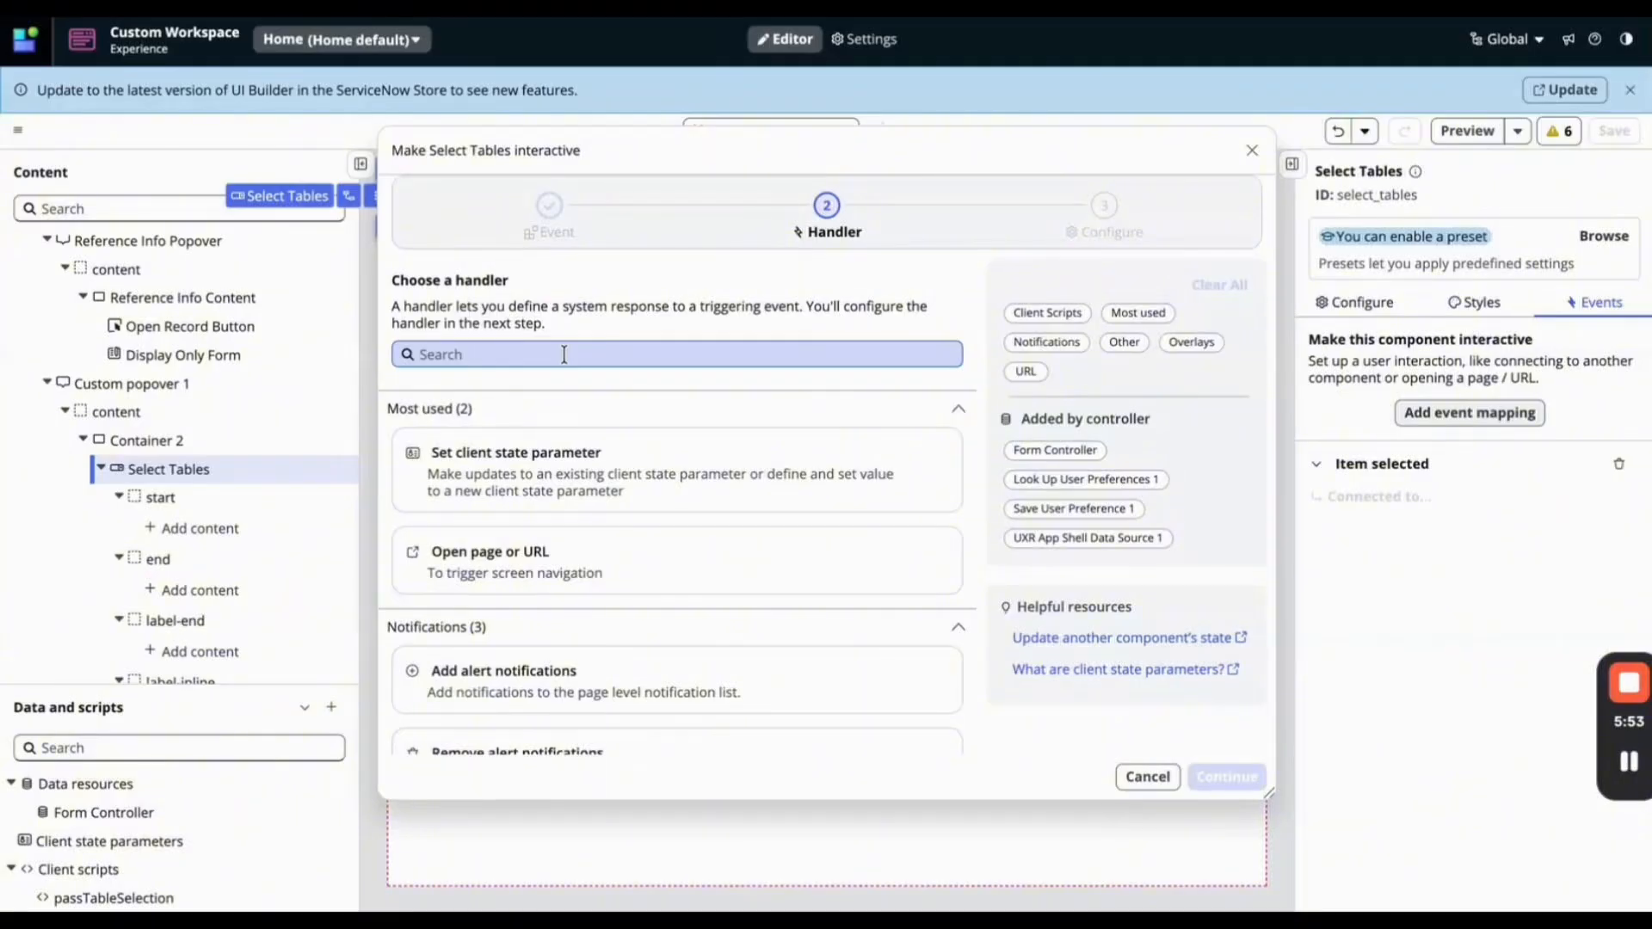
click(587, 452)
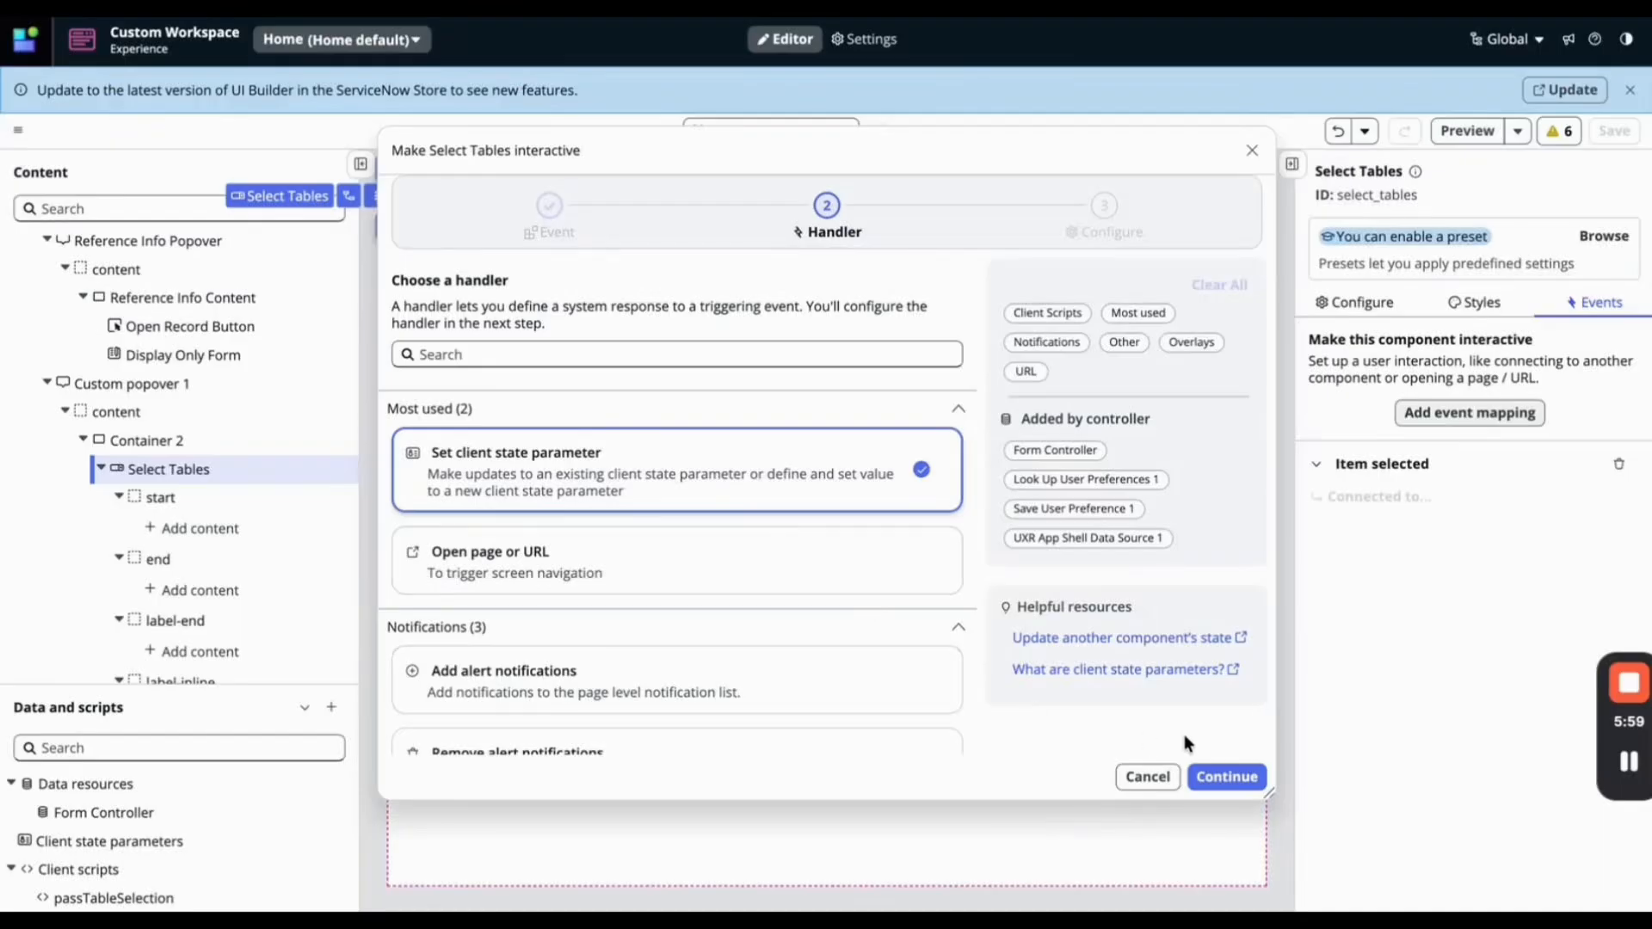
click(1211, 776)
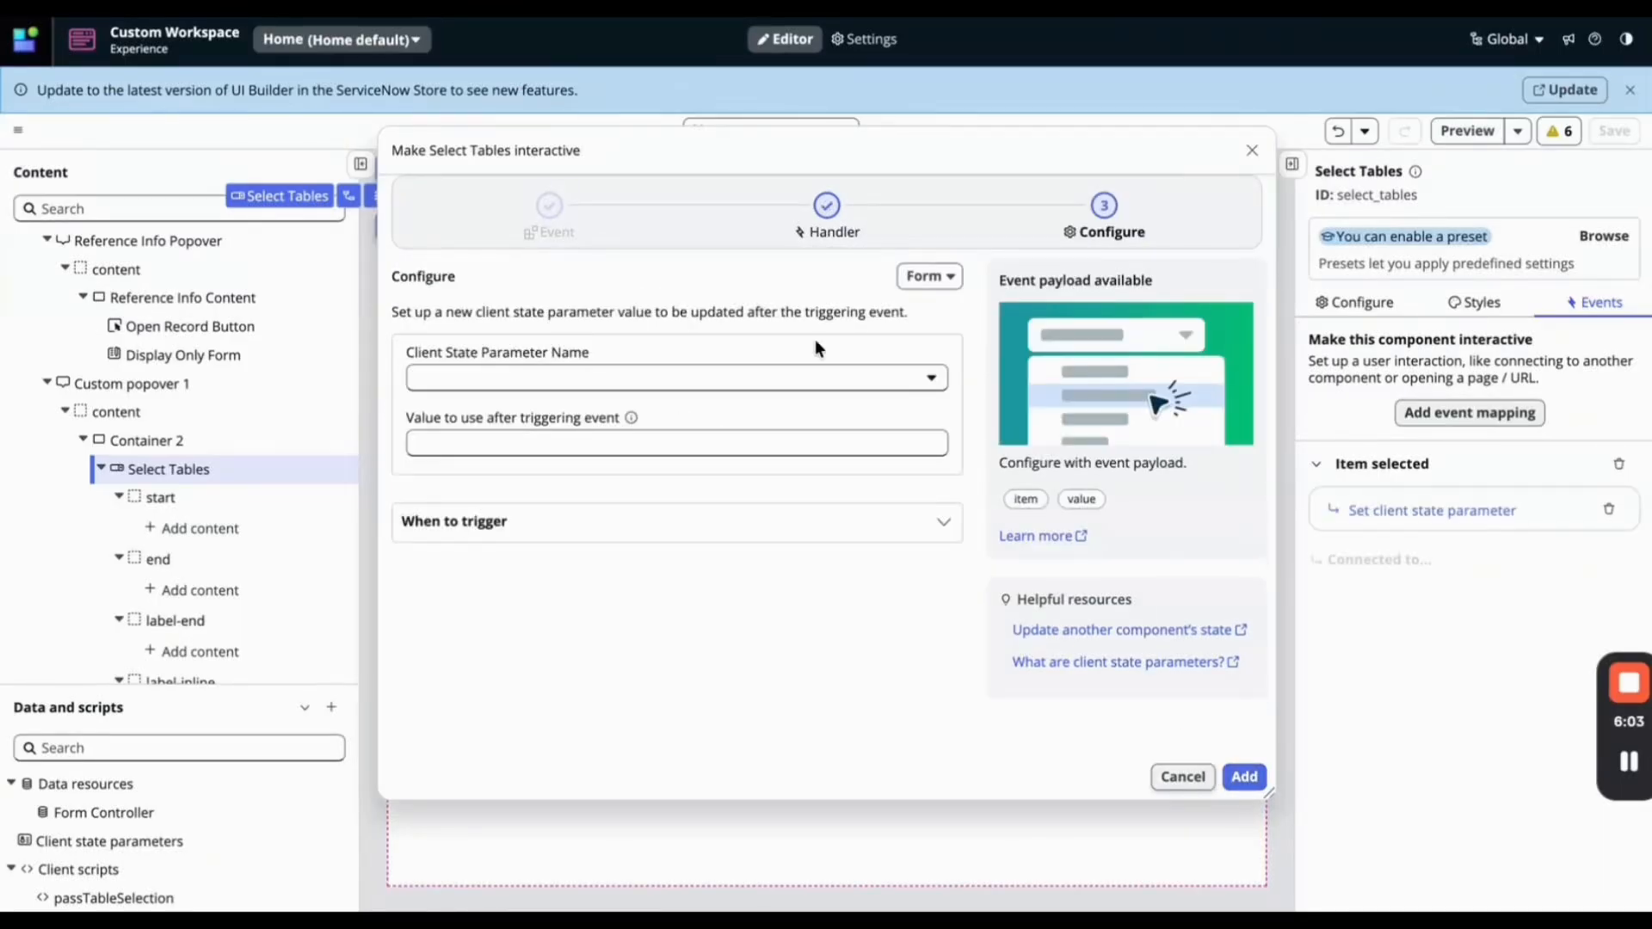
click(757, 382)
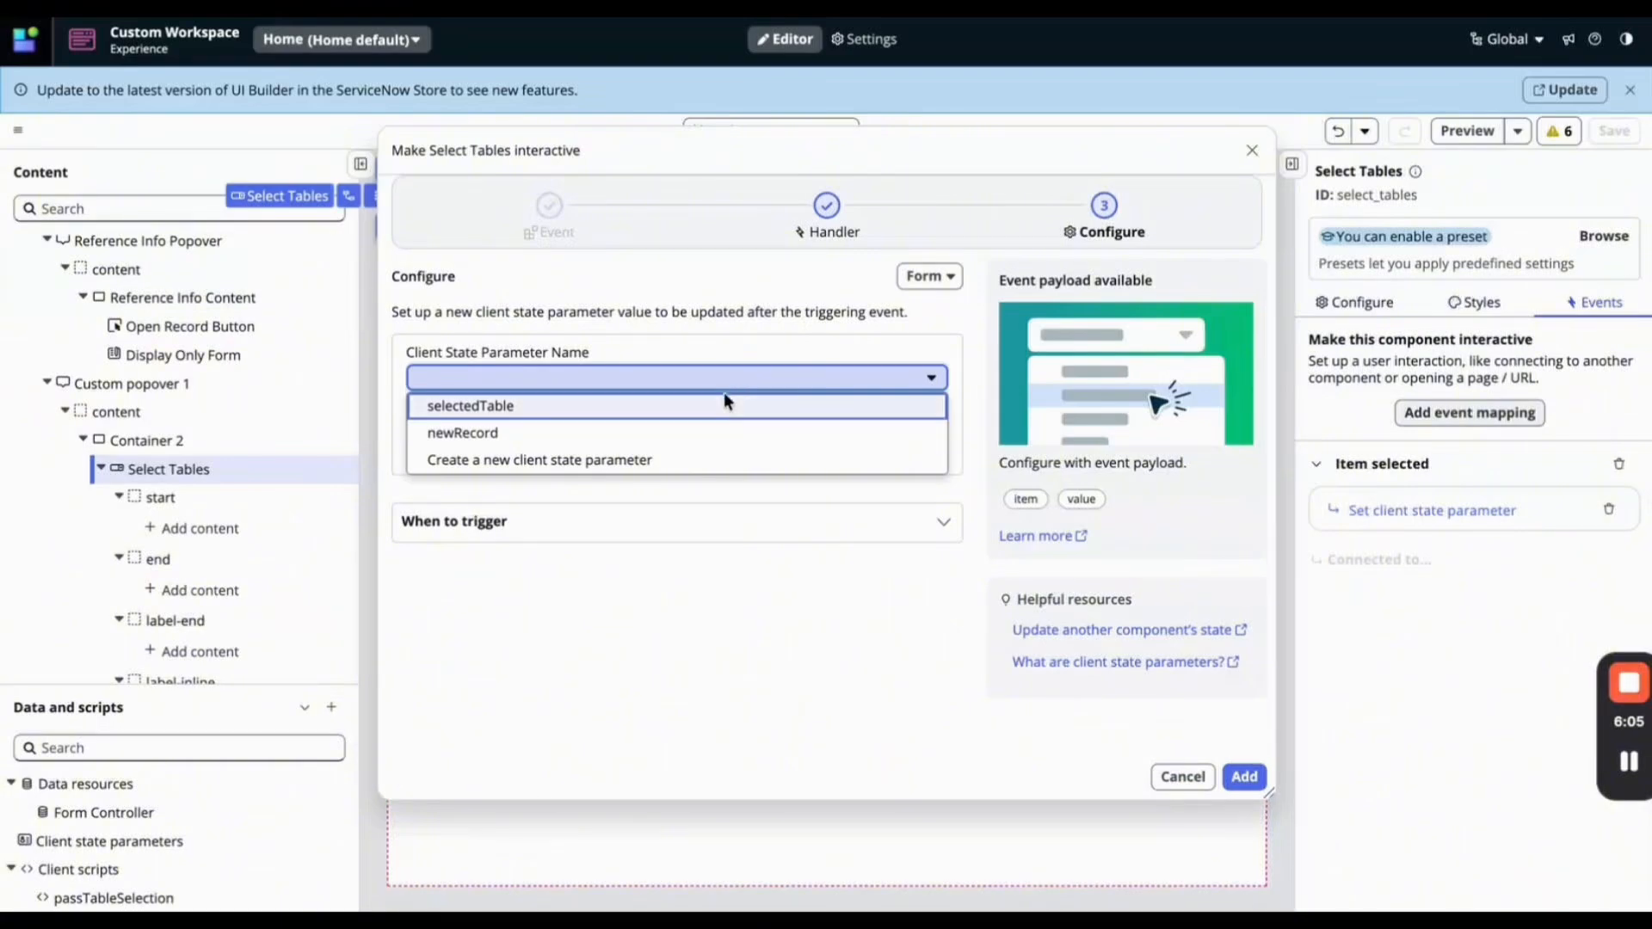
click(721, 404)
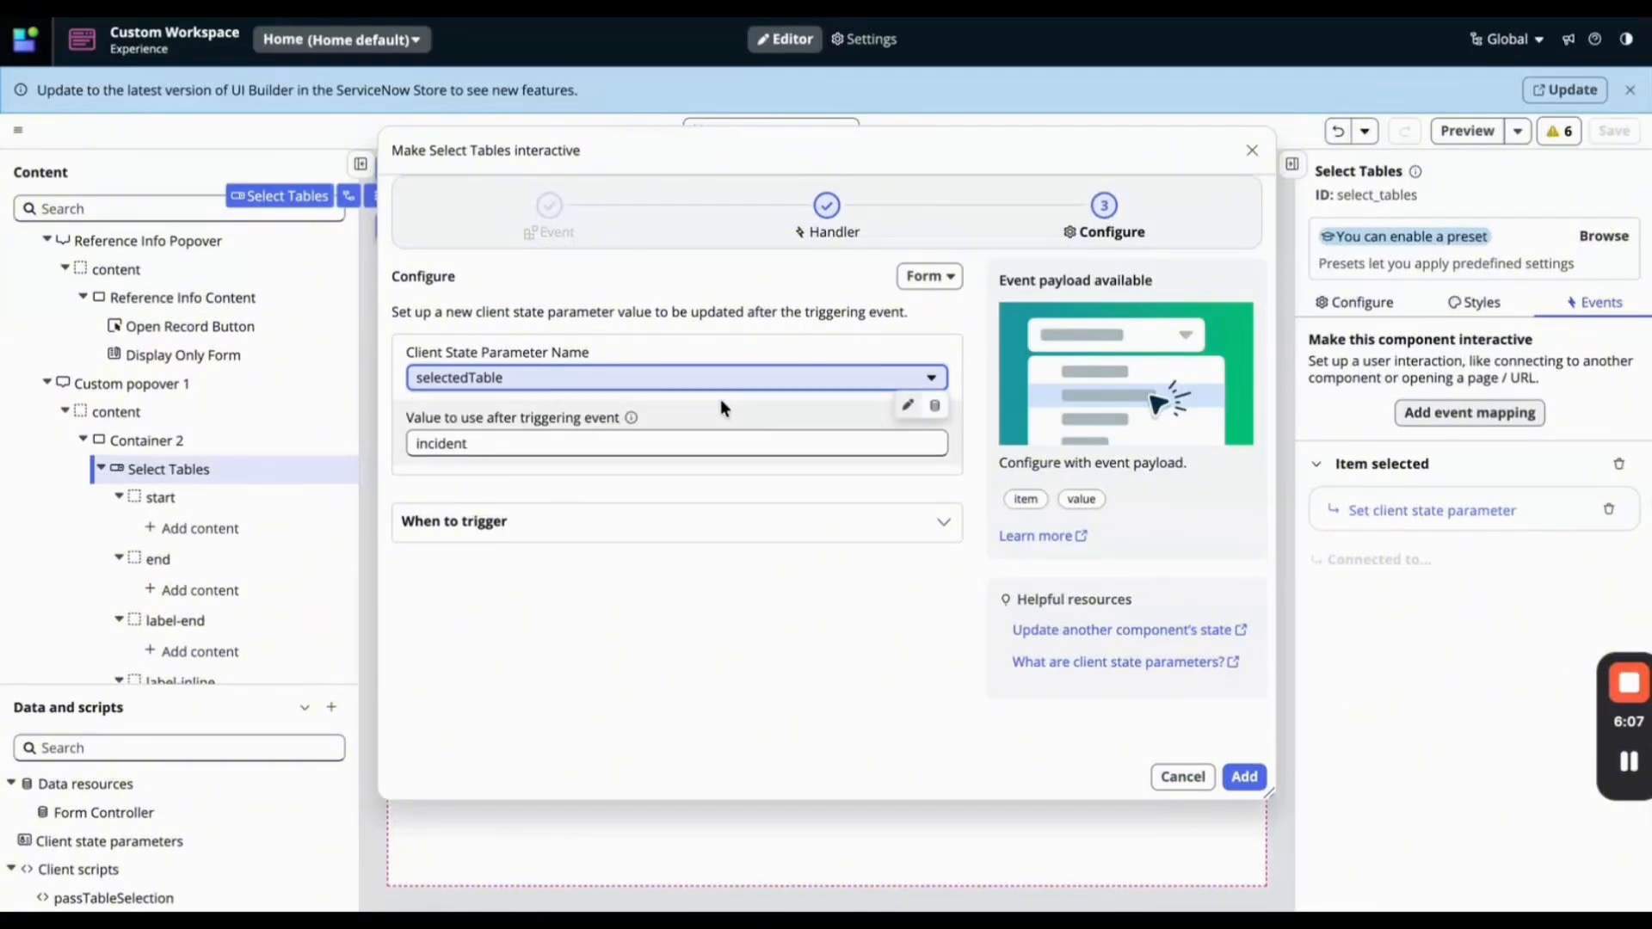
Bind the handler's value after the triggering event to the event payload's value, add the handler and save the page.
click(716, 441)
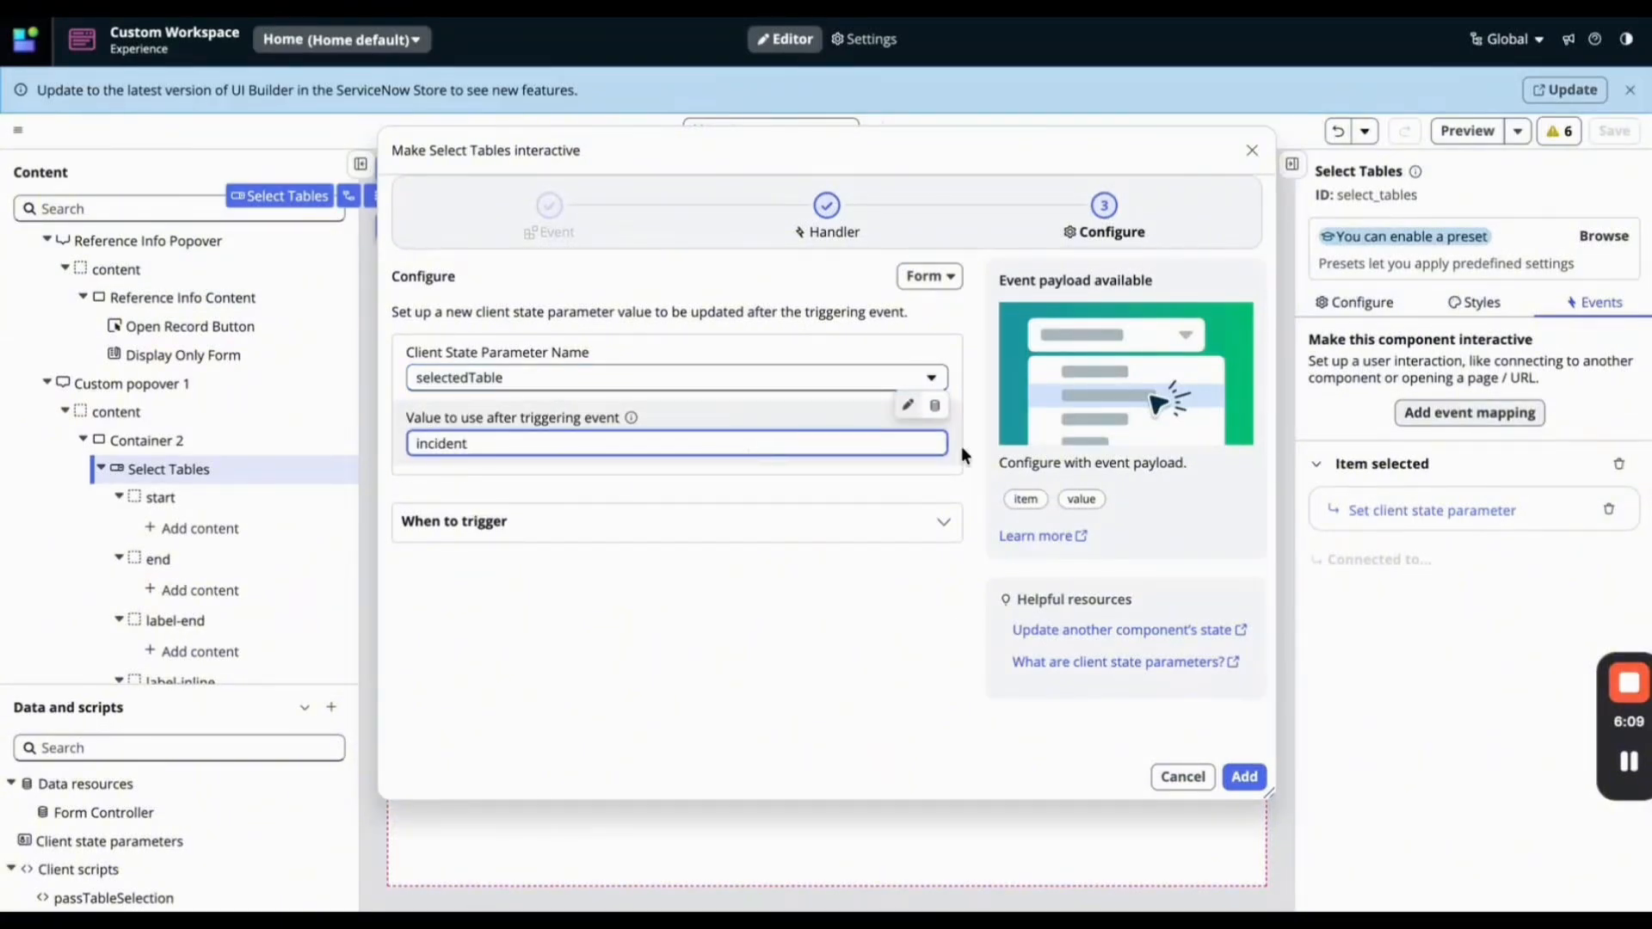
click(934, 406)
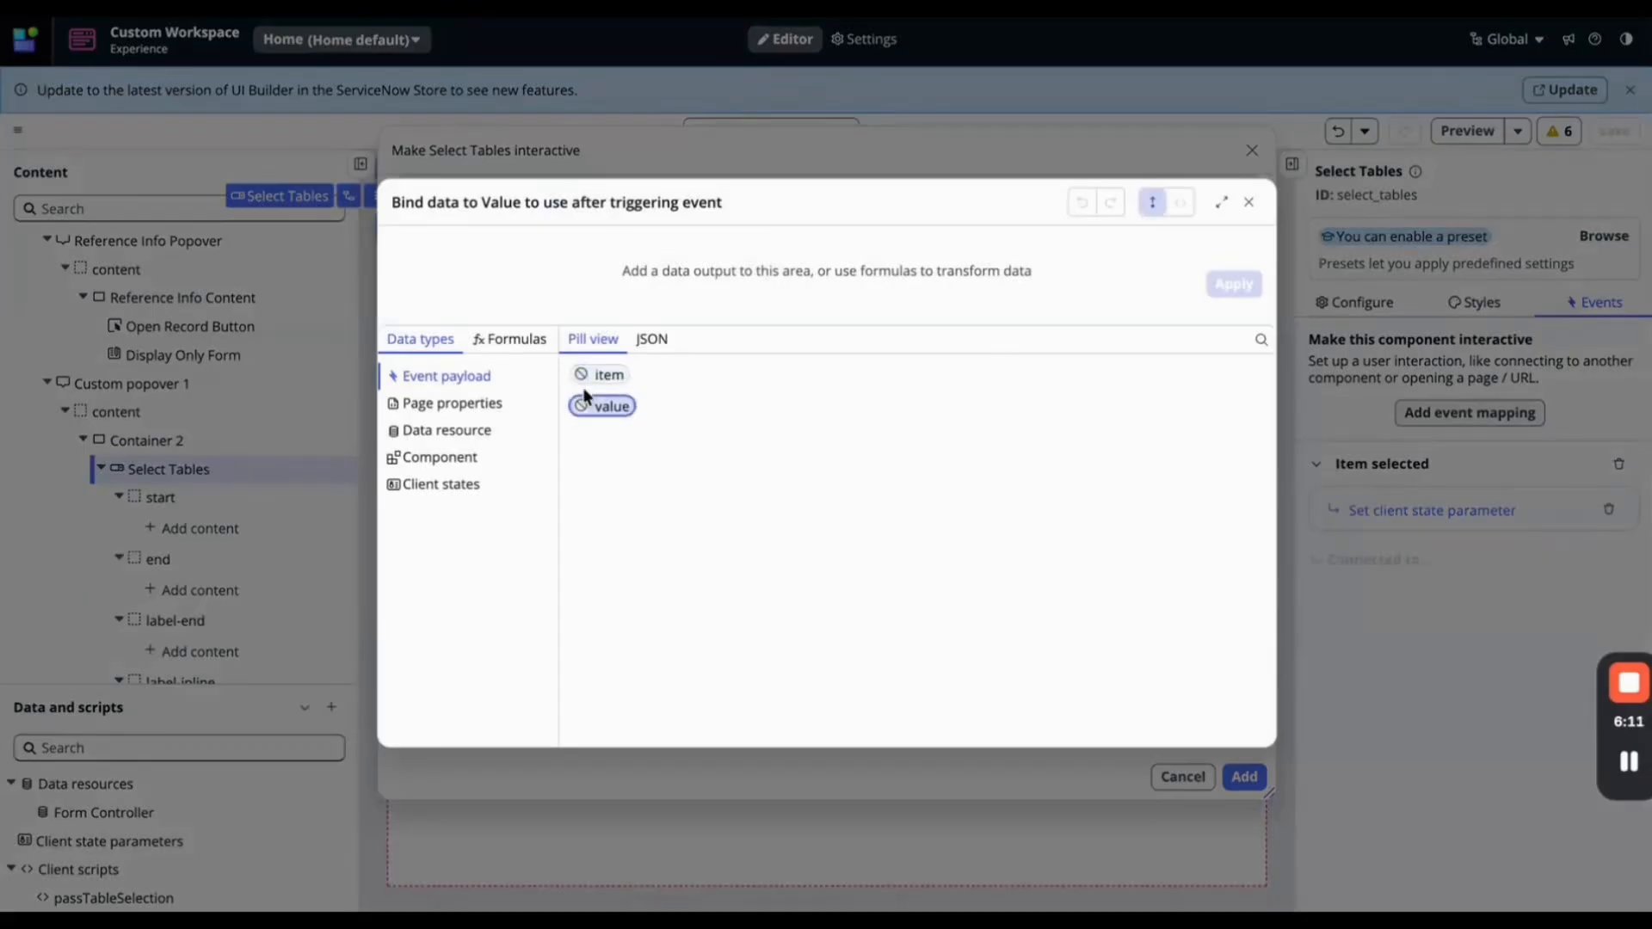
click(613, 412)
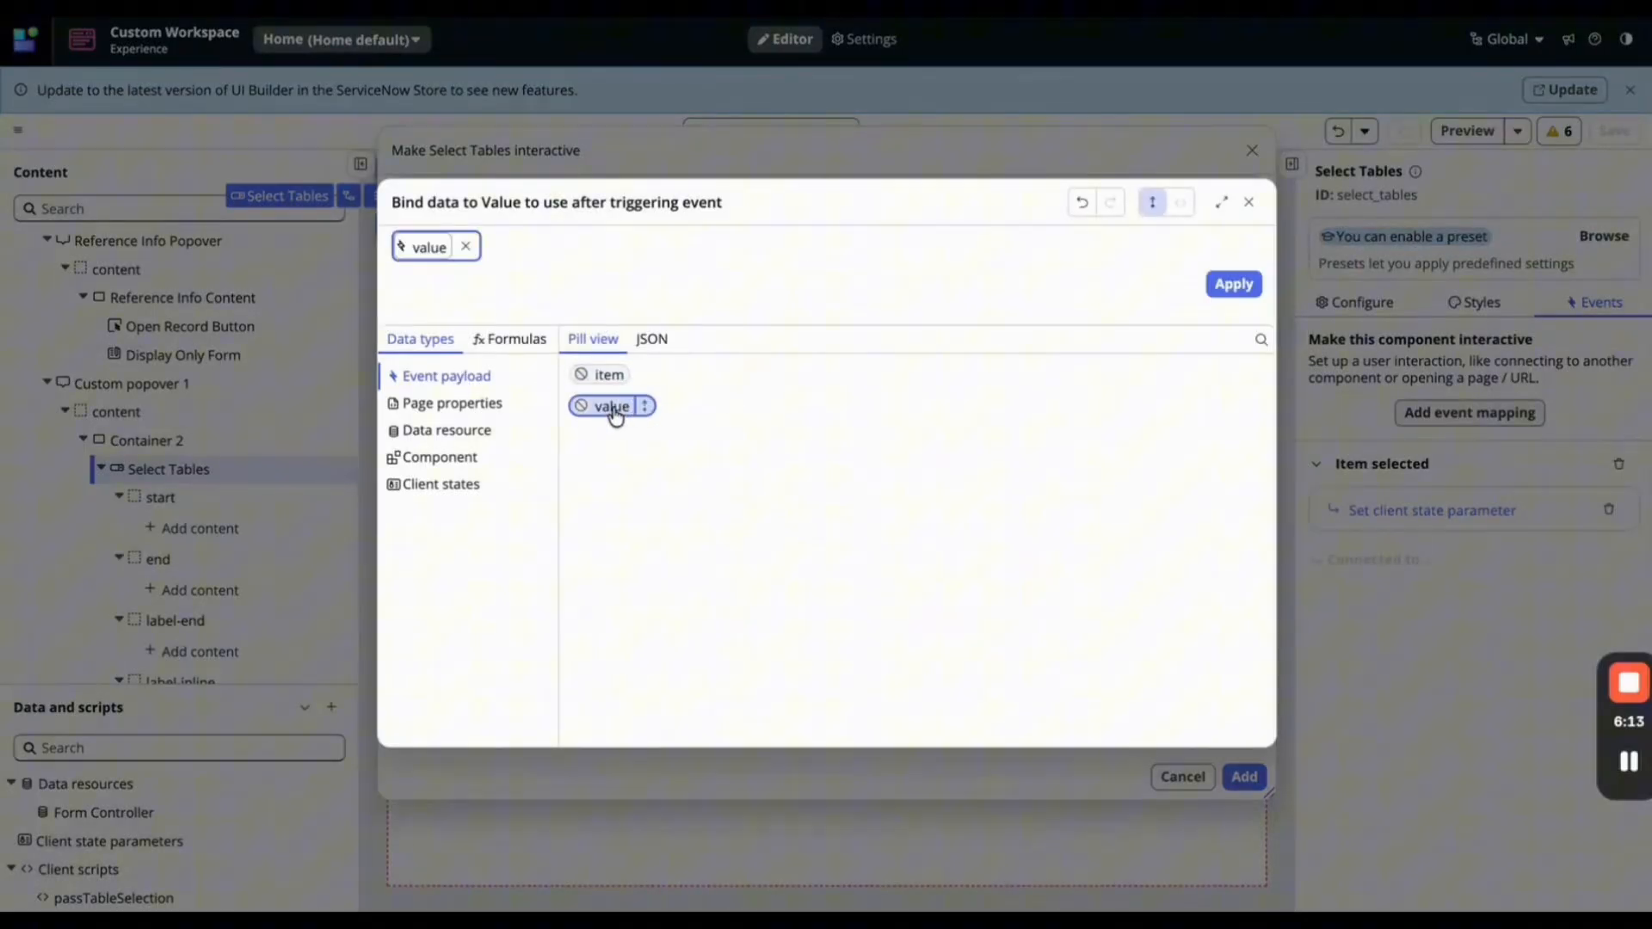
double_click(429, 248)
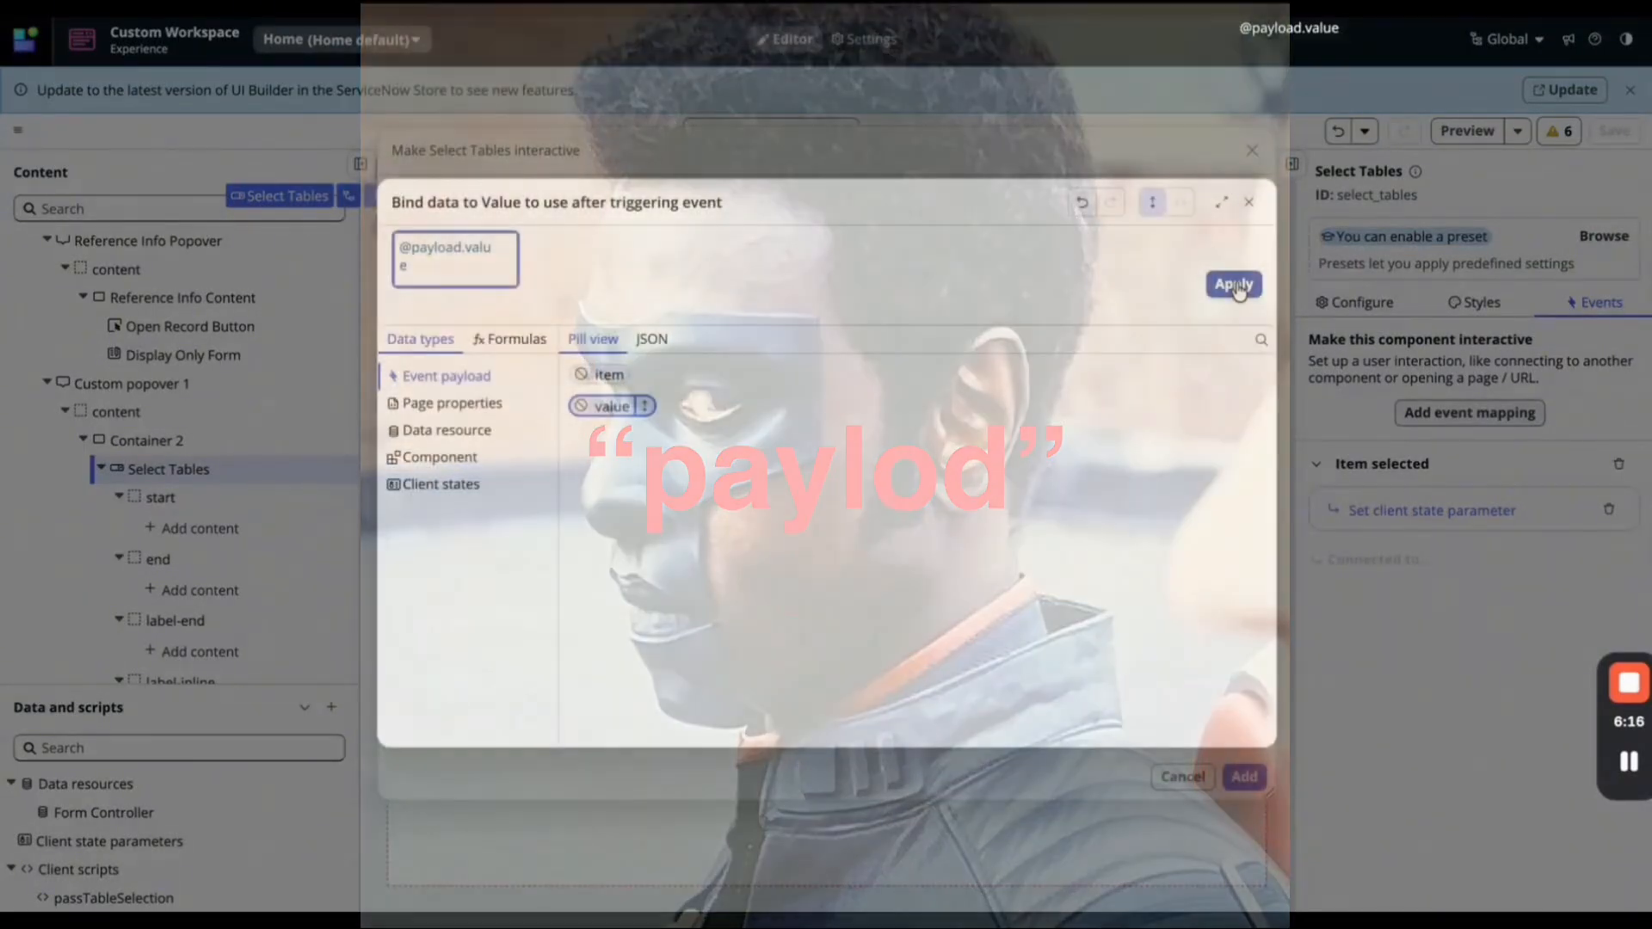
click(1235, 281)
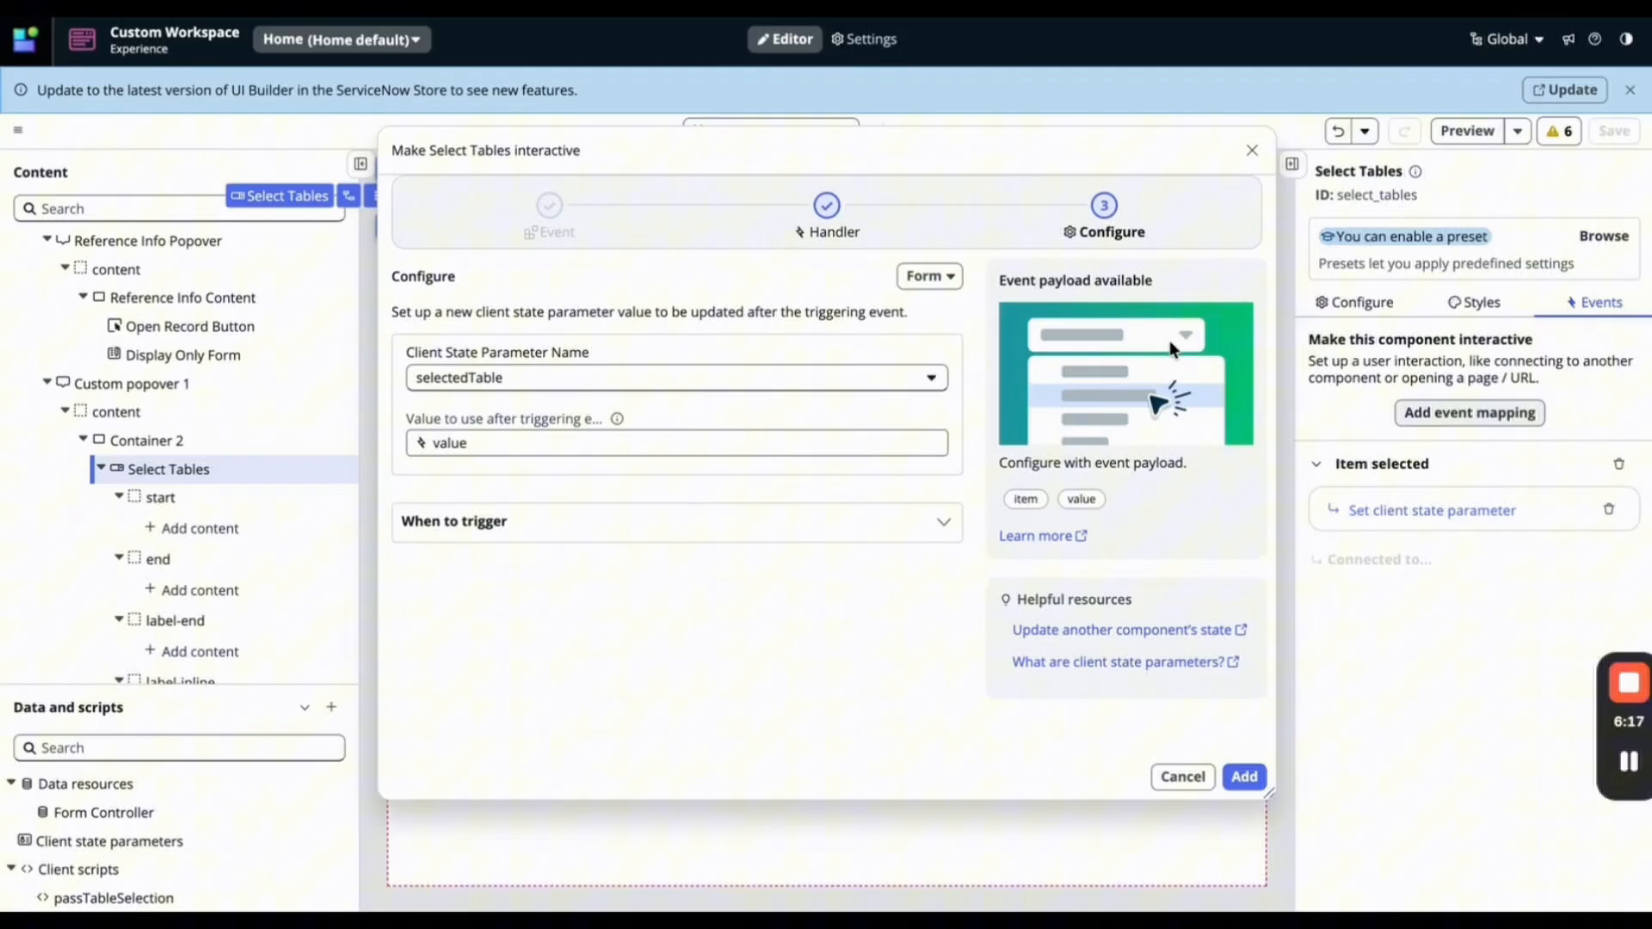
click(1239, 774)
click(1612, 133)
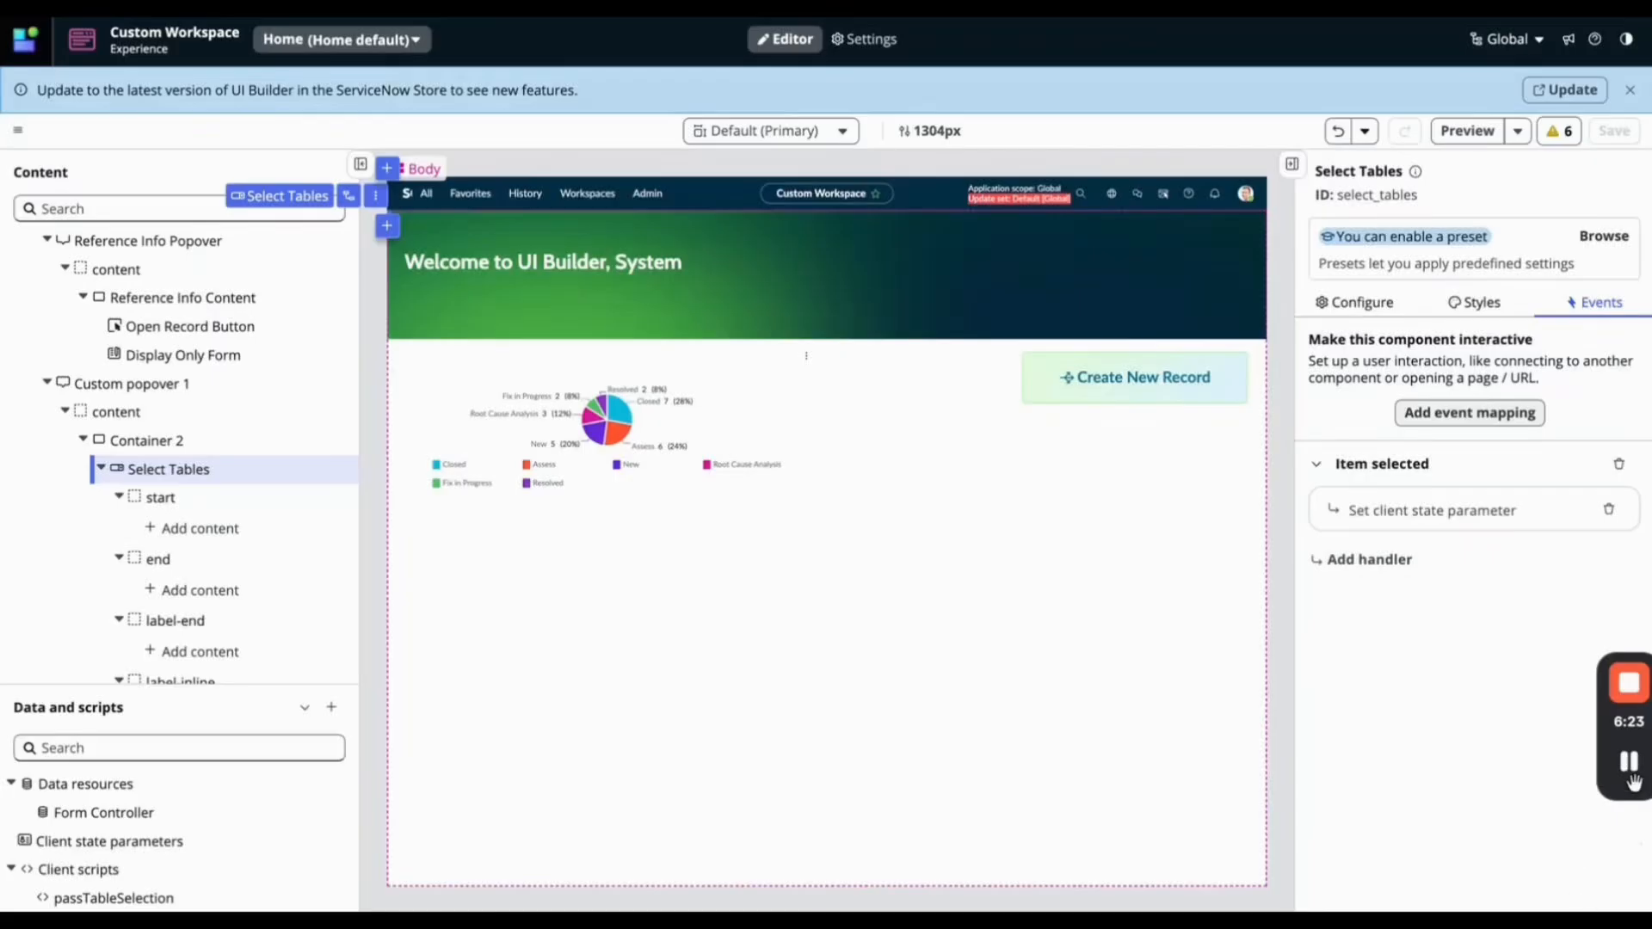
mouse_move(1630, 766)
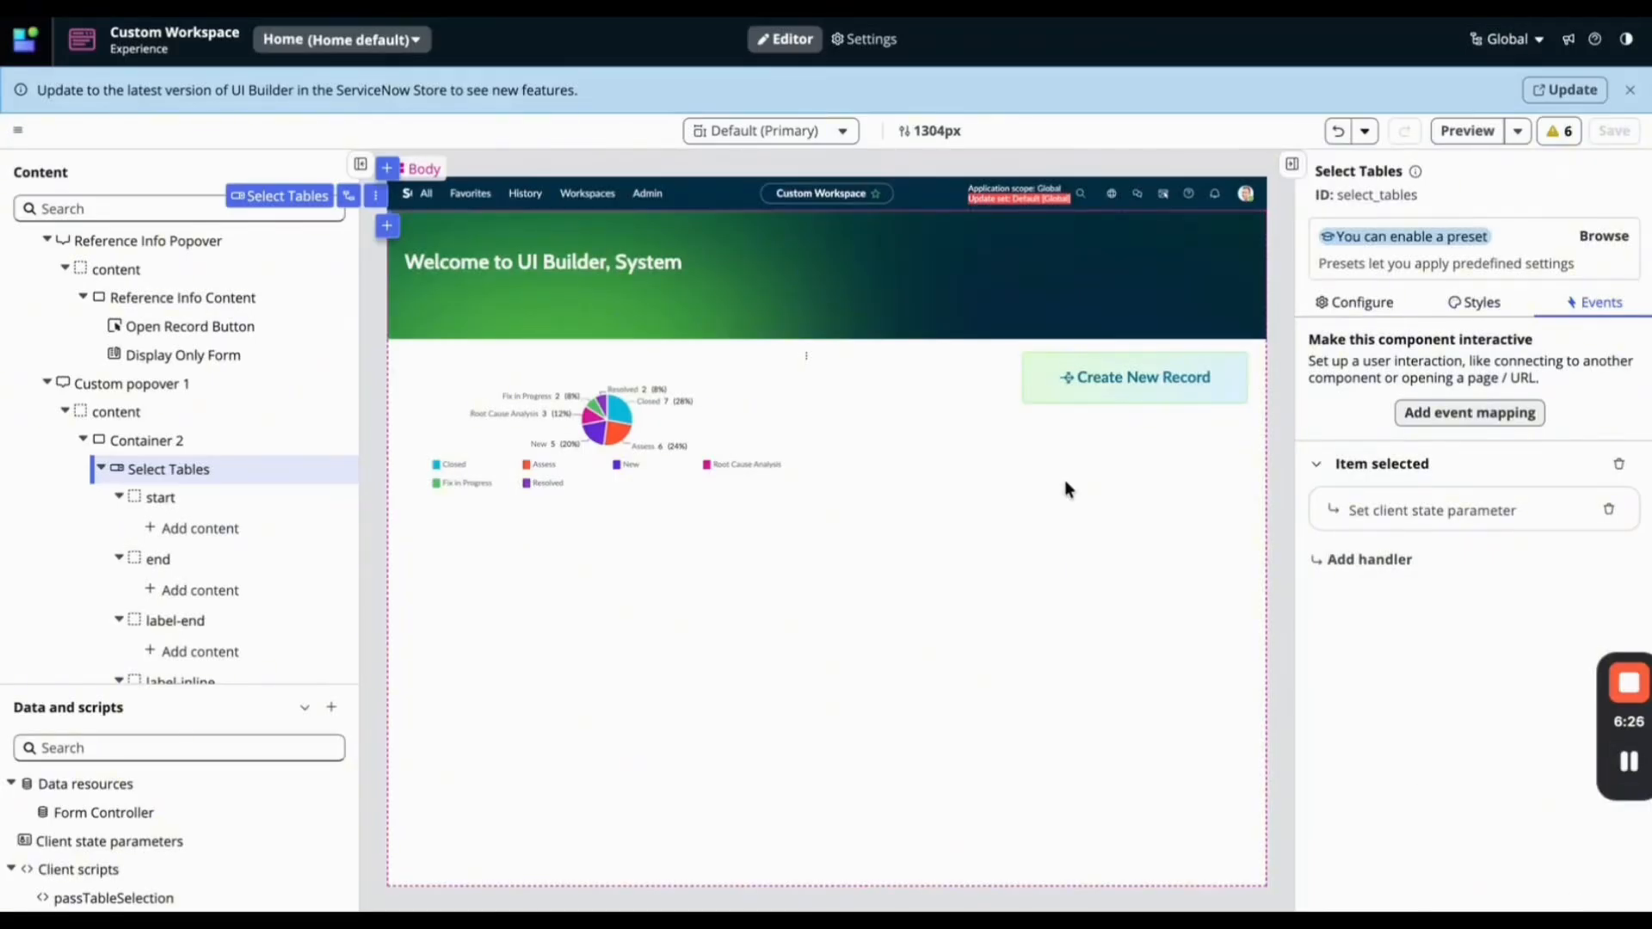
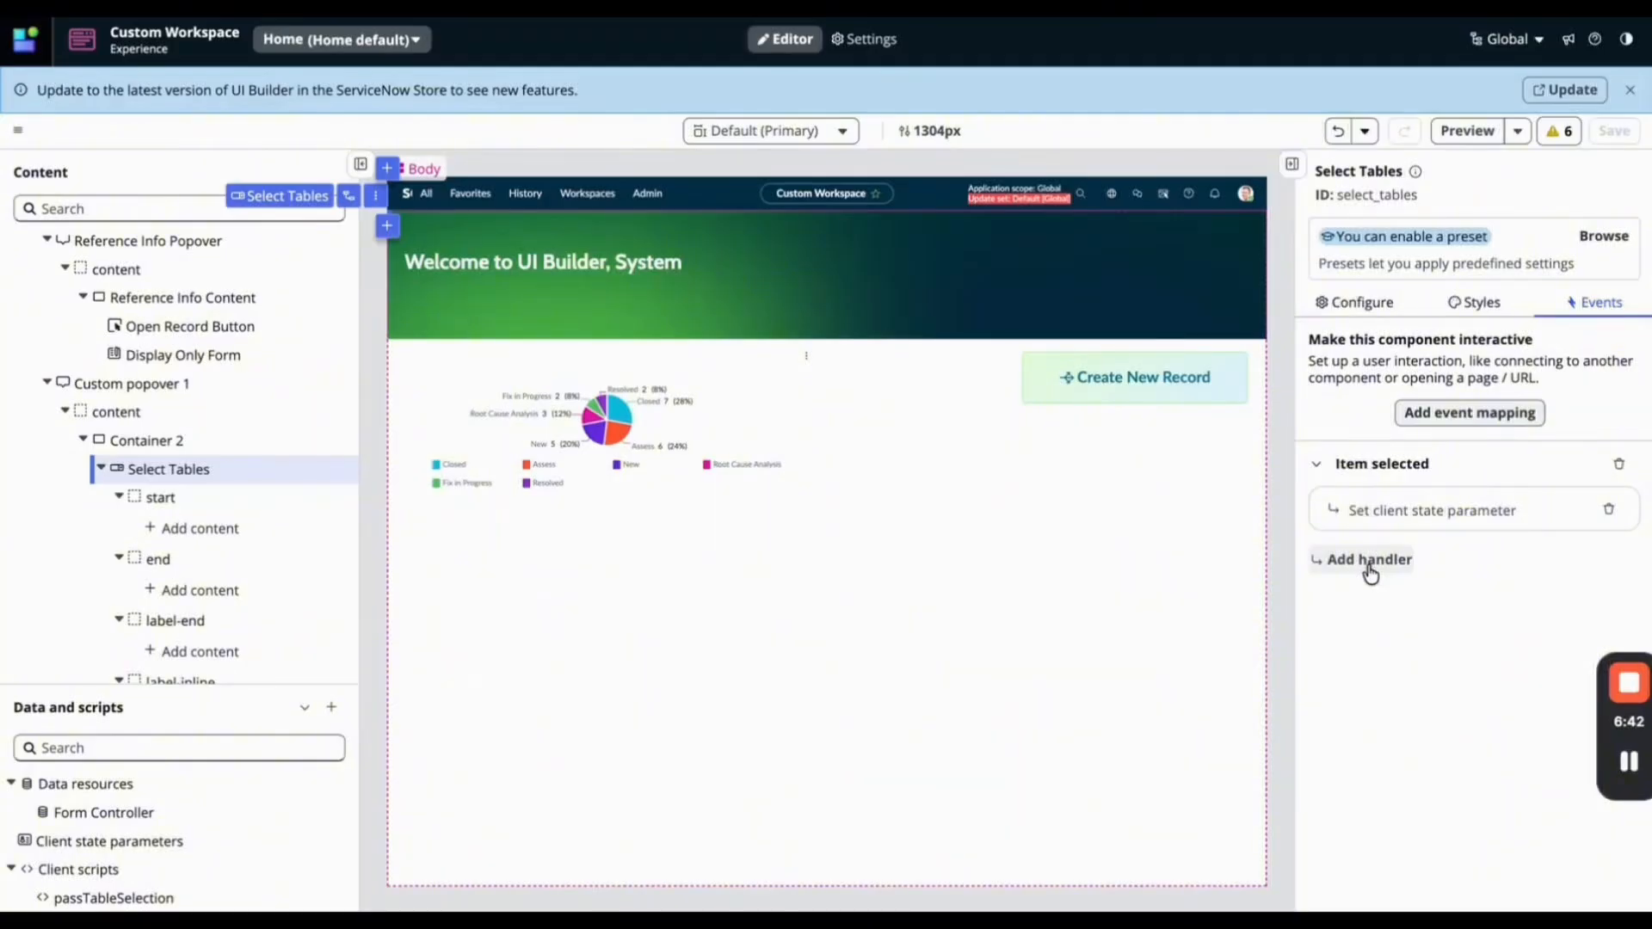
Choose Open or close modal dialog as a second handler for the Select Tables component's Item selected event.
click(1369, 562)
click(797, 351)
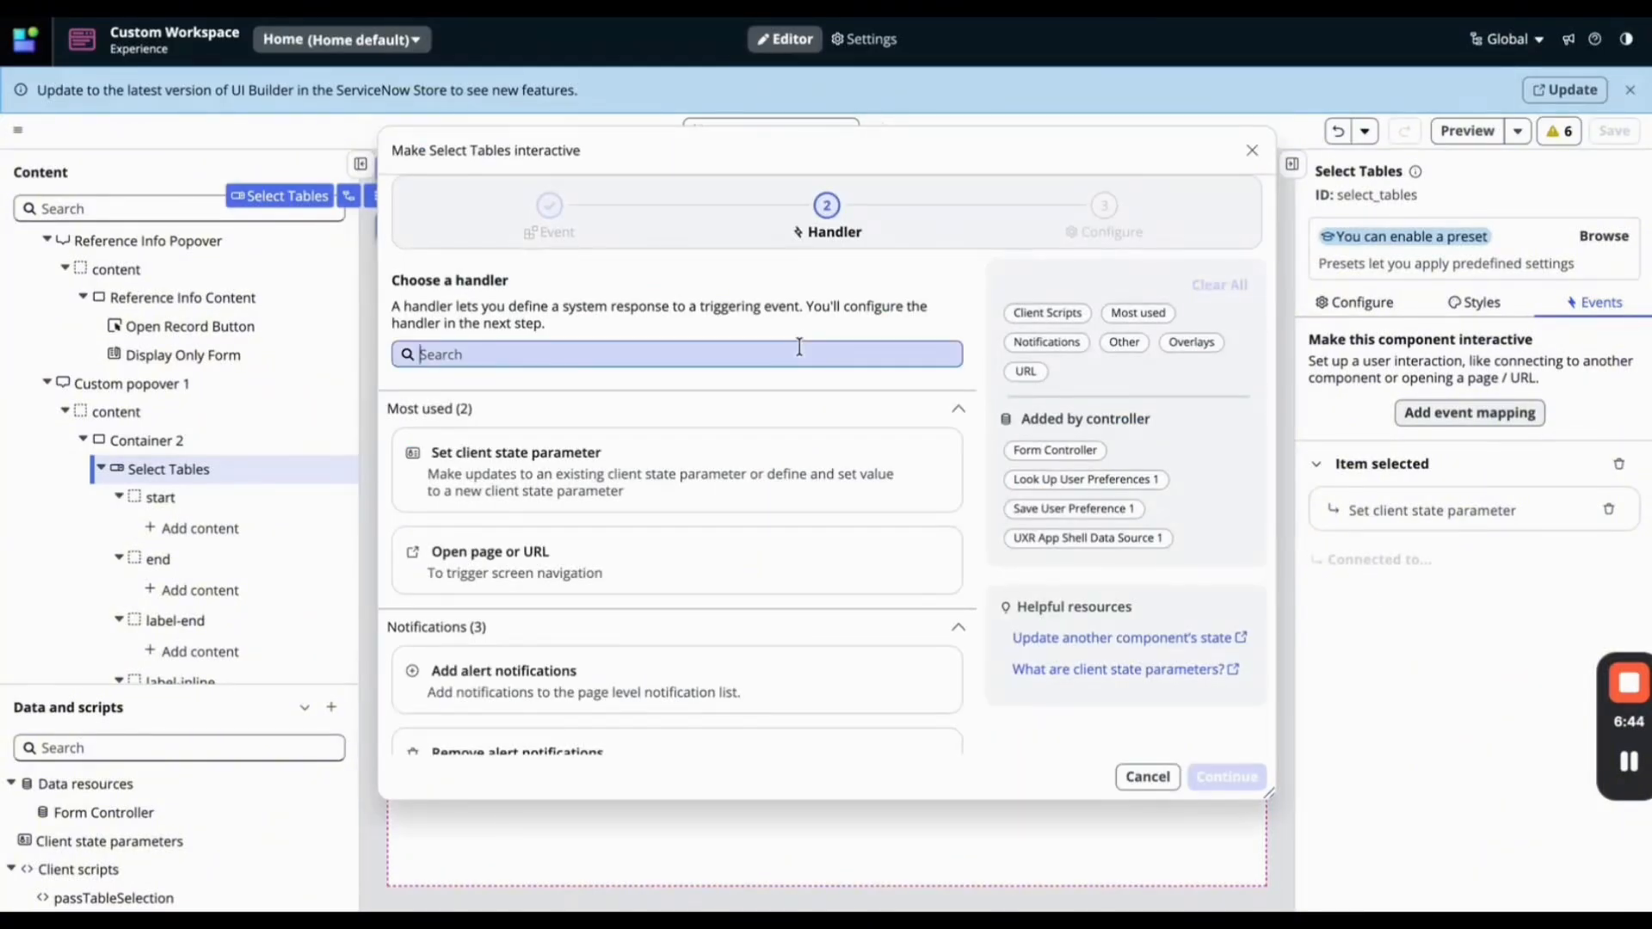
text(mod)
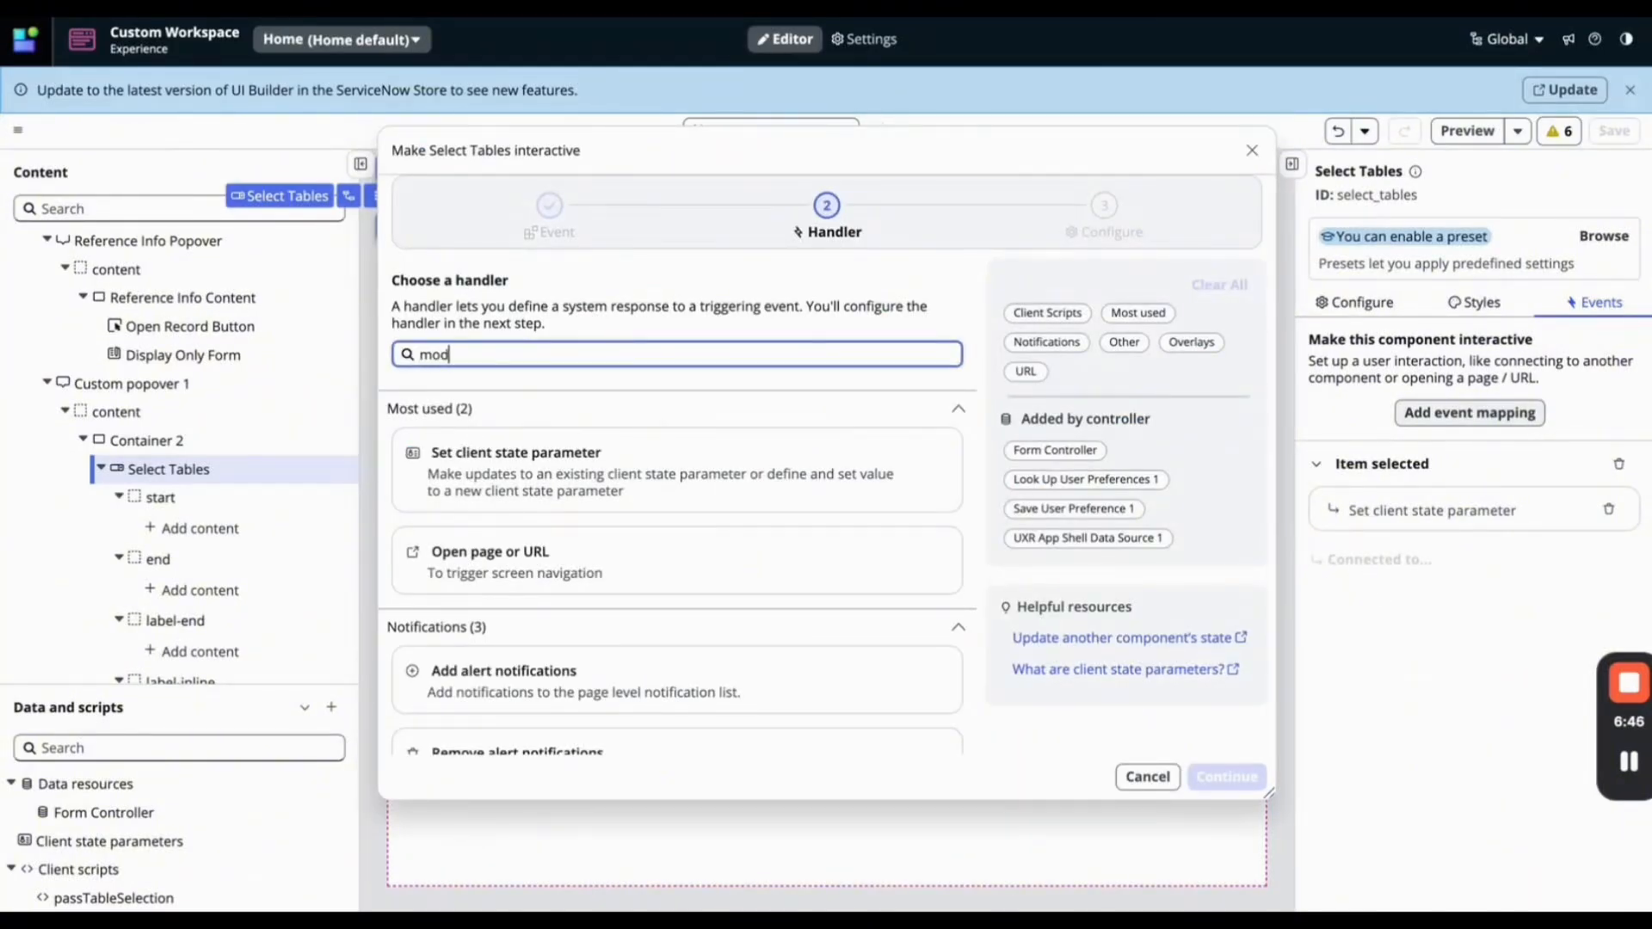
text(al)
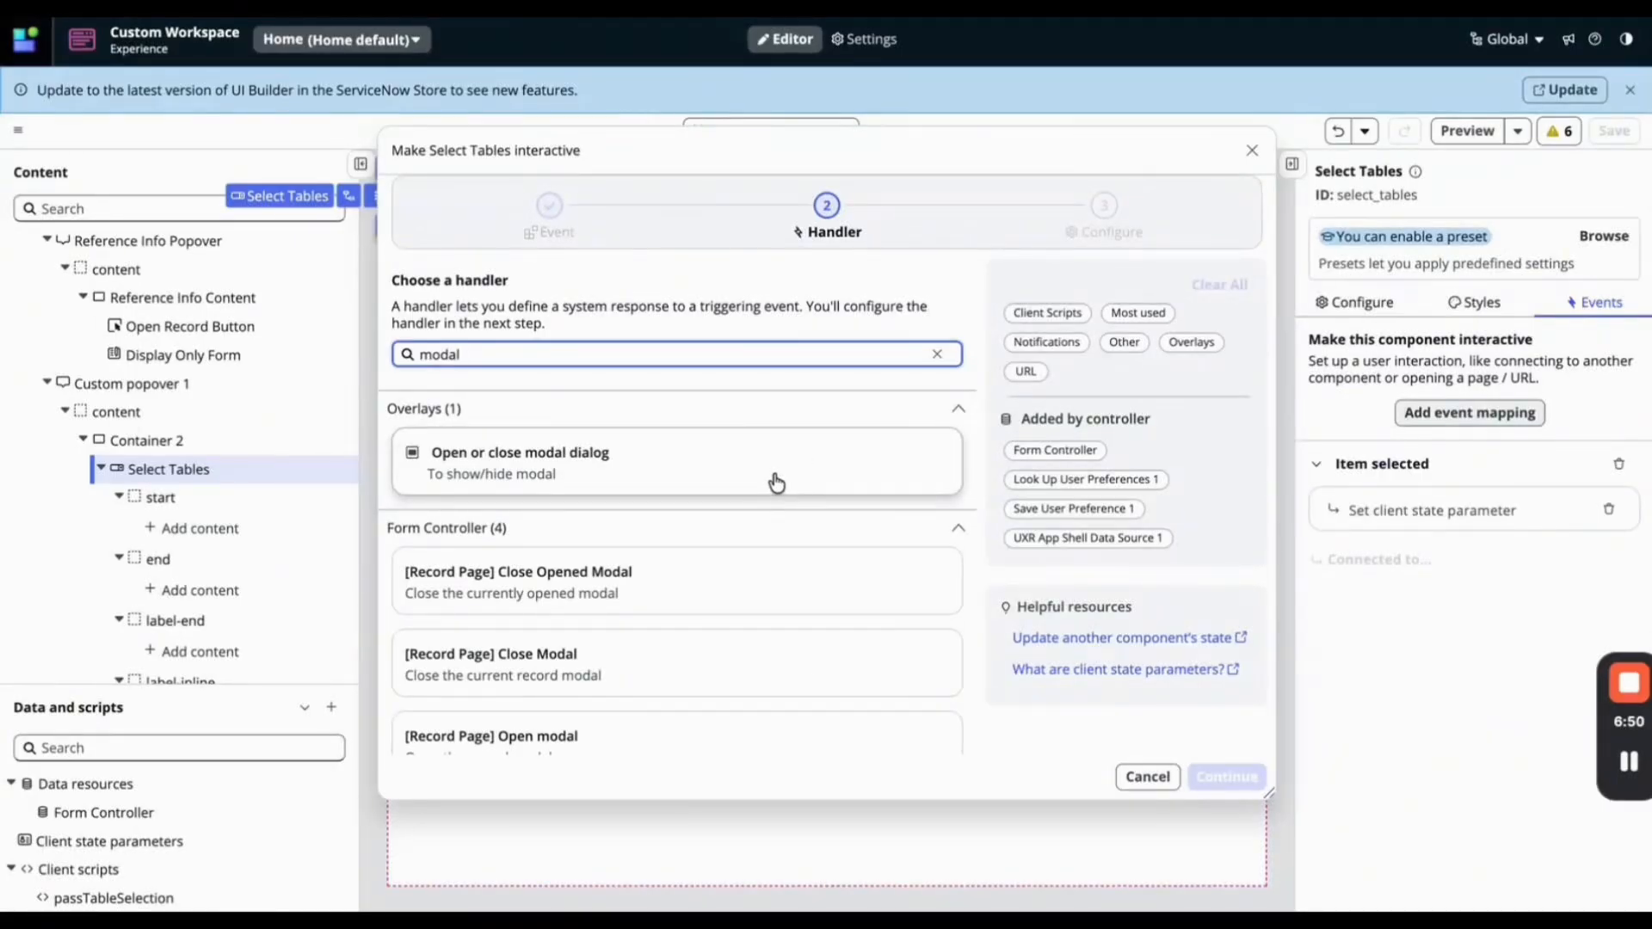
click(620, 472)
click(1226, 777)
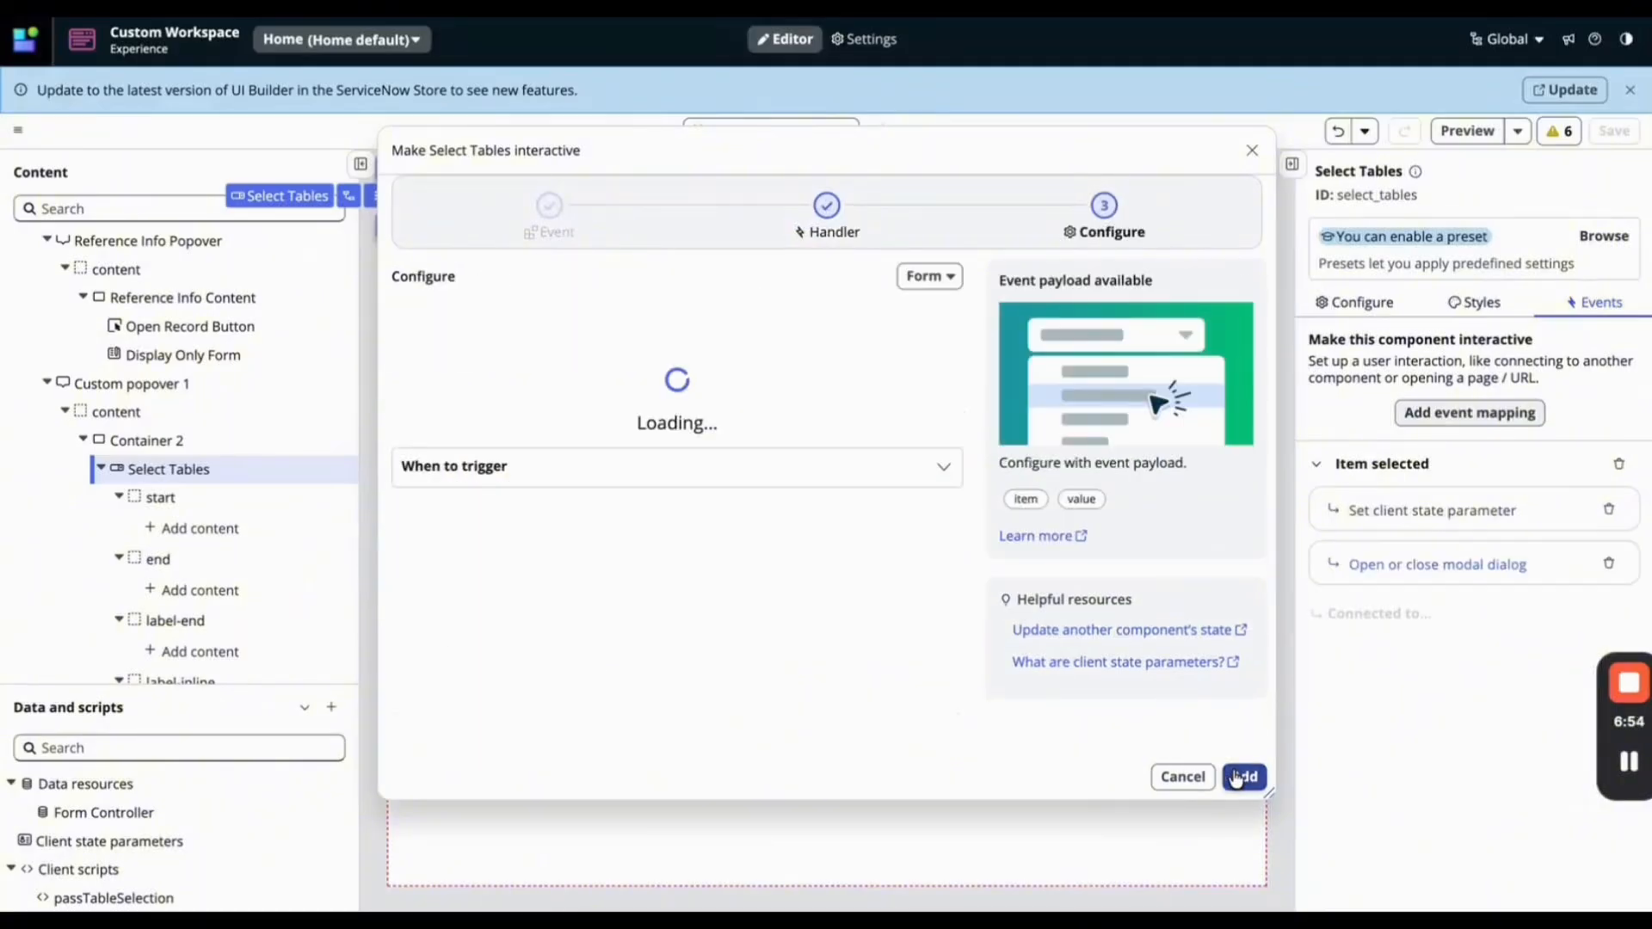
Set the modal dialog handler to open Custom Form Opener, add it and save the page.
click(648, 348)
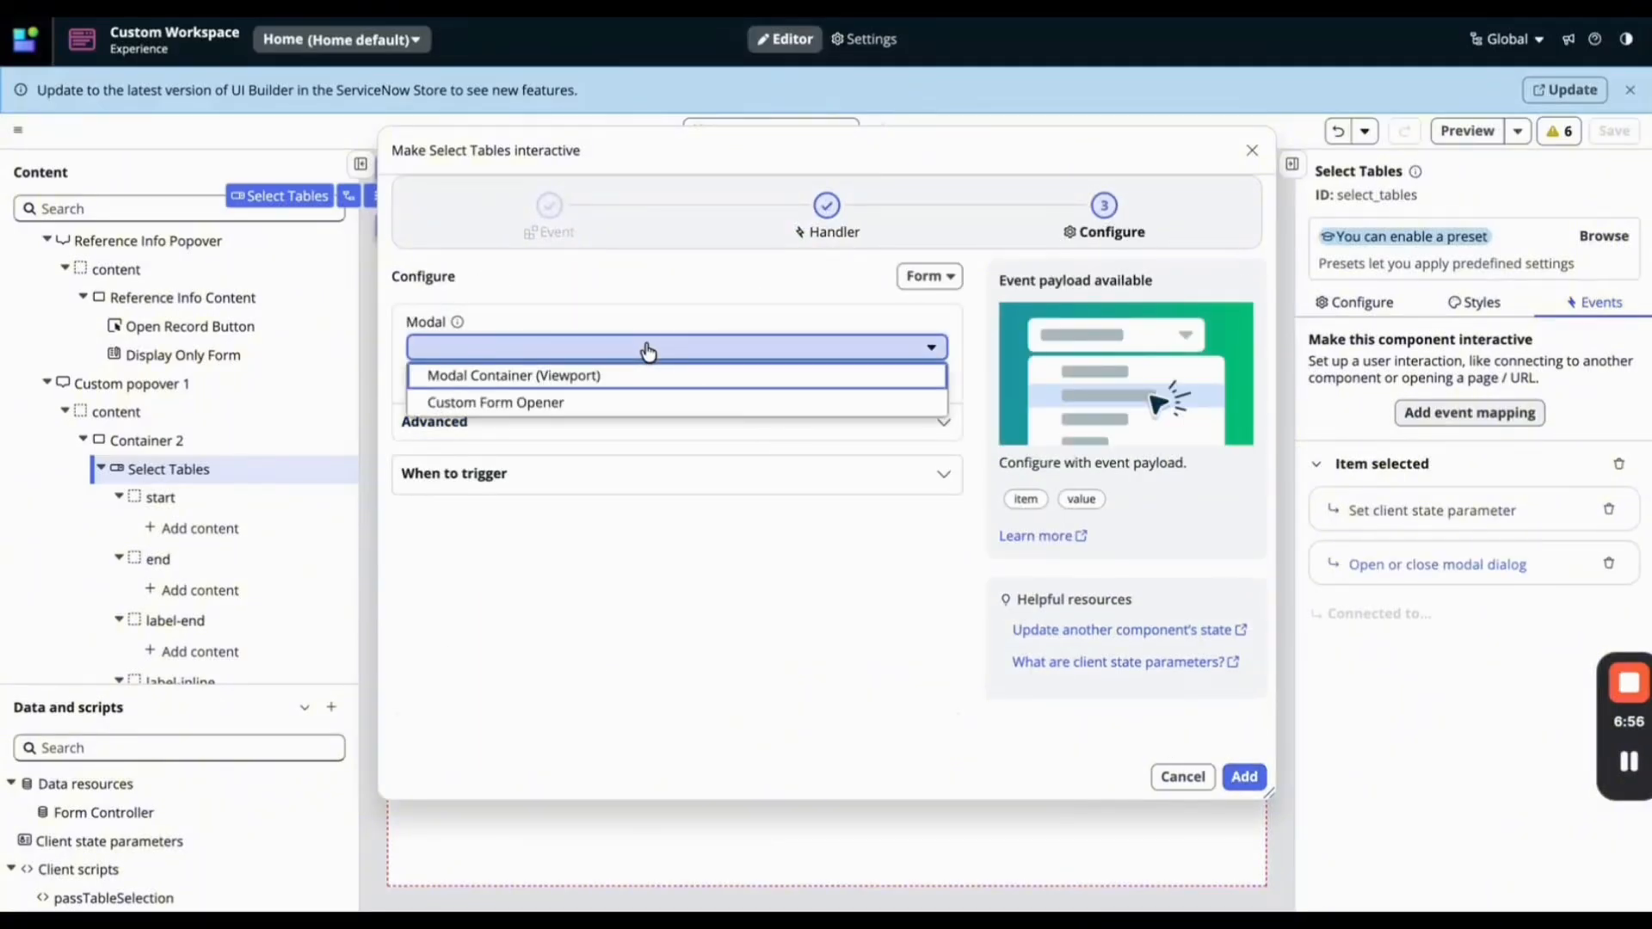
click(463, 401)
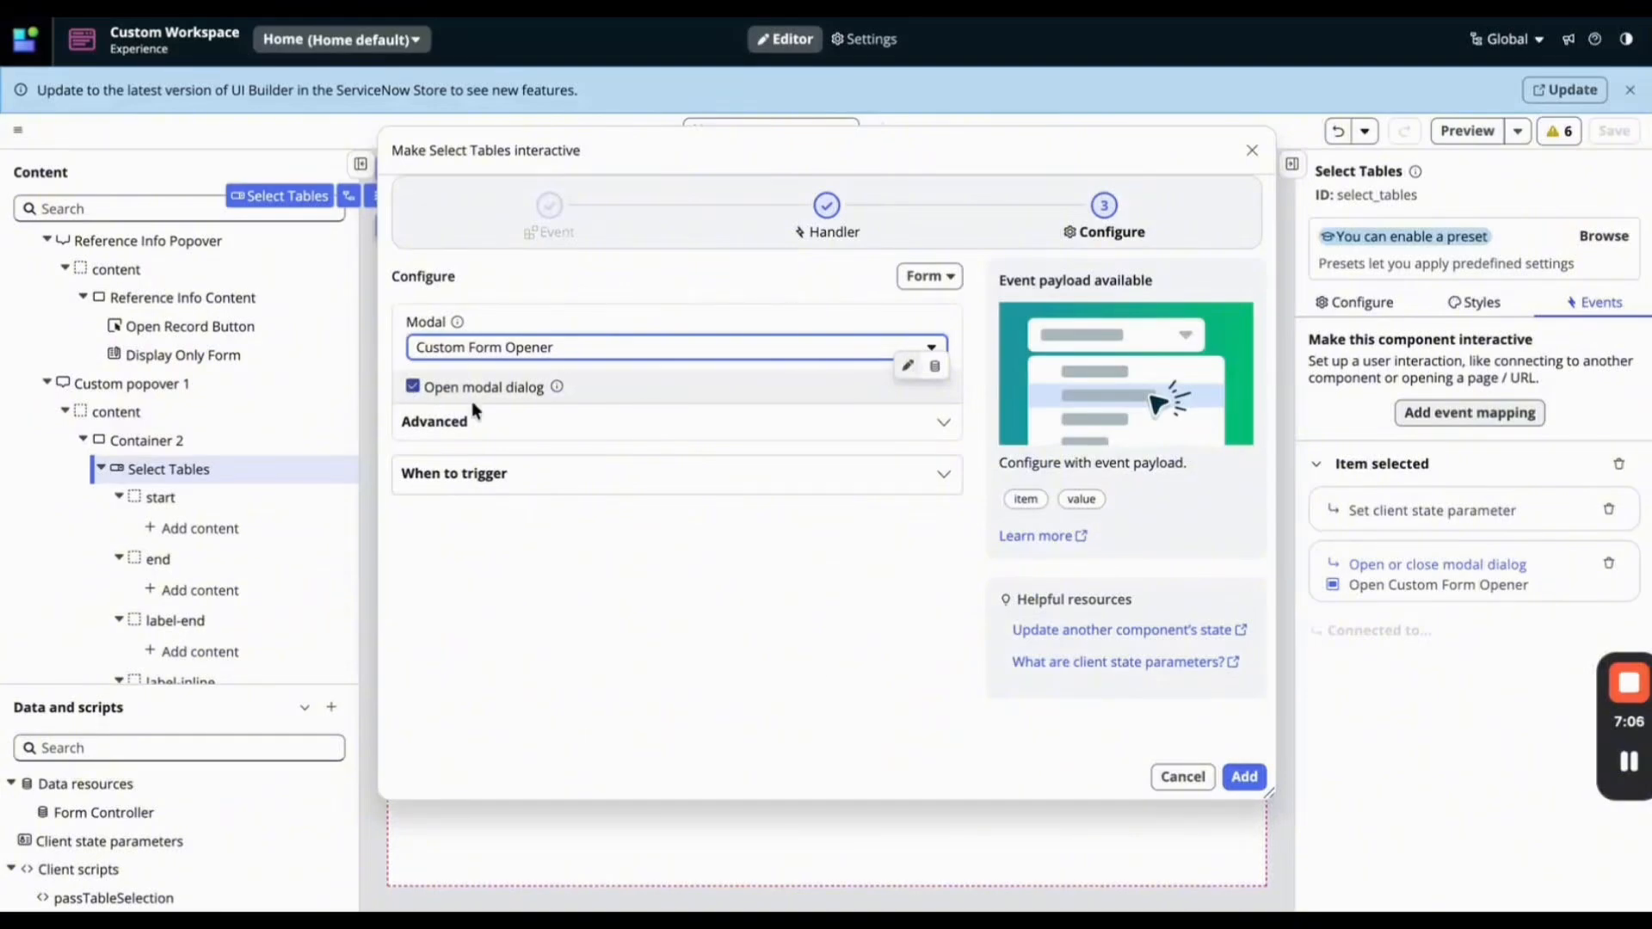
click(1244, 777)
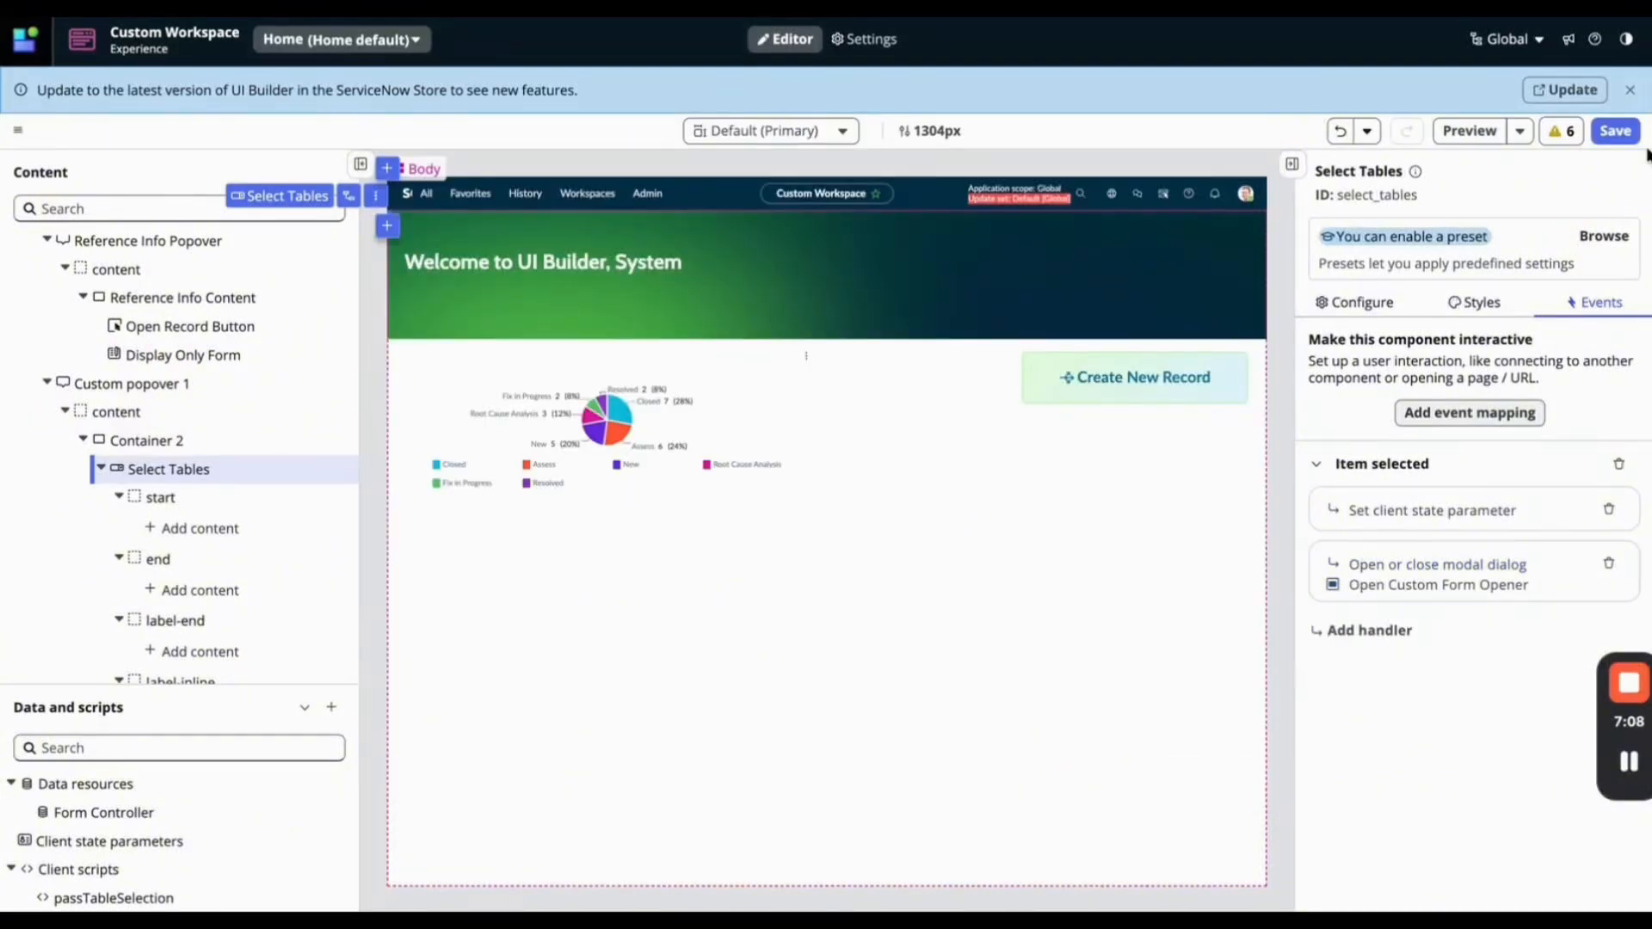
click(1615, 131)
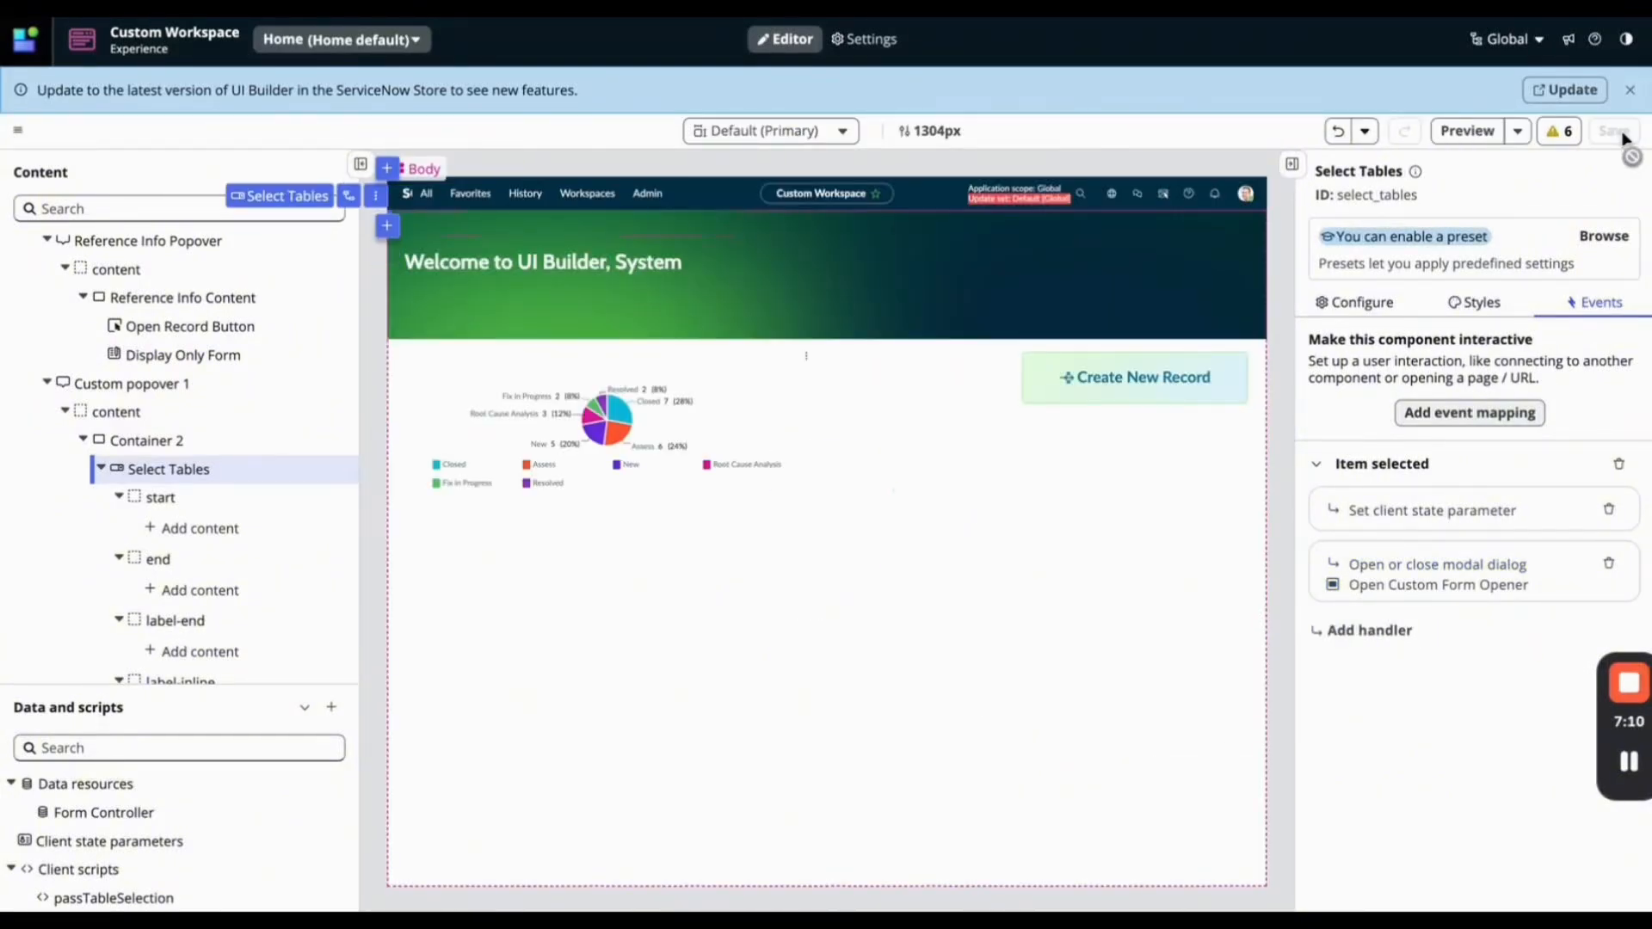
Preview the page and choose Problem as the table in the Create New Record popover.
click(1468, 131)
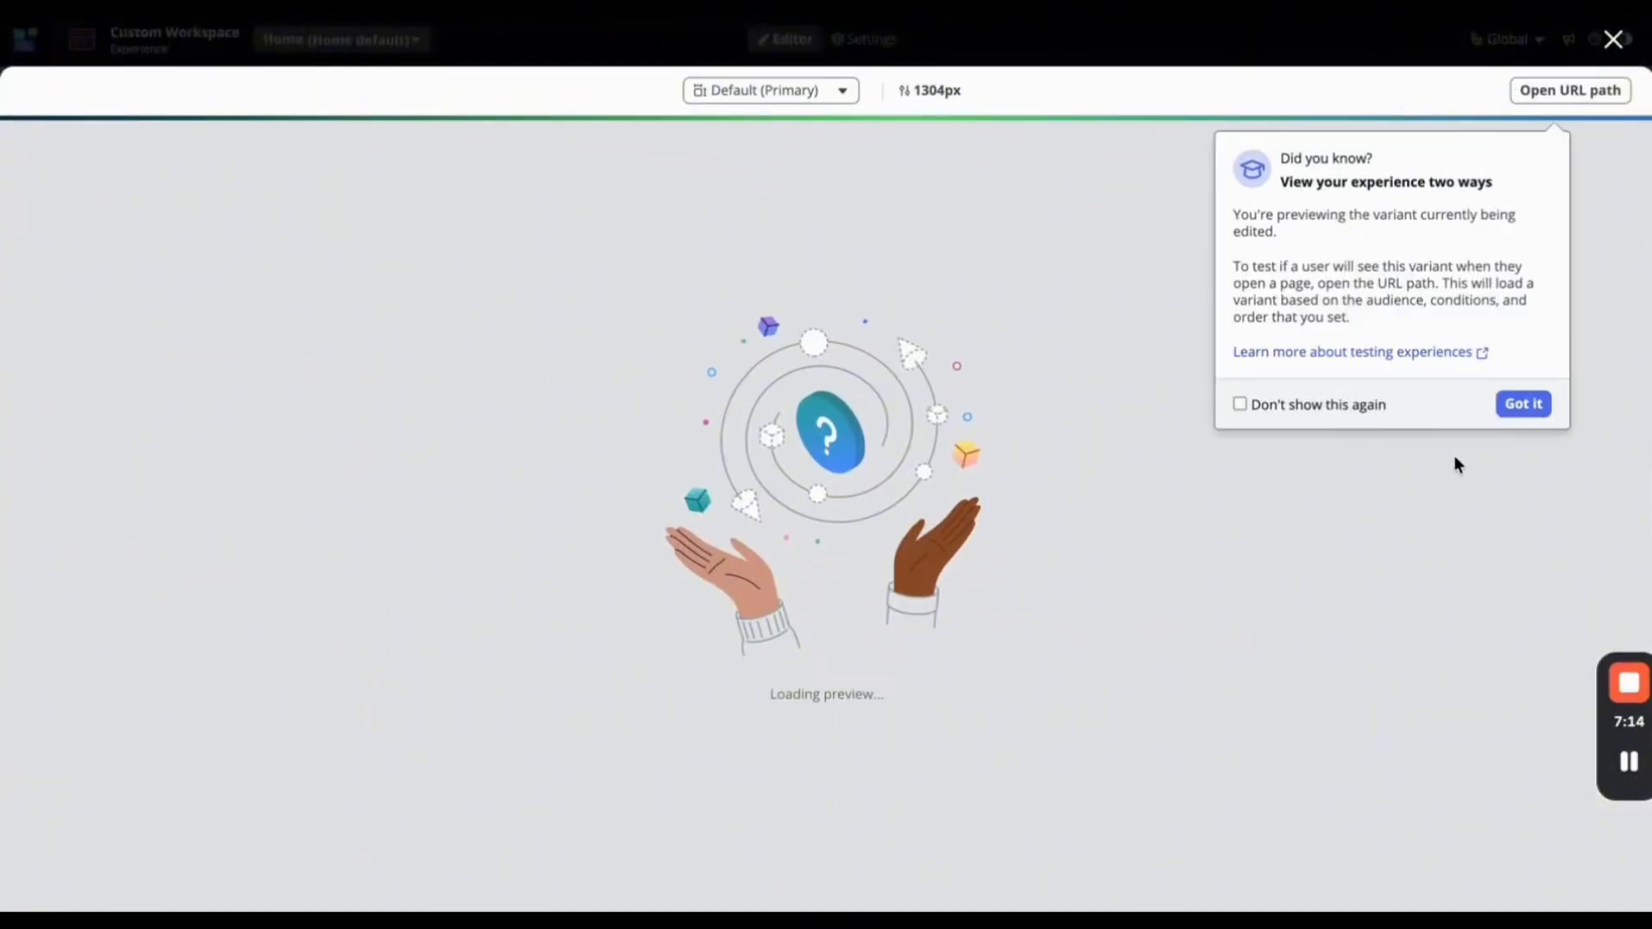
click(1523, 403)
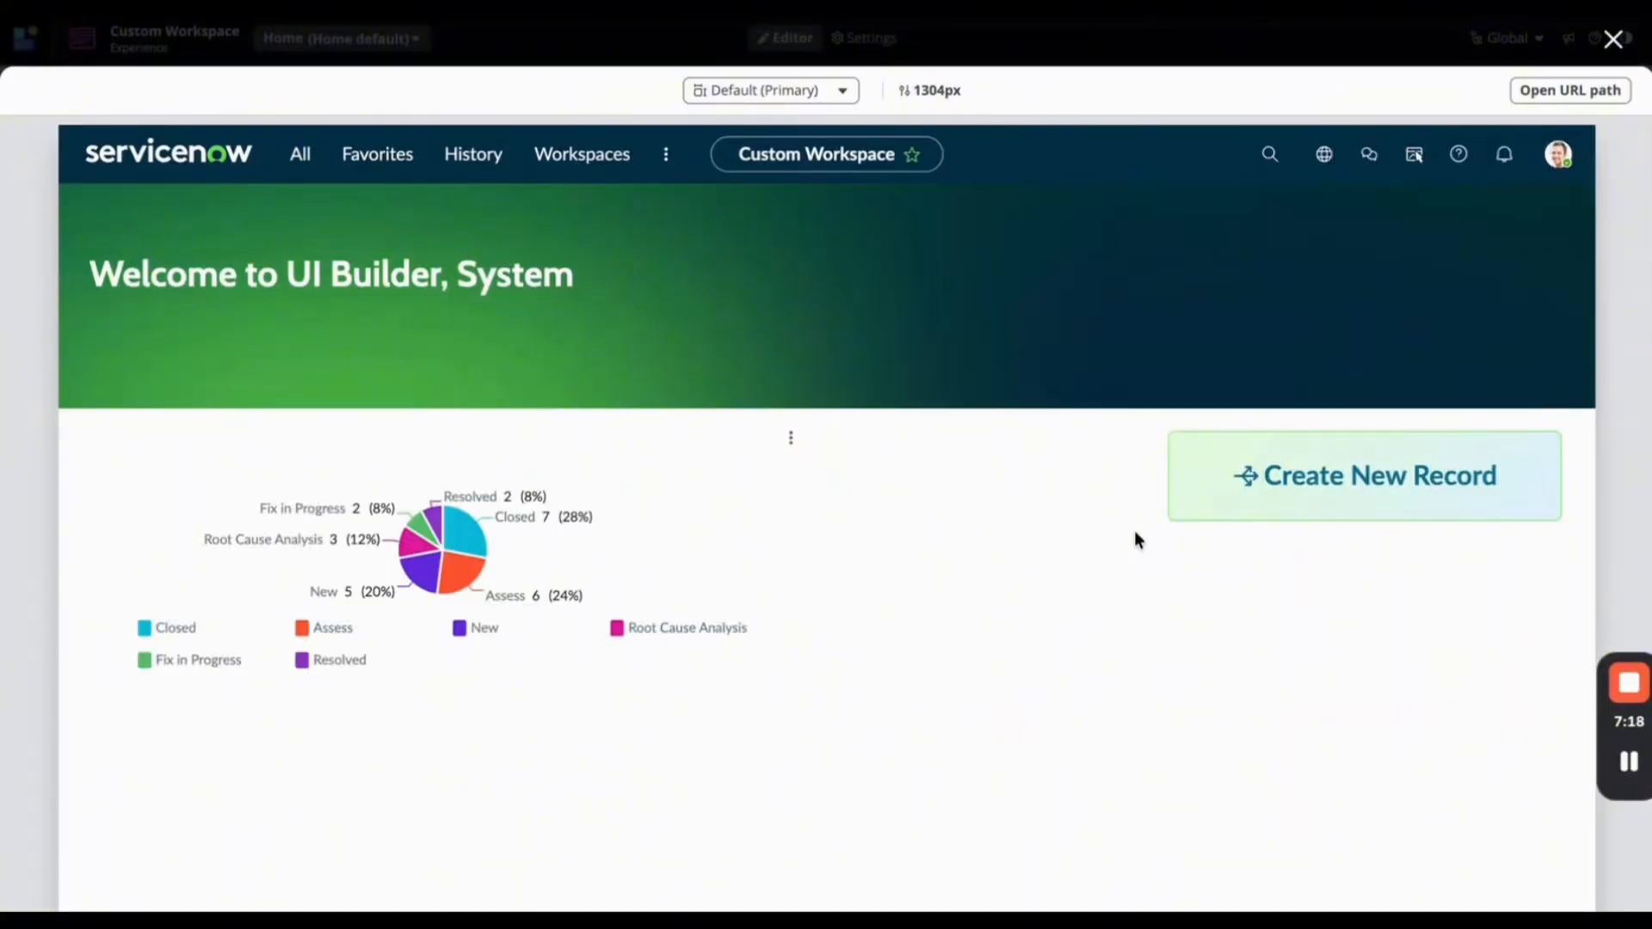
click(1383, 478)
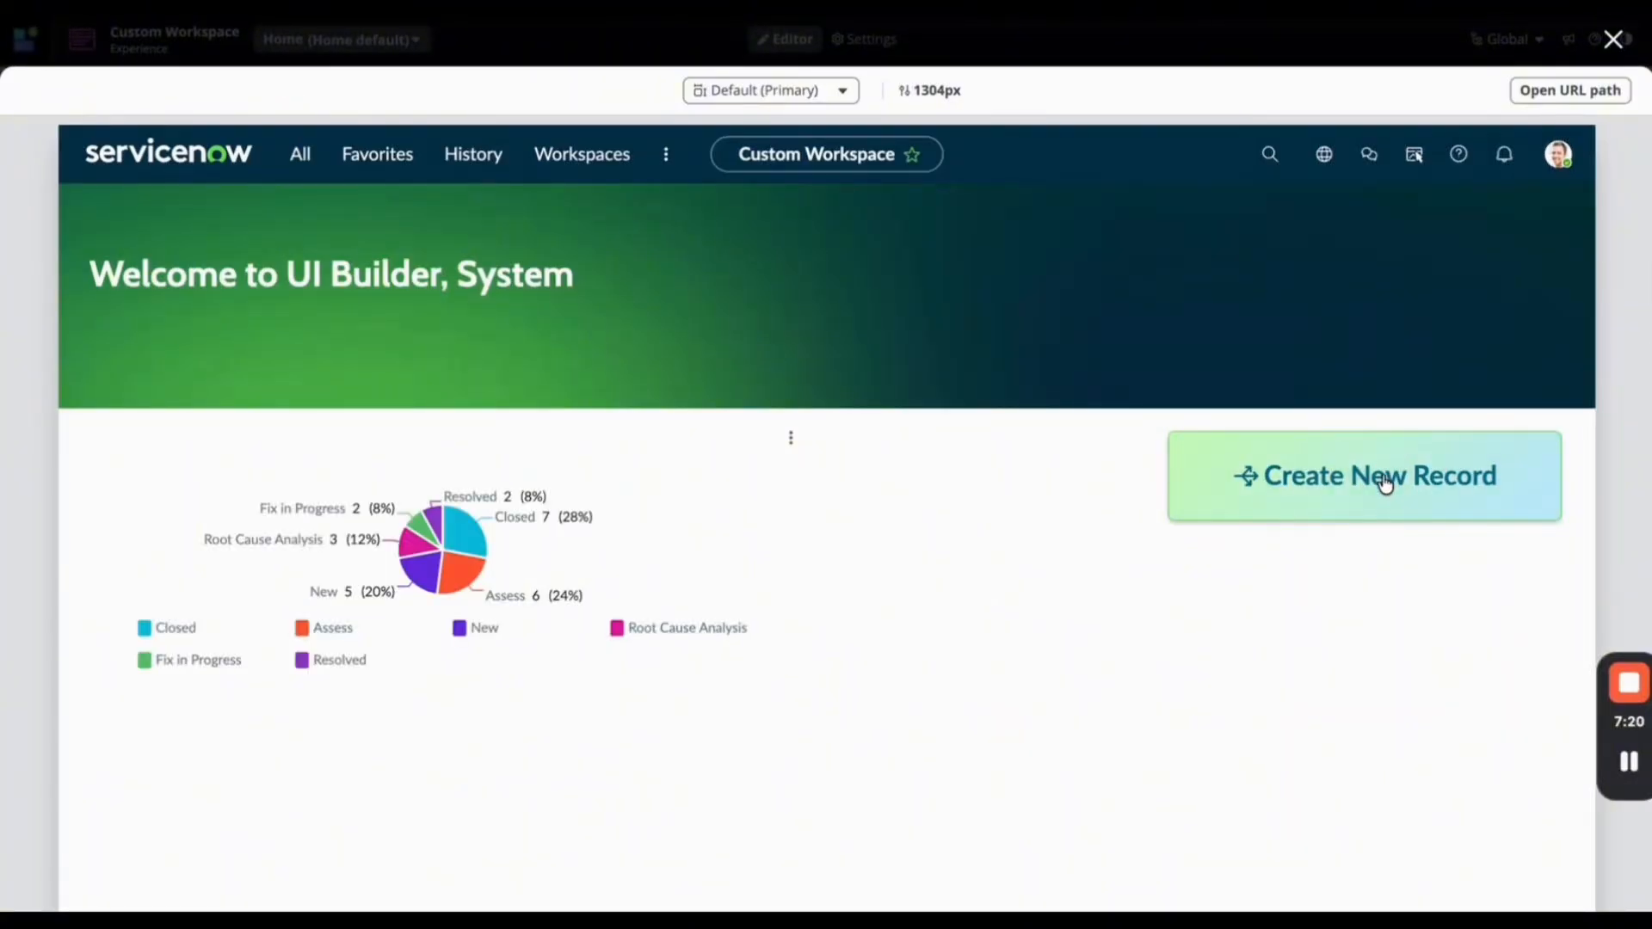
click(1283, 387)
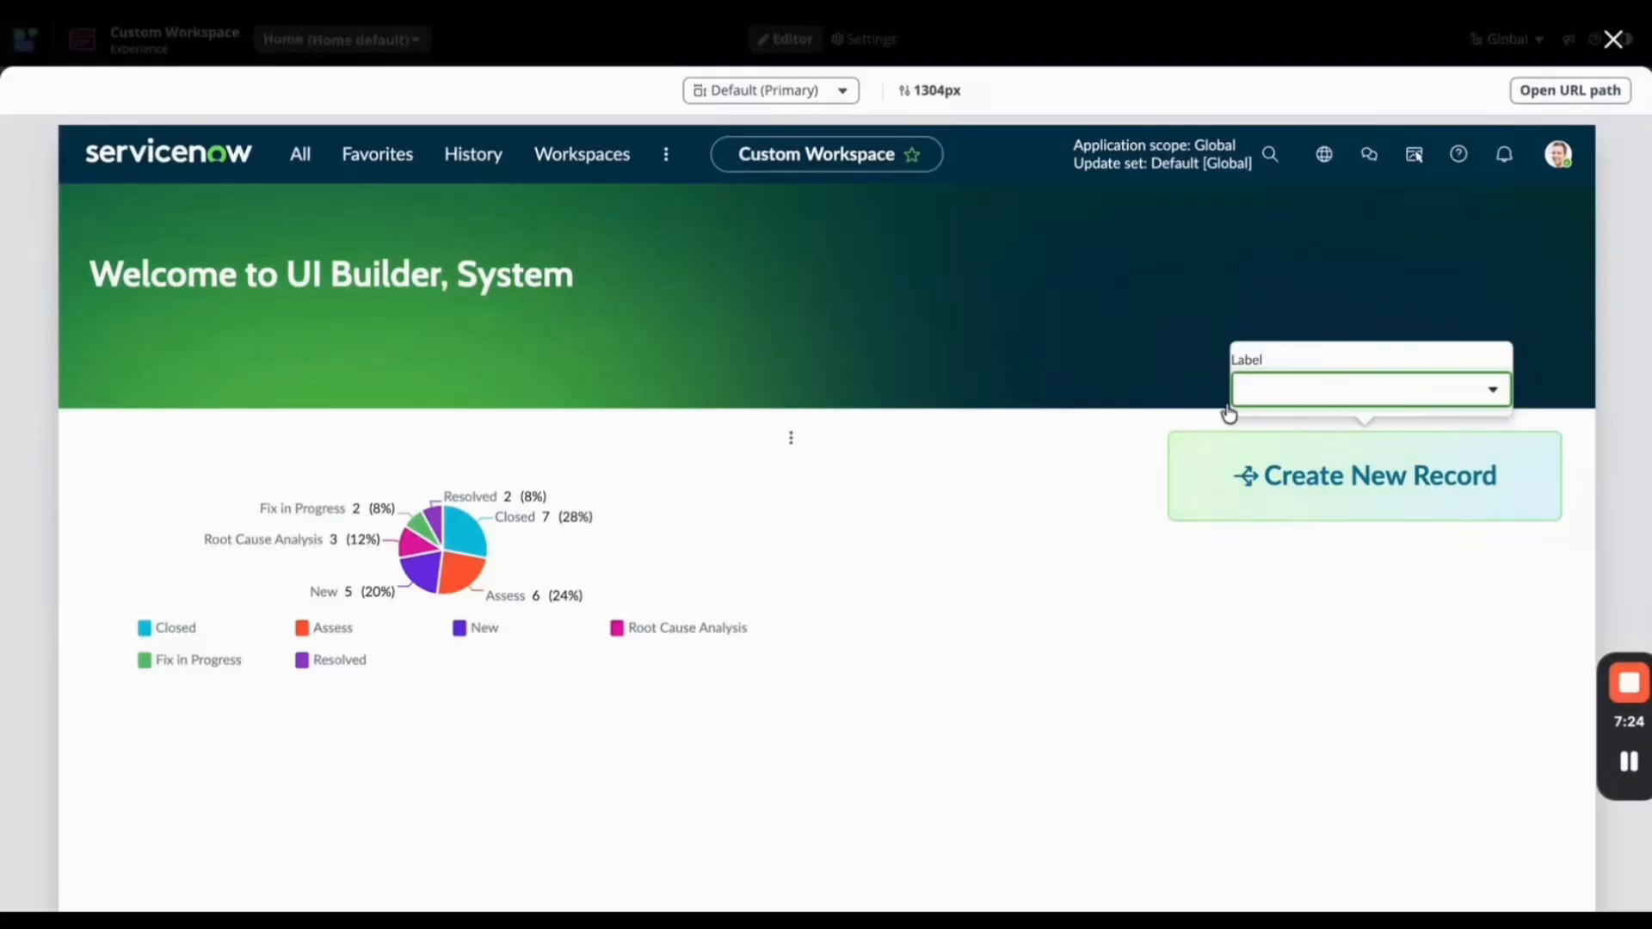
click(1338, 398)
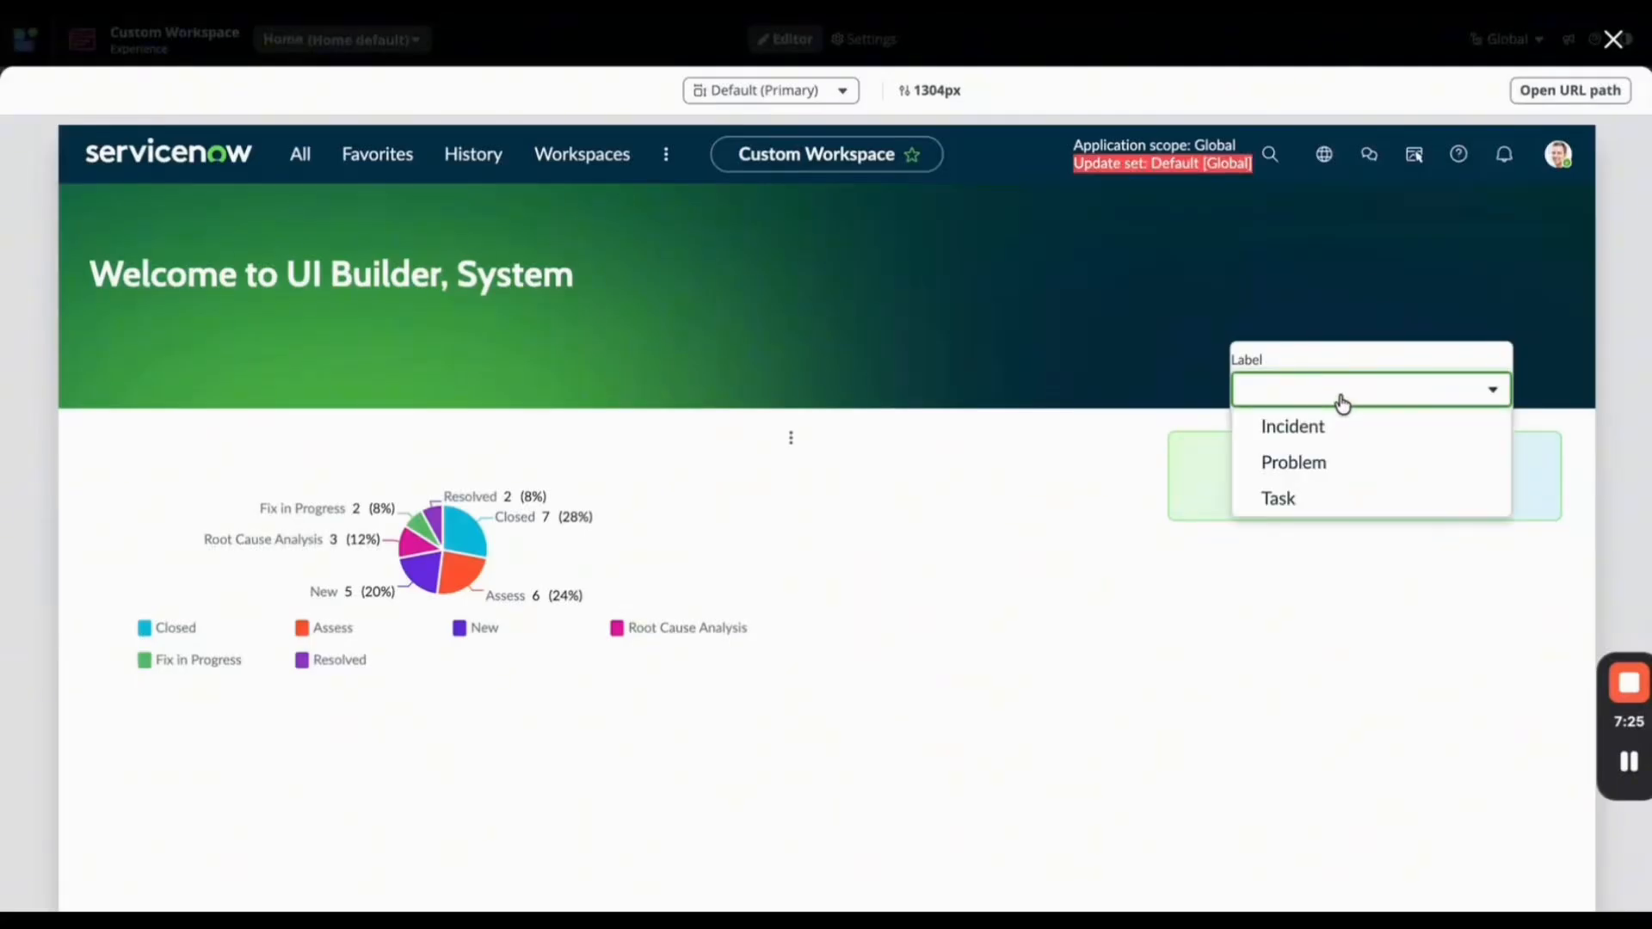
click(1340, 465)
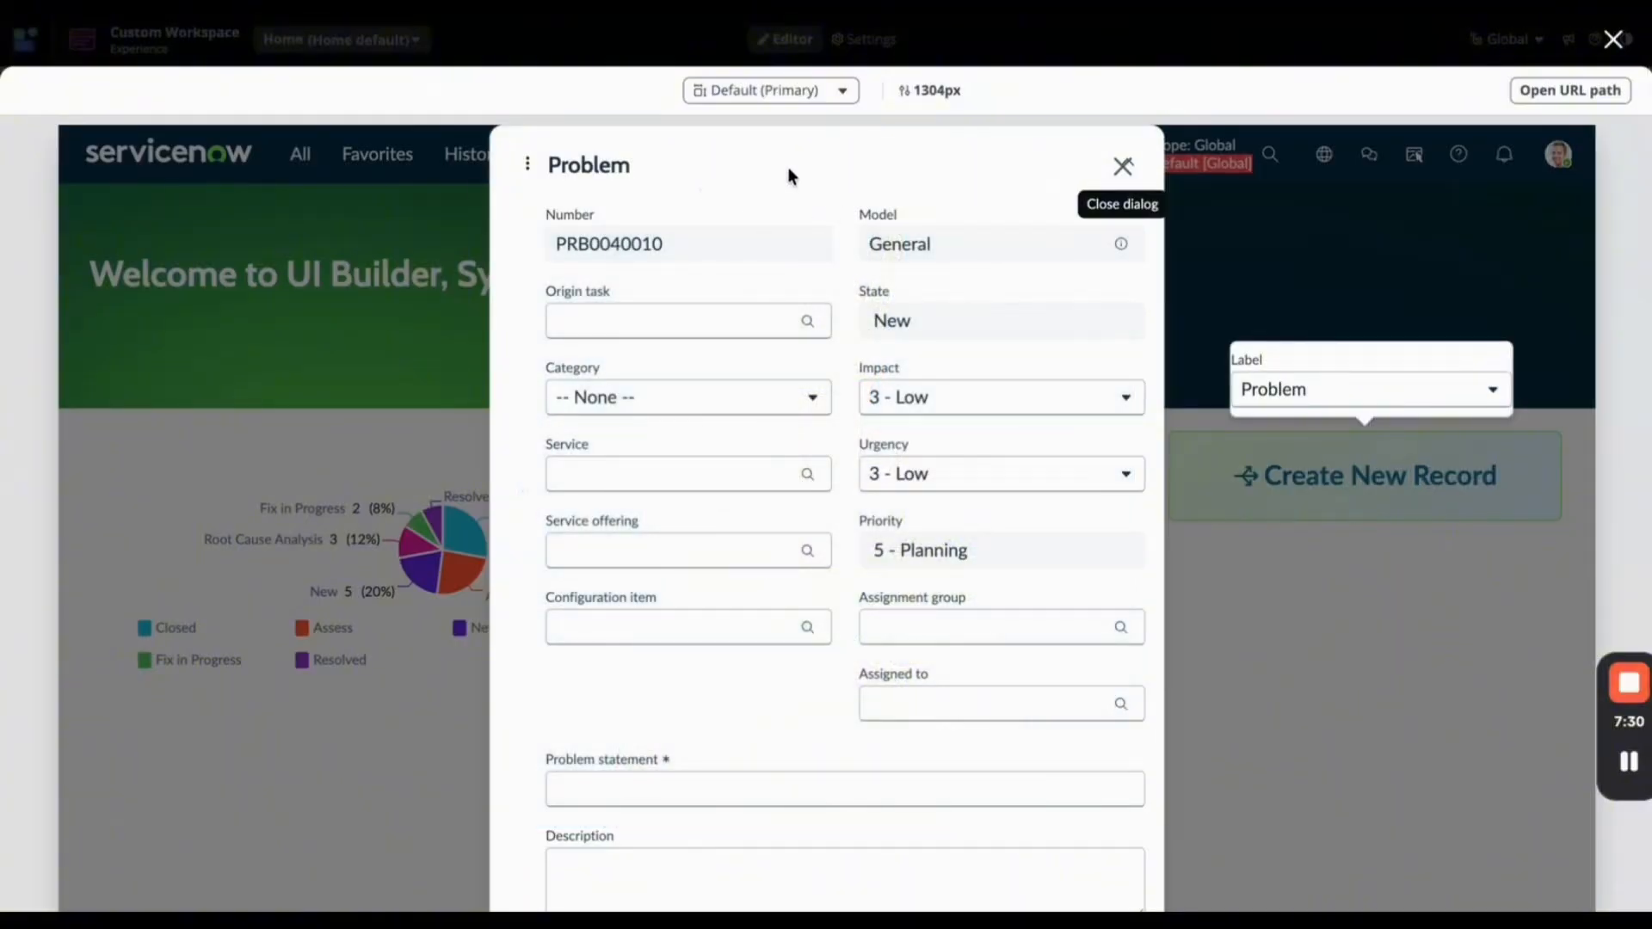
Look through the Problem form in the modal dialog, close it and leave the preview.
scroll(856, 311, down, 15)
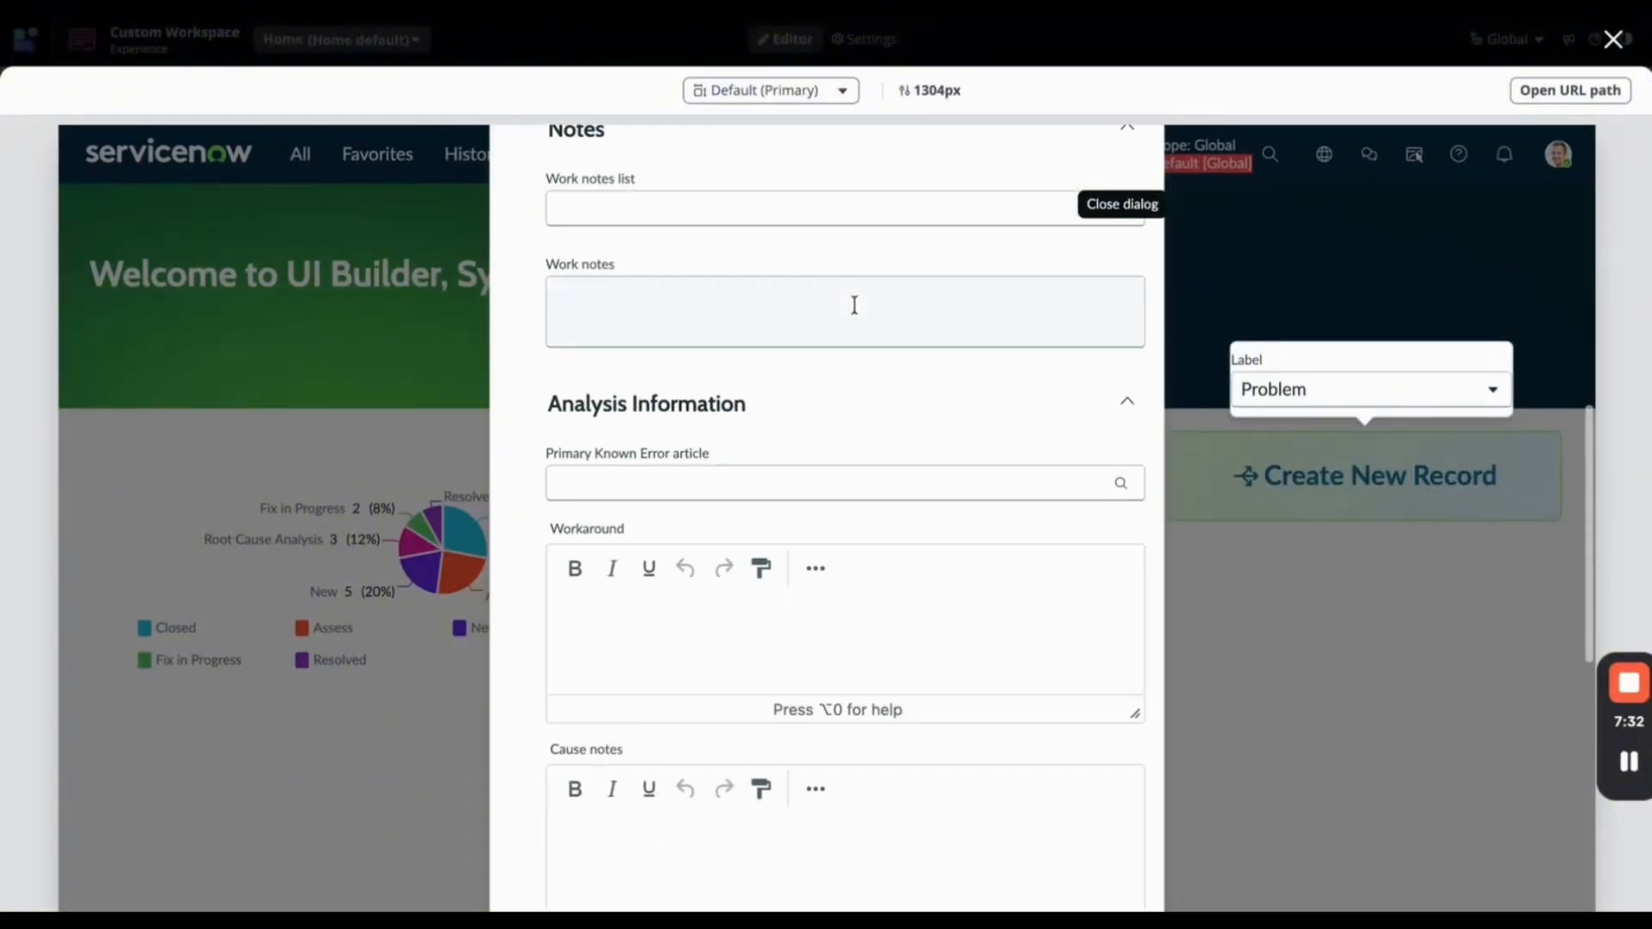
scroll(949, 767, up, 15)
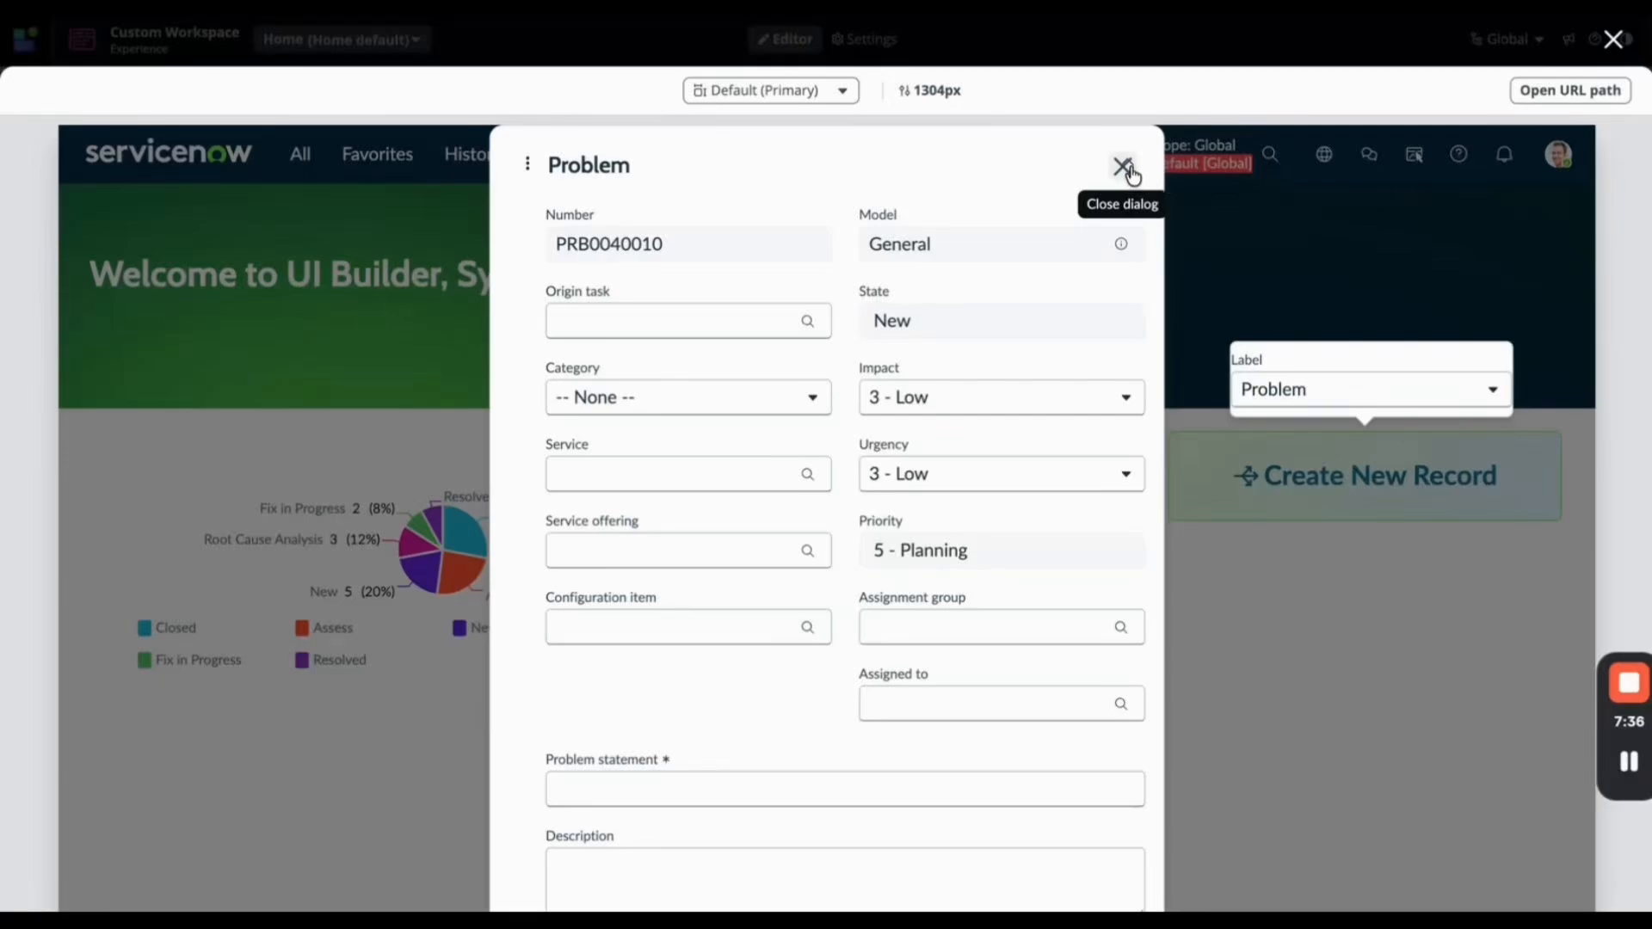
click(1122, 165)
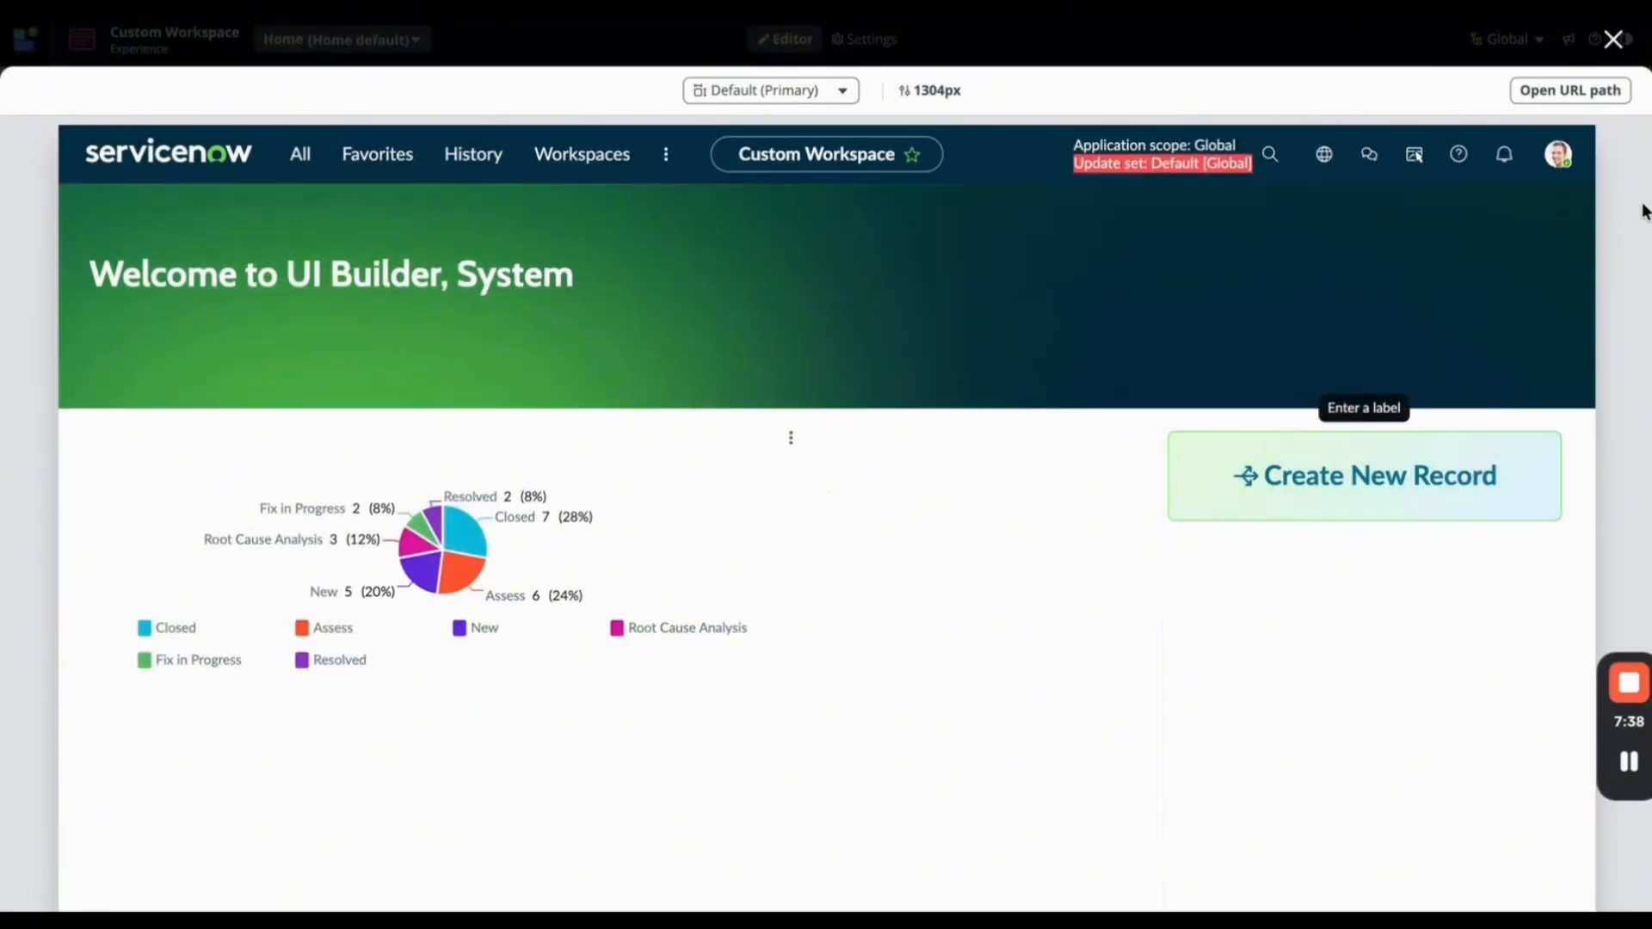
click(1613, 41)
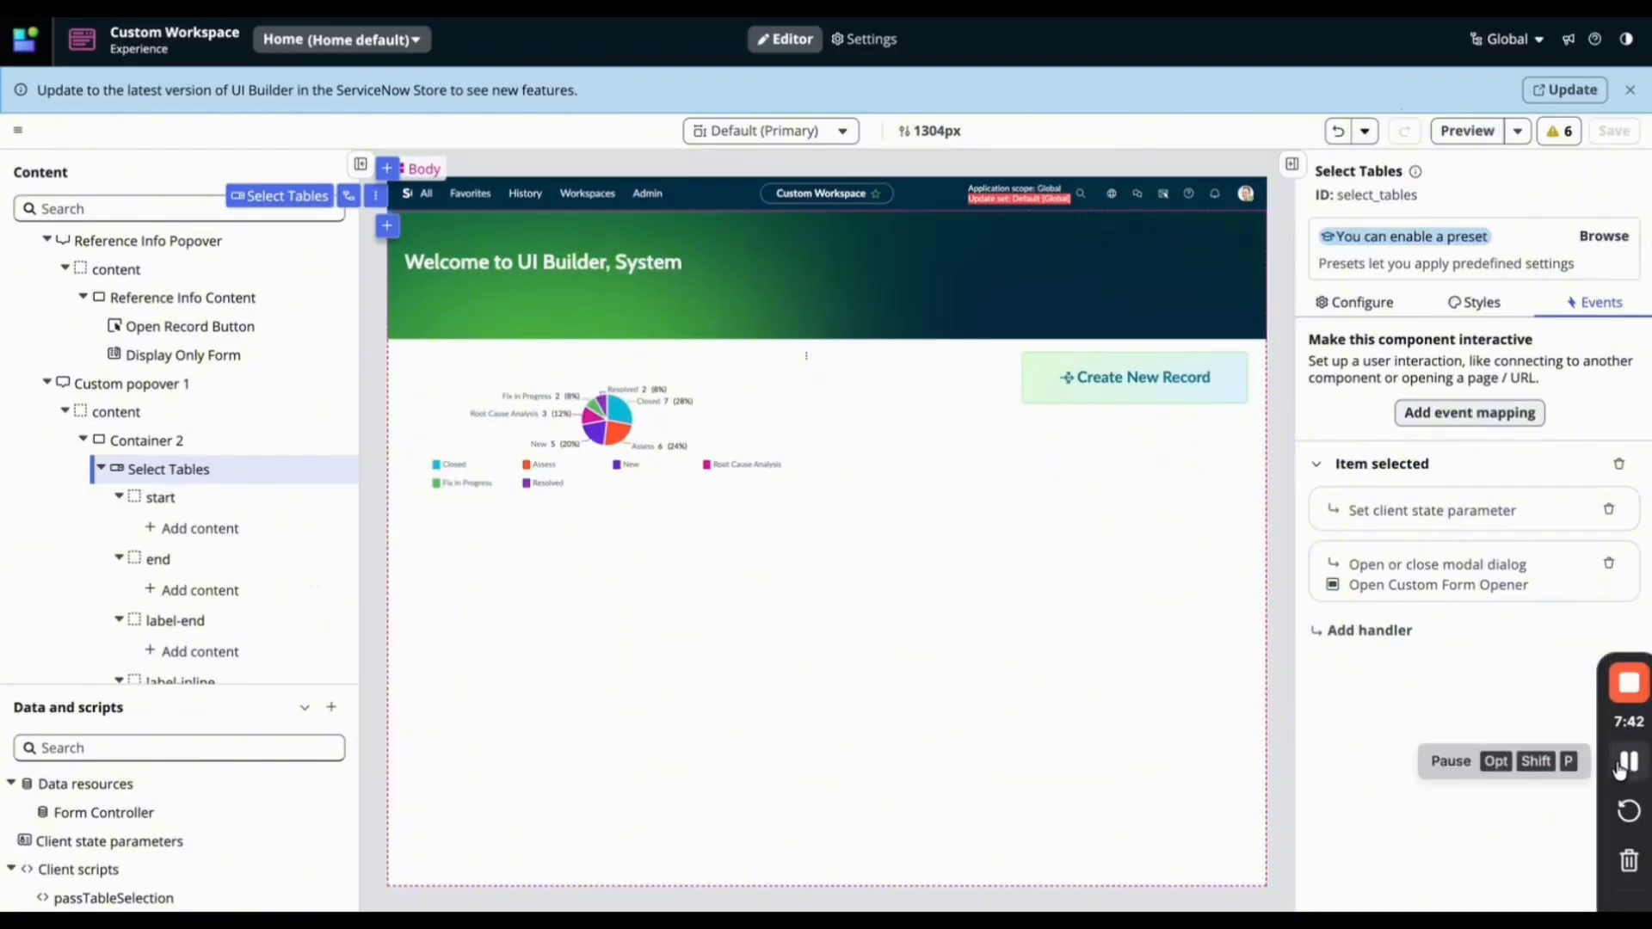
Add a Single column layout to the page body below Column layout 1.
scroll(172, 604, down, 5)
scroll(172, 613, down, 2)
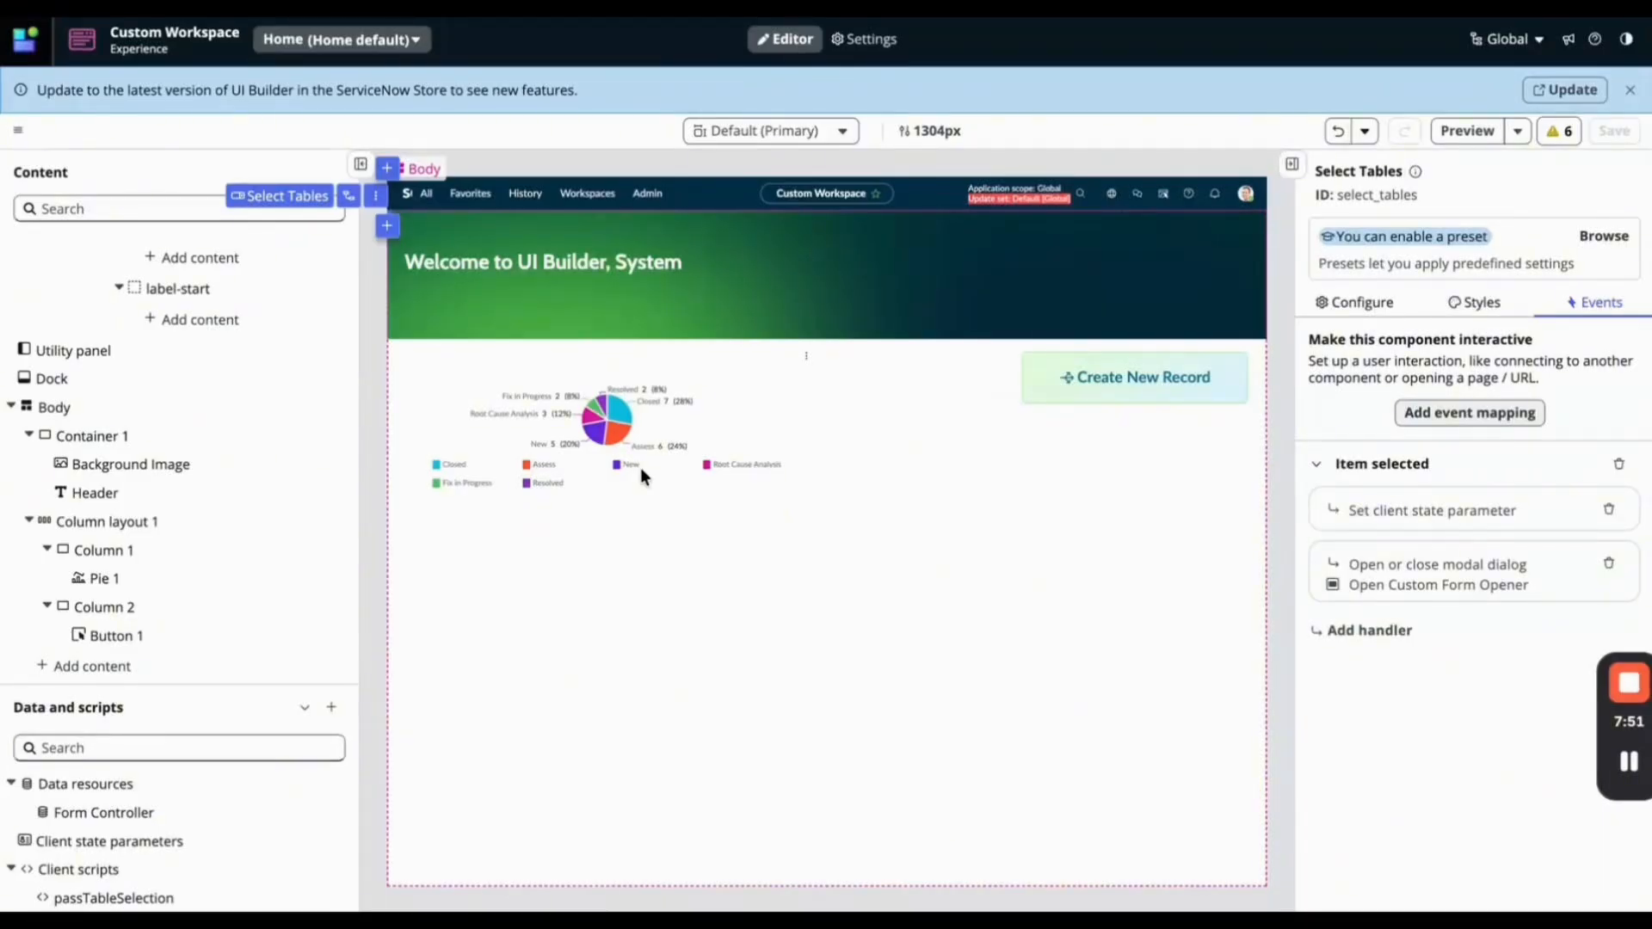
click(125, 667)
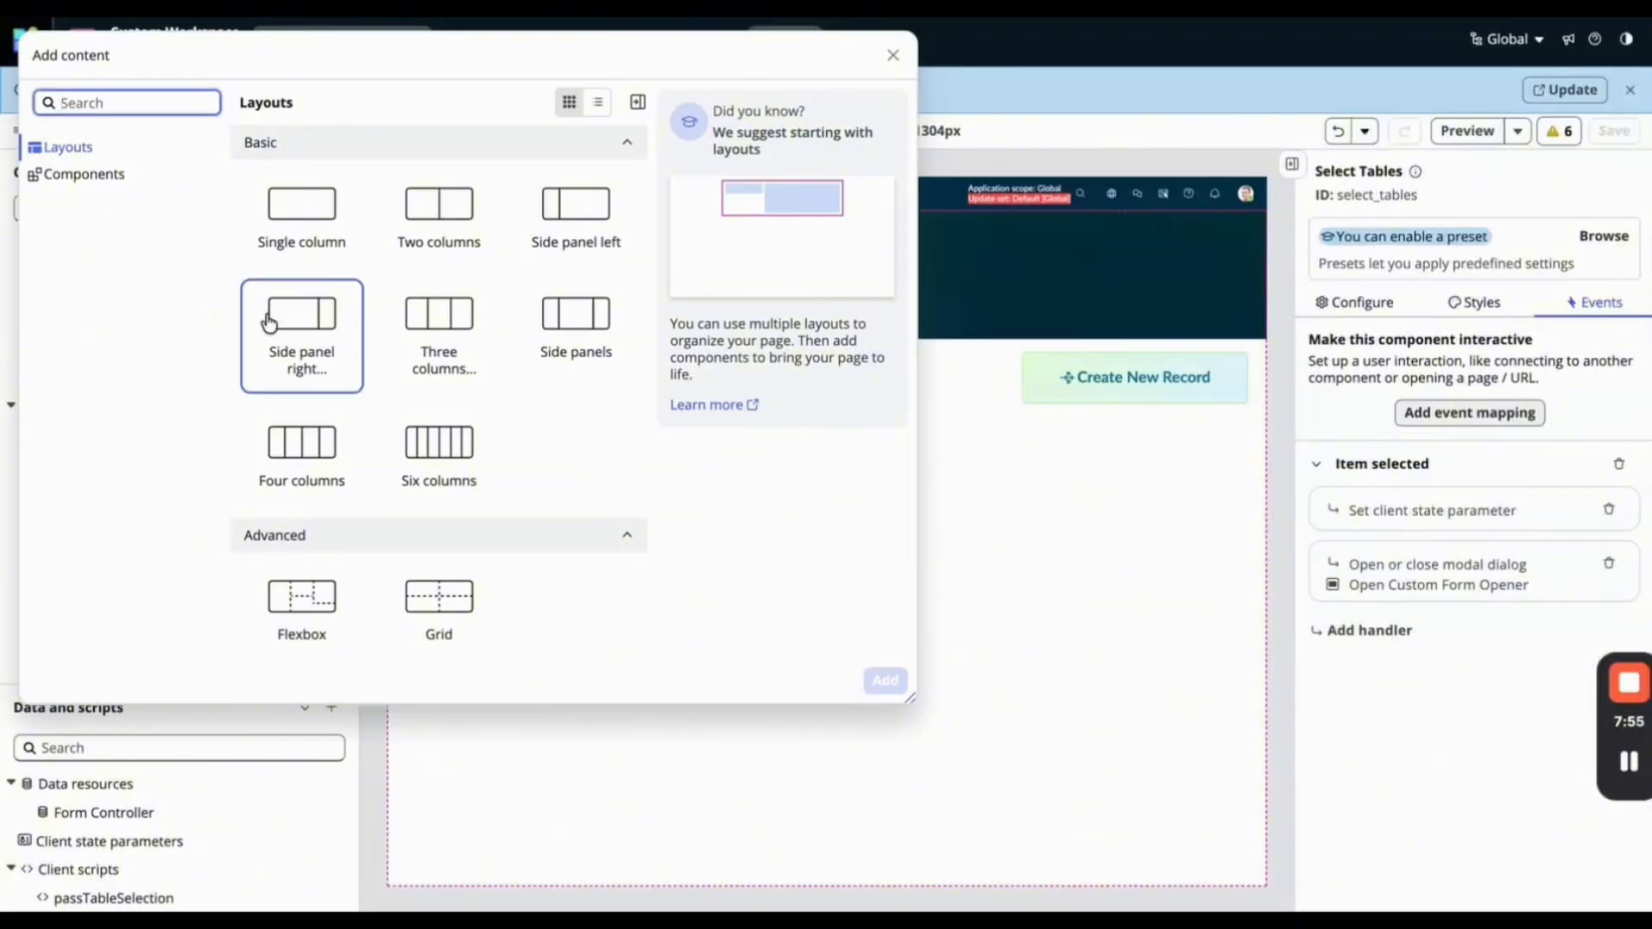
click(296, 228)
click(885, 680)
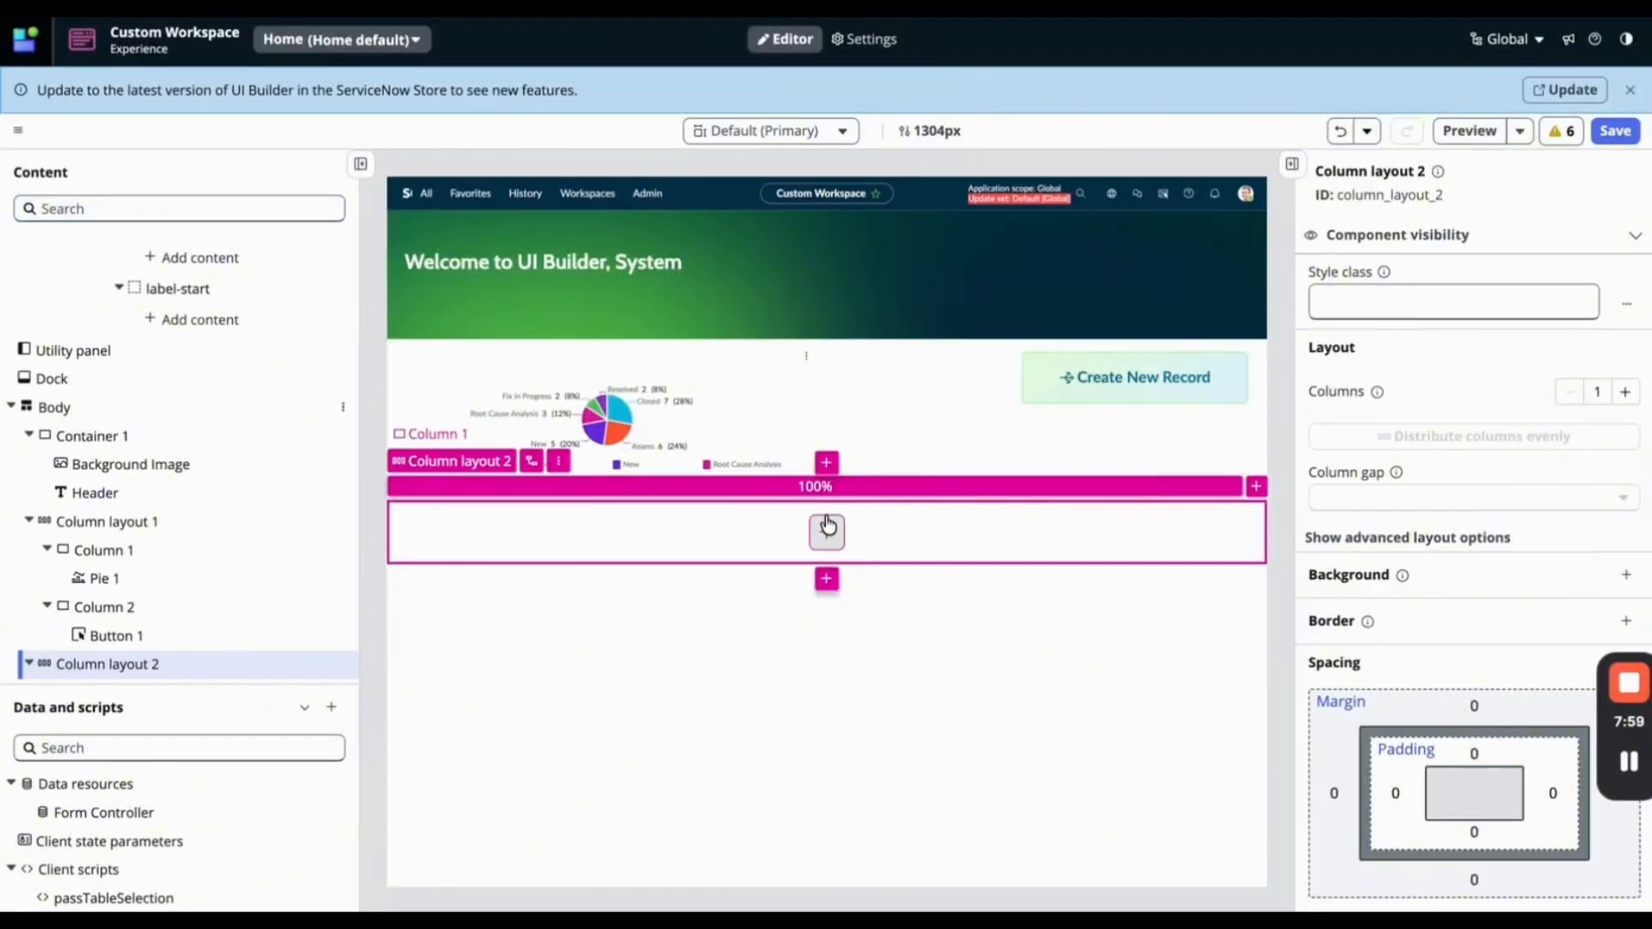
Add a Record list component to Column 1 of Column layout 2 and save the page.
scroll(148, 564, down, 2)
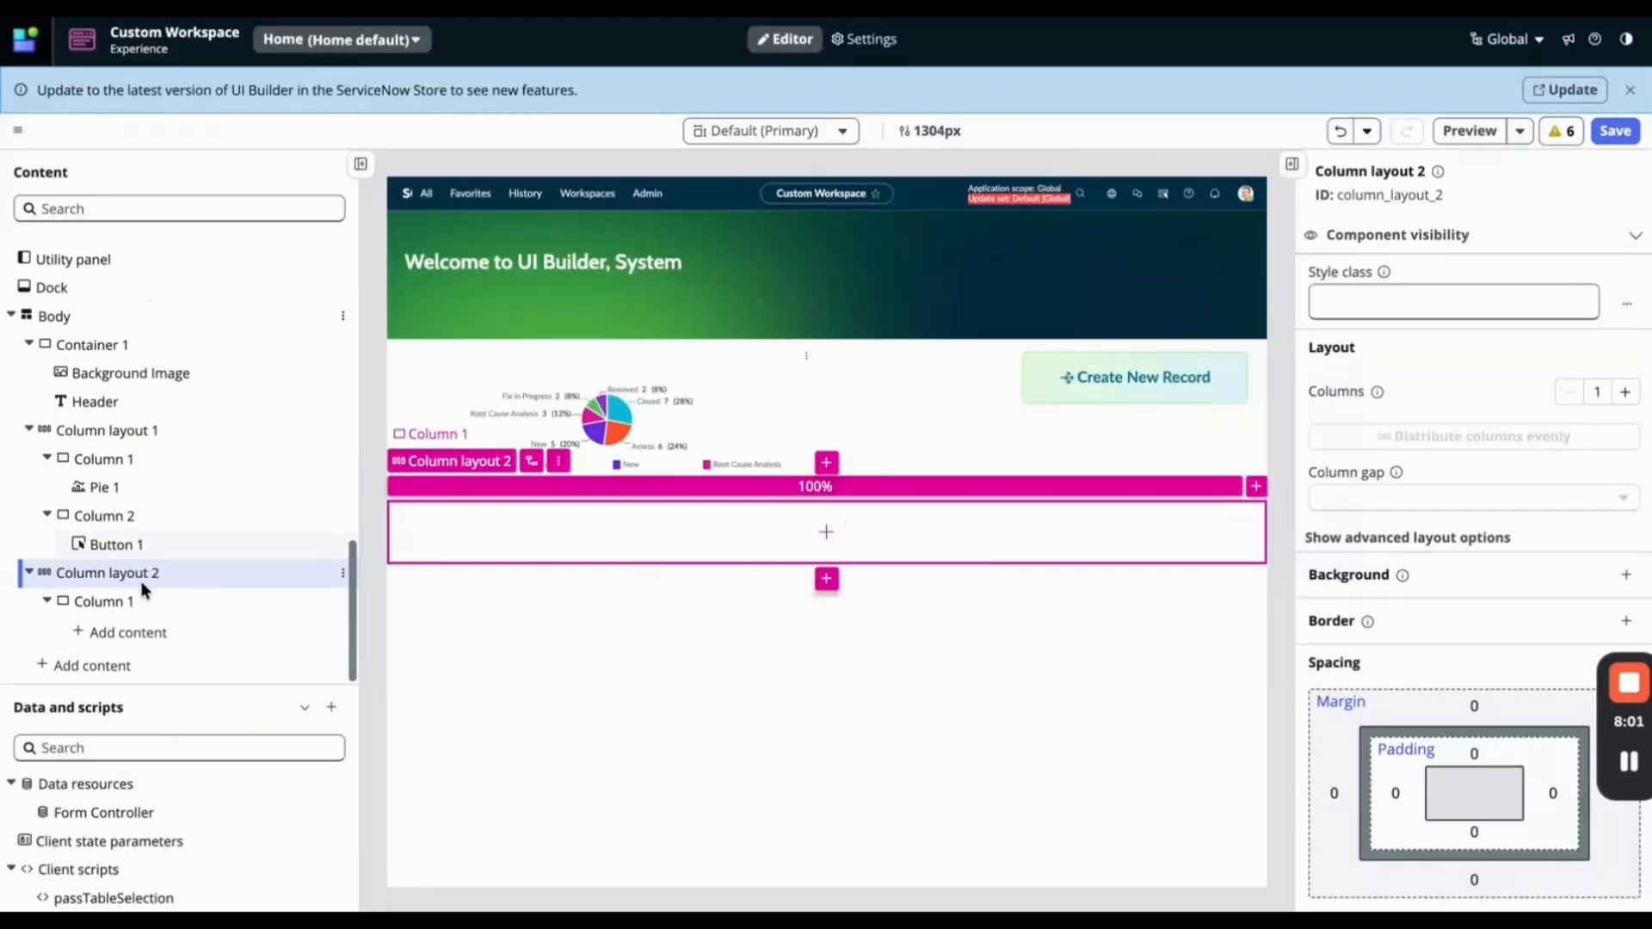
click(126, 637)
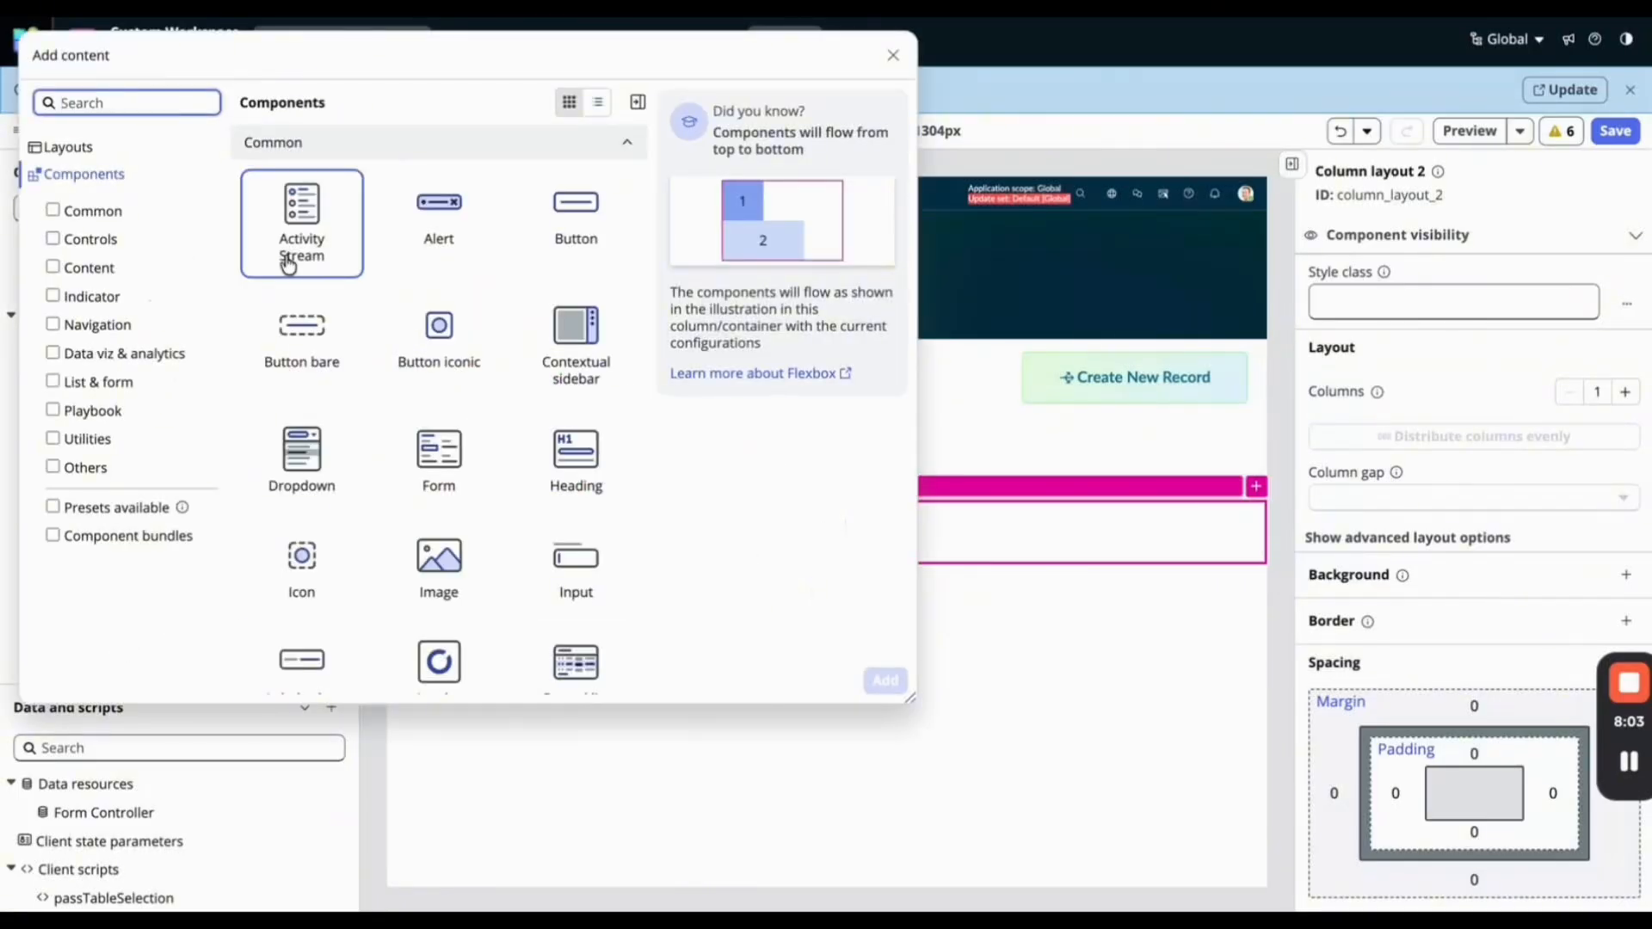
text(list)
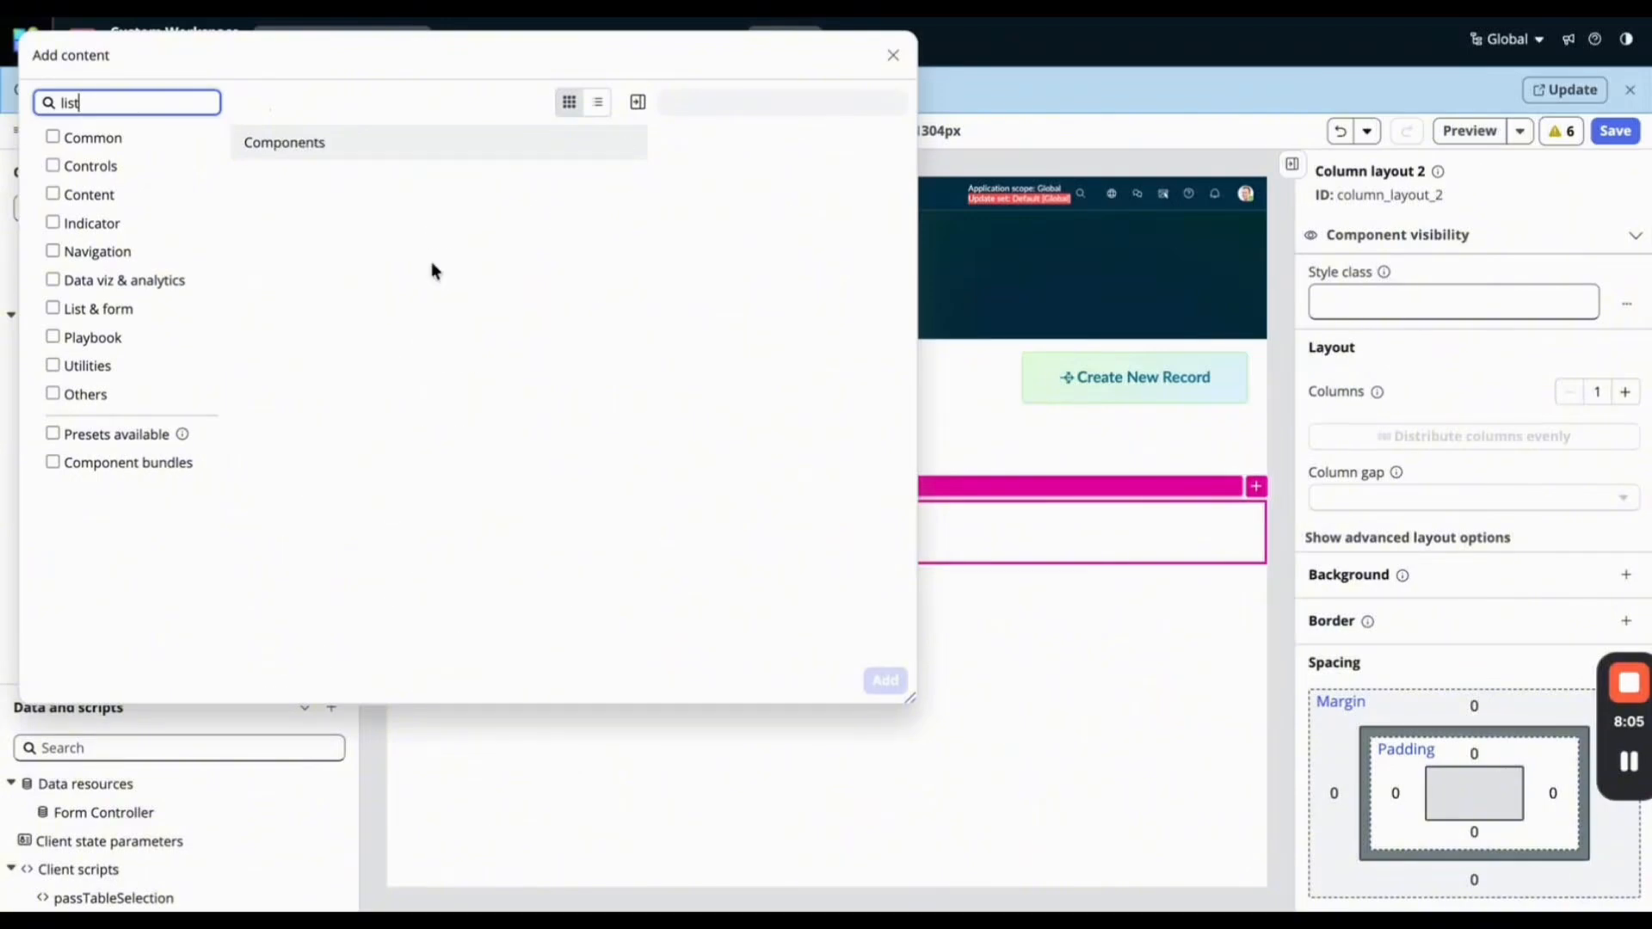
click(303, 332)
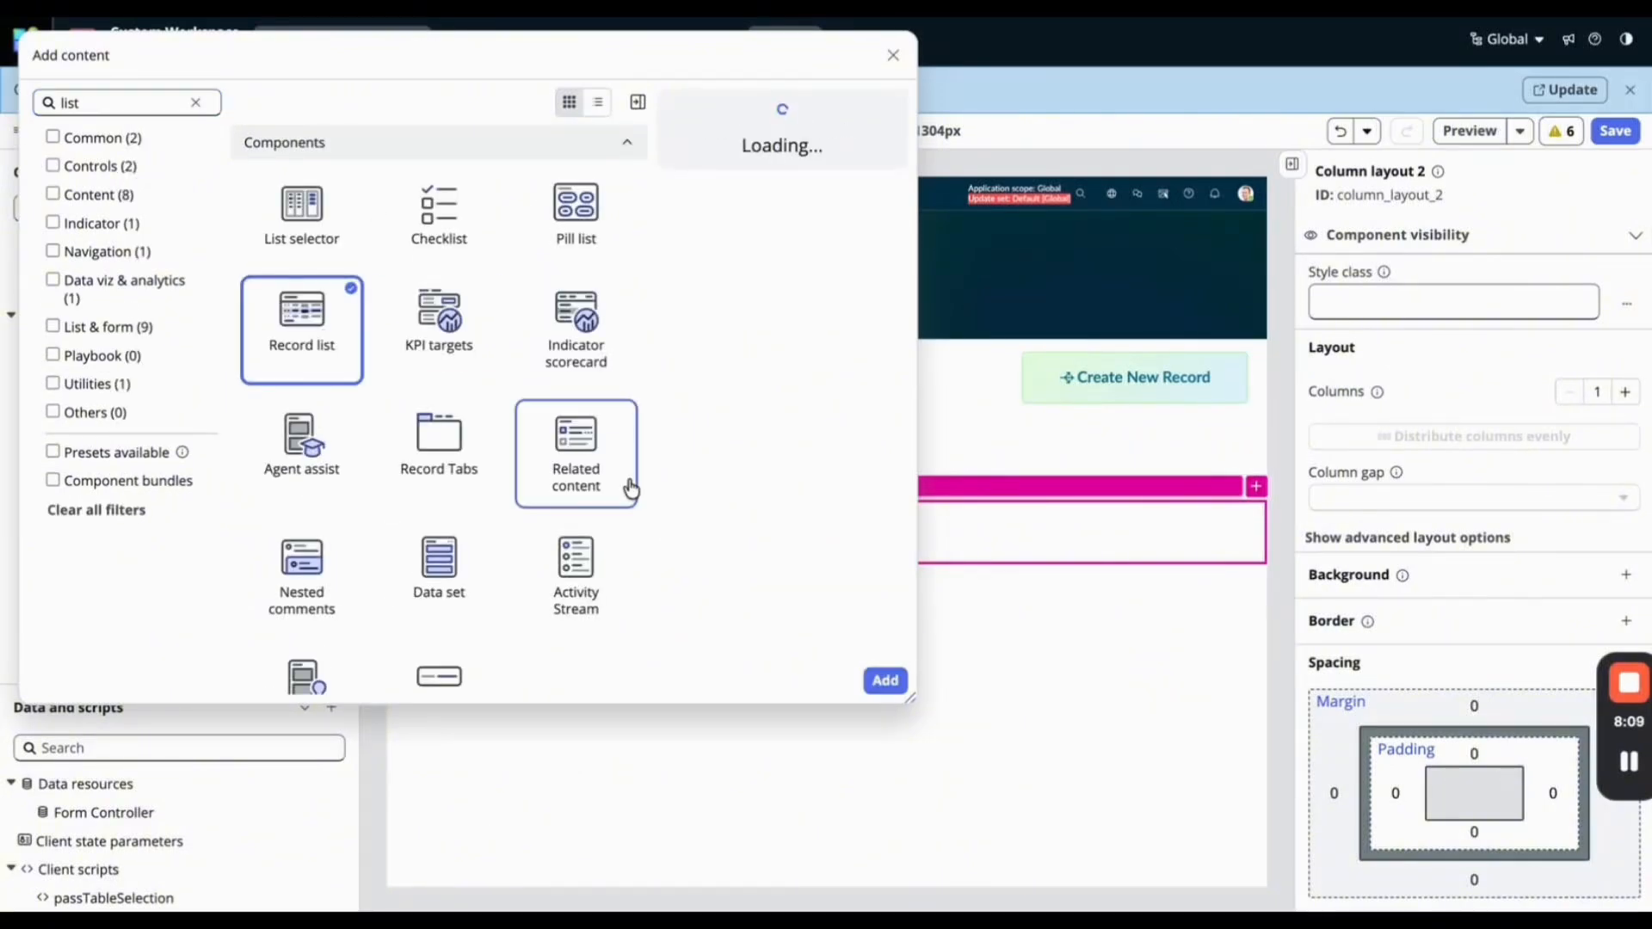
click(885, 682)
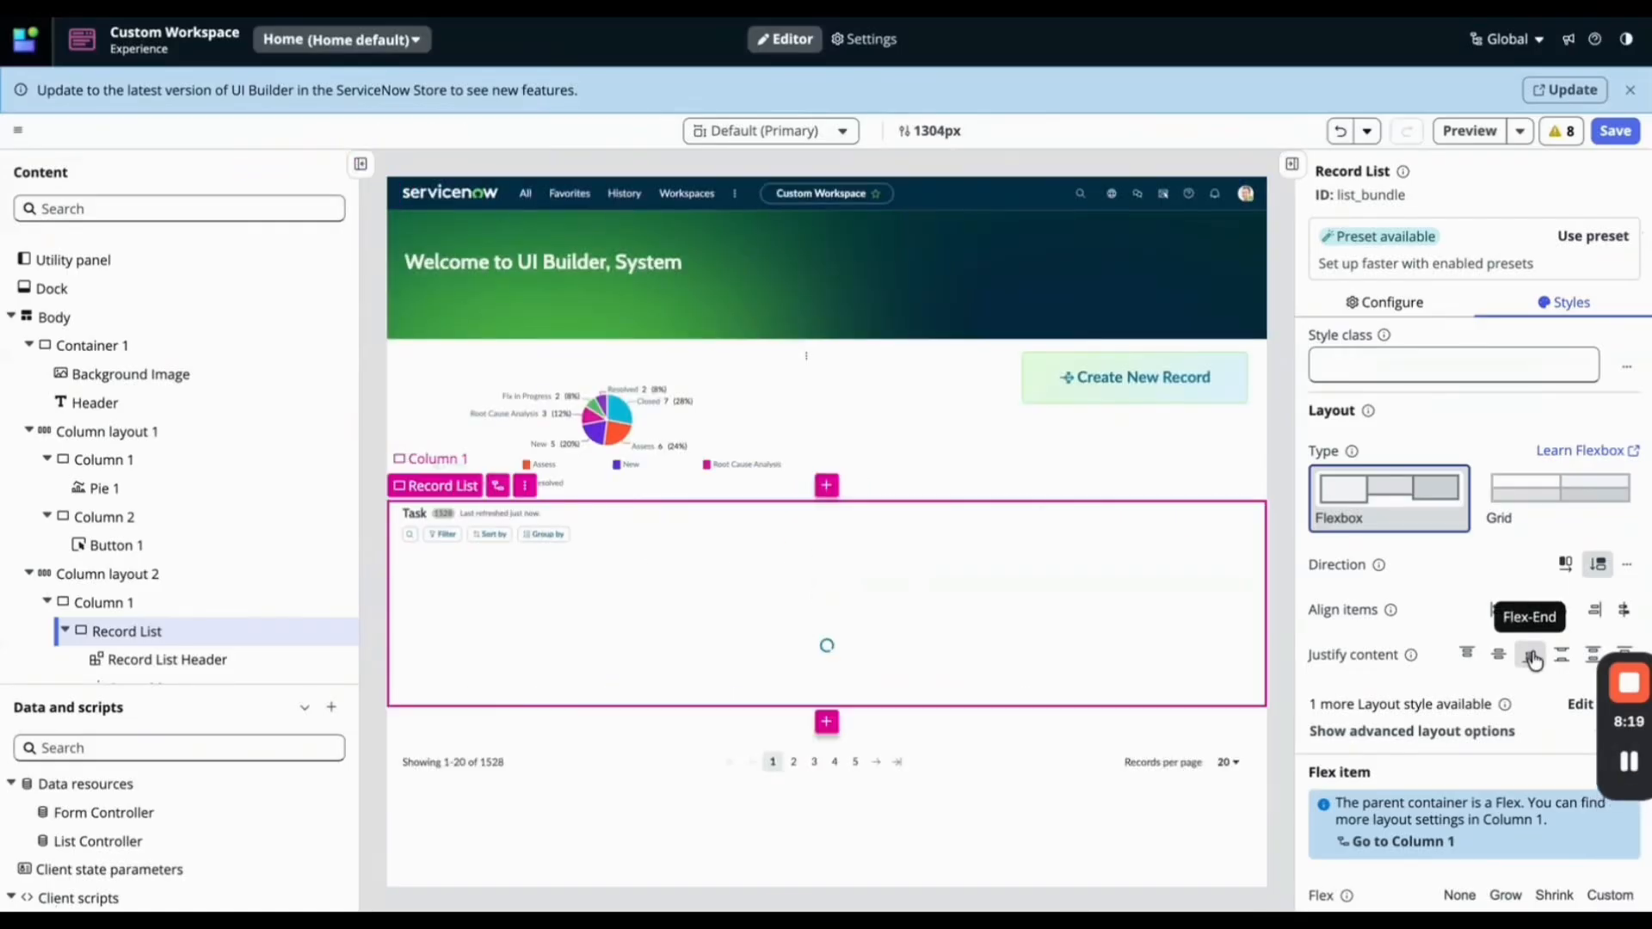
click(1611, 131)
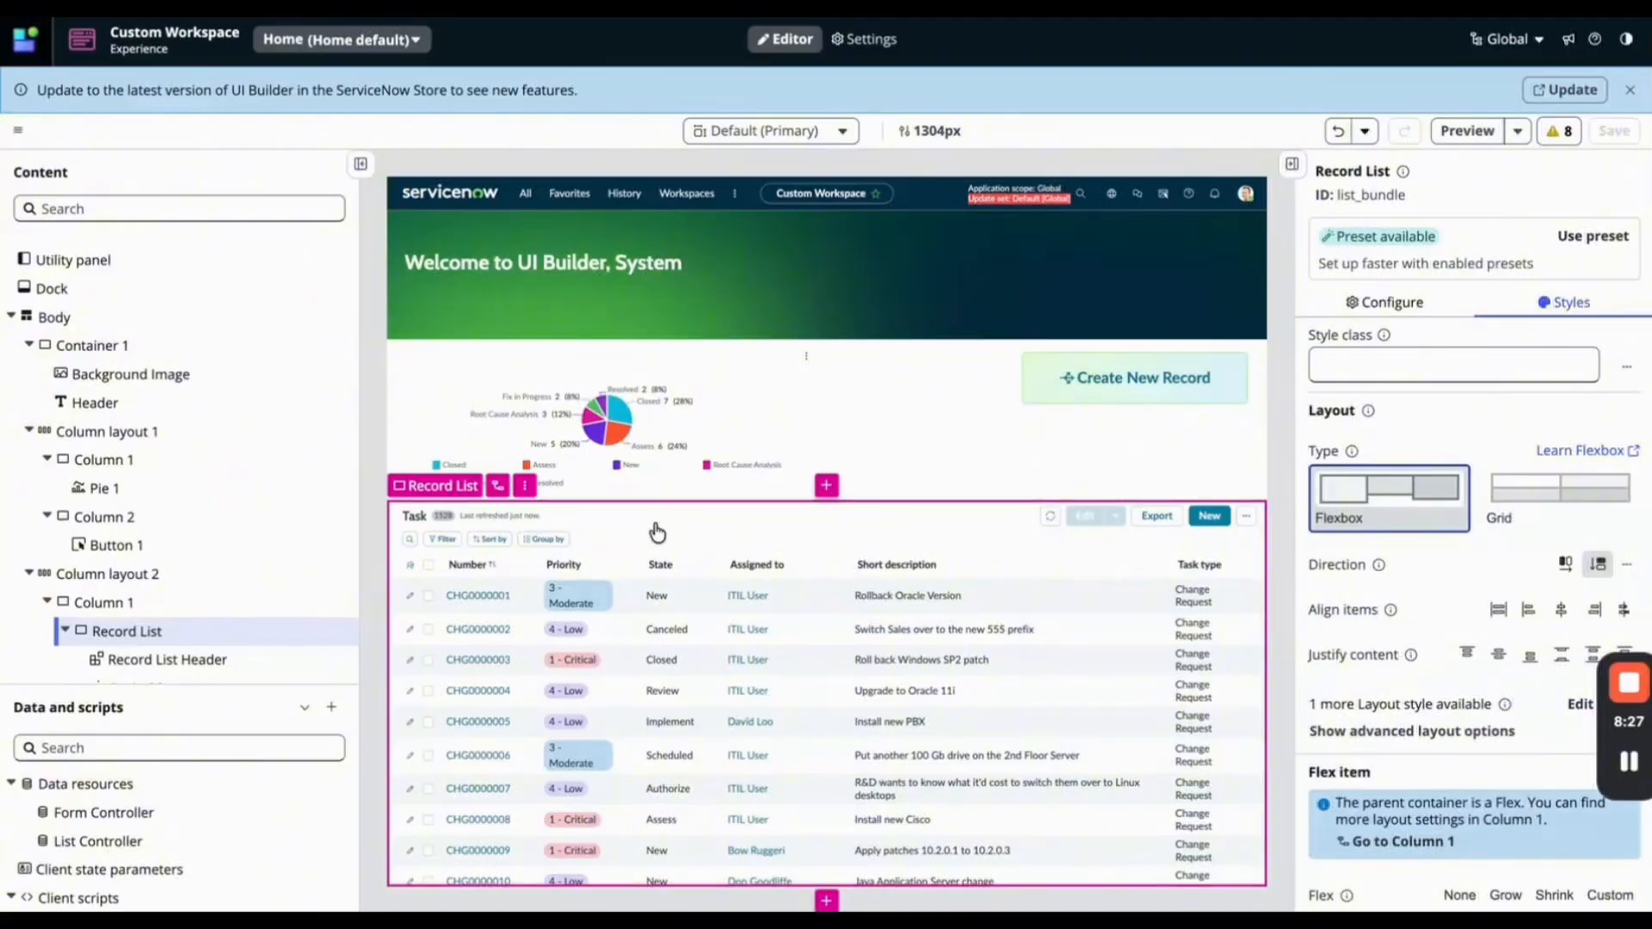
Set the List Controller's table to Problem, save the page and close the controller's settings.
scroll(193, 771, down, 1)
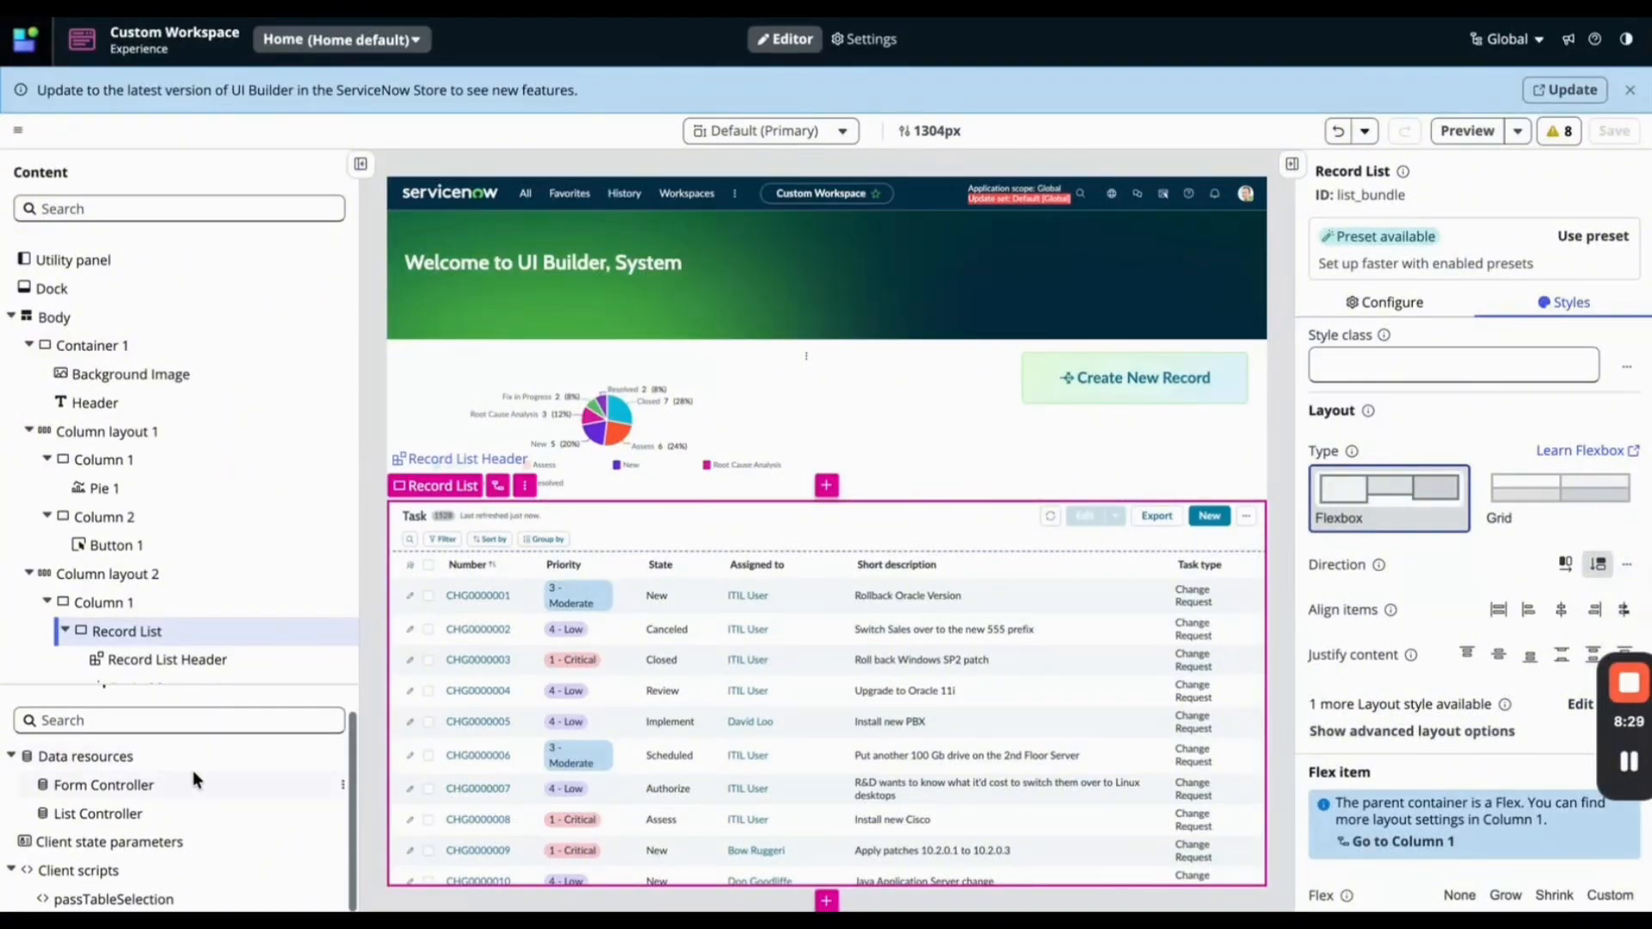
click(172, 813)
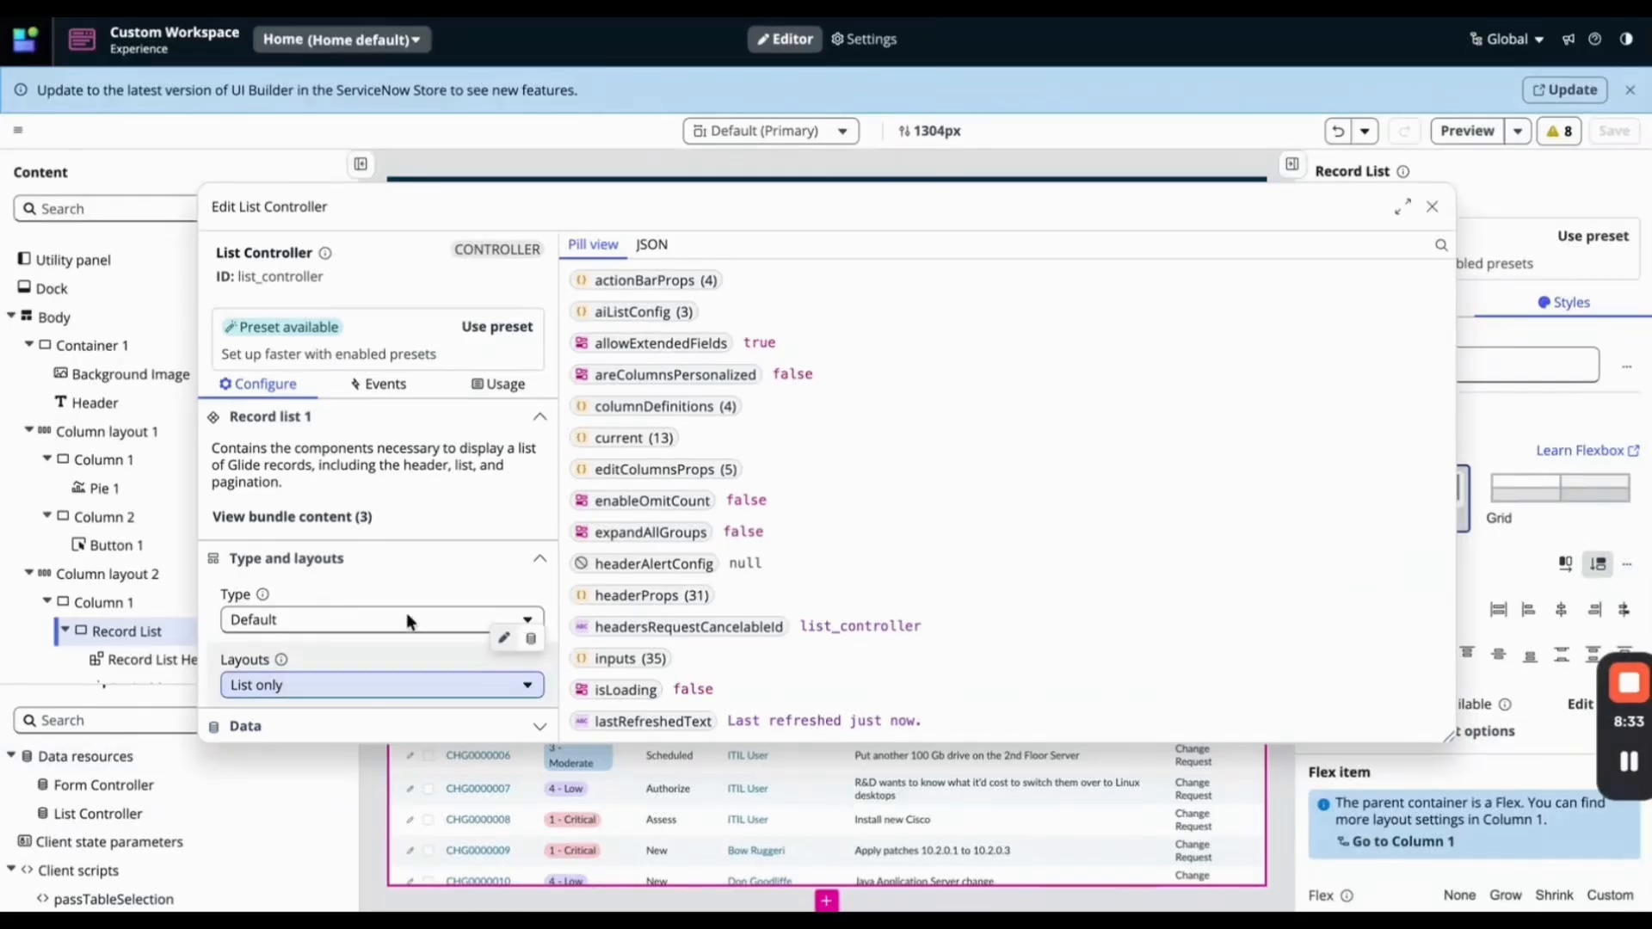
scroll(408, 621, down, 2)
click(481, 590)
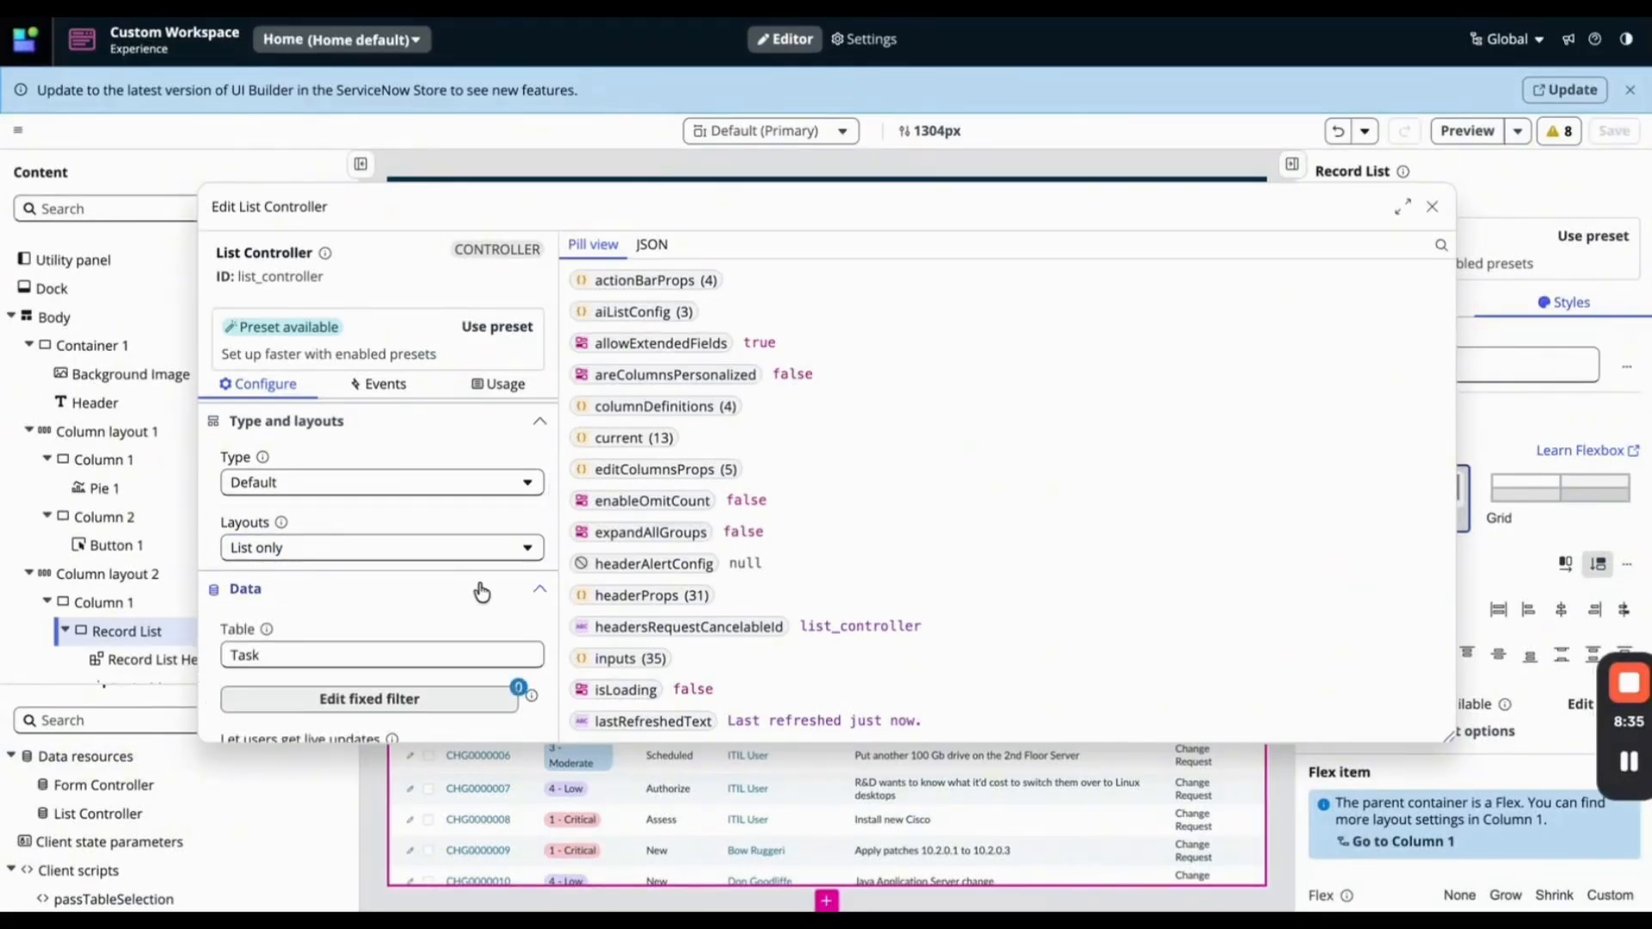
scroll(481, 592, down, 2)
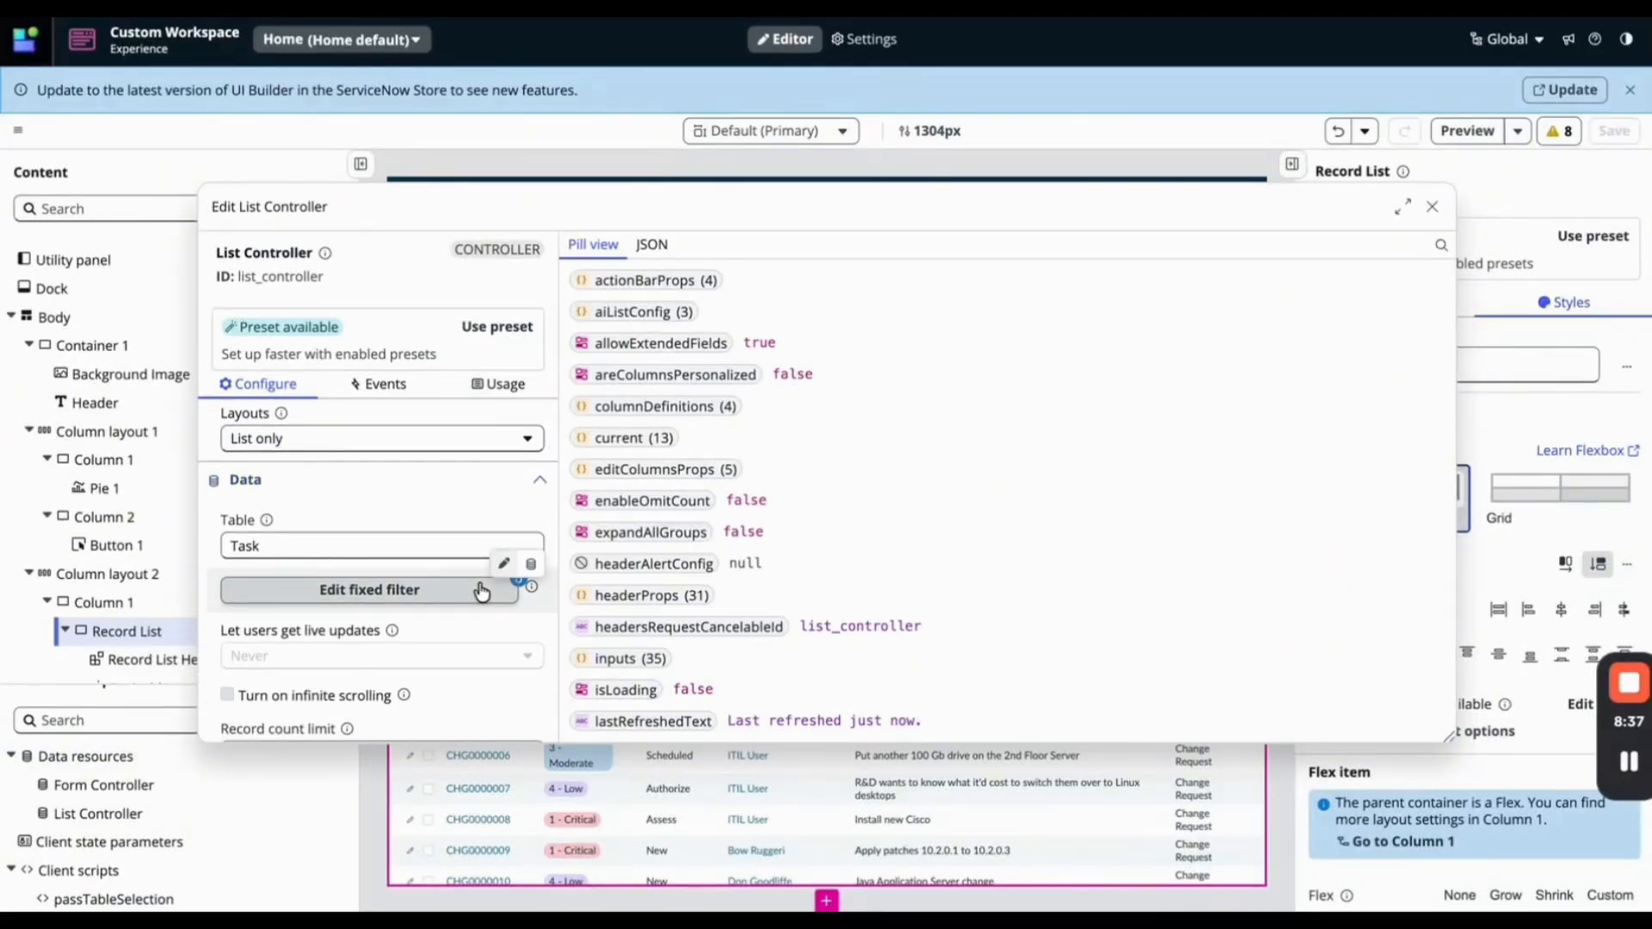
double_click(395, 547)
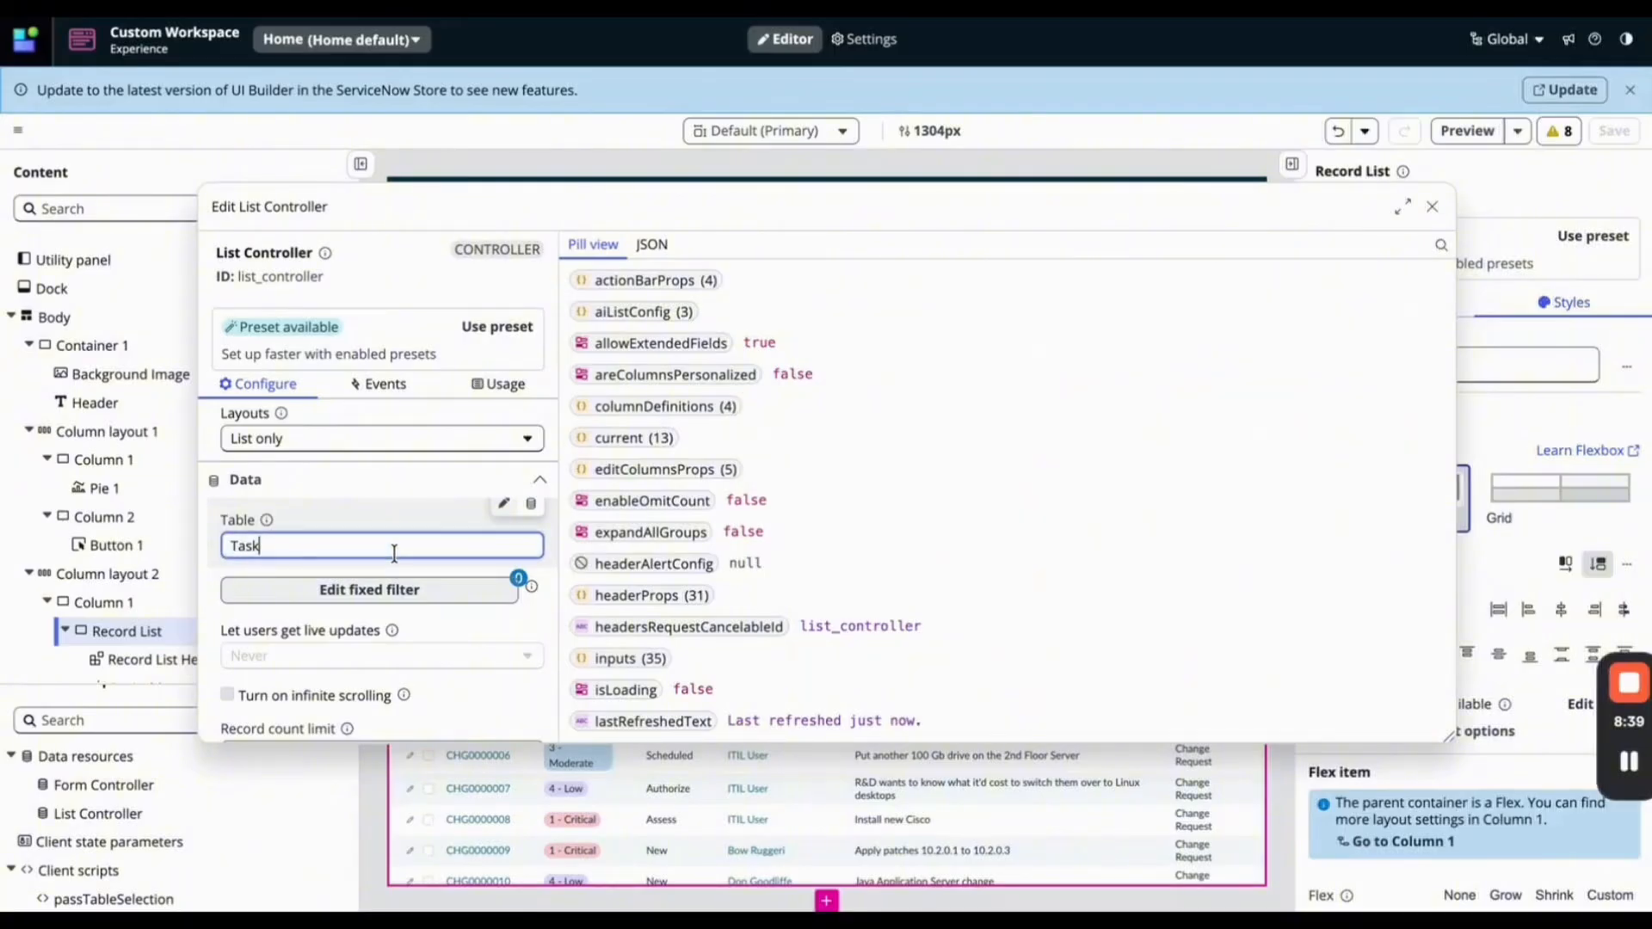
text(prob)
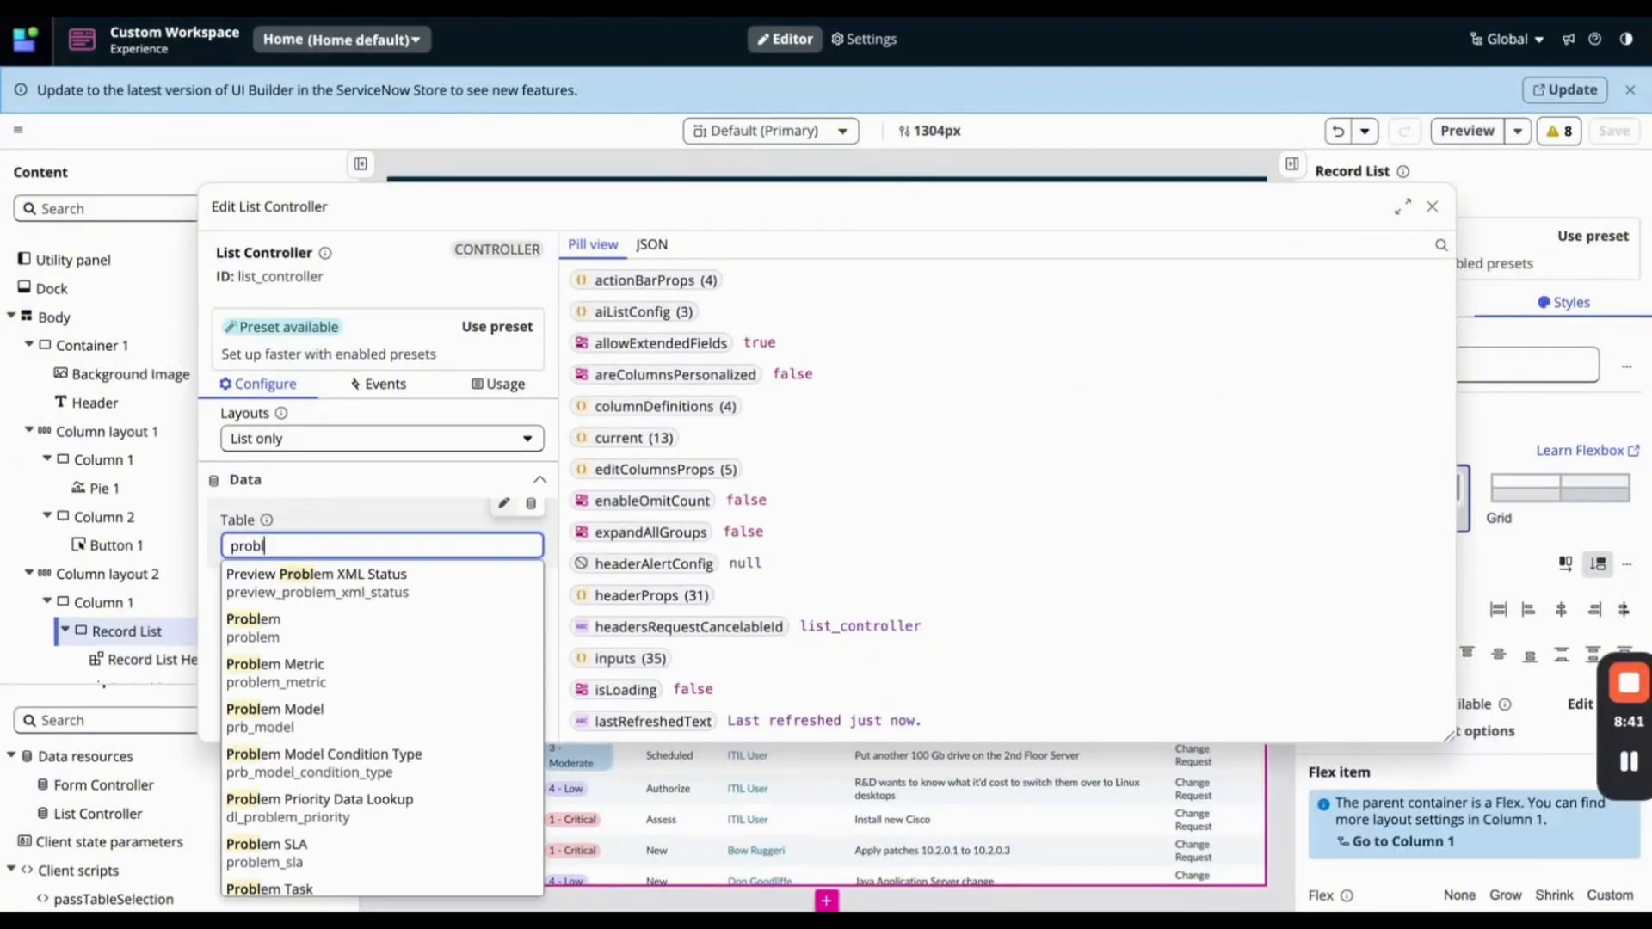
text(l)
click(392, 621)
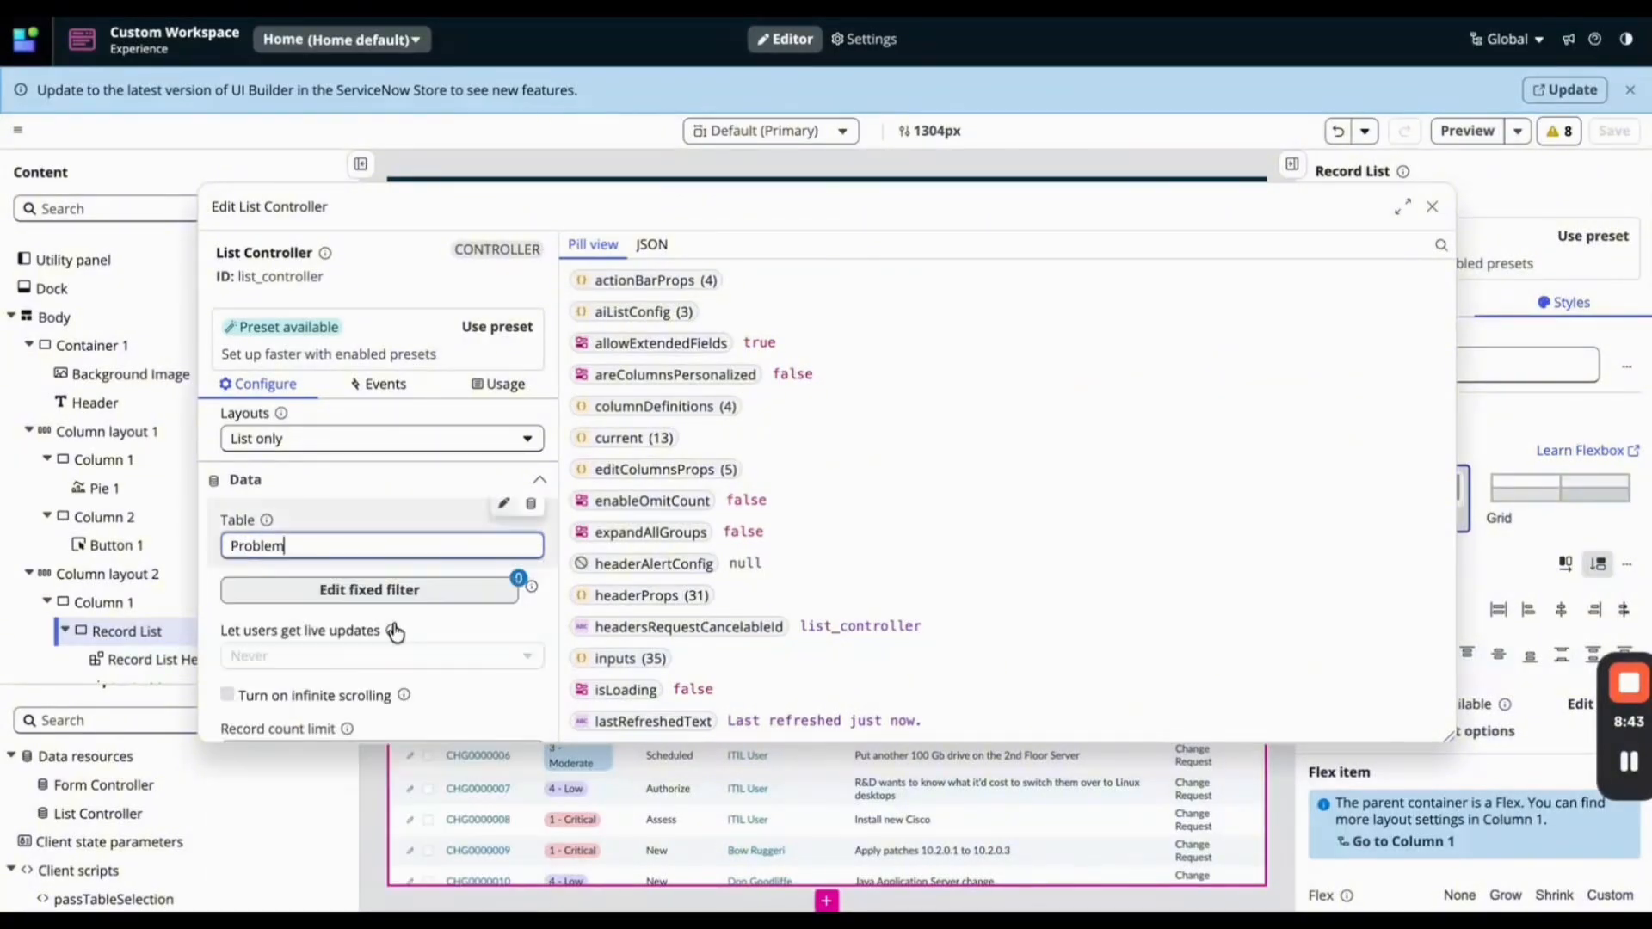
scroll(392, 621, down, 5)
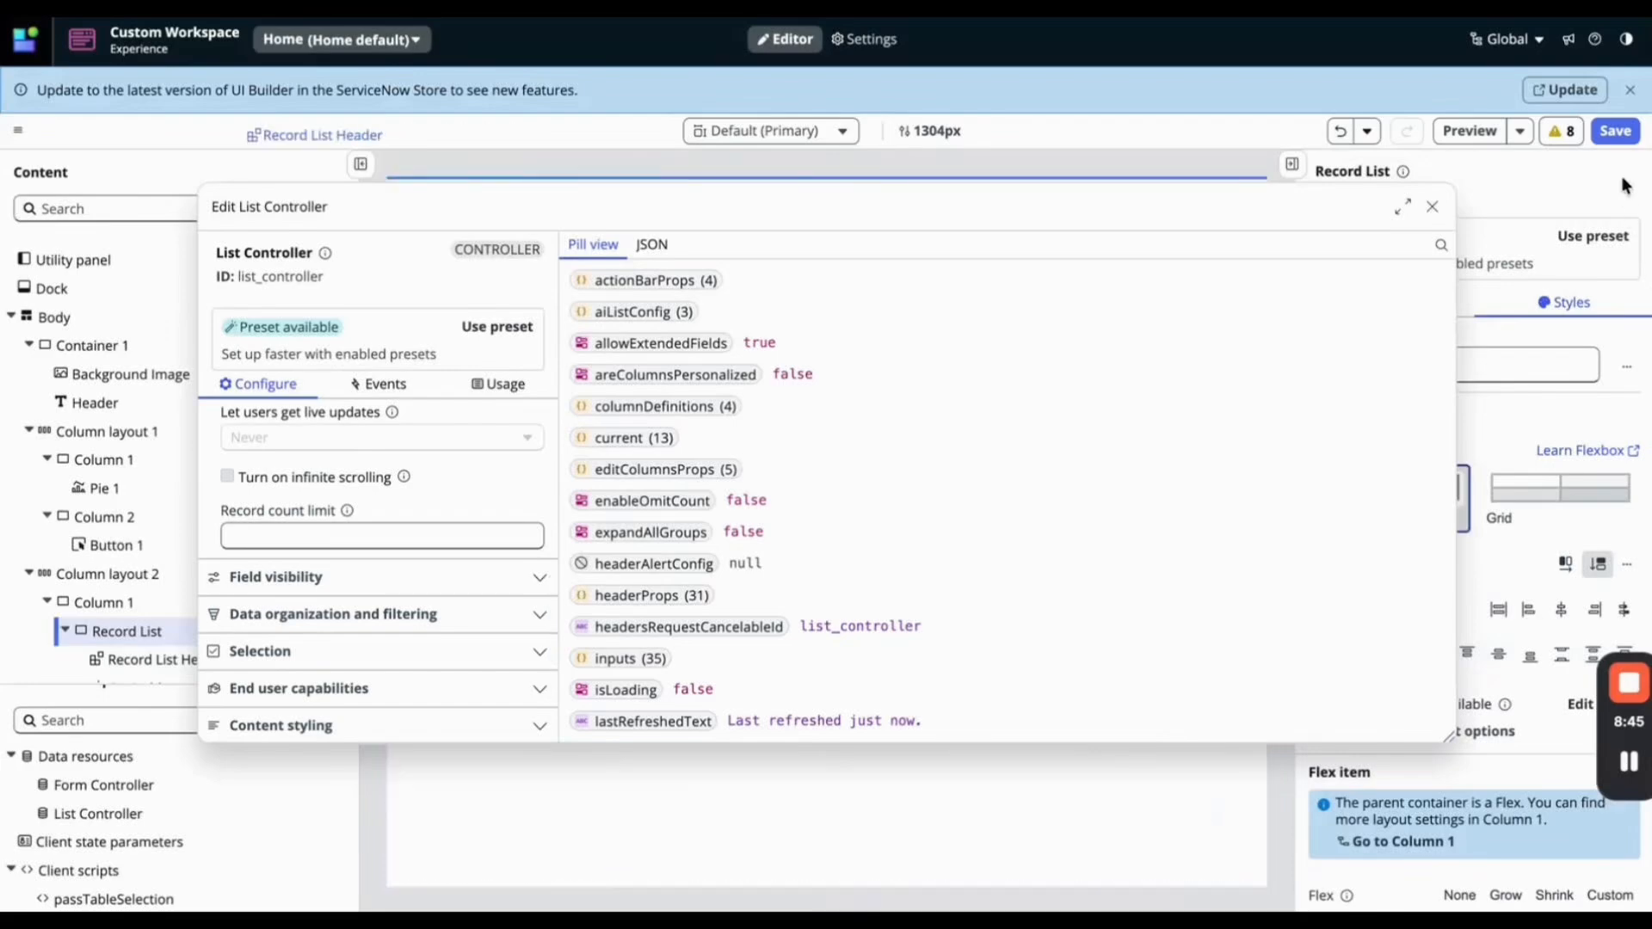
click(1617, 136)
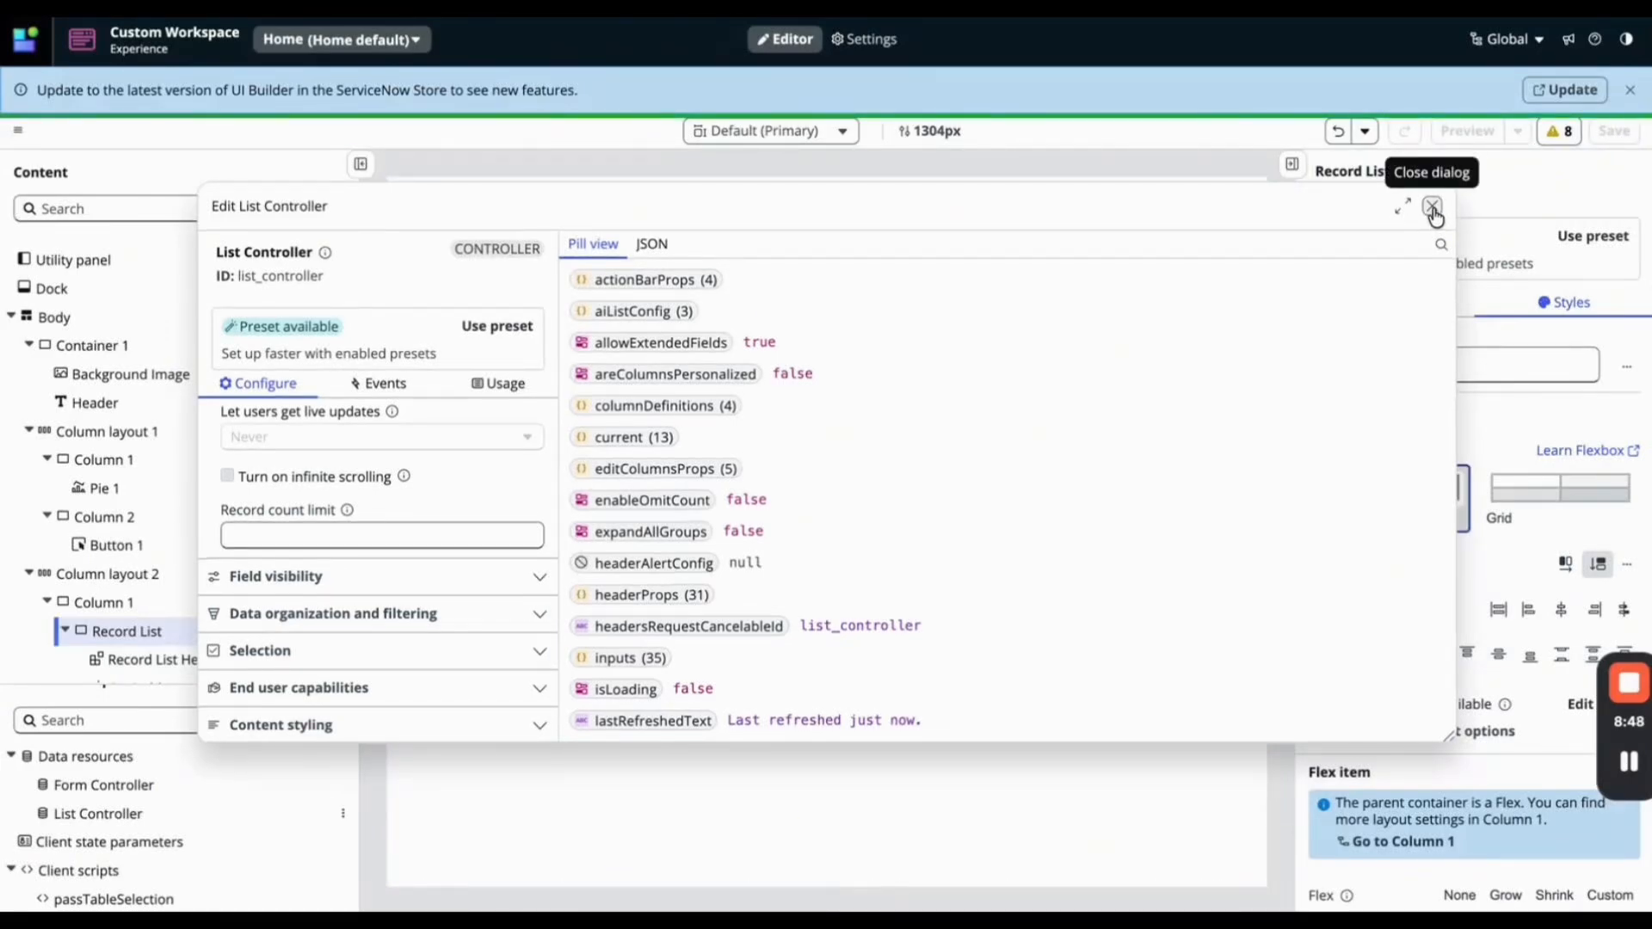
click(1432, 208)
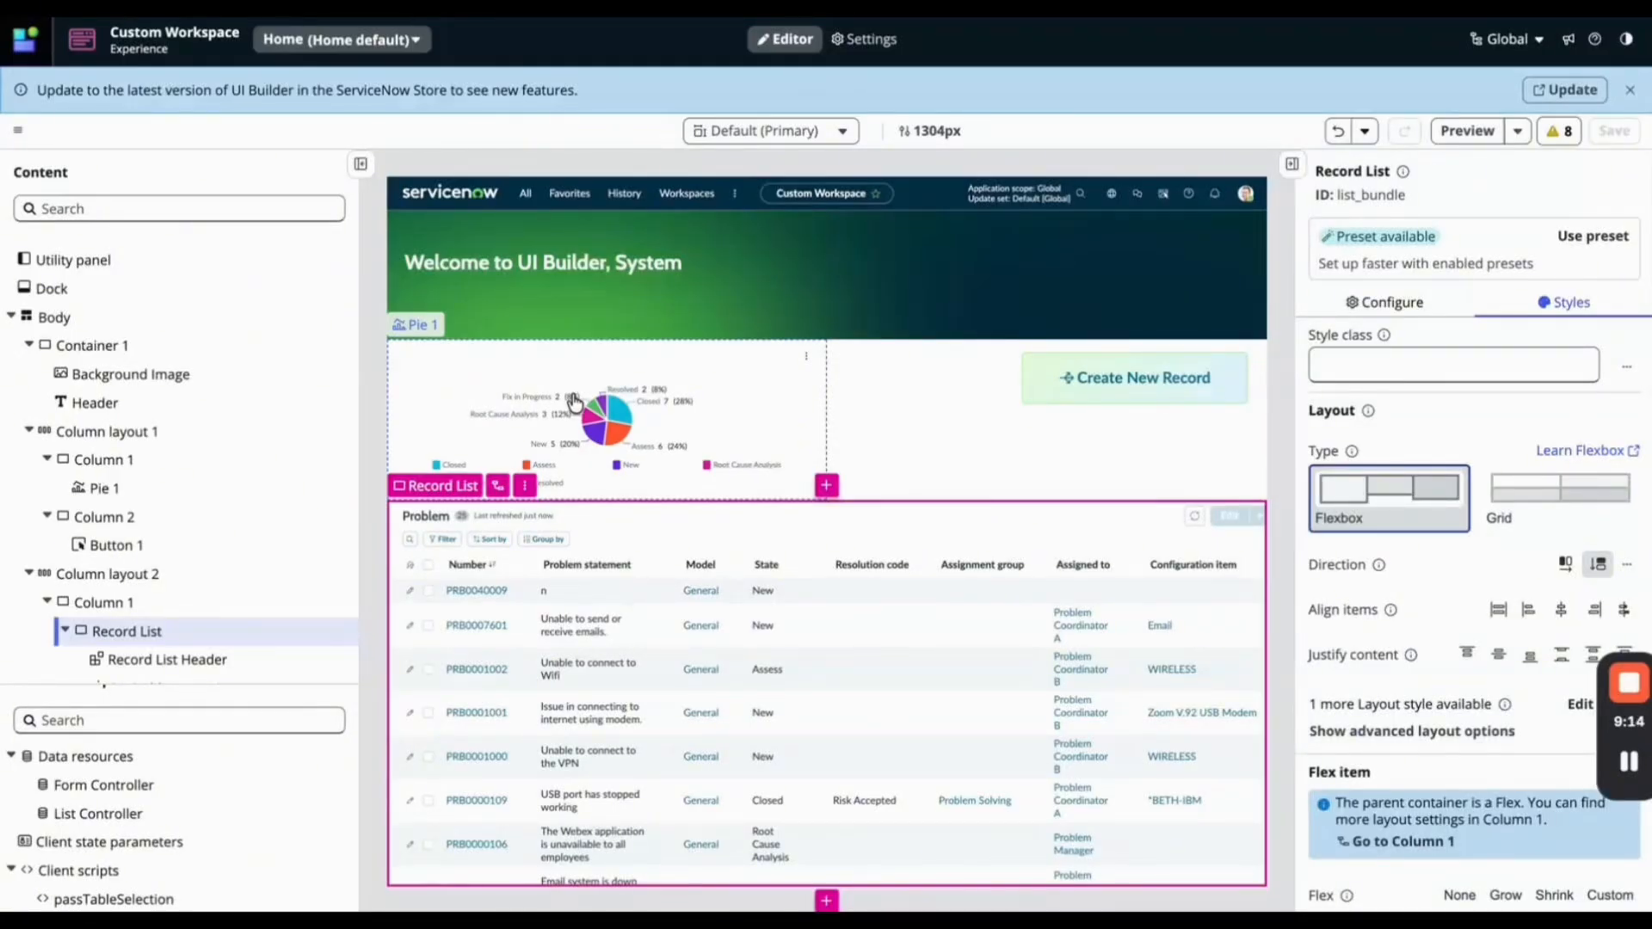
Inspect the List Controller's data organization and filtering settings, including the default filter option.
click(233, 810)
scroll(424, 510, down, 5)
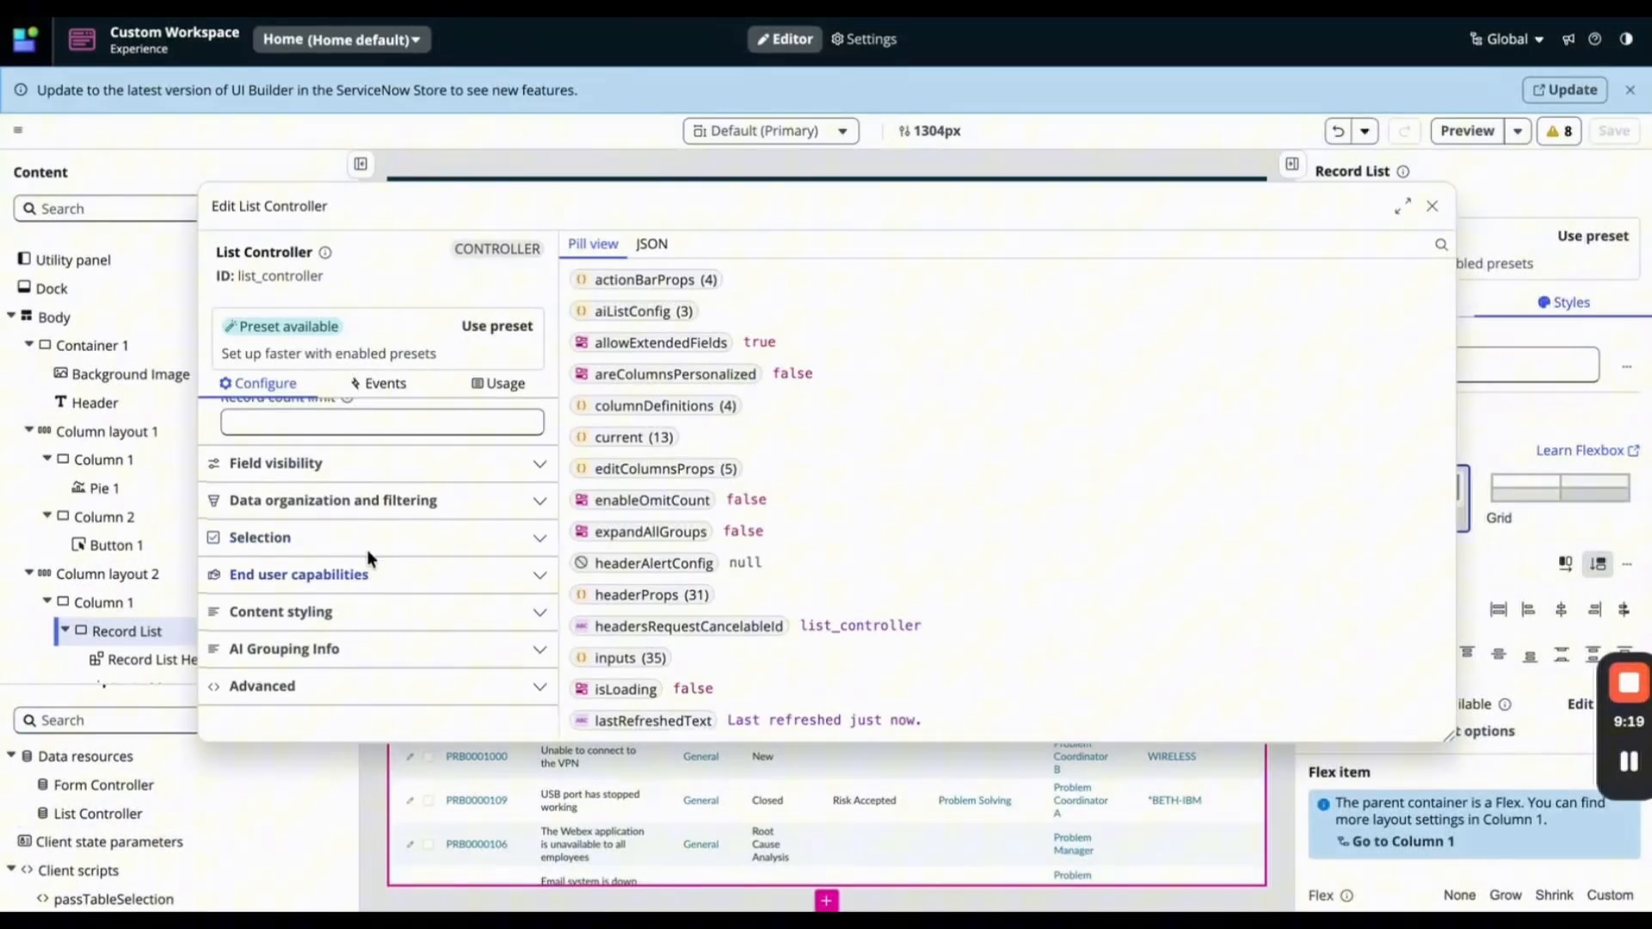
click(361, 506)
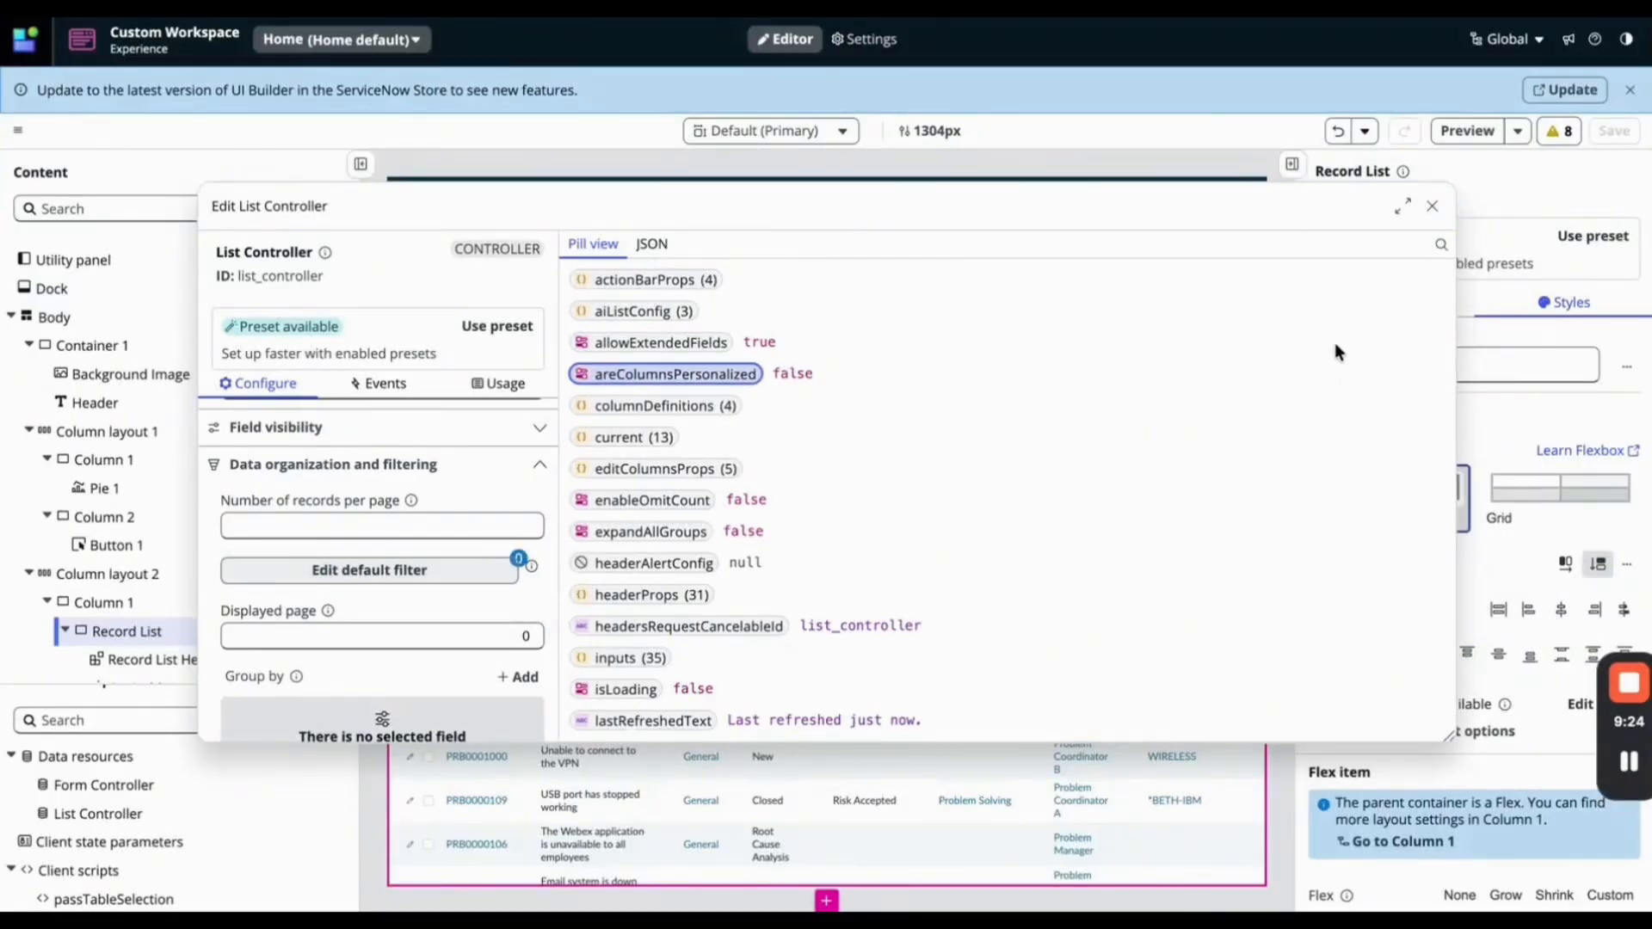
click(1430, 207)
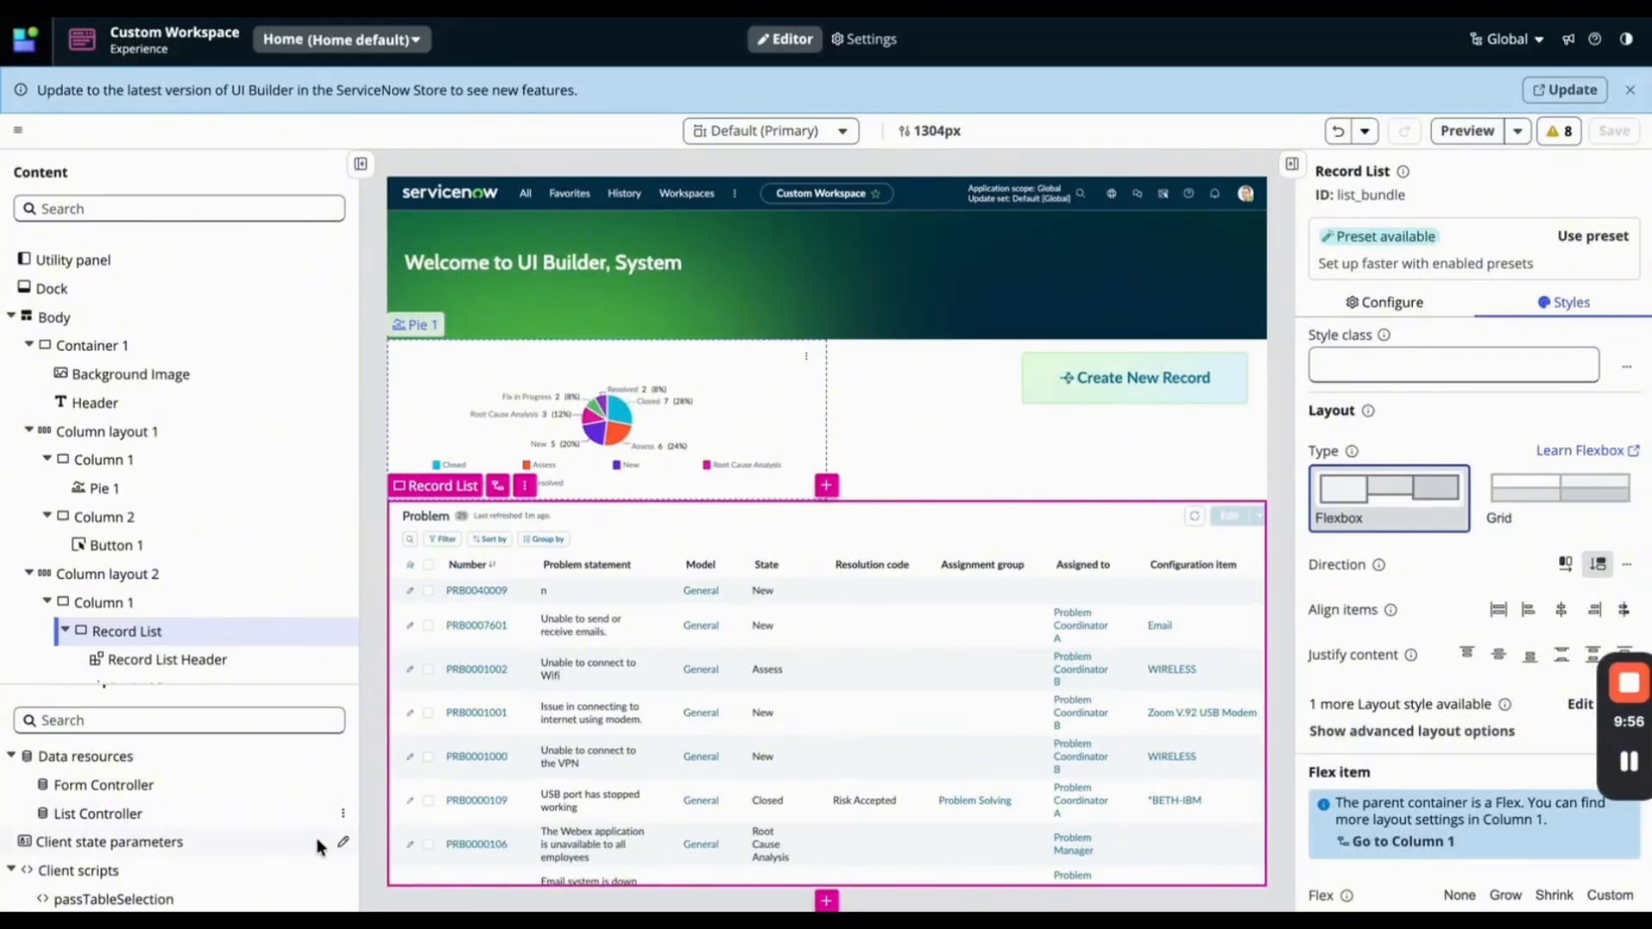
Add a String client state parameter named listFilter with initial value 1 and apply it.
click(342, 841)
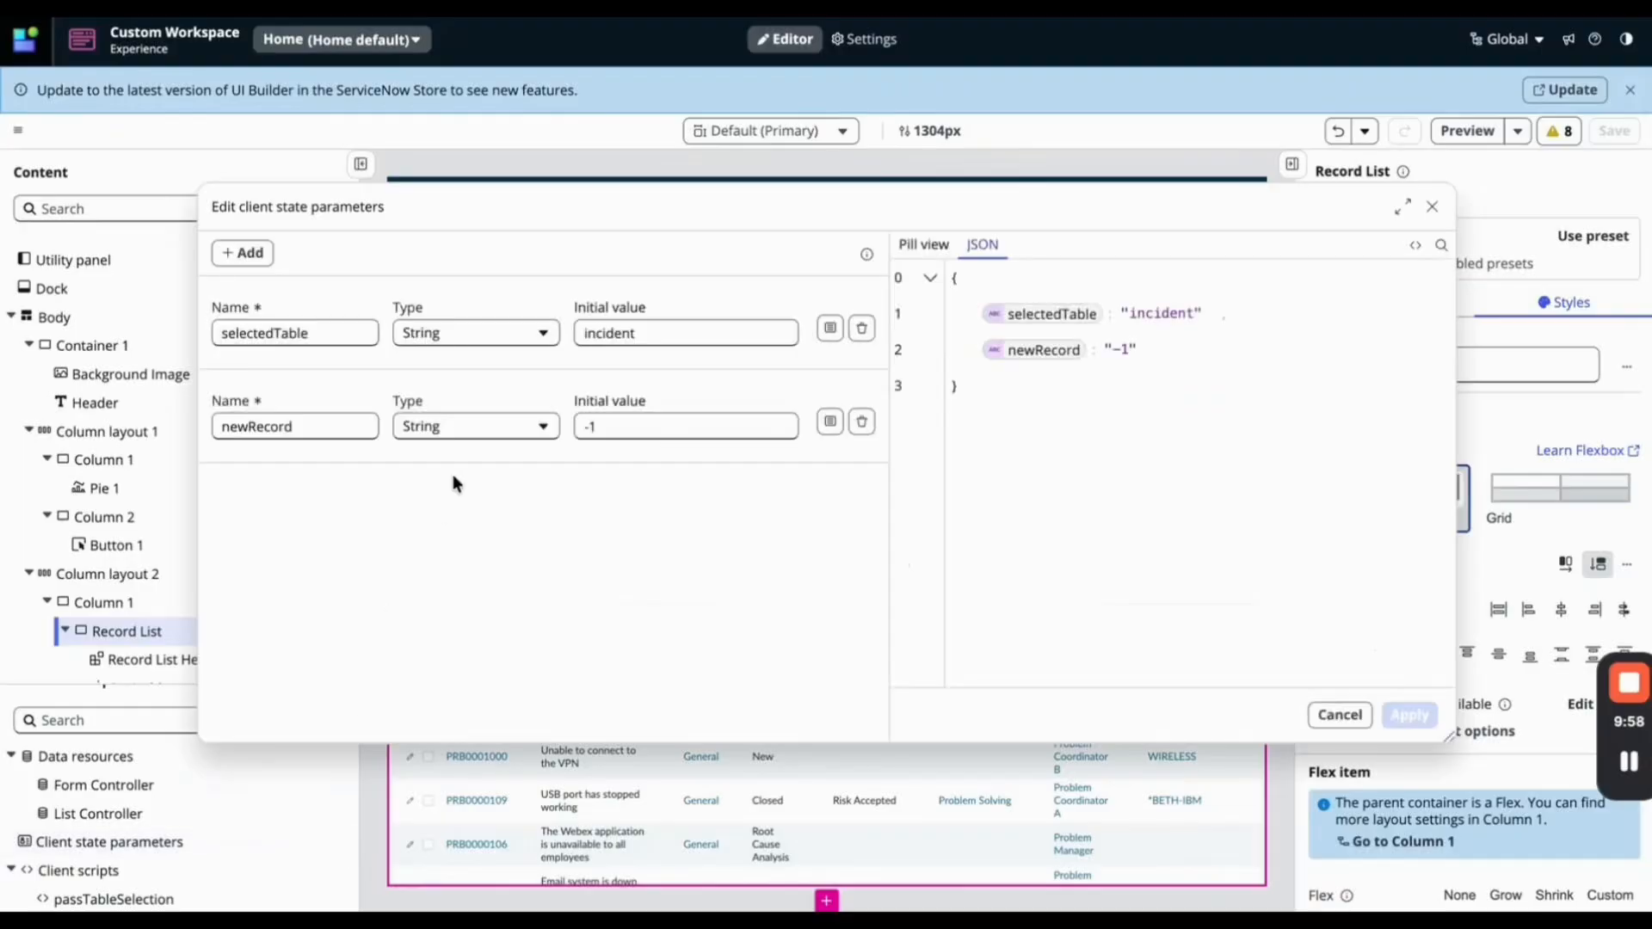
click(243, 256)
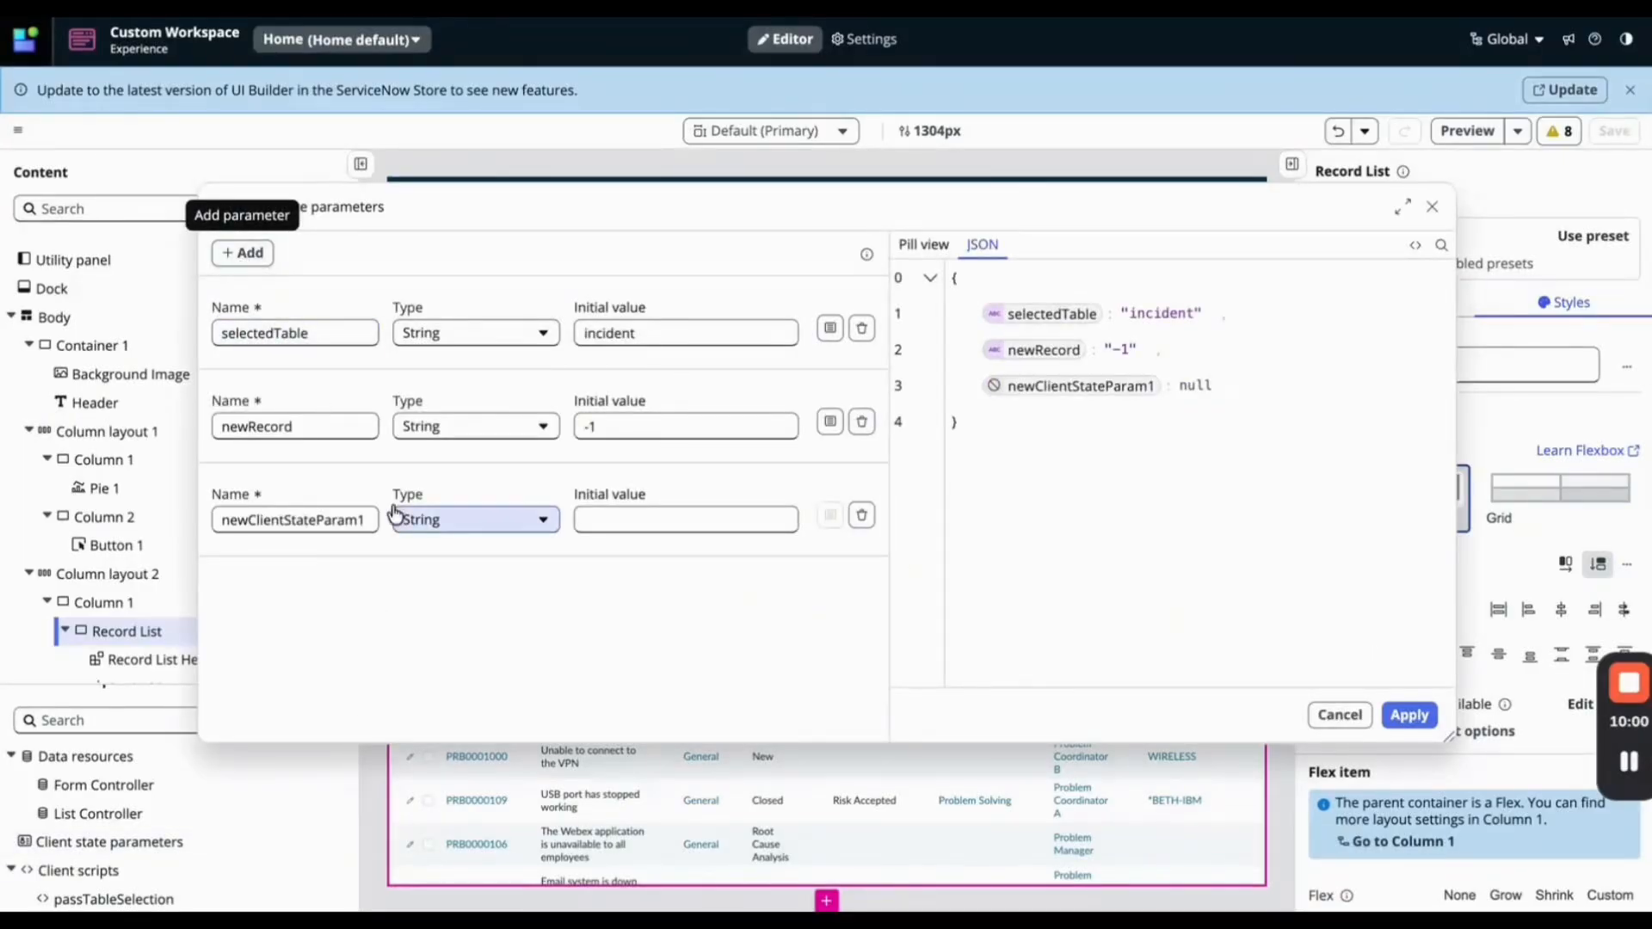
click(346, 517)
double_click(346, 517)
text(list)
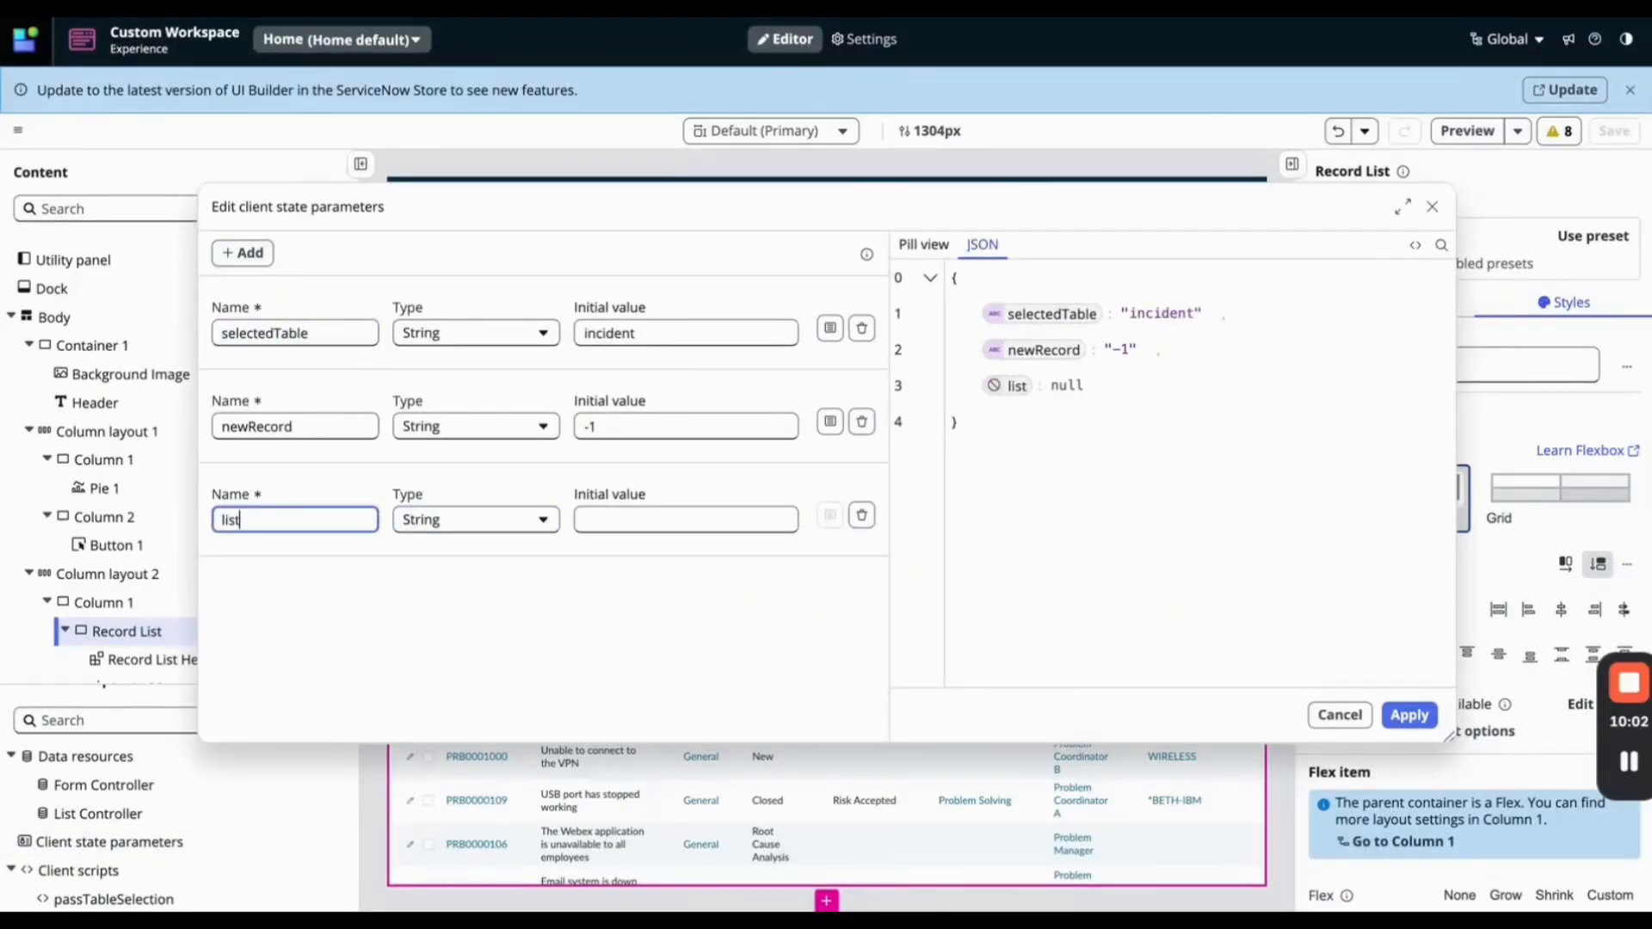
text(Filter)
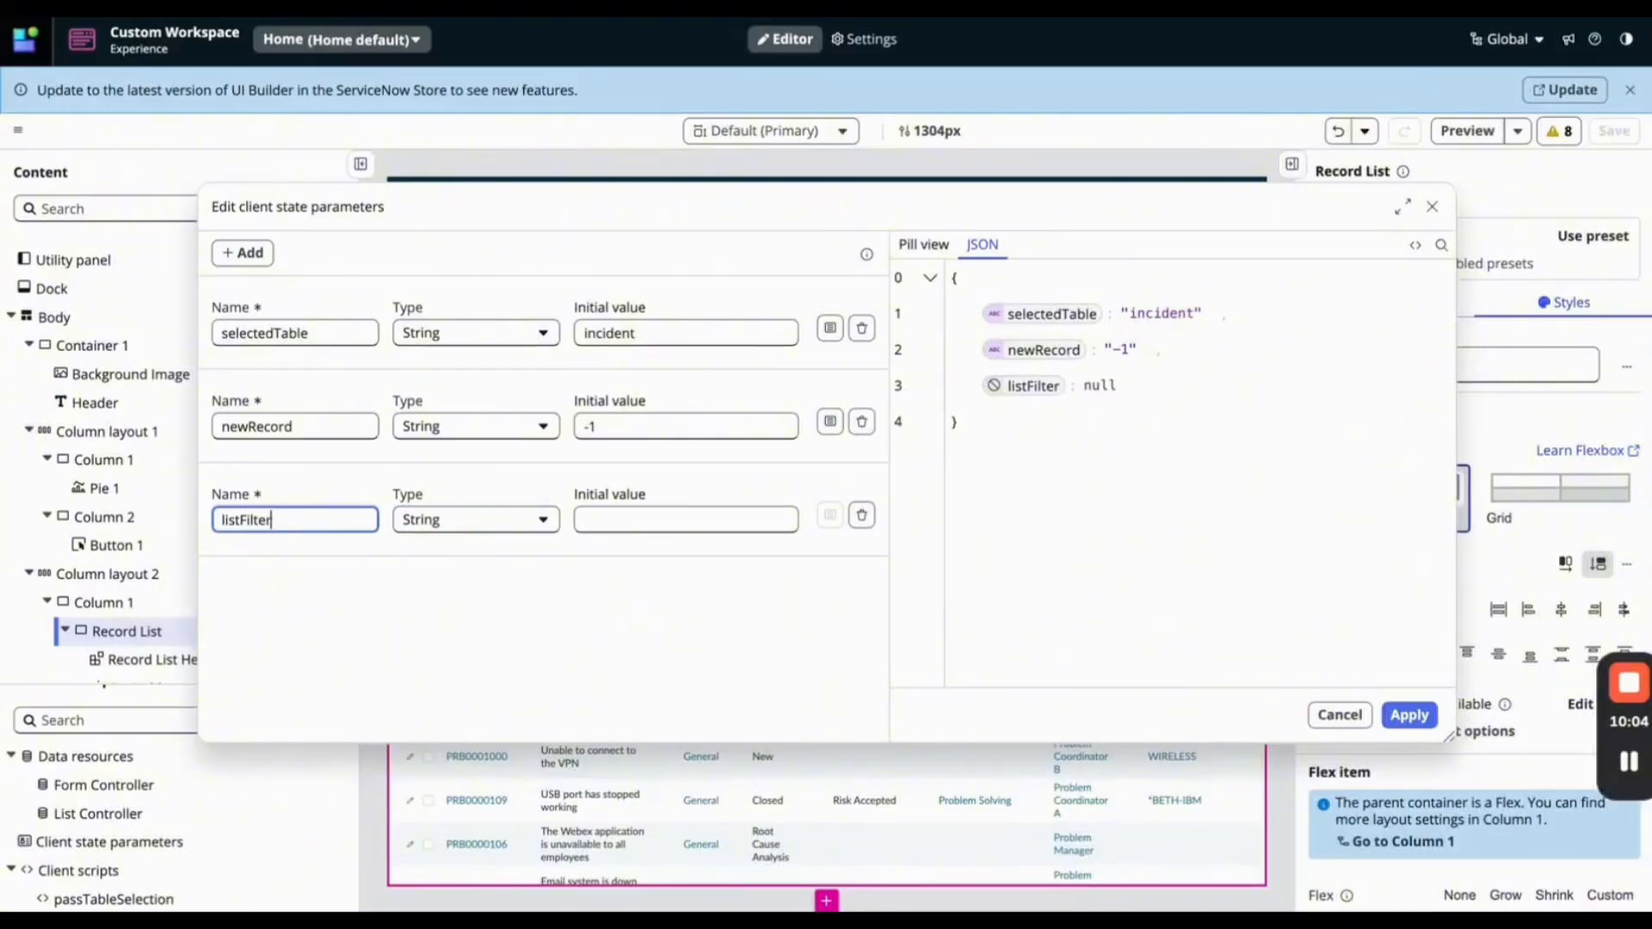
click(618, 519)
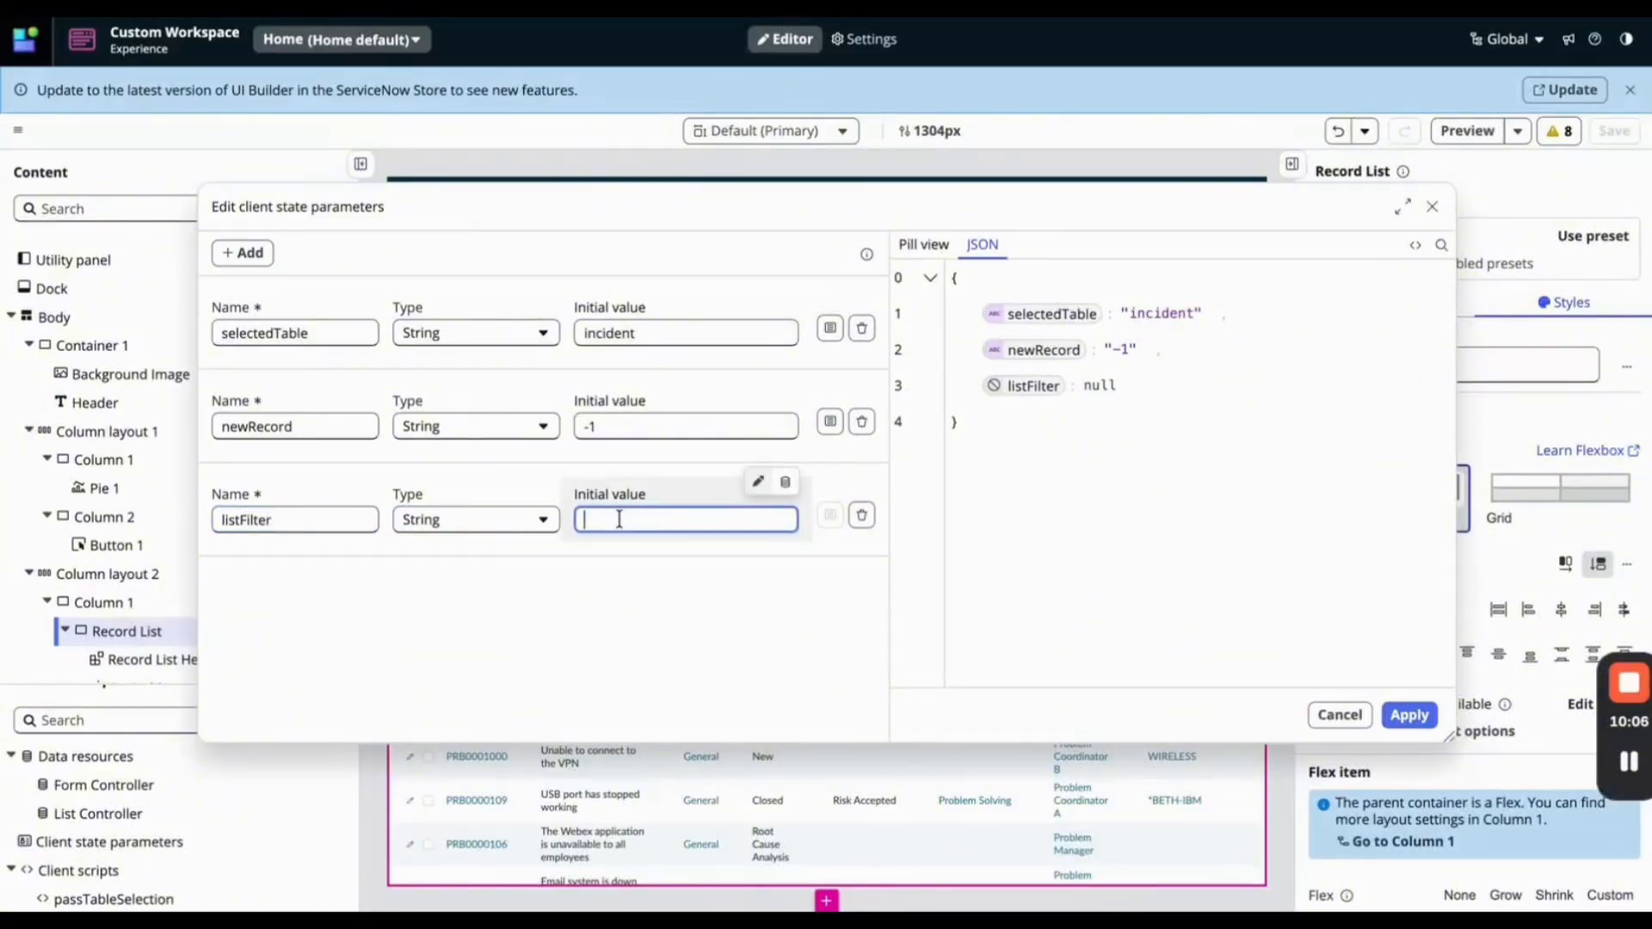
text(1)
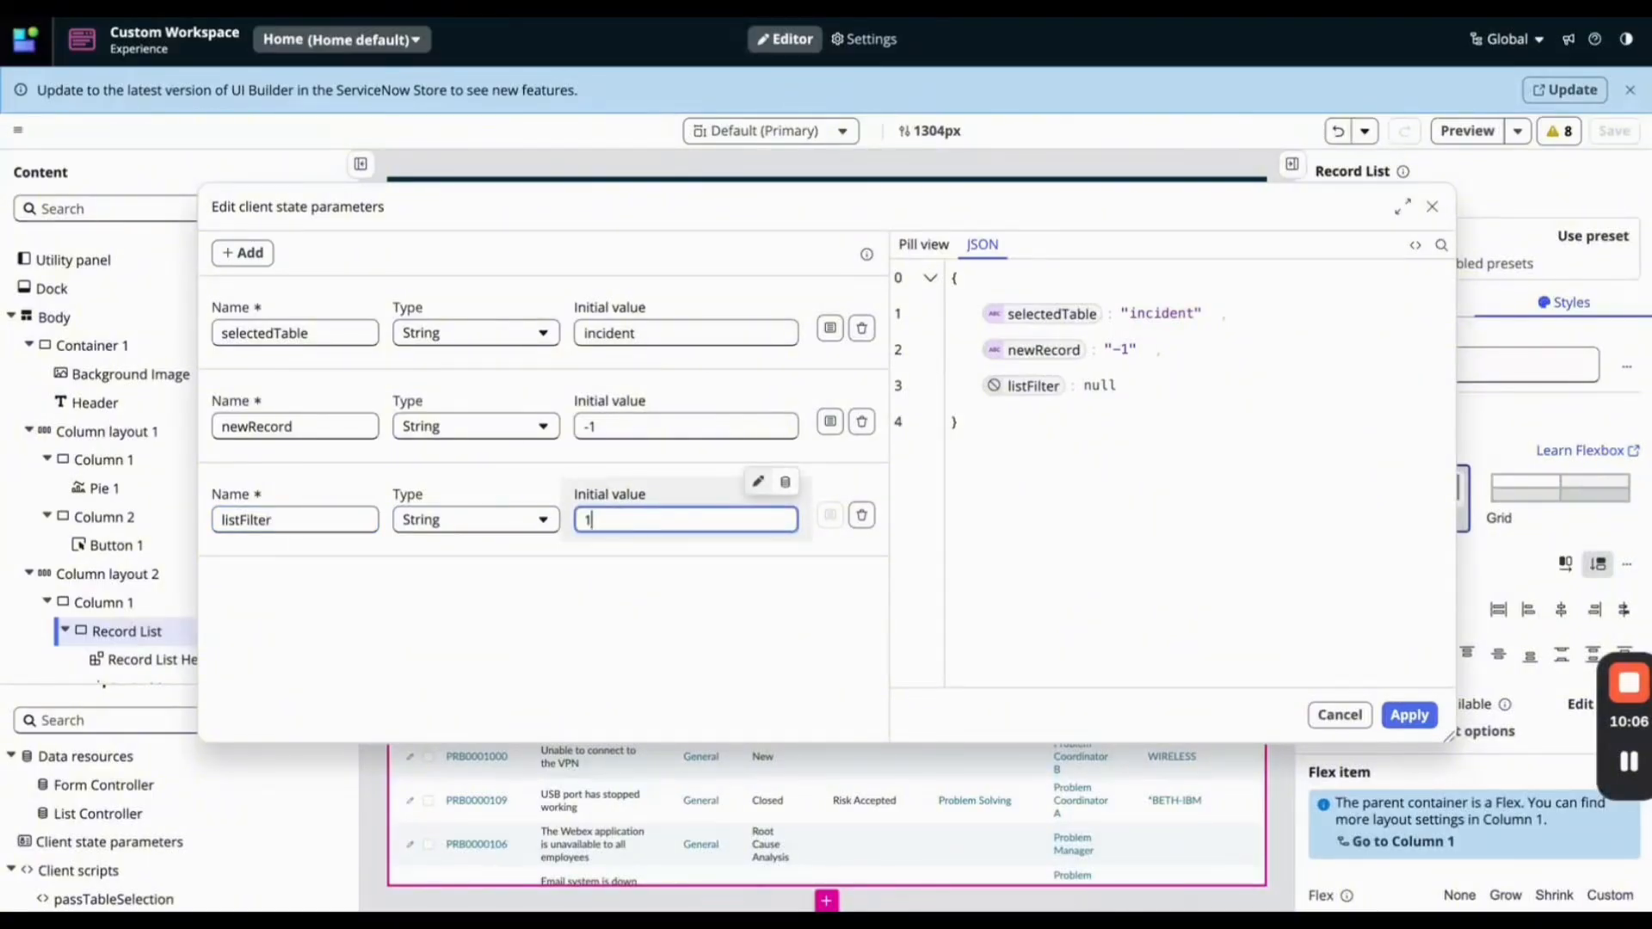
click(1409, 714)
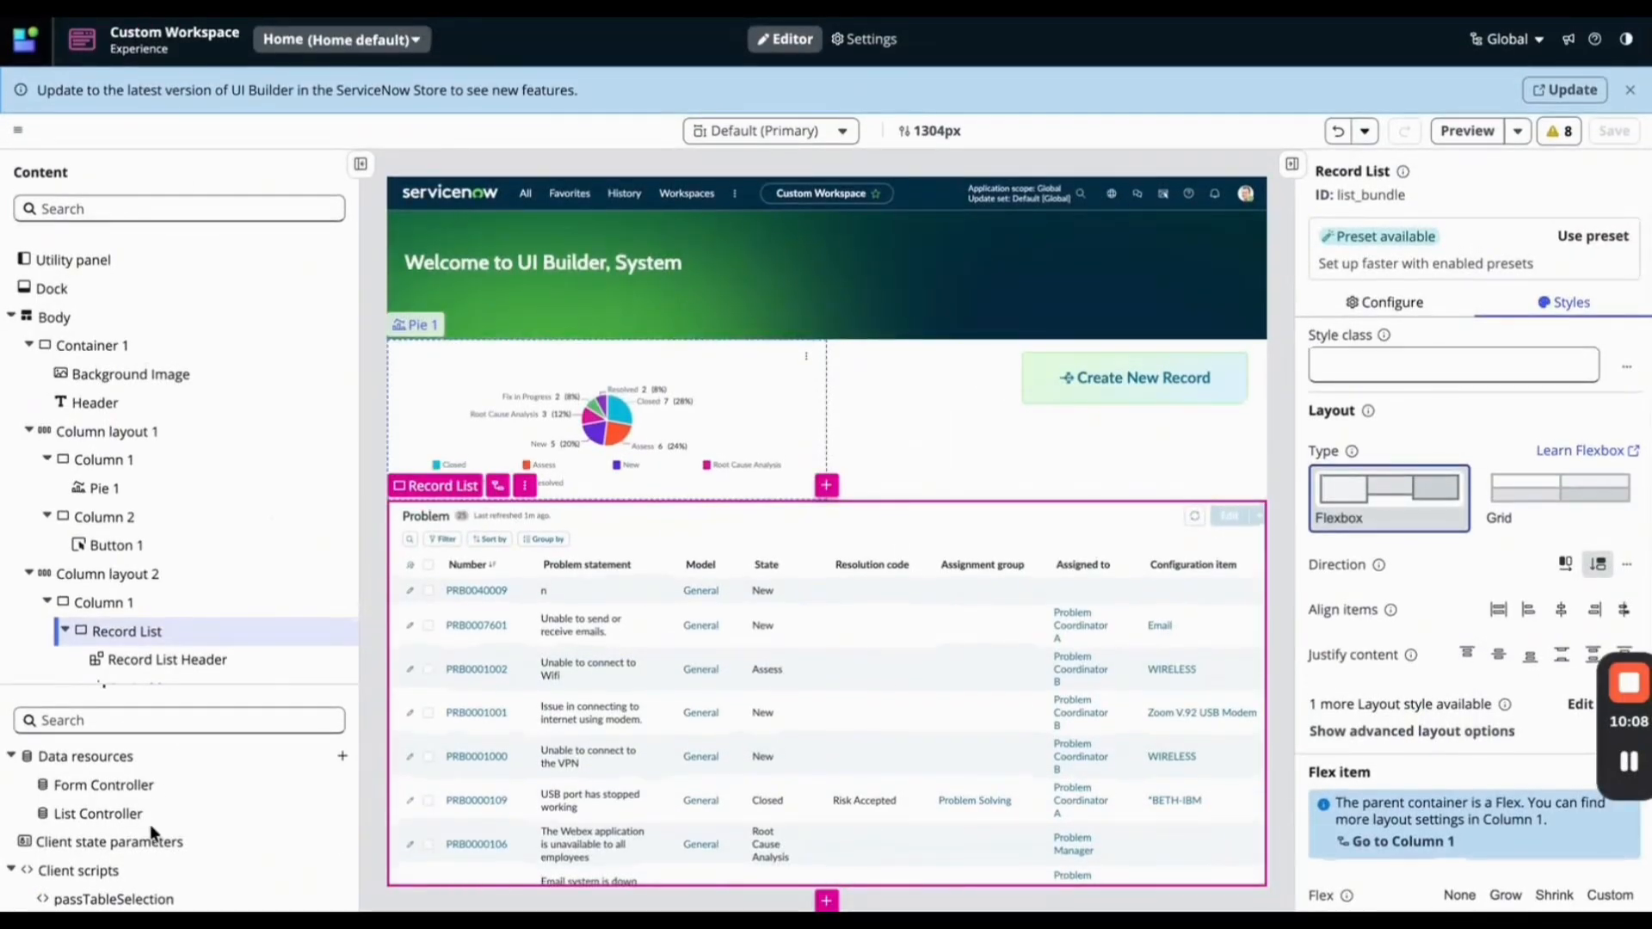
Bind the List Controller's Default filter to the listFilter client state and apply the binding.
click(143, 817)
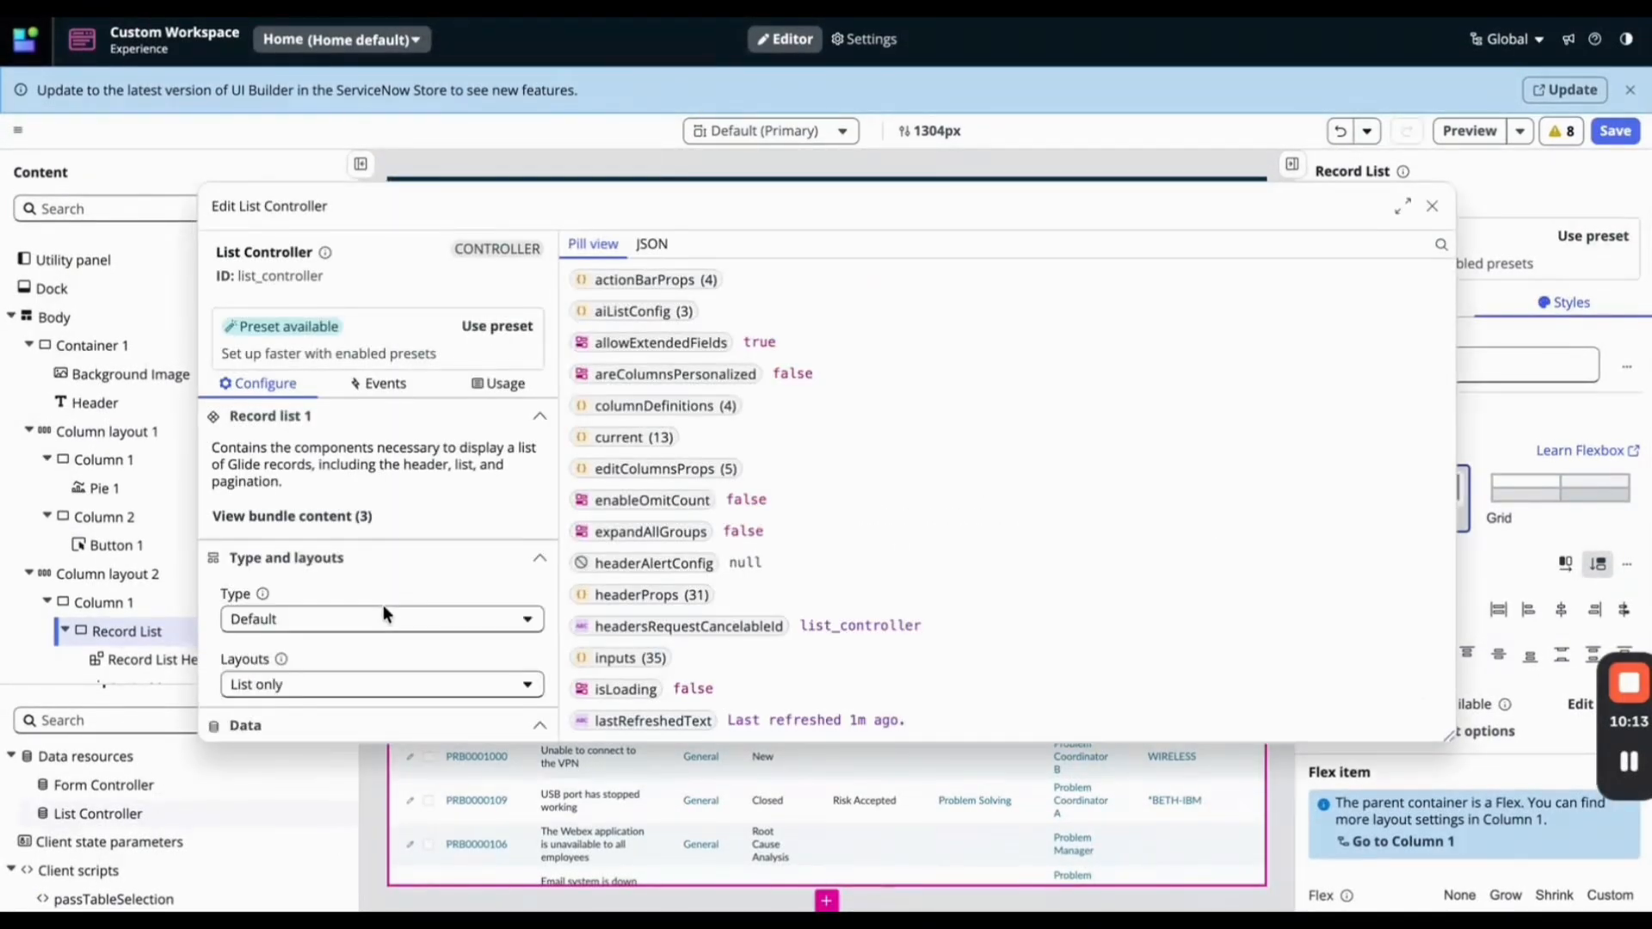
scroll(383, 611, down, 6)
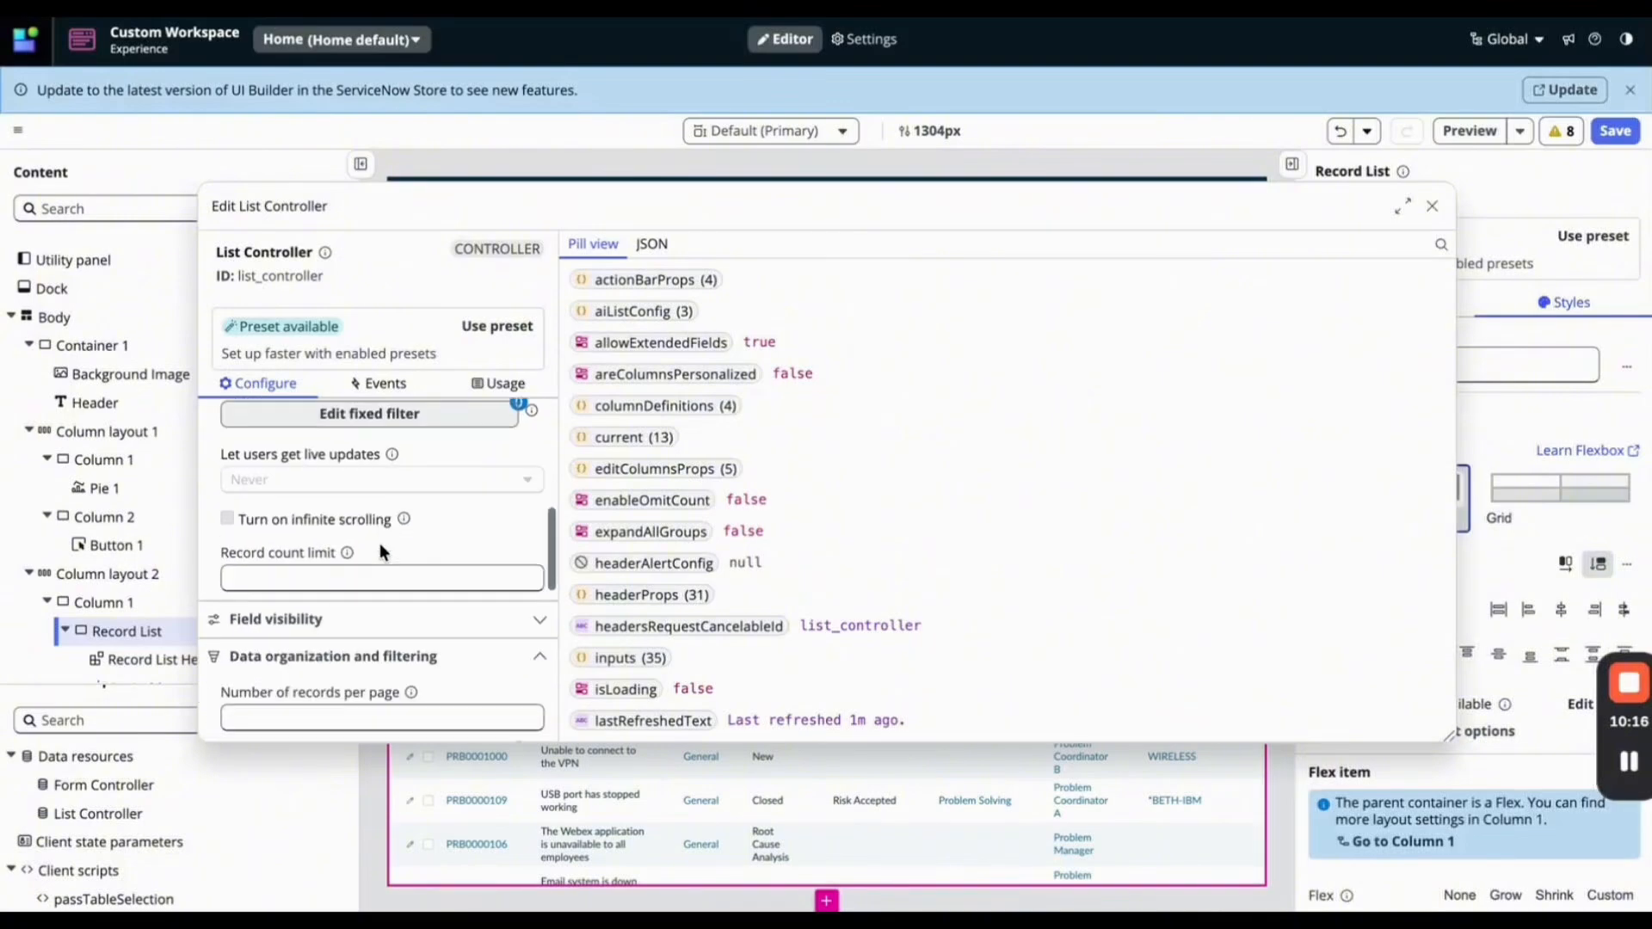
mouse_move(359, 634)
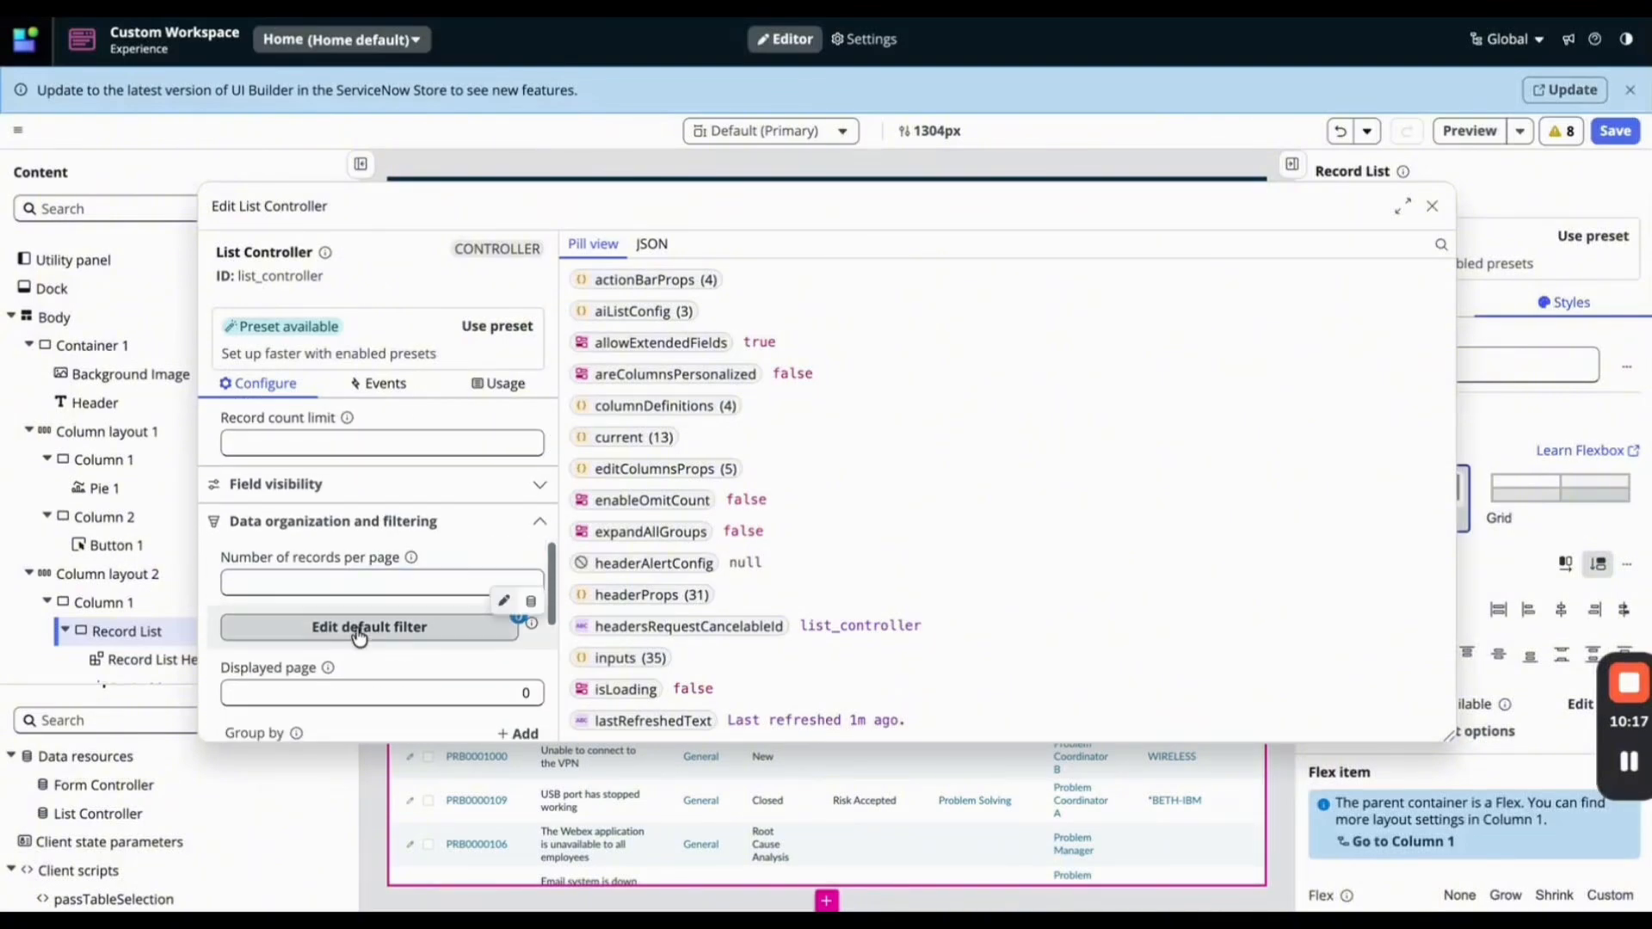
click(531, 605)
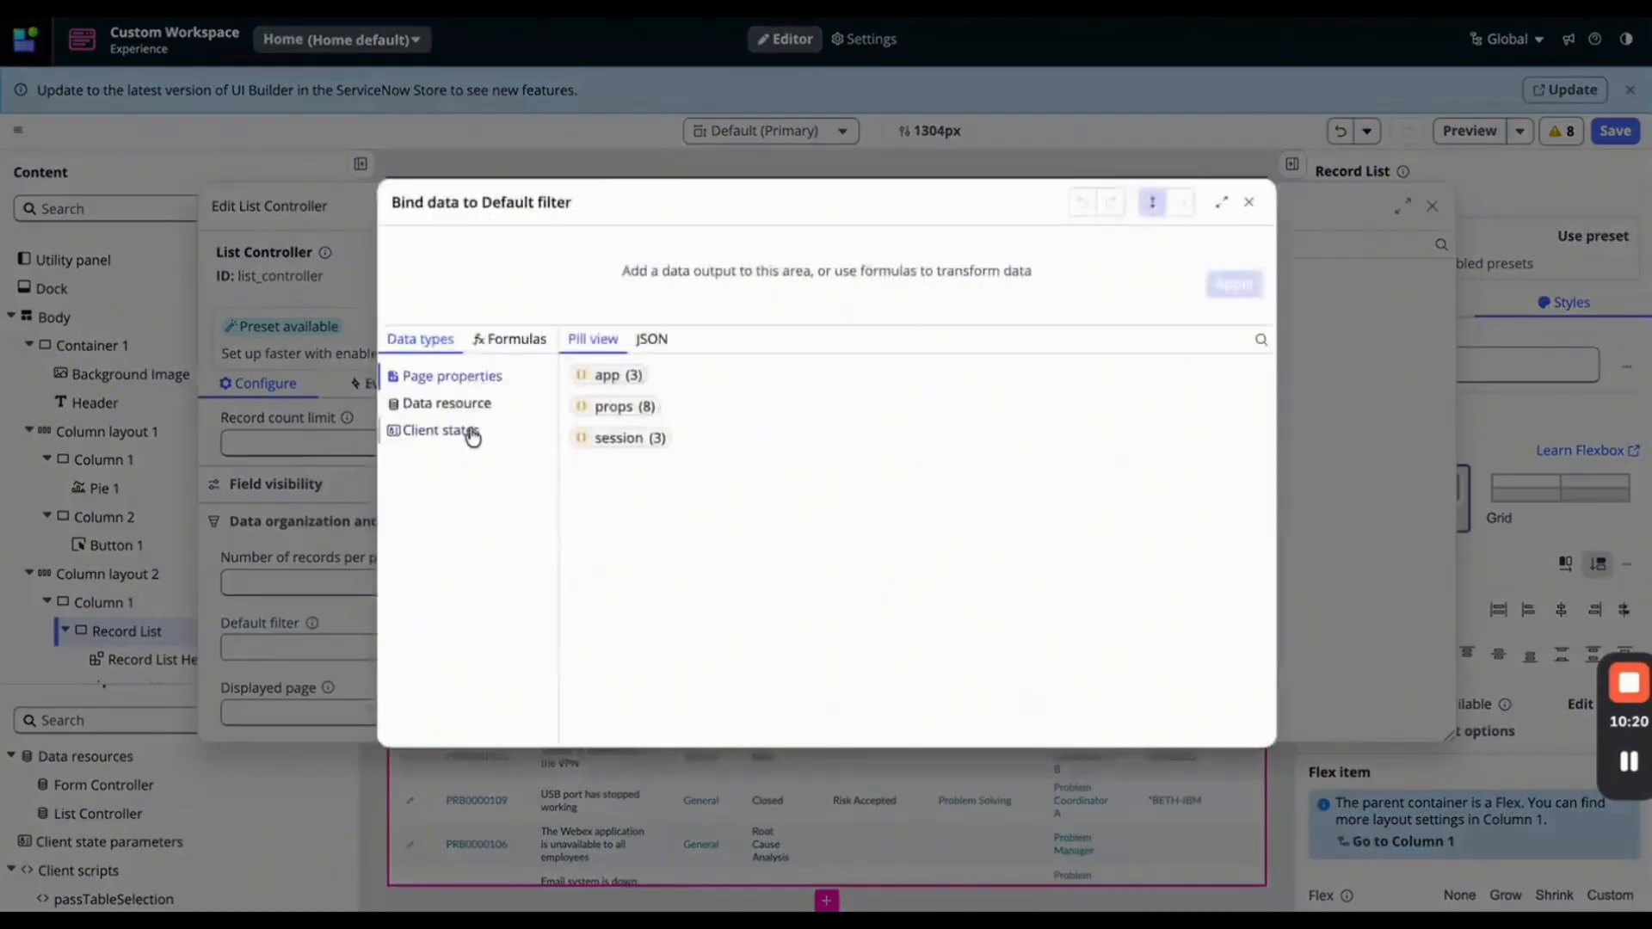
click(469, 432)
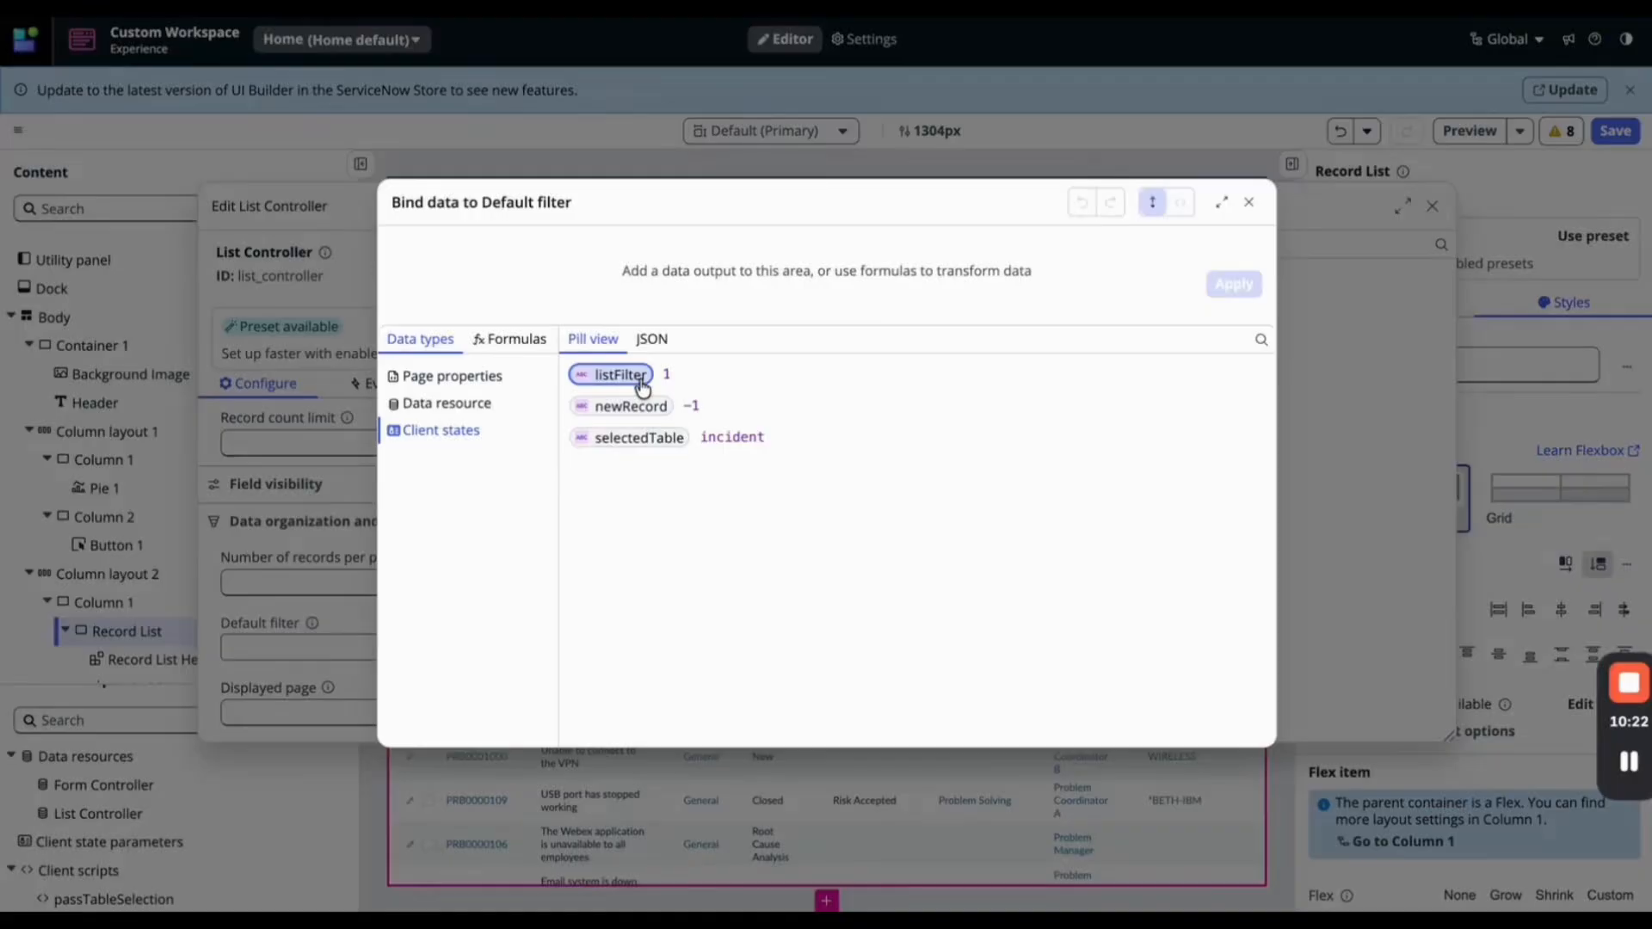
click(659, 375)
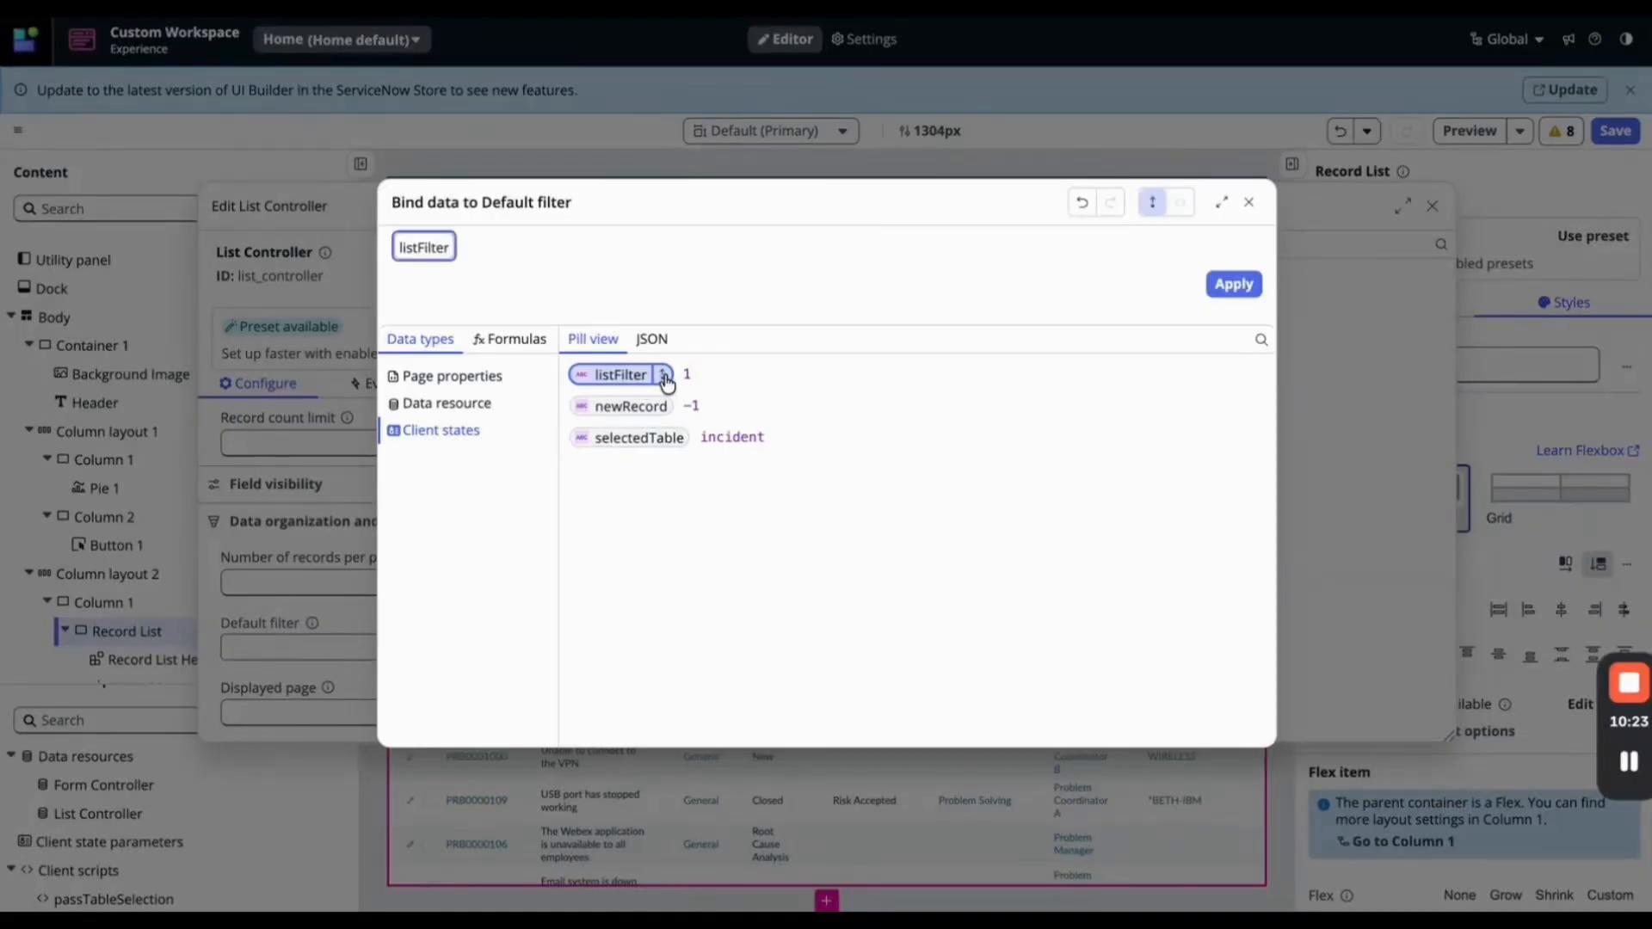
click(1230, 283)
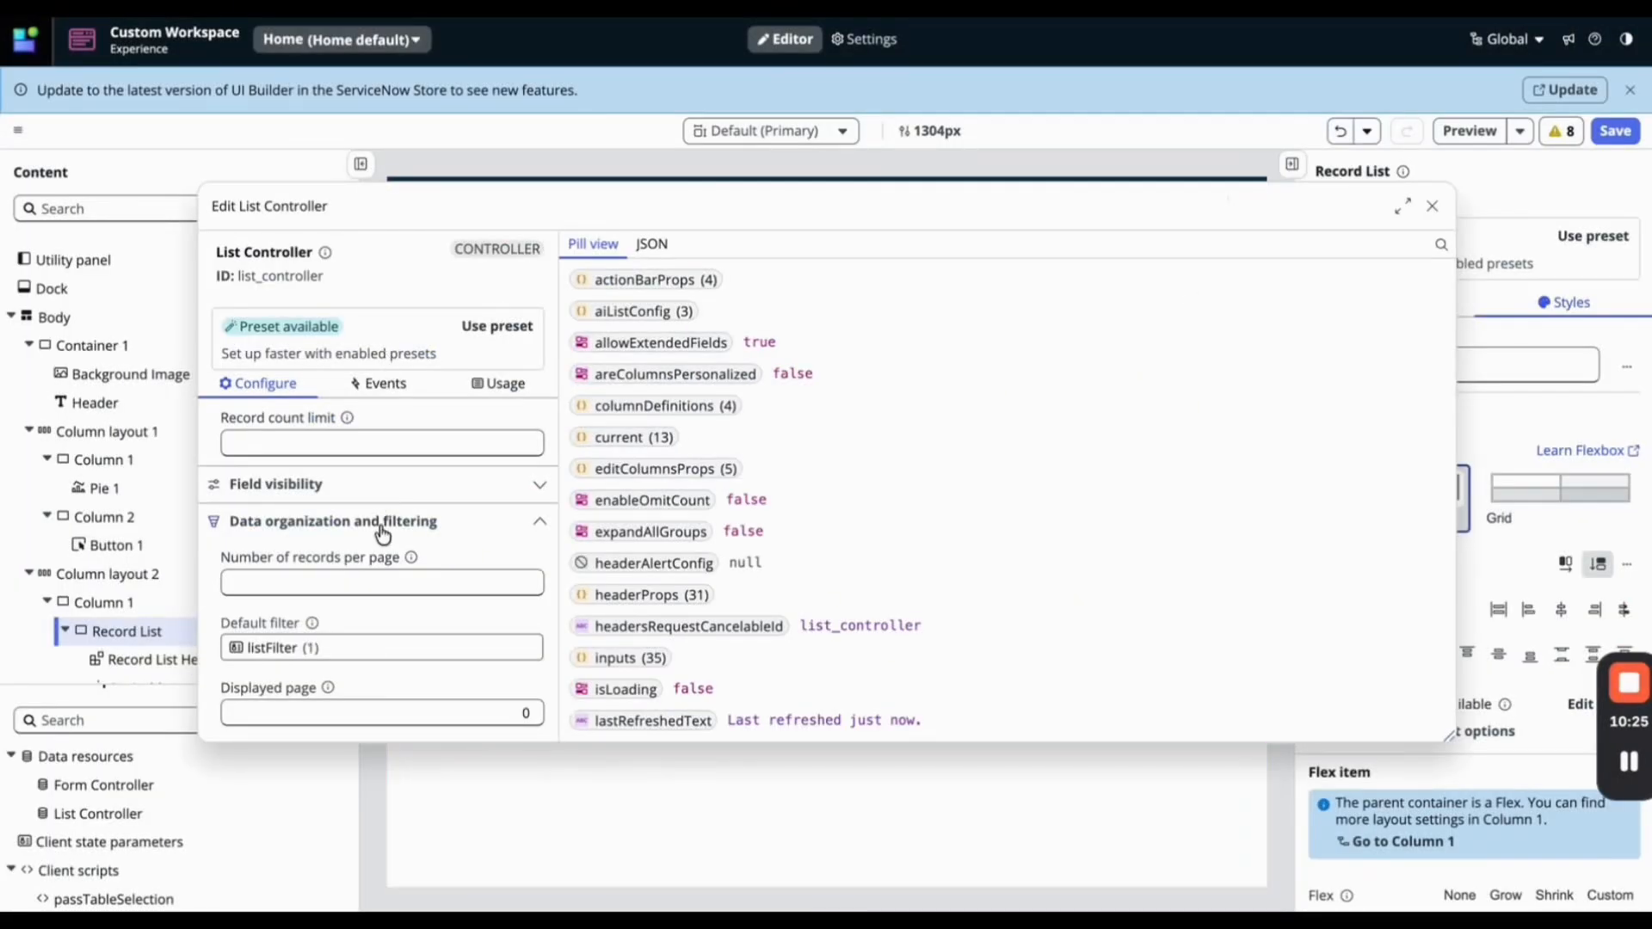
Check the List Controller's data and filtering settings, save the page and close the controller's settings.
click(383, 526)
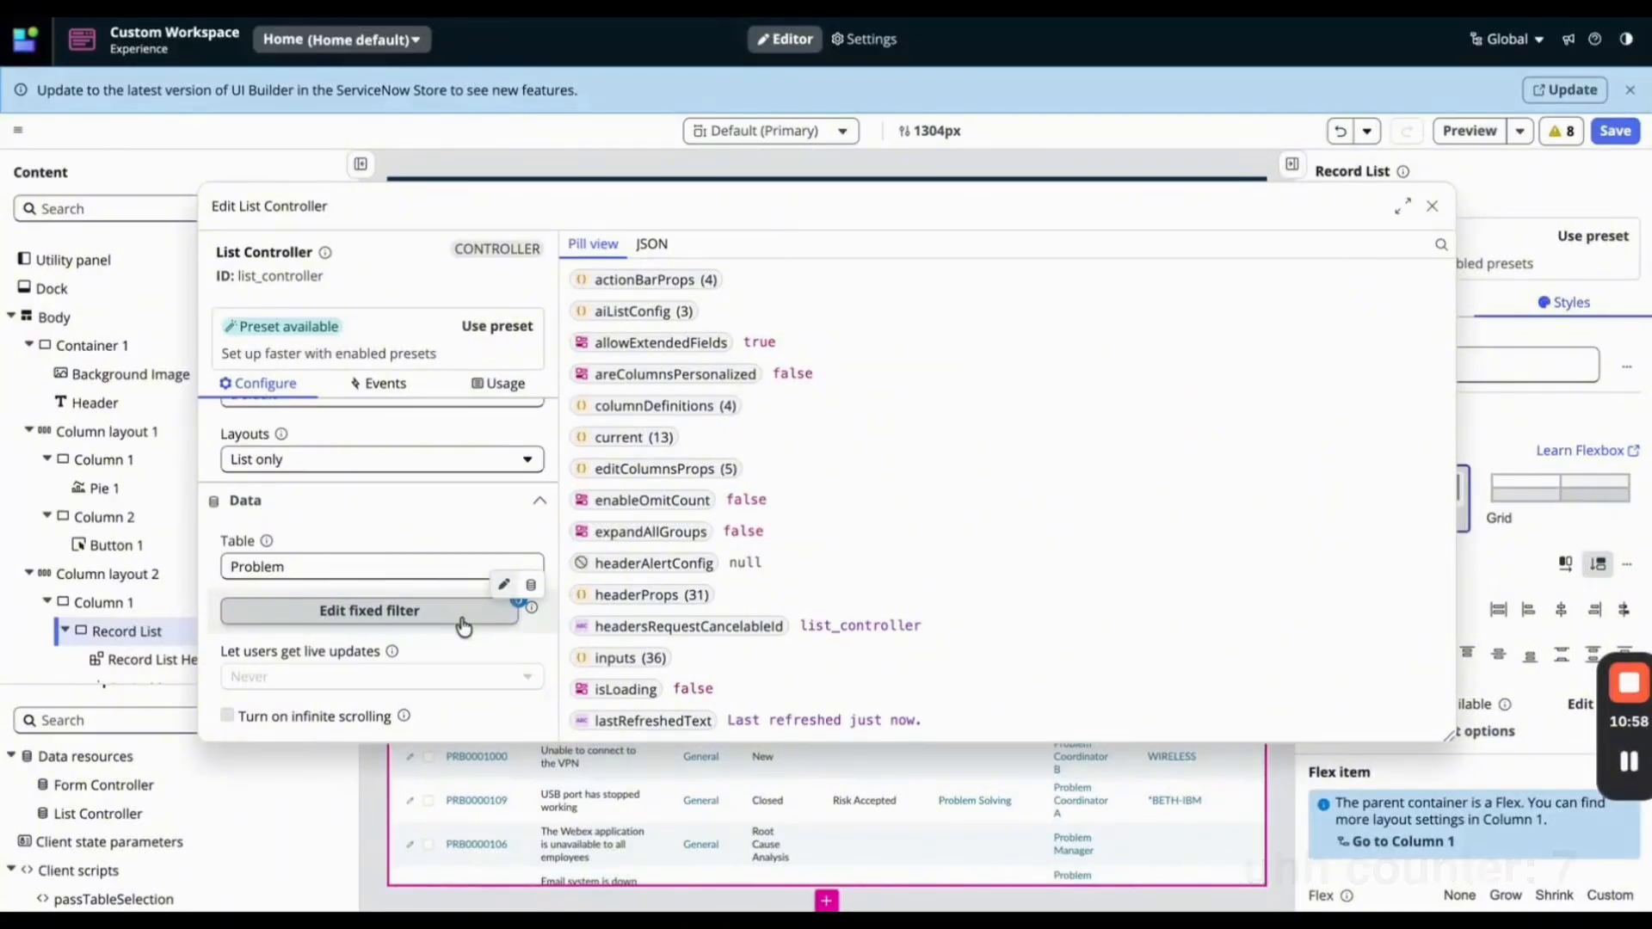
scroll(447, 602, down, 6)
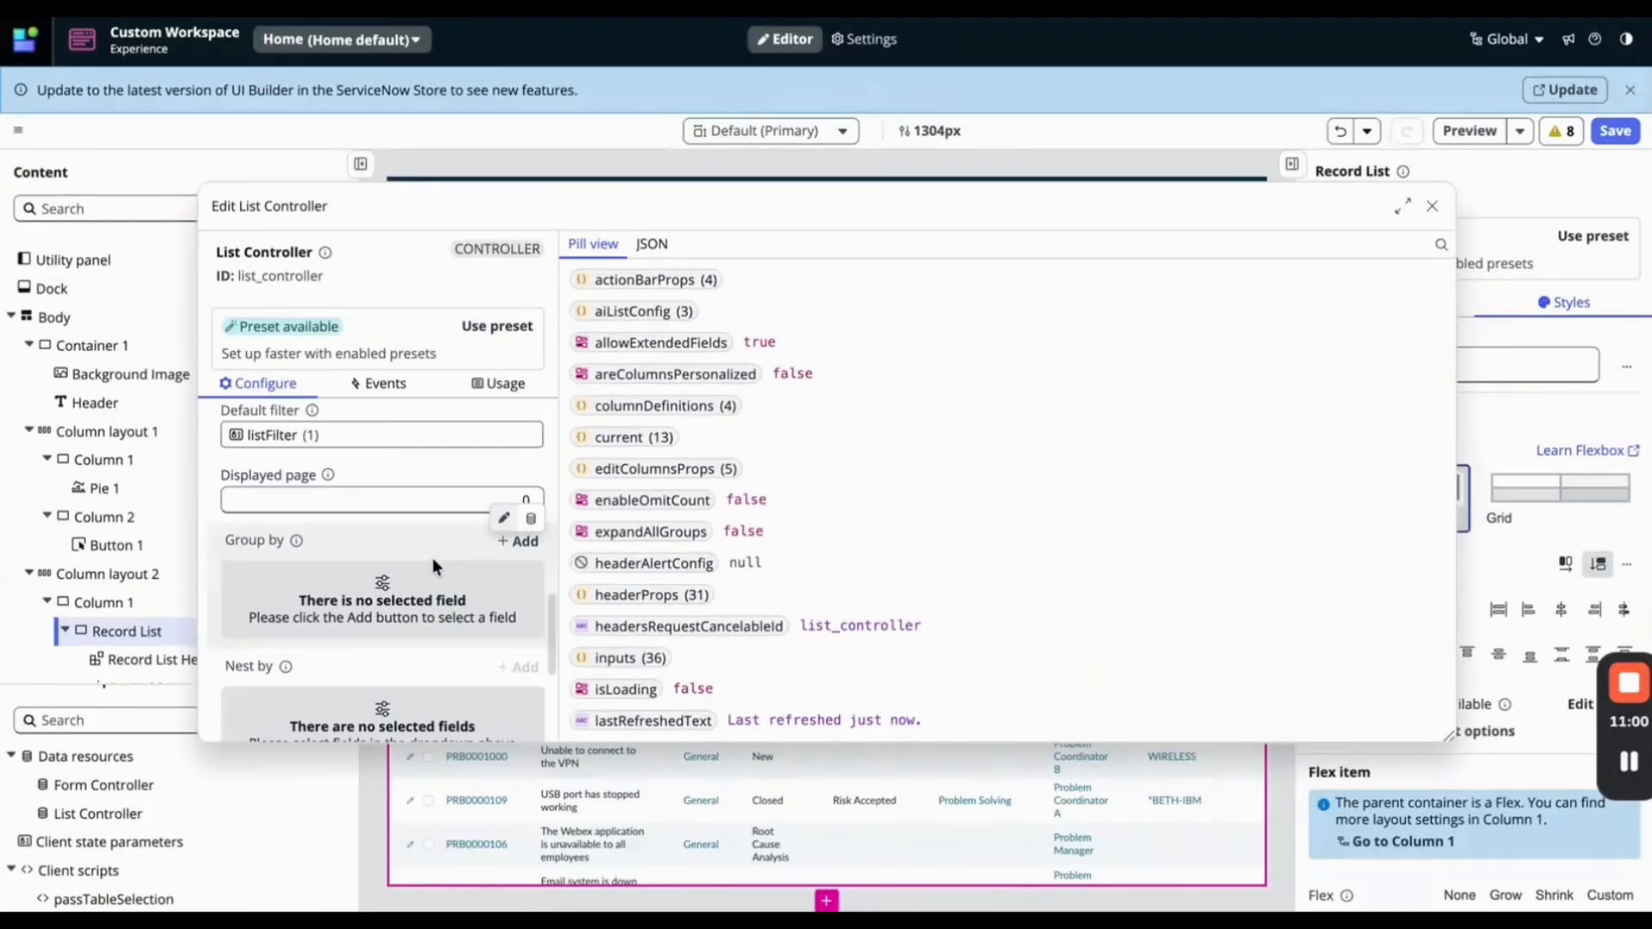
scroll(432, 559, up, 1)
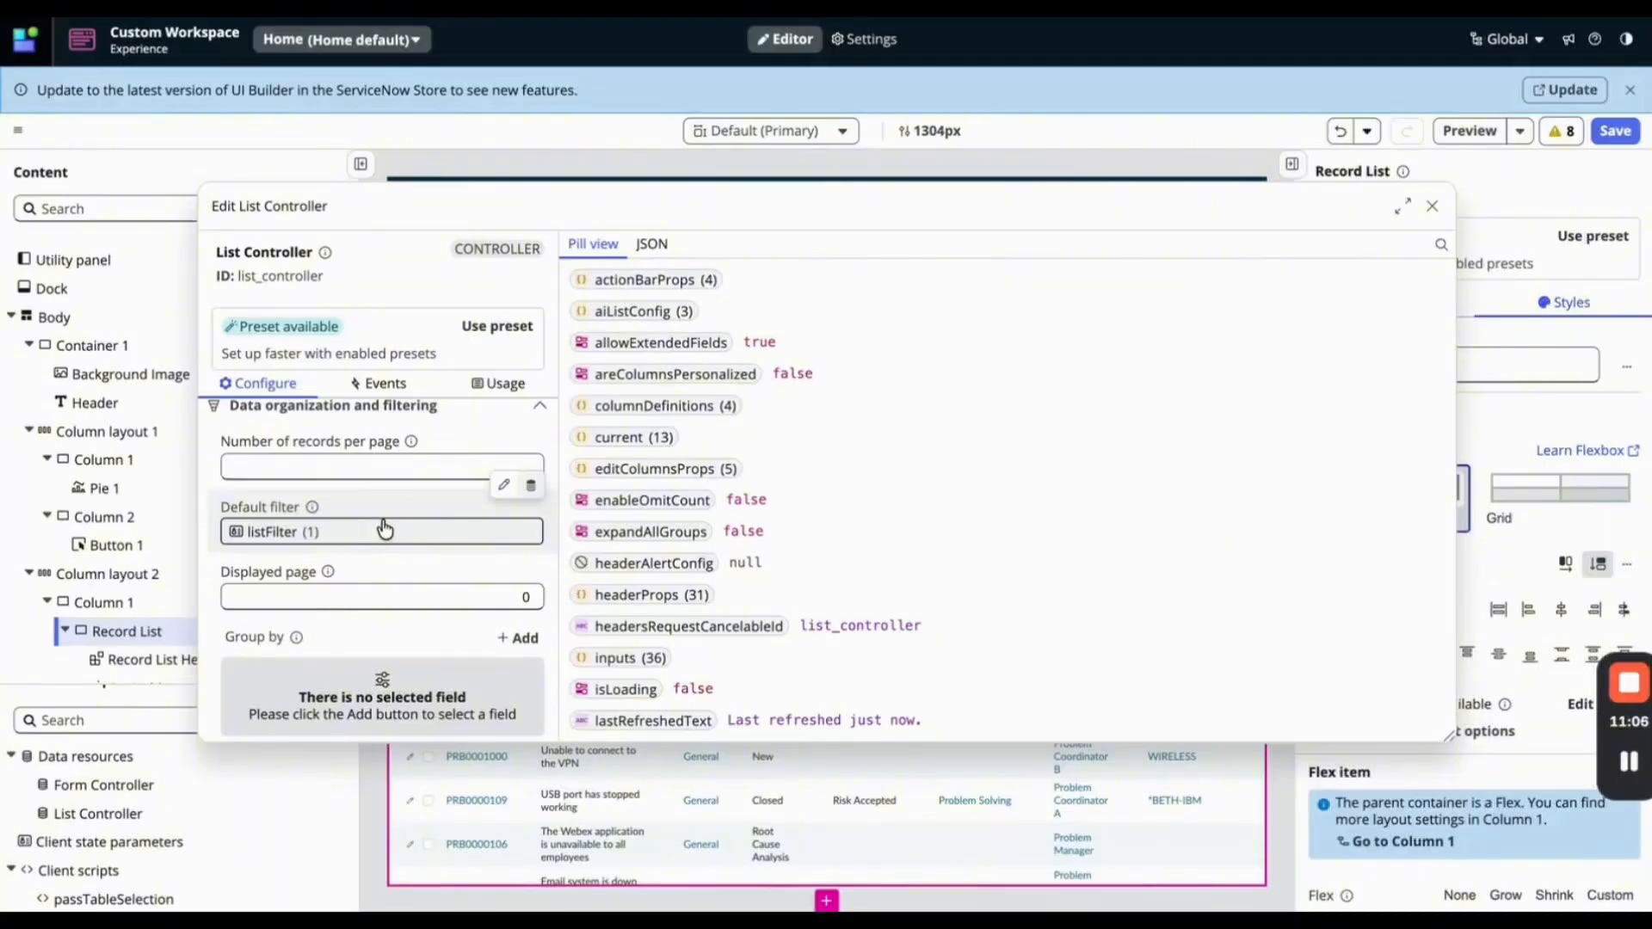
click(1617, 133)
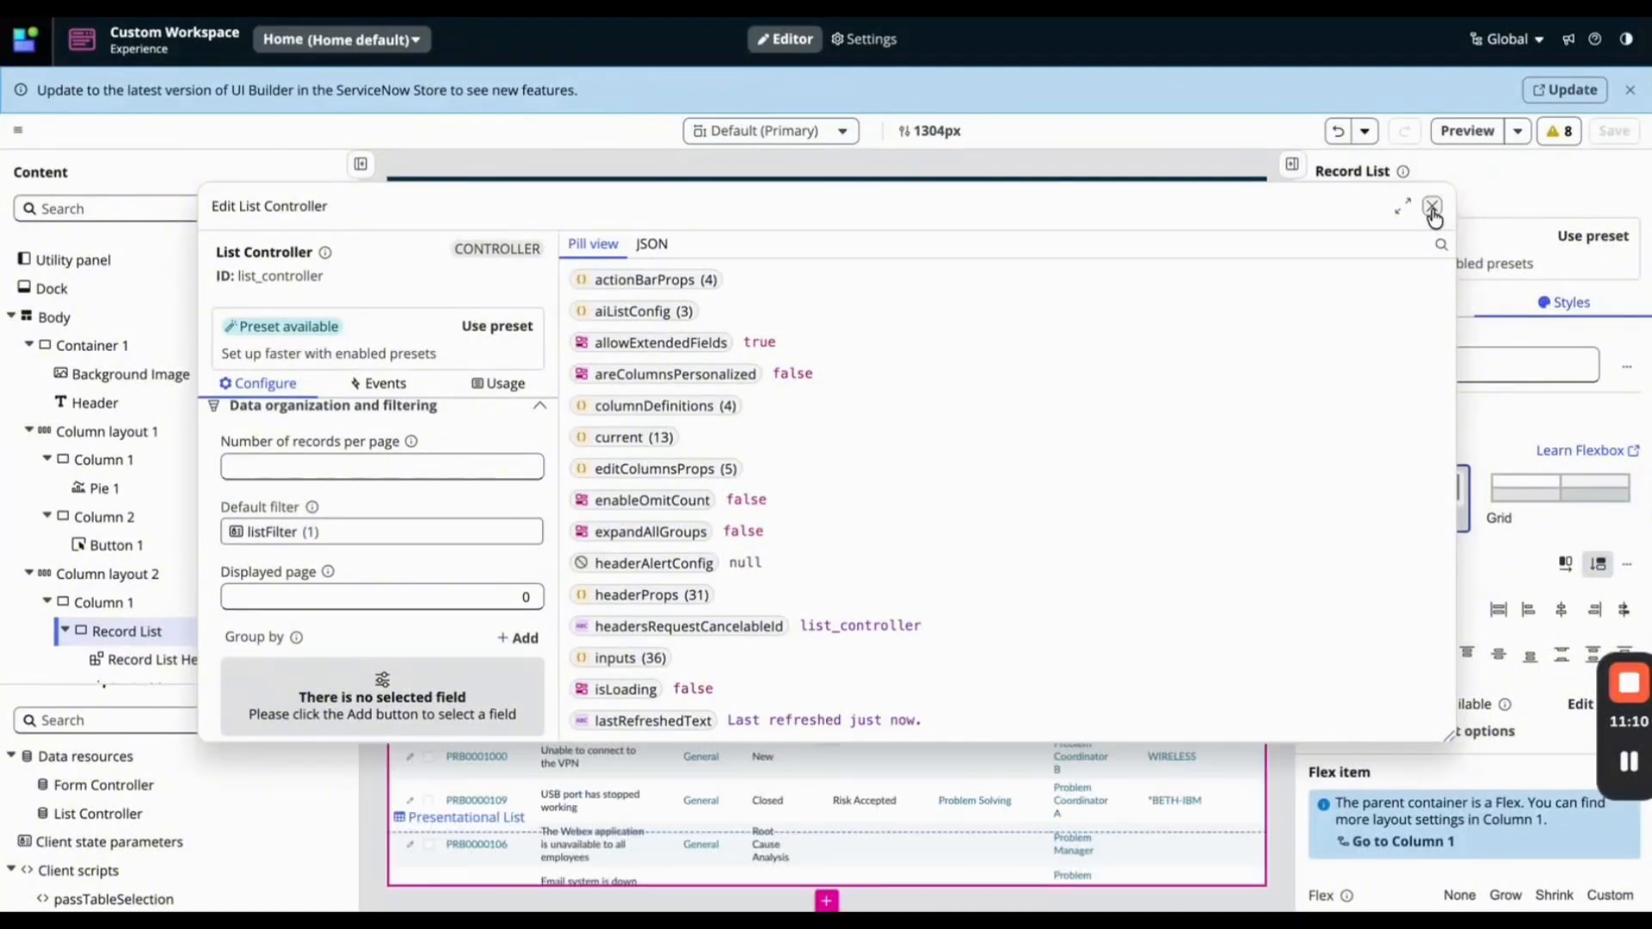
click(1432, 209)
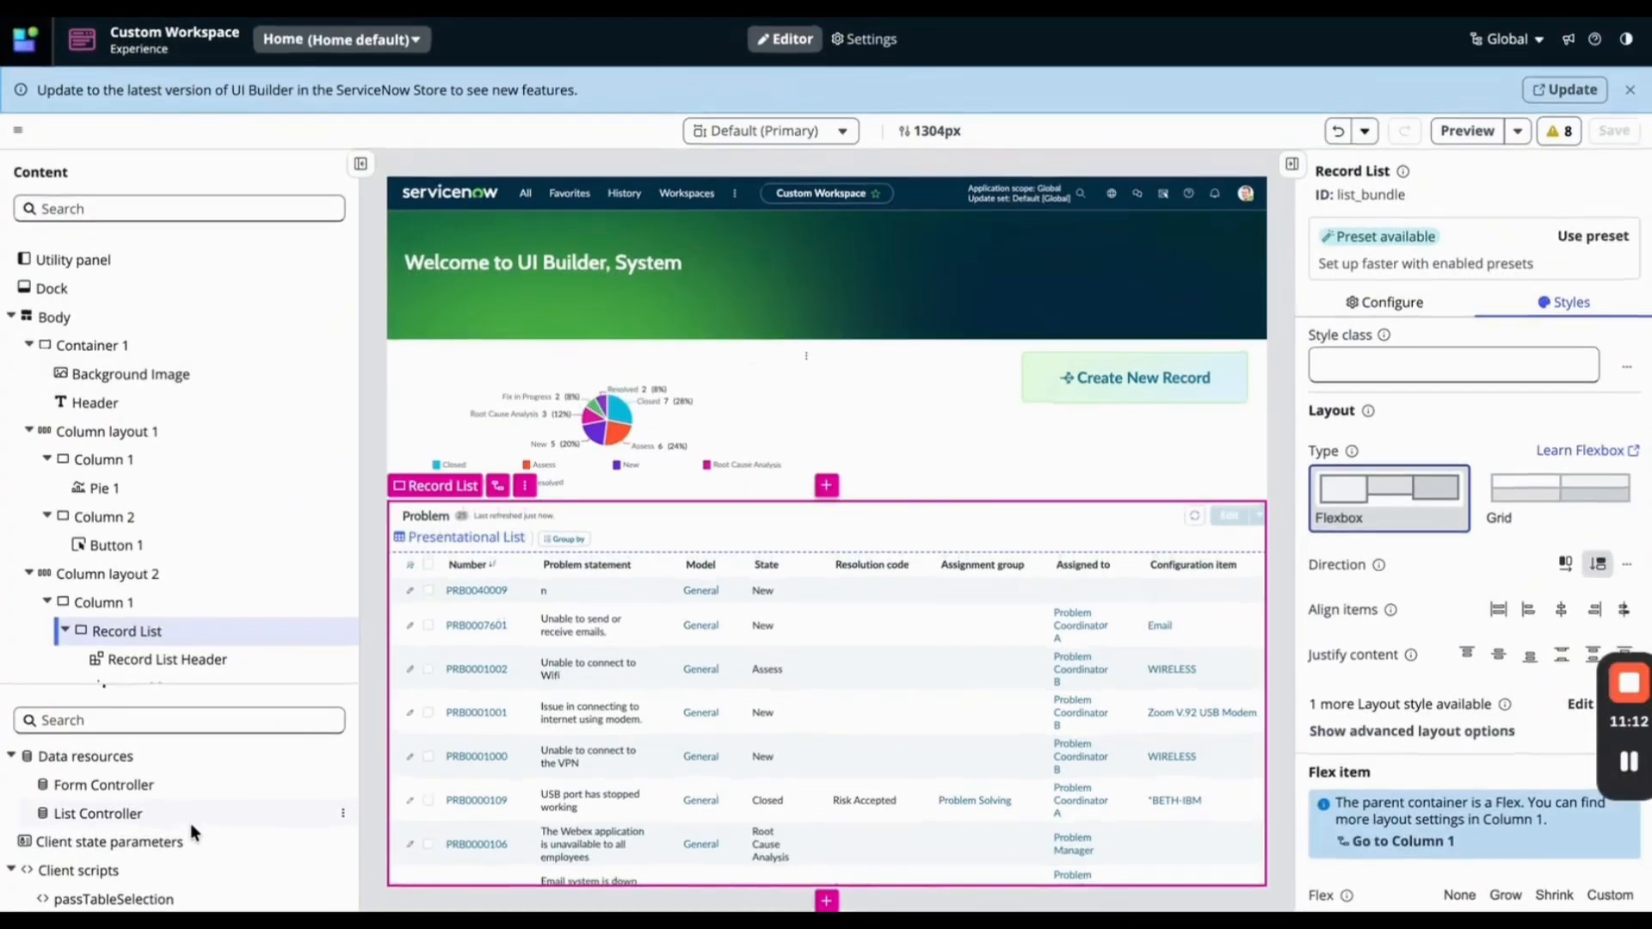
Create a new client script and name it filteredList.
click(341, 871)
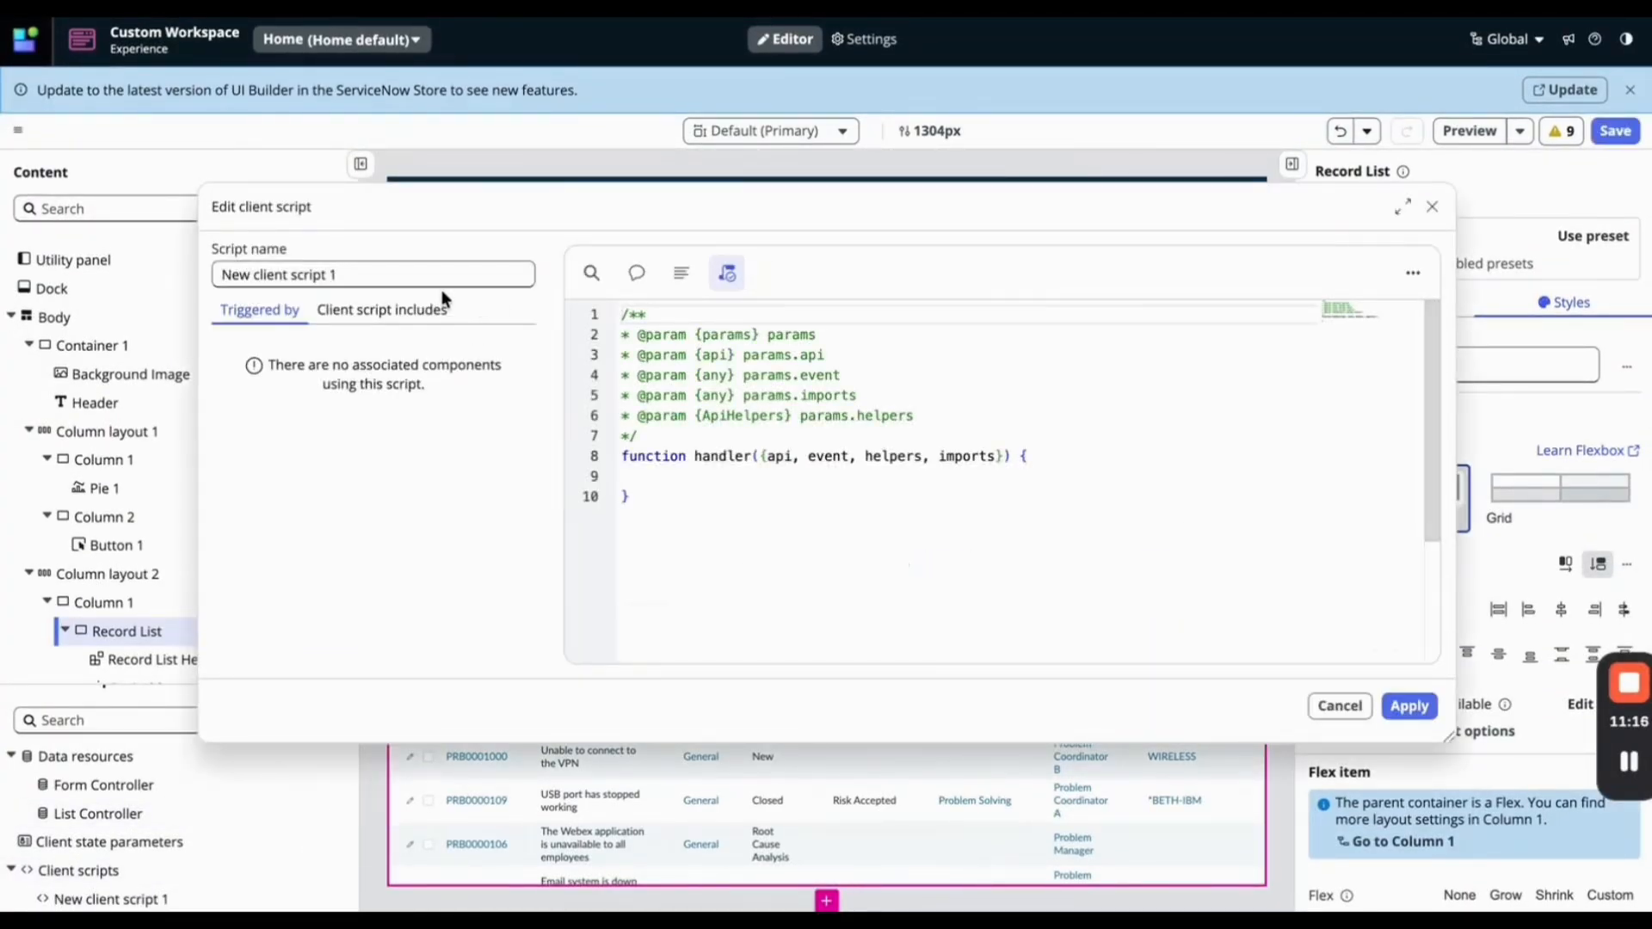
click(323, 273)
key(ctrl+a)
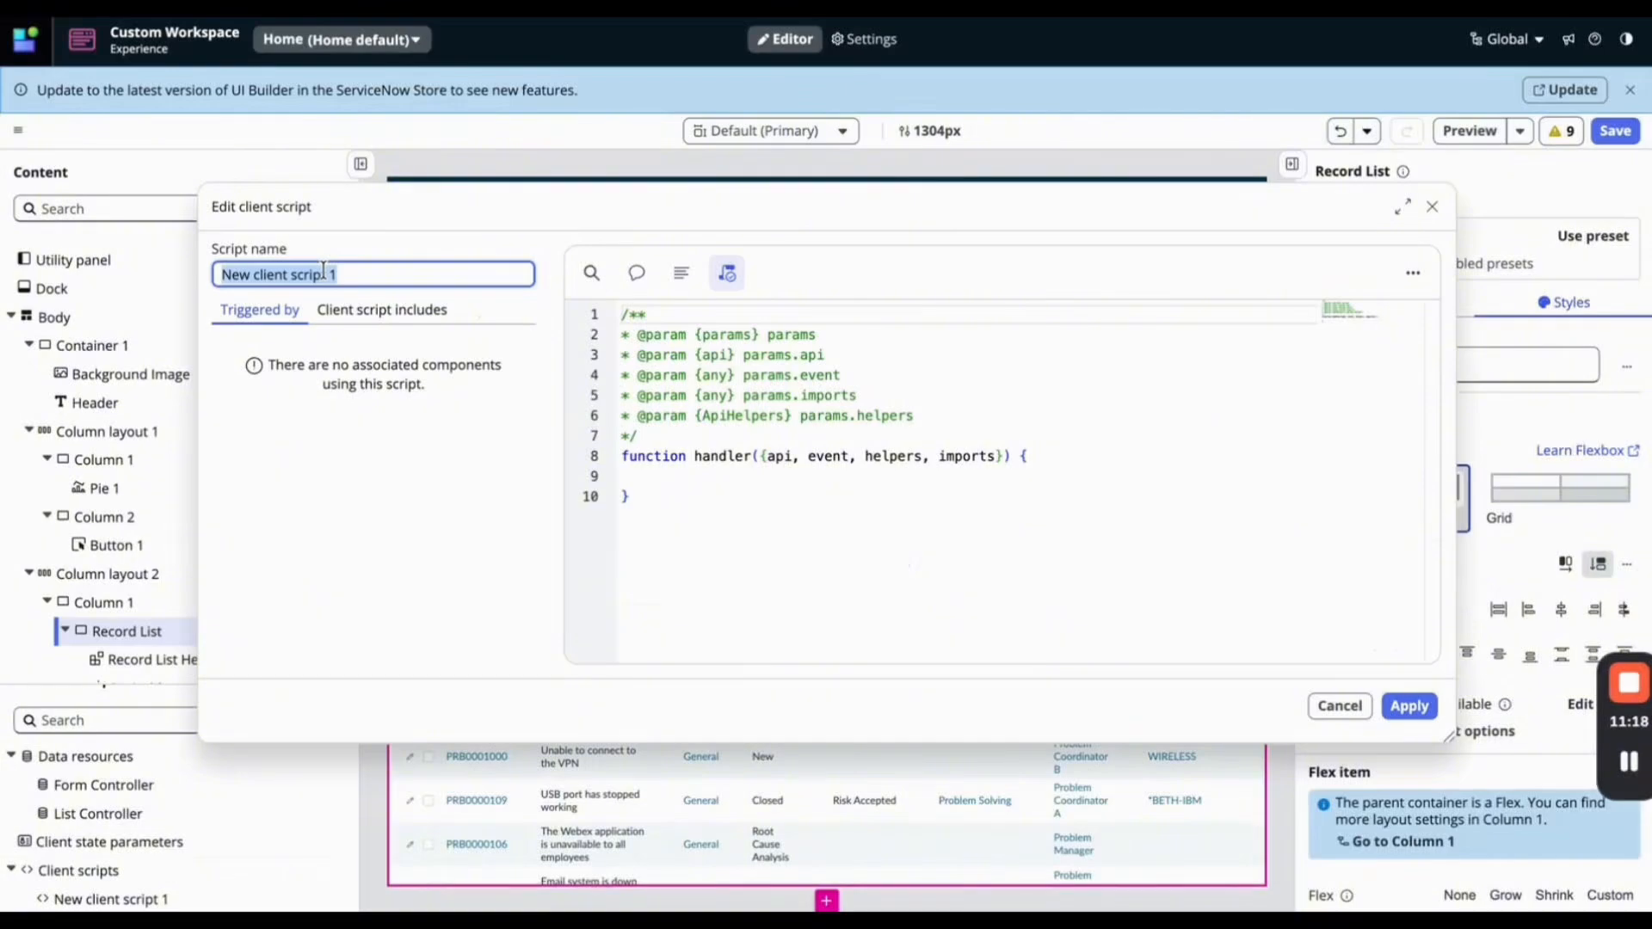
text(filteredList)
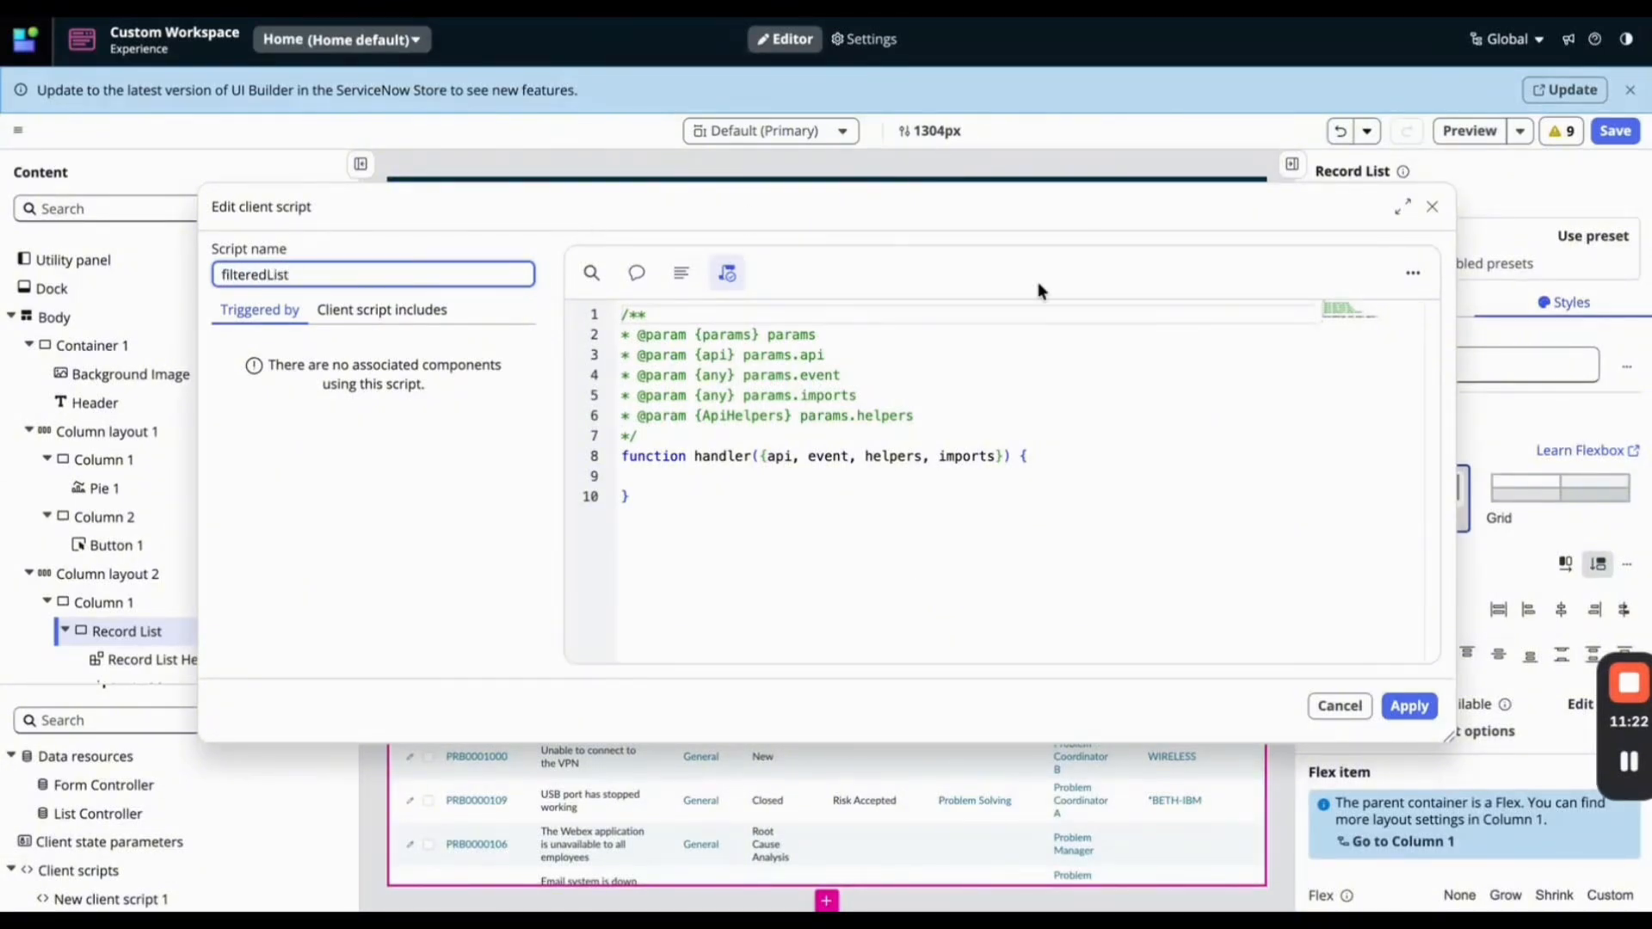
Write const{params:{query}} = event.payload; and api.setState('listFilter', query); in the filteredList handler and apply the script.
click(1074, 456)
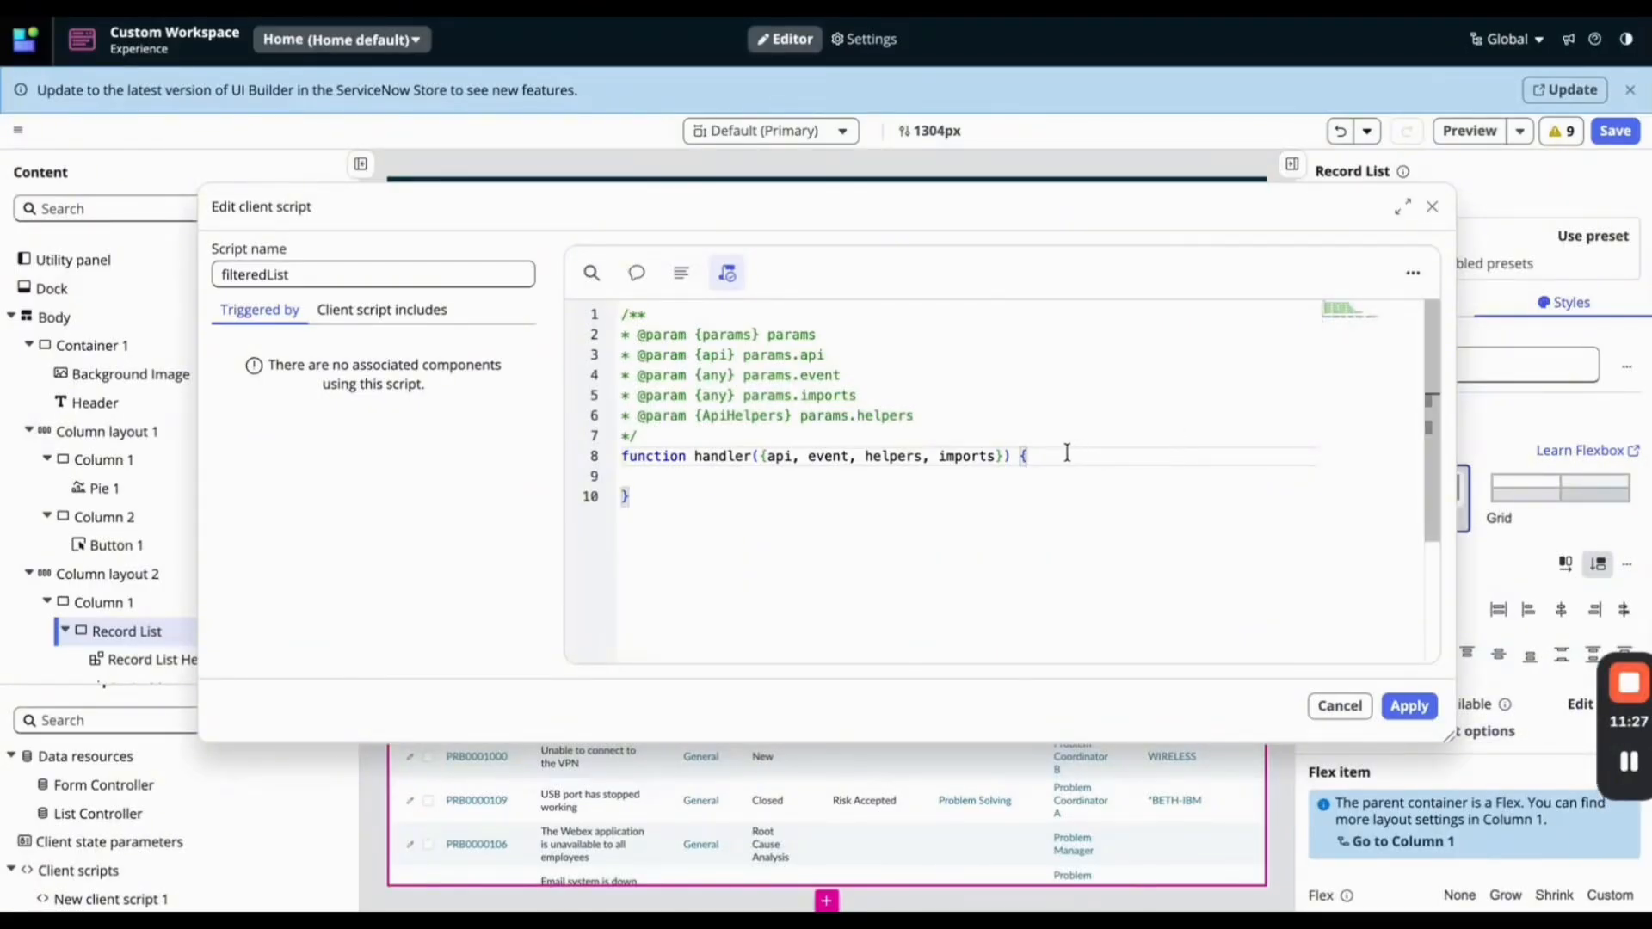
key(Return)
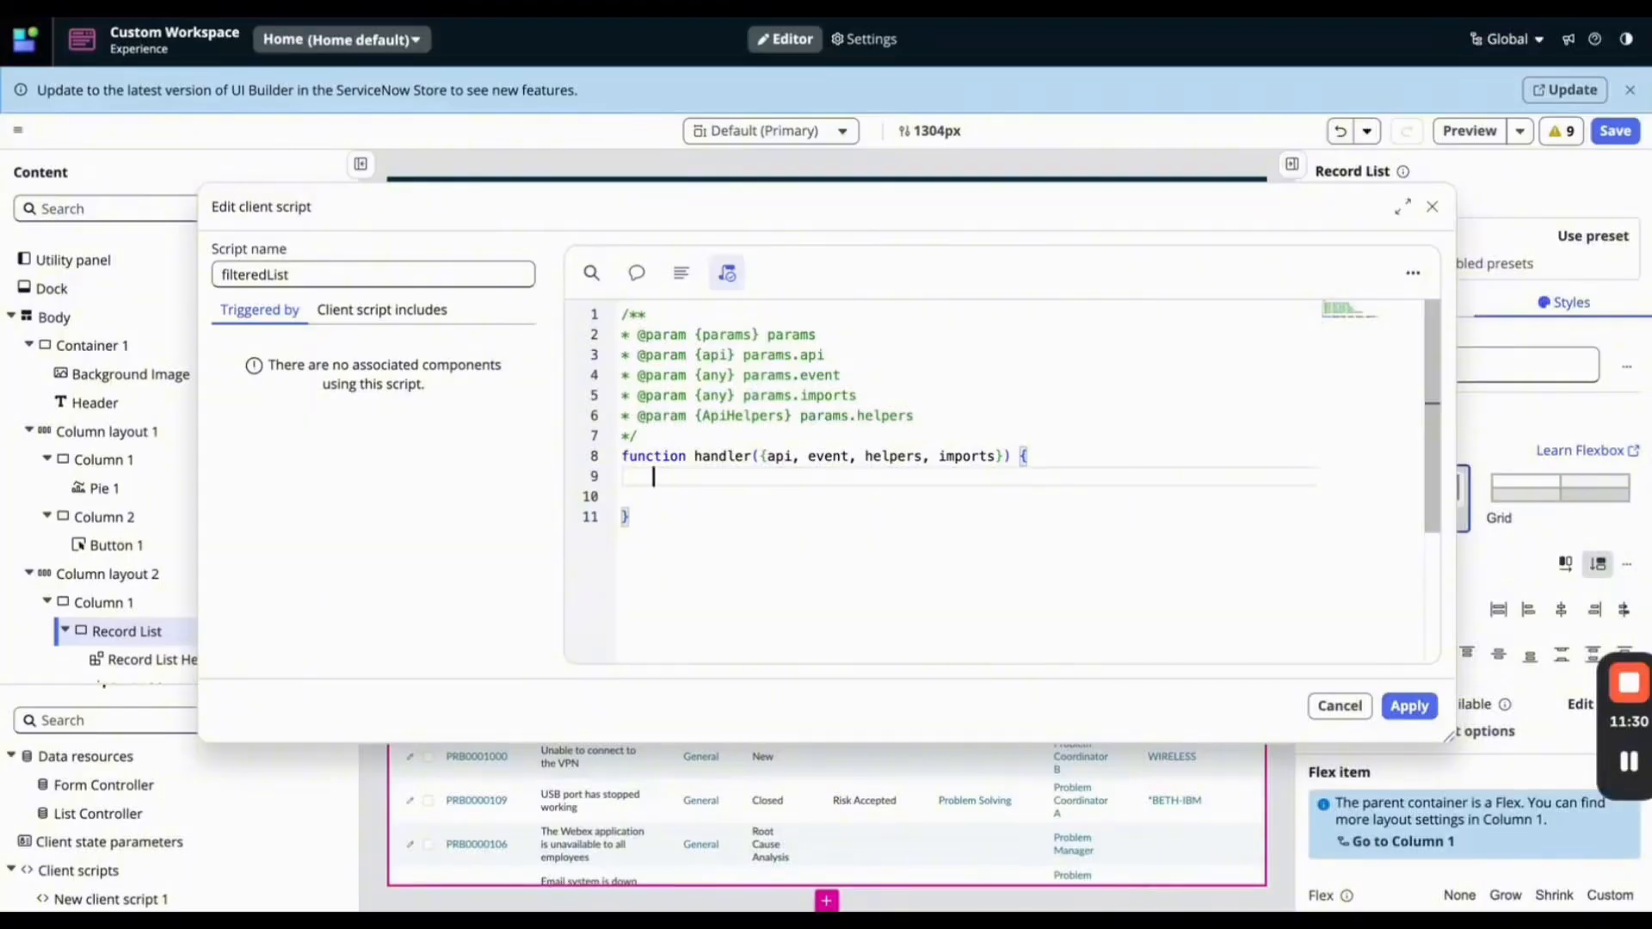
text(const{params:{}})
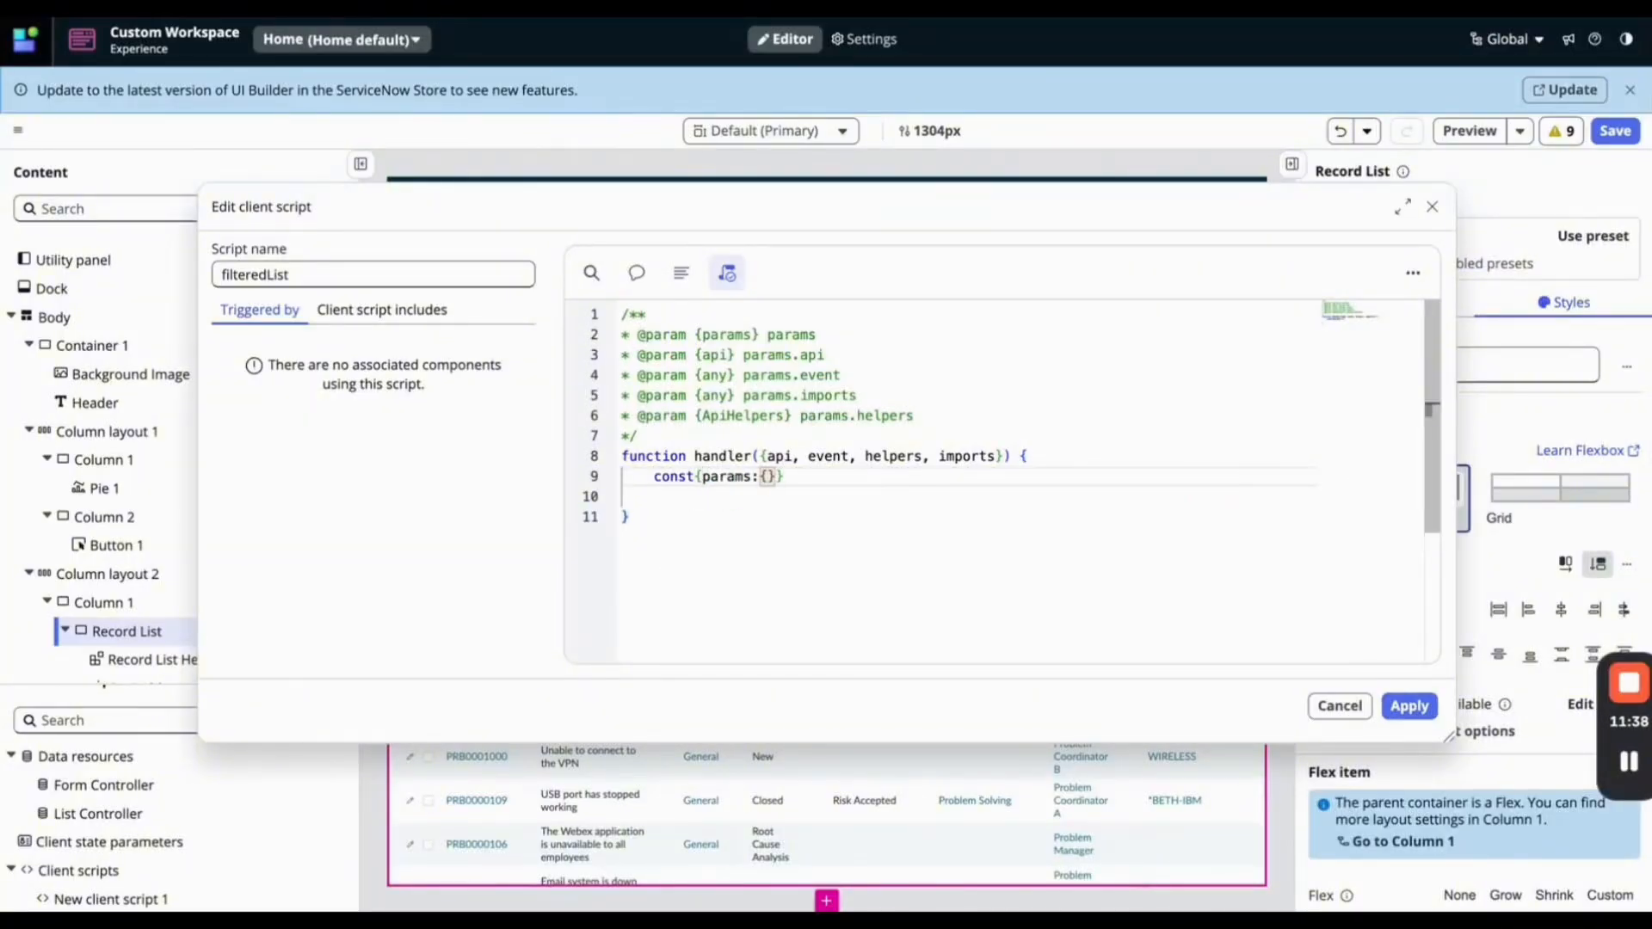
text(query)
key(End)
text(= event.)
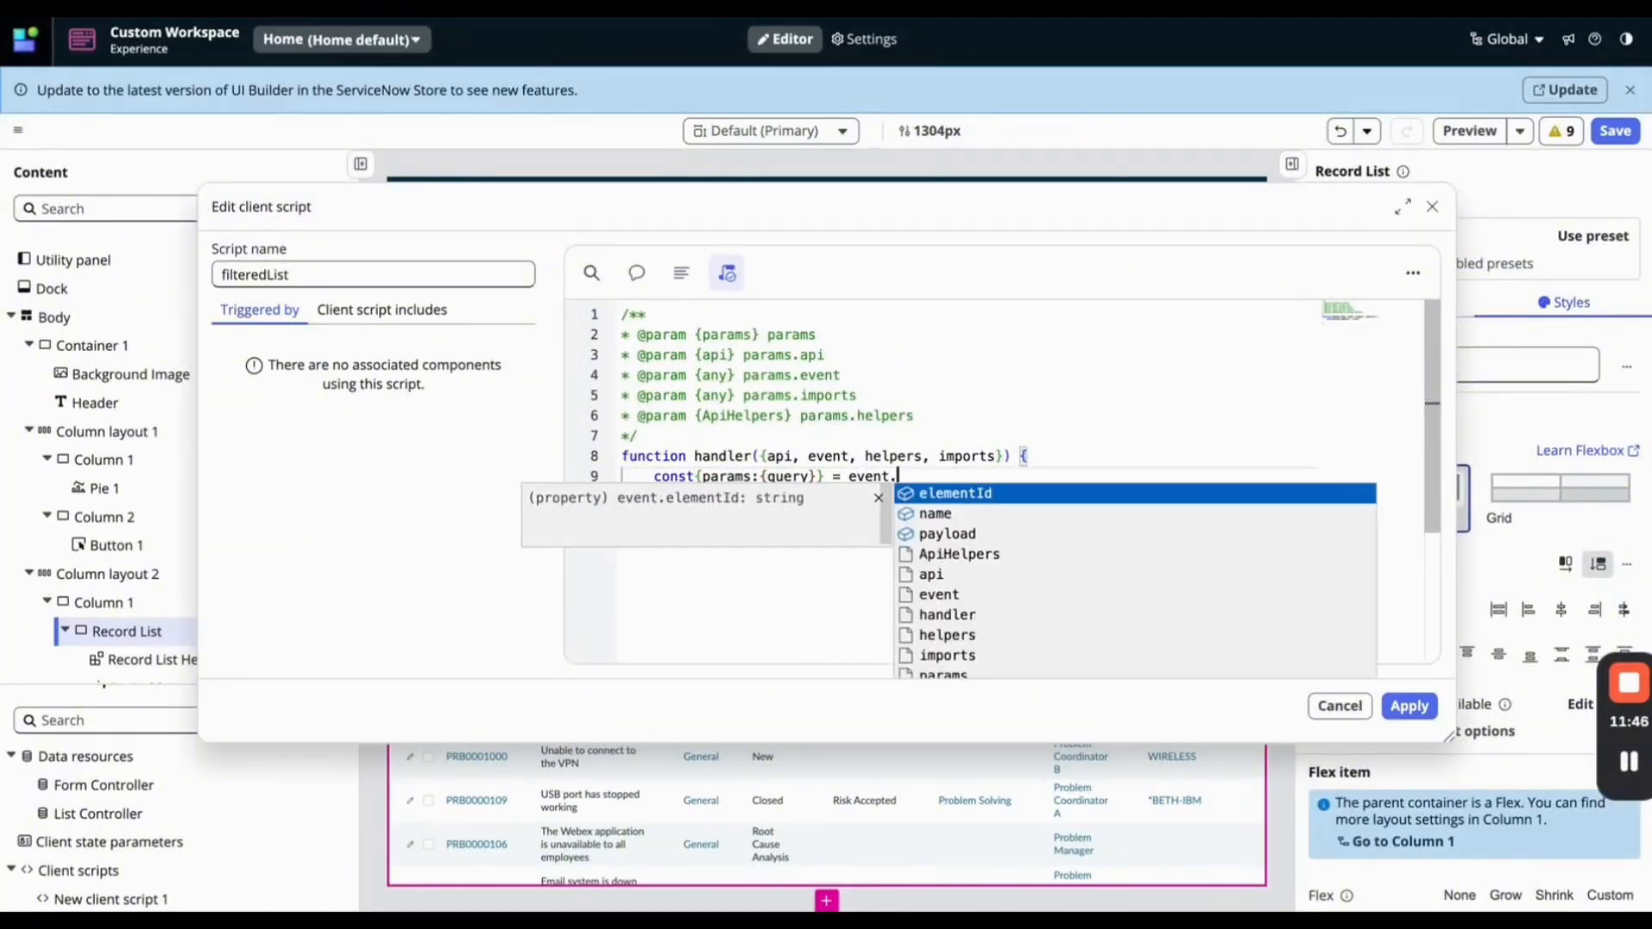
text(payload;)
key(Return)
text(api.setSt)
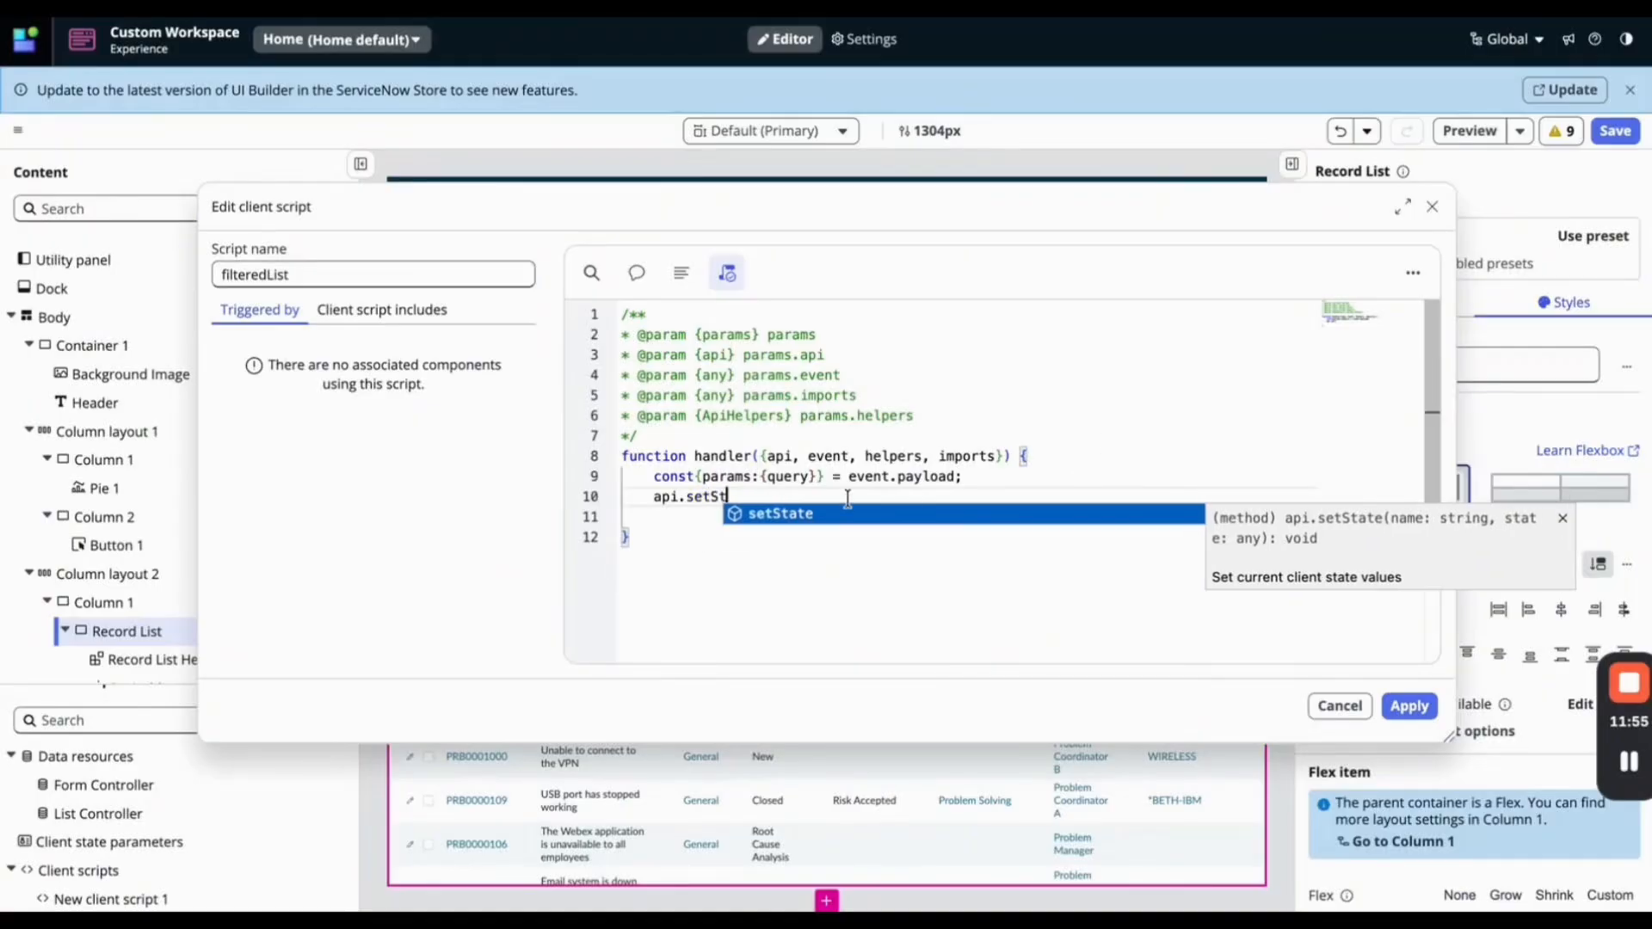
key(Tab)
text(('listFilter', )
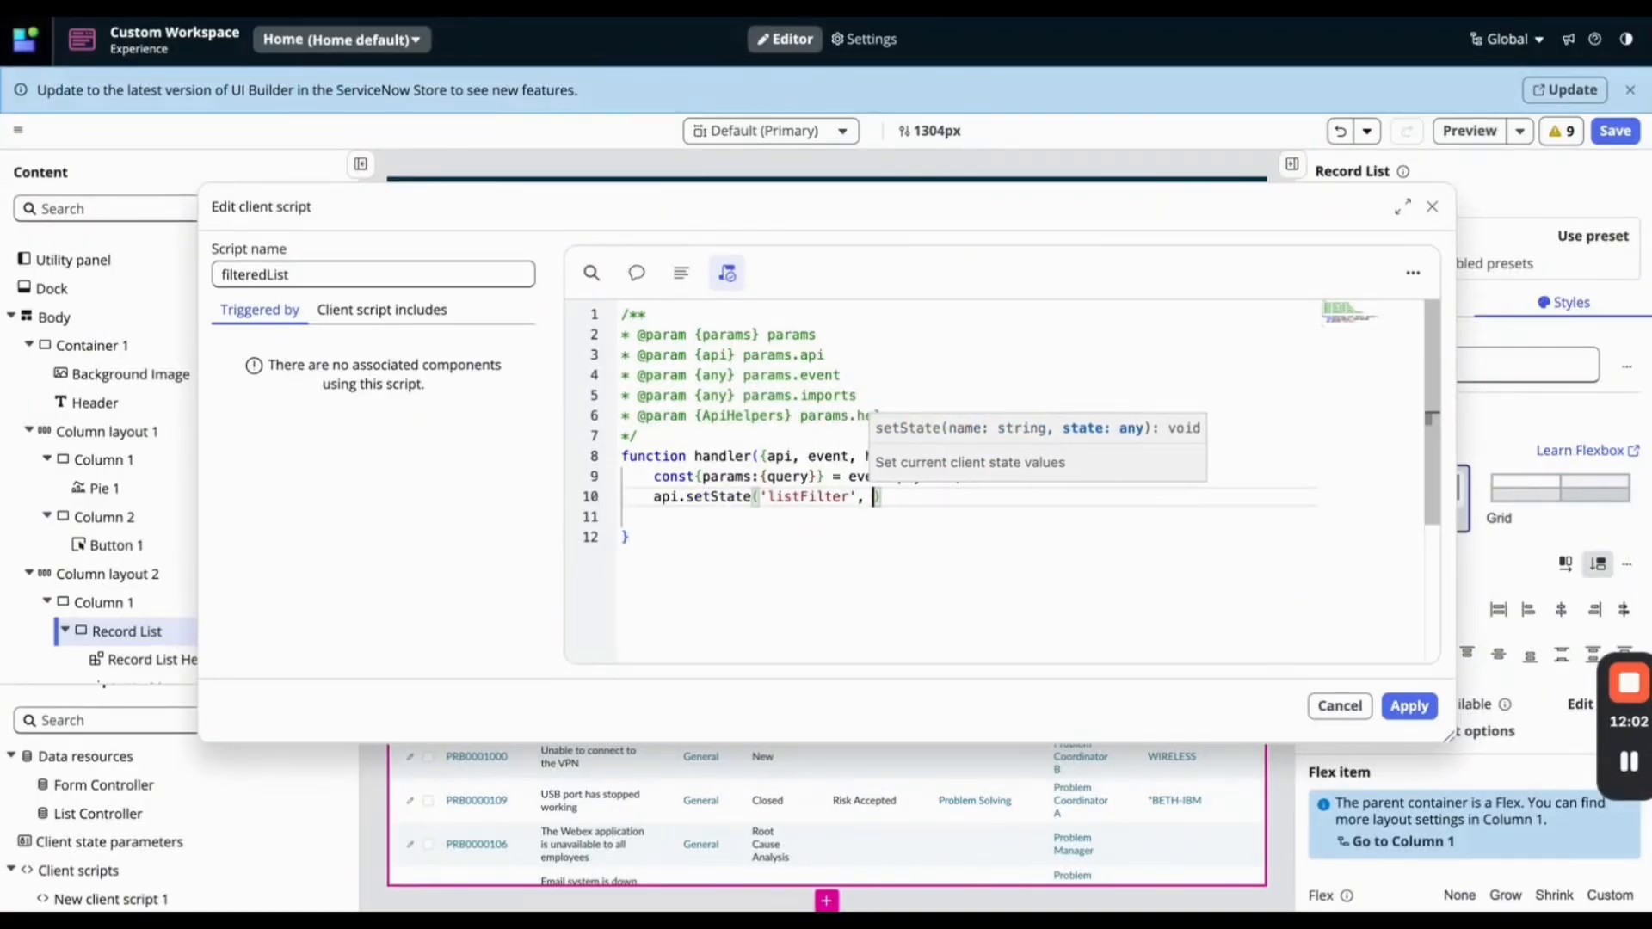
text(query);)
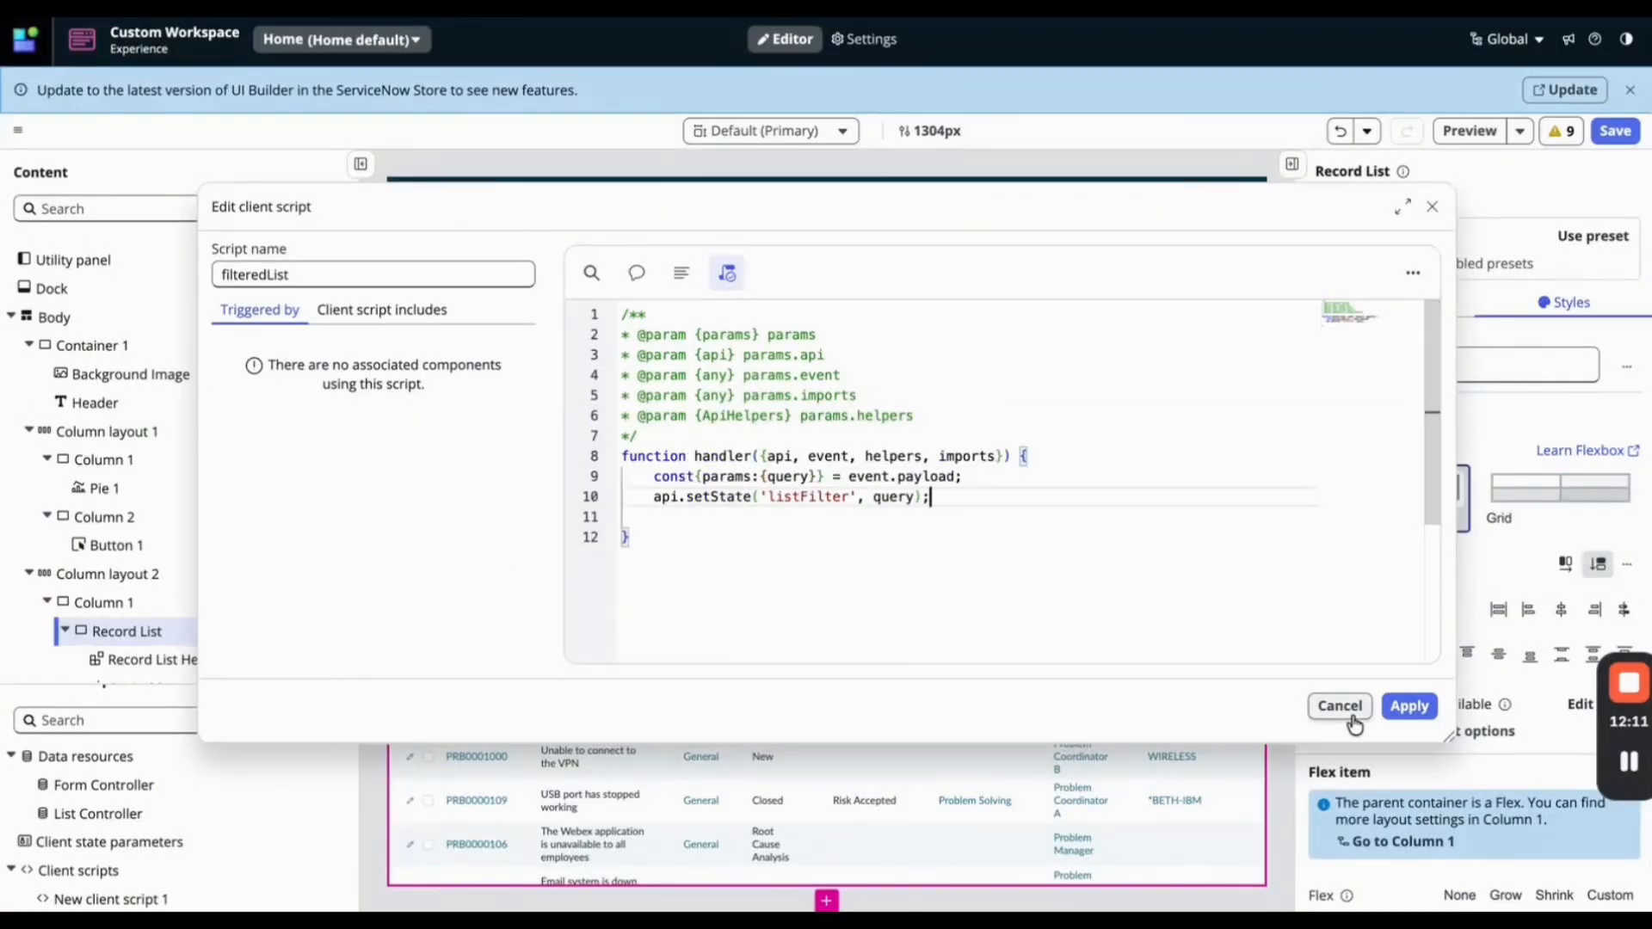
click(1409, 705)
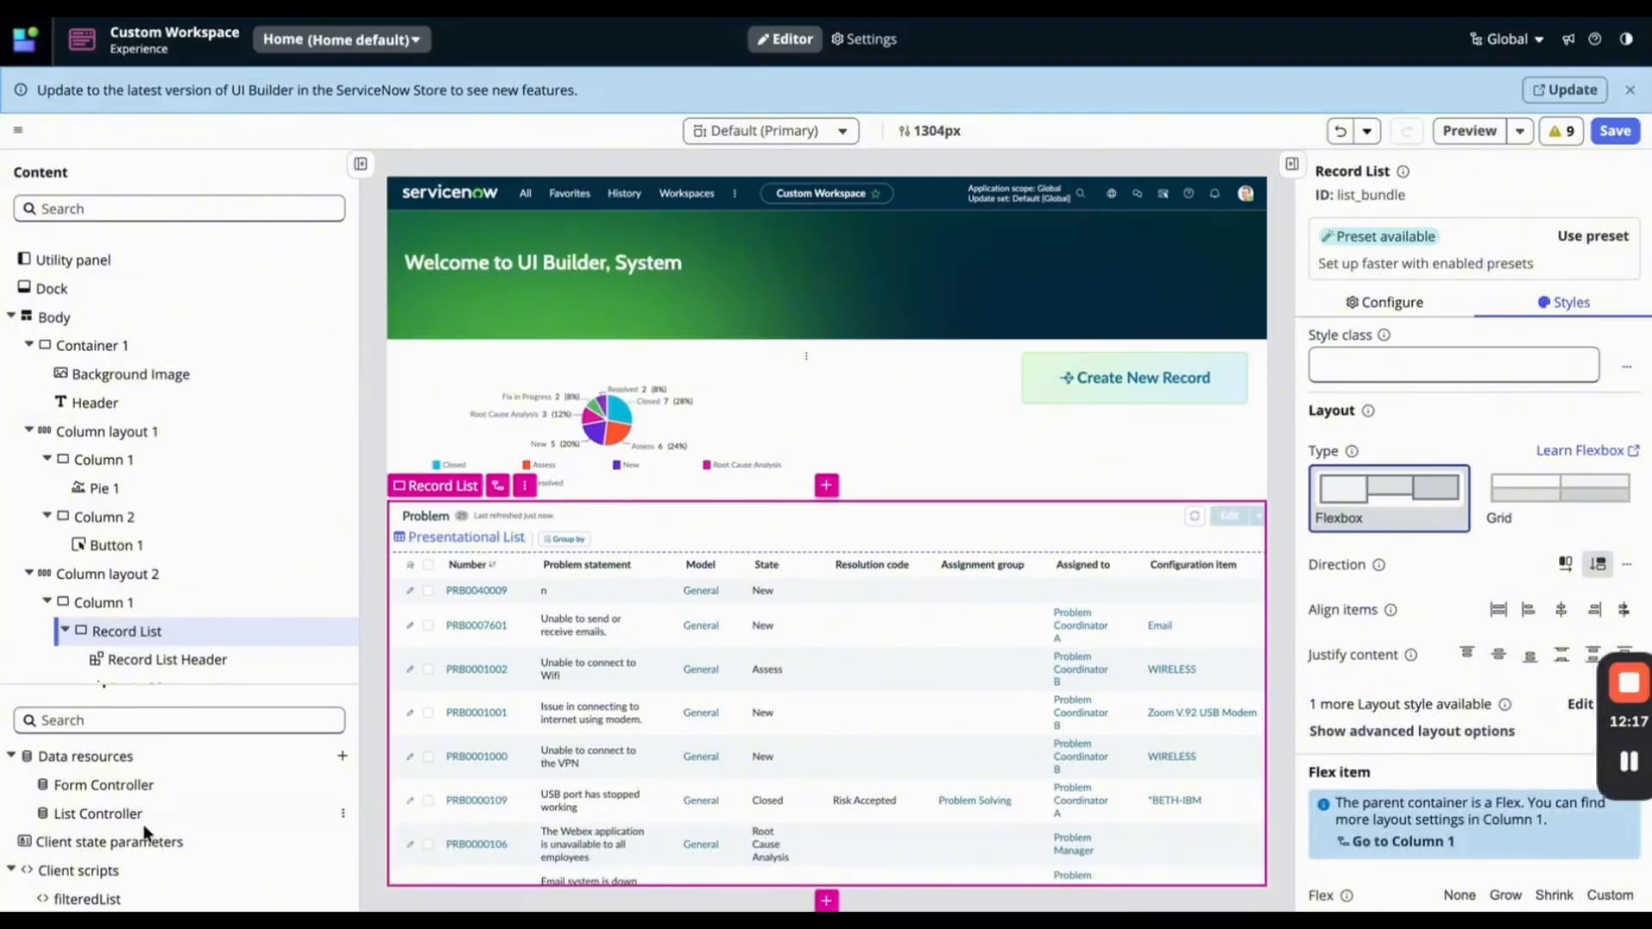
Start an event mapping for the Visualization Clicked event of the Pie 1 chart and browse the available handlers.
scroll(80, 836, down, 1)
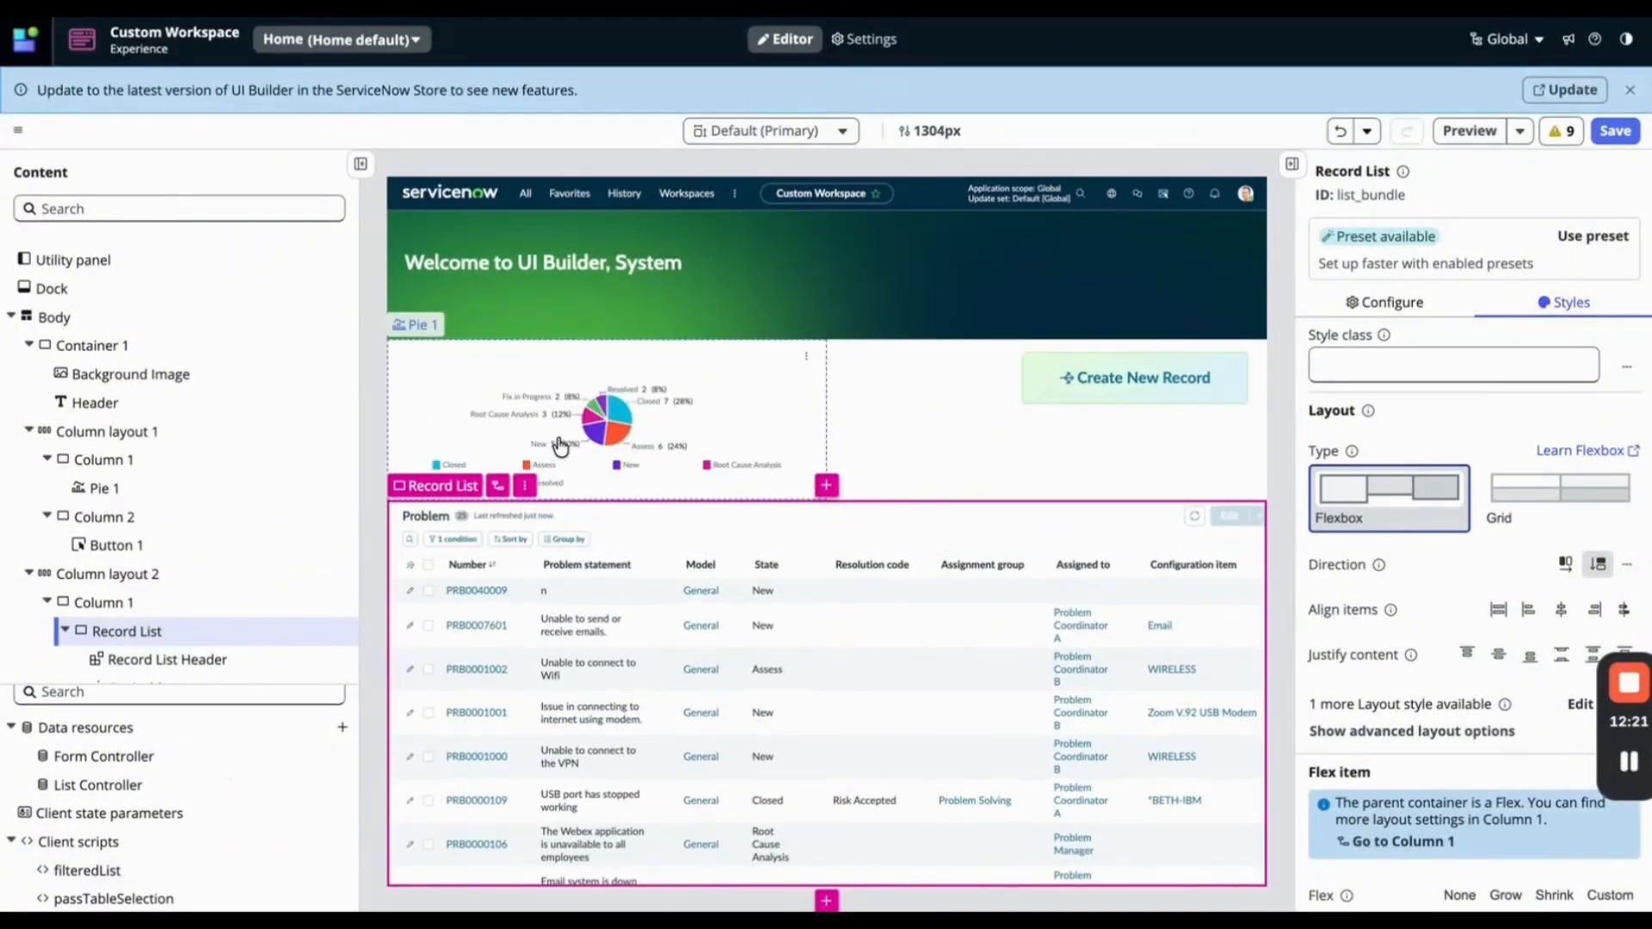
click(633, 421)
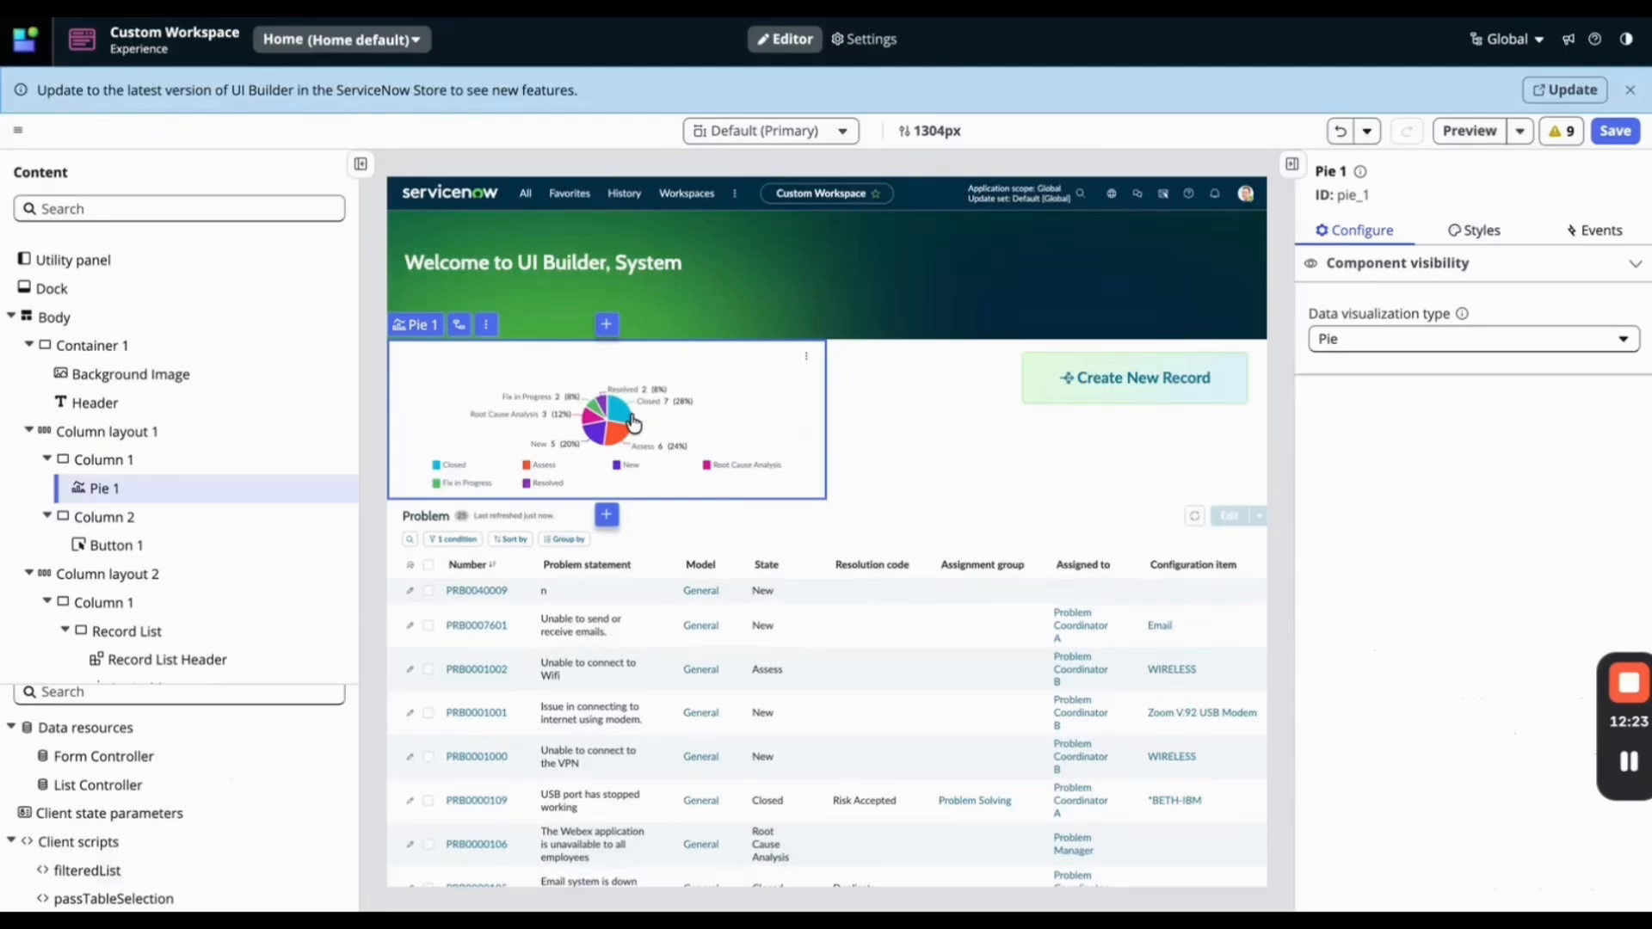
click(1596, 245)
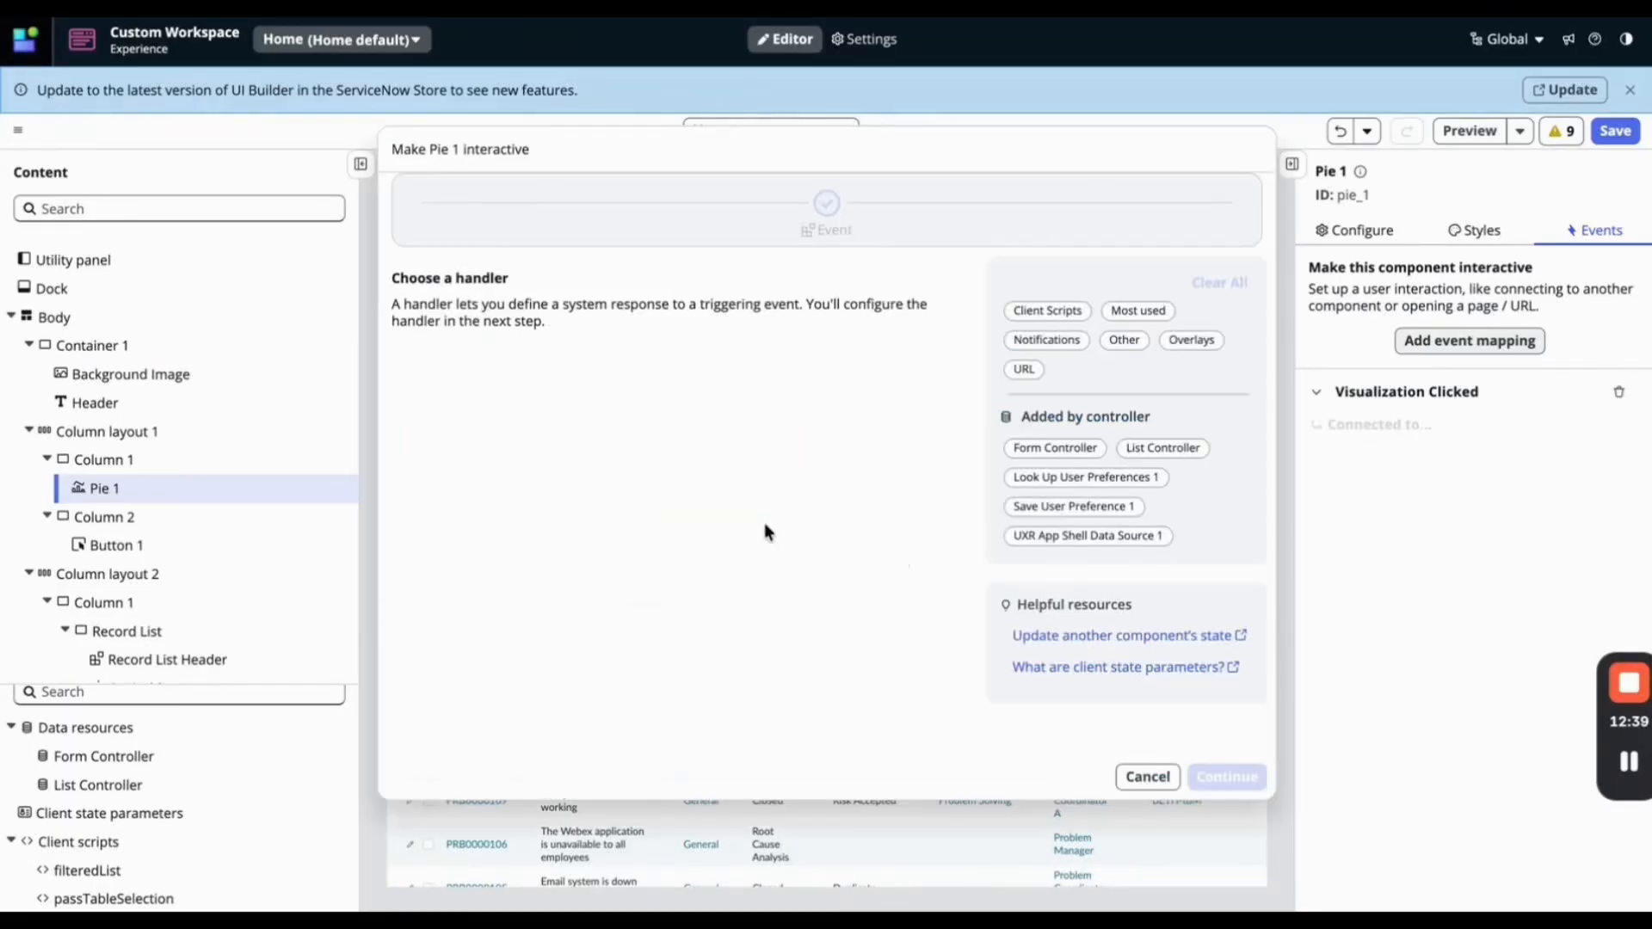
scroll(768, 533, down, 1)
scroll(767, 534, up, 1)
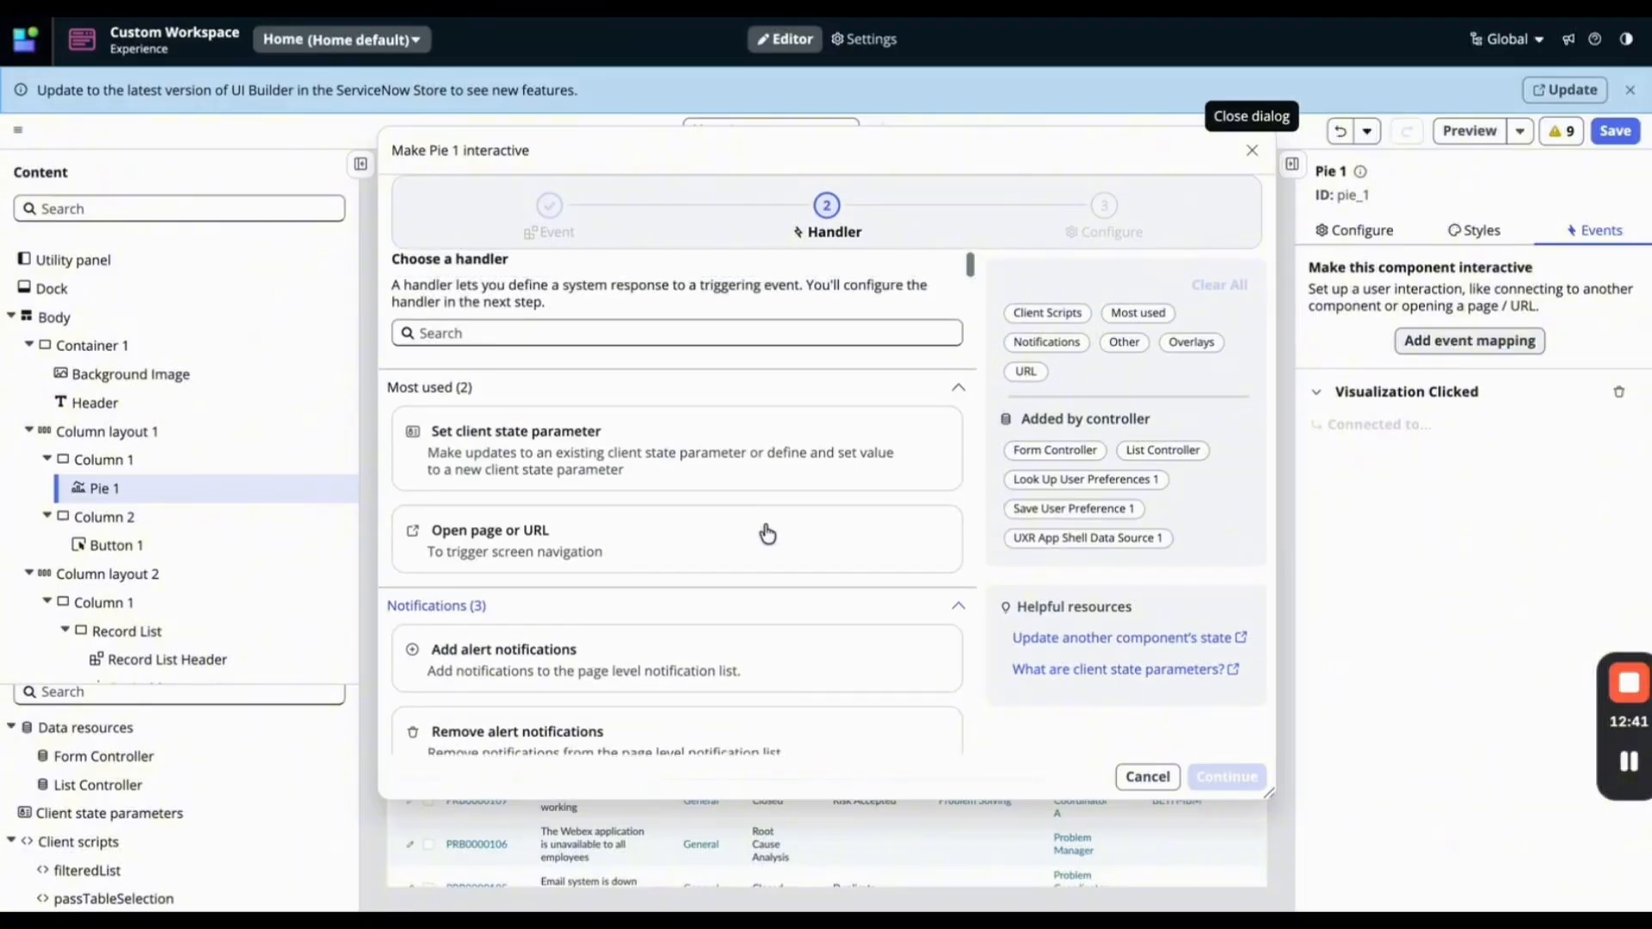
scroll(768, 533, down, 6)
scroll(768, 528, up, 6)
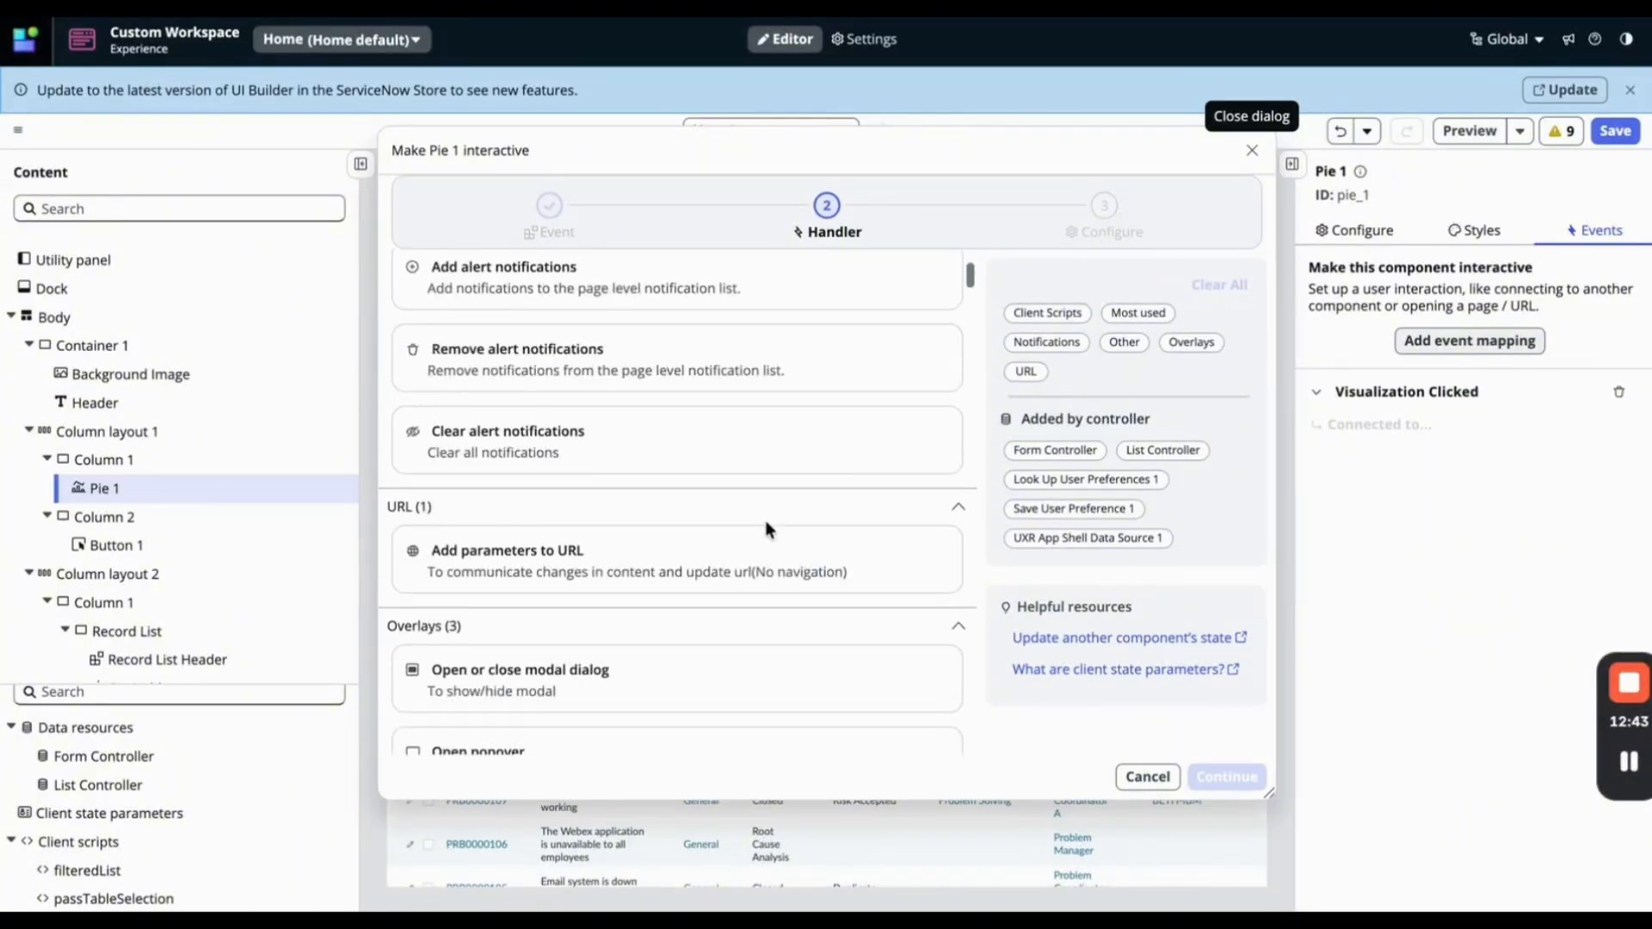
Search the handlers for fil and add the filteredList client script to the pie chart's Visualization Clicked event.
click(650, 350)
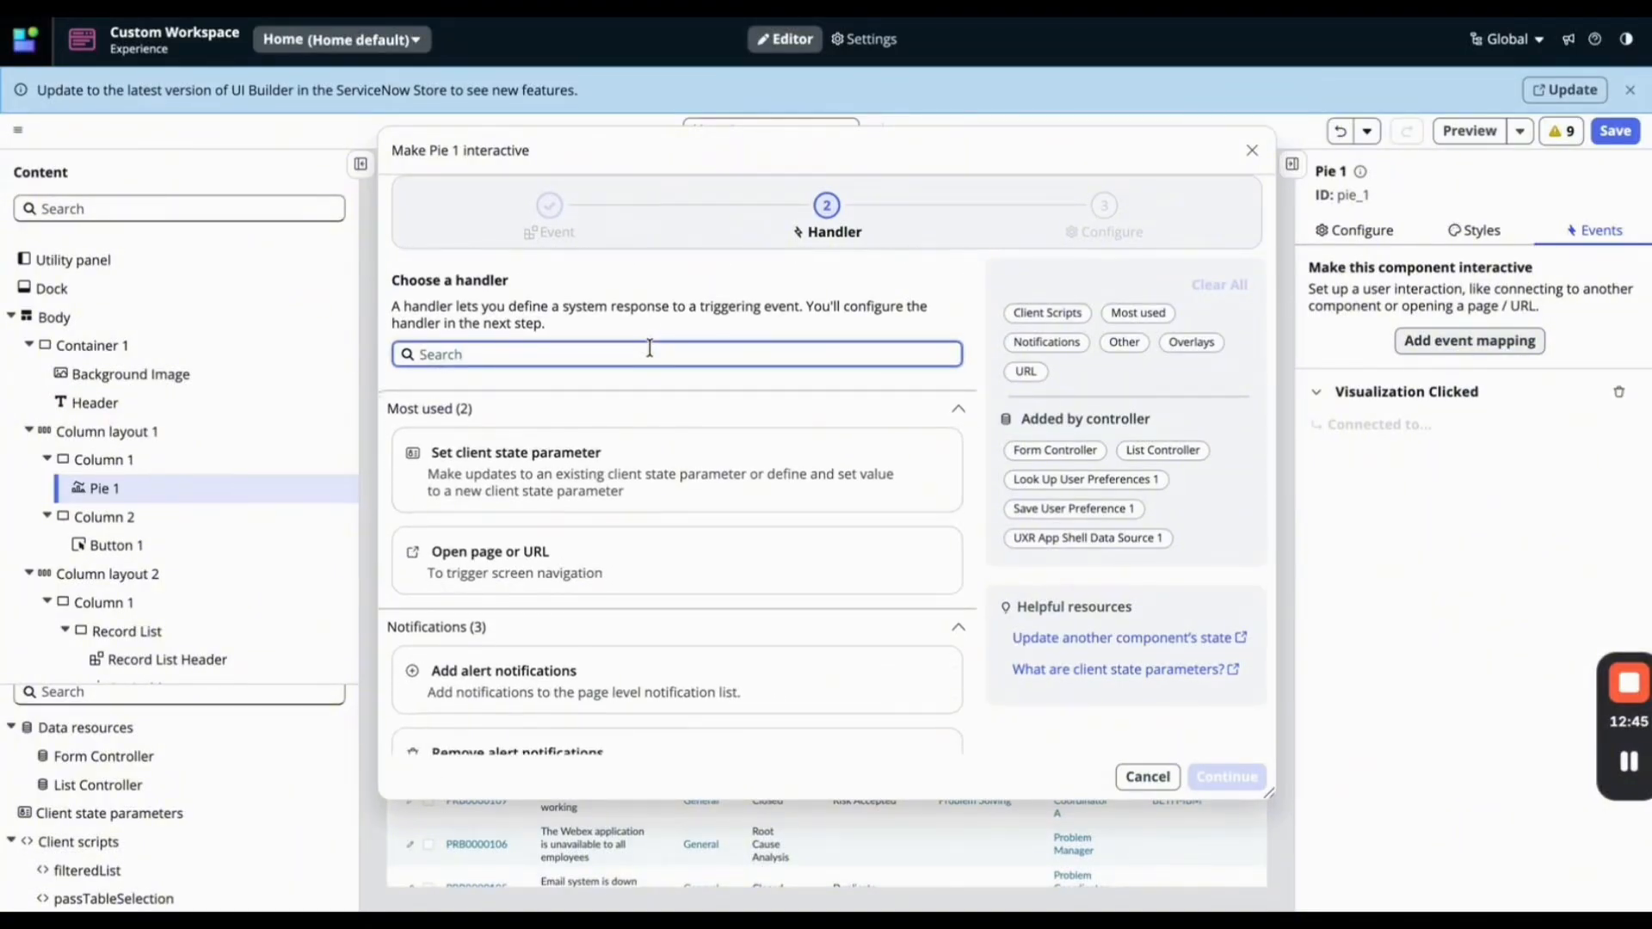
text(fil)
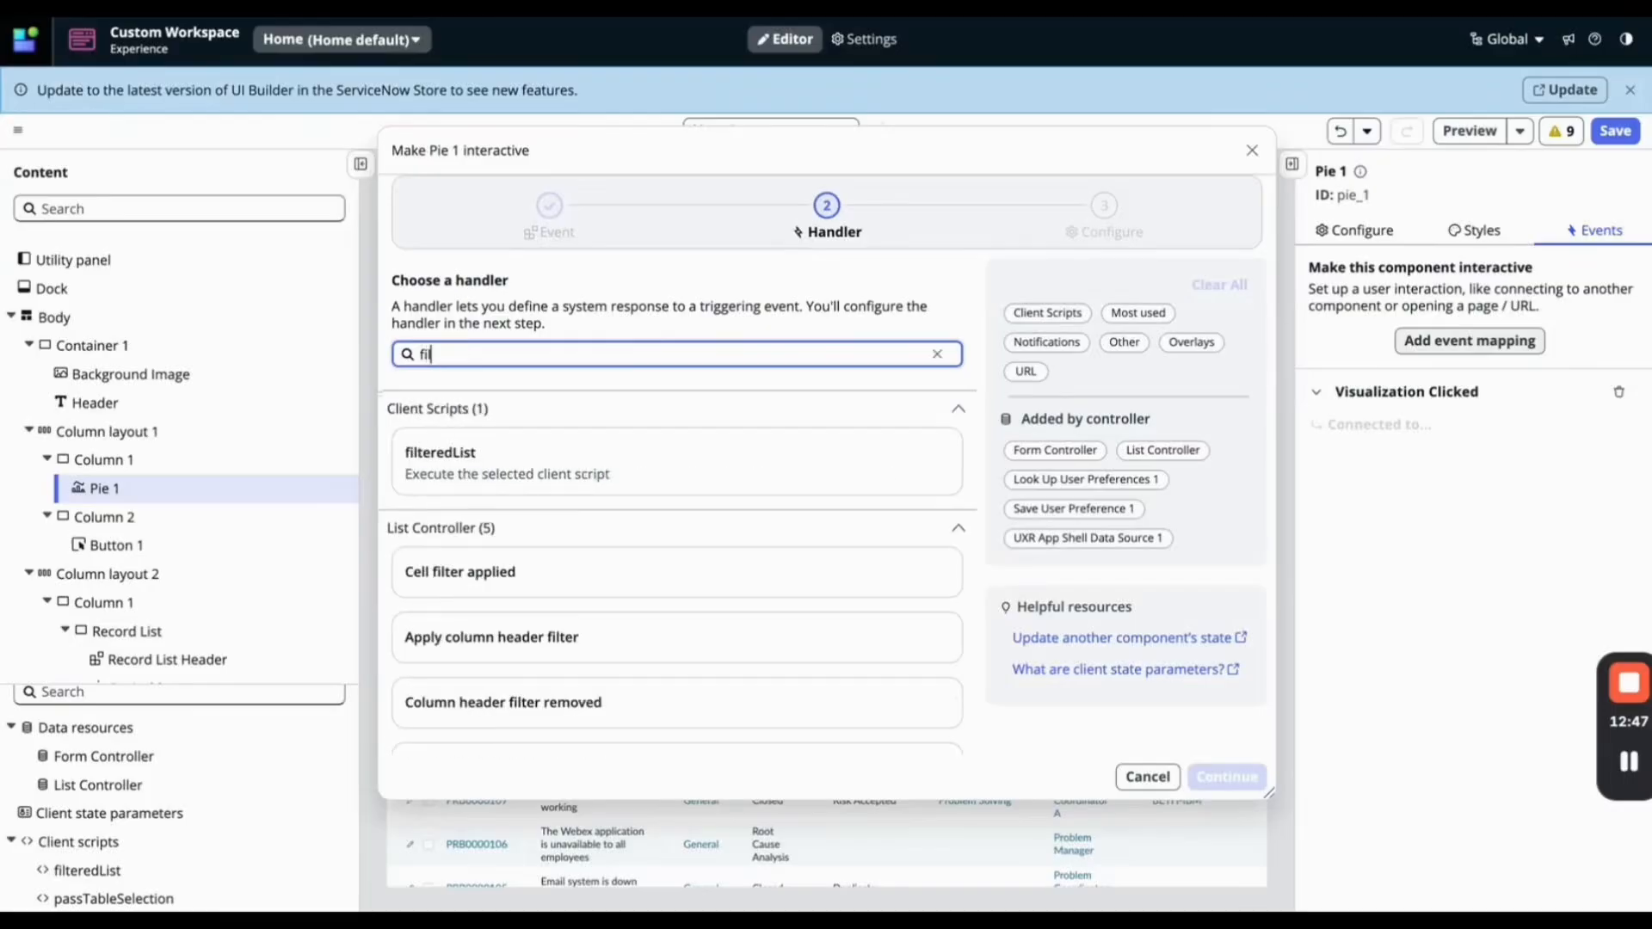
click(605, 475)
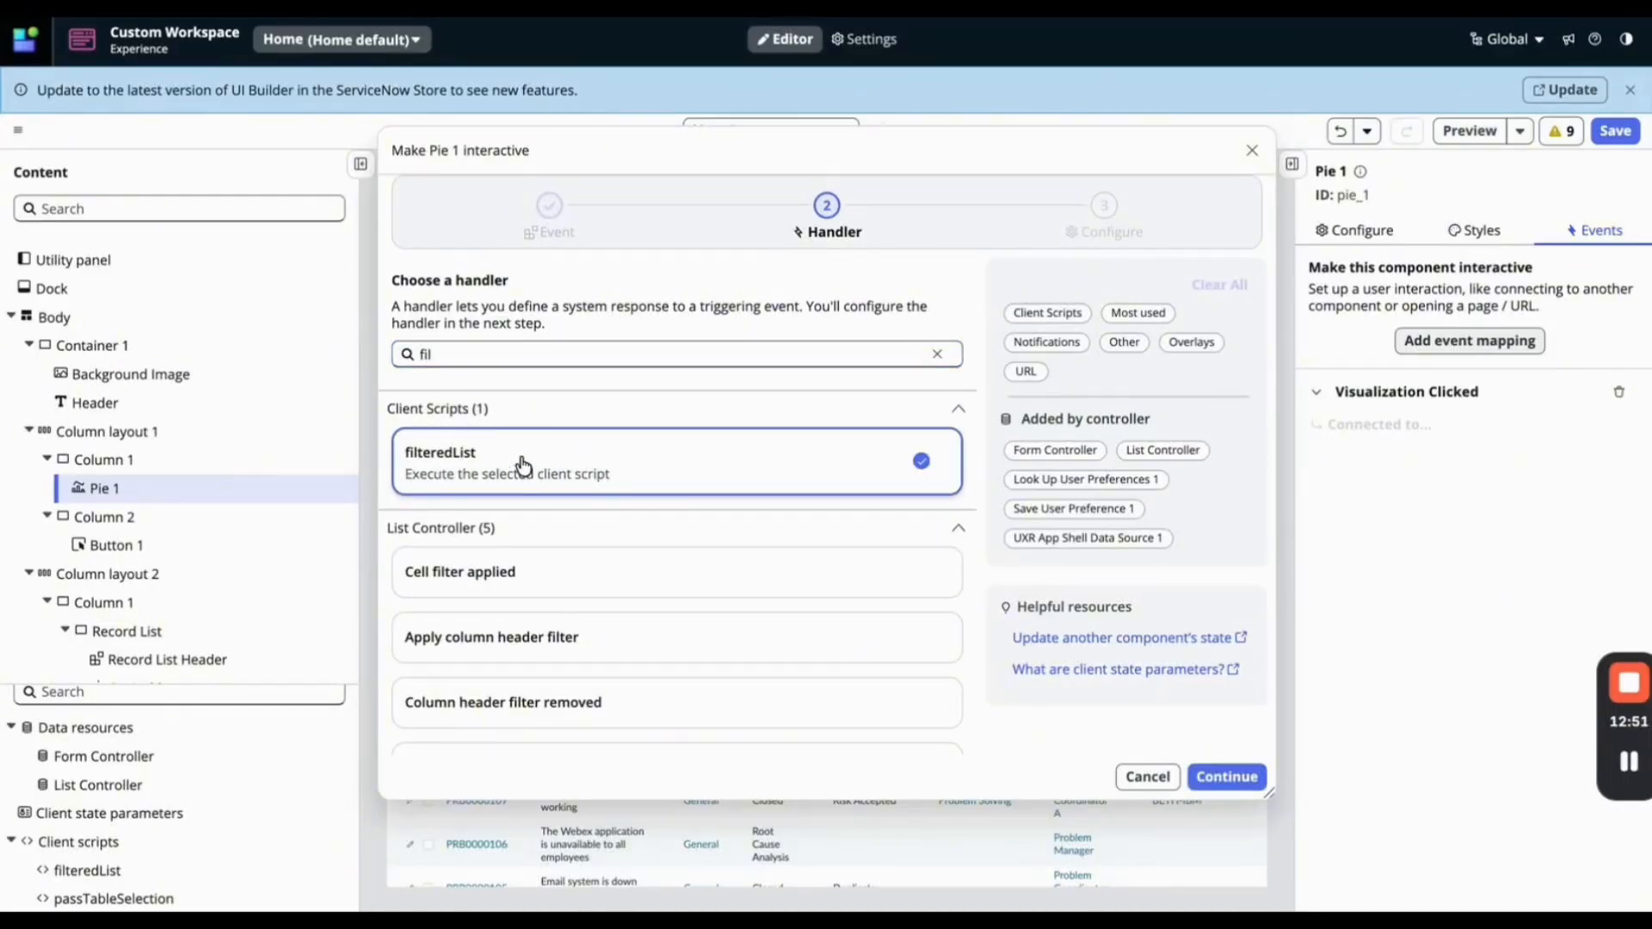
click(1252, 777)
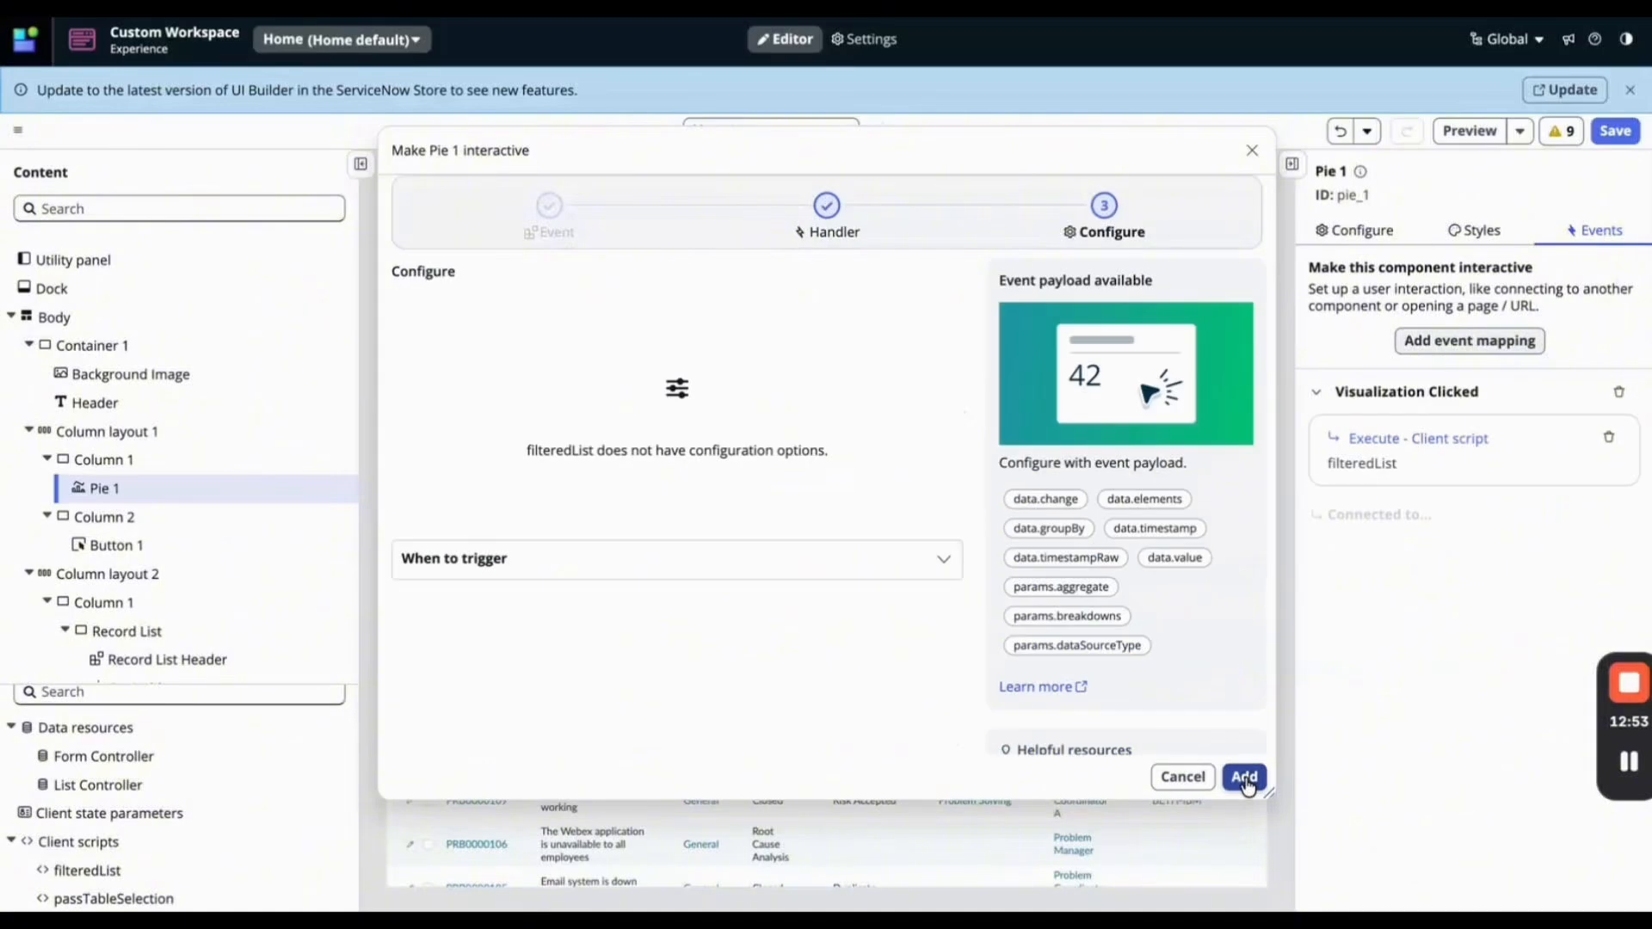
click(1247, 781)
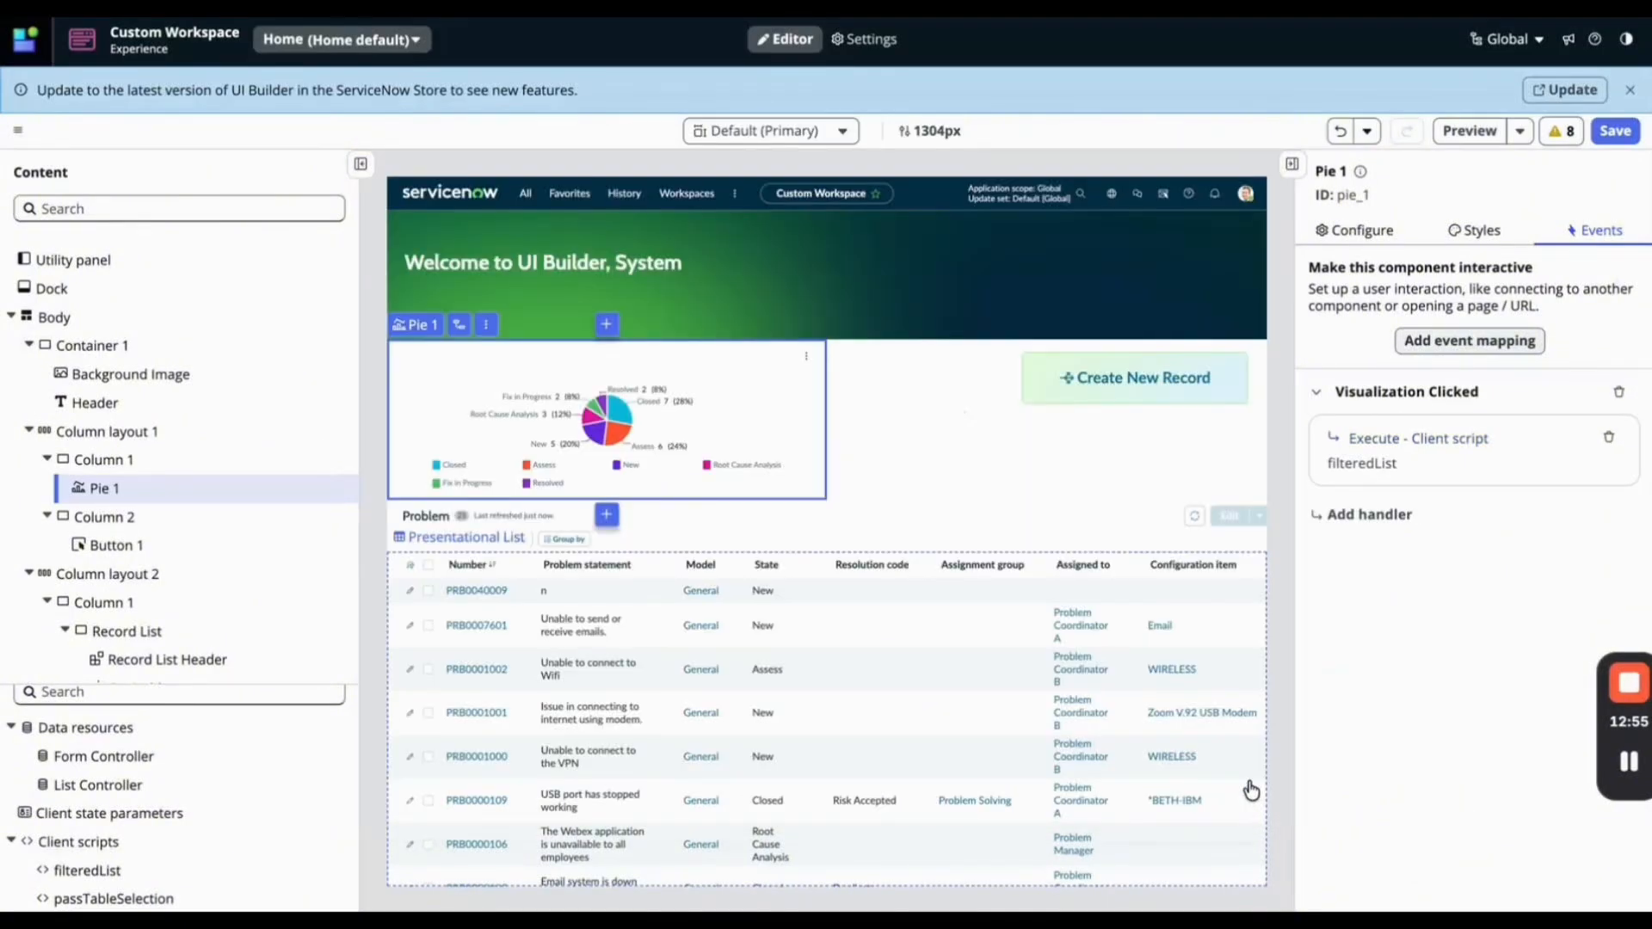
Save the page and open its live version through the URL path.
click(1617, 133)
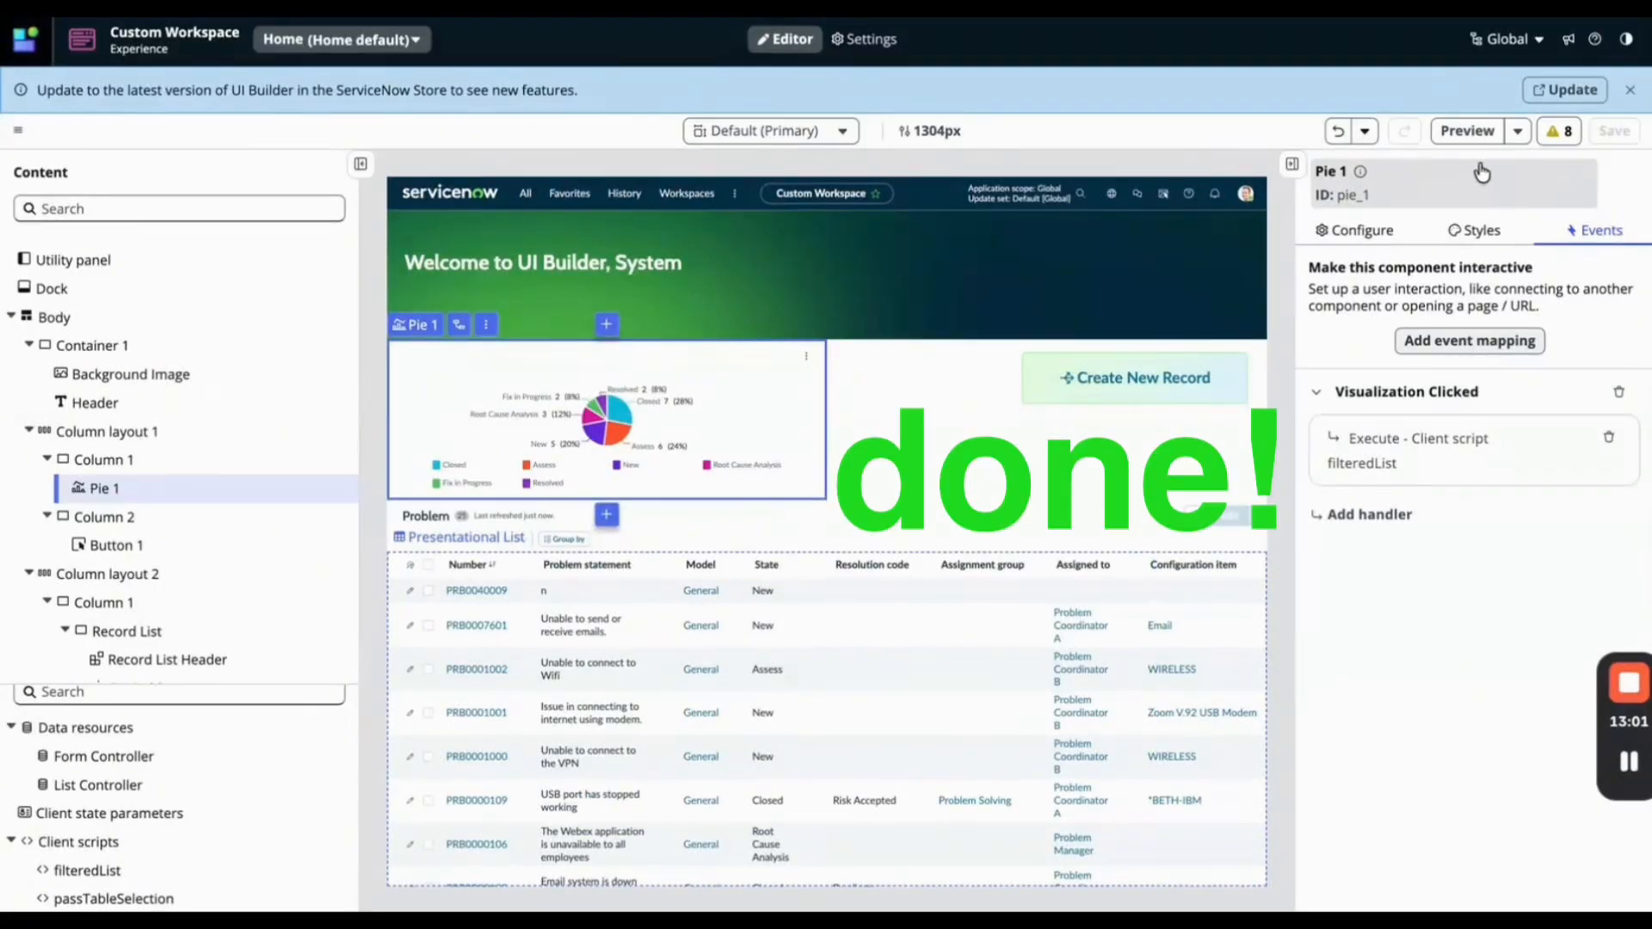
click(1520, 133)
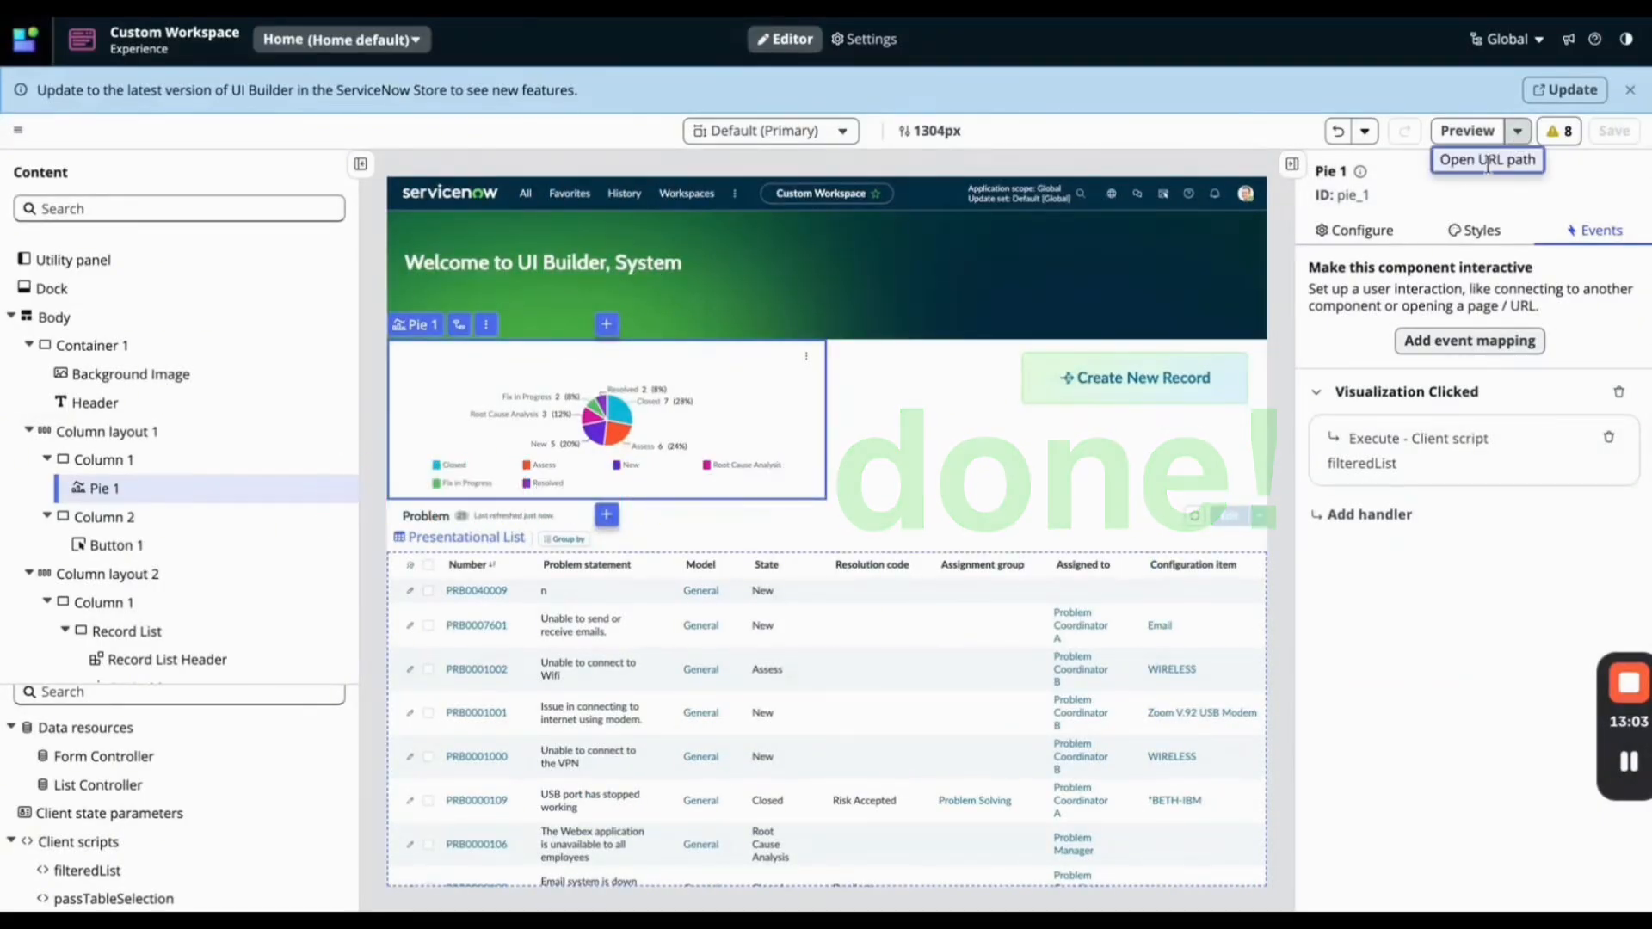
click(1492, 168)
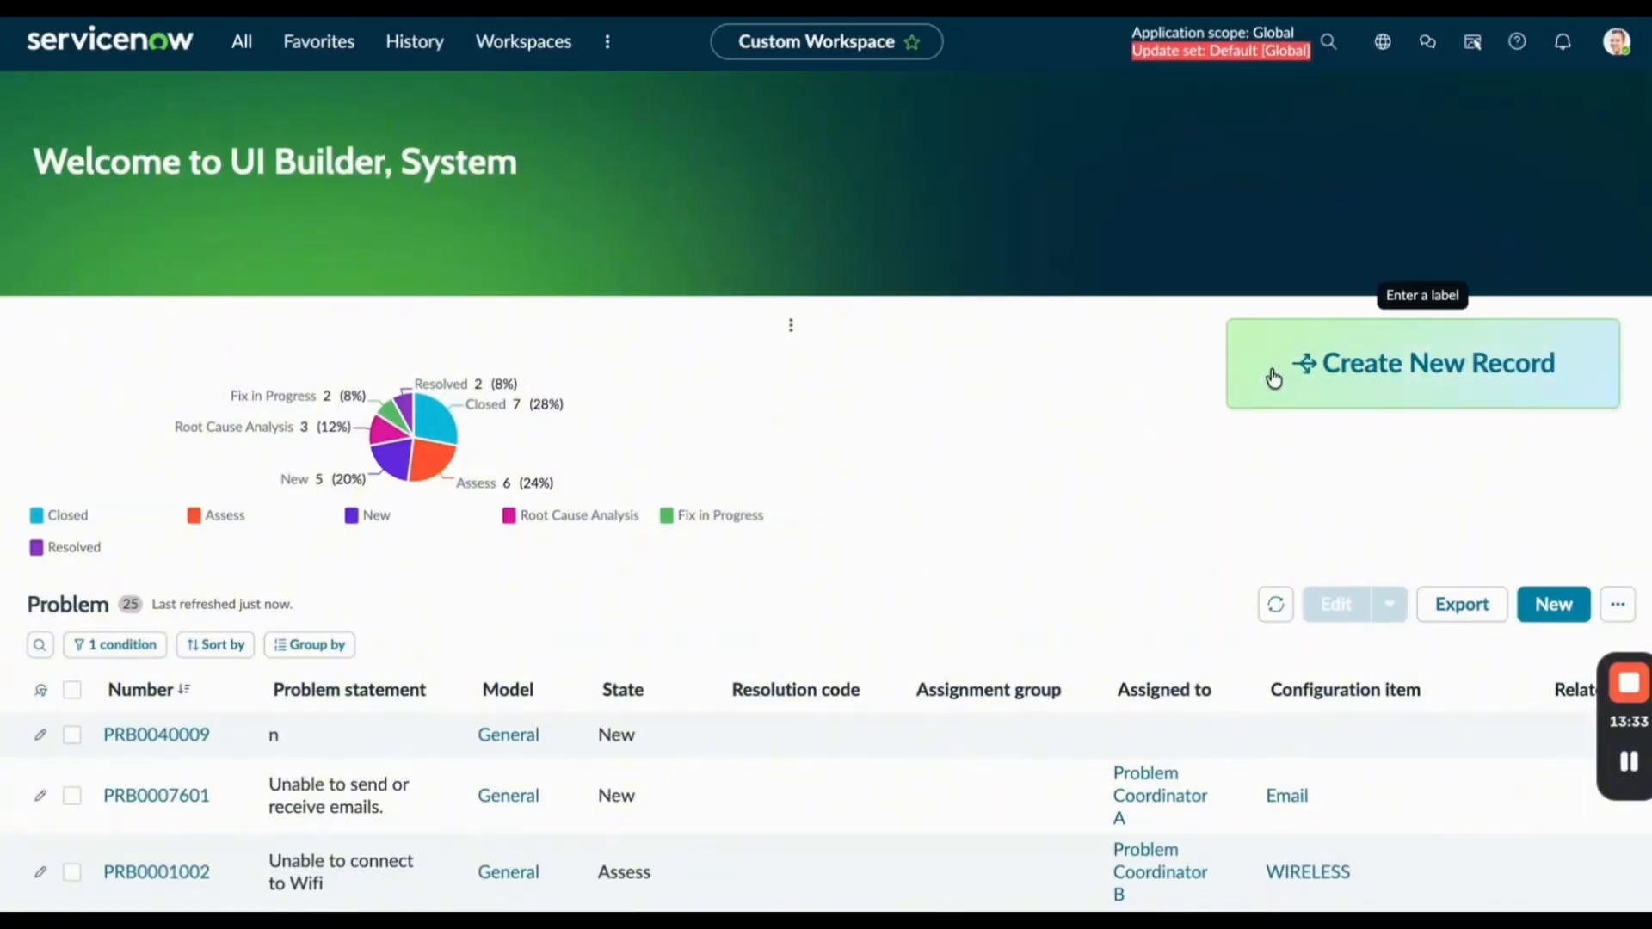
Open a new Task form through Create New Record and switch the record type to Incident.
click(1338, 385)
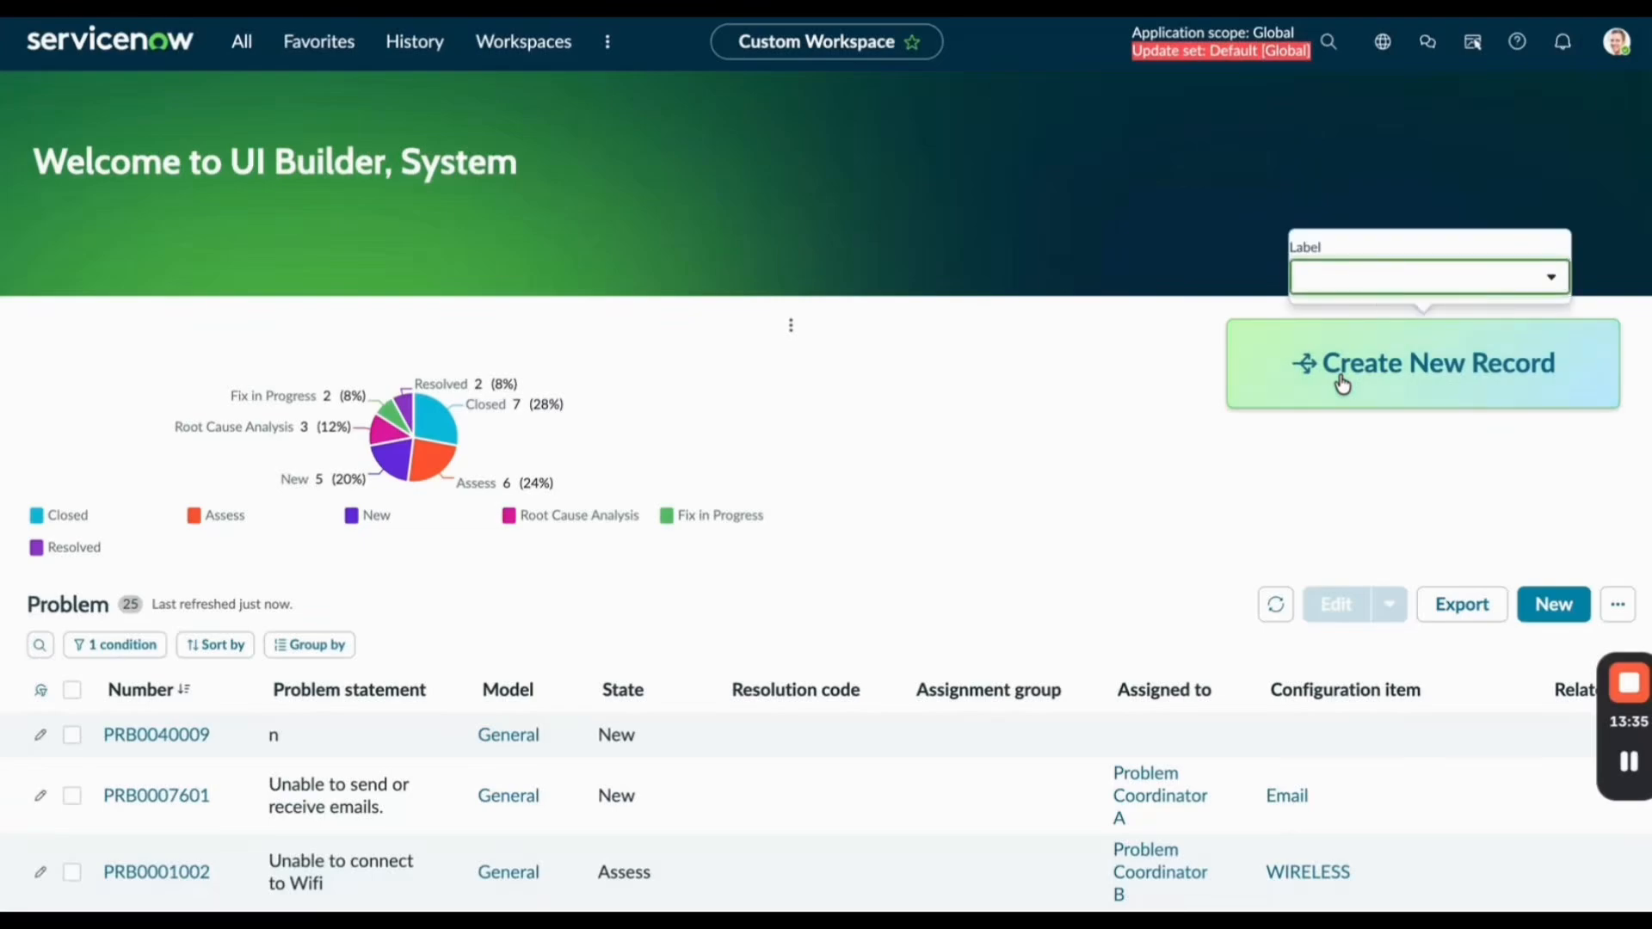
click(1402, 278)
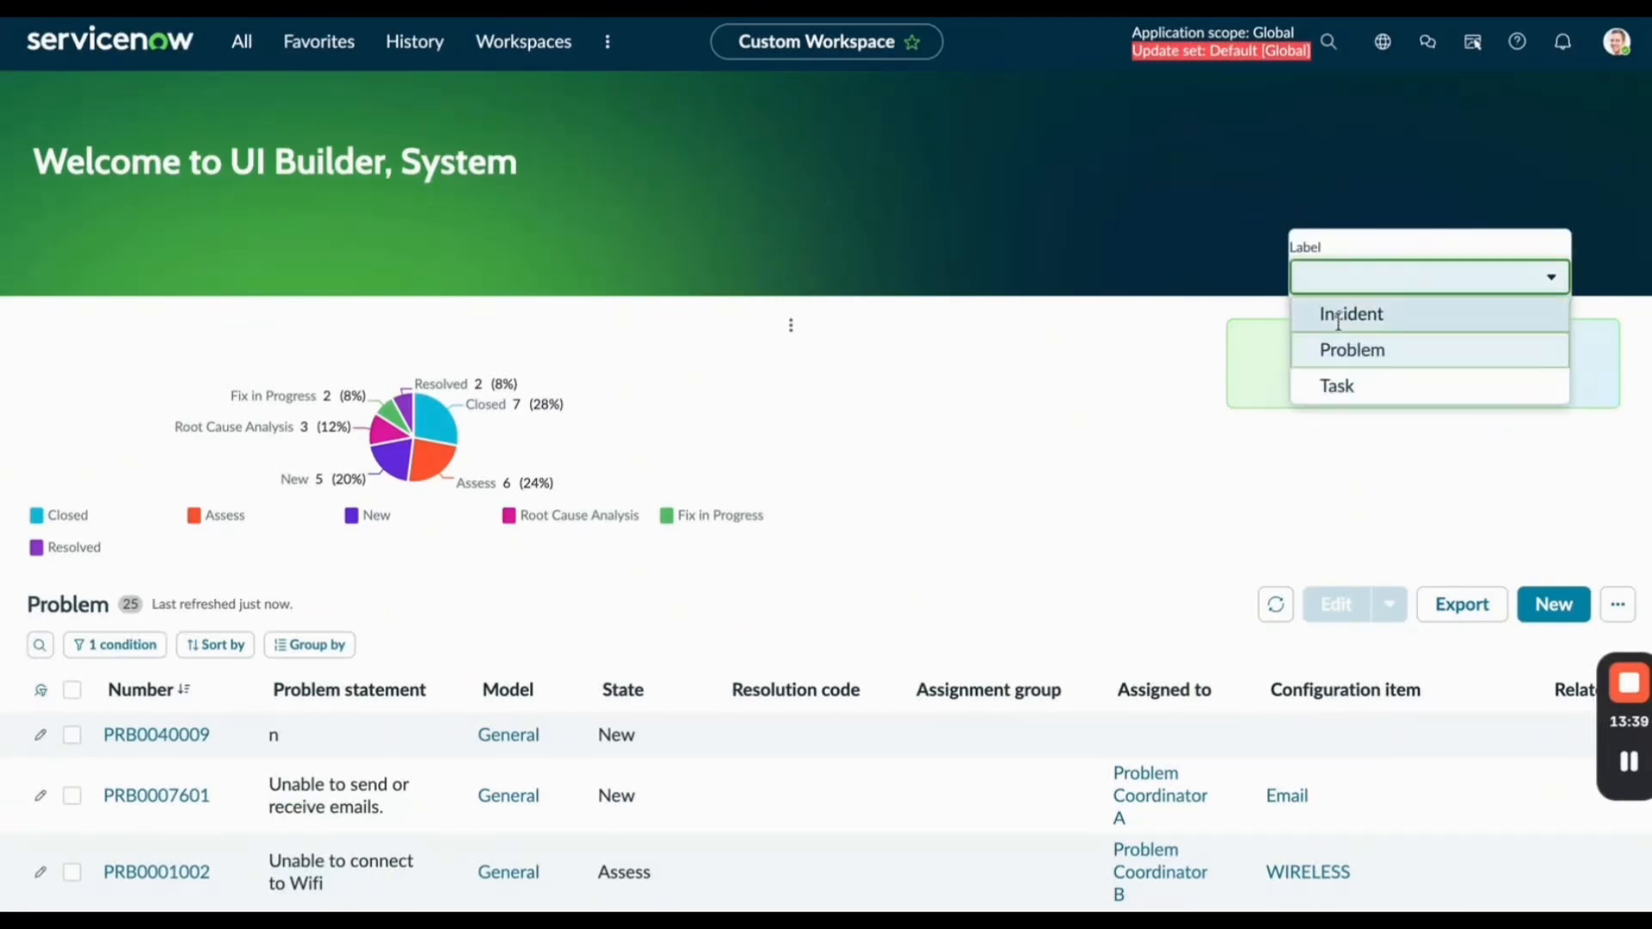
click(1354, 379)
click(1356, 380)
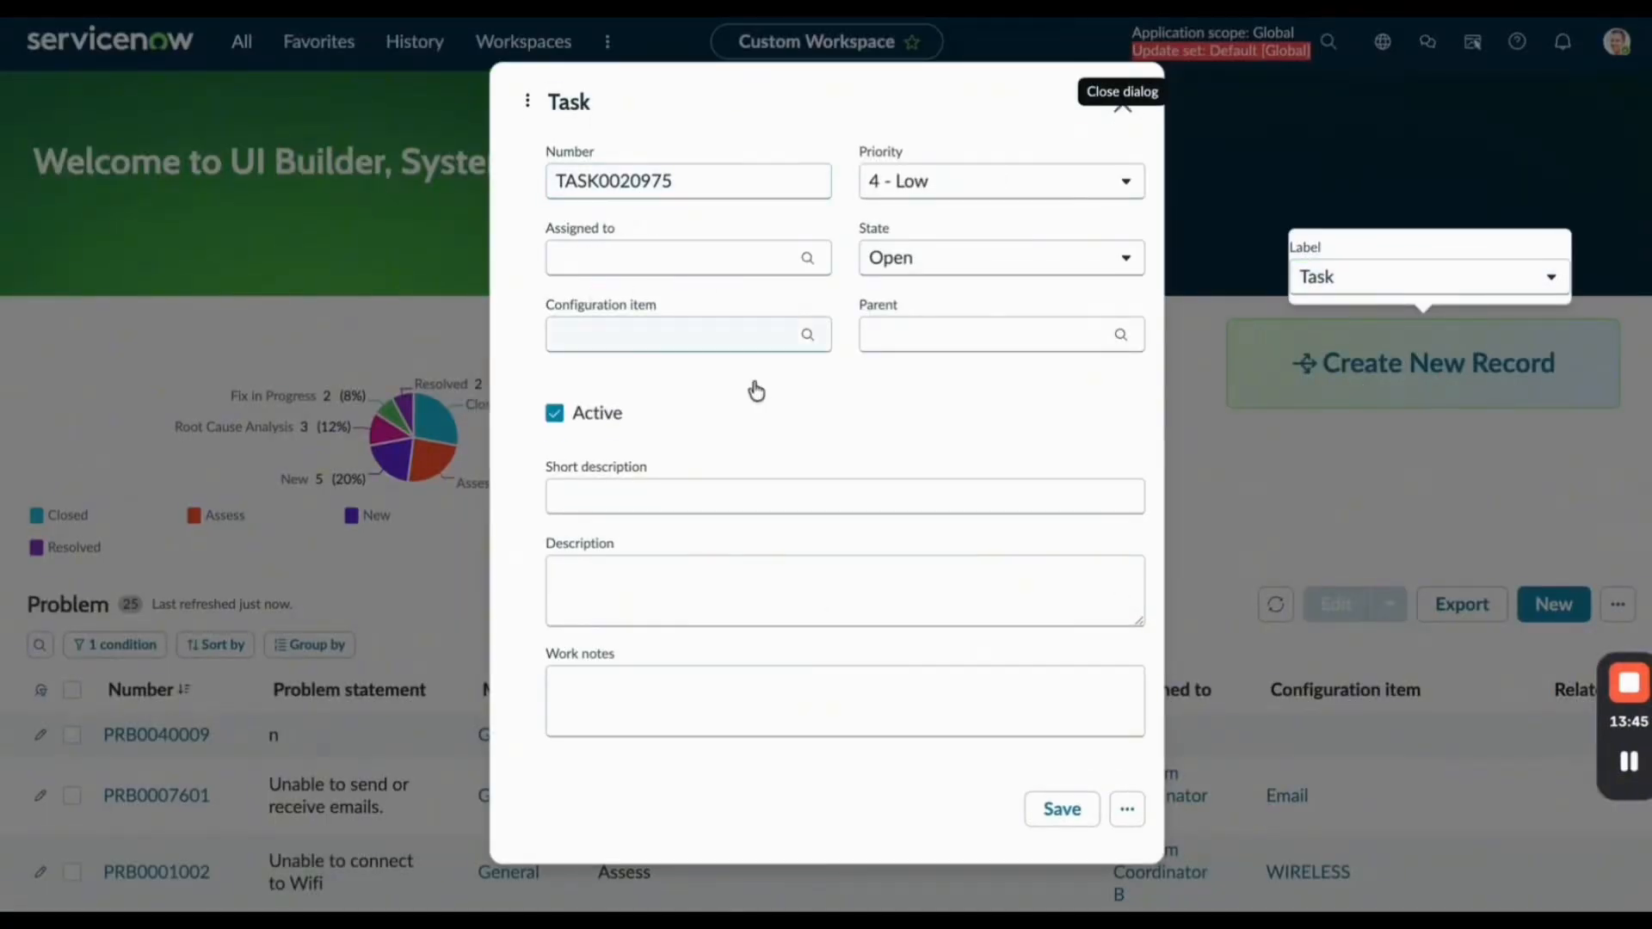
click(1331, 276)
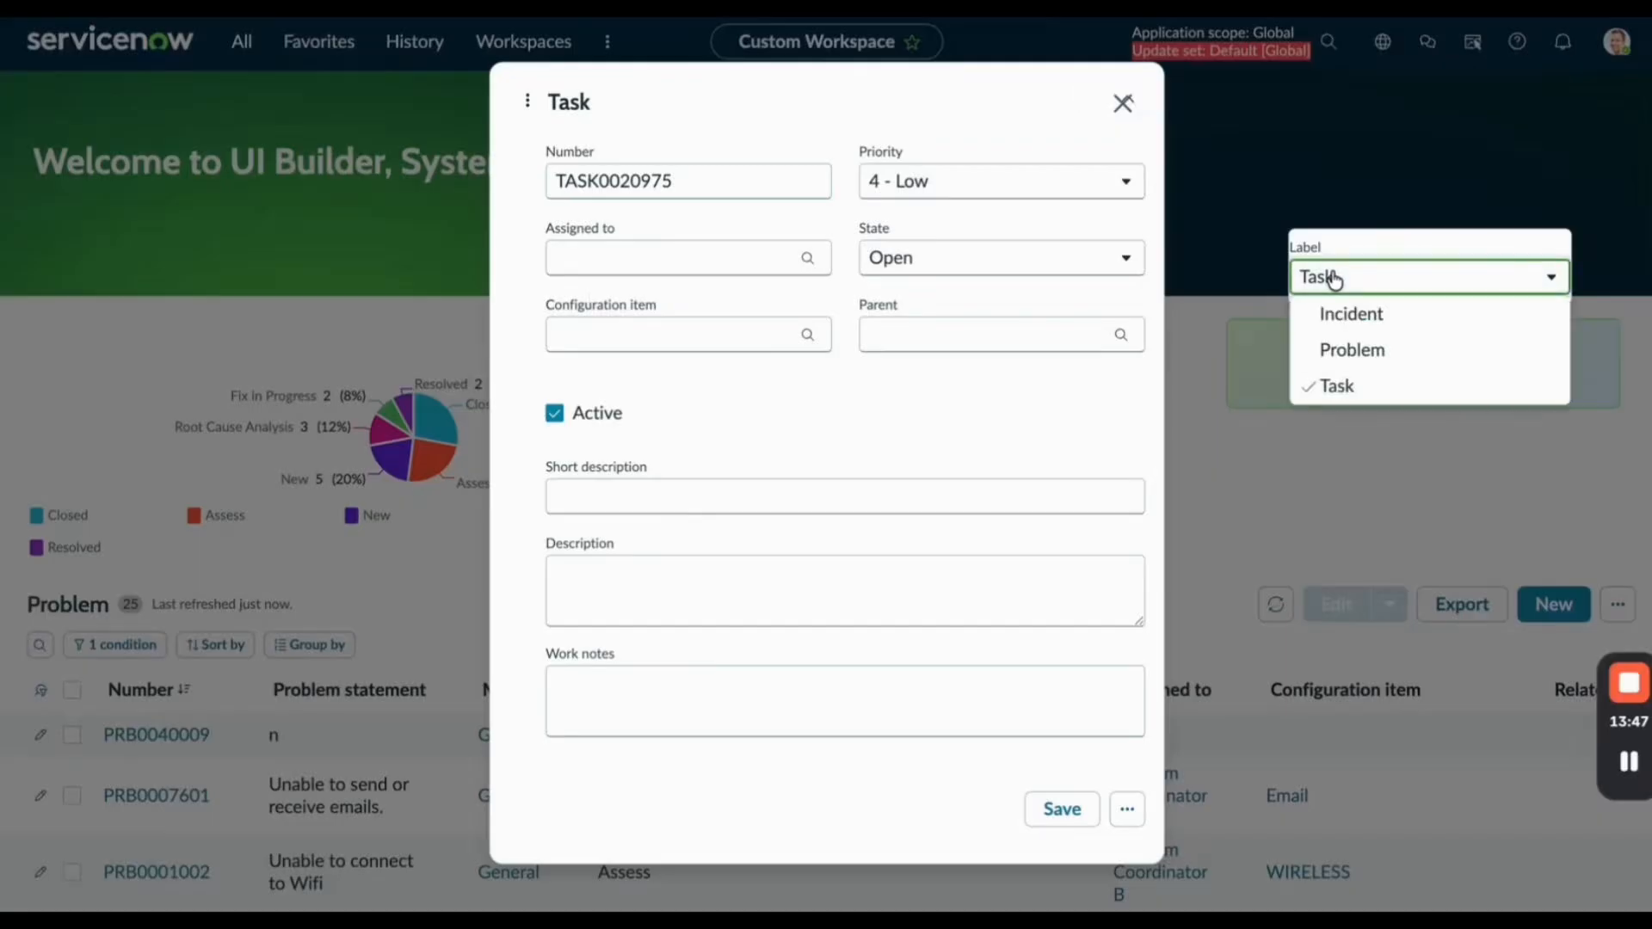
click(1338, 314)
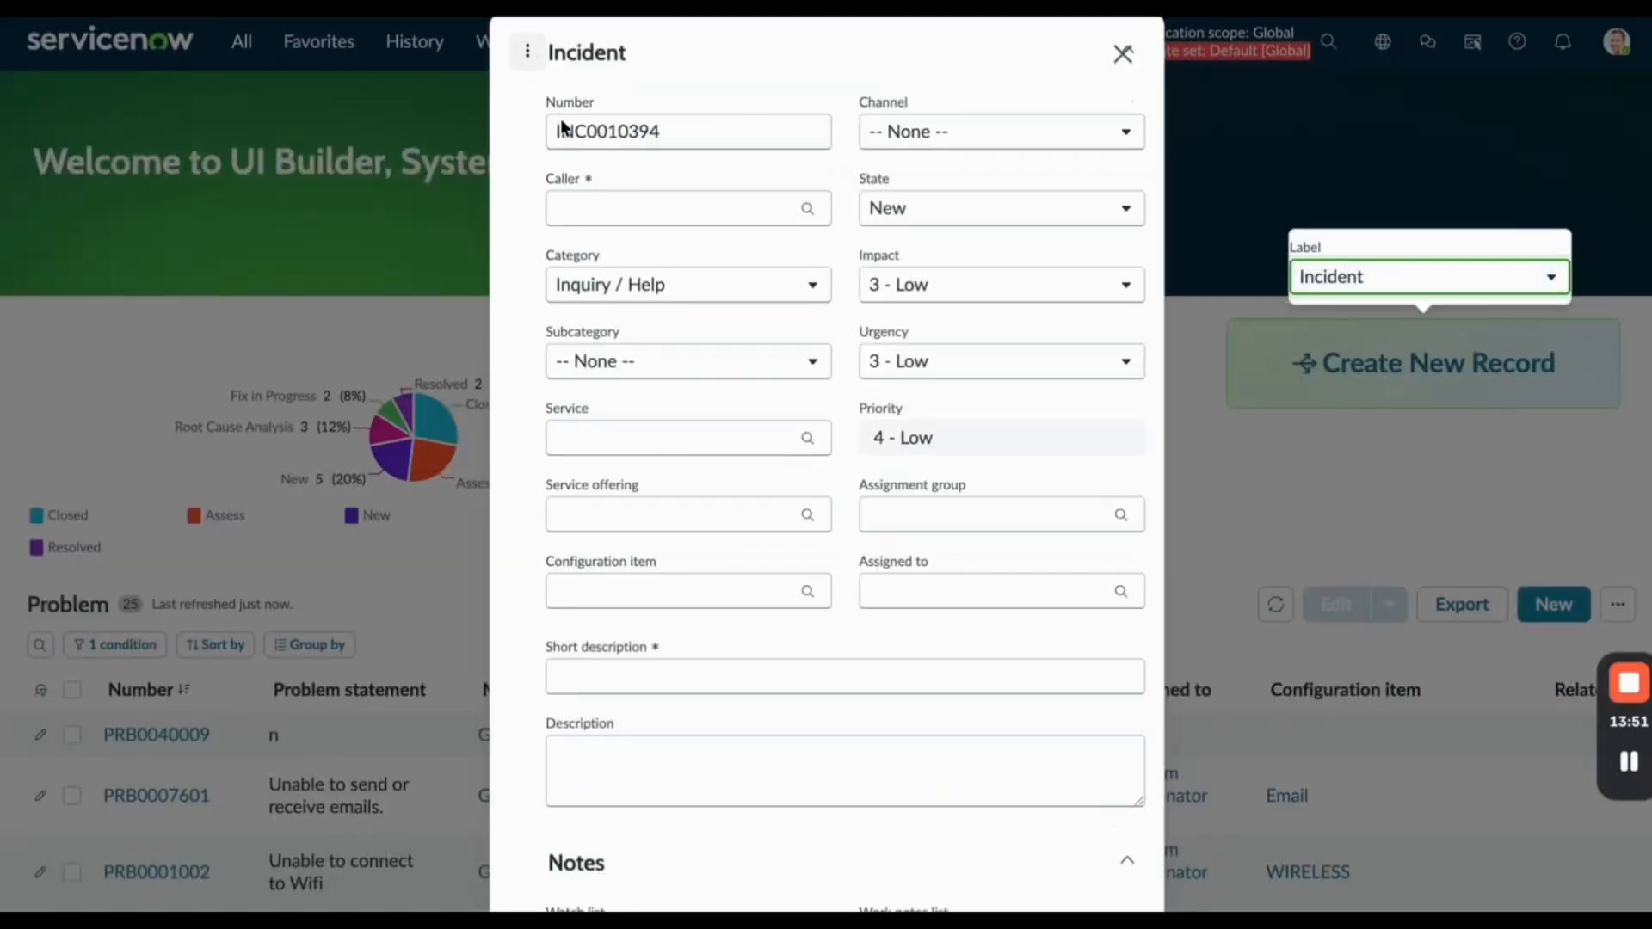
Select a caller for the new incident, enter test as its short description and save the record.
click(731, 208)
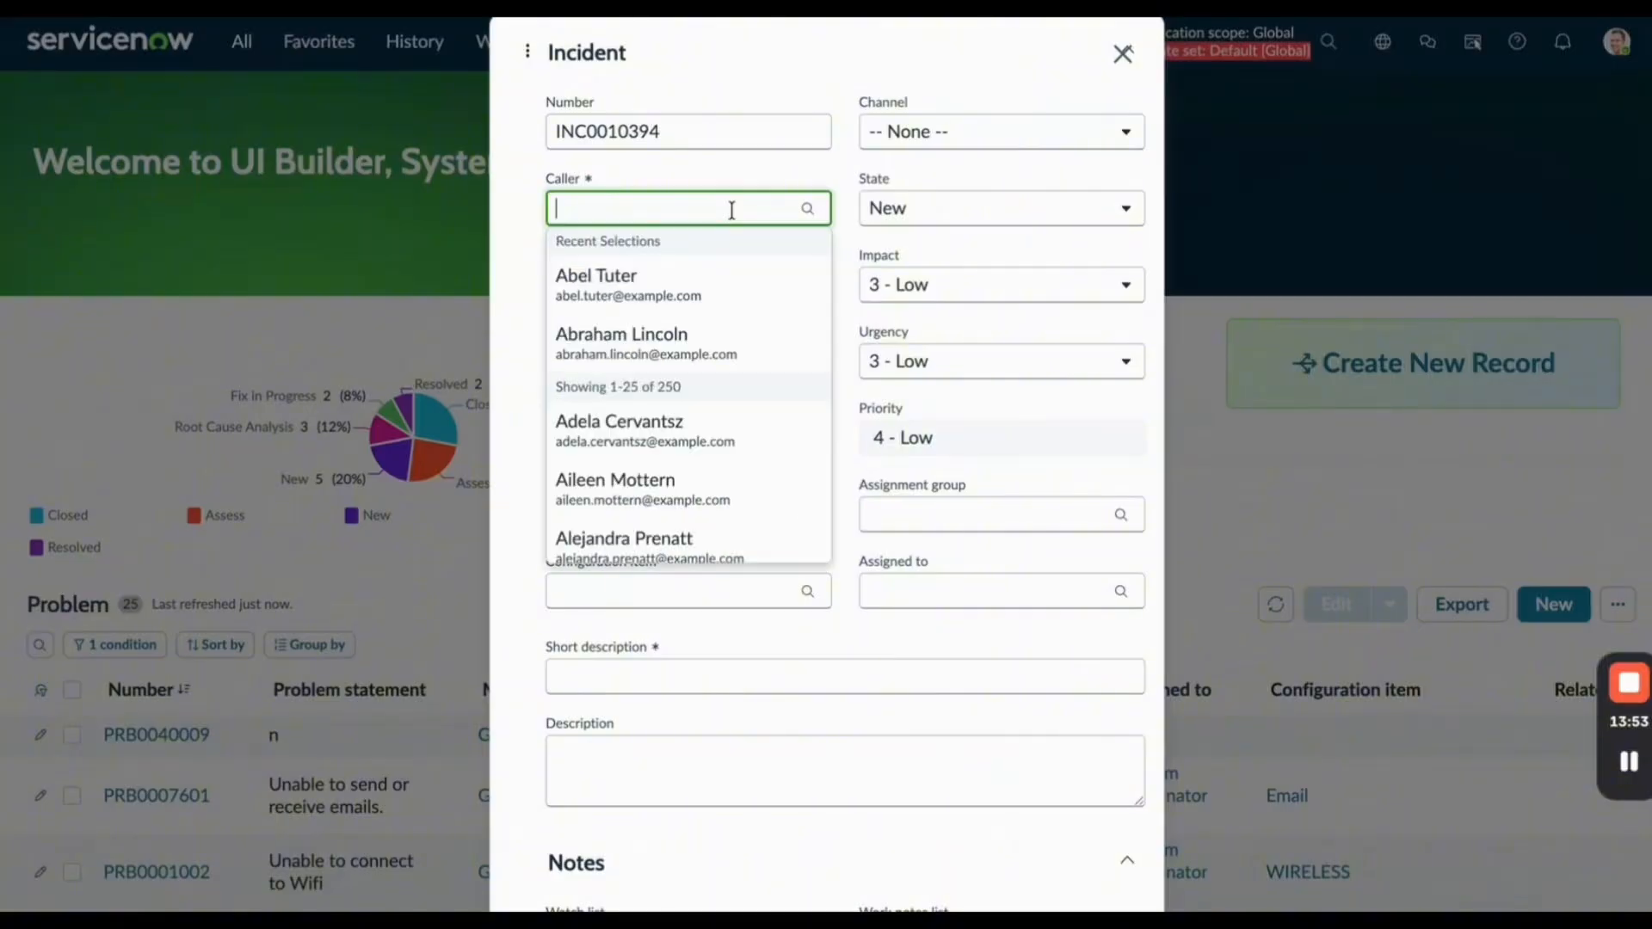
text(ab)
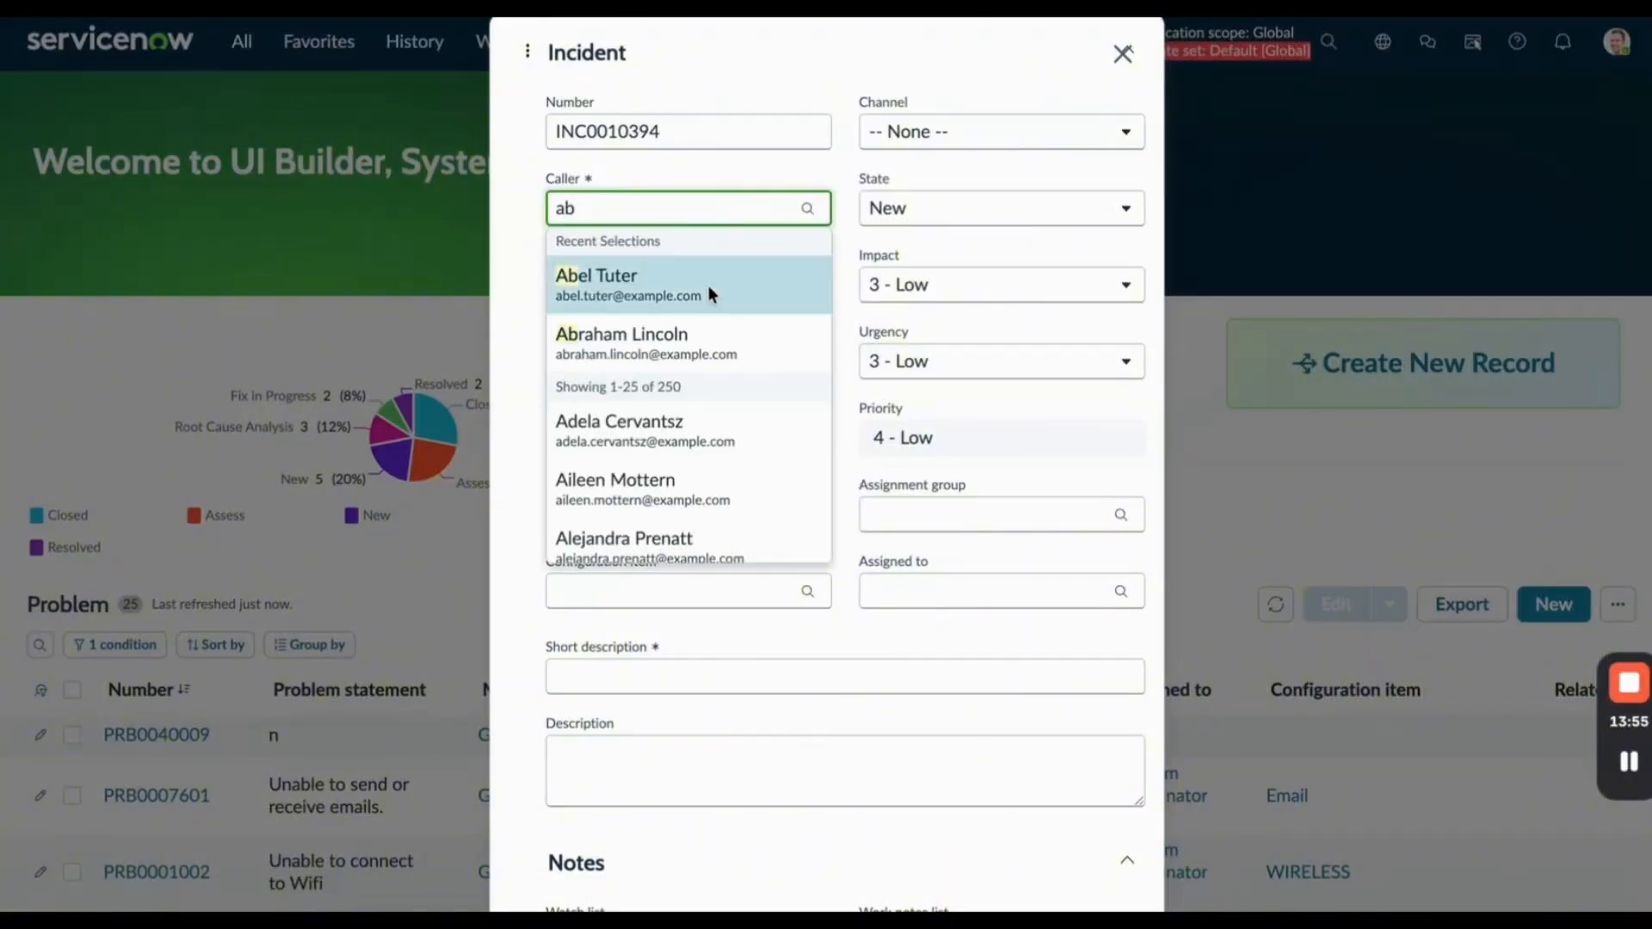
click(709, 285)
scroll(721, 380, down, 1)
scroll(721, 389, down, 3)
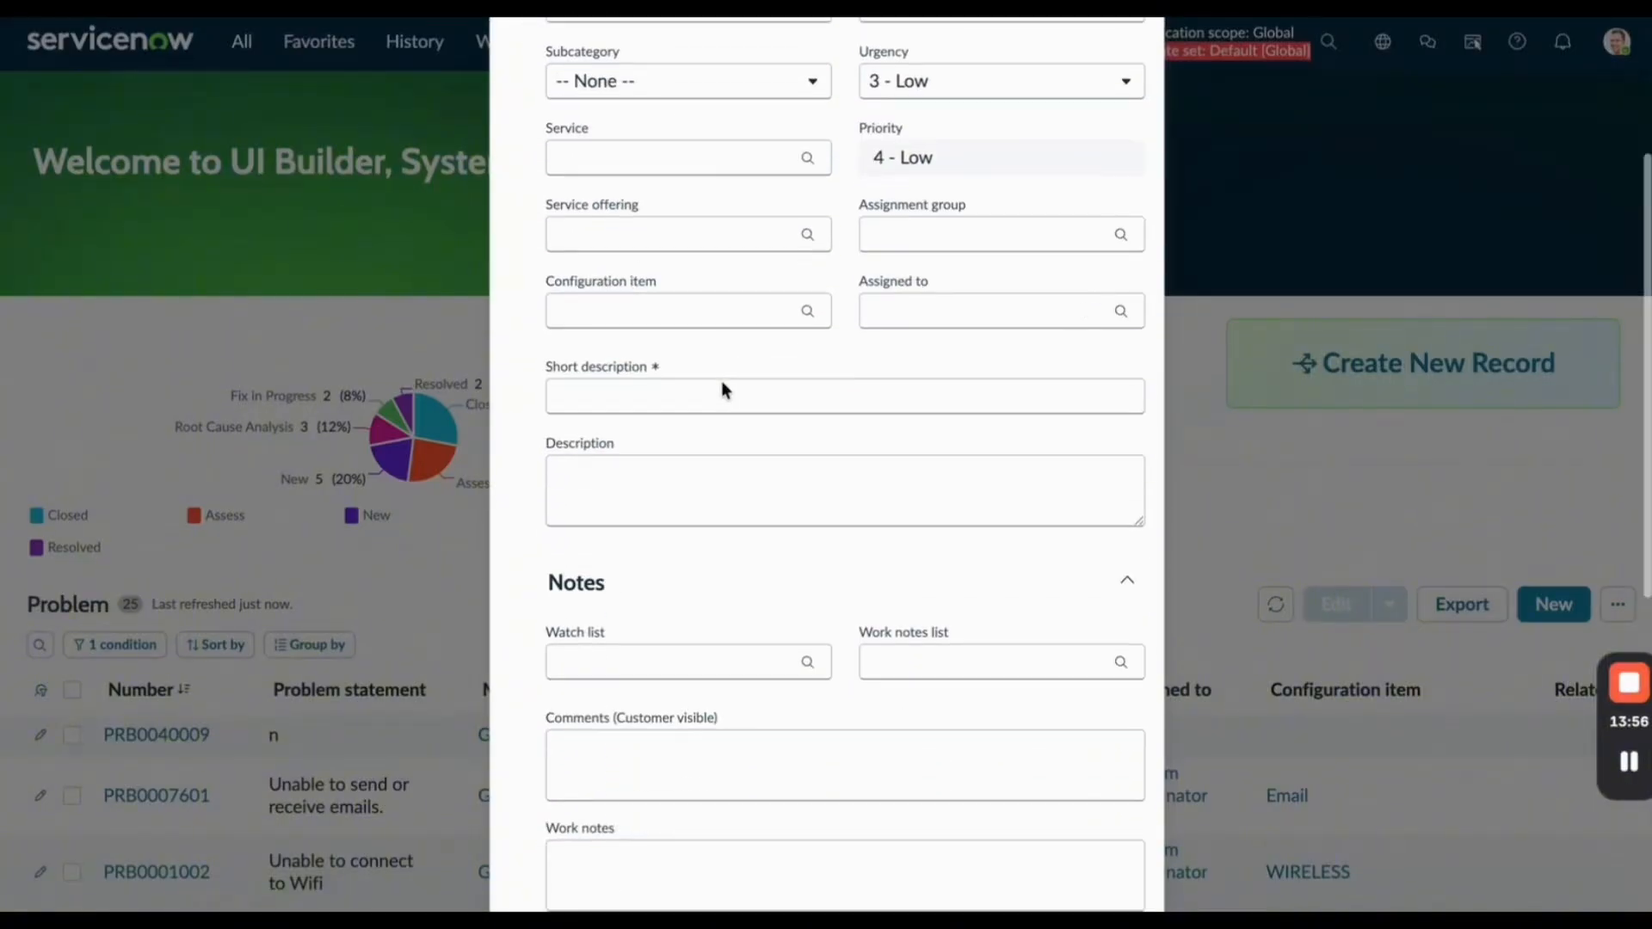
text(test)
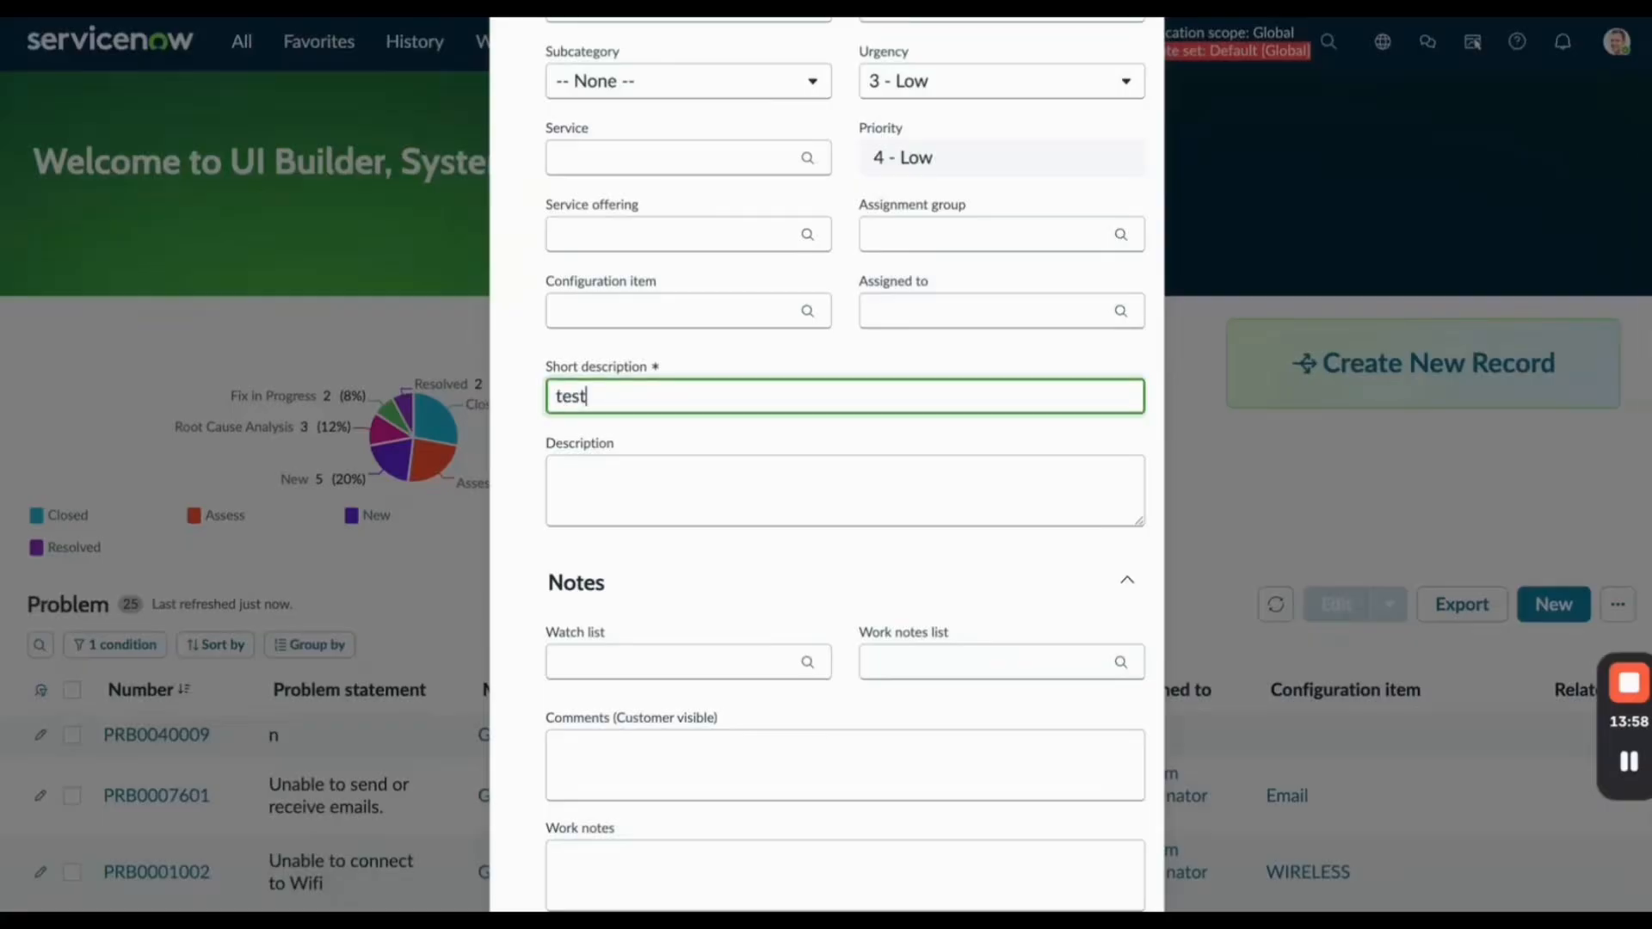
scroll(706, 636, down, 5)
scroll(722, 602, down, 3)
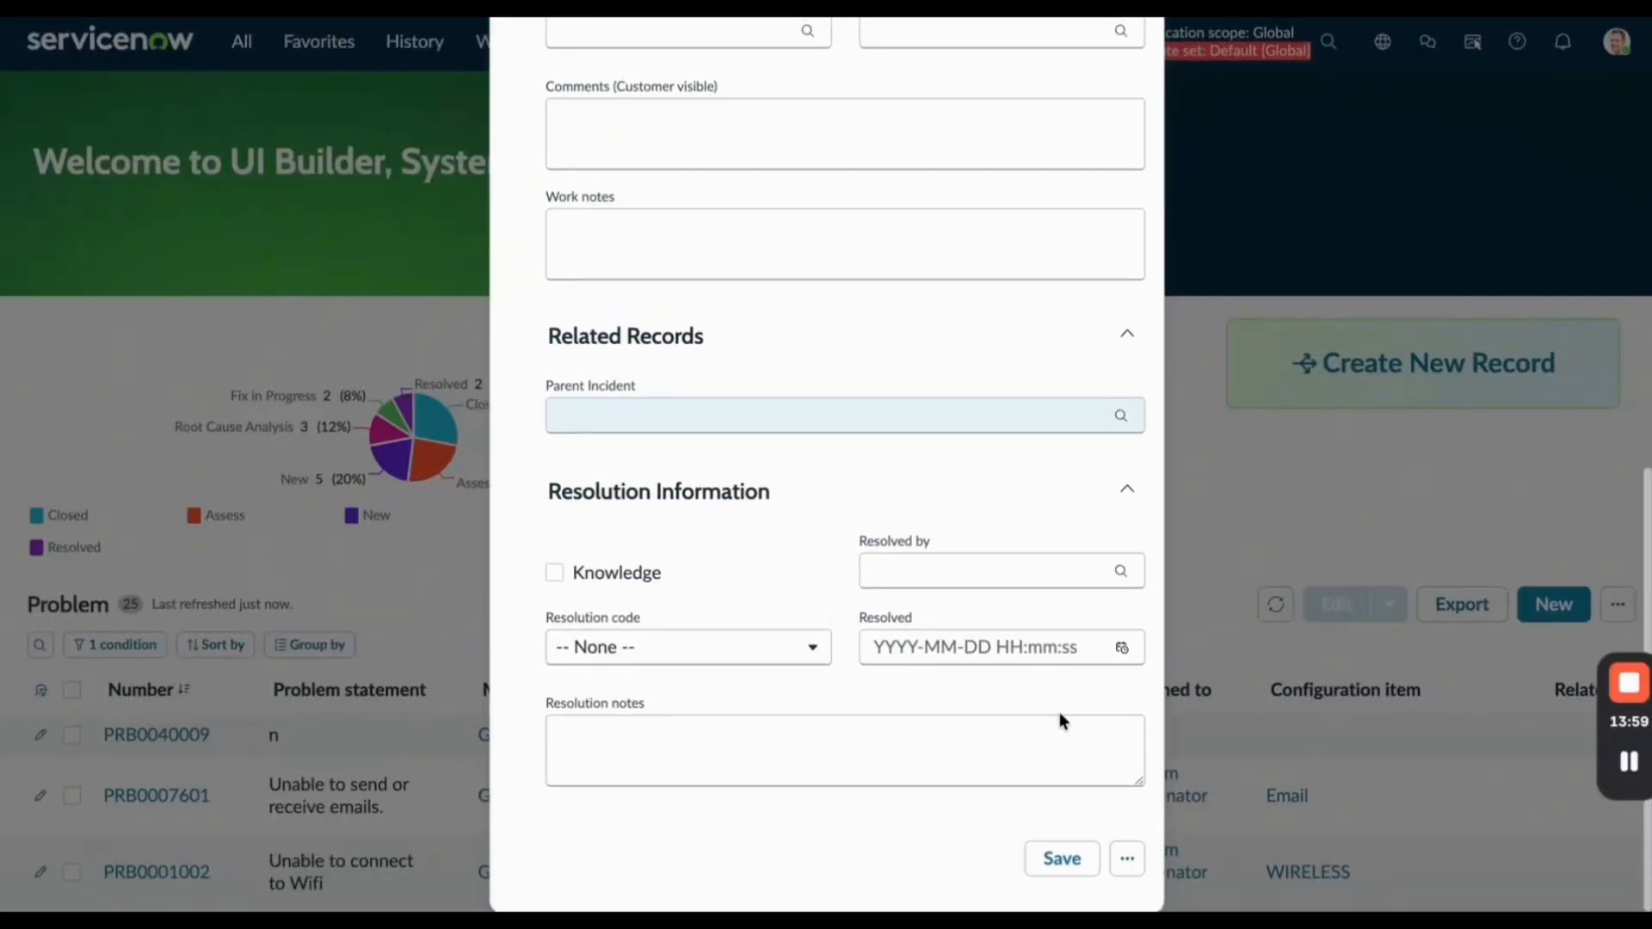
click(1062, 860)
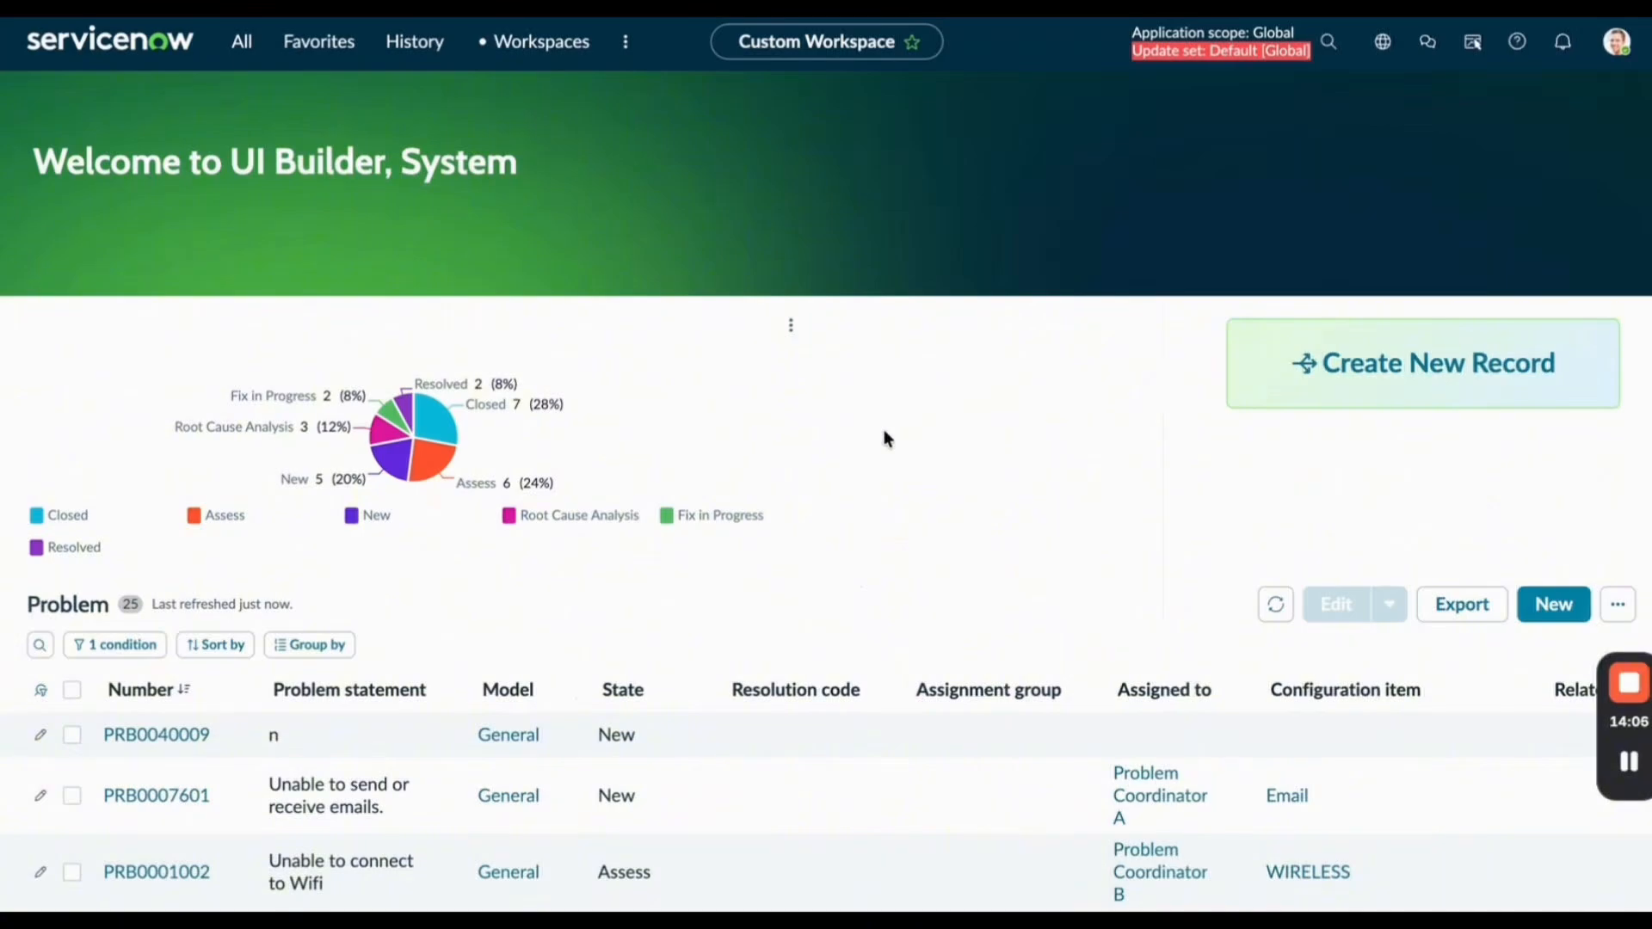
Test filtering the Problem list with the pie chart's Assess, Root Cause Analysis, Closed, New, Fix in Progress and Resolved slices, ending on Closed.
scroll(516, 579, down, 2)
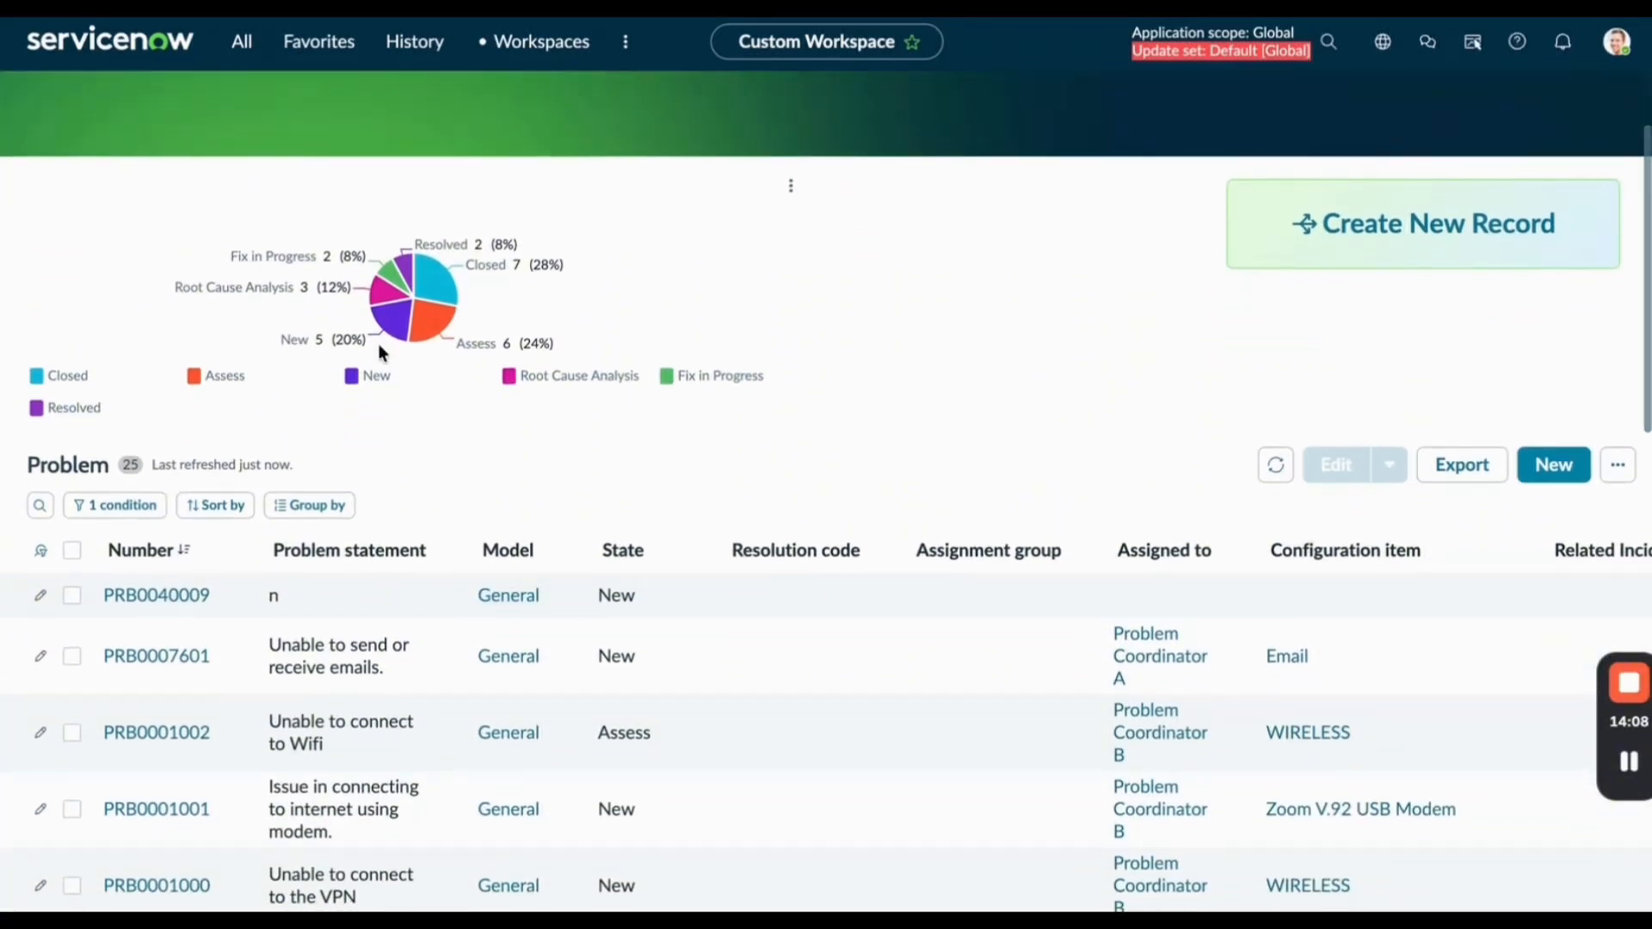
click(418, 323)
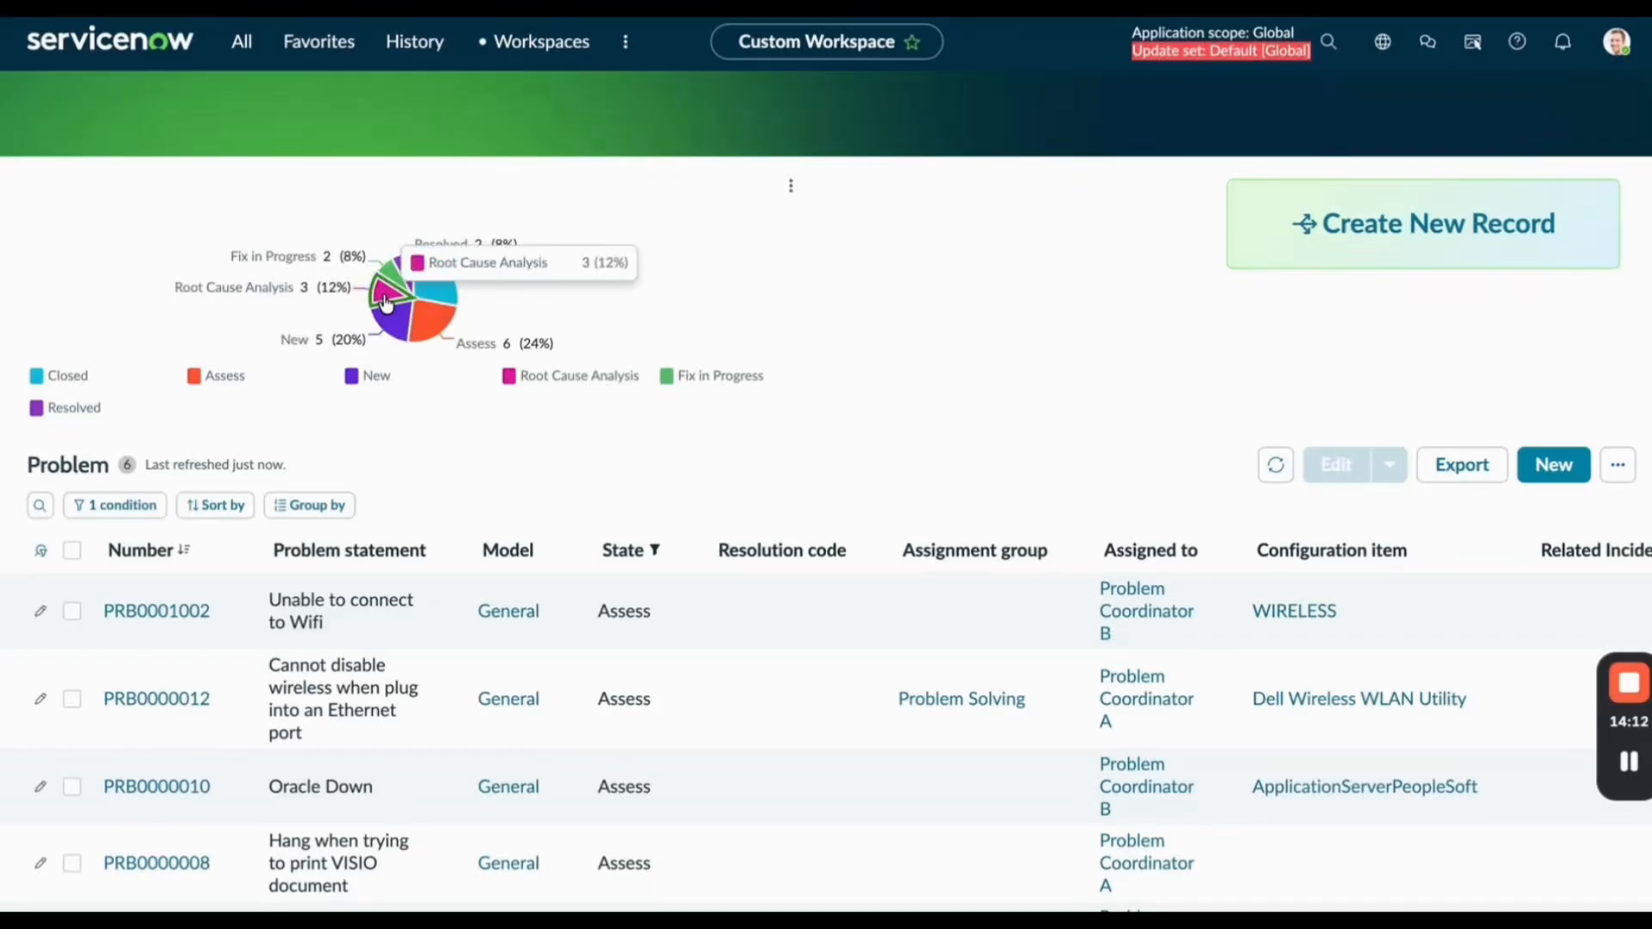
click(385, 303)
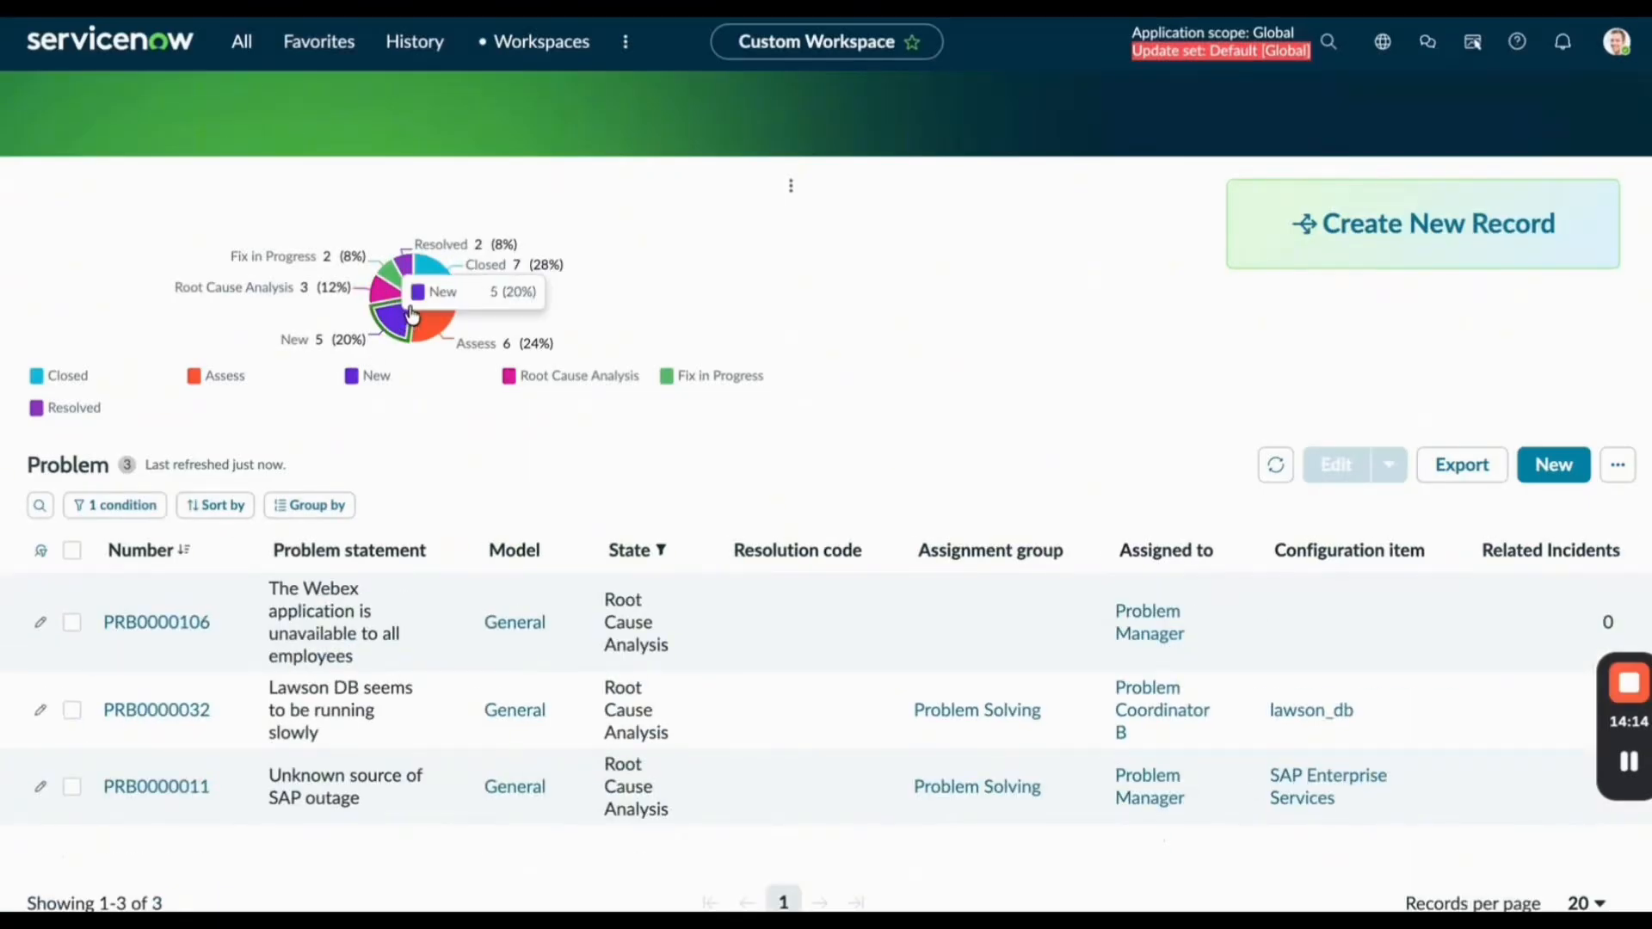
click(421, 272)
click(425, 334)
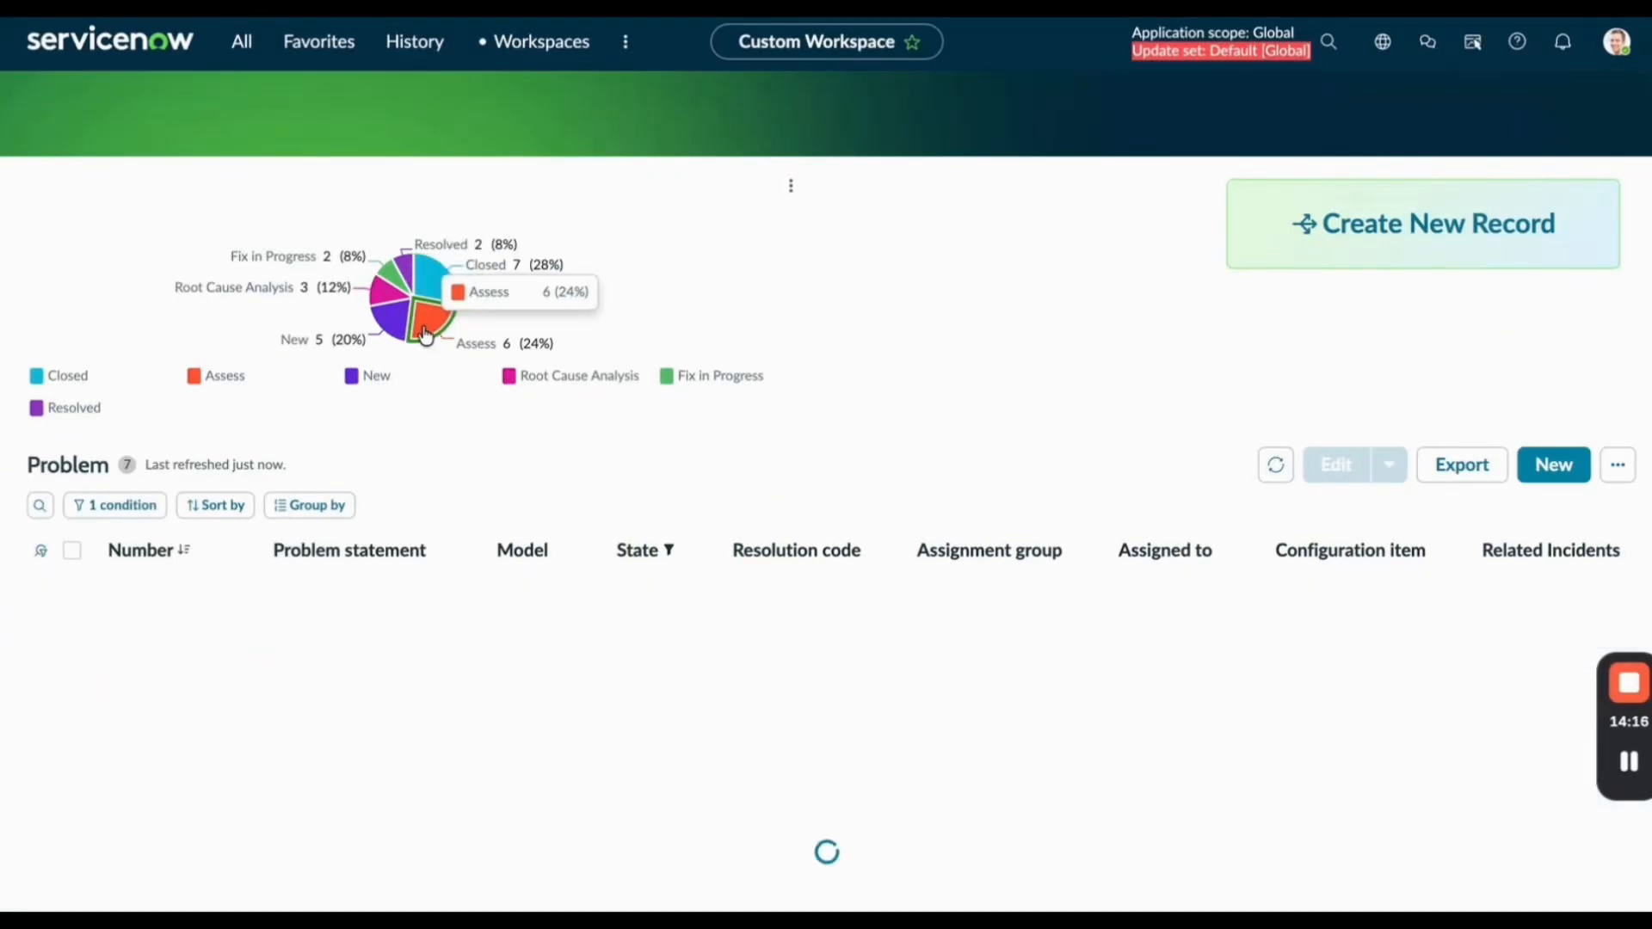
click(394, 320)
click(398, 274)
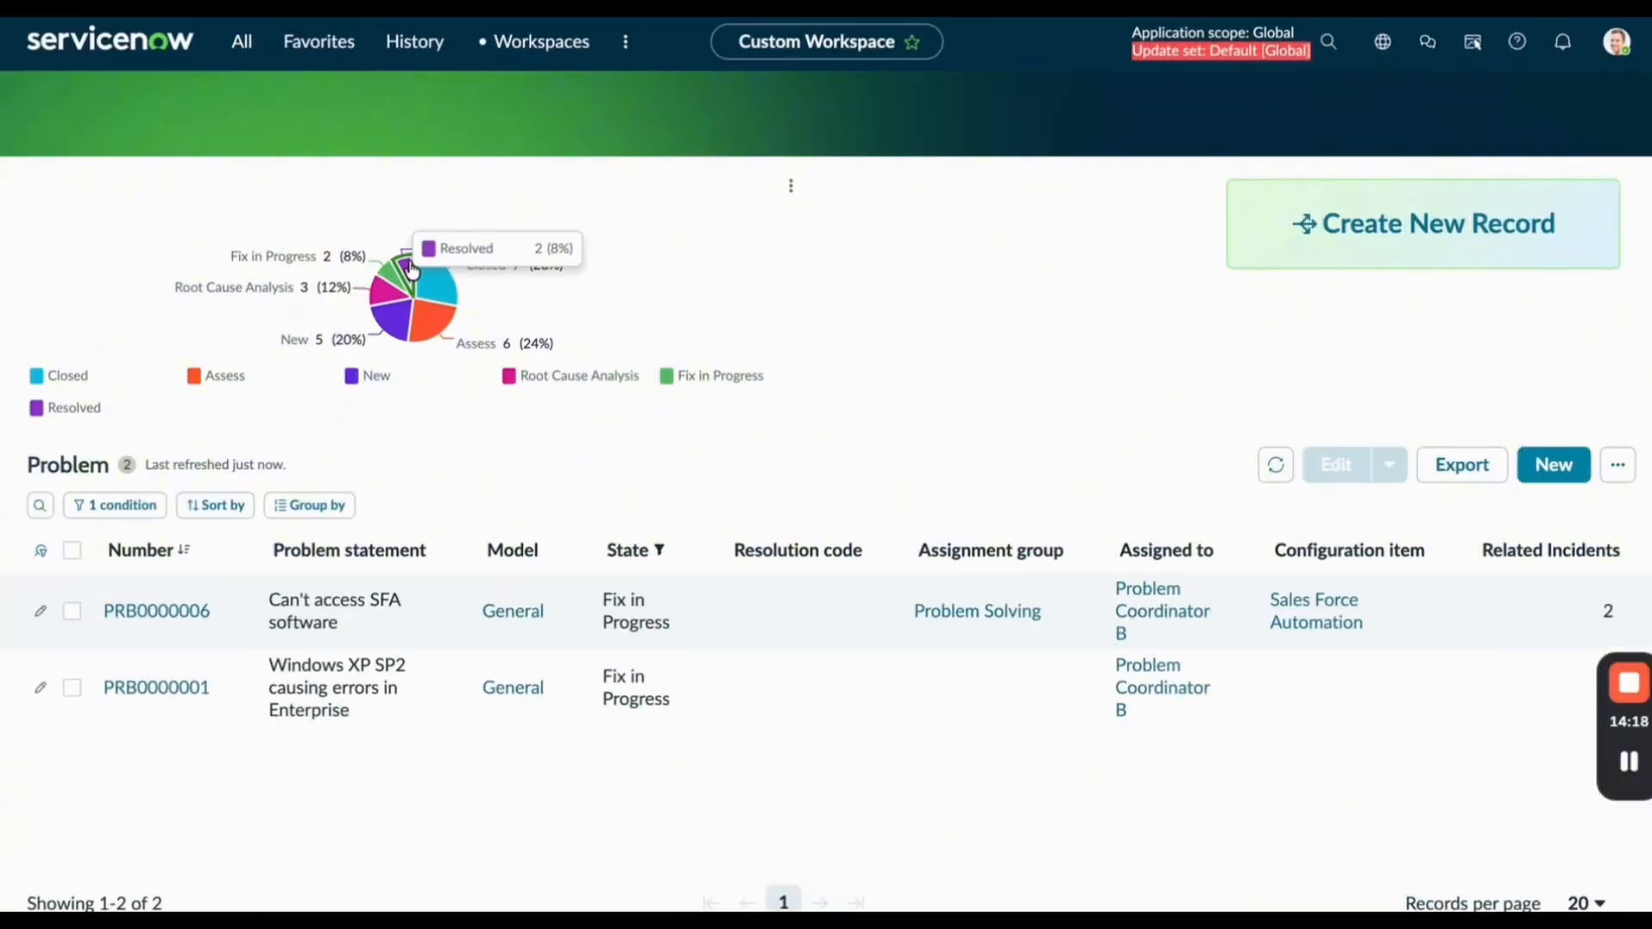
click(412, 270)
click(434, 285)
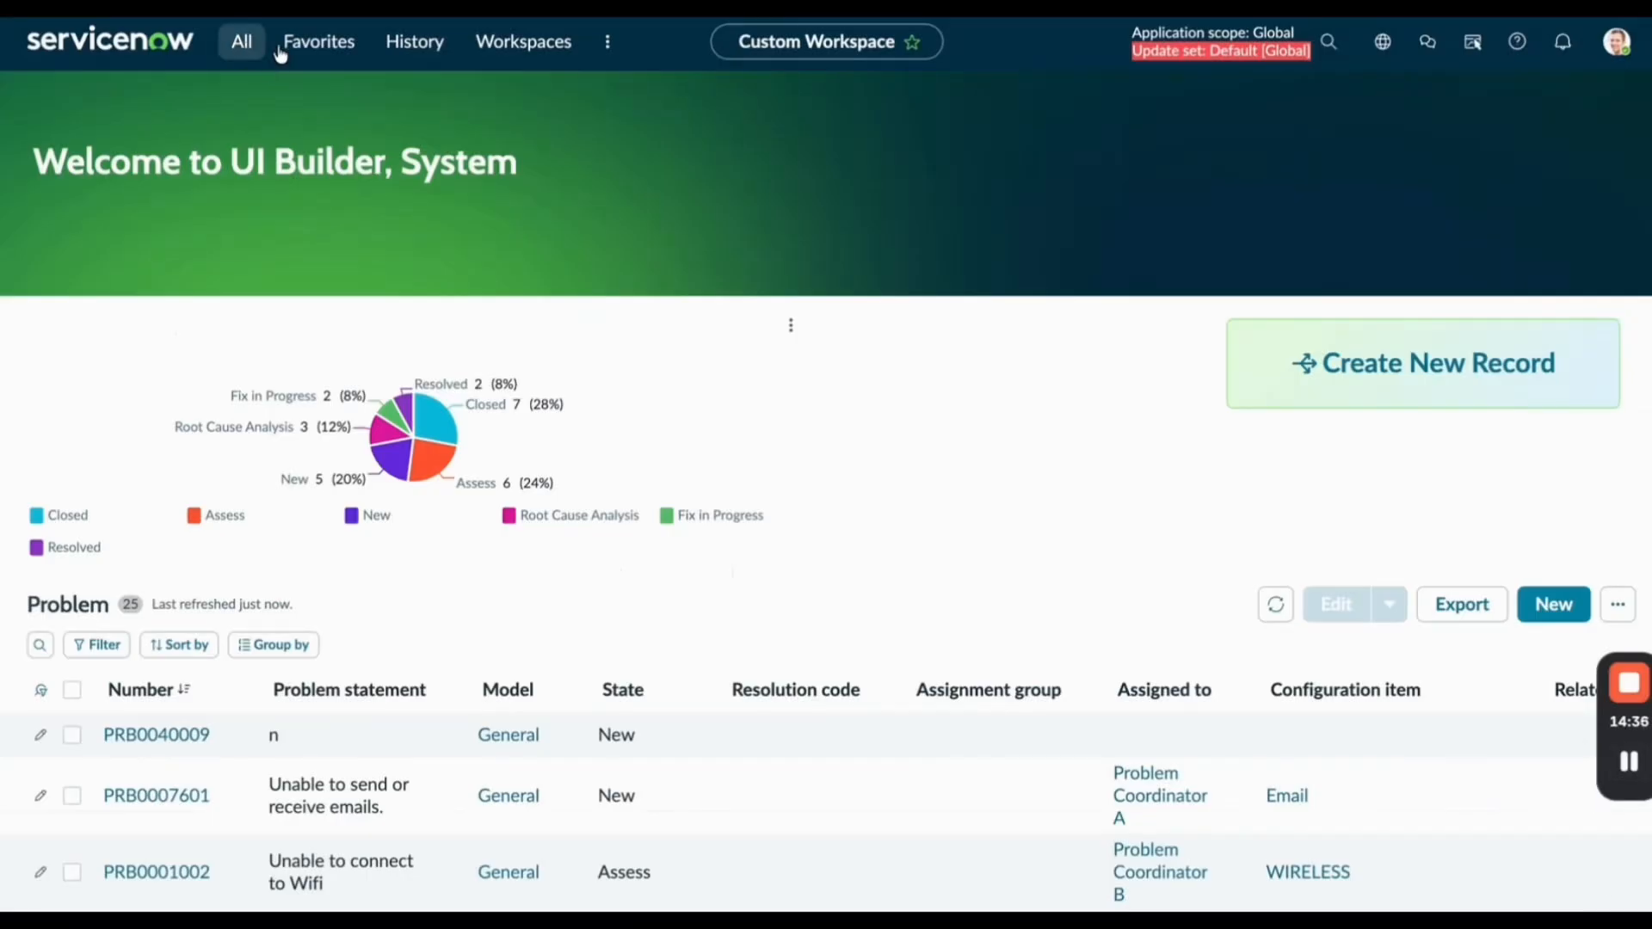
Find the Open incidents list by filtering the navigator for incid and open the incident with short description test.
click(240, 42)
text(i)
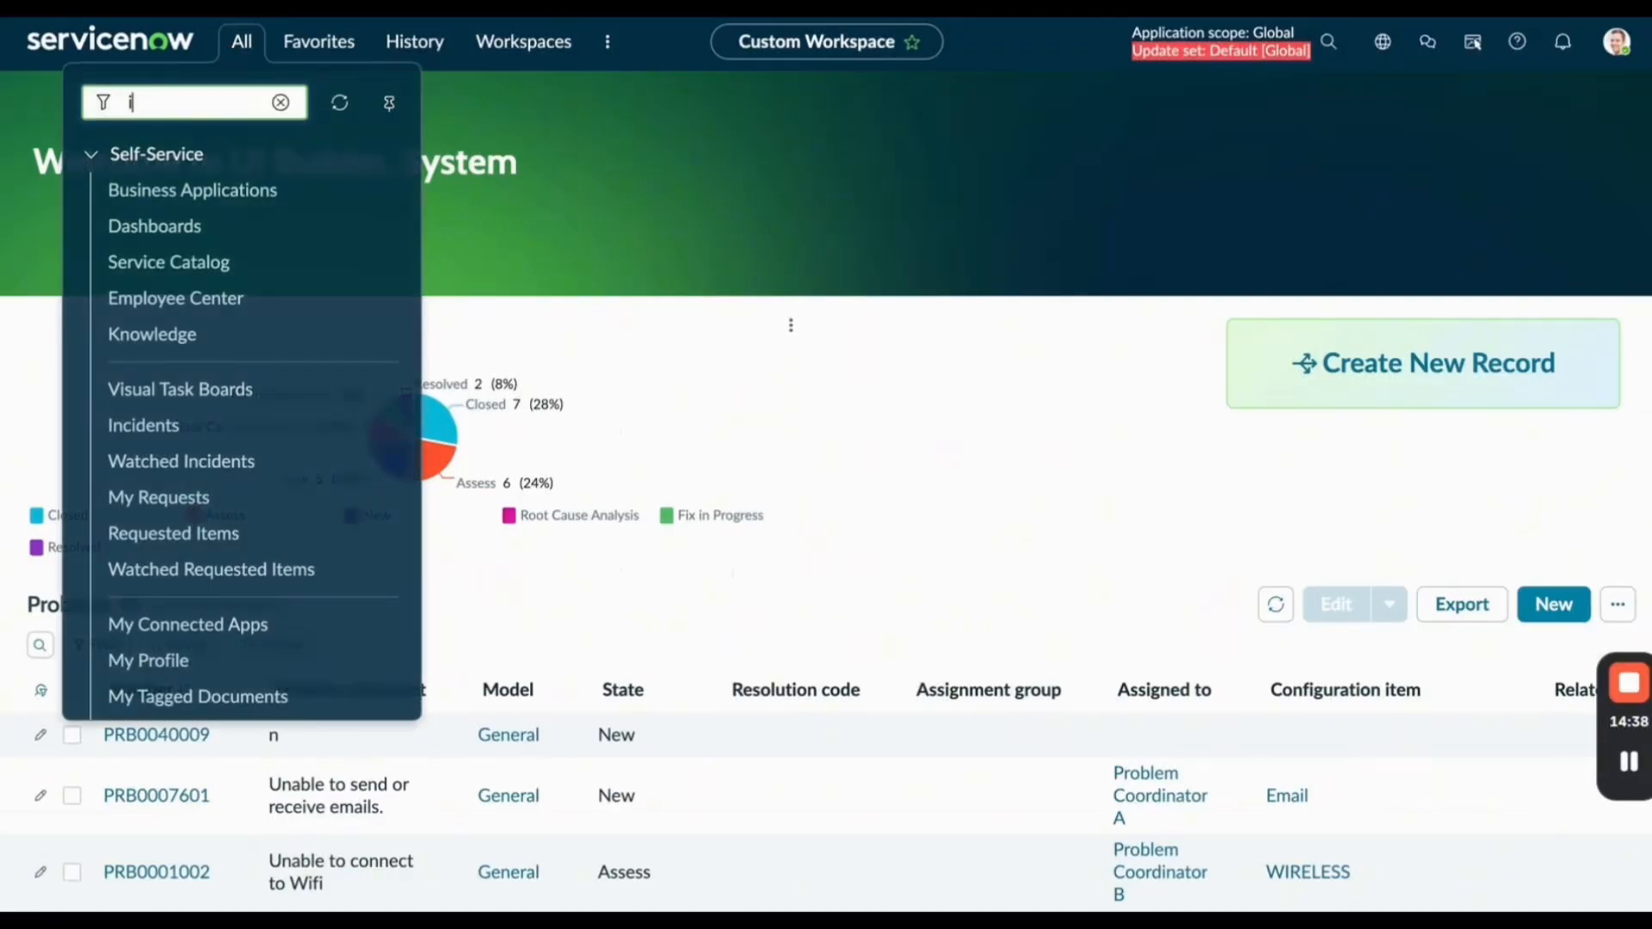
text(ncid)
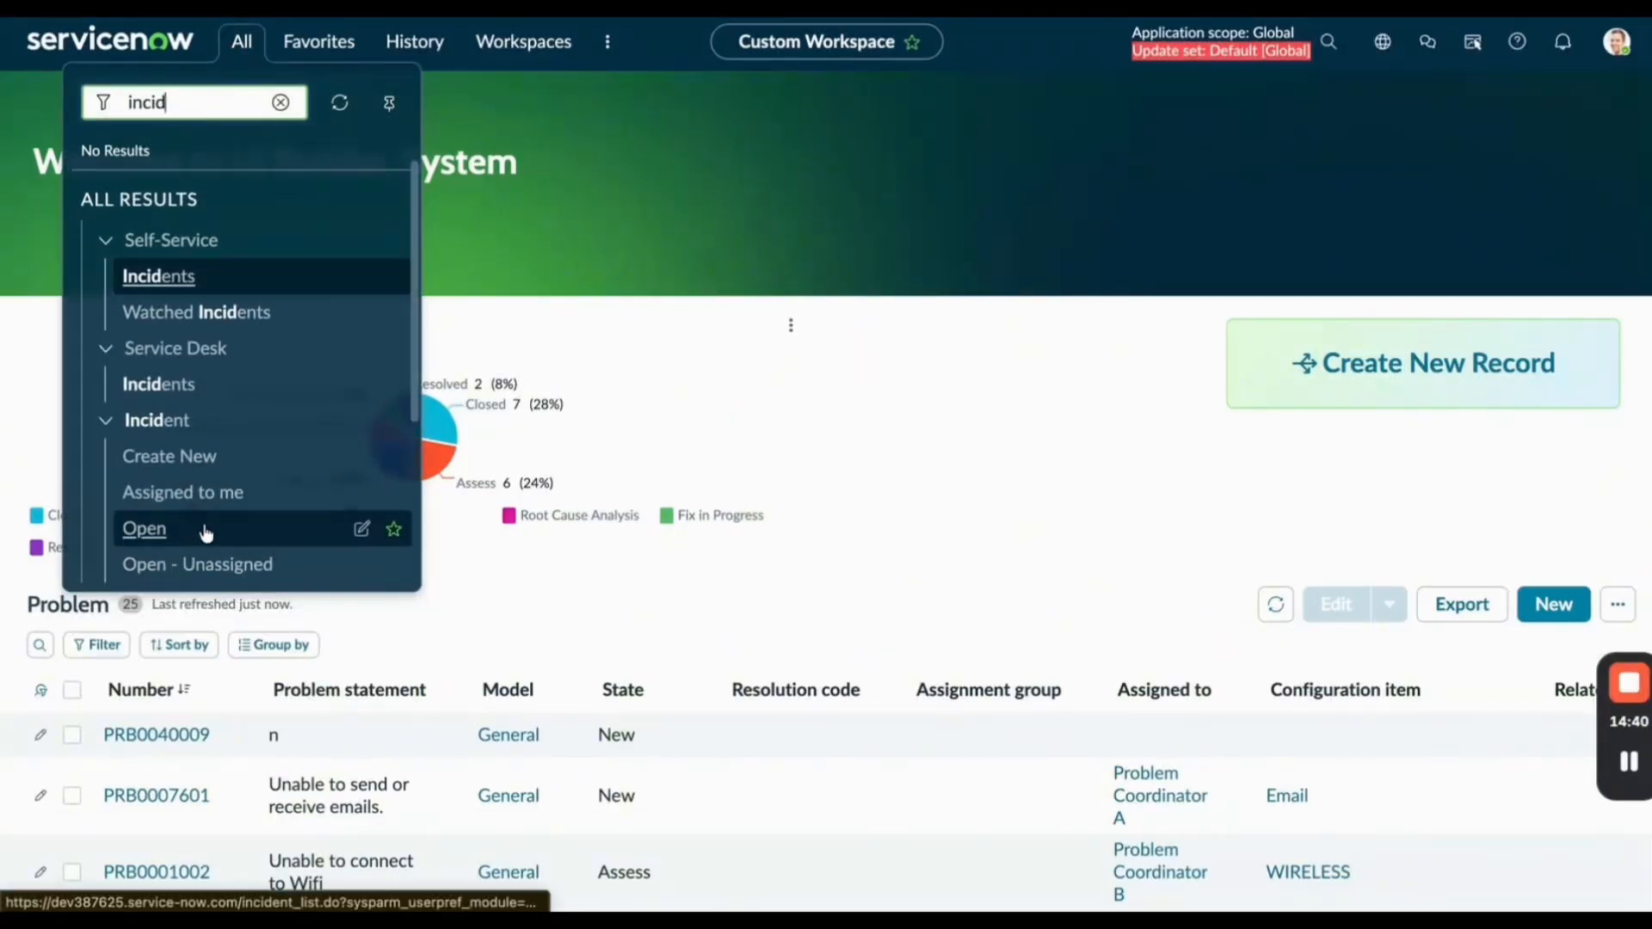
click(139, 529)
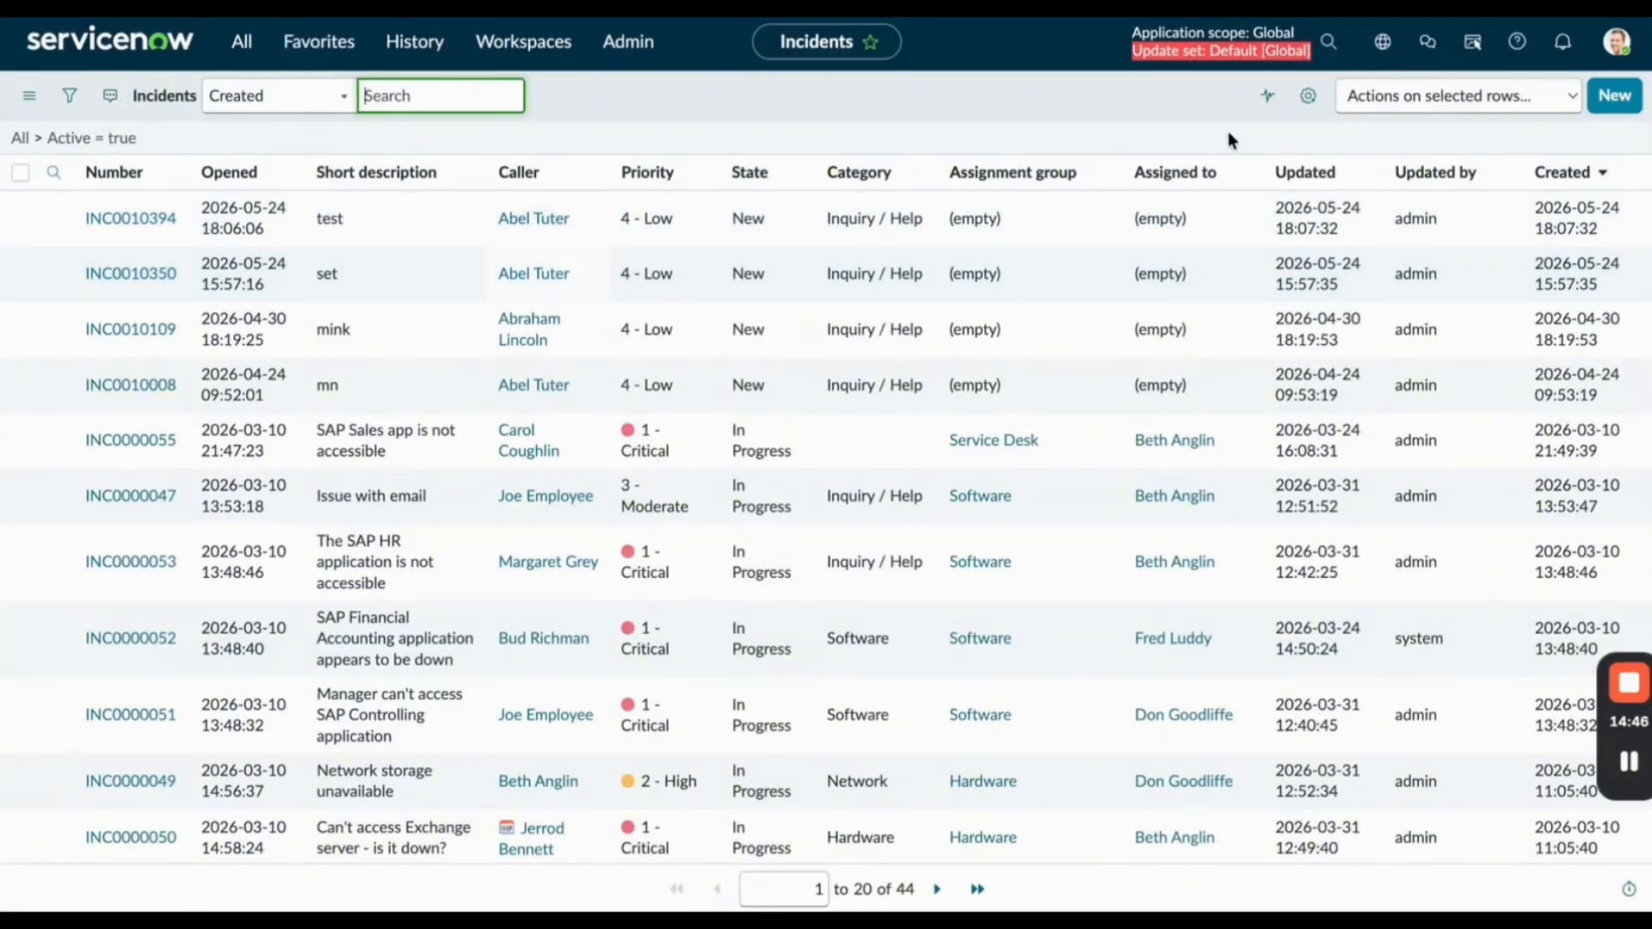
click(100, 222)
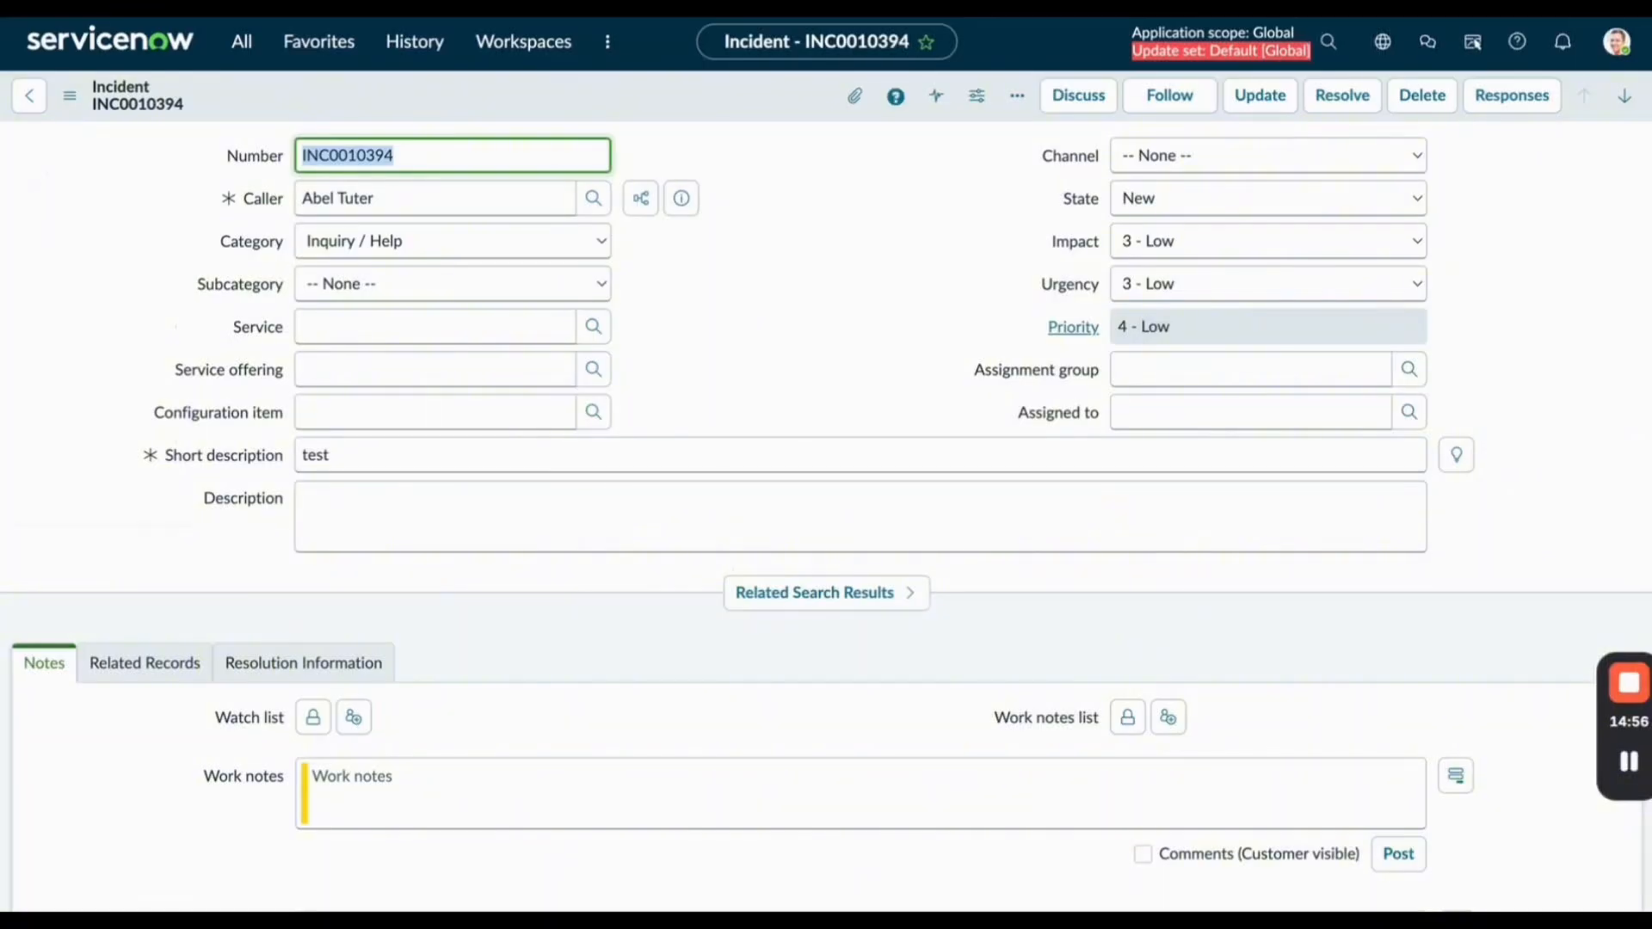
Return from the incident record to the Custom Workspace landing page.
key(alt+Left)
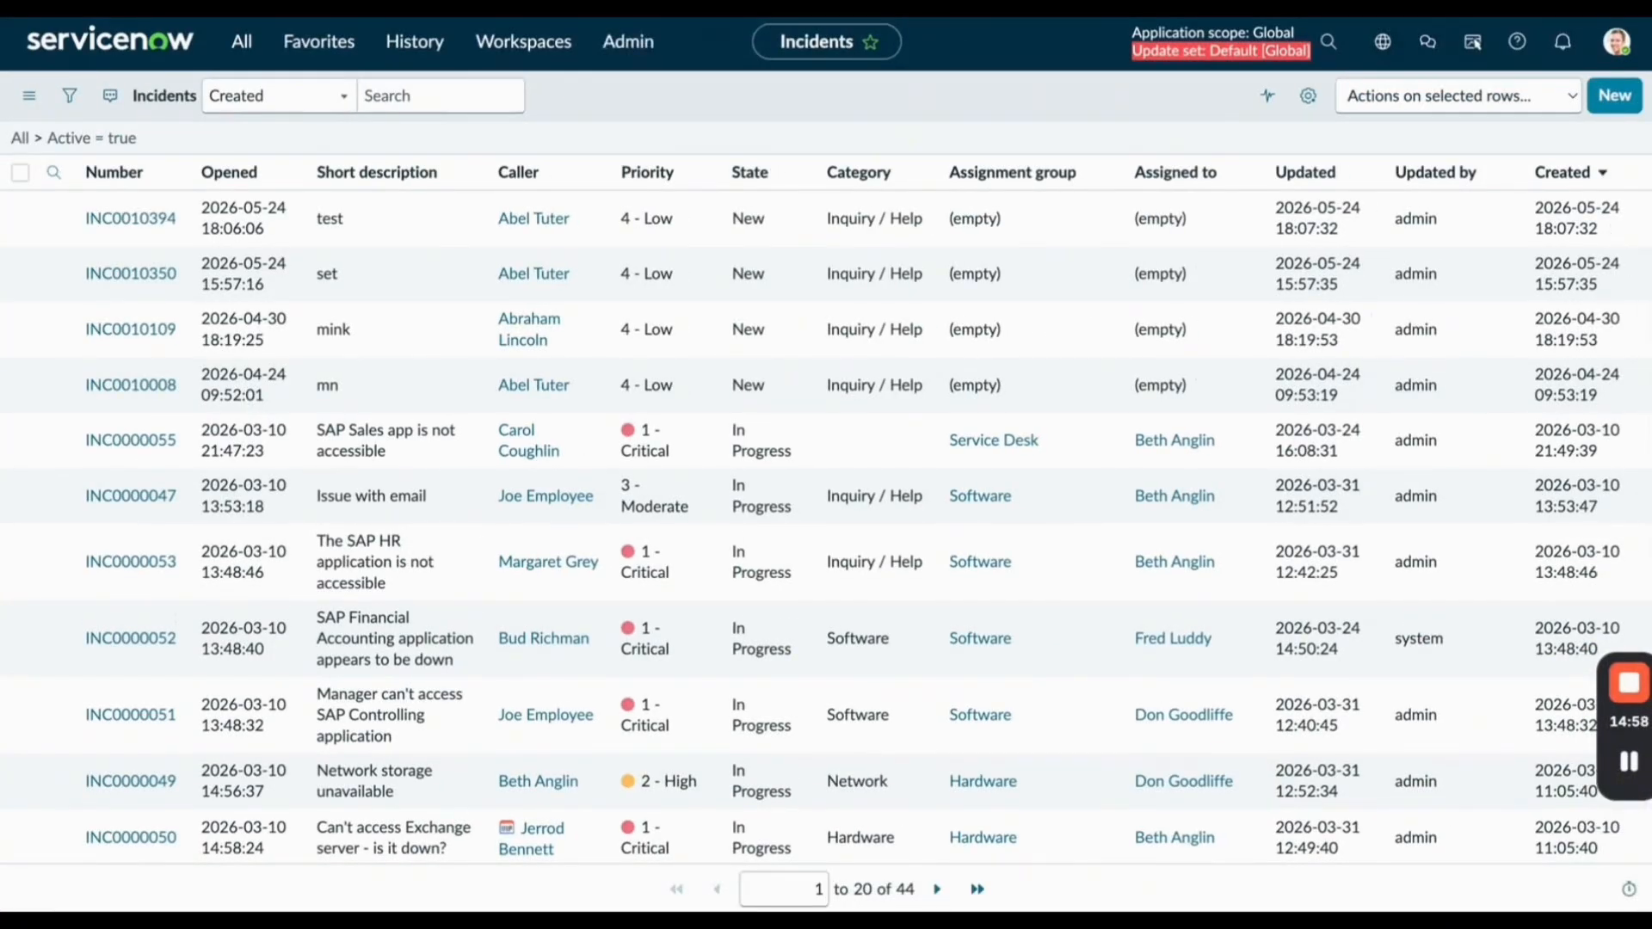
key(alt+Left)
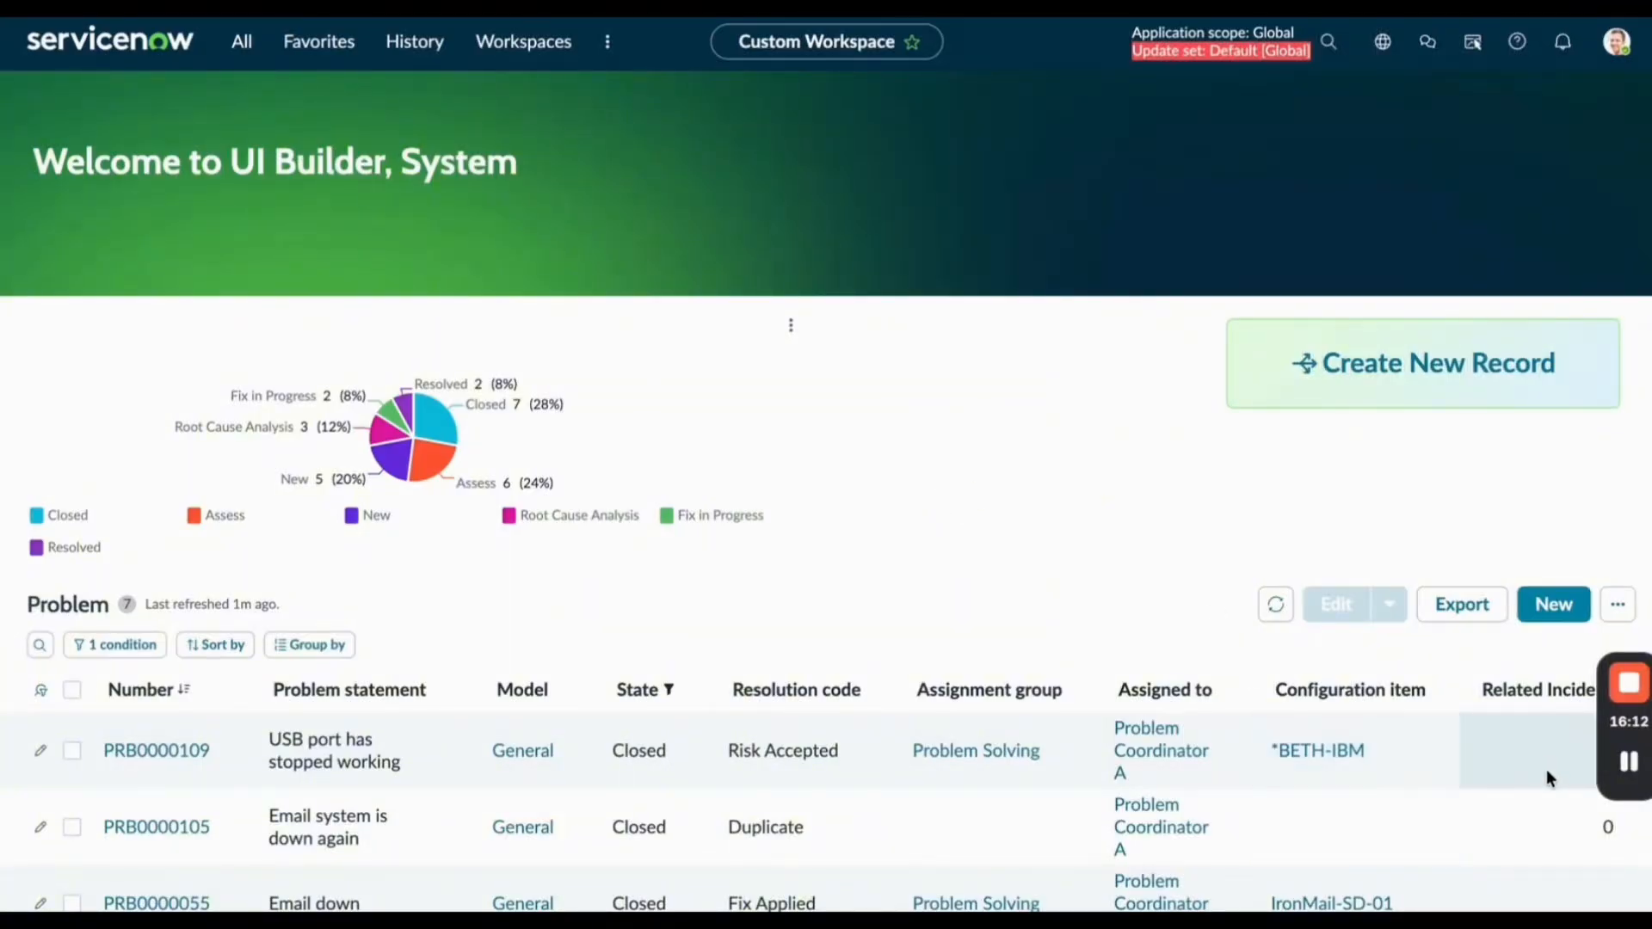
mouse_move(1628, 758)
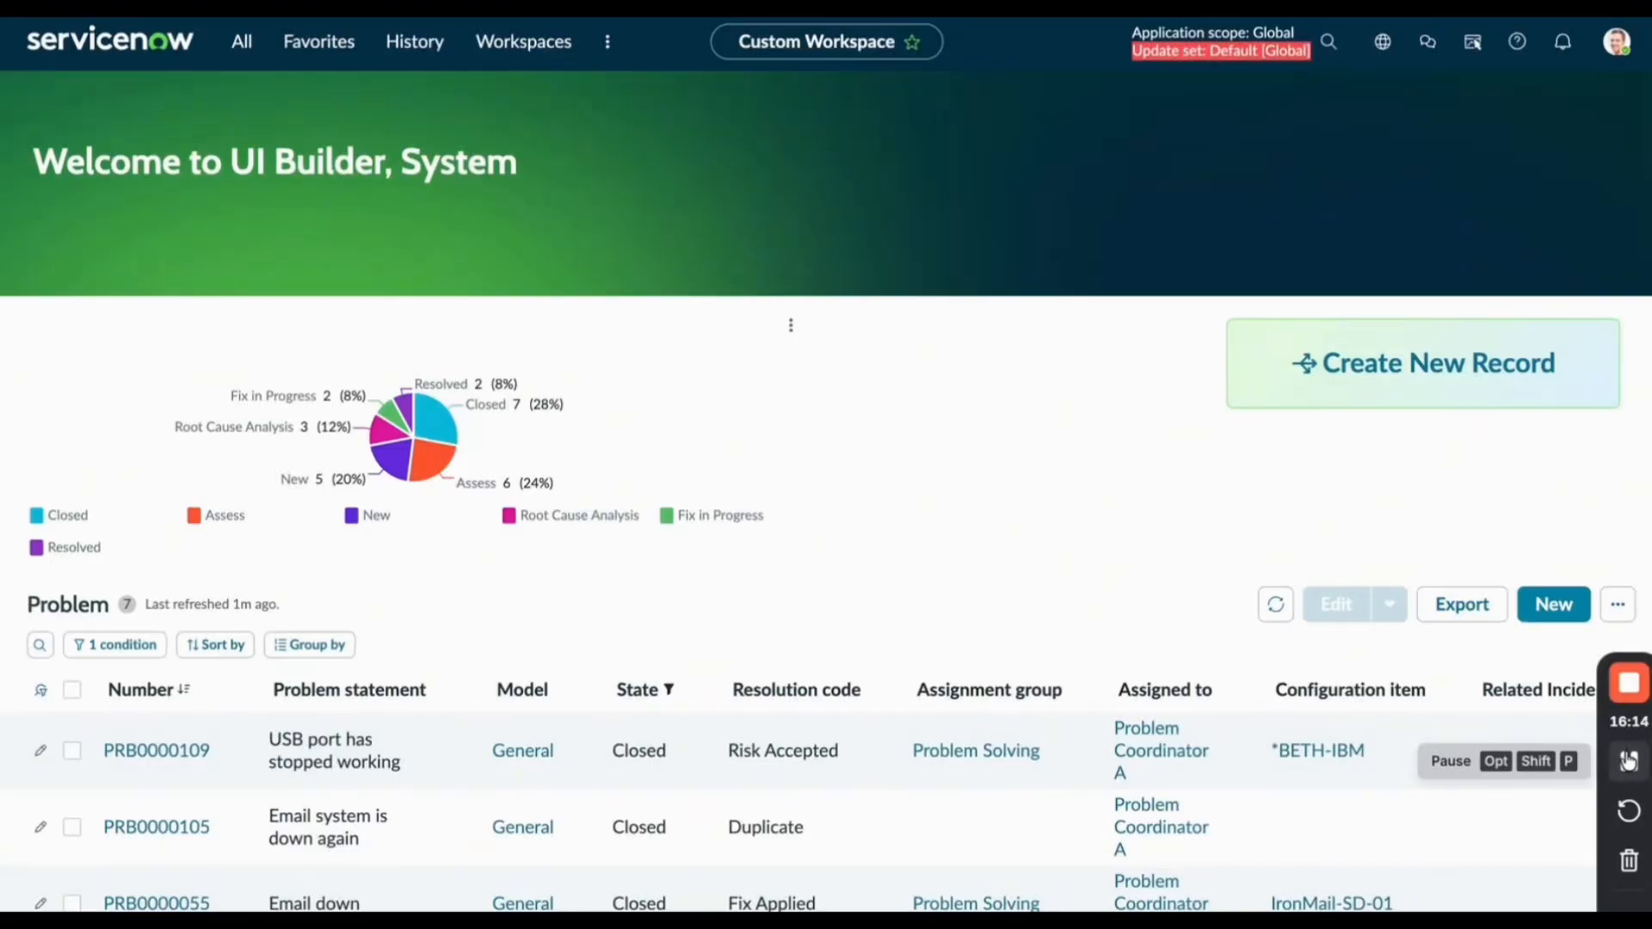